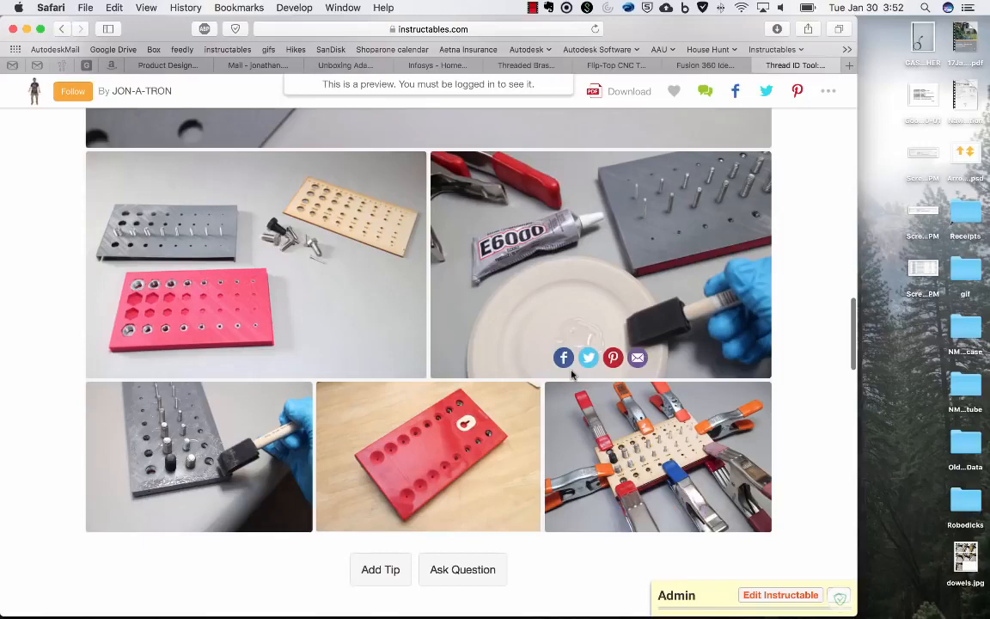
# Examine the Instructables photos of the thread ID tool's assembly and the Test Your Fasteners step.
pyautogui.scroll(4, 571, 375)
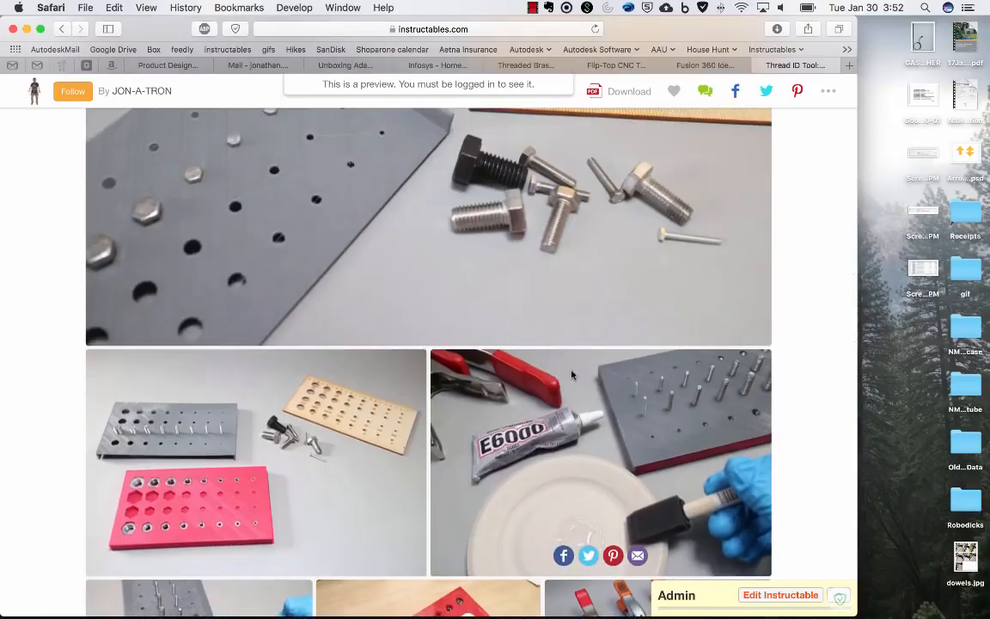
pyautogui.scroll(-15, 571, 374)
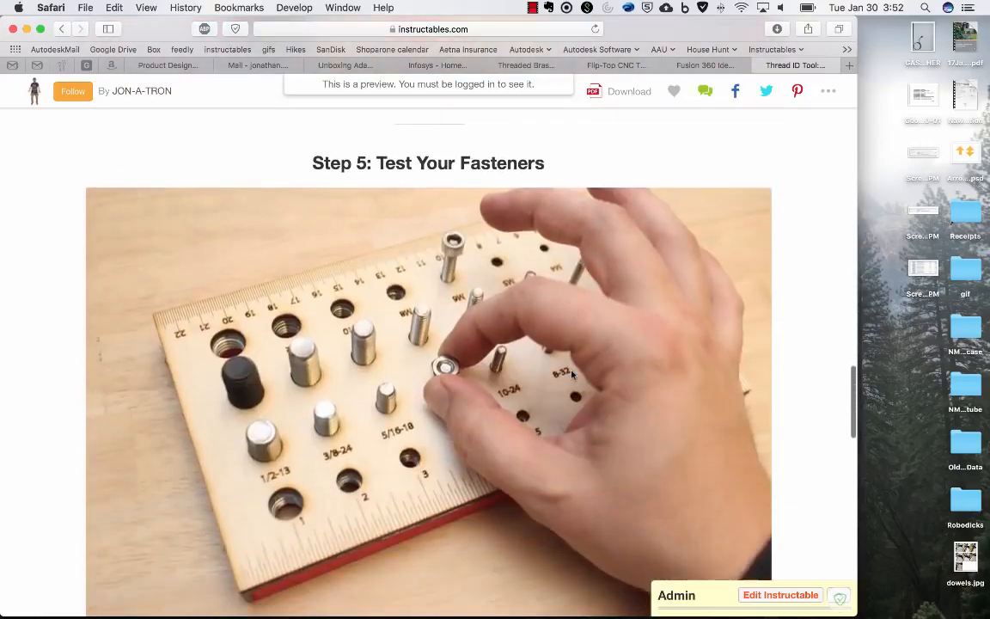
pyautogui.scroll(-3, 572, 374)
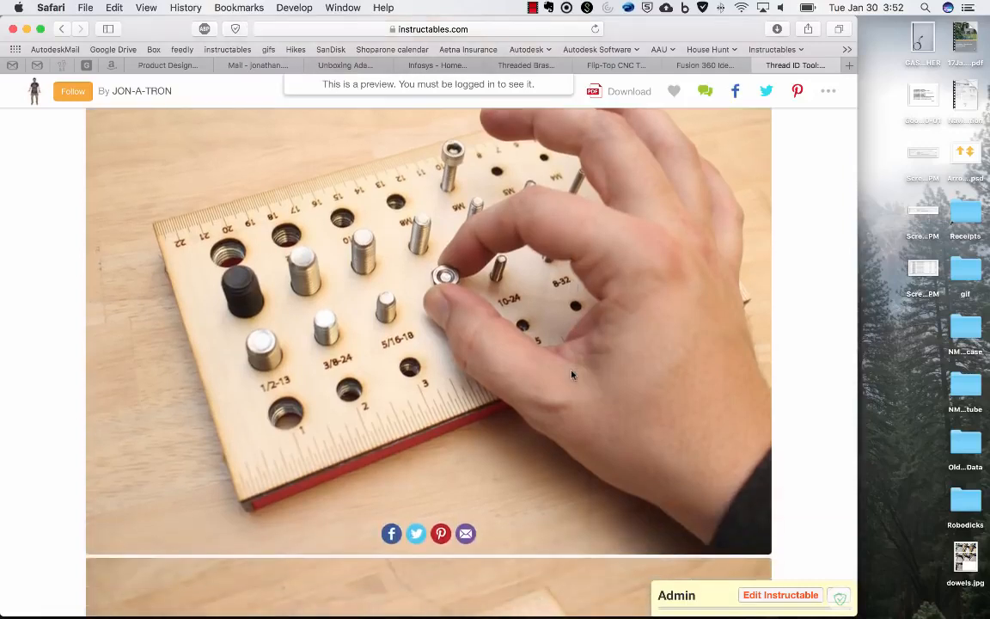
pyautogui.scroll(-10, 572, 375)
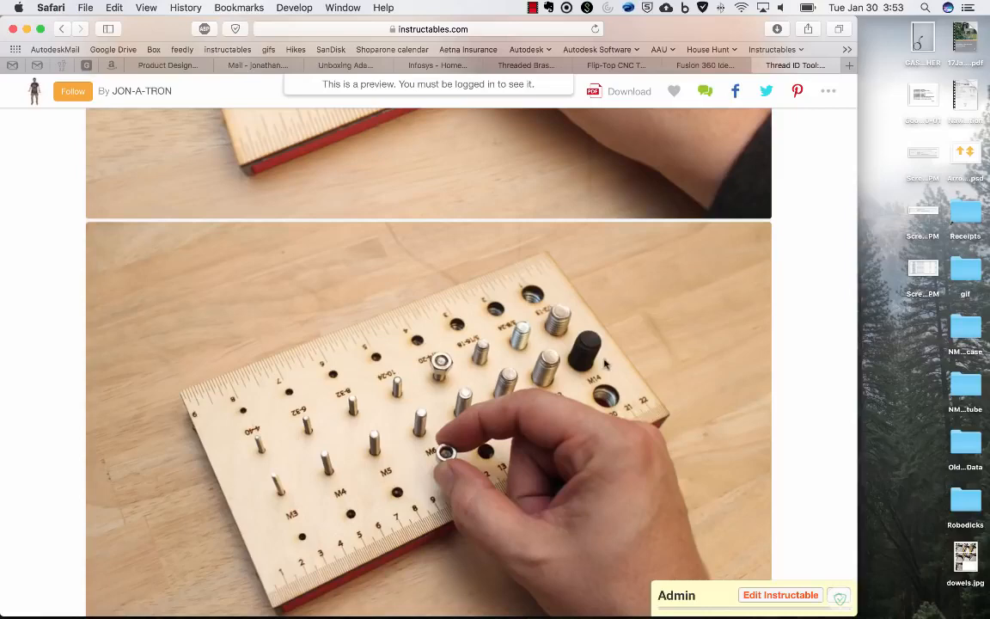
pyautogui.scroll(-15, 605, 364)
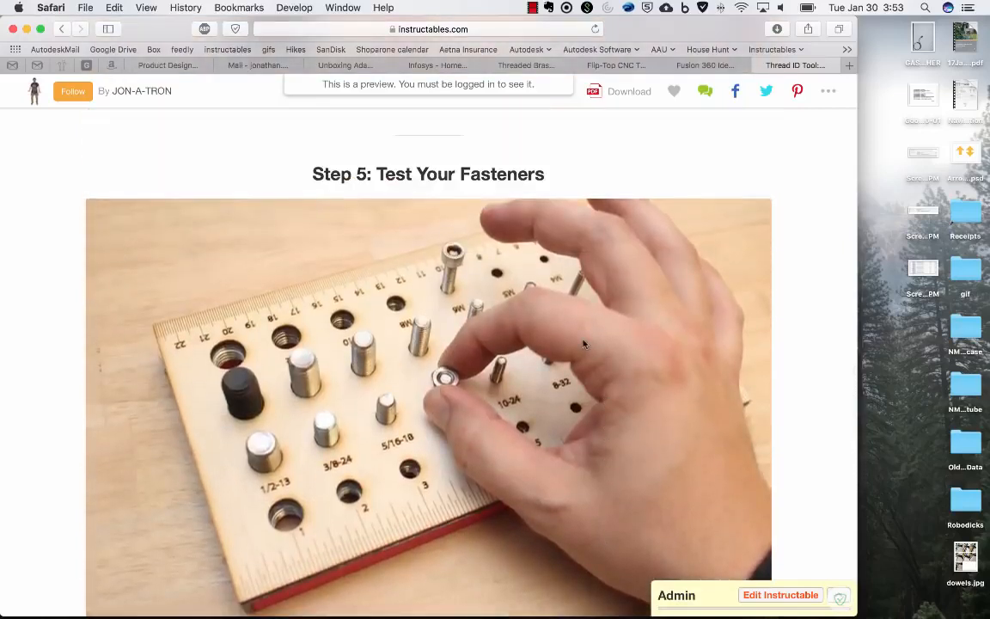
pyautogui.scroll(5, 584, 344)
pyautogui.scroll(-2, 585, 346)
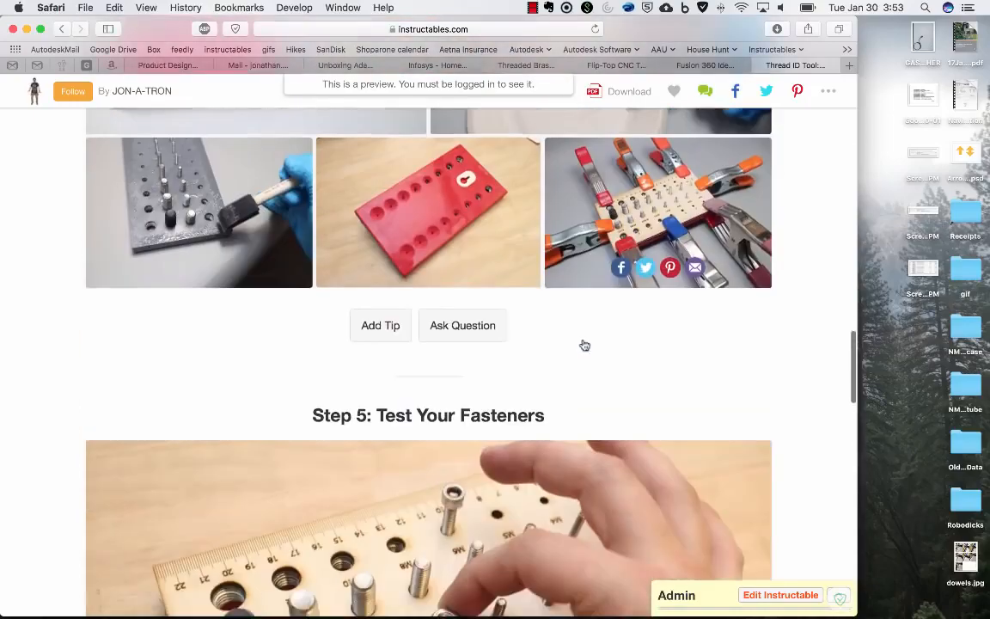
pyautogui.scroll(-10, 584, 345)
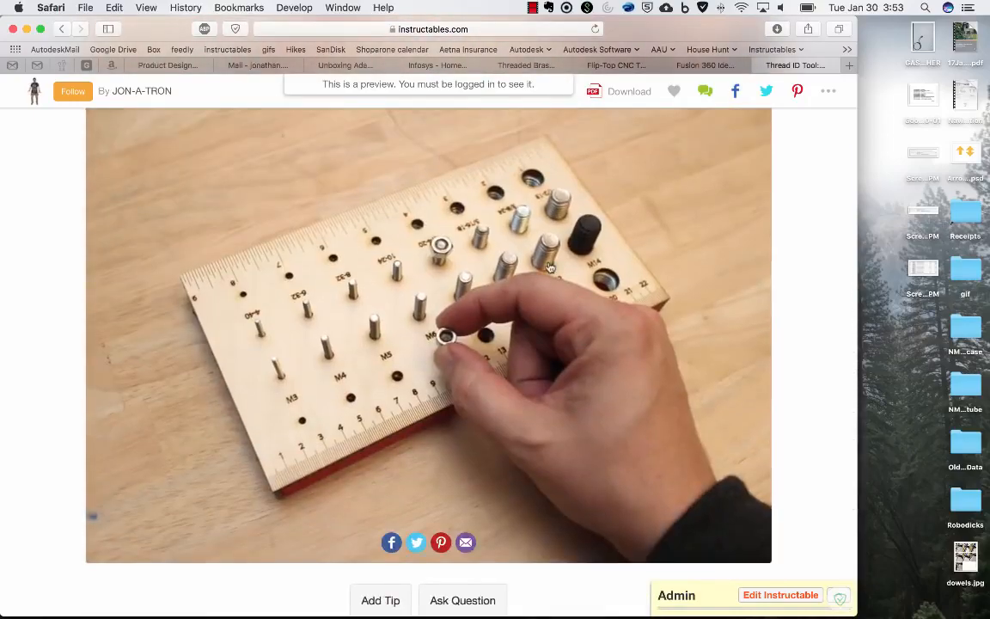
# Switch to Fusion 360 and activate the top-level Thread ID Tool v1 component.
pyautogui.hotkey('ctrl', 'Right')
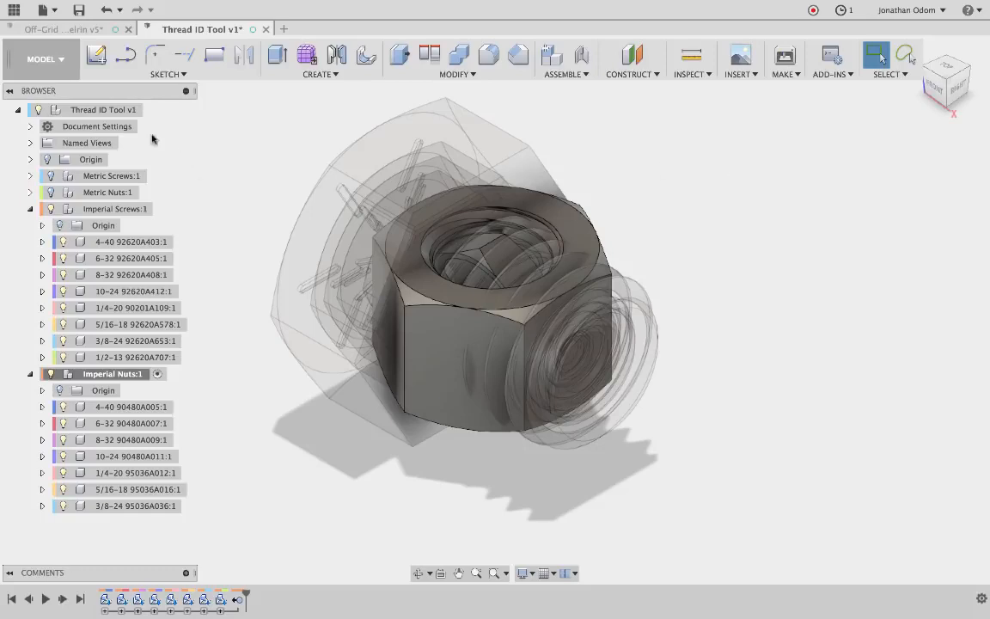
pyautogui.rightClick(83, 104)
pyautogui.click(109, 119)
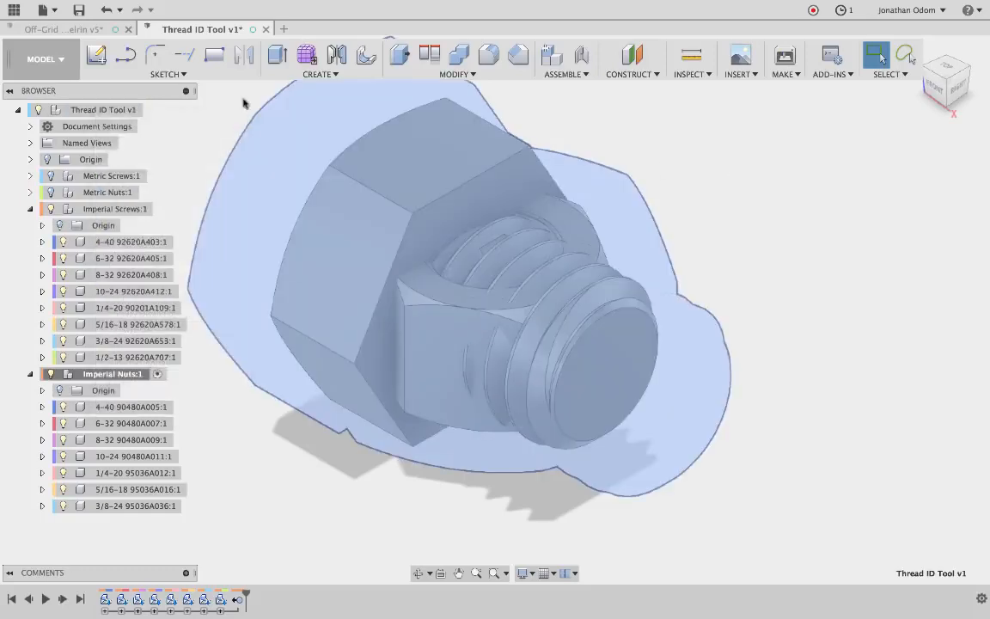
# Collapse and hide the Imperial Nuts and Imperial Screws components.
pyautogui.click(31, 374)
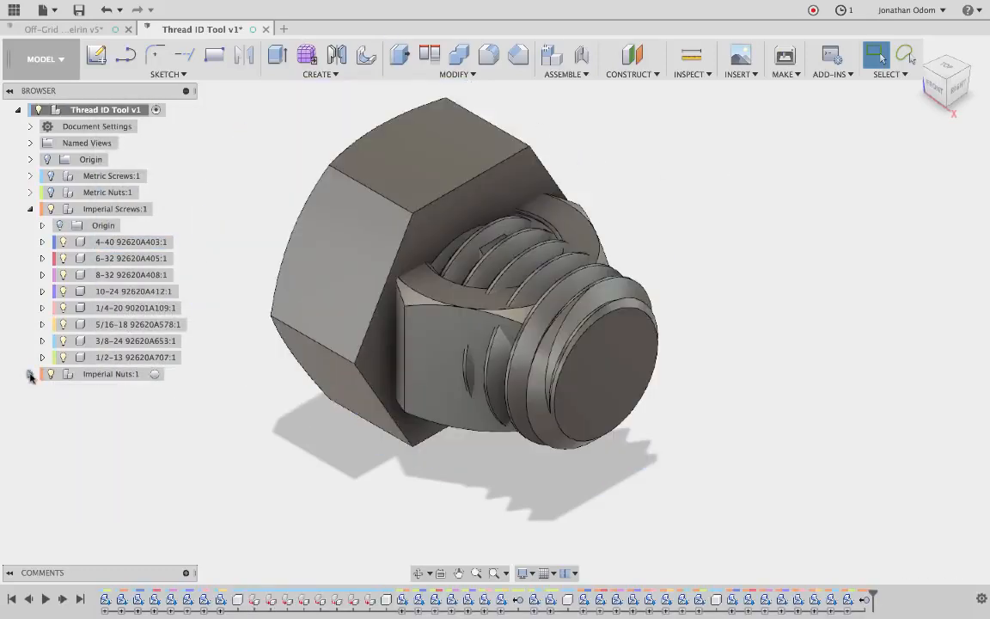
pyautogui.click(30, 209)
pyautogui.click(52, 210)
pyautogui.click(51, 226)
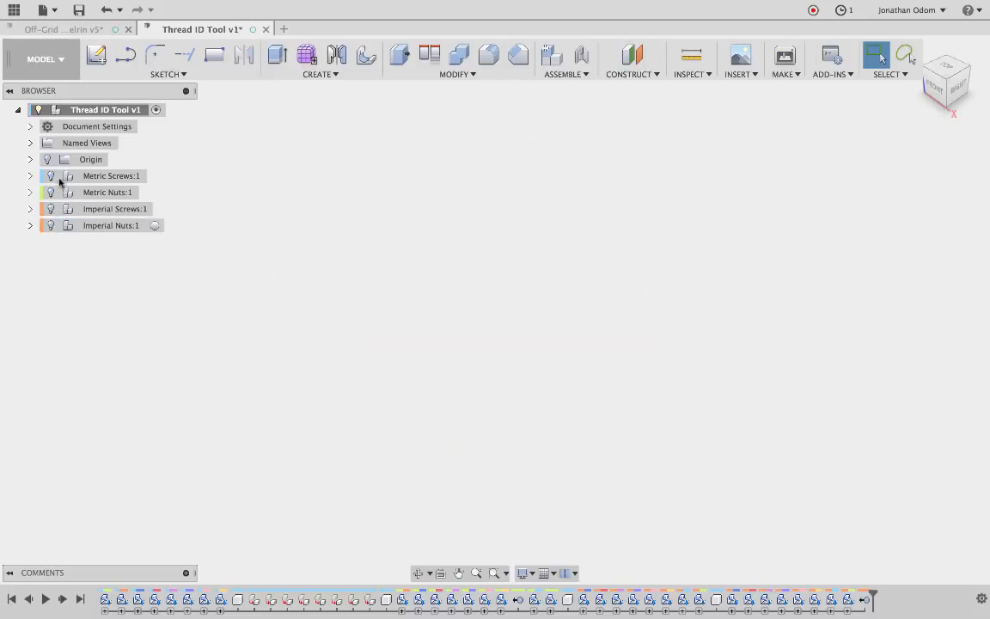
# Show the Metric Screws component and expand it to view the screws it contains.
pyautogui.click(50, 176)
pyautogui.click(78, 177)
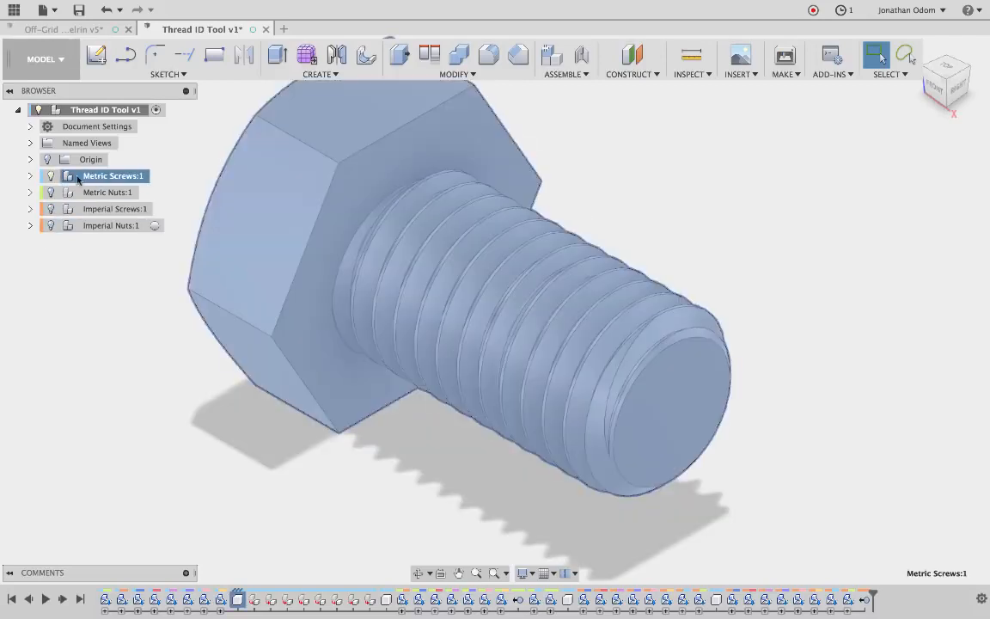
pyautogui.click(30, 176)
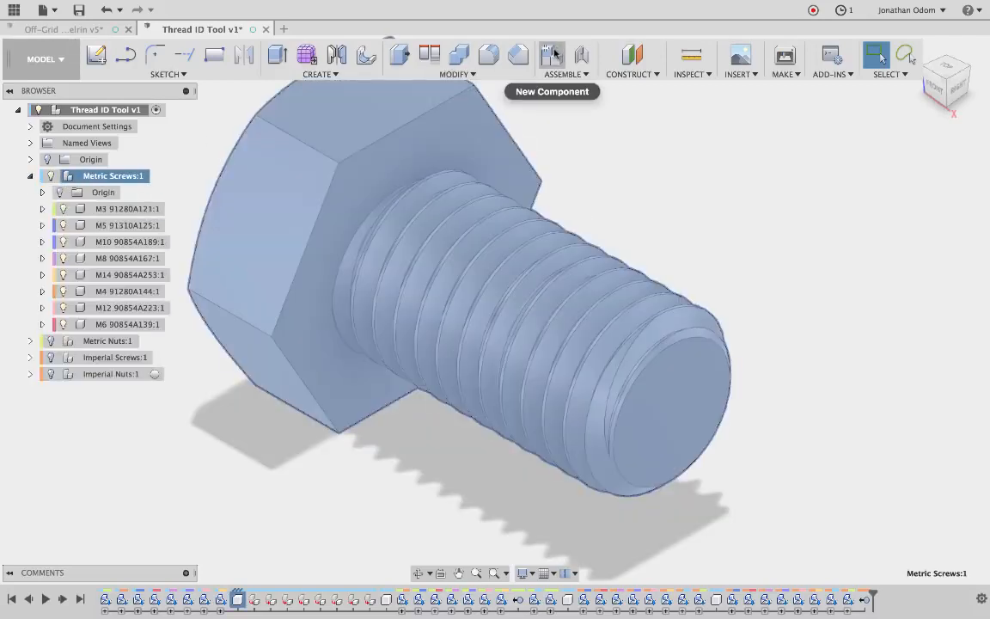
pyautogui.click(637, 143)
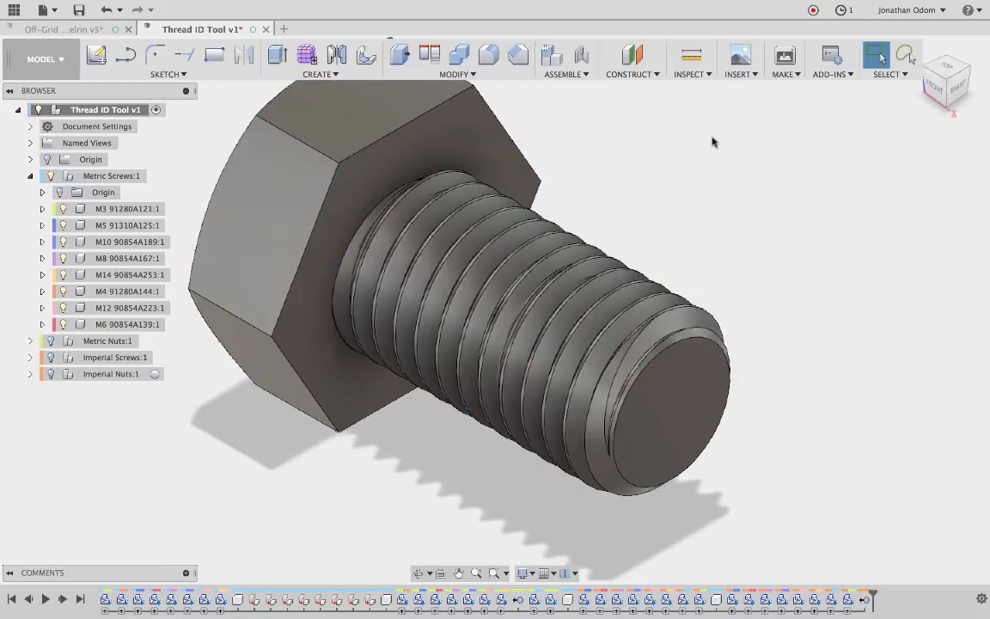
# Look up the Insert McMaster-Carr Component command and open the M3 metric screw's name for editing.
pyautogui.click(738, 74)
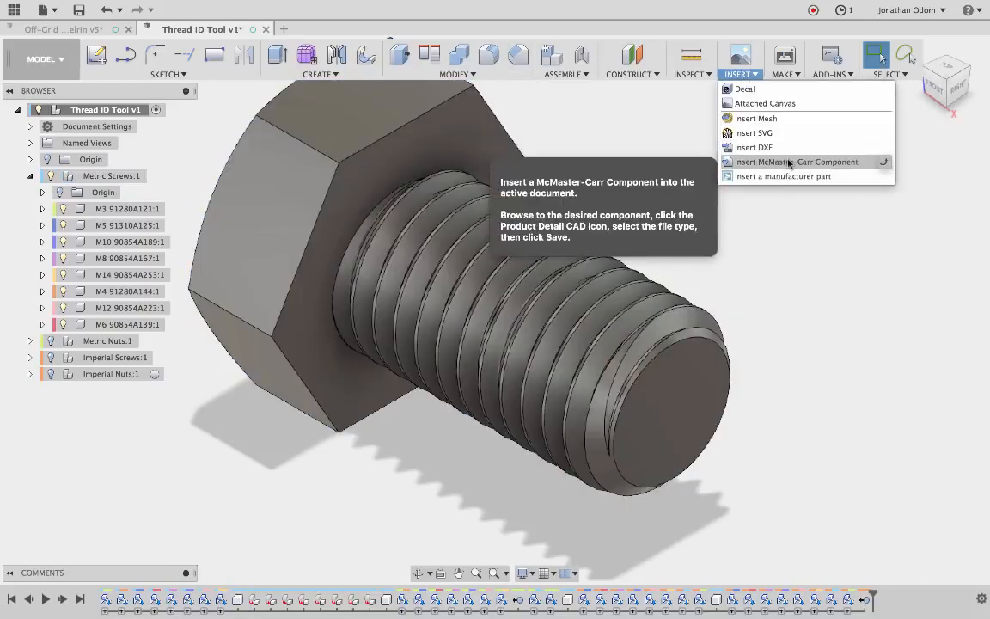
pyautogui.click(130, 210)
pyautogui.click(116, 209)
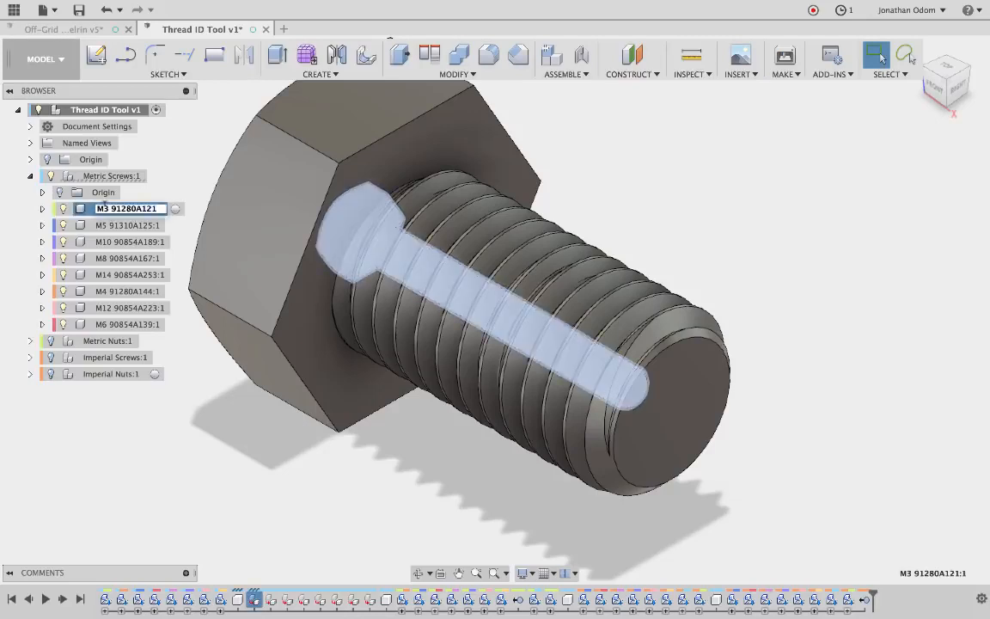
pyautogui.moveTo(98, 210); pyautogui.dragTo(158, 212)
pyautogui.click(112, 210)
pyautogui.click(126, 226)
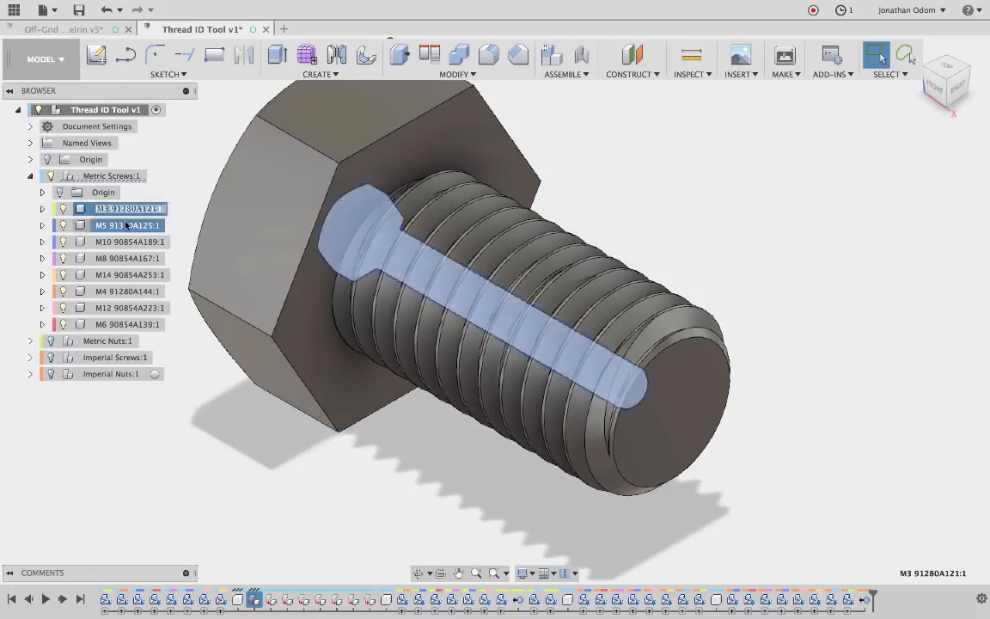
# Highlight the M3, M4 and M14 metric screws one after another in the model.
pyautogui.click(120, 211)
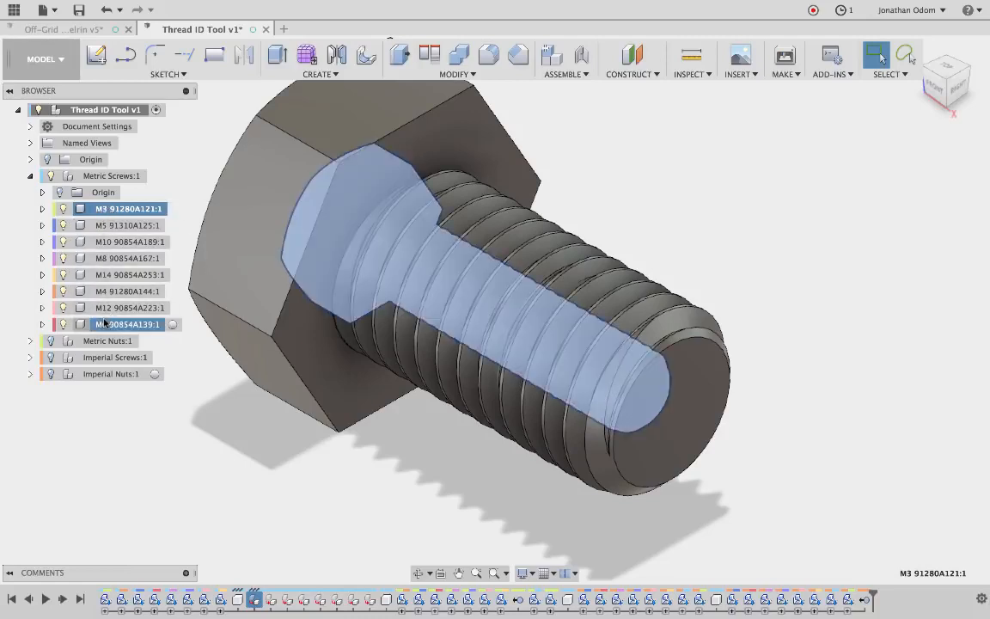
pyautogui.click(111, 293)
pyautogui.click(112, 276)
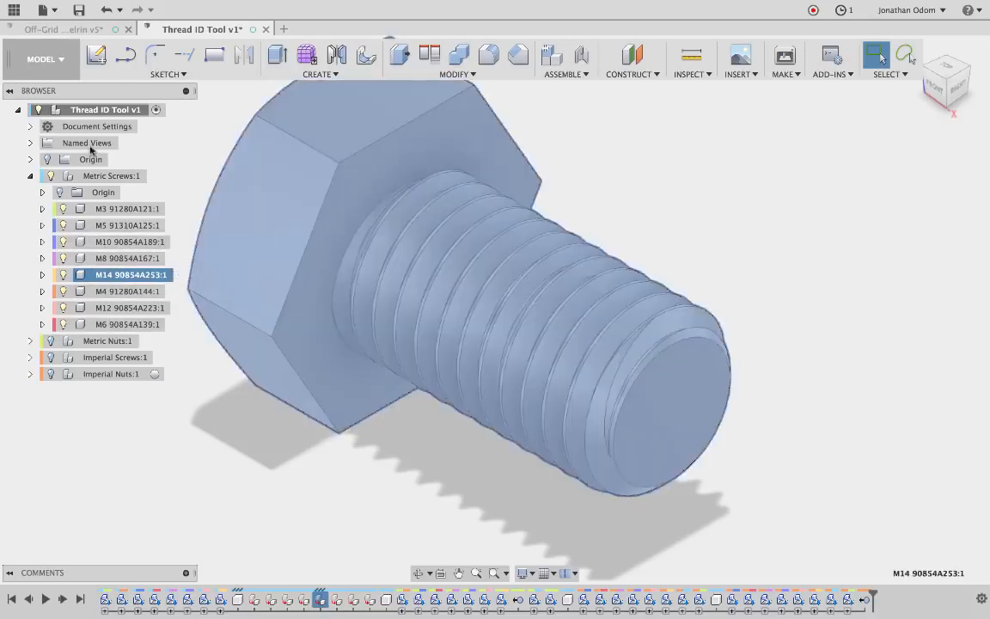
# Collapse Metric Screws, show the Metric Nuts component and review its nuts from M3 to M14.
pyautogui.click(30, 176)
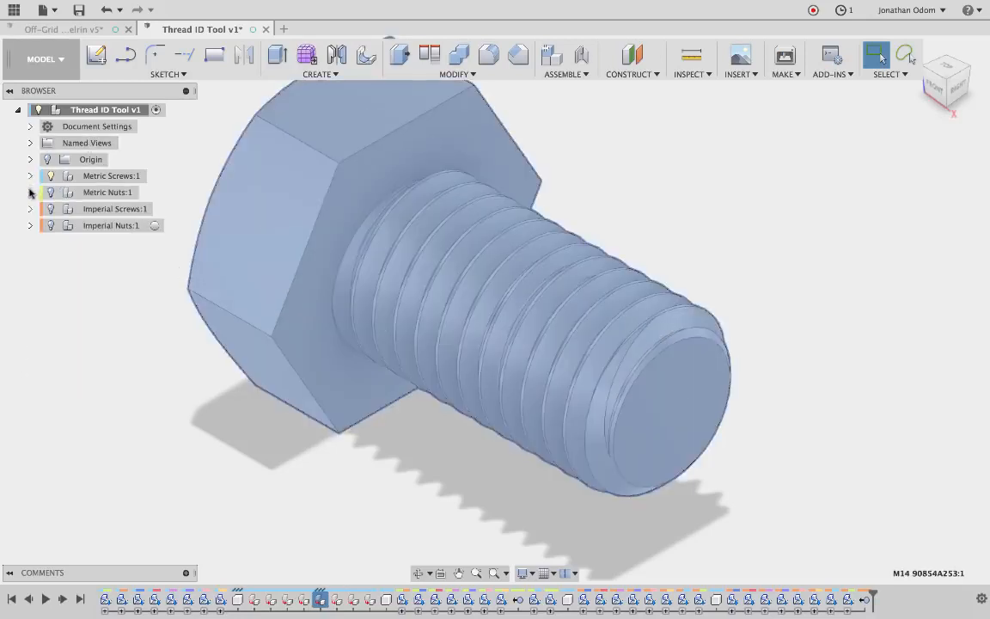
pyautogui.click(30, 192)
pyautogui.click(106, 225)
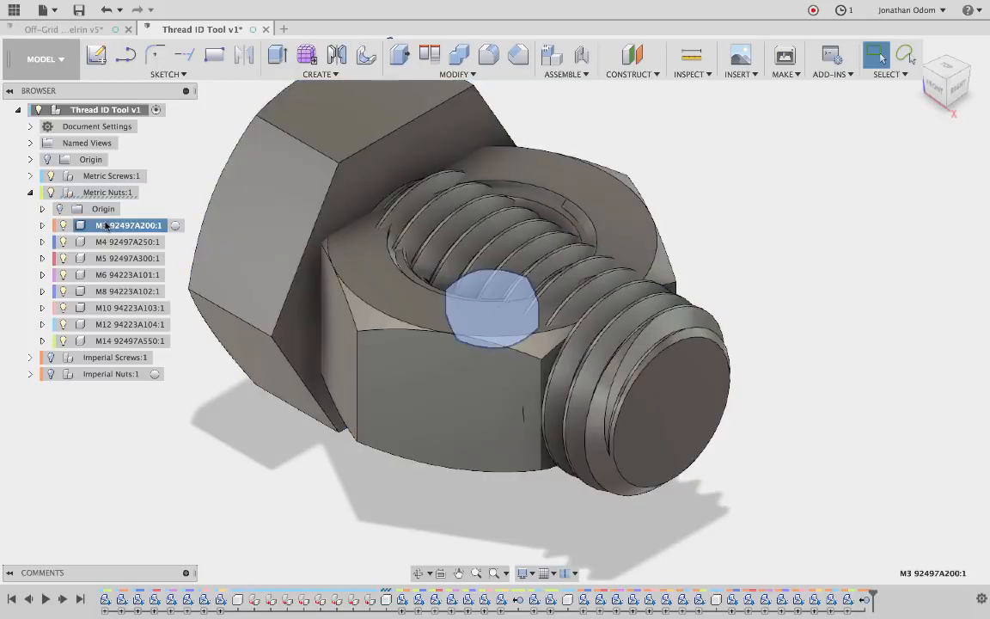
pyautogui.click(129, 341)
pyautogui.click(30, 193)
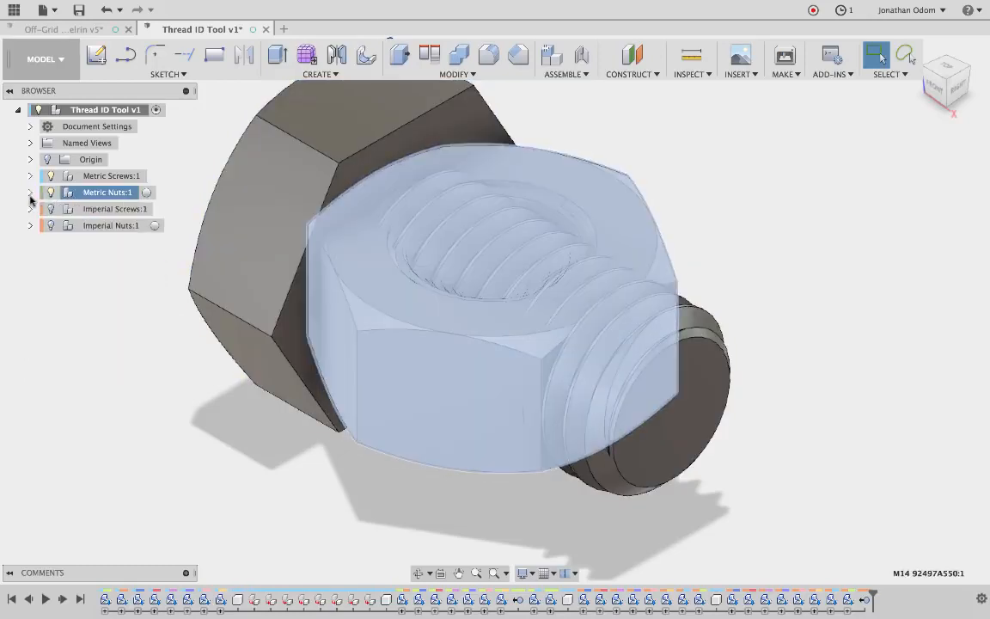
# Show the Imperial Screws component and review its screws from 4-40 to 1/2-13.
pyautogui.click(30, 209)
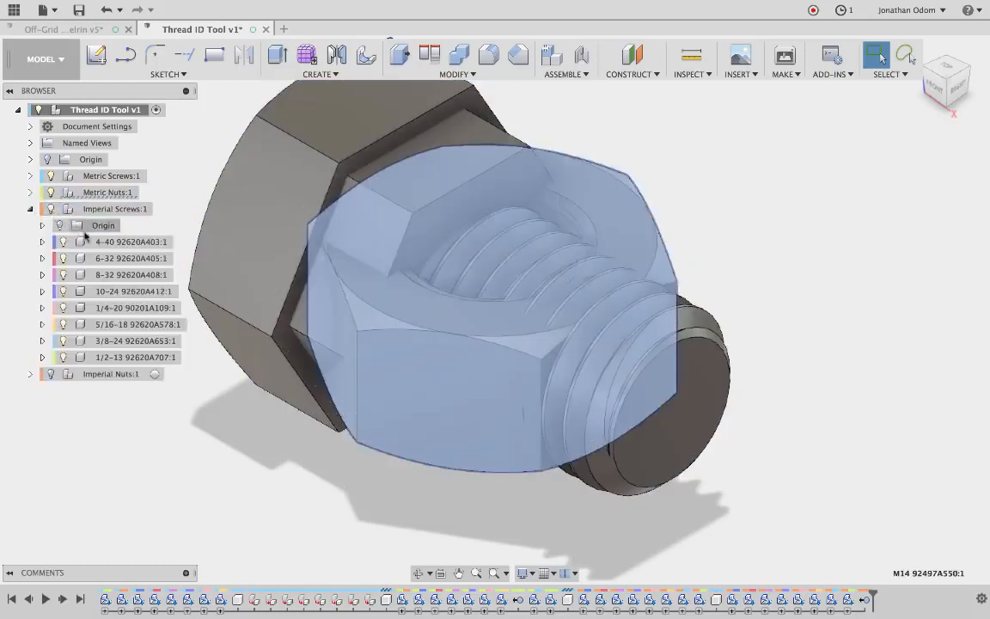
pyautogui.click(95, 242)
pyautogui.click(122, 357)
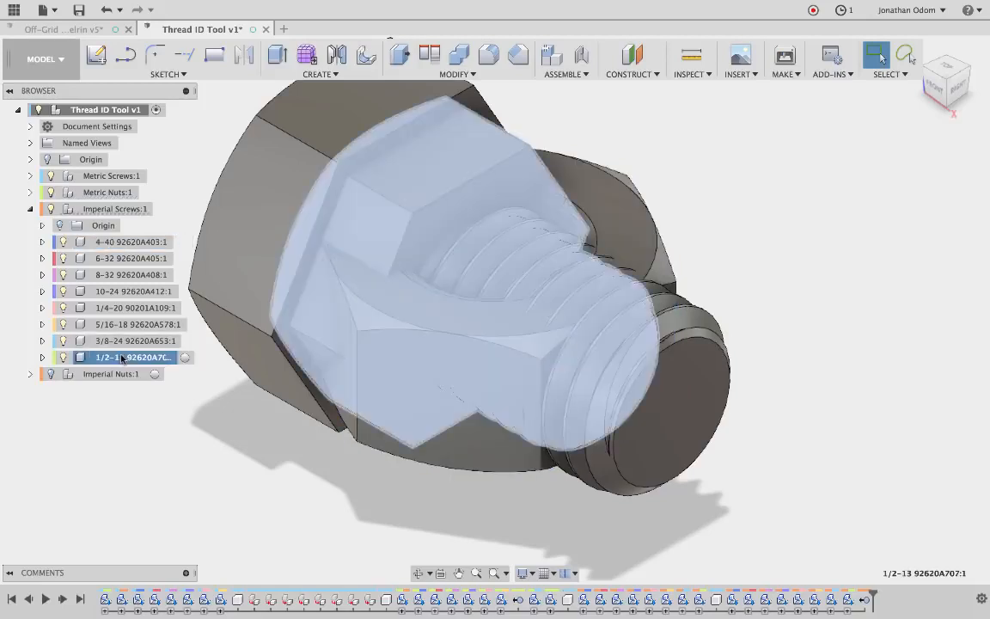
pyautogui.click(30, 208)
# Show and expand the Imperial Nuts component and make it the active component.
pyautogui.click(31, 226)
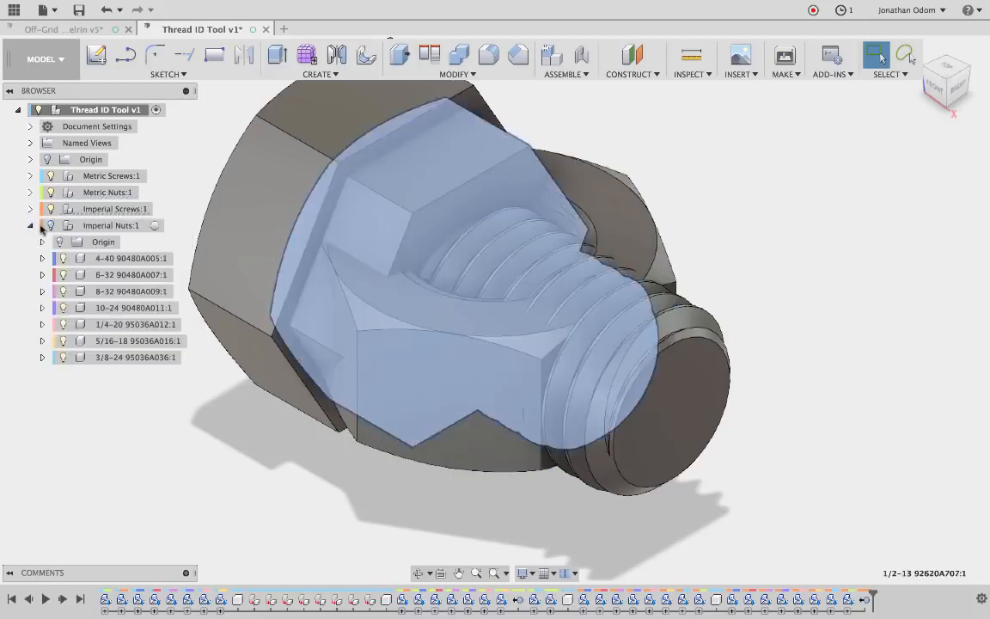
pyautogui.click(110, 226)
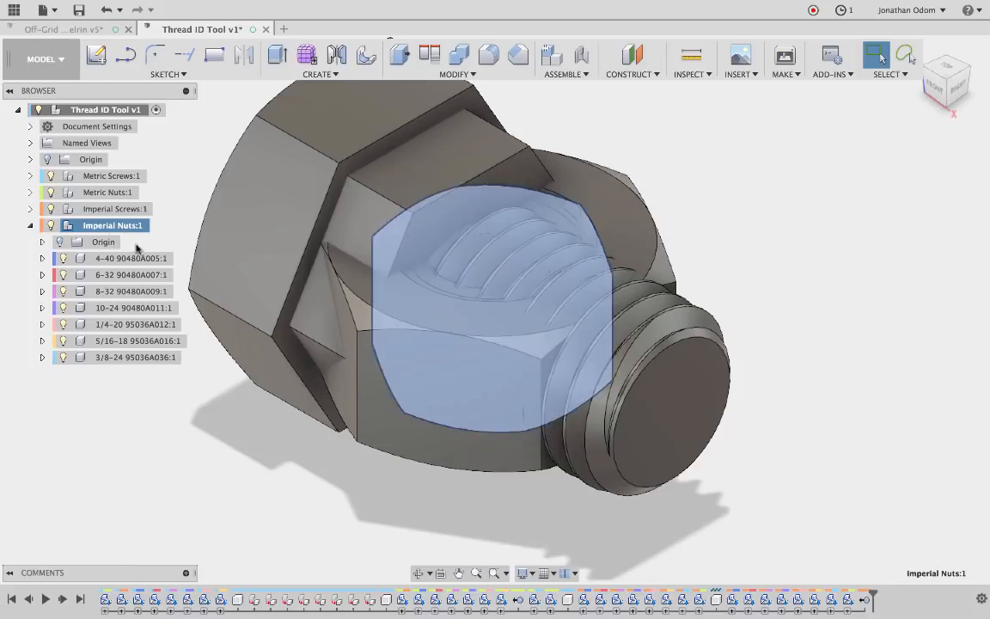
pyautogui.rightClick(89, 227)
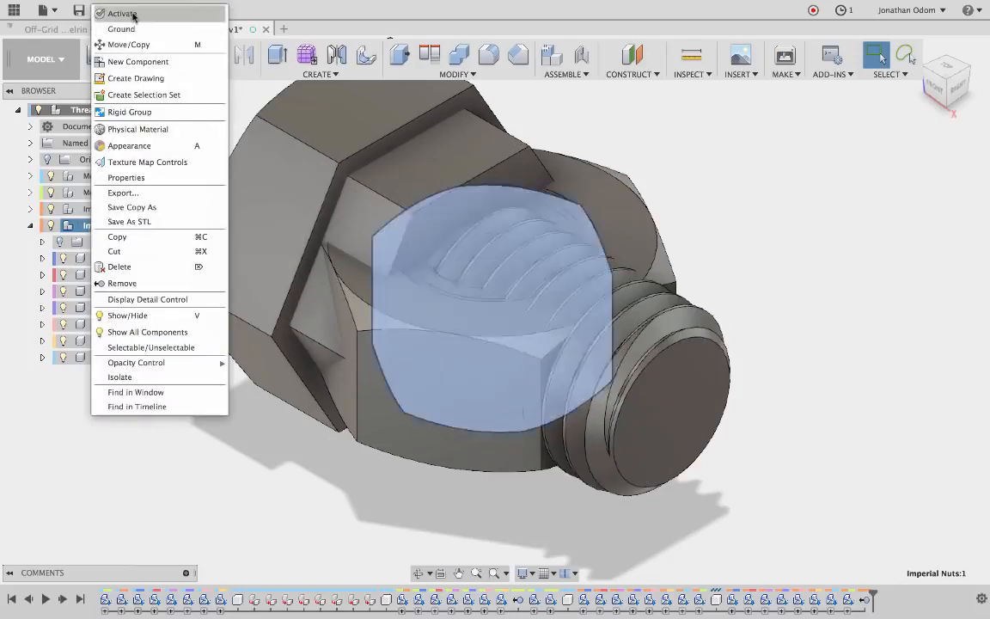
pyautogui.click(129, 13)
# Hide Imperial Screws, Metric Nuts and Metric Screws, and check the 3/8-24 nut at the end of Imperial Nuts.
pyautogui.click(51, 208)
pyautogui.click(51, 193)
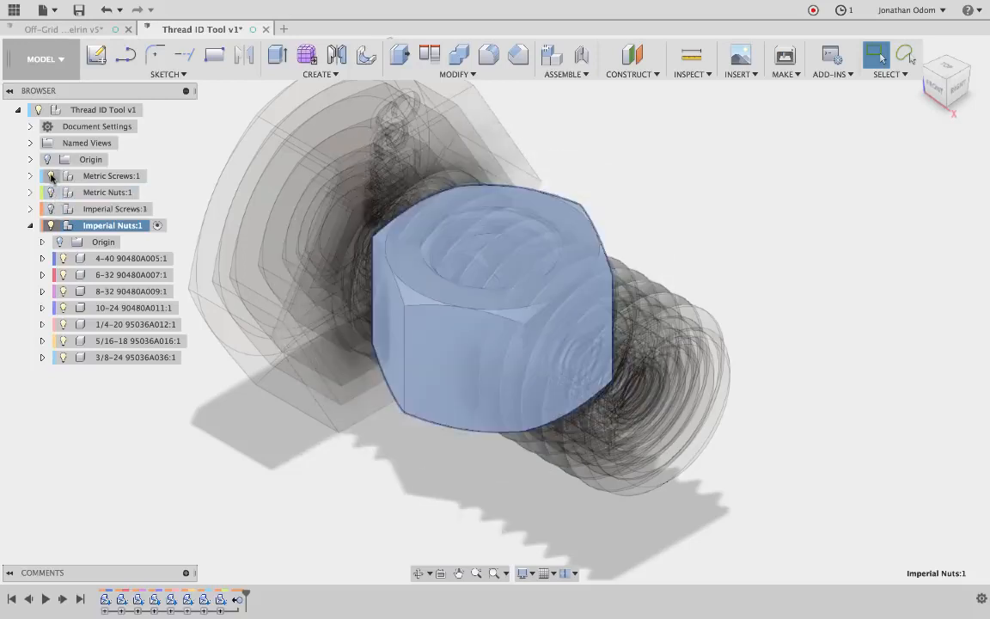
pyautogui.click(52, 177)
pyautogui.click(596, 185)
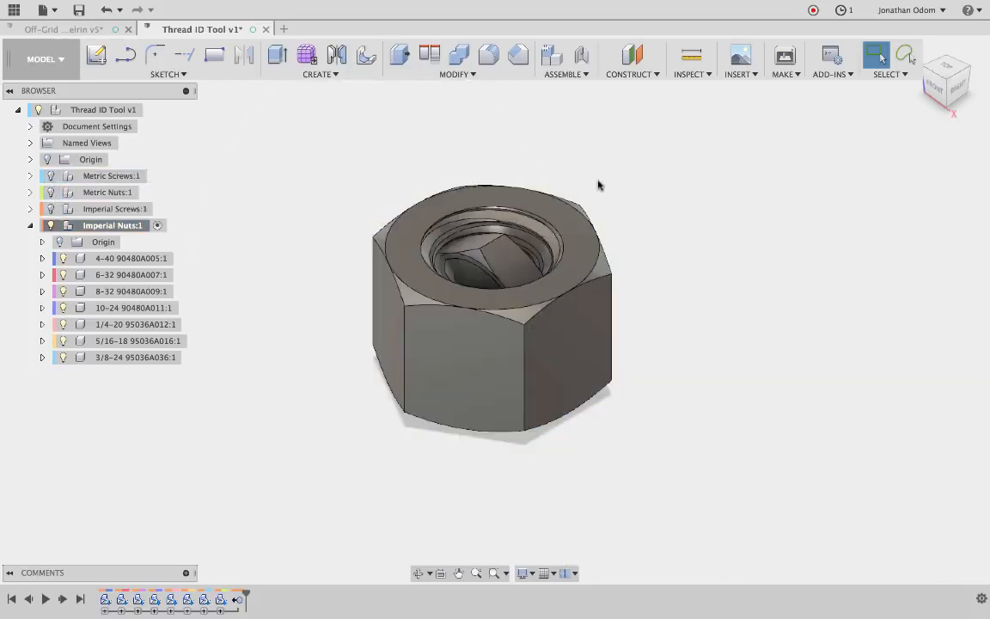
pyautogui.click(104, 361)
pyautogui.click(601, 135)
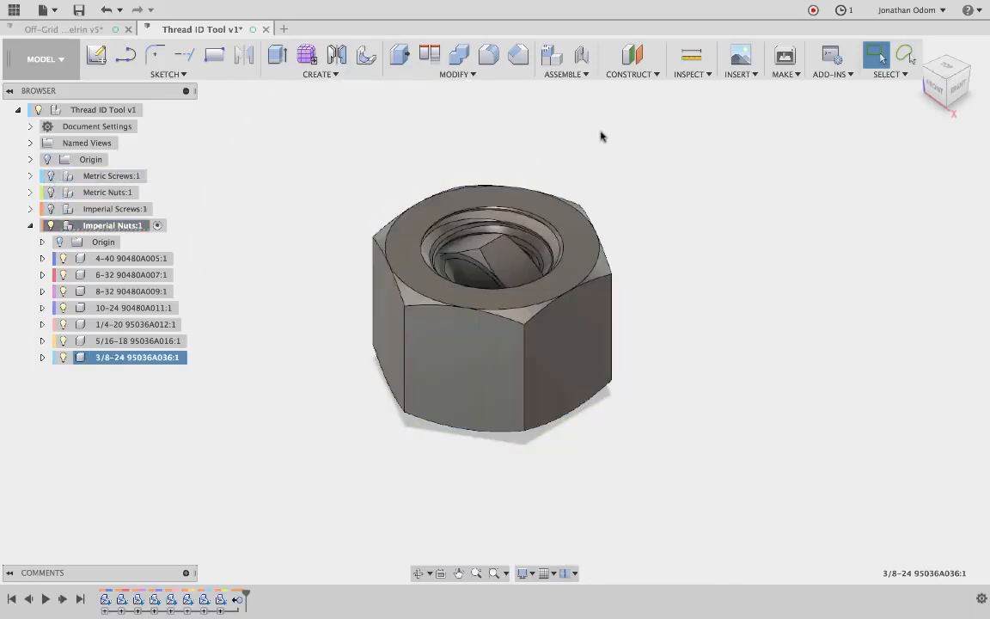
# Start inserting a McMaster-Carr component and browse the catalog to the Hex Nuts category.
pyautogui.click(747, 75)
pyautogui.click(804, 163)
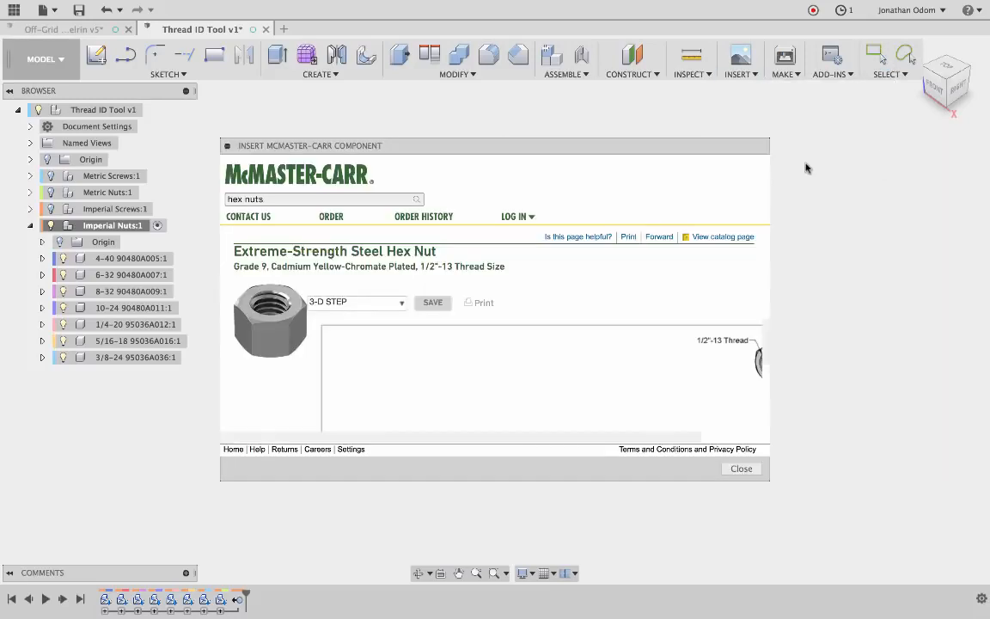
pyautogui.click(592, 298)
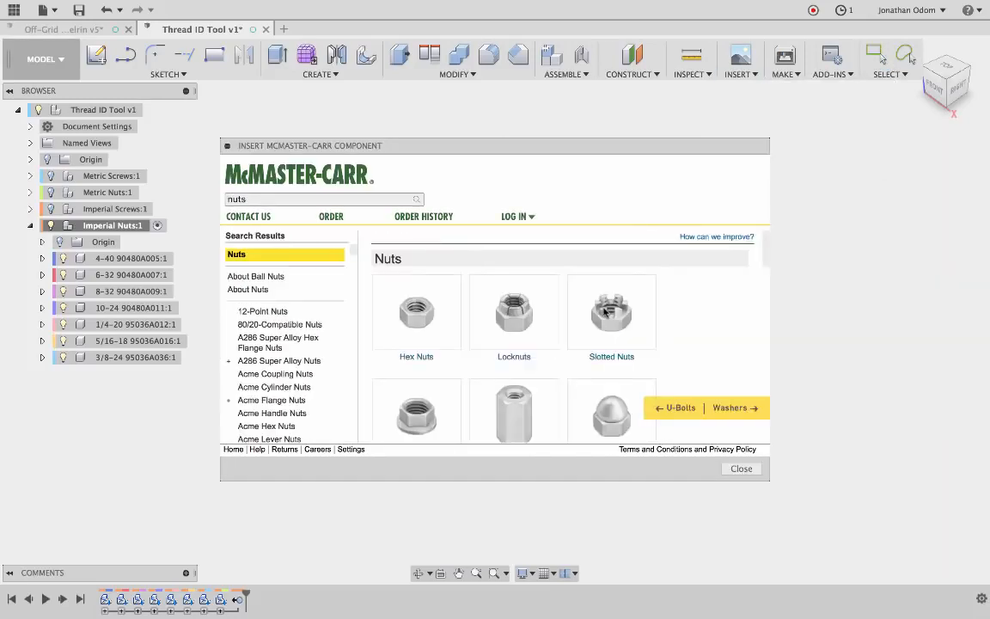
pyautogui.click(411, 299)
# Filter the hex nut catalog to the Hex nut type, Inch measurement and 1/2"-13 thread size.
pyautogui.click(261, 284)
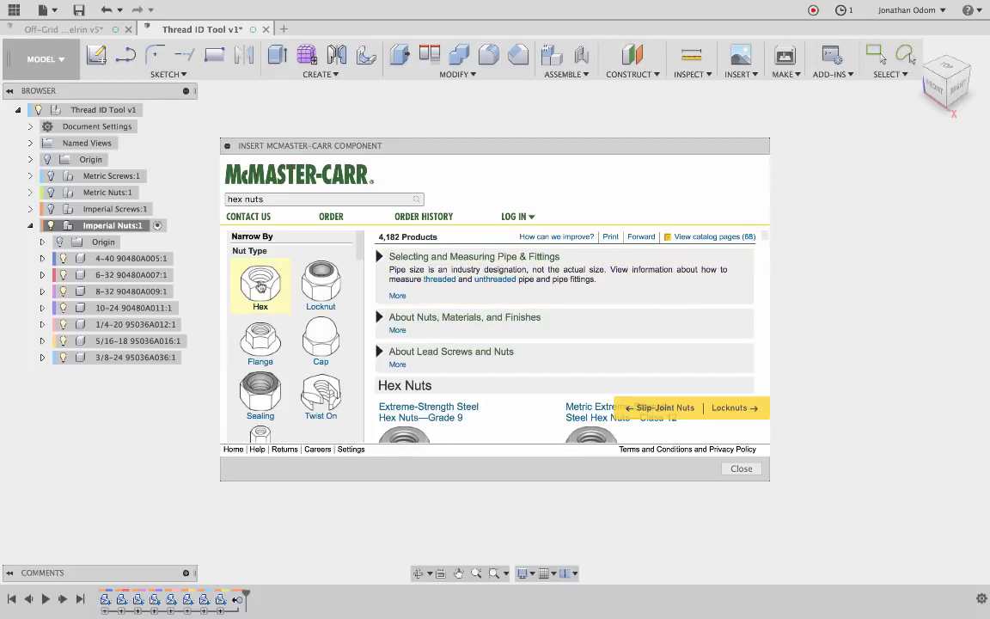
pyautogui.click(249, 328)
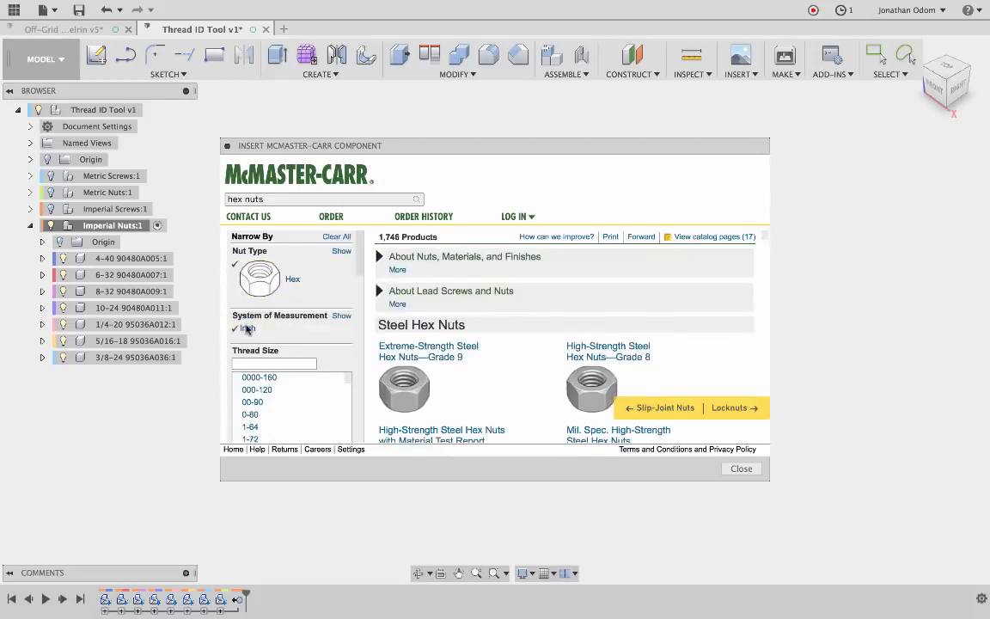
pyautogui.scroll(-3, 335, 329)
pyautogui.scroll(-10, 288, 316)
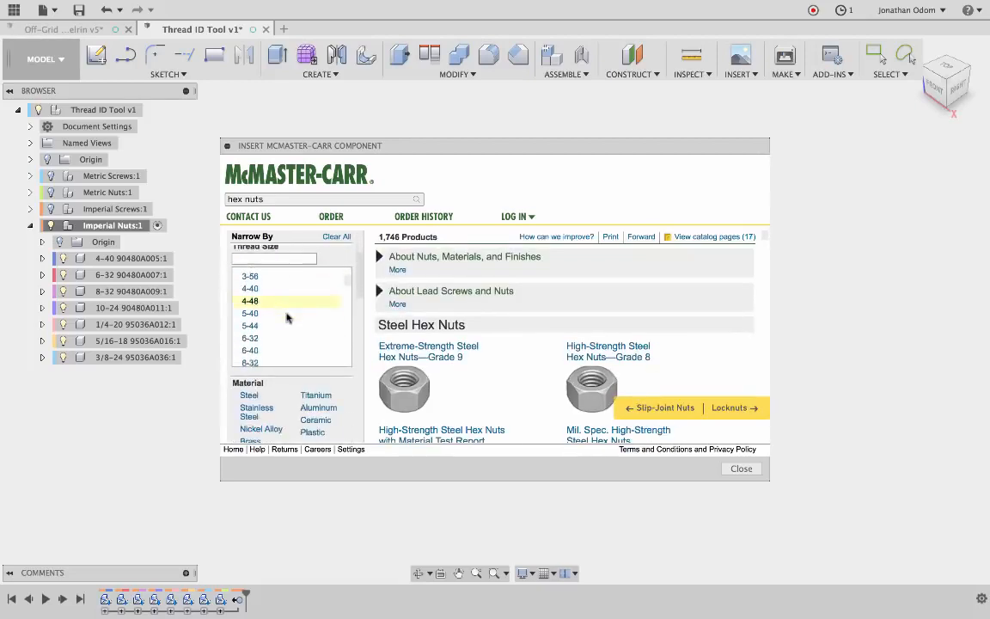
pyautogui.scroll(-5, 287, 316)
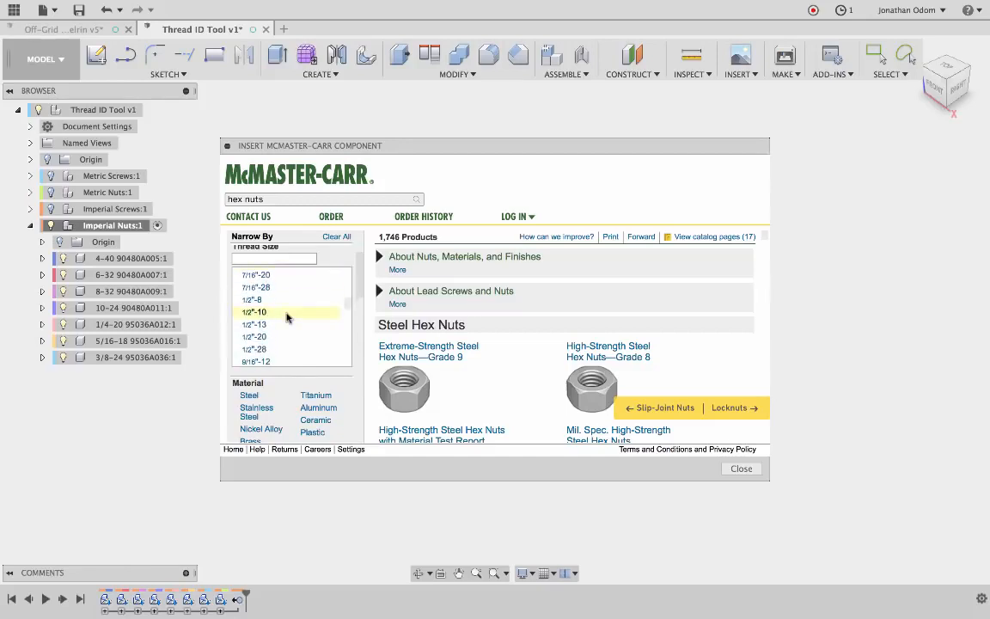
pyautogui.scroll(1, 288, 318)
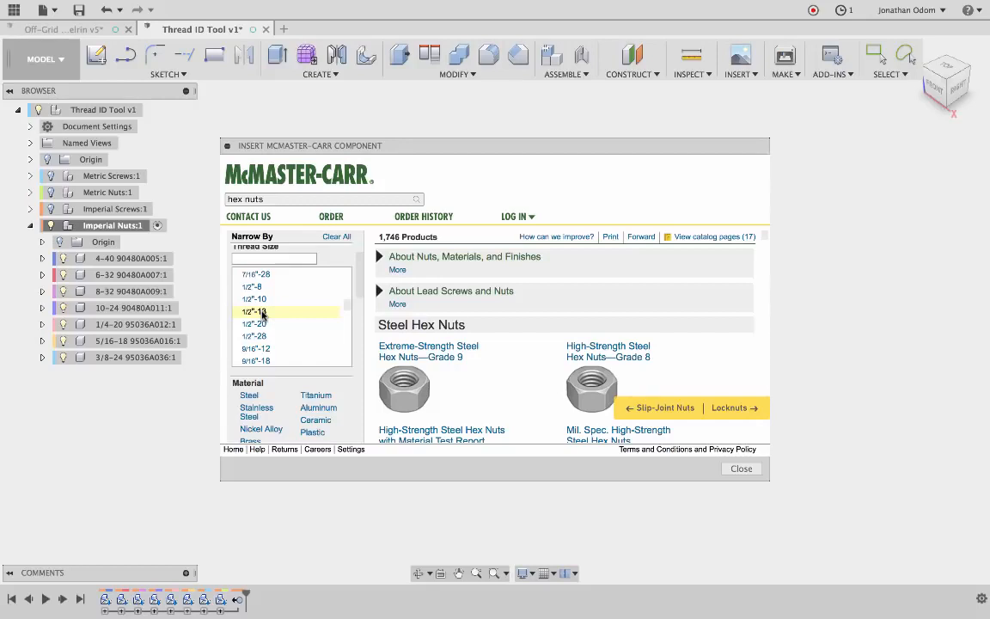
pyautogui.click(263, 313)
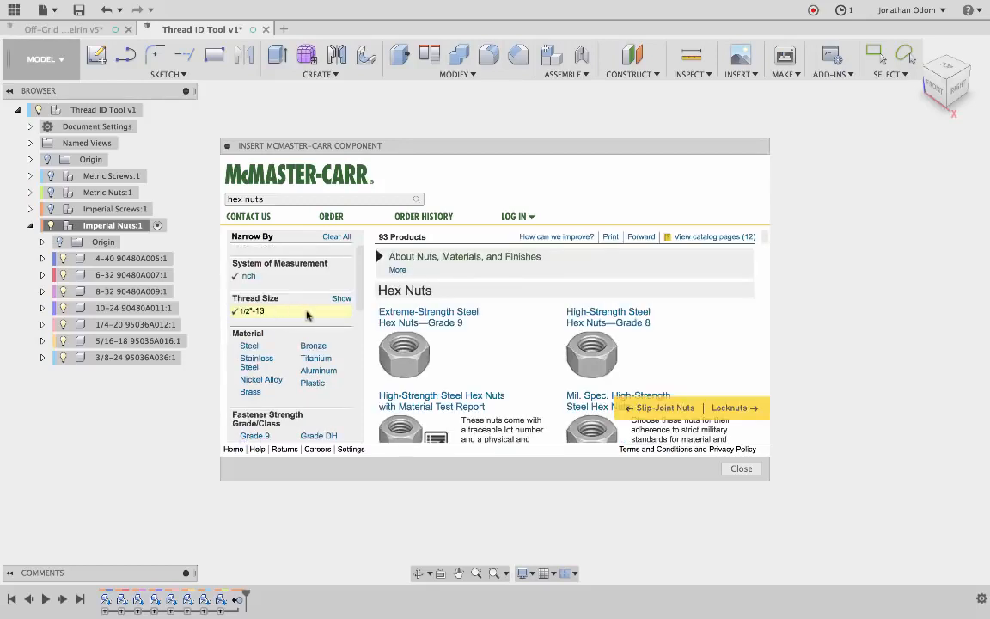
# View the product details of the Grade 9 Extreme-Strength Steel Hex Nut, part 95036A024.
pyautogui.click(413, 316)
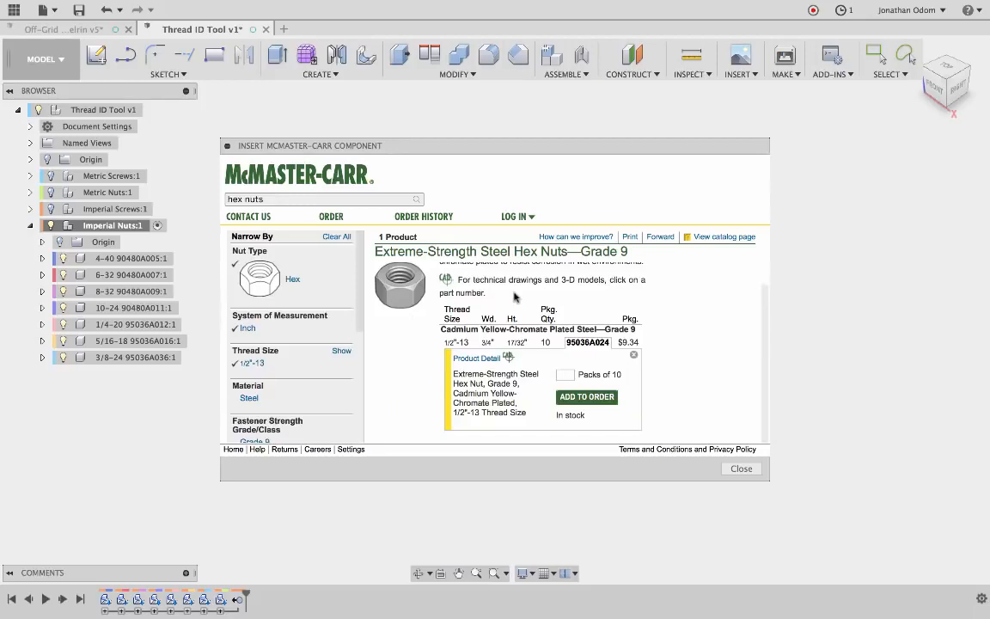
pyautogui.scroll(1, 516, 297)
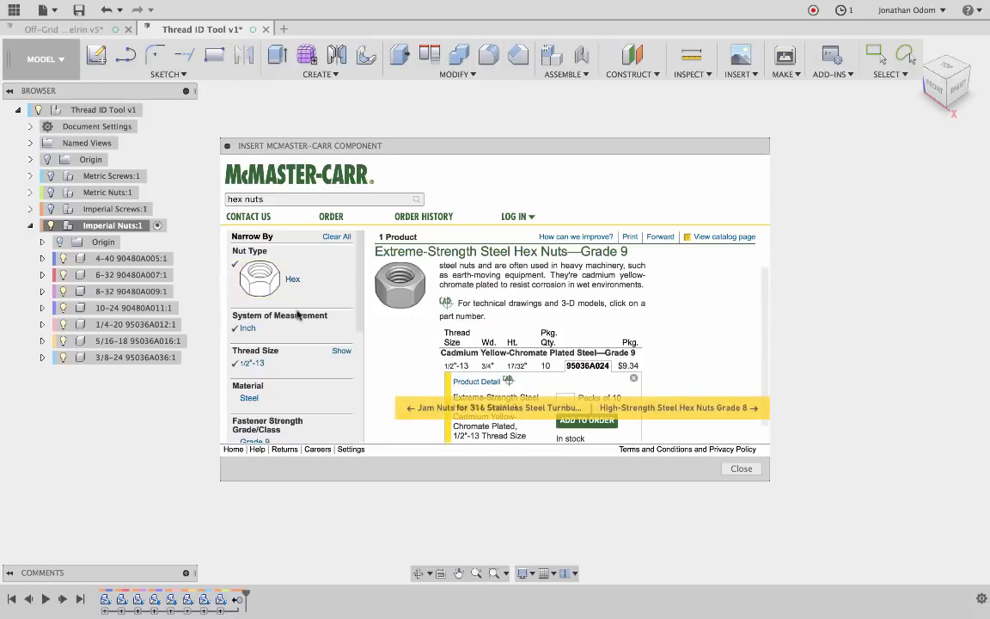
pyautogui.click(477, 382)
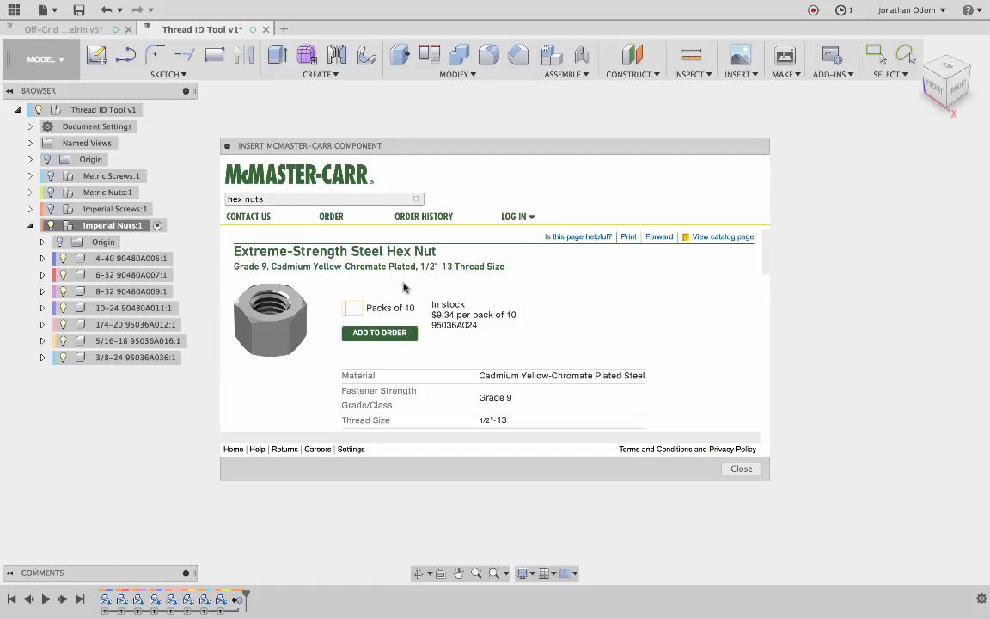
pyautogui.scroll(-3, 404, 287)
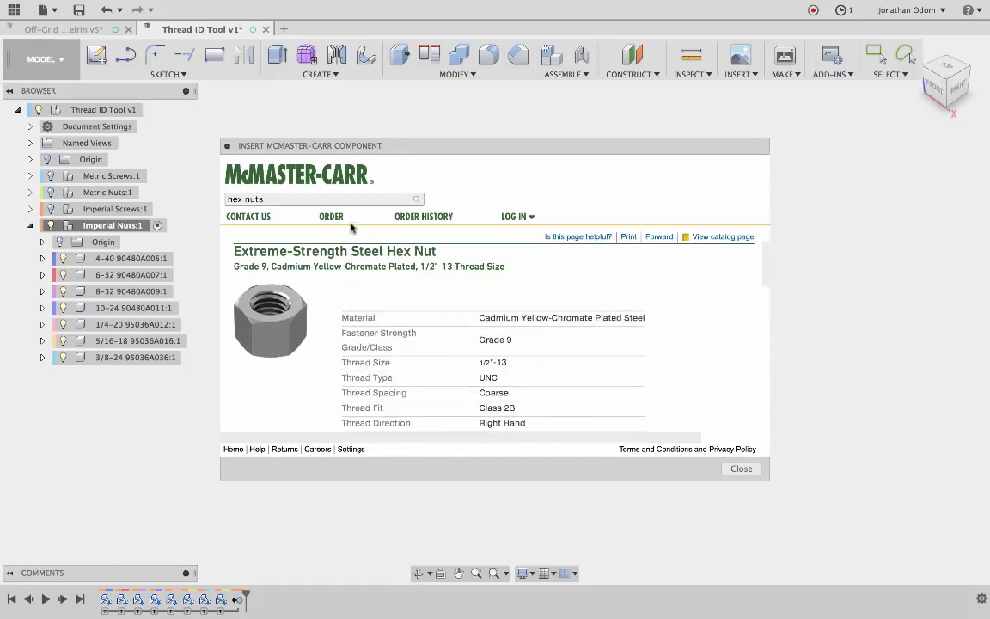
# Search the catalog for nuts again and narrow the Hex Nuts category to Hex type, Inch system and 1/2"-13 thread size.
pyautogui.click(321, 196)
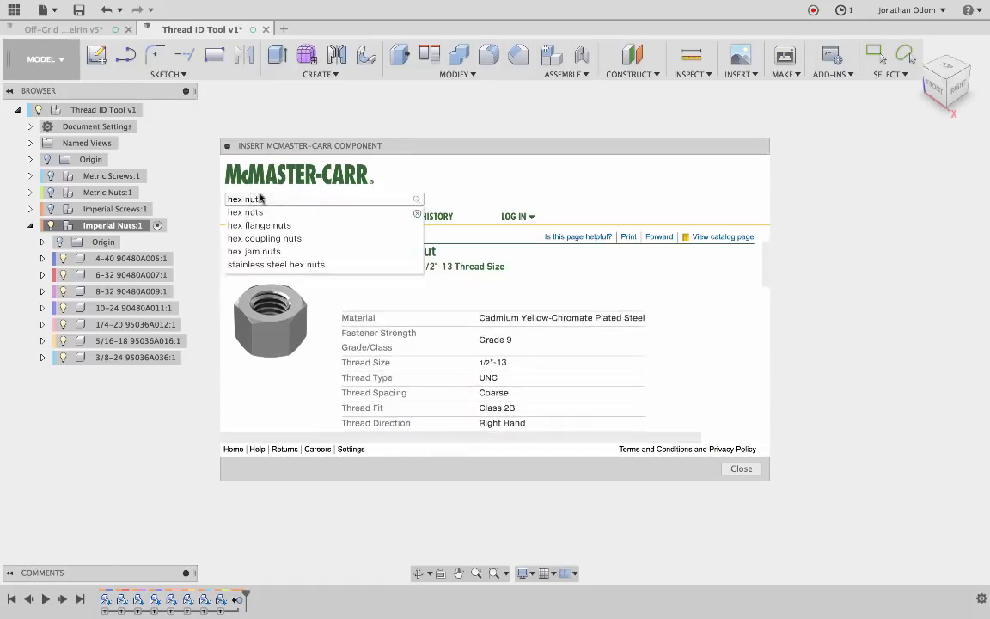
pyautogui.press('BackSpace')
pyautogui.click(592, 301)
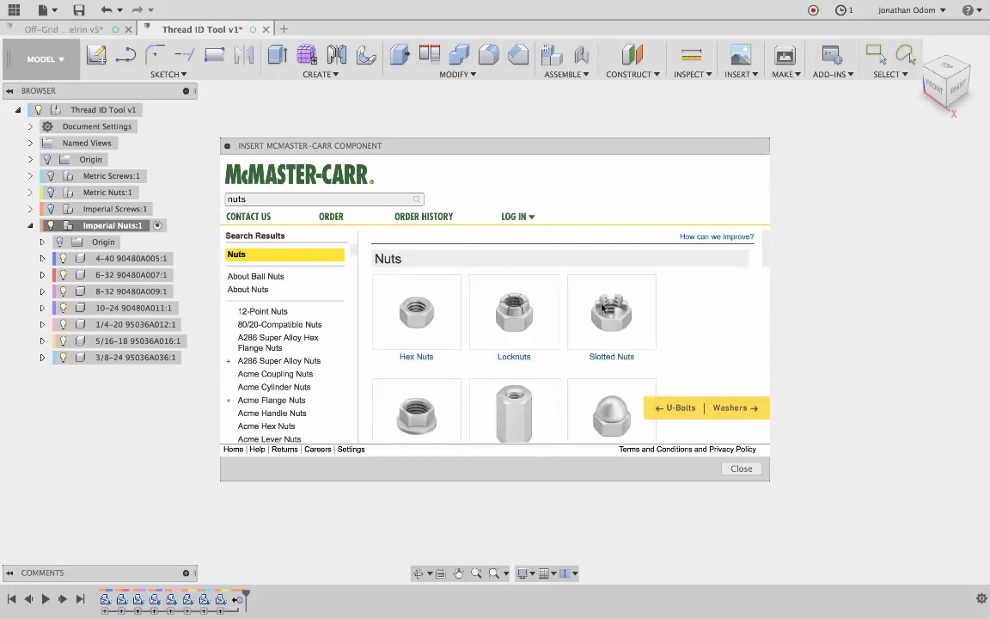
pyautogui.click(411, 298)
pyautogui.click(275, 284)
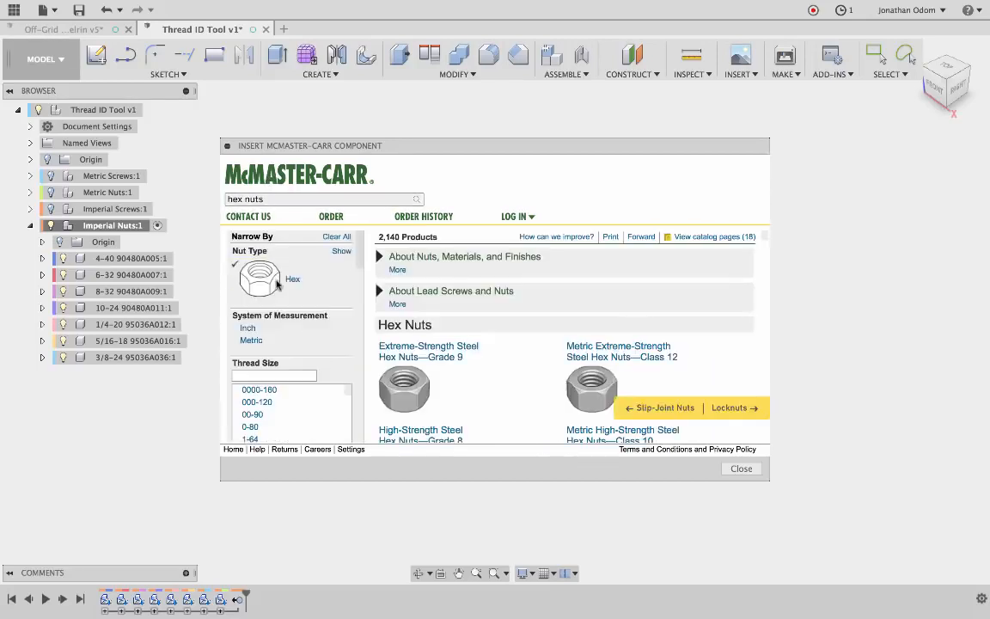
pyautogui.click(248, 328)
pyautogui.scroll(-5, 309, 328)
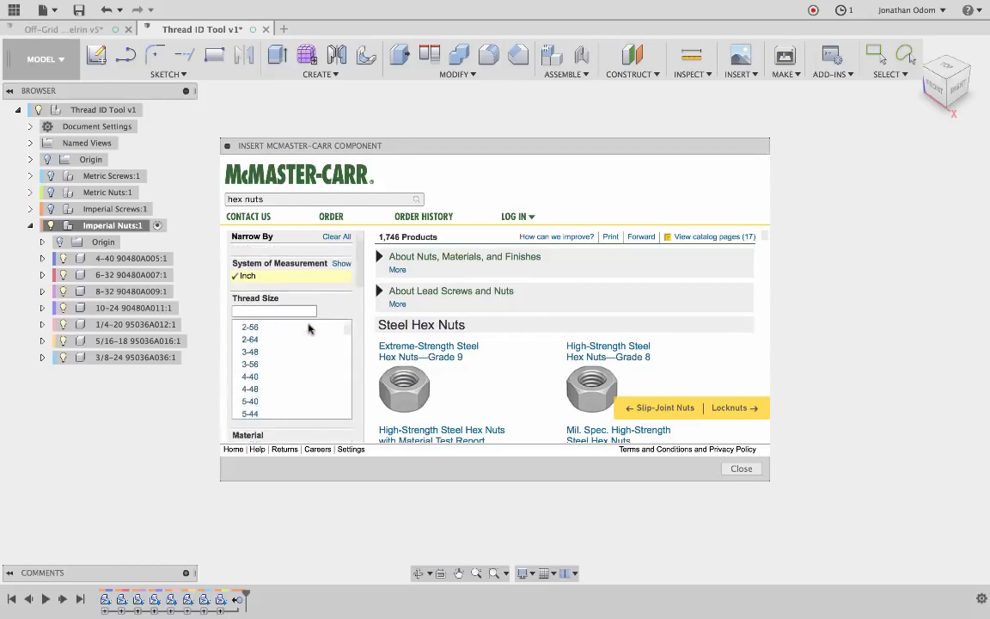
pyautogui.scroll(-10, 309, 328)
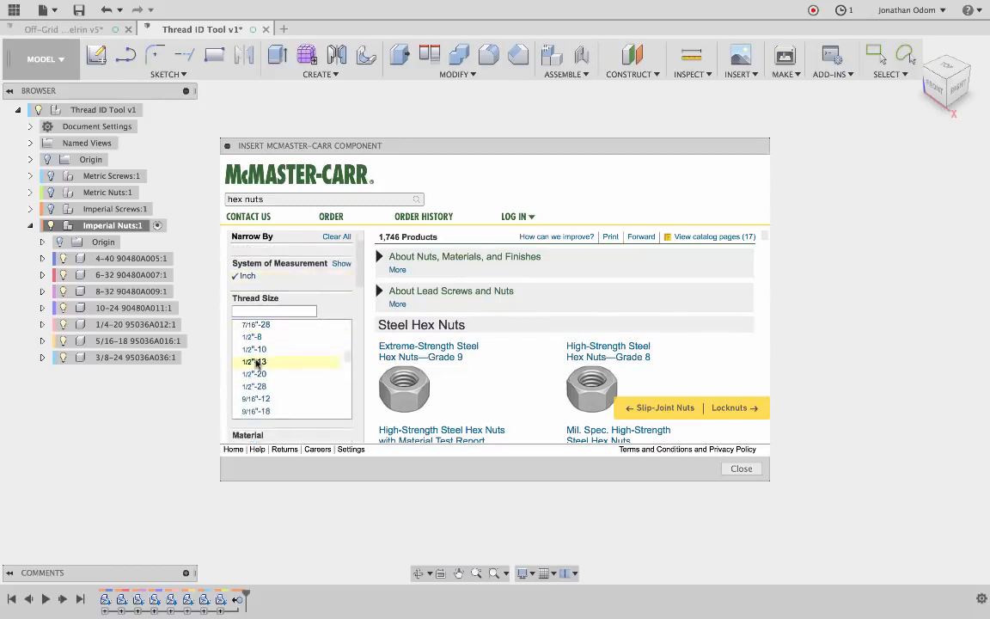
pyautogui.click(256, 360)
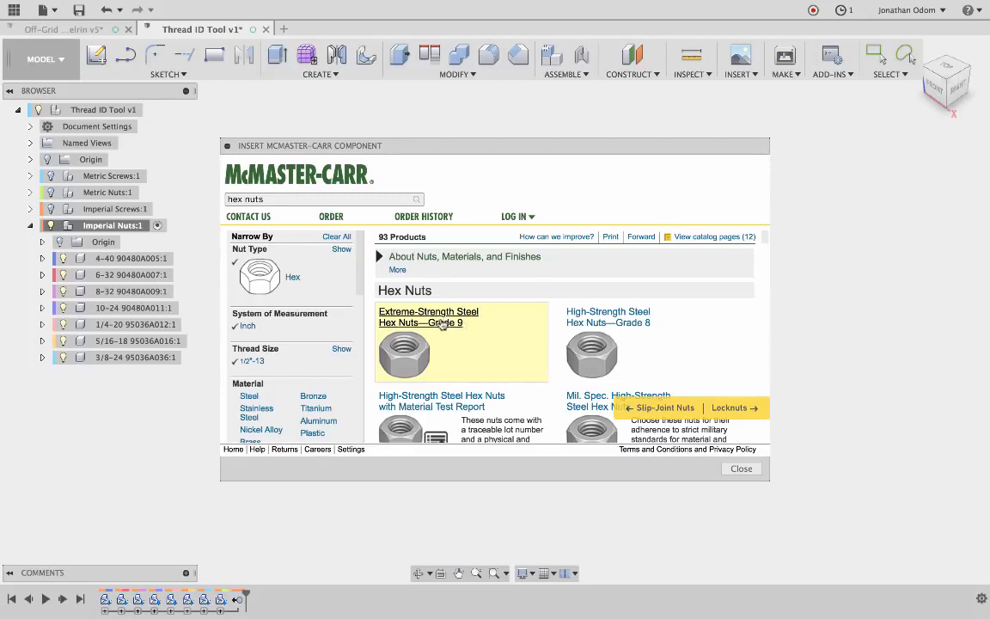
# Browse the filtered nuts and open the product details of the Grade 9 Extreme-Strength Steel Hex Nut, part 95036A024.
pyautogui.scroll(-5, 507, 391)
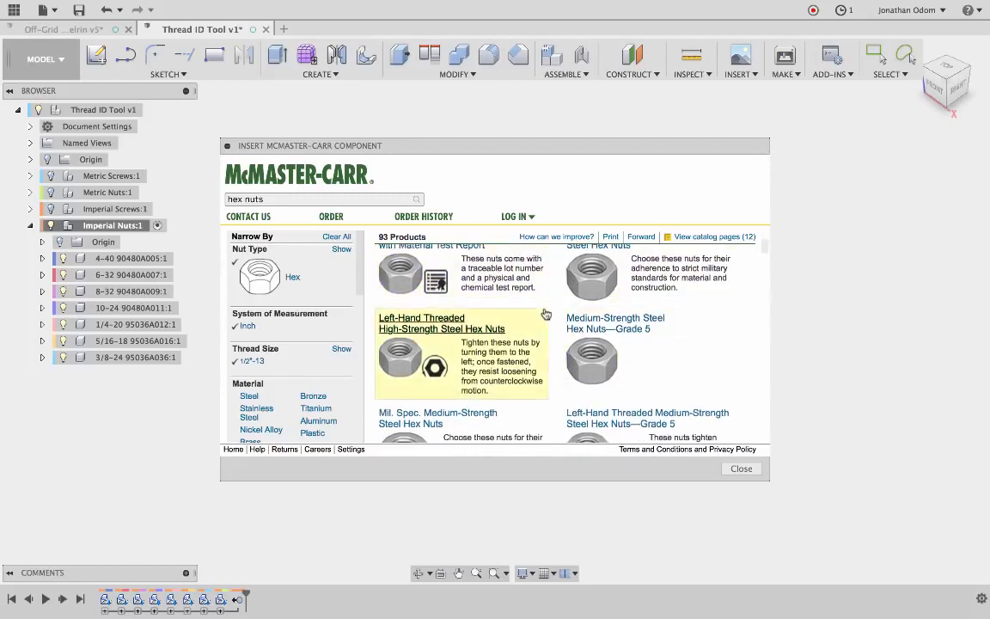
pyautogui.scroll(5, 499, 297)
pyautogui.scroll(-4, 499, 318)
pyautogui.scroll(-3, 499, 339)
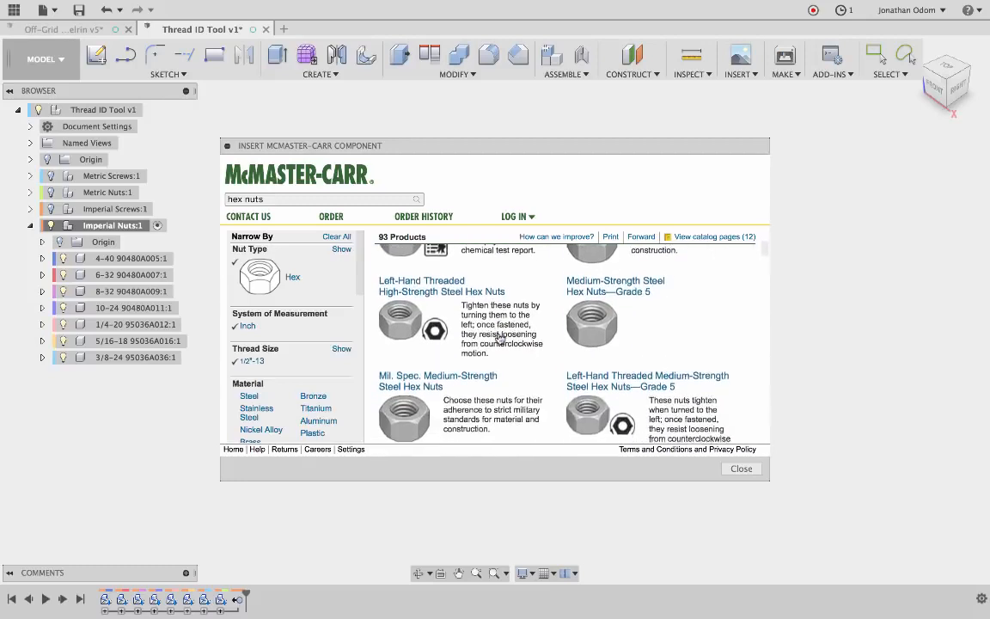
pyautogui.scroll(6, 499, 338)
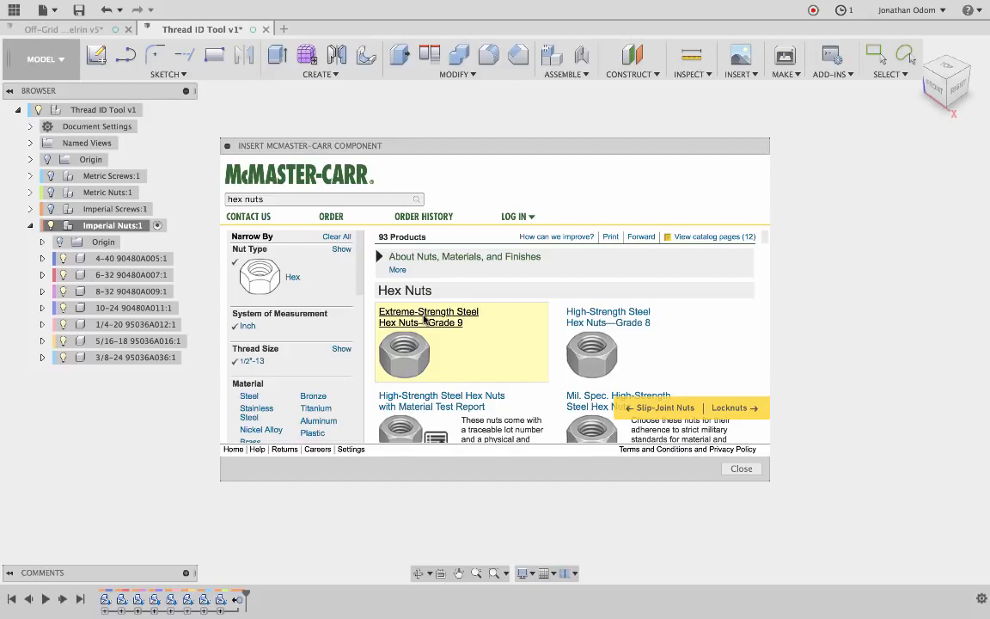
pyautogui.click(424, 322)
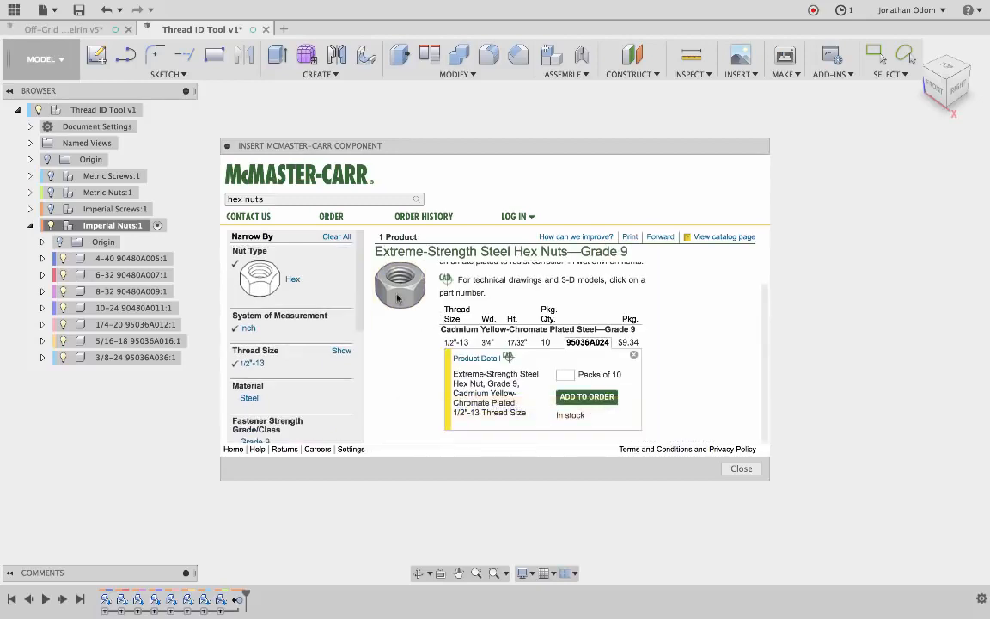
pyautogui.moveTo(400, 280)
pyautogui.scroll(1, 685, 330)
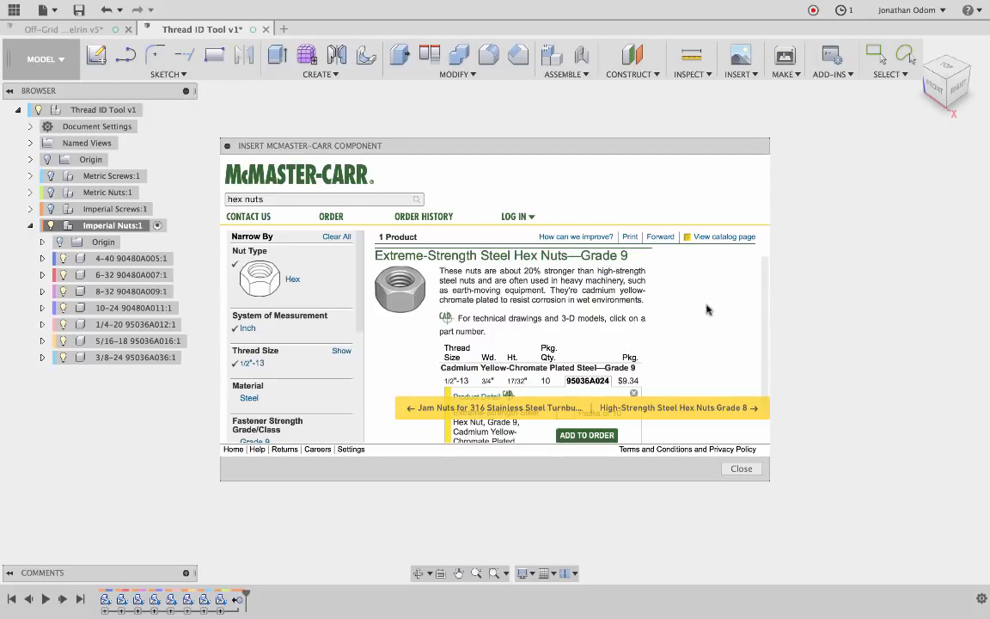
pyautogui.scroll(-1, 482, 328)
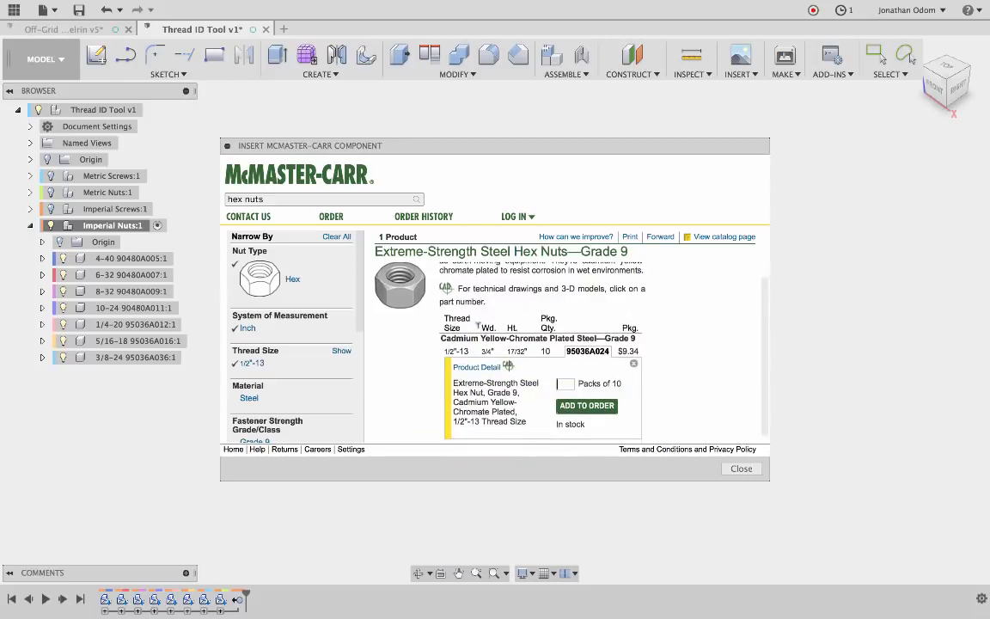
pyautogui.click(476, 368)
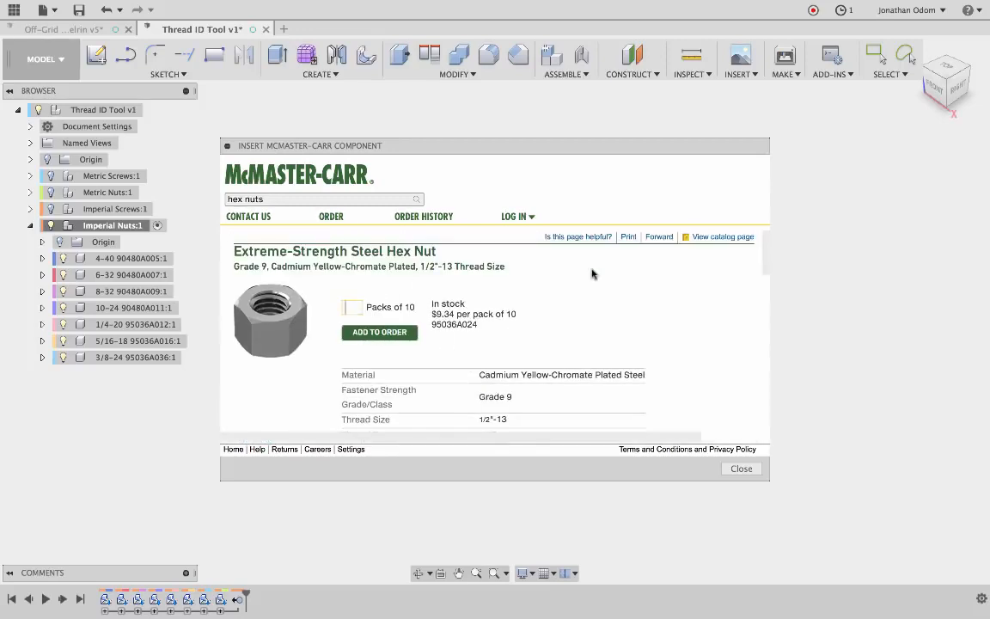
# Insert the 3-D STEP model of the 1/2"-13 hex nut into Imperial Nuts and accept its default position.
pyautogui.scroll(-5, 591, 273)
pyautogui.click(391, 362)
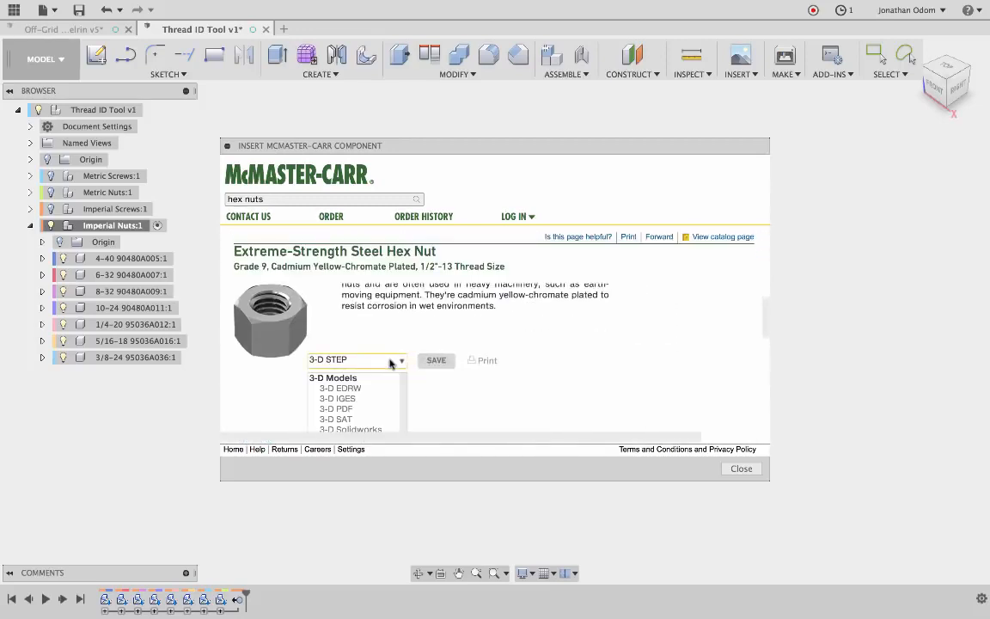
pyautogui.scroll(-3, 361, 384)
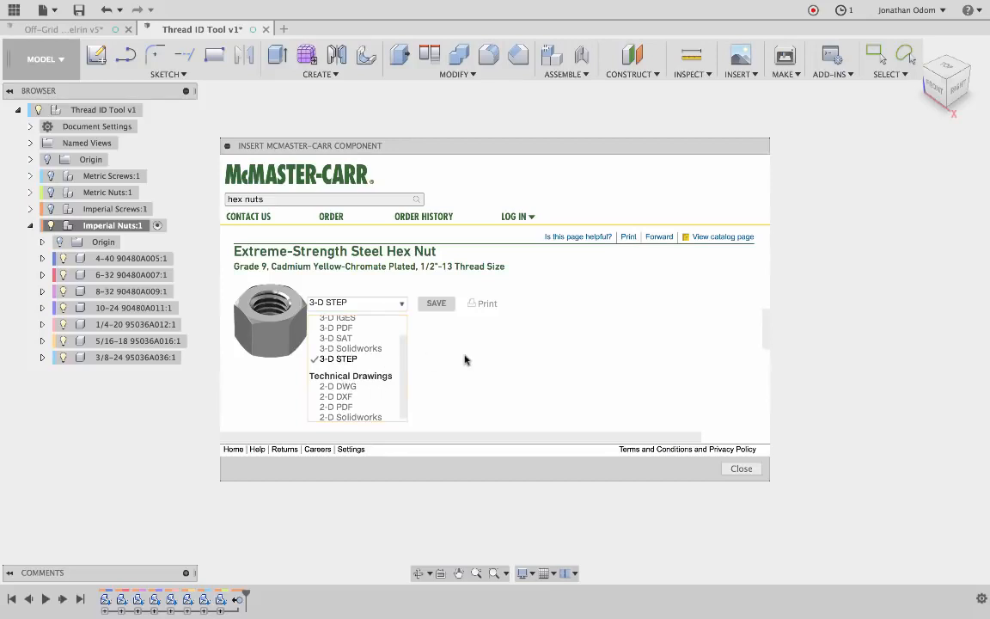
pyautogui.click(403, 304)
pyautogui.click(429, 305)
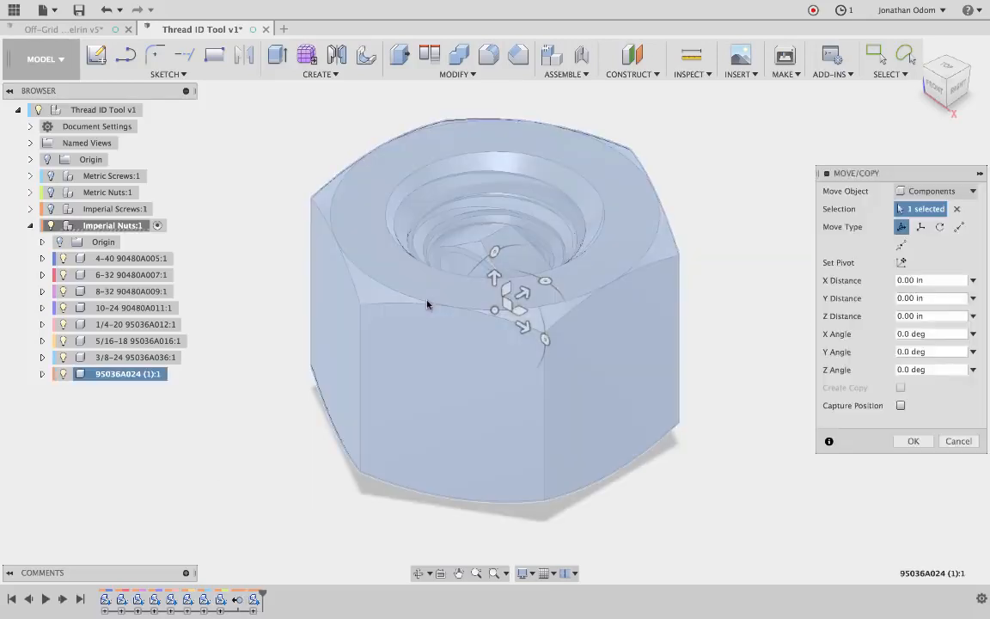
pyautogui.press('Return')
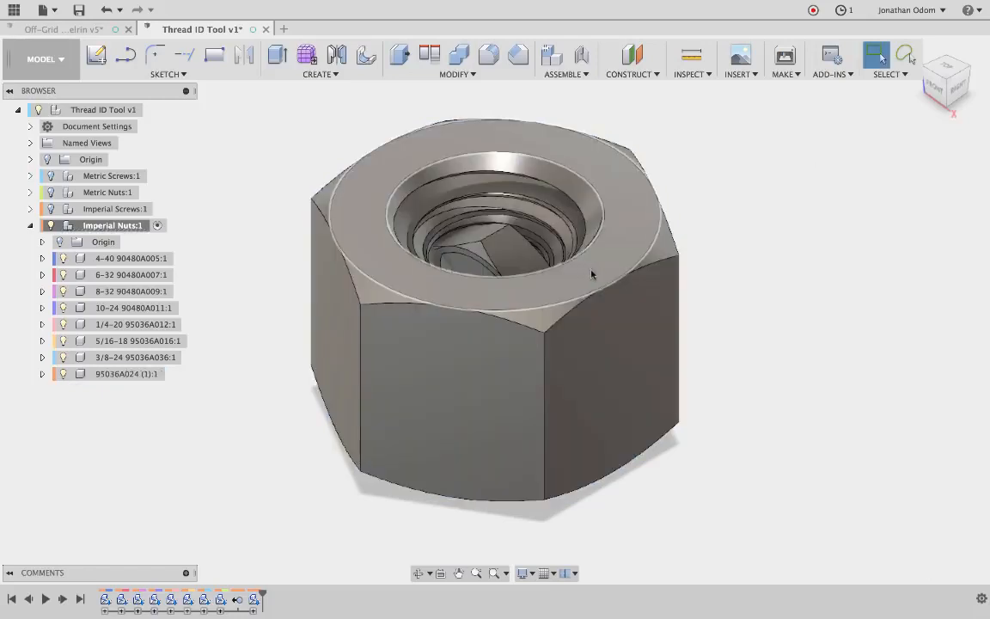
# Select the nuts in Imperial Nuts one after another, from 4-40 to the newly inserted 95036A024, to compare their sizes.
pyautogui.click(137, 258)
pyautogui.click(136, 275)
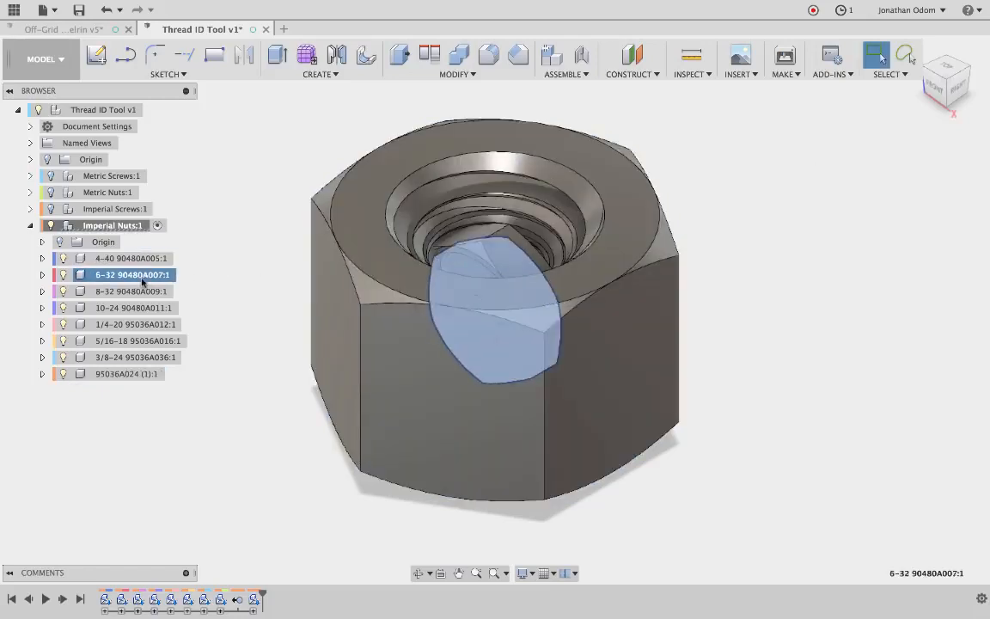
pyautogui.click(134, 291)
pyautogui.click(129, 308)
pyautogui.click(116, 324)
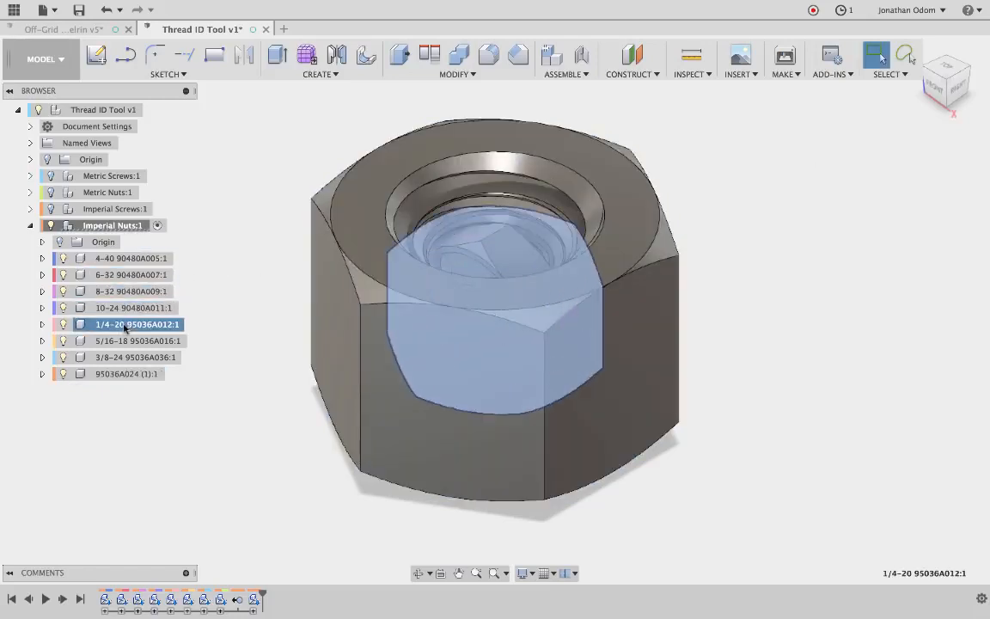
pyautogui.click(113, 340)
pyautogui.click(111, 357)
pyautogui.keyDown('shift'); pyautogui.click(122, 374); pyautogui.keyUp('shift')
# Rename the newly inserted nut component to 1/2-13 95036A024 (1) and clear the selection.
pyautogui.click(122, 374)
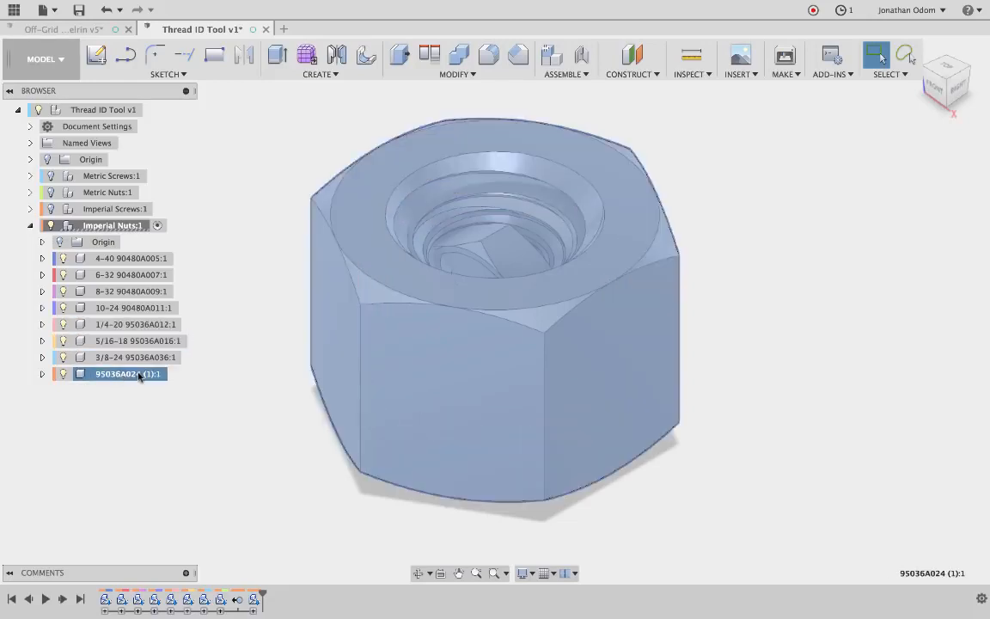
pyautogui.doubleClick(139, 375)
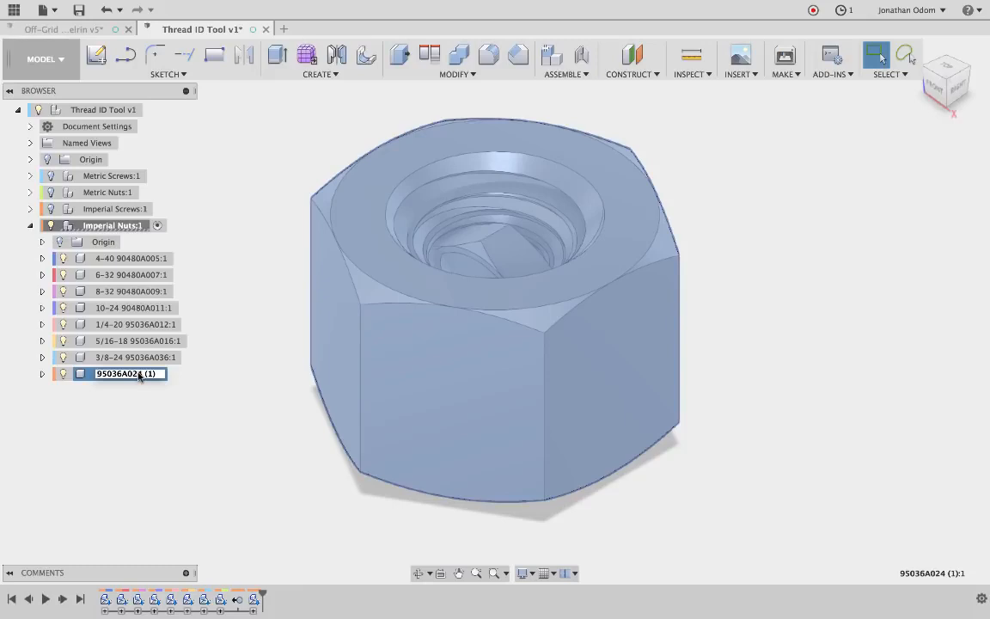
pyautogui.write('1/2')
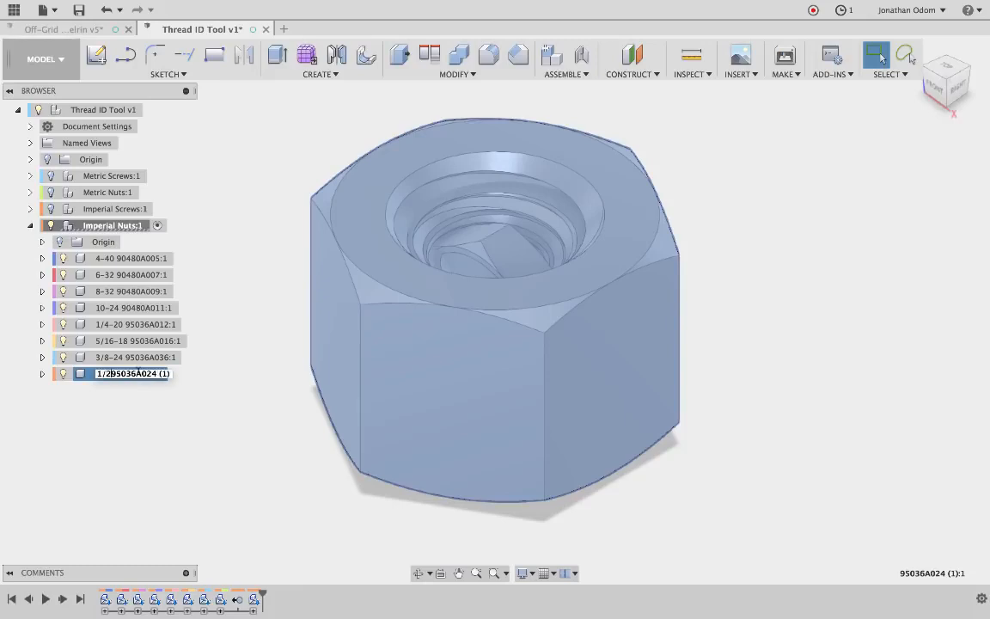
pyautogui.write('-13')
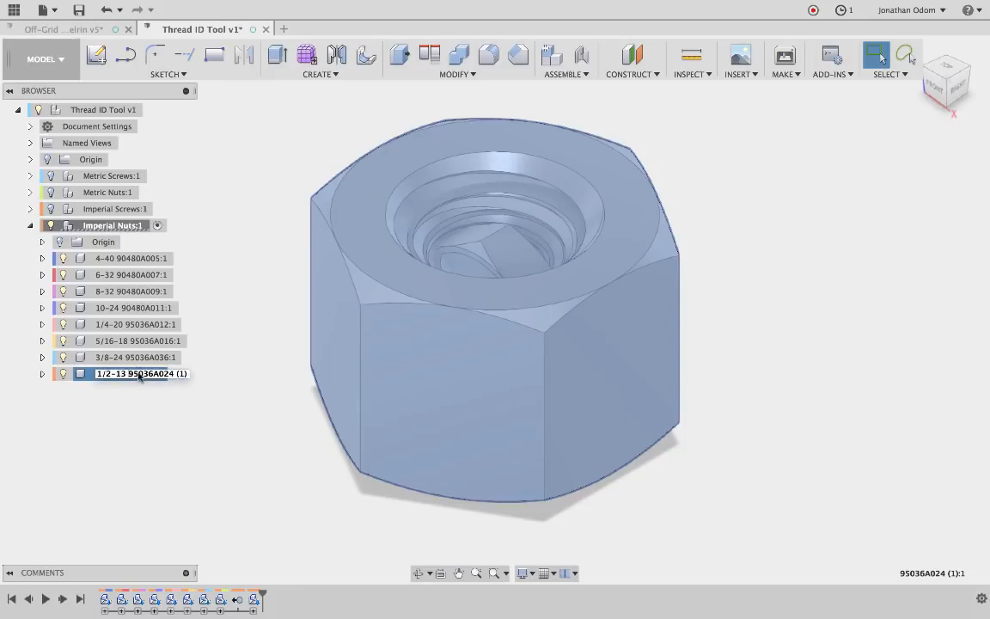
pyautogui.press('Return')
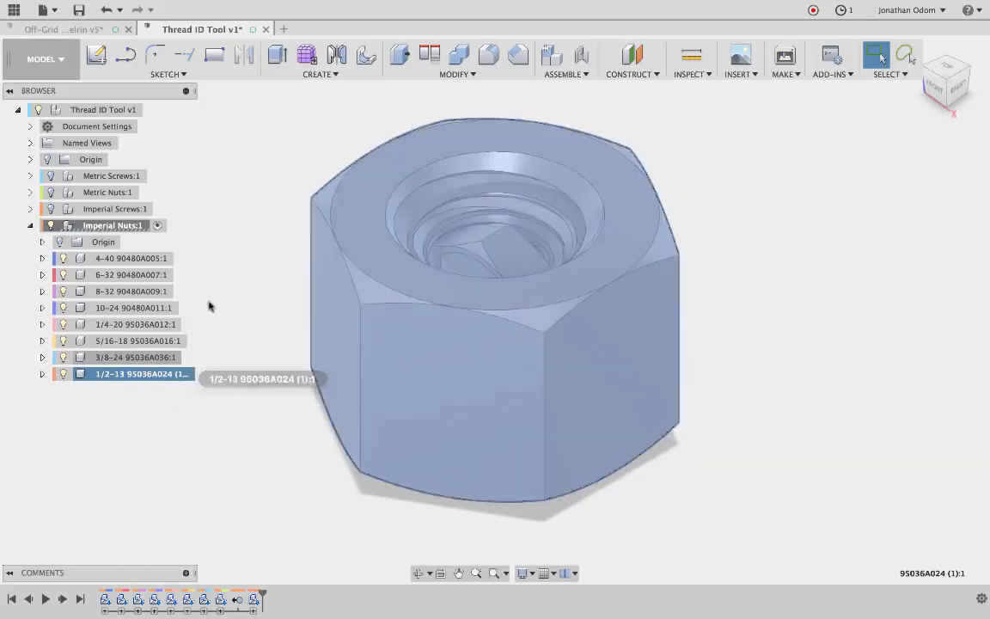
pyautogui.click(176, 259)
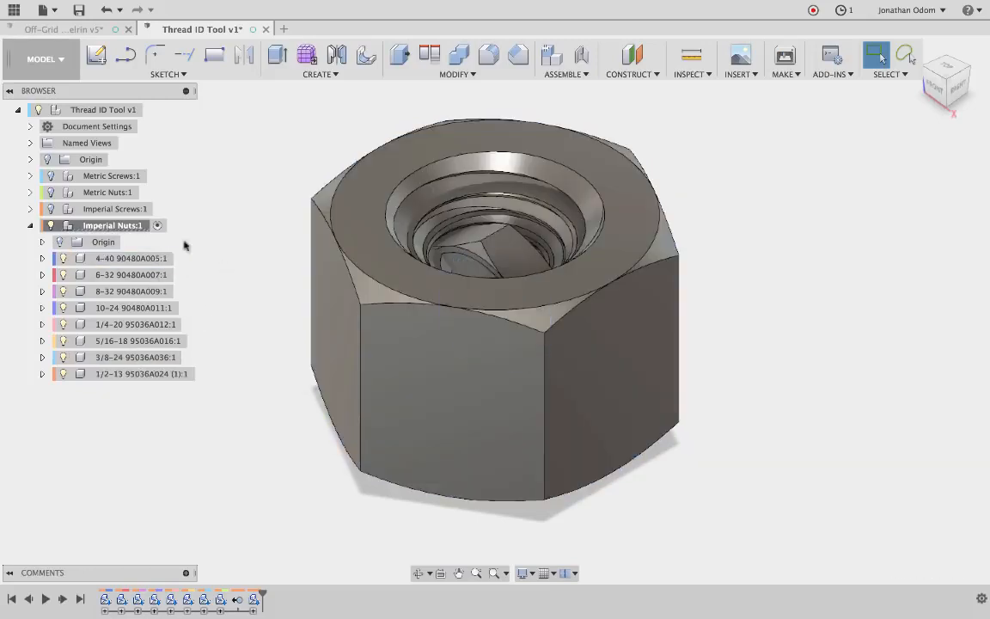
# Activate the top-level Thread ID Tool component, then collapse and hide the Imperial Nuts component.
pyautogui.rightClick(82, 111)
pyautogui.click(109, 123)
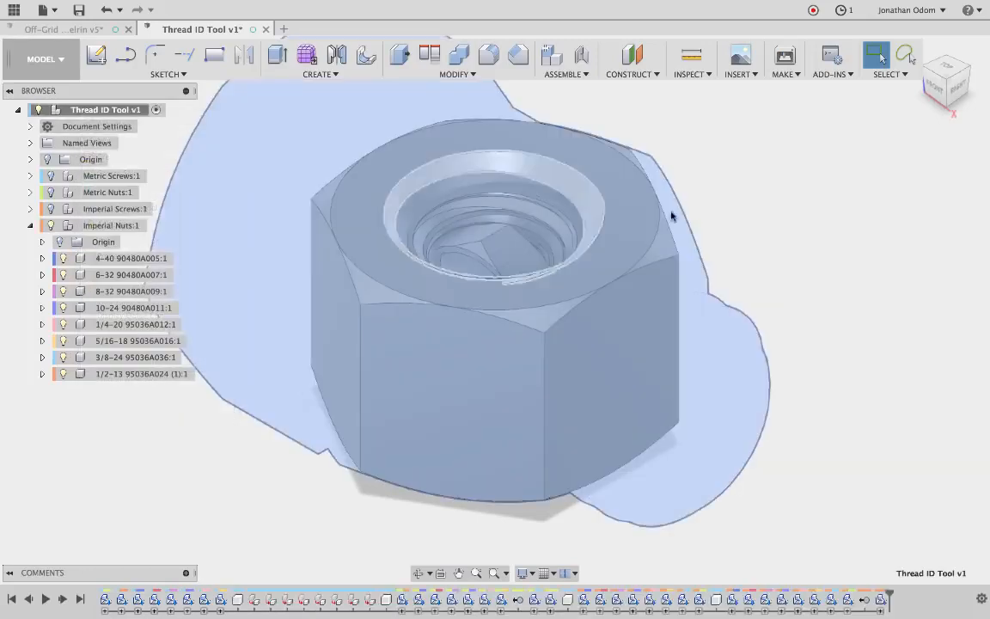
pyautogui.click(790, 186)
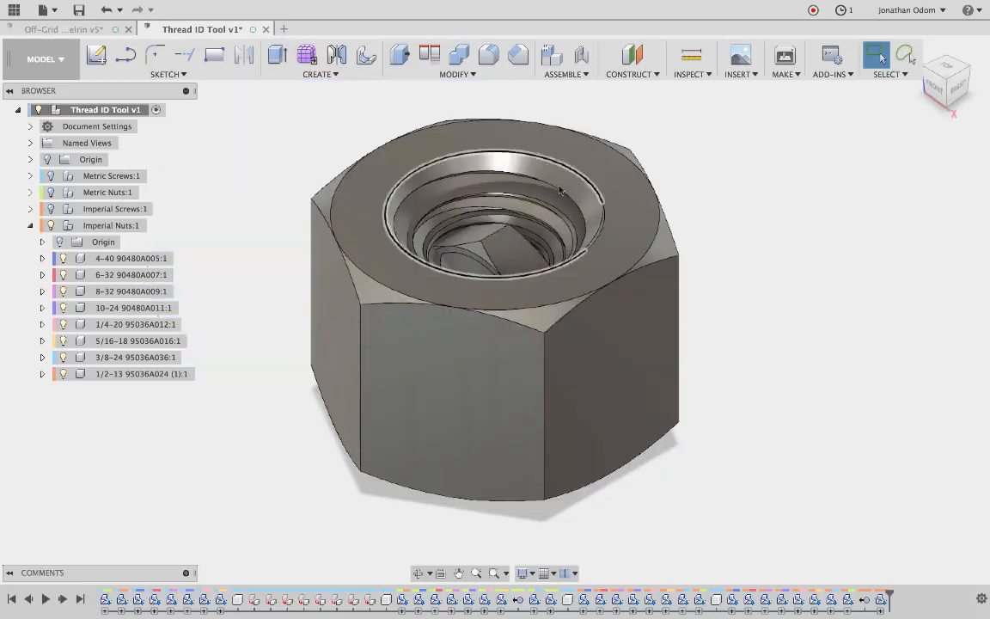
pyautogui.scroll(3, 563, 189)
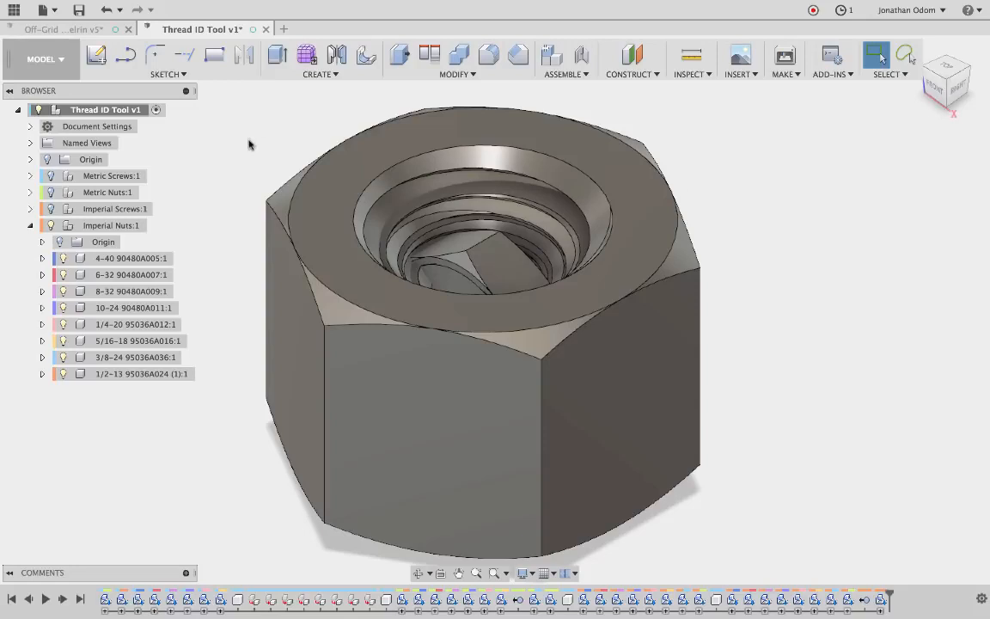
pyautogui.click(30, 225)
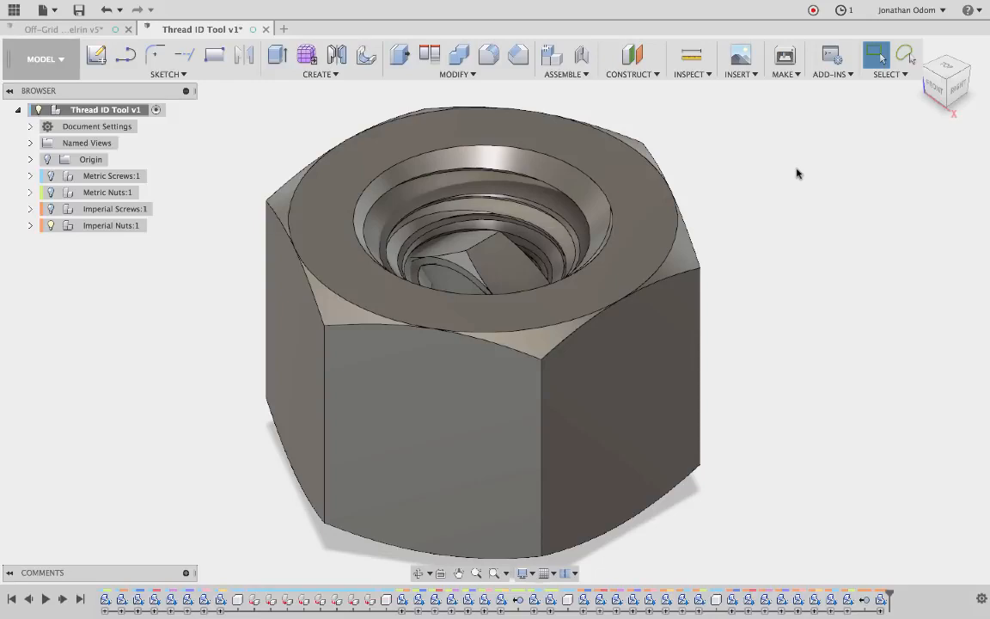
pyautogui.click(49, 225)
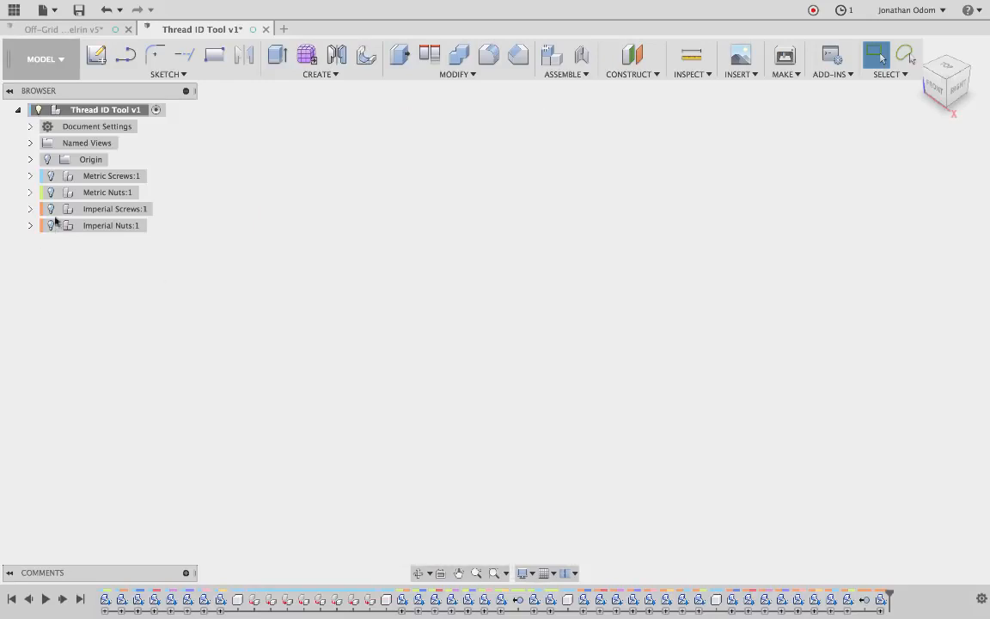
# Create a new empty, activated component named panel under the top-level assembly.
pyautogui.click(552, 58)
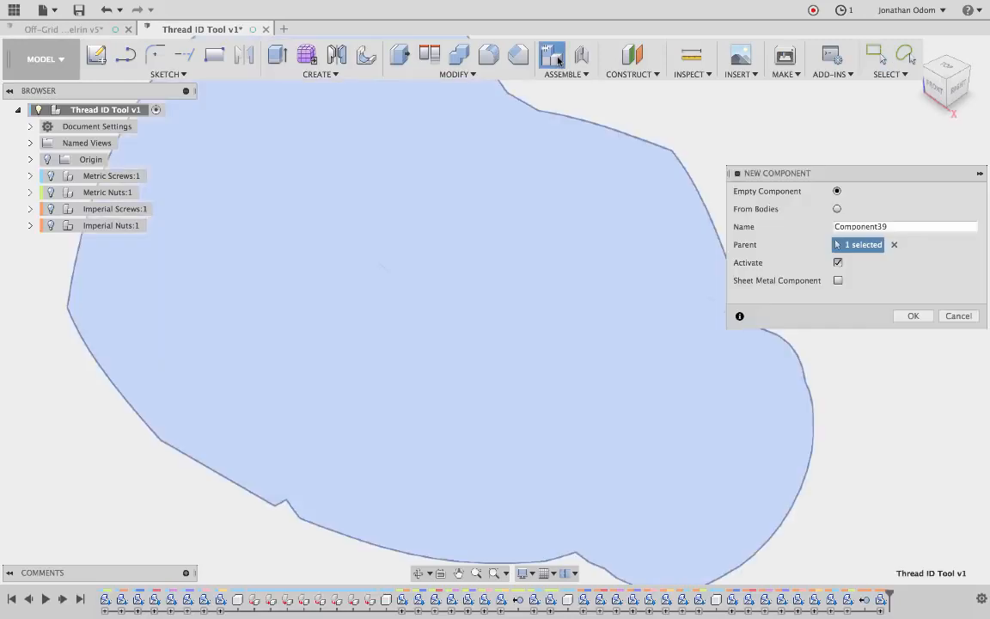
pyautogui.click(892, 226)
pyautogui.doubleClick(892, 226)
pyautogui.write('panel')
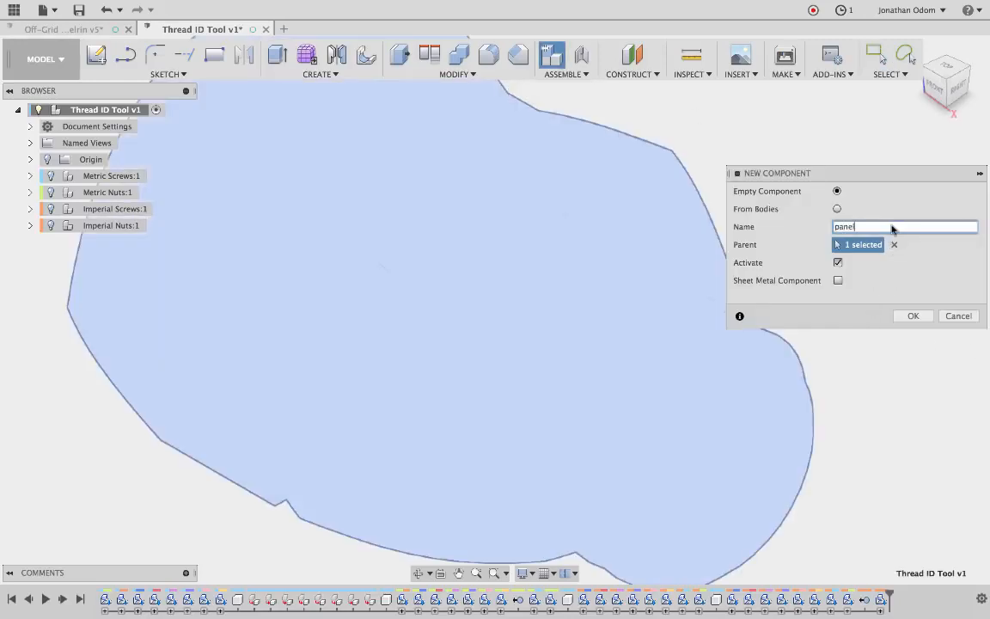
pyautogui.press('Return')
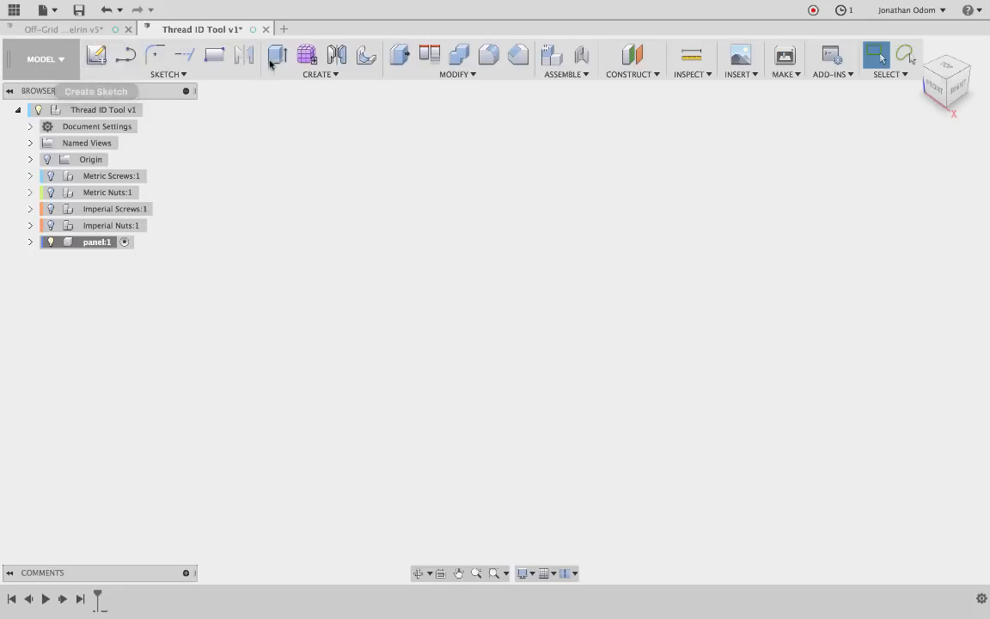
# Start a sketch on the horizontal origin plane of the panel component and leave the rectangle tool without drawing.
pyautogui.click(219, 62)
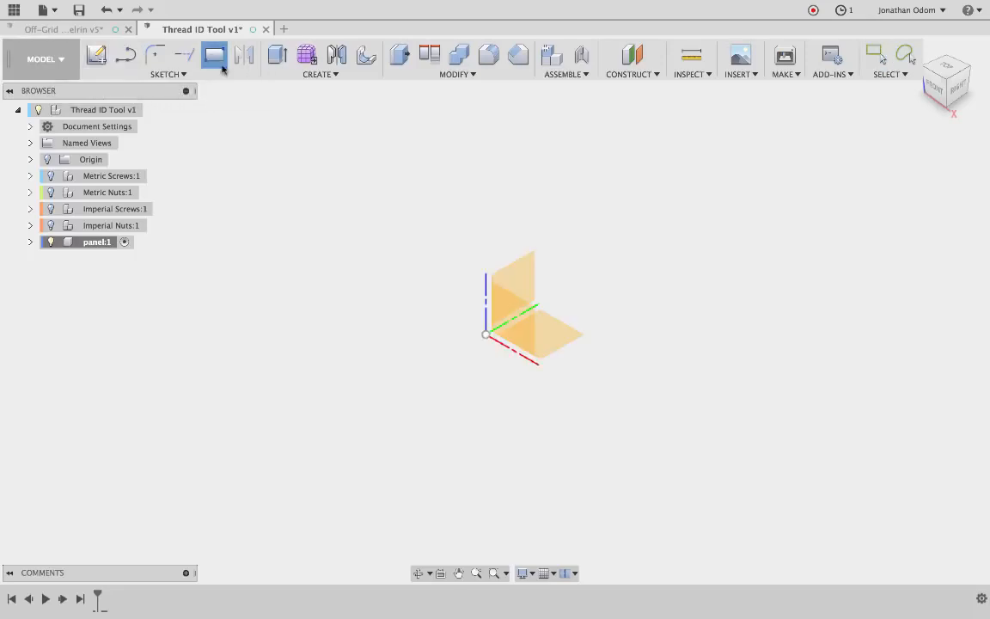
pyautogui.click(561, 333)
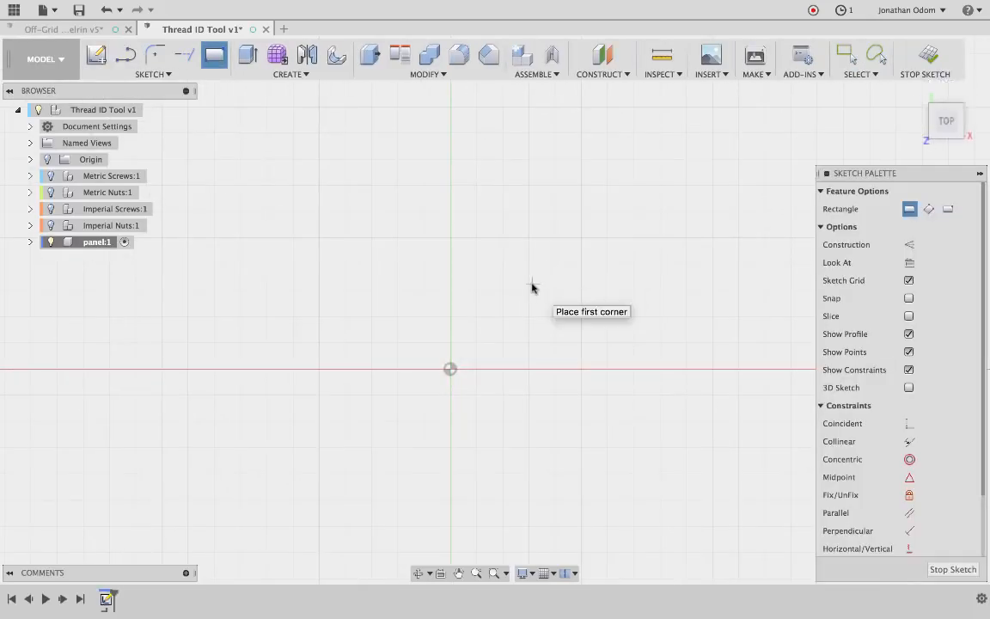
pyautogui.scroll(3, 531, 287)
pyautogui.press('Escape')
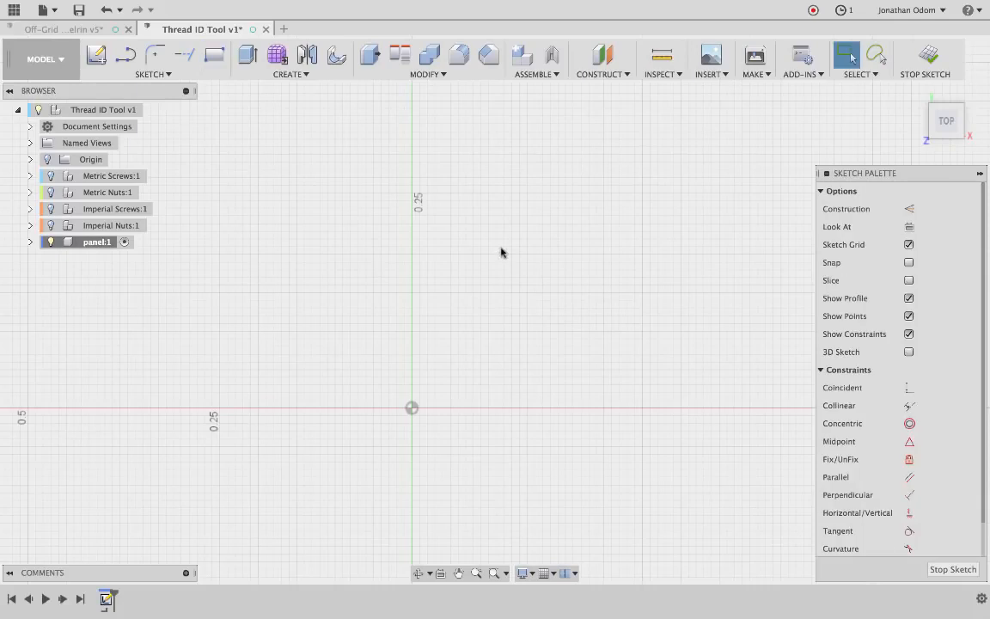
# Sketch a small center diameter circle about 0.05 in across, centered on the origin.
pyautogui.click(155, 73)
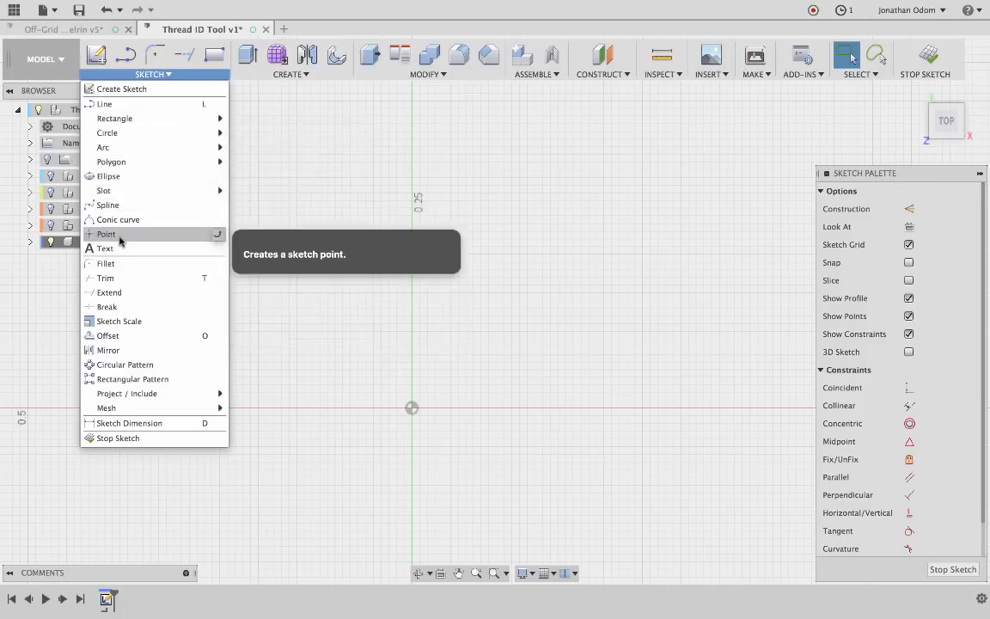
pyautogui.moveTo(138, 132)
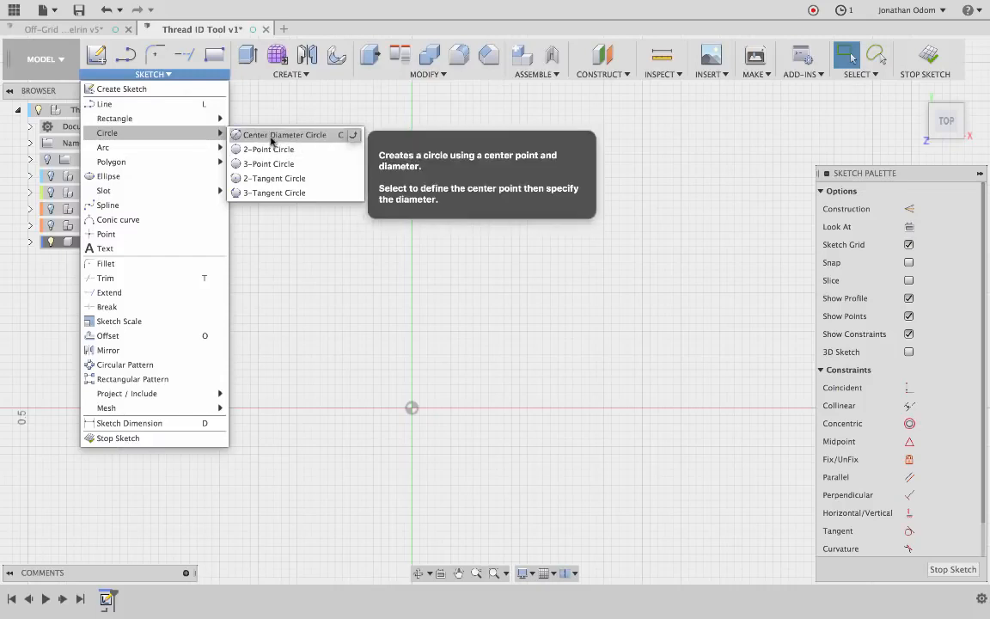
pyautogui.click(253, 134)
pyautogui.click(412, 408)
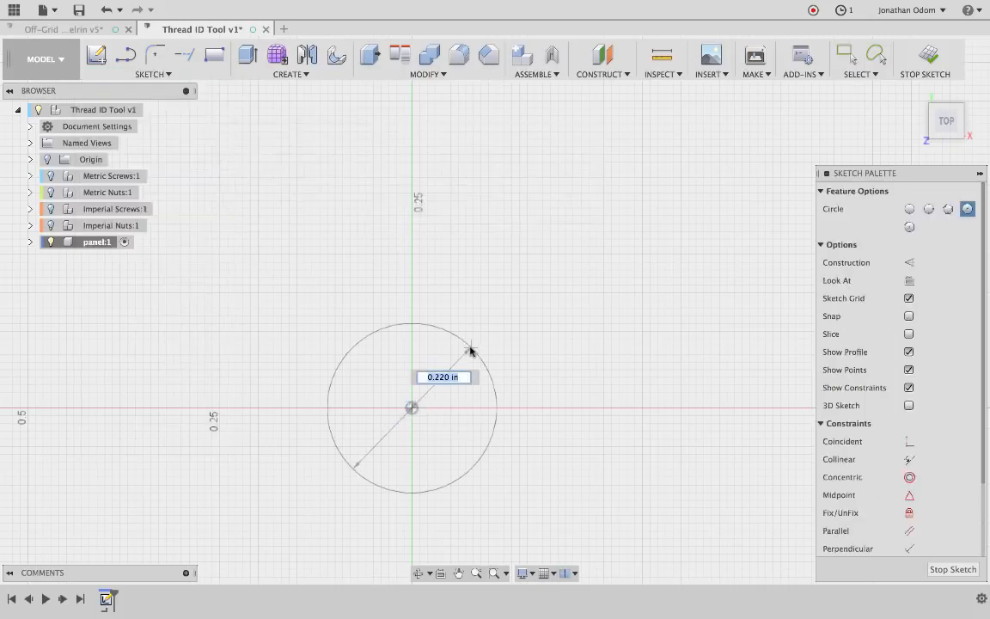
pyautogui.click(431, 402)
pyautogui.scroll(2, 499, 383)
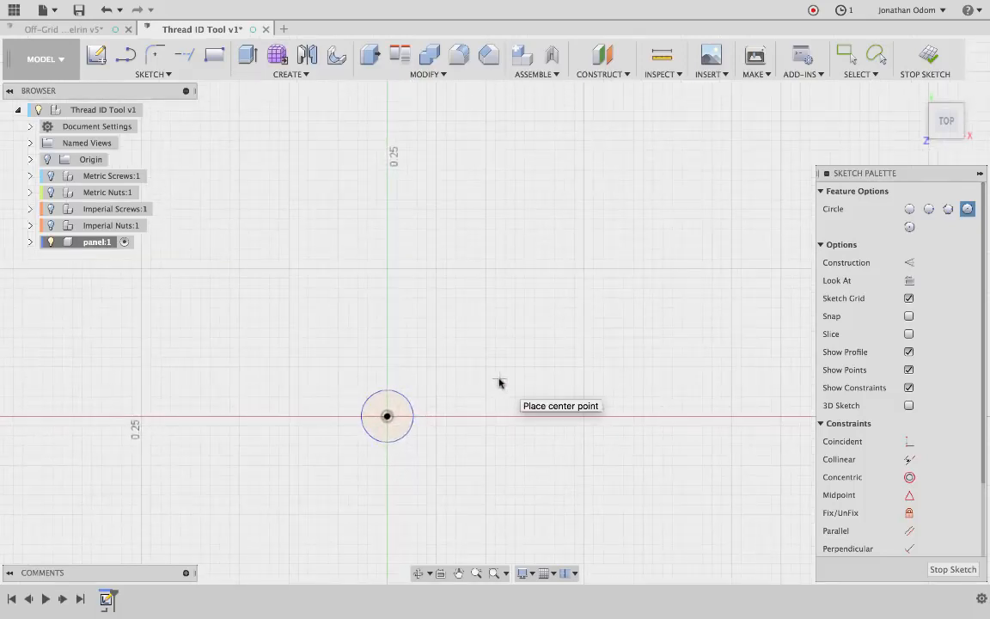
pyautogui.press('Escape')
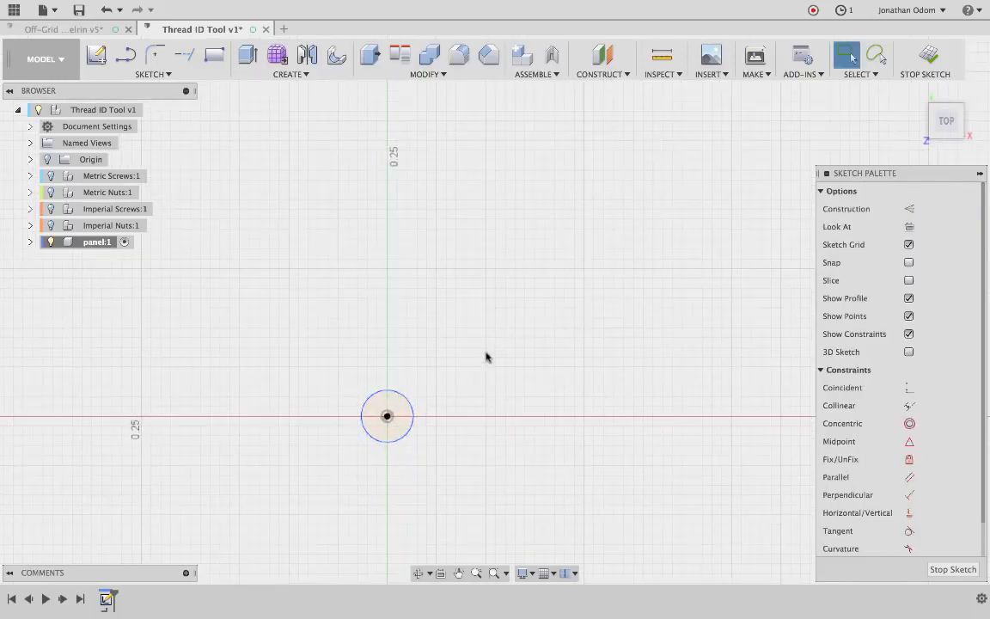
# Convert the small circle at the origin to construction geometry and clear the selection.
pyautogui.click(388, 391)
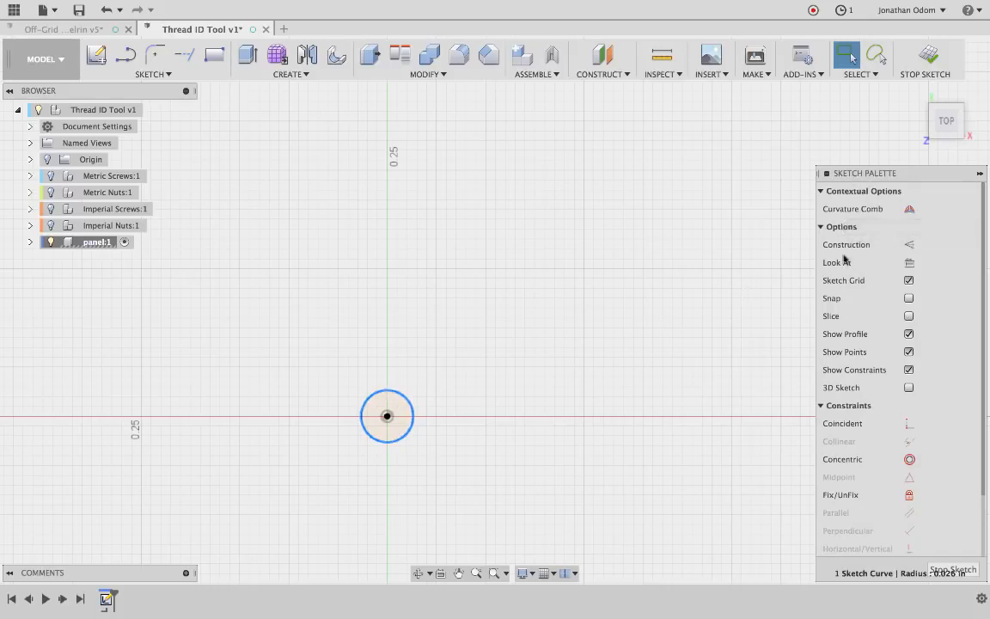
pyautogui.click(909, 244)
pyautogui.click(616, 315)
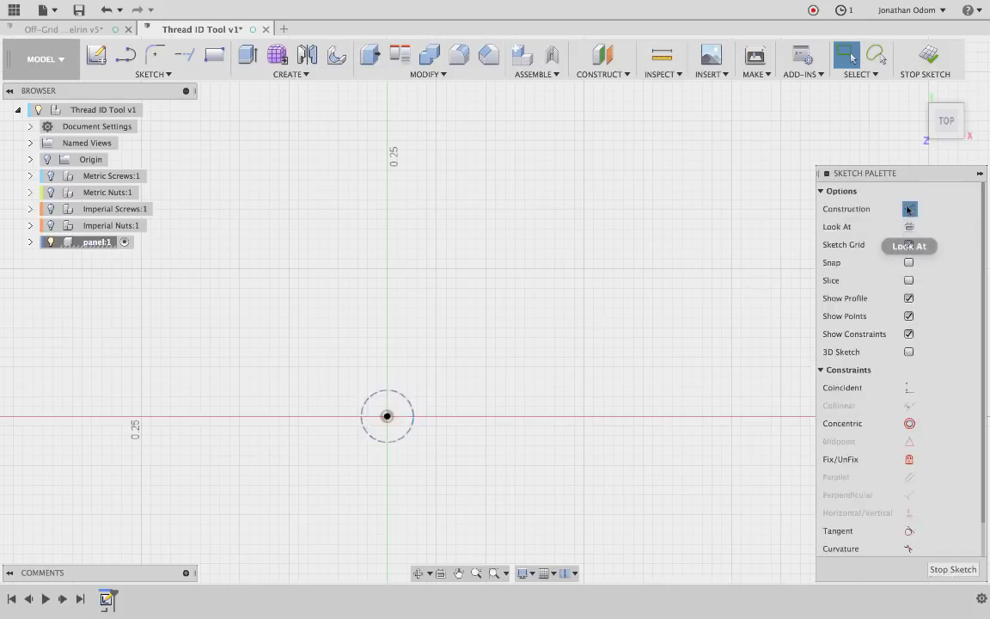
pyautogui.click(655, 317)
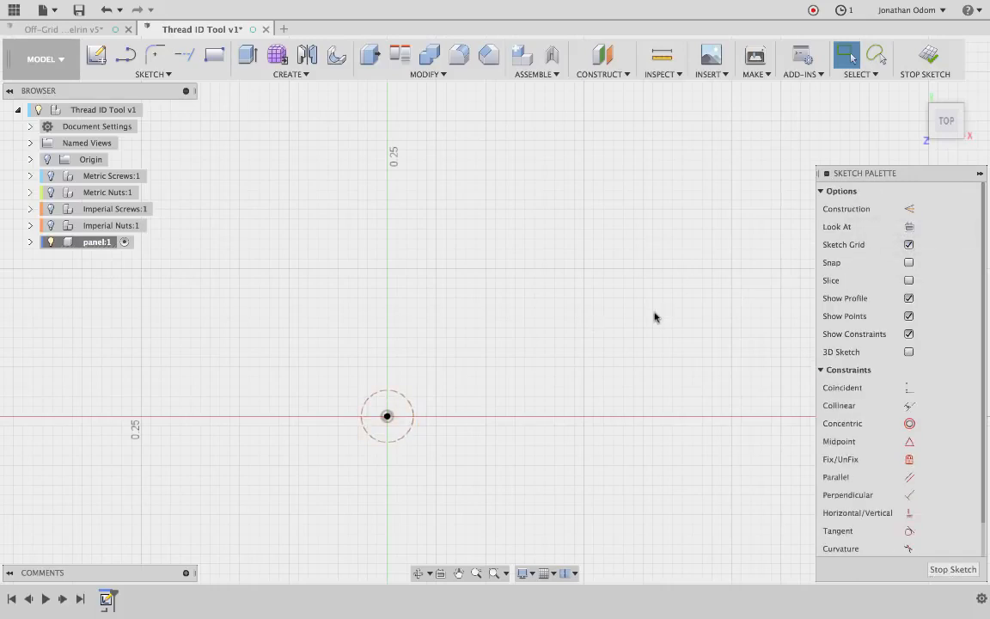
# Begin a rectangular pattern of the construction circle, 3 by 3, extending about 0.18 in horizontally and 0.16 in vertically.
pyautogui.click(384, 391)
pyautogui.click(192, 75)
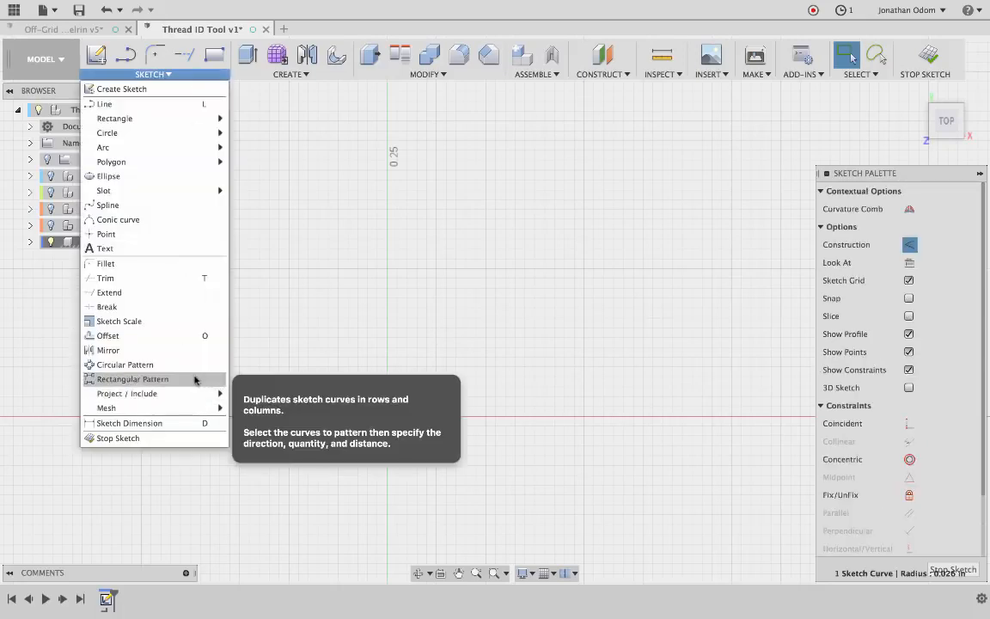
pyautogui.click(132, 379)
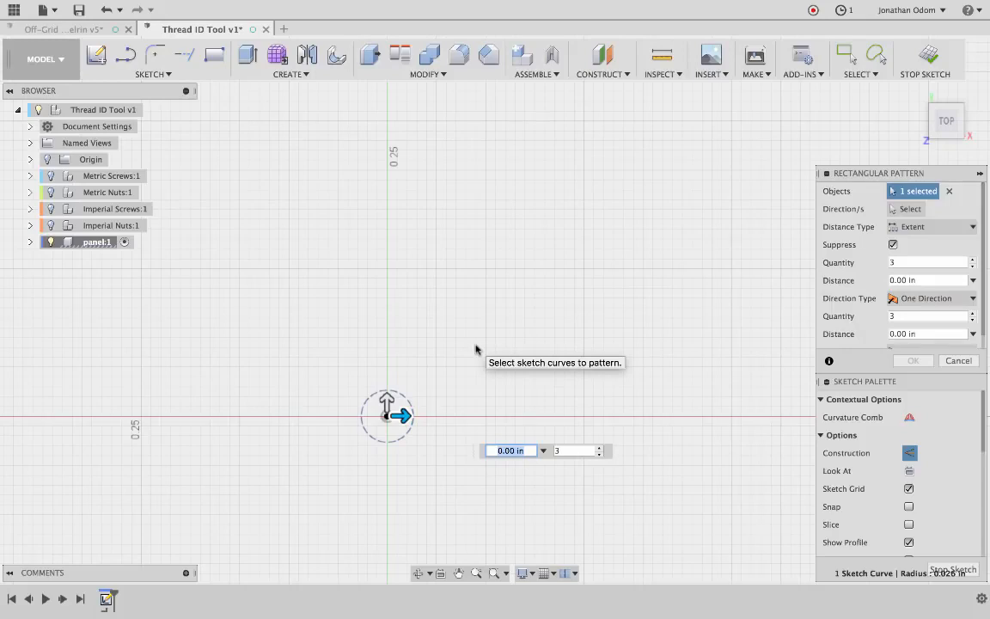
pyautogui.press('Tab')
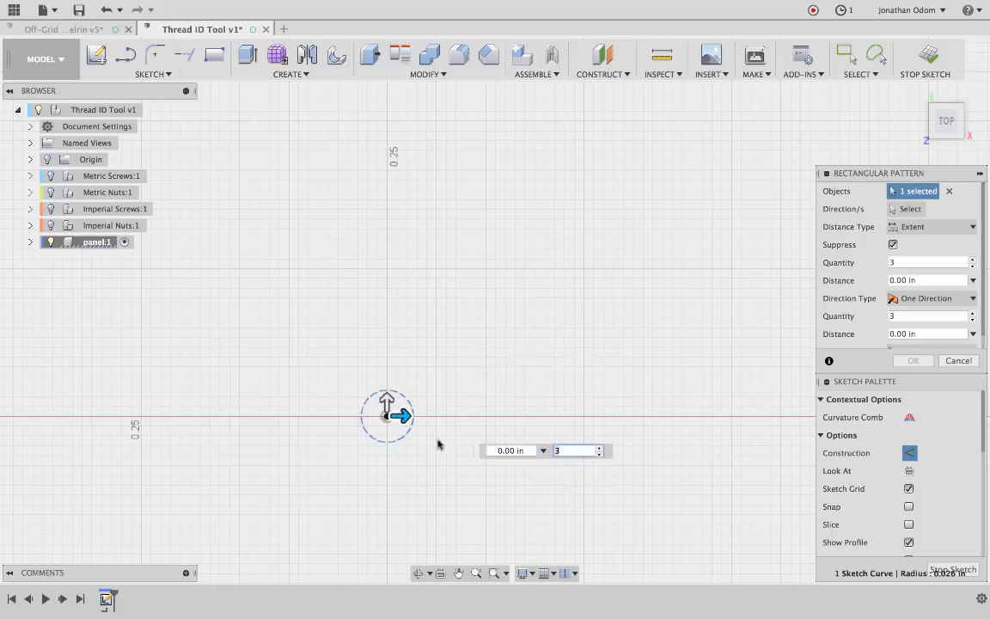
pyautogui.moveTo(402, 416); pyautogui.dragTo(586, 414)
pyautogui.press('Tab')
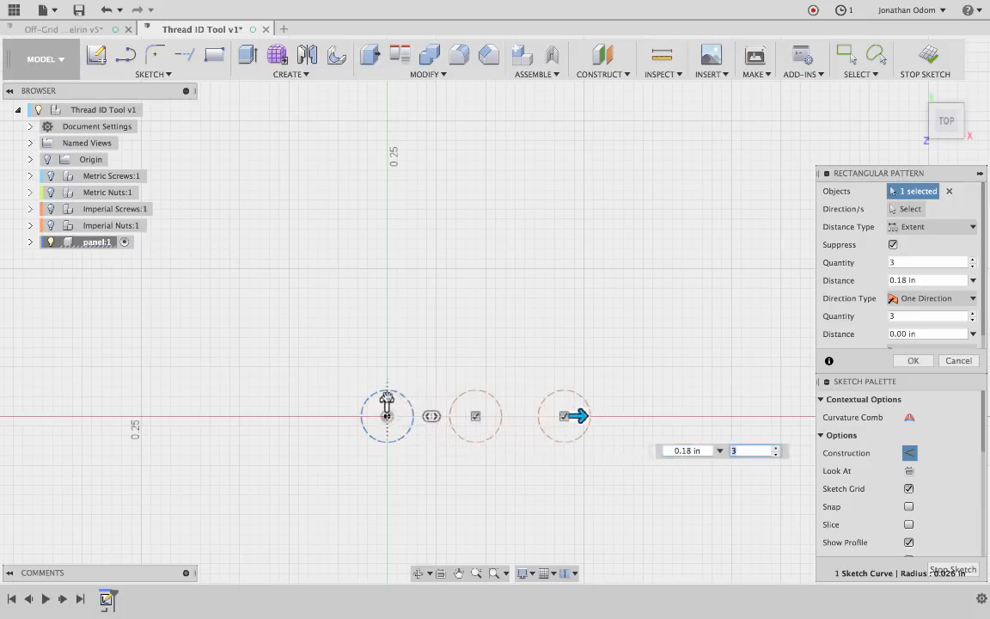
pyautogui.moveTo(386, 400); pyautogui.dragTo(387, 244)
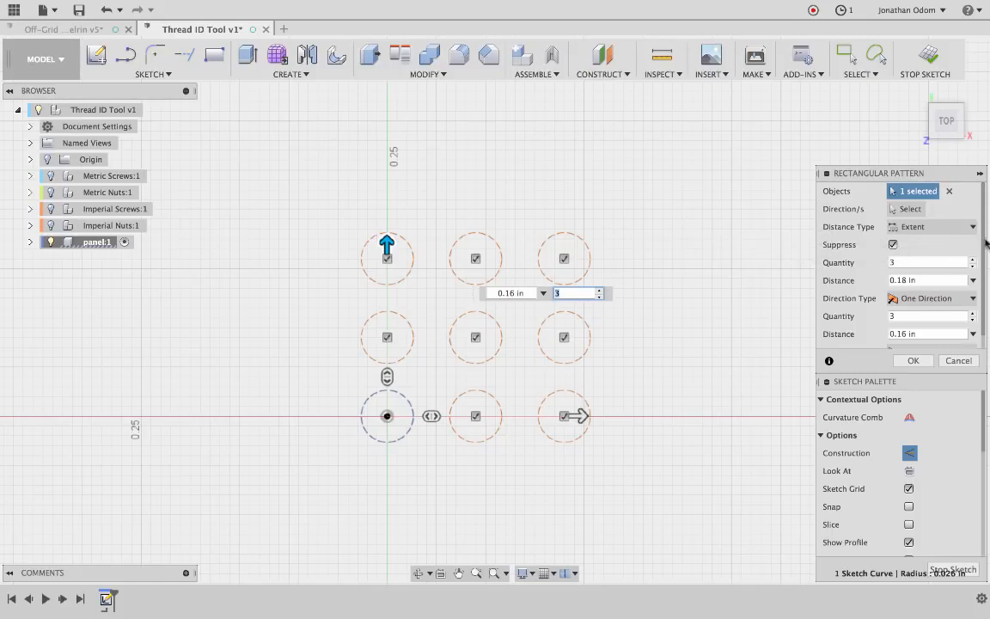
# Switch the pattern's distance type to Spacing and set the distance to 1 in in both directions.
pyautogui.click(947, 226)
pyautogui.click(841, 250)
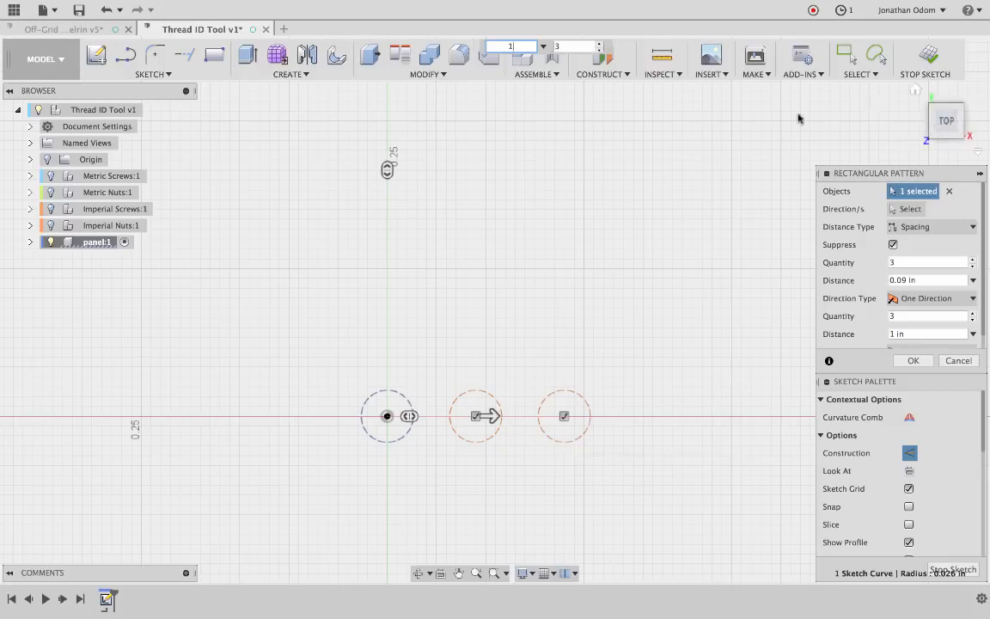
pyautogui.click(476, 574)
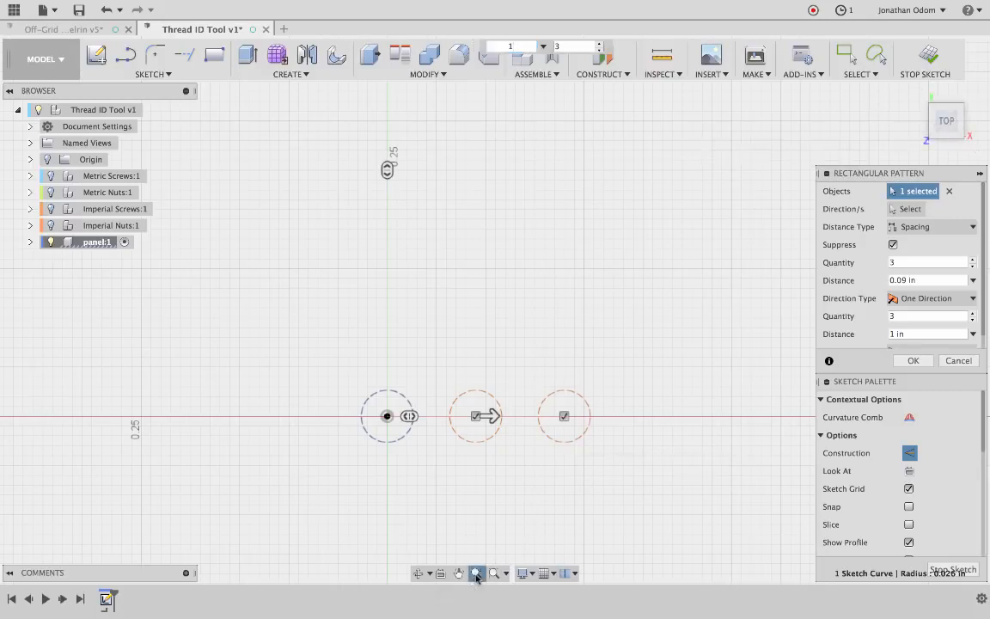
pyautogui.moveTo(559, 342); pyautogui.dragTo(558, 440)
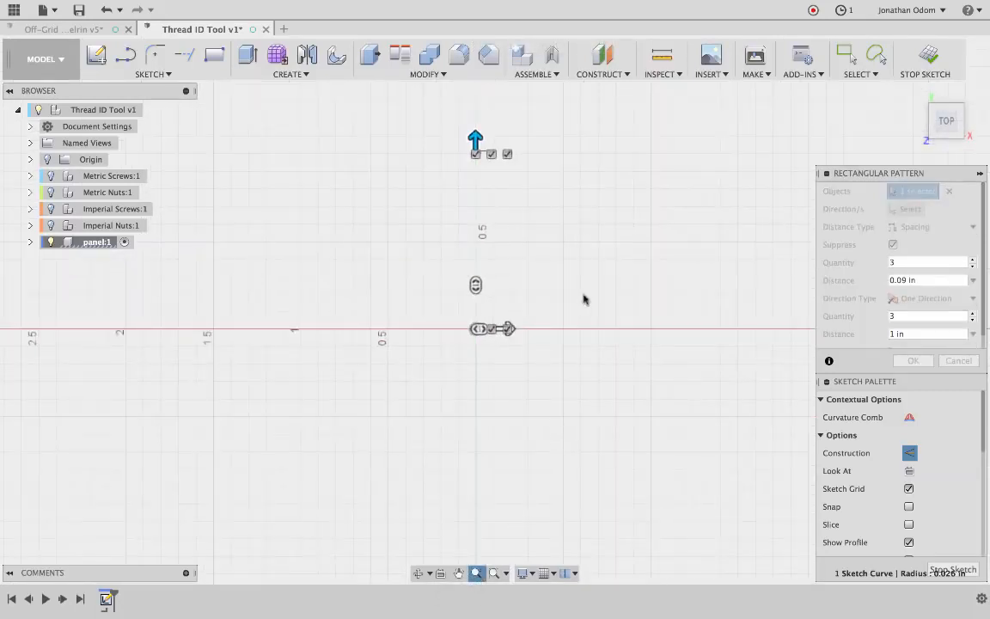
pyautogui.scroll(3, 602, 248)
pyautogui.rightClick(601, 247)
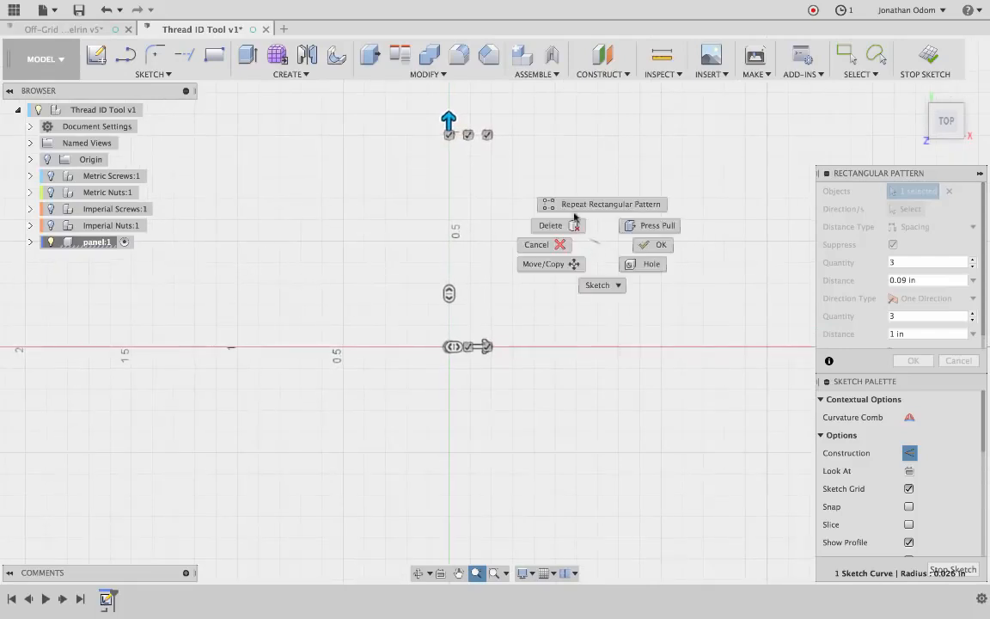
pyautogui.click(602, 249)
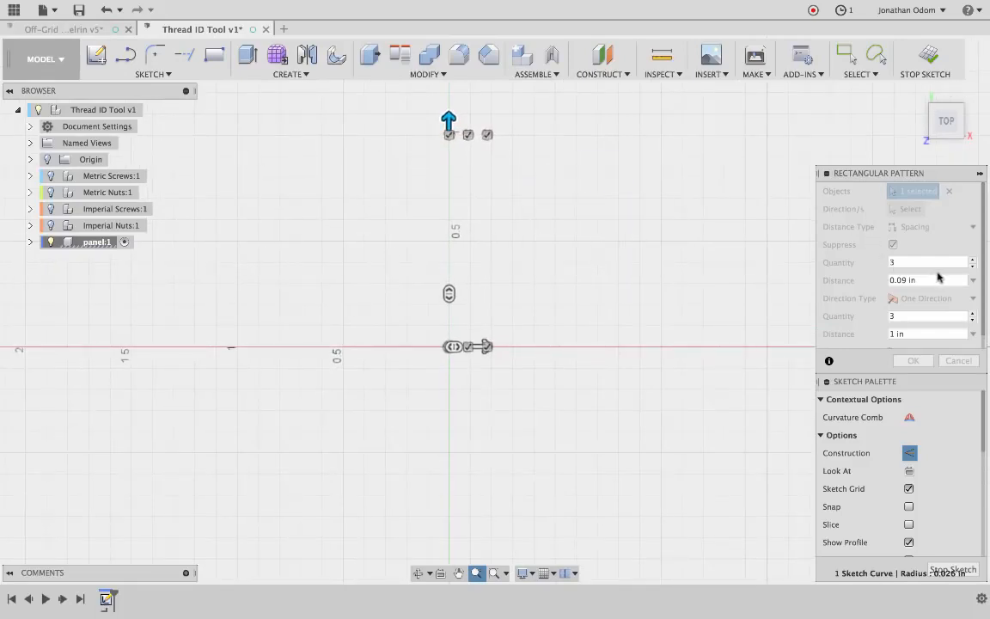
pyautogui.press('Escape')
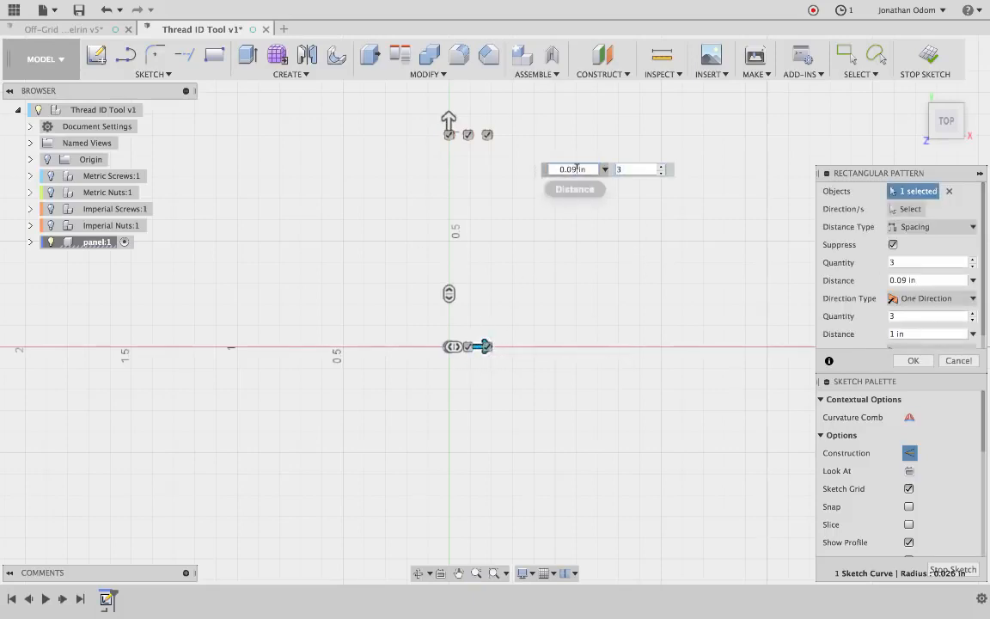
pyautogui.click(576, 170)
pyautogui.press('Tab')
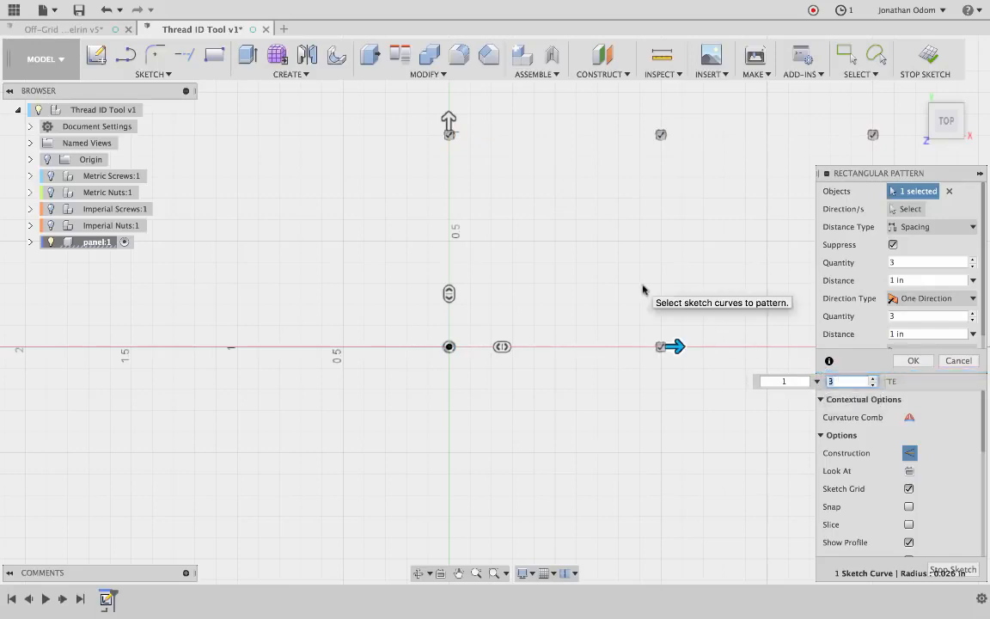
# Expand Imperial Nuts to check the number of nuts, and set the pattern quantities to 8 horizontally and 4 vertically.
pyautogui.click(30, 226)
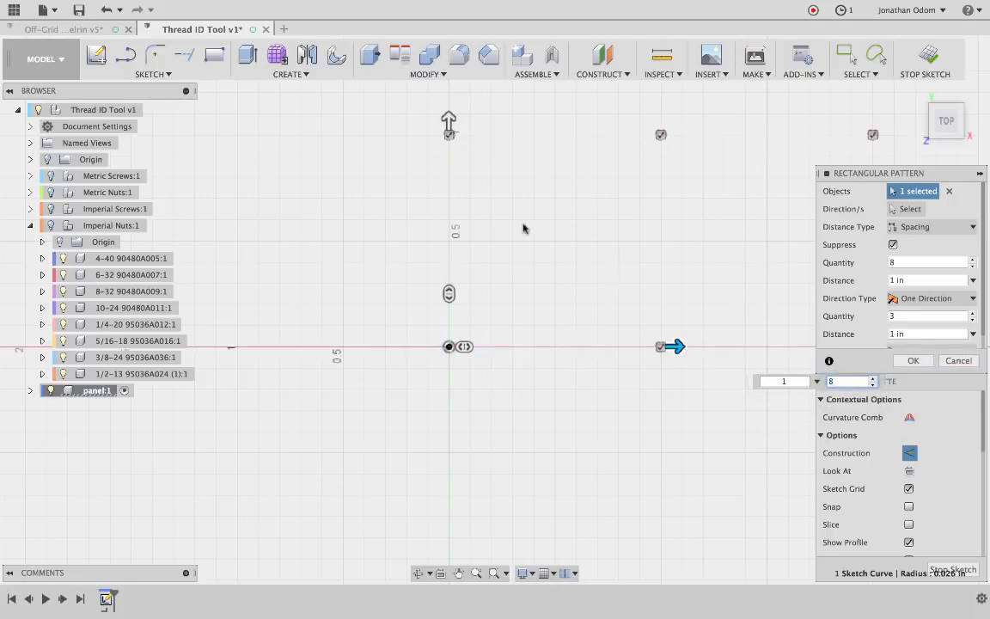
pyautogui.click(447, 120)
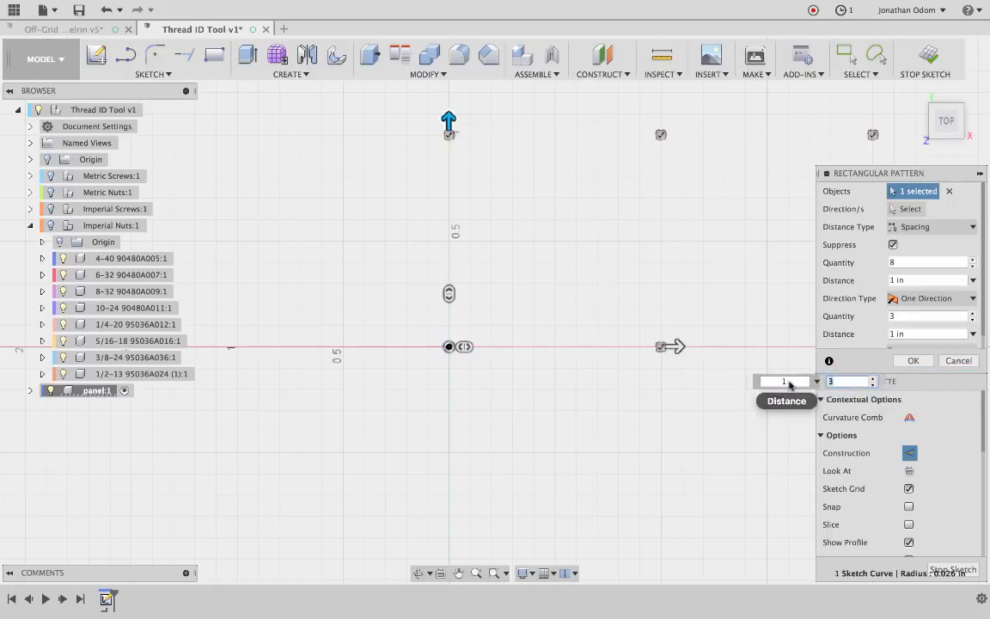
pyautogui.click(871, 378)
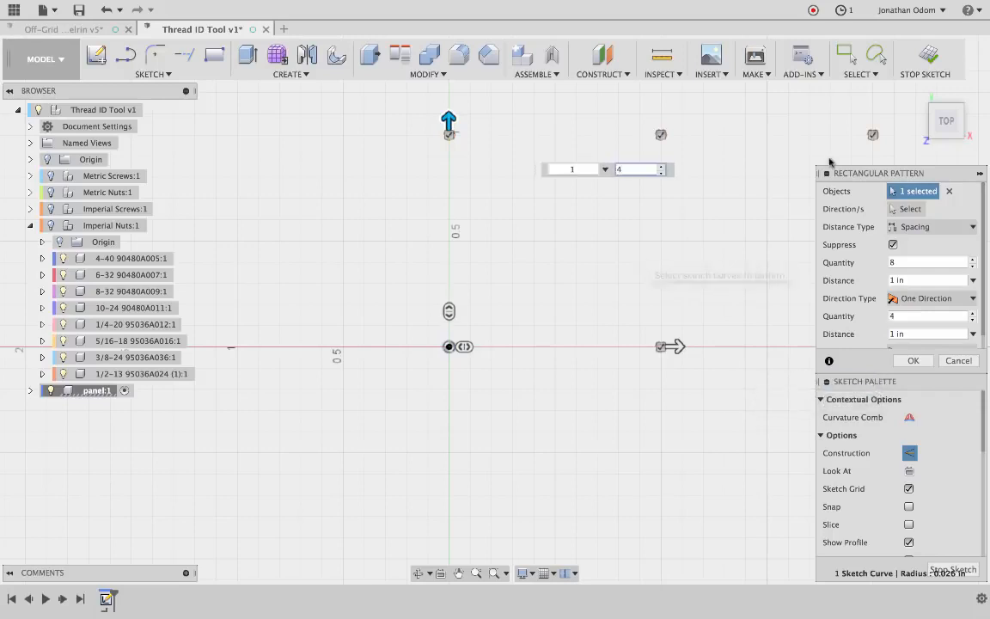
pyautogui.scroll(-8, 624, 195)
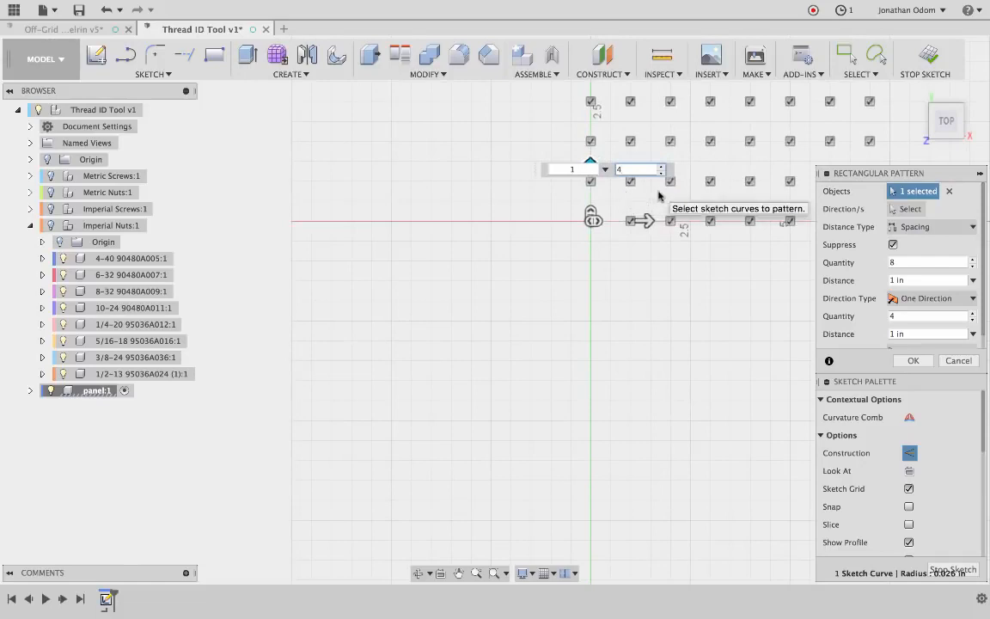
# Complete the 8 by 4 pattern of construction circles and finish the panel sketch.
pyautogui.click(913, 360)
pyautogui.click(930, 58)
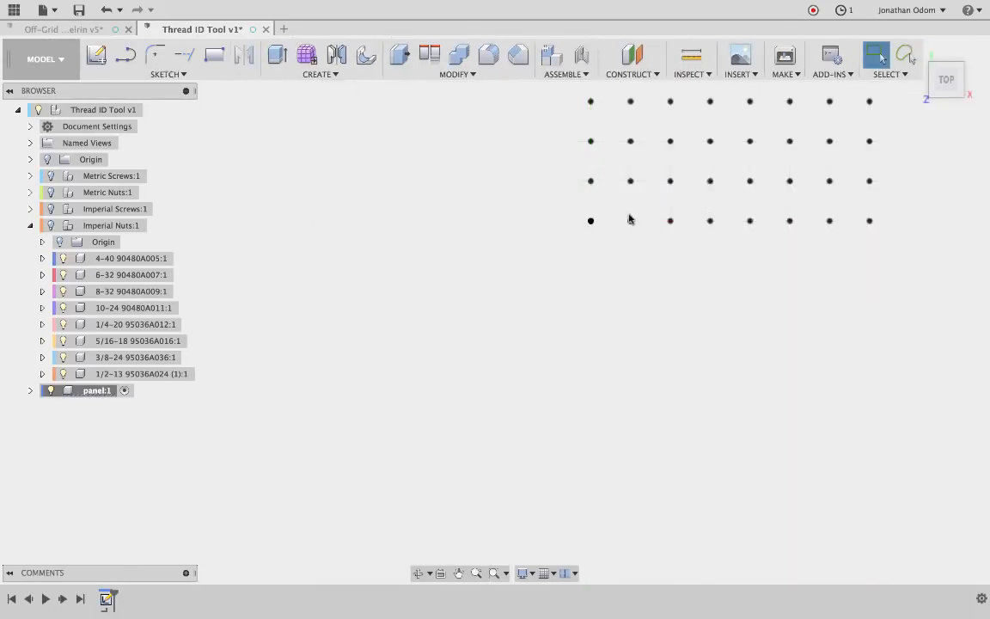
pyautogui.moveTo(926, 76); pyautogui.dragTo(927, 40)
pyautogui.scroll(10, 813, 214)
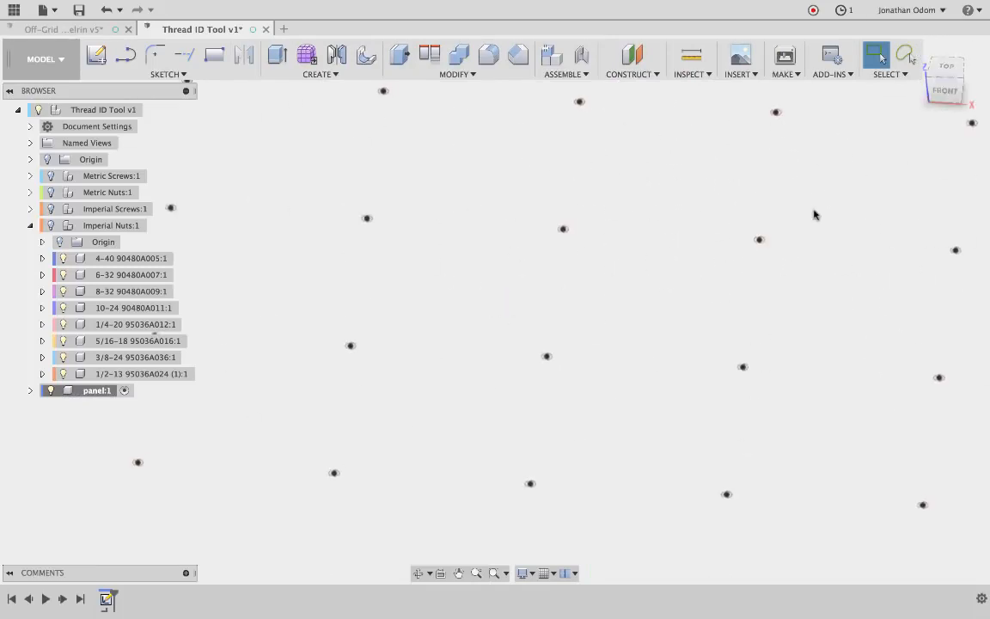
pyautogui.scroll(-2, 815, 214)
pyautogui.scroll(-2, 815, 215)
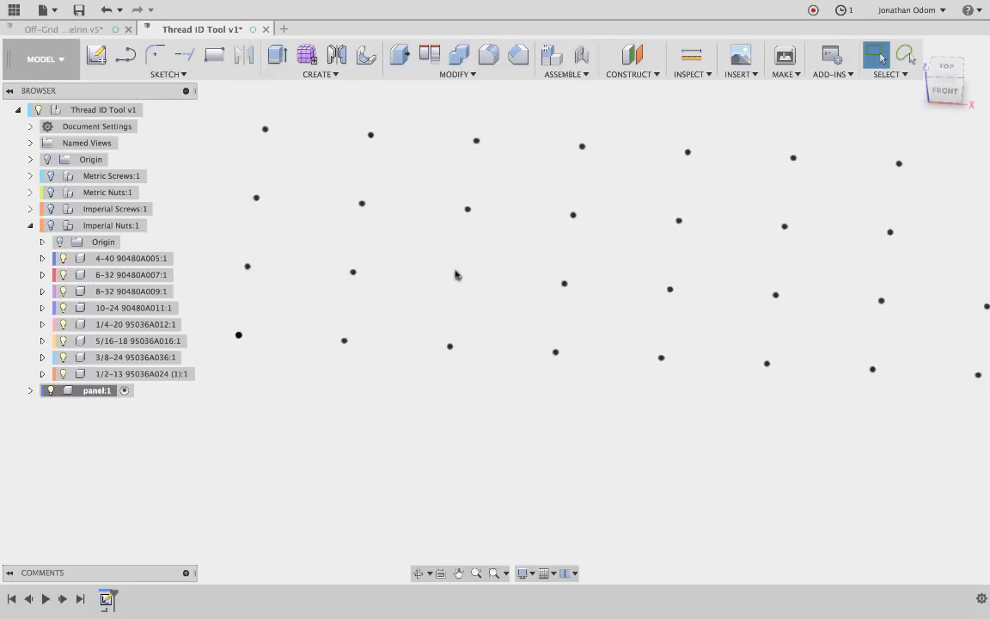
# Expand the panel component and its sketches, and reopen Sketch1 for editing.
pyautogui.click(30, 391)
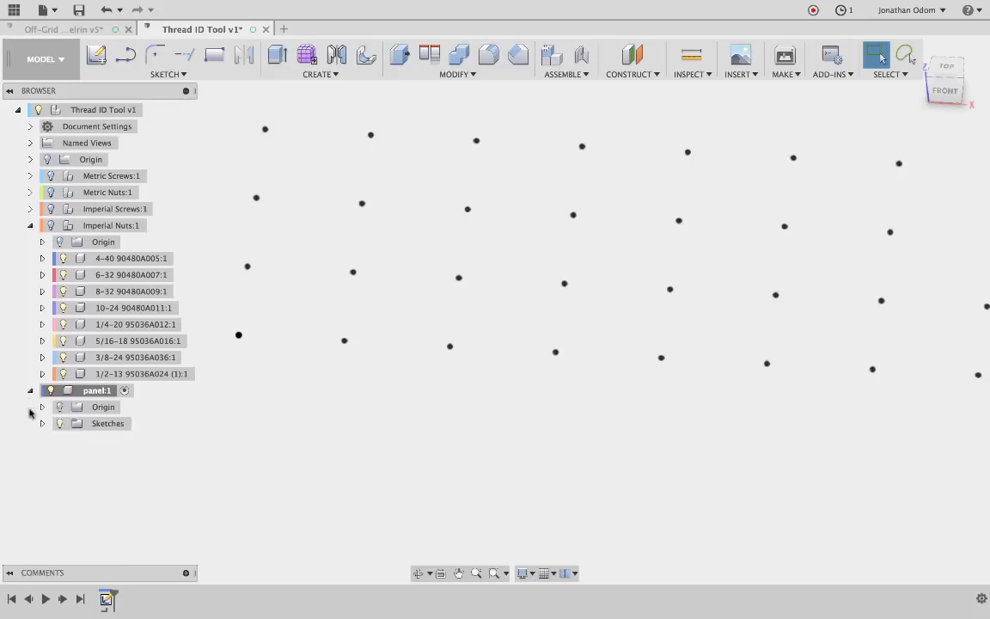
pyautogui.click(42, 424)
pyautogui.rightClick(86, 441)
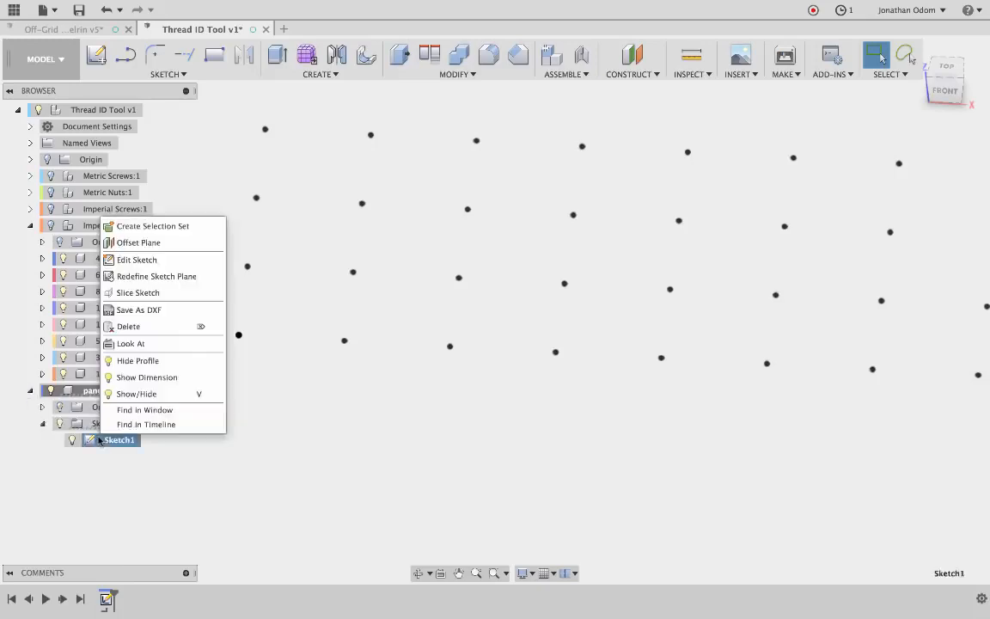
pyautogui.click(142, 259)
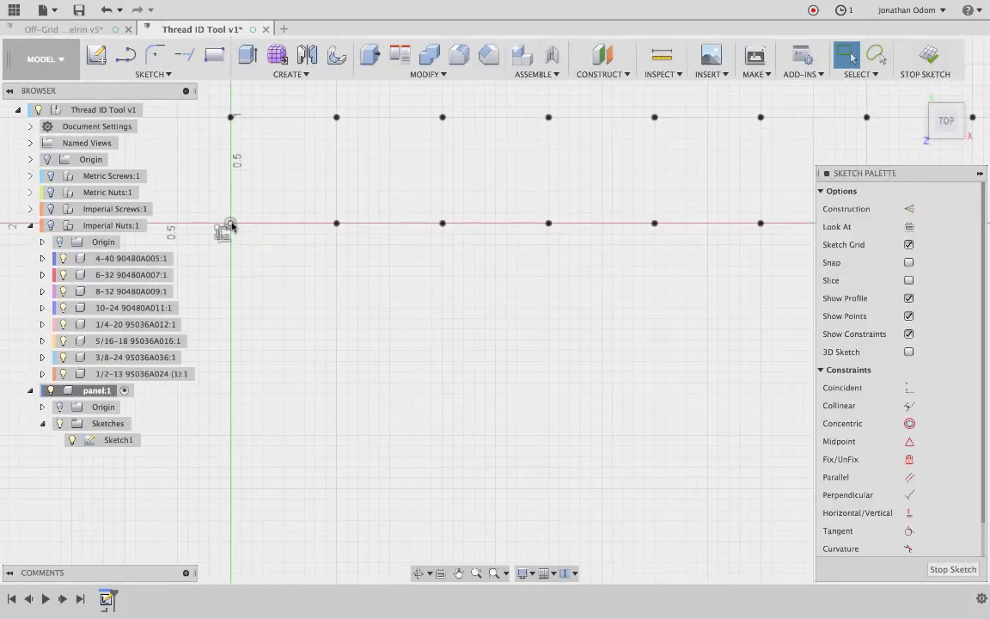
# Dimension the construction circle at the origin to a 0.5 in diameter and finish the sketch.
pyautogui.moveTo(215, 196); pyautogui.dragTo(297, 269)
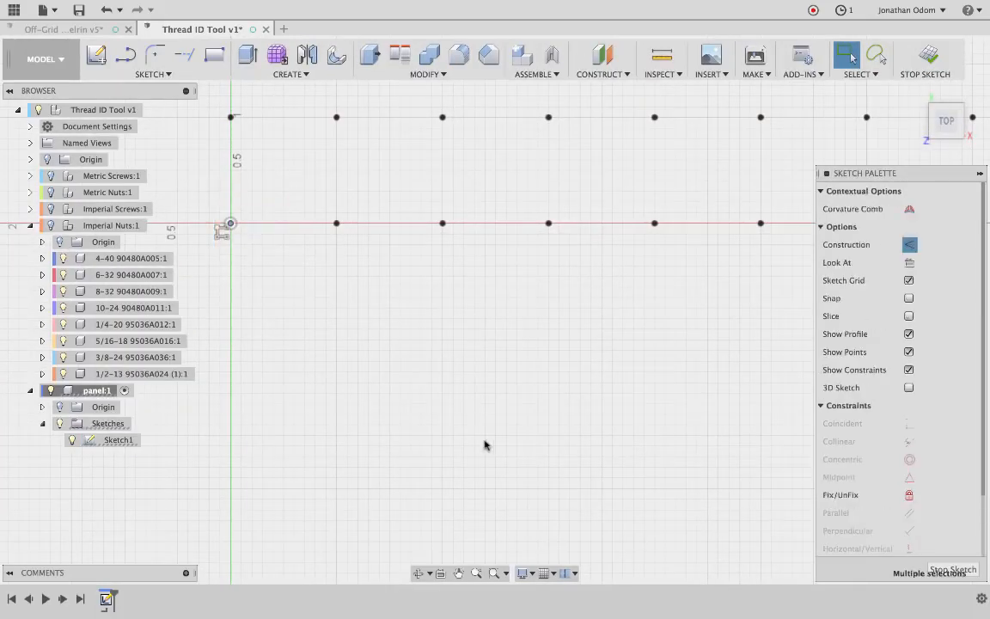
pyautogui.click(441, 573)
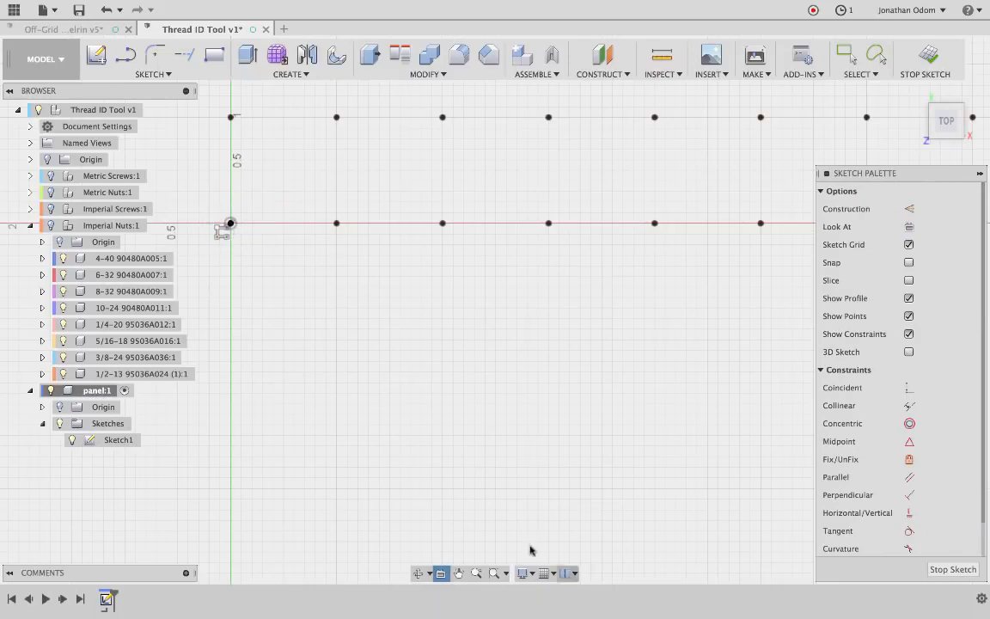
pyautogui.click(458, 573)
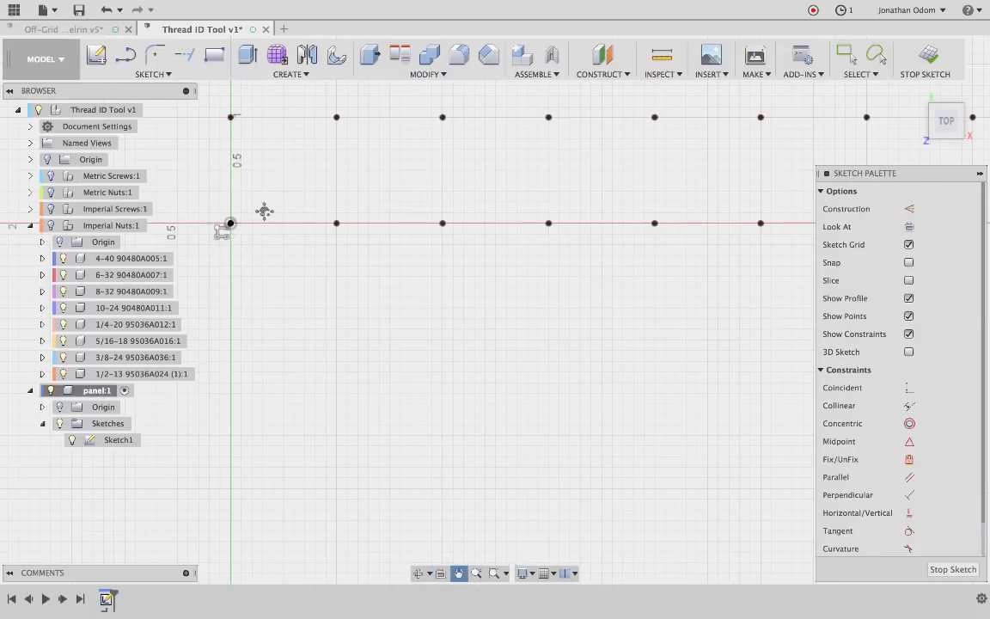
pyautogui.moveTo(263, 213); pyautogui.dragTo(471, 270)
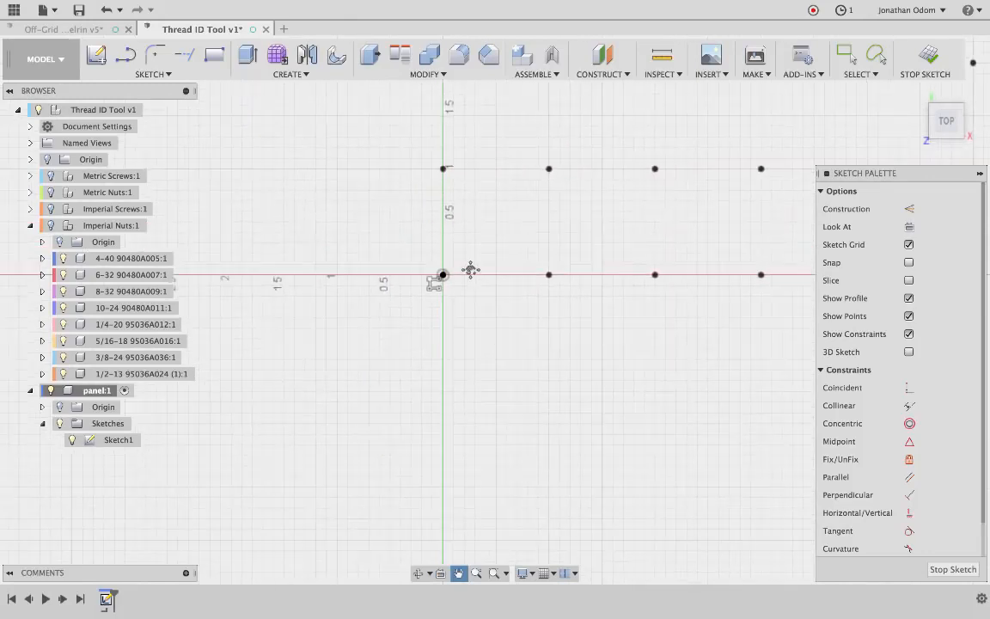
pyautogui.click(476, 573)
pyautogui.moveTo(410, 267)
pyautogui.mouseDown()
pyautogui.moveTo(450, 217)
pyautogui.moveTo(453, 117)
pyautogui.moveTo(456, 212)
pyautogui.mouseUp()
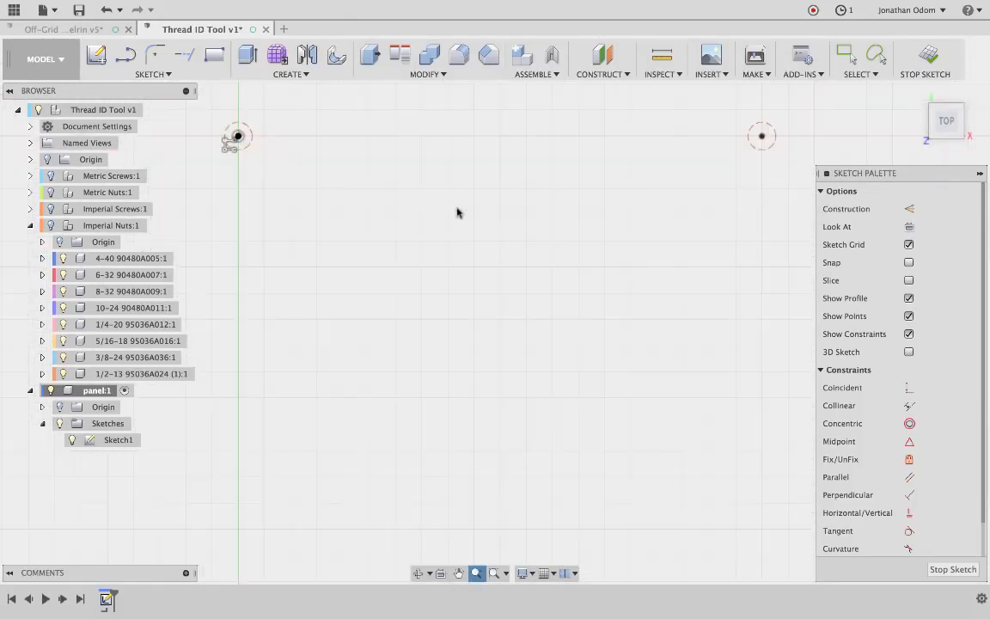
pyautogui.press('Escape')
pyautogui.click(248, 130)
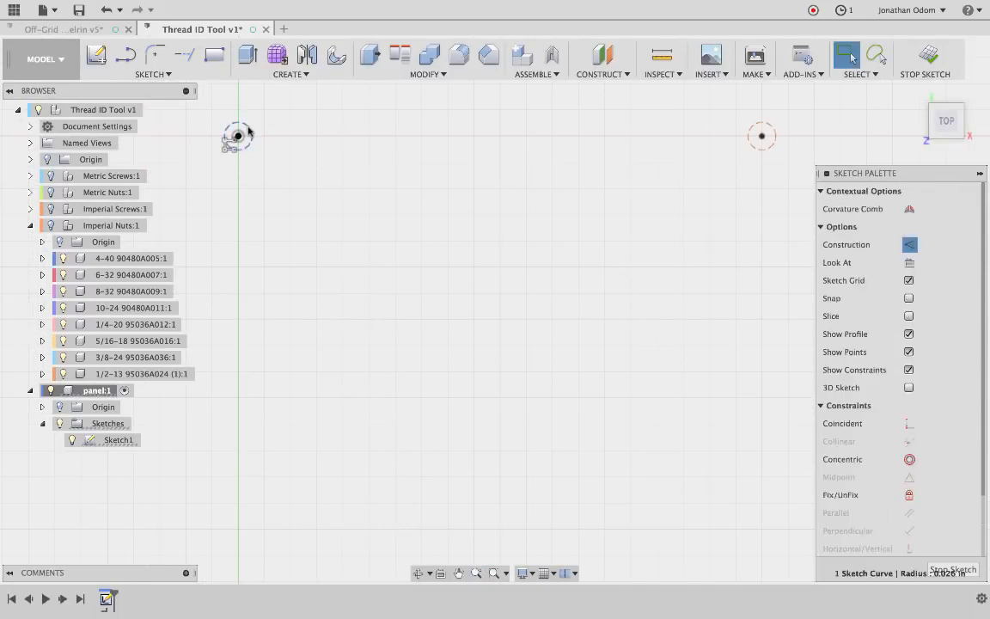
pyautogui.press('d')
pyautogui.click(288, 165)
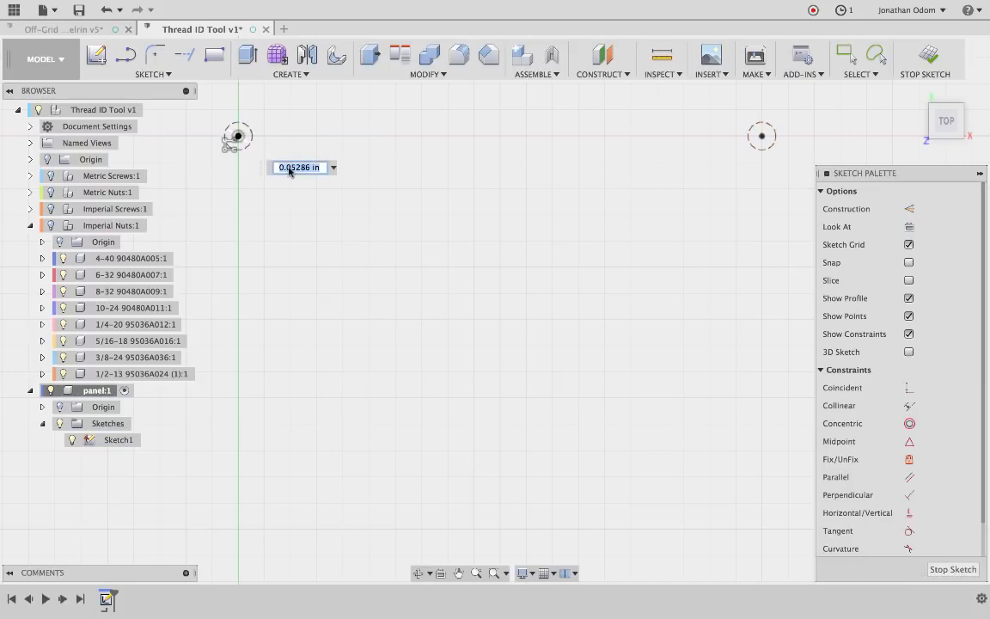
pyautogui.write('.5')
pyautogui.press('Return')
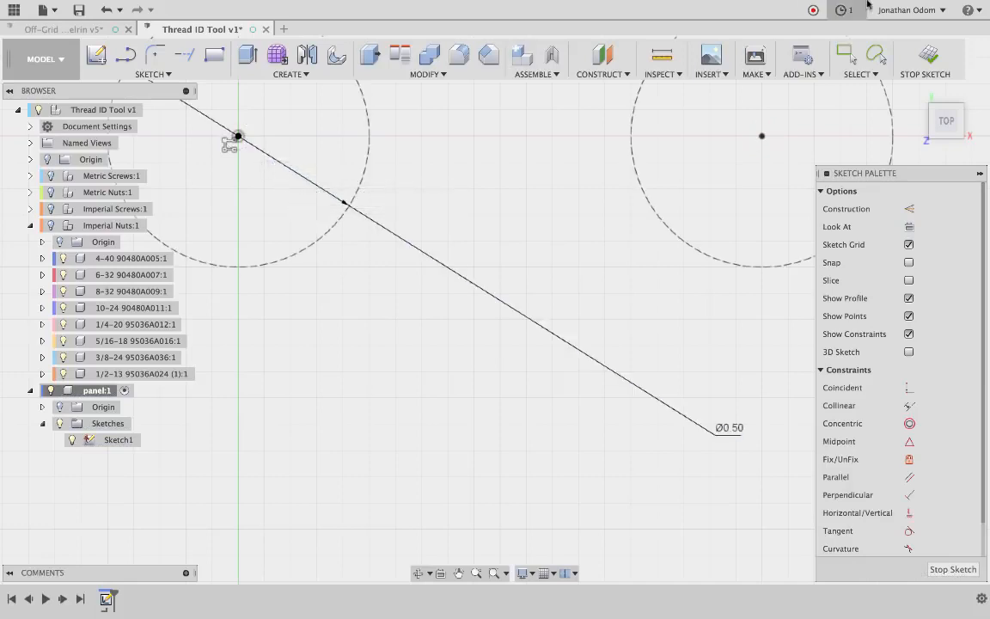
pyautogui.click(926, 59)
pyautogui.scroll(-5, 549, 230)
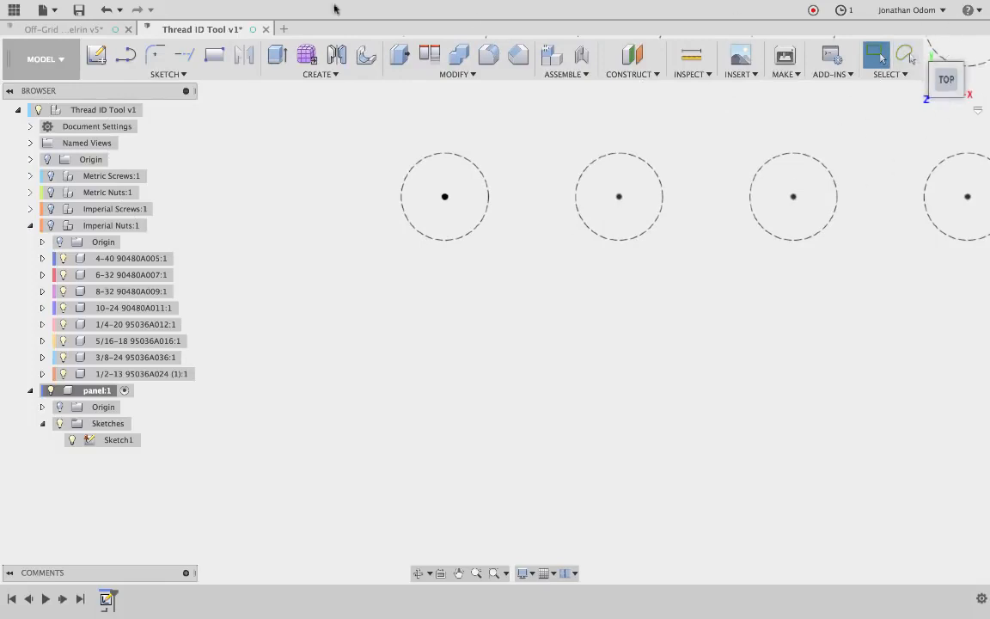
# Check the project files in the data panel, return the model view to home, and hide the file list.
pyautogui.moveTo(62, 7)
pyautogui.click(36, 23)
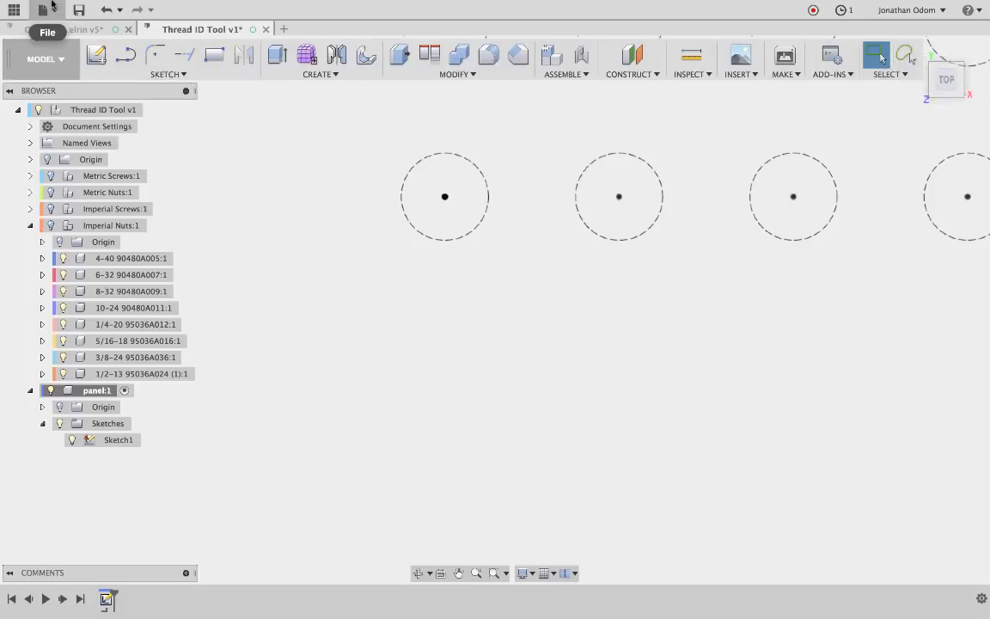
pyautogui.moveTo(52, 4)
pyautogui.click(37, 20)
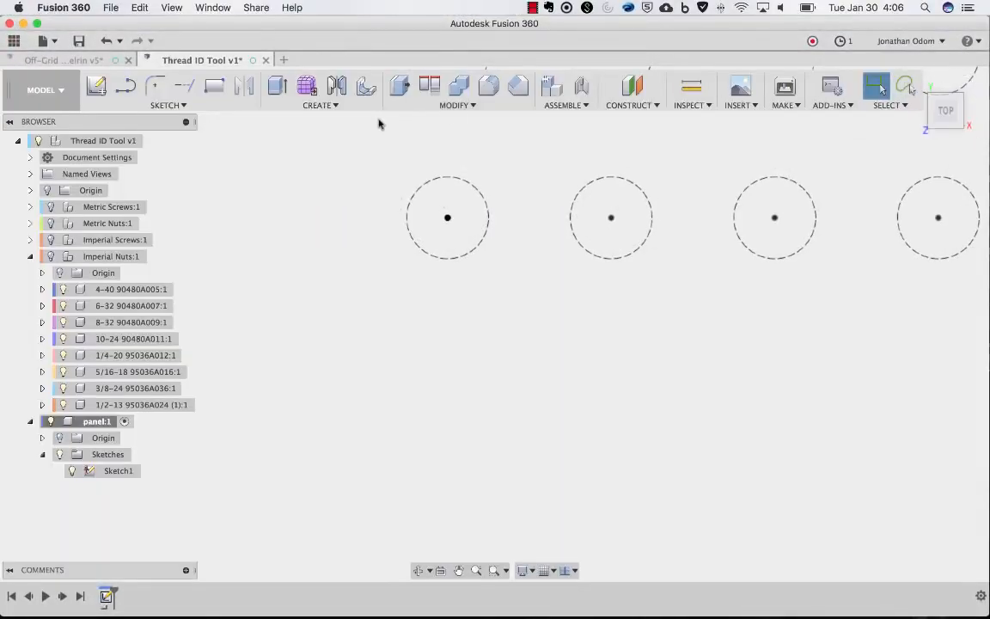
pyautogui.click(14, 40)
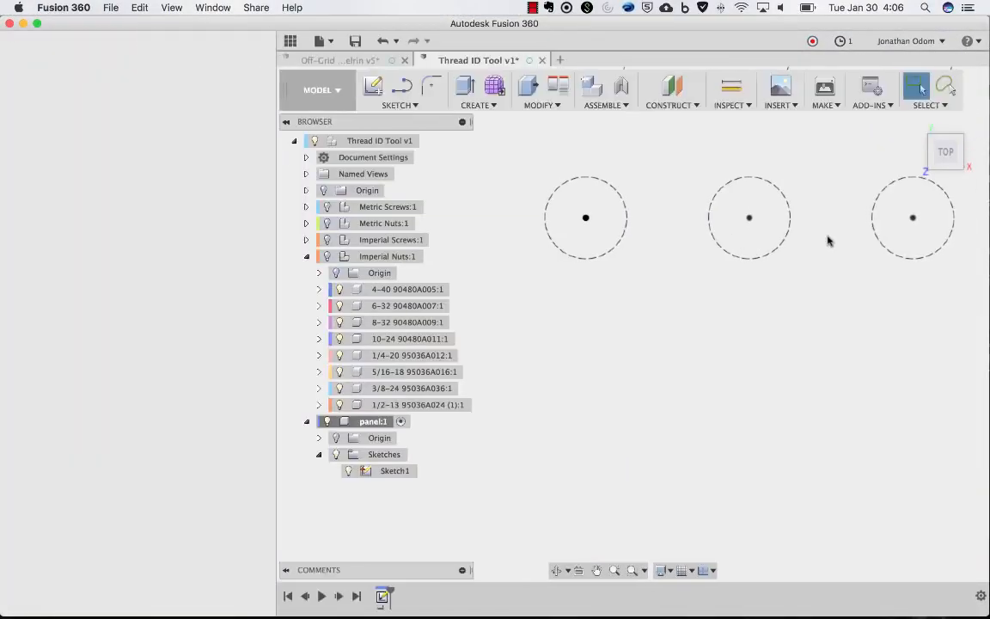
pyautogui.click(916, 123)
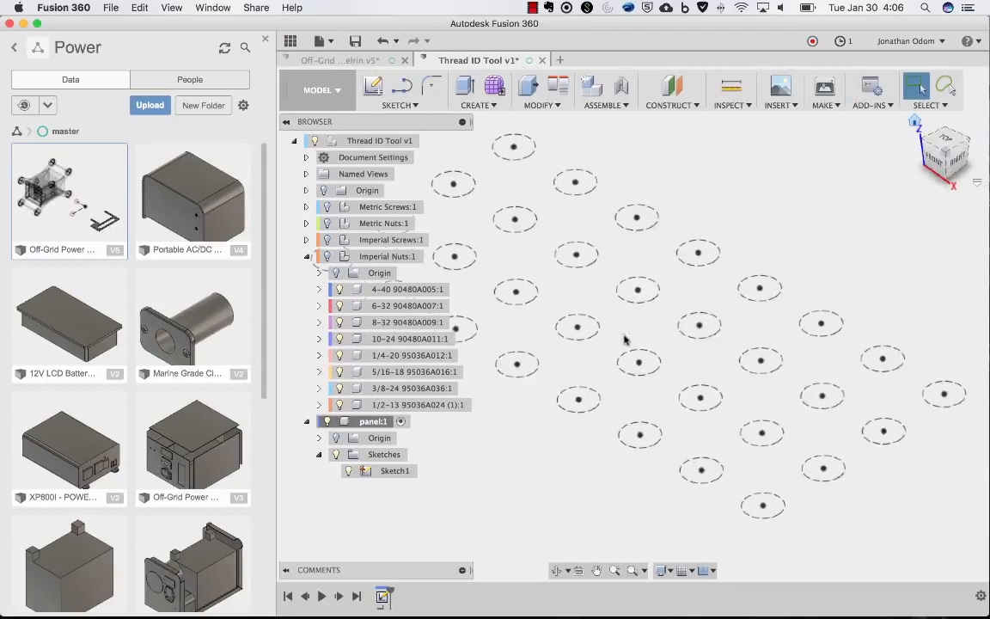
pyautogui.click(289, 40)
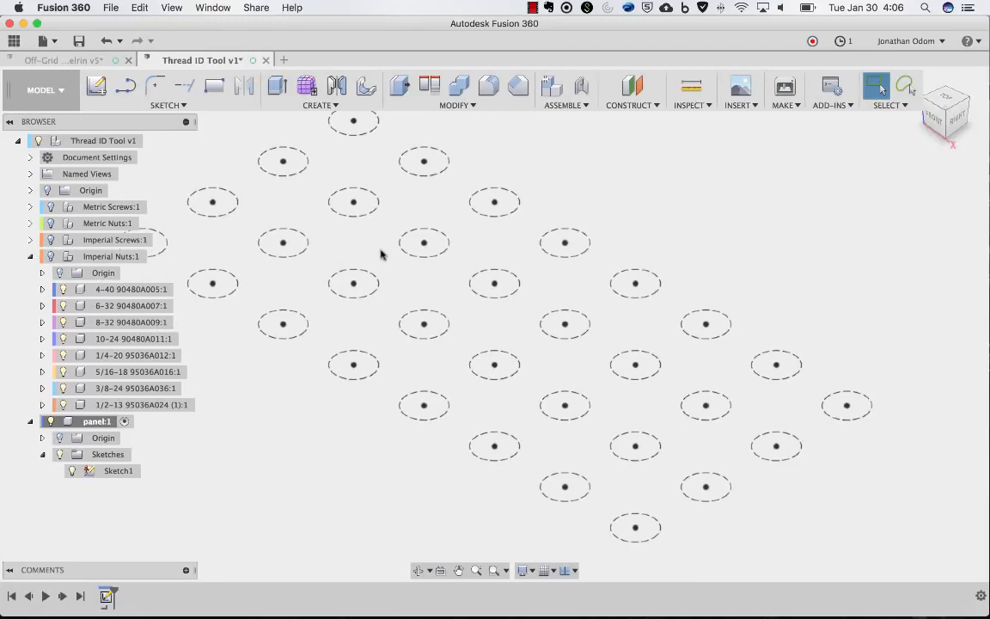
# Show the Metric Screws component, collapse Imperial Nuts and panel, and activate the top-level Thread ID Tool component.
pyautogui.click(30, 421)
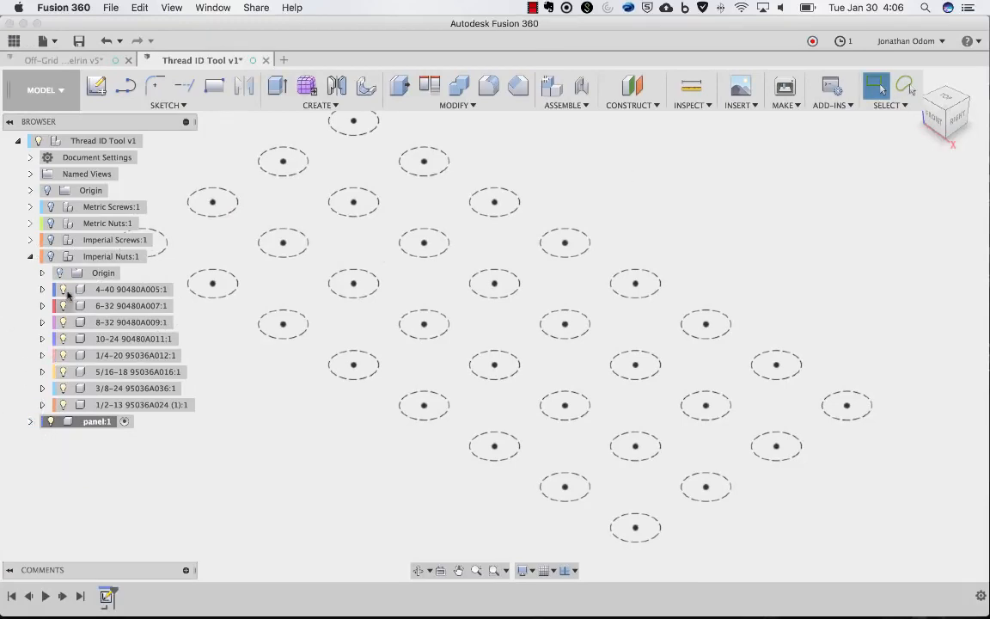
pyautogui.click(51, 257)
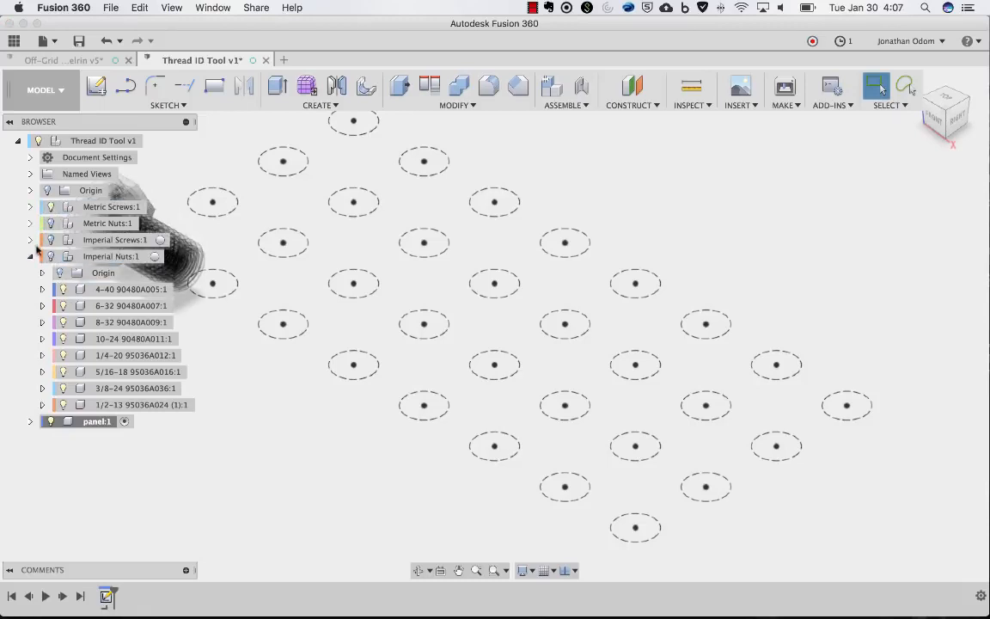
pyautogui.click(31, 257)
pyautogui.click(31, 190)
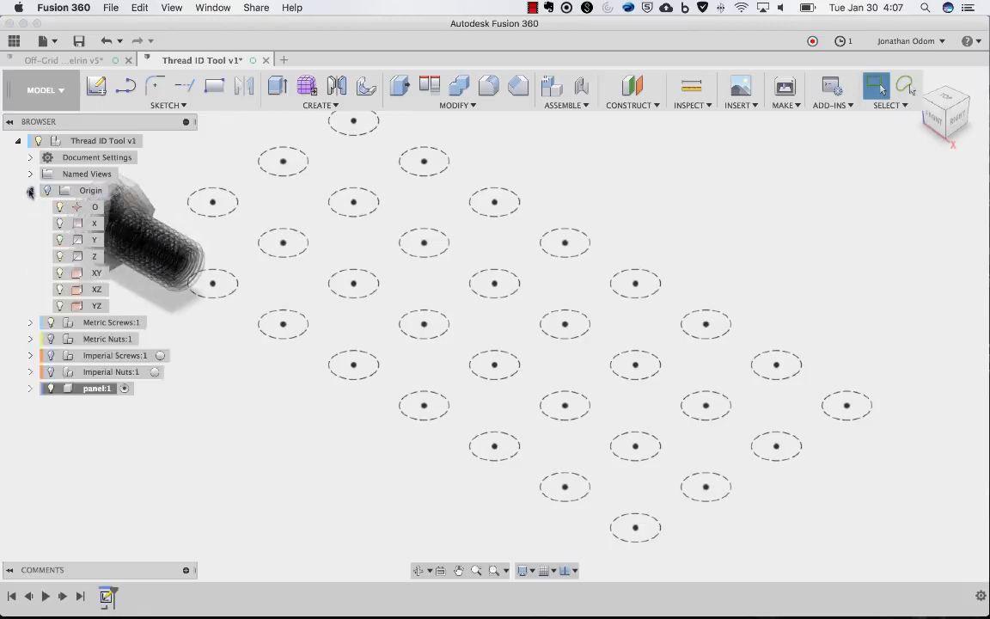
pyautogui.click(31, 190)
pyautogui.rightClick(92, 146)
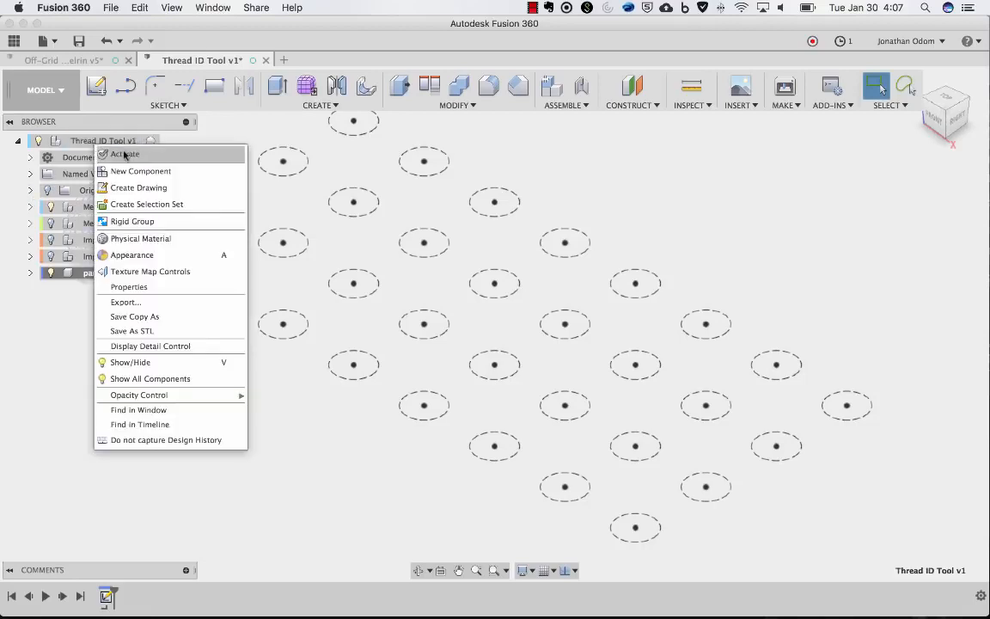
pyautogui.click(121, 155)
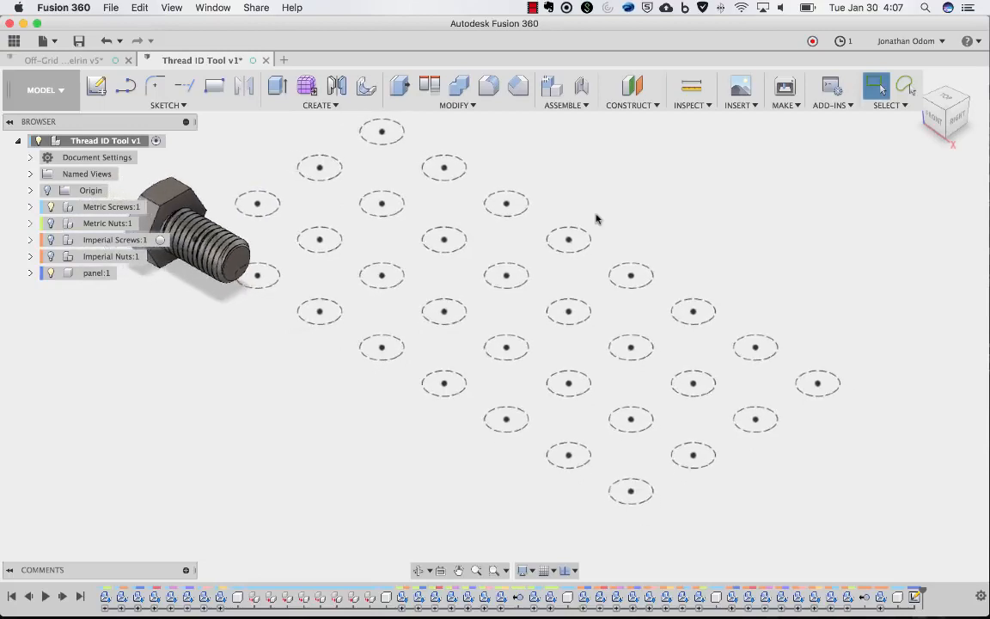
# Expand Metric Screws, select the M6 90854A139 screw, and toggle Select All in the selection filters.
pyautogui.click(31, 207)
pyautogui.click(126, 355)
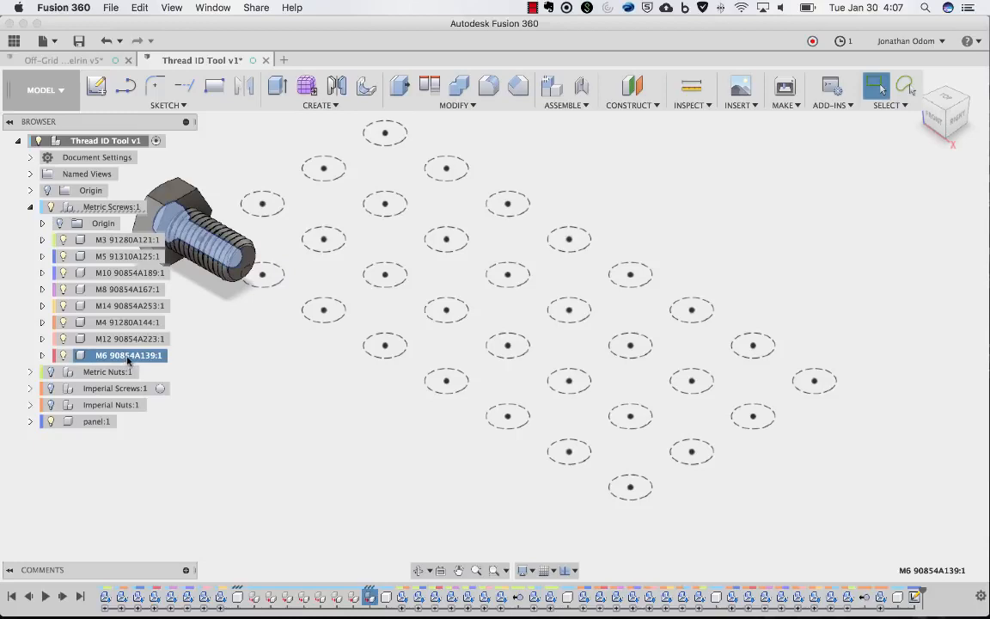
pyautogui.click(883, 105)
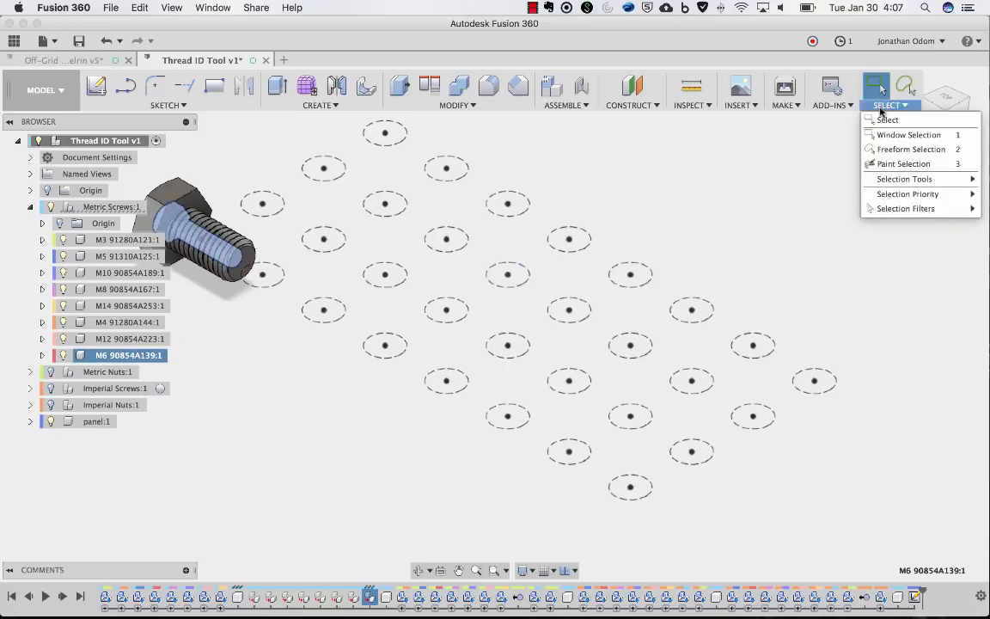
pyautogui.moveTo(904, 210)
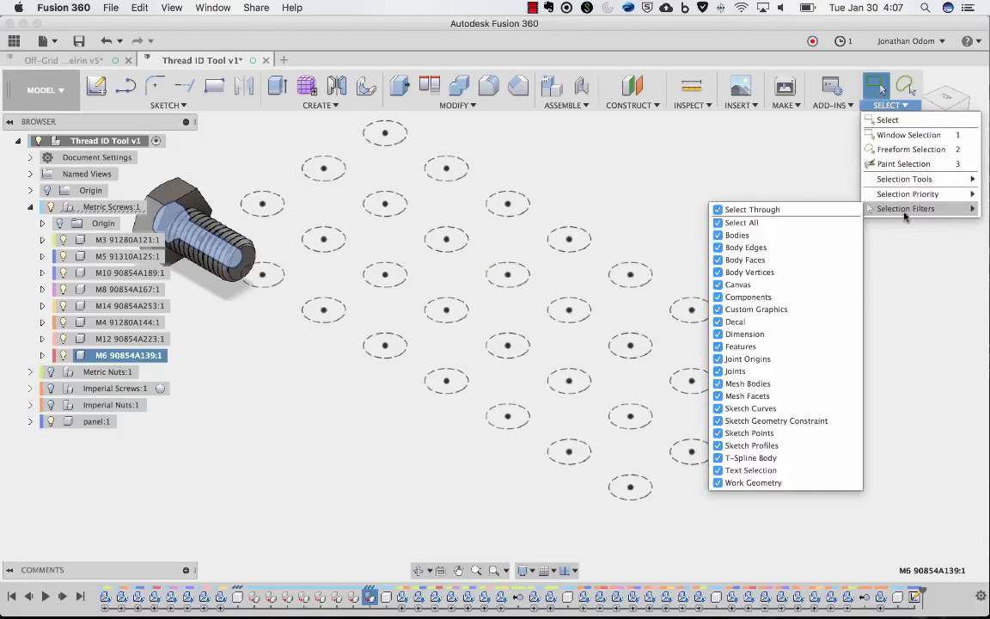
pyautogui.click(726, 223)
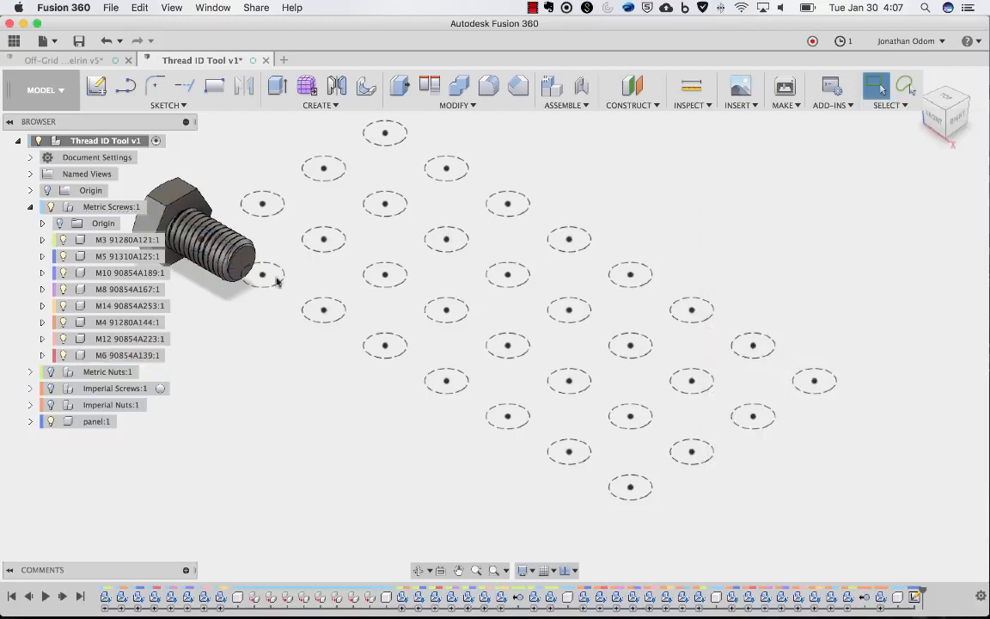
# Locate the M6 90854A139 screw in the model by highlighting it, and clear the selection.
pyautogui.click(110, 356)
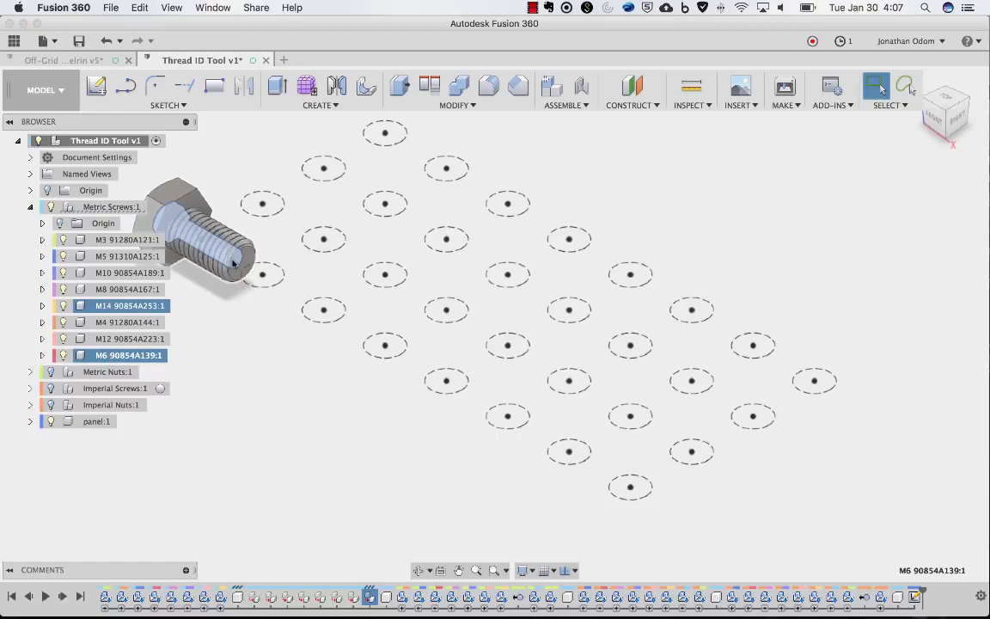
pyautogui.scroll(-3, 250, 344)
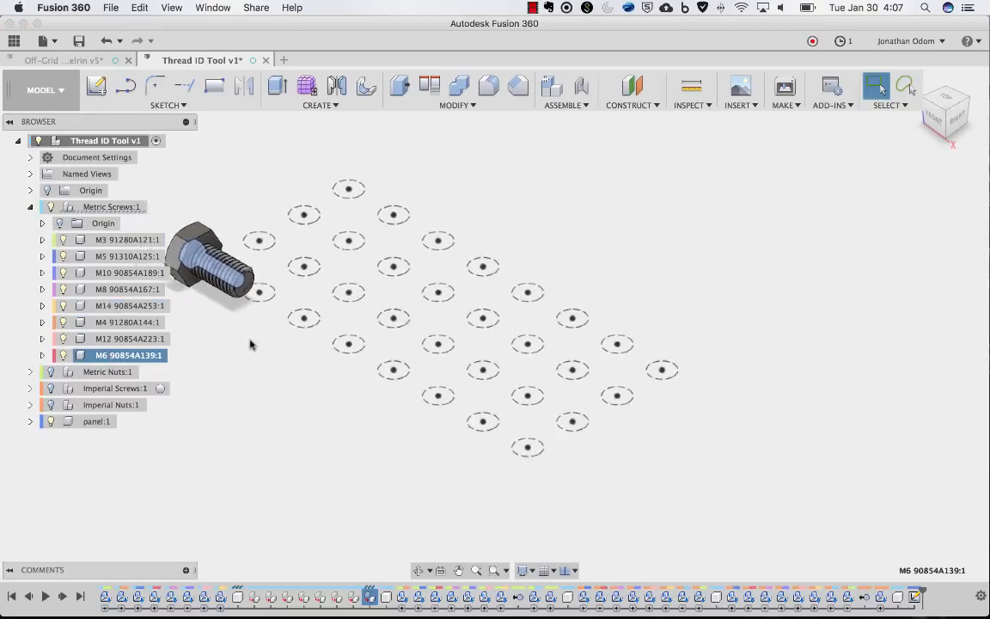
pyautogui.click(300, 209)
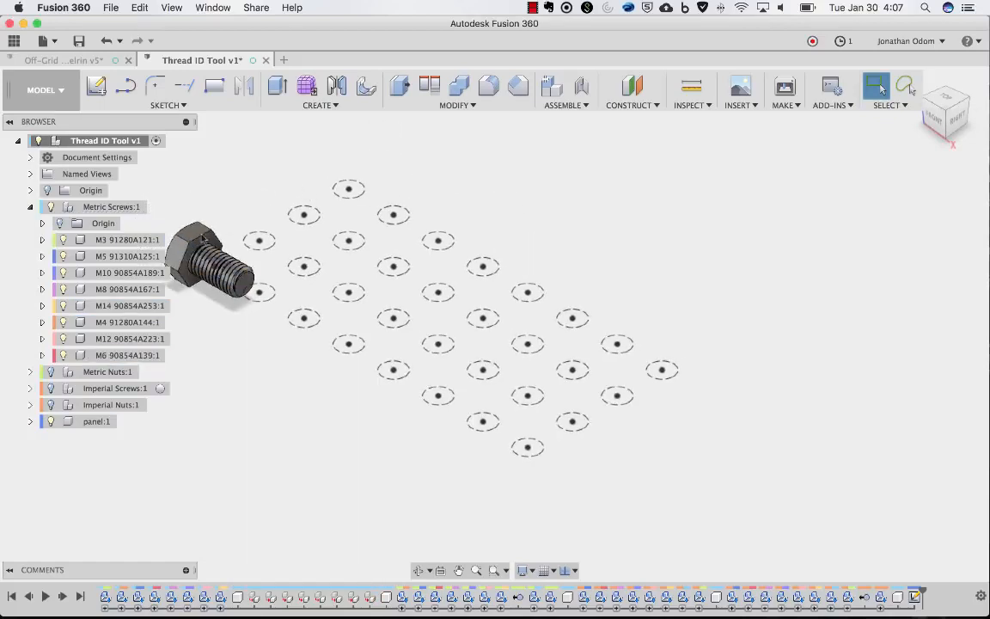
pyautogui.scroll(1, 301, 208)
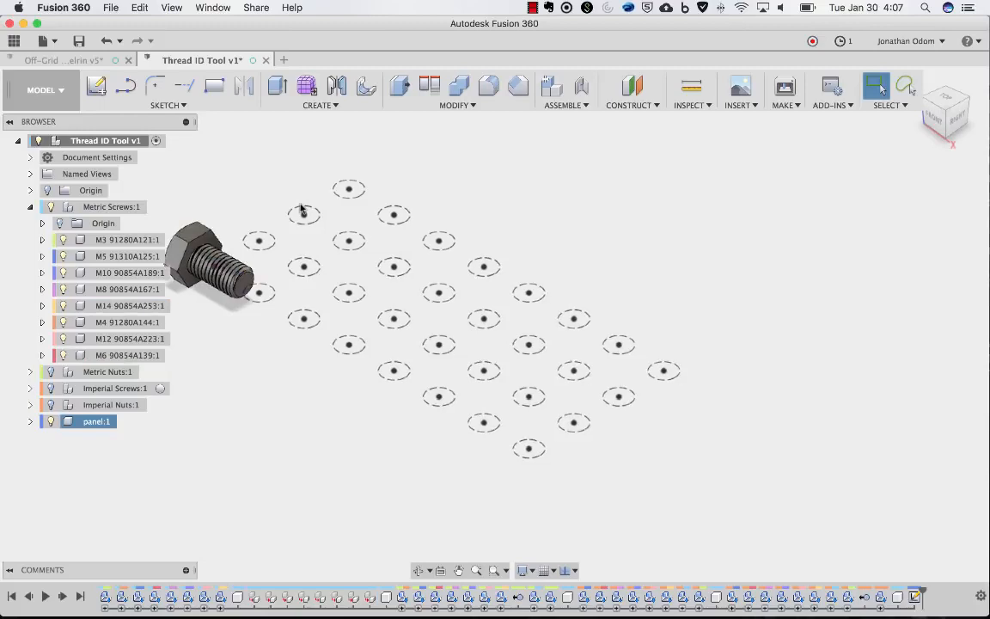
pyautogui.scroll(1, 301, 209)
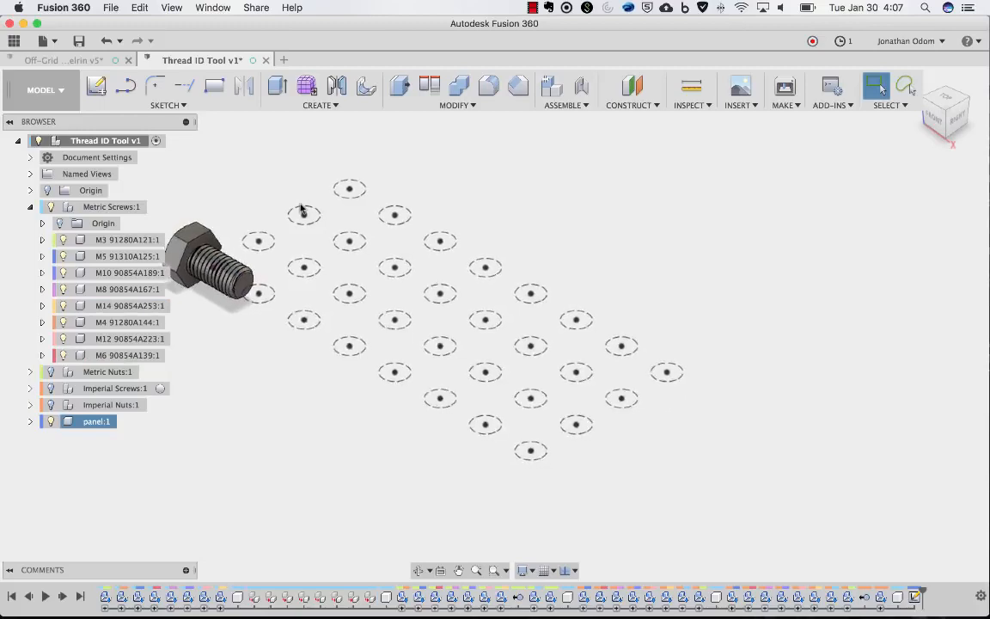
pyautogui.click(383, 199)
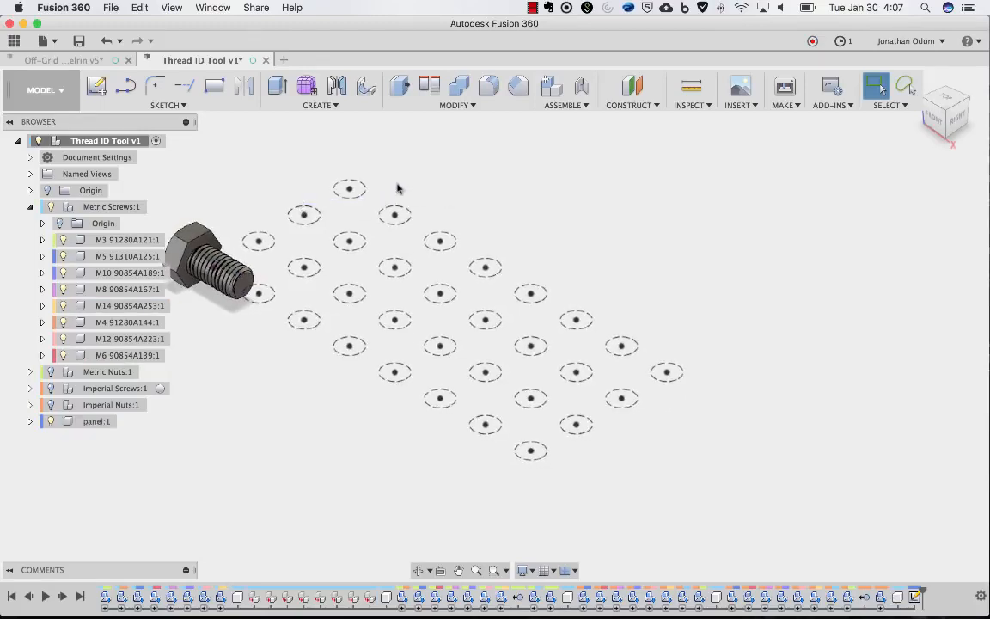
pyautogui.scroll(2, 395, 188)
pyautogui.scroll(-5, 395, 188)
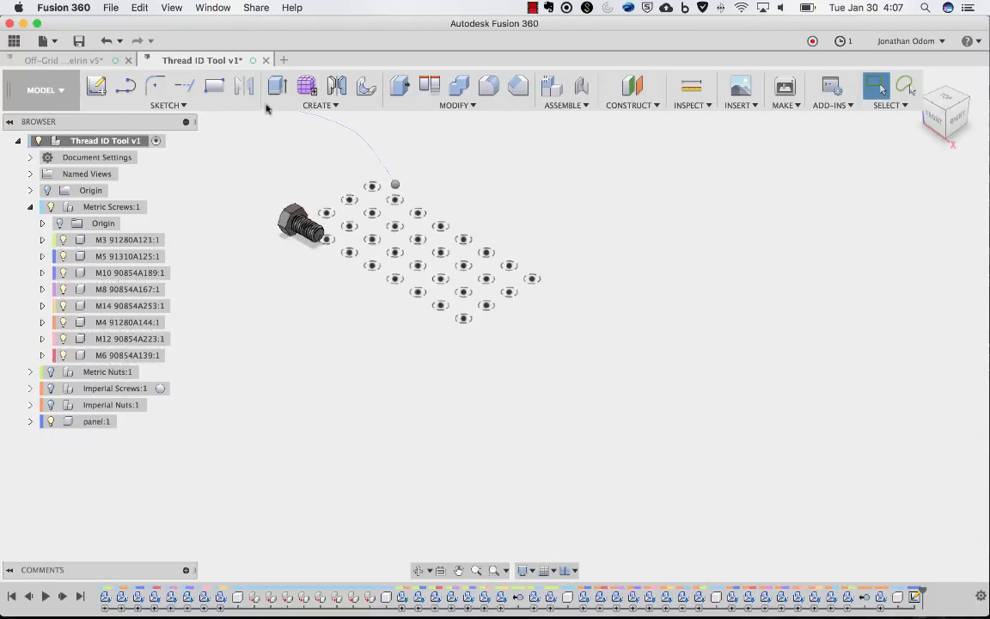
pyautogui.click(379, 252)
pyautogui.scroll(6, 328, 257)
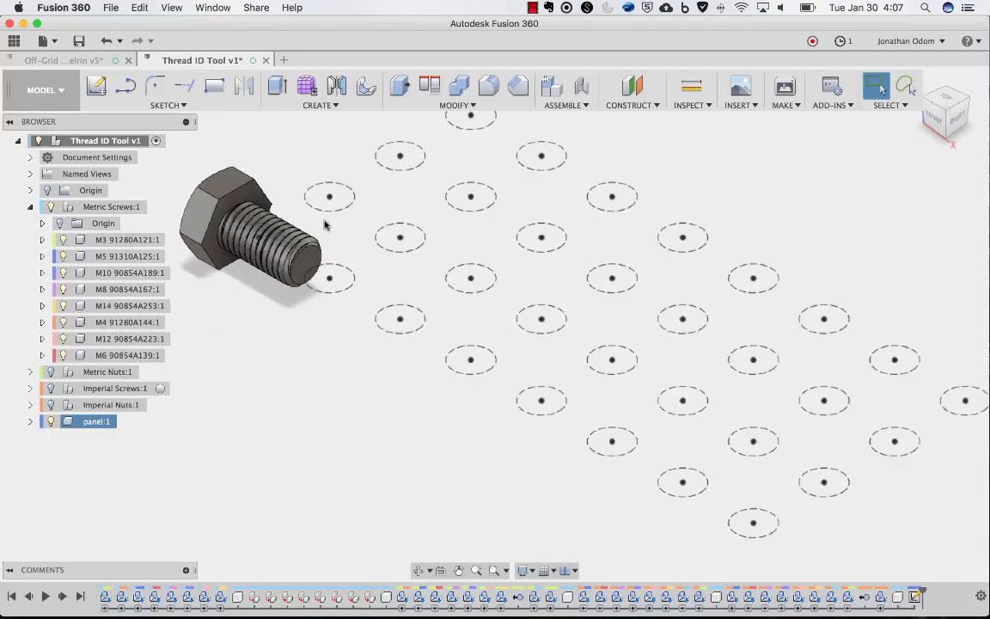
pyautogui.press('Escape')
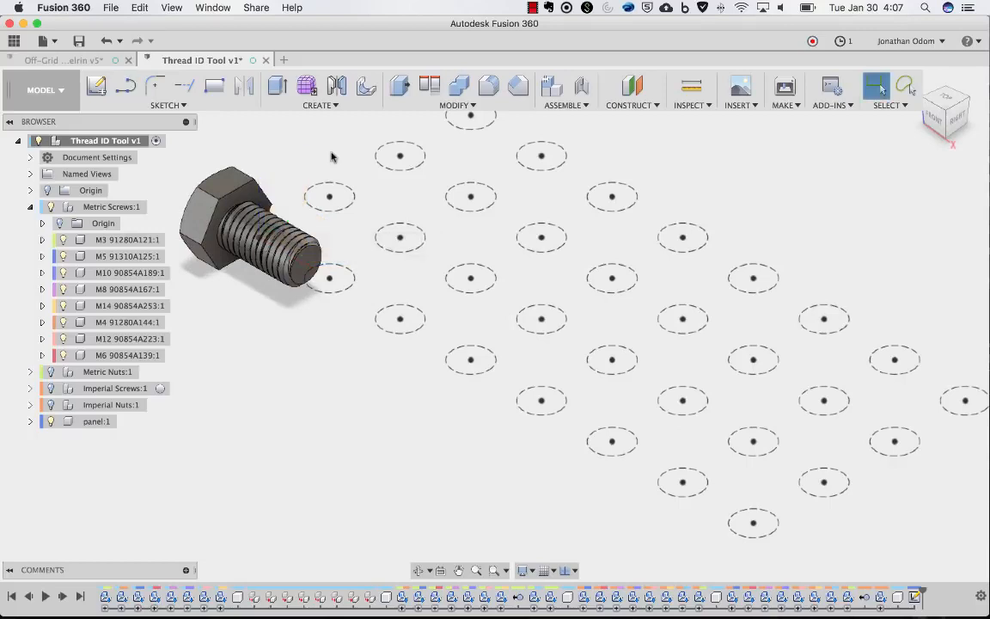
pyautogui.click(429, 85)
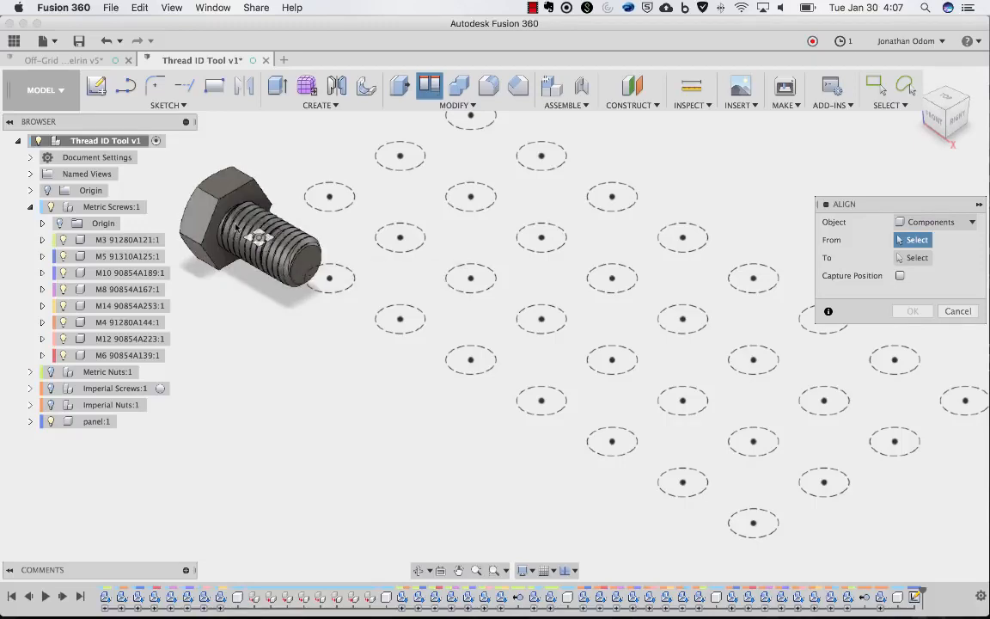
pyautogui.press('Escape')
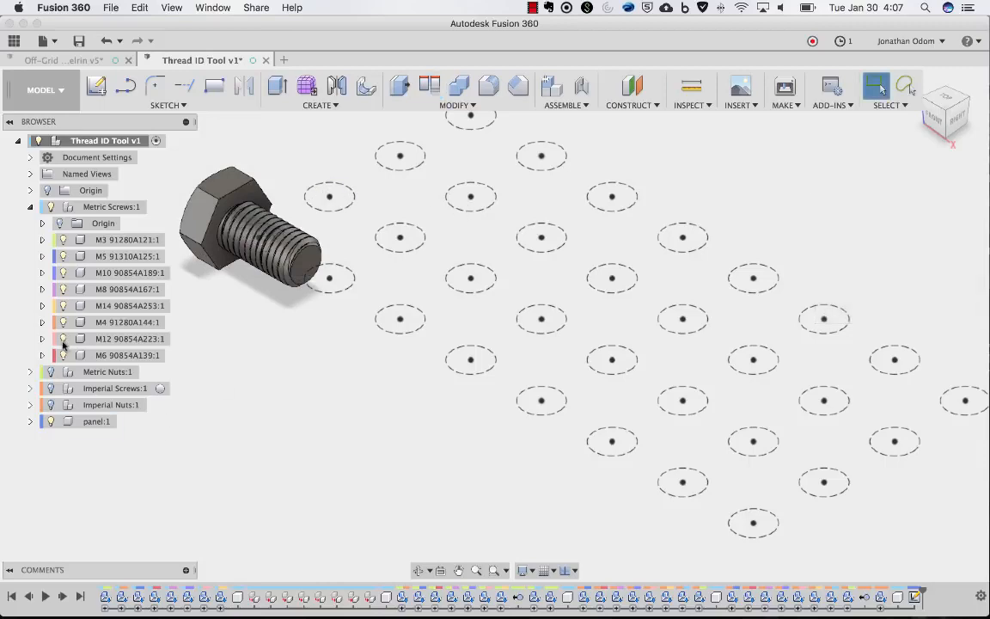
# Hide all the metric screws except M3 91280A121, including the M6 screw left on by the visibility toggle.
pyautogui.click(110, 256)
pyautogui.keyDown('shift'); pyautogui.click(113, 355); pyautogui.keyUp('shift')
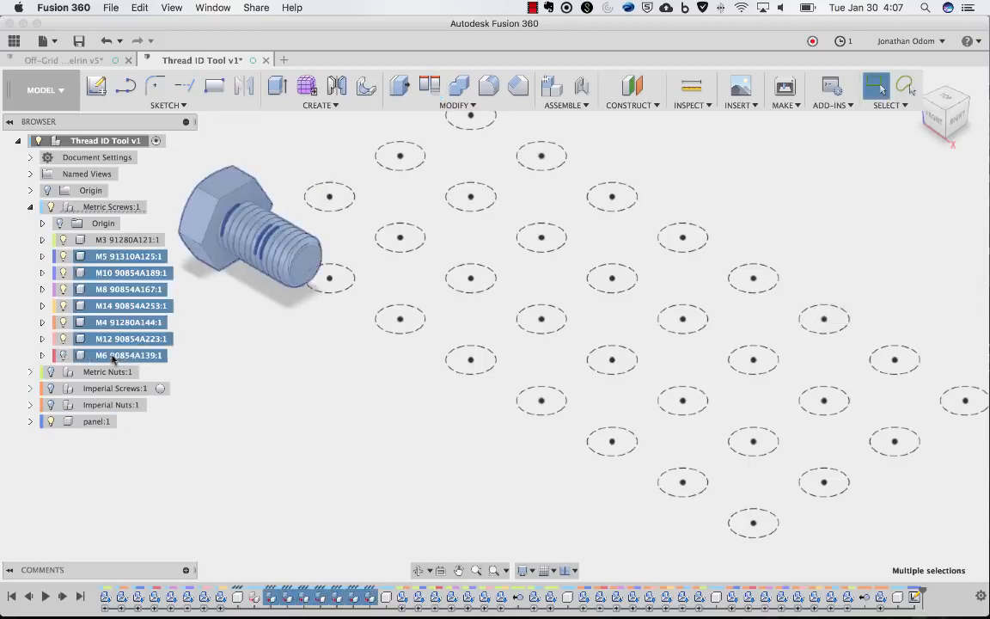
pyautogui.rightClick(101, 256)
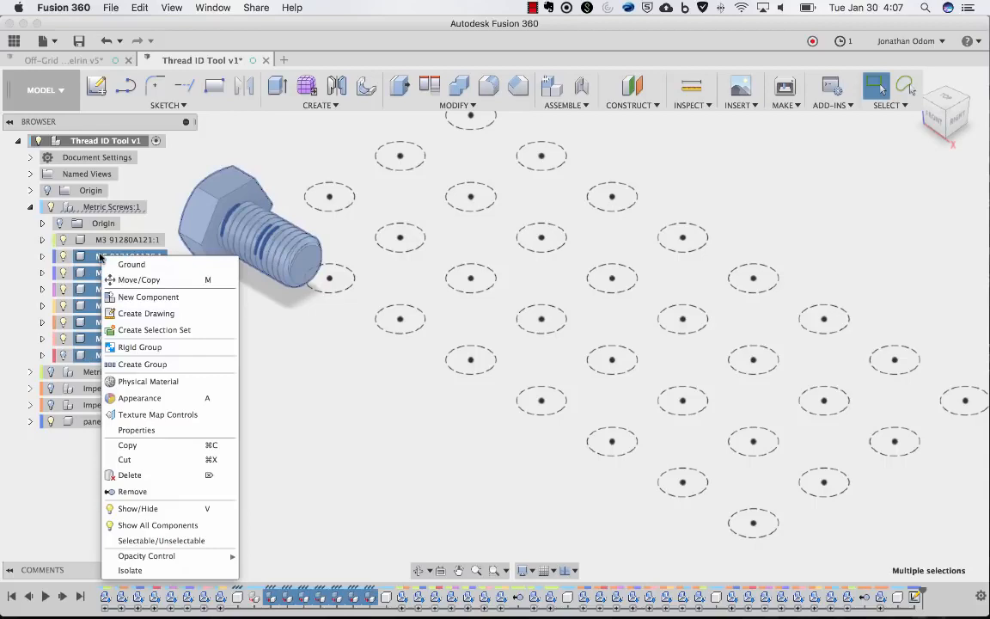
pyautogui.click(130, 506)
pyautogui.click(297, 407)
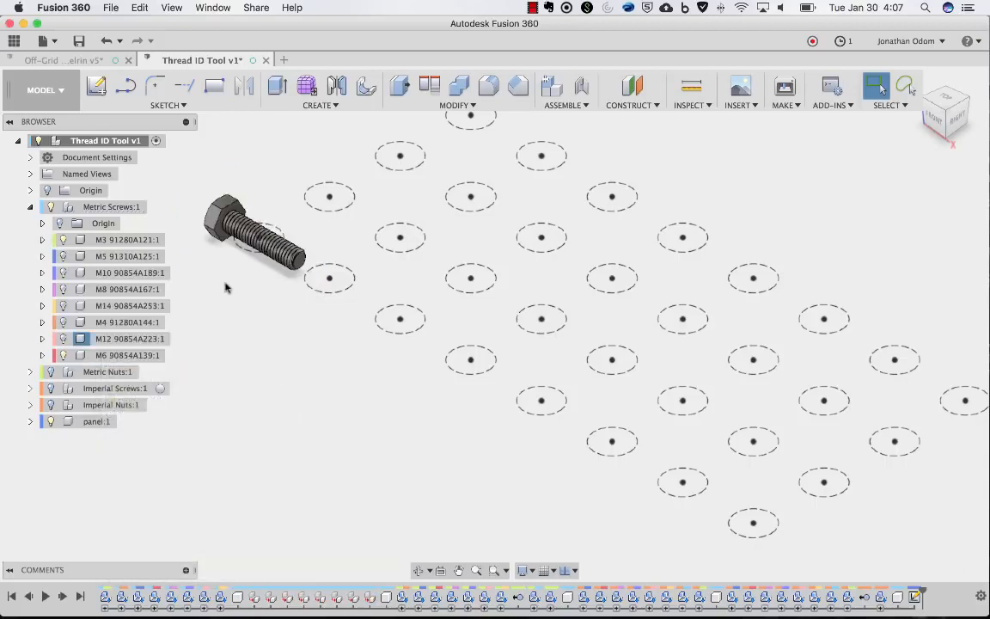
pyautogui.rightClick(226, 285)
pyautogui.click(119, 346)
pyautogui.scroll(1, 220, 281)
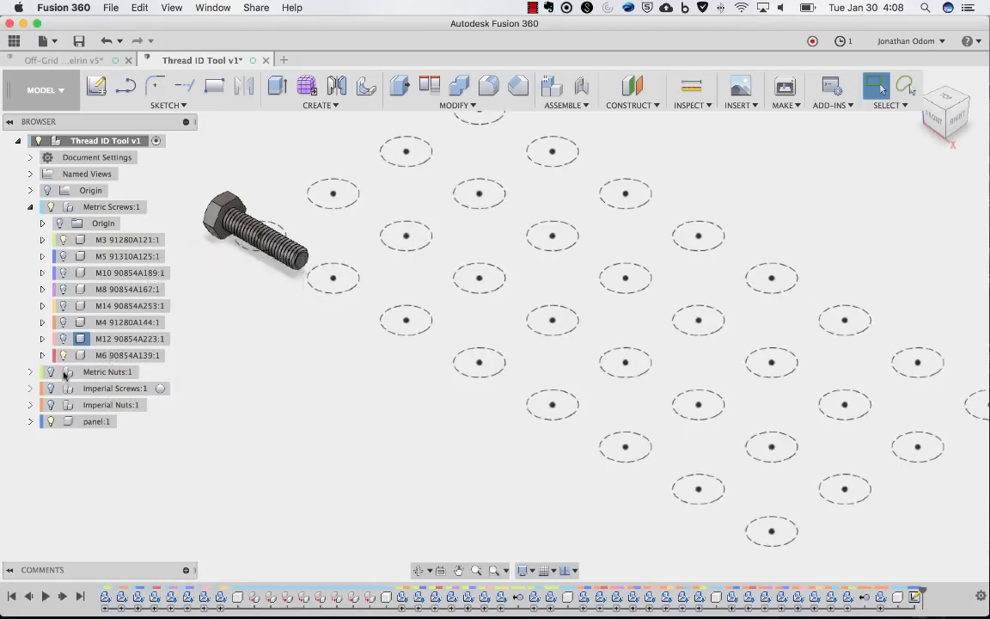
pyautogui.click(62, 355)
pyautogui.scroll(5, 208, 178)
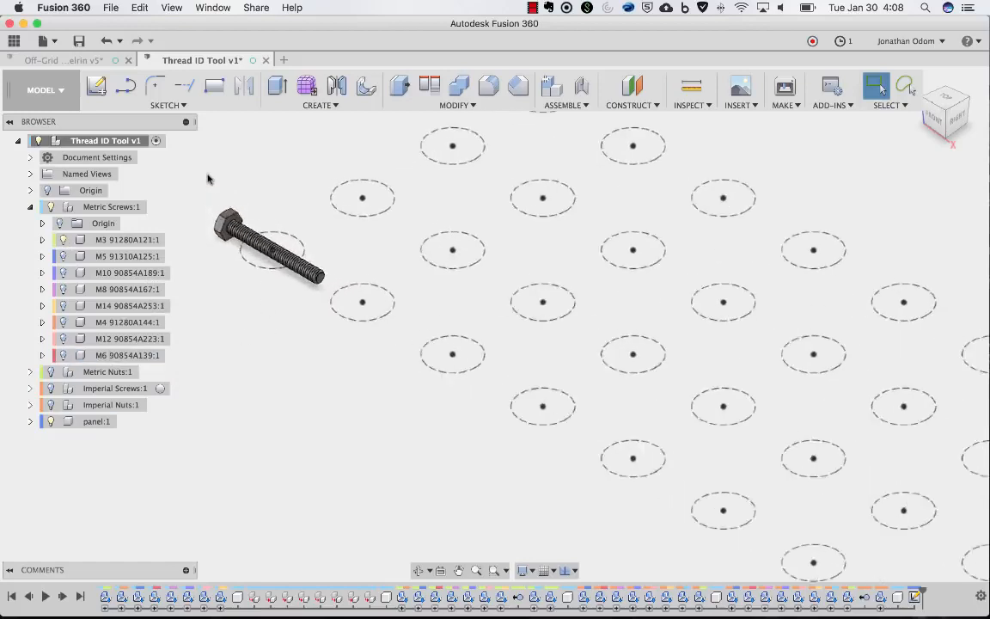
# Align the M3 screw's head face to the corner construction circle of the panel grid, flipped so the shank points up.
pyautogui.click(428, 85)
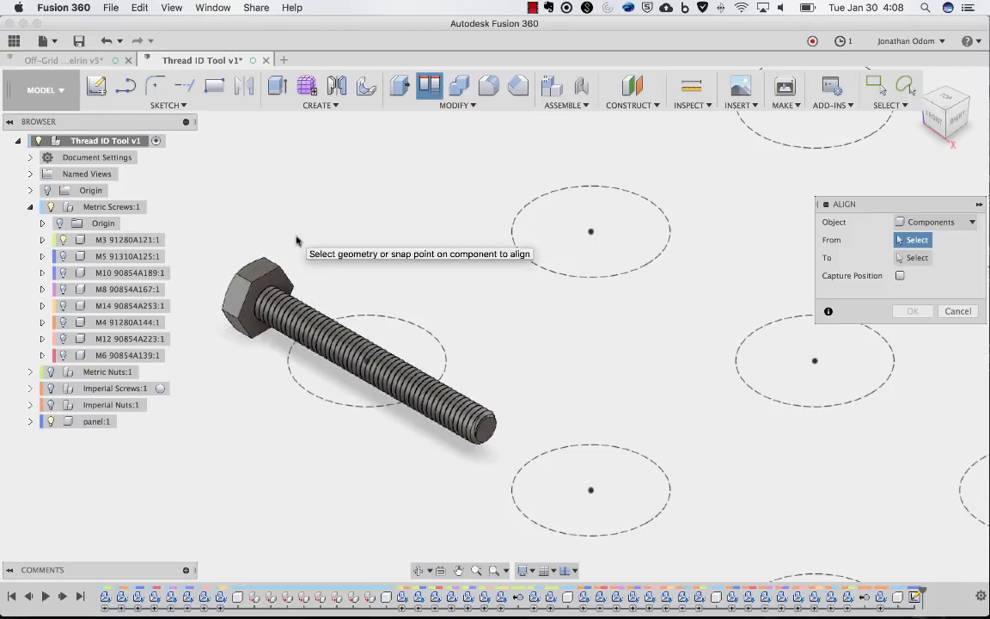
pyautogui.click(934, 112)
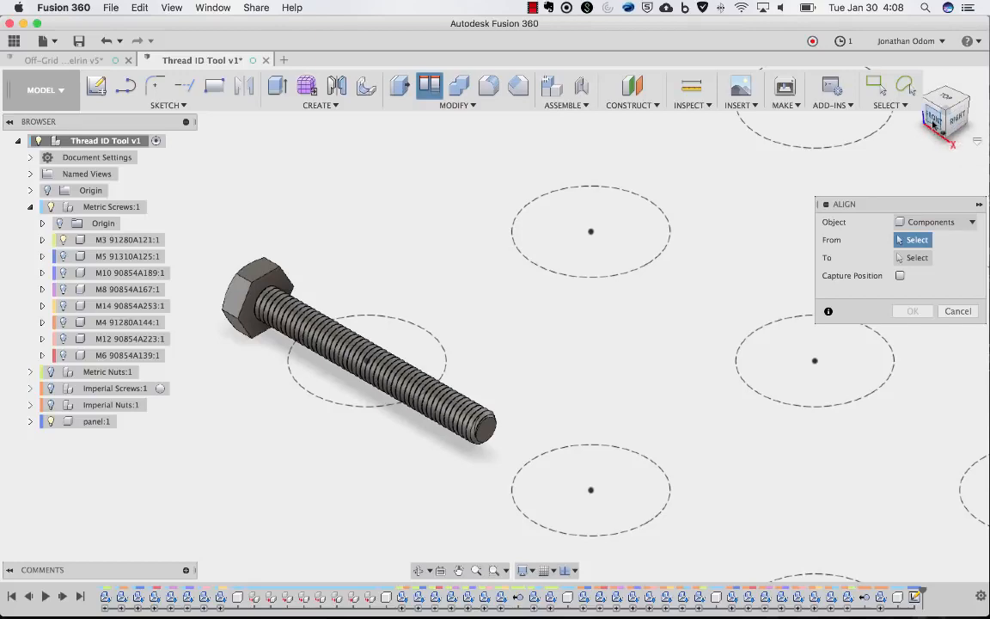
pyautogui.click(929, 100)
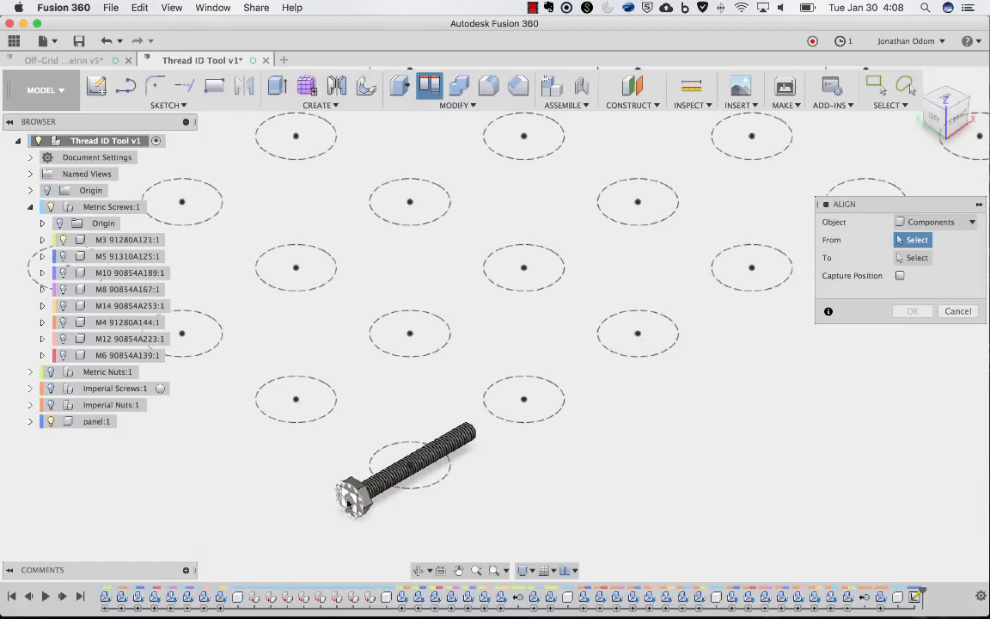
pyautogui.click(352, 496)
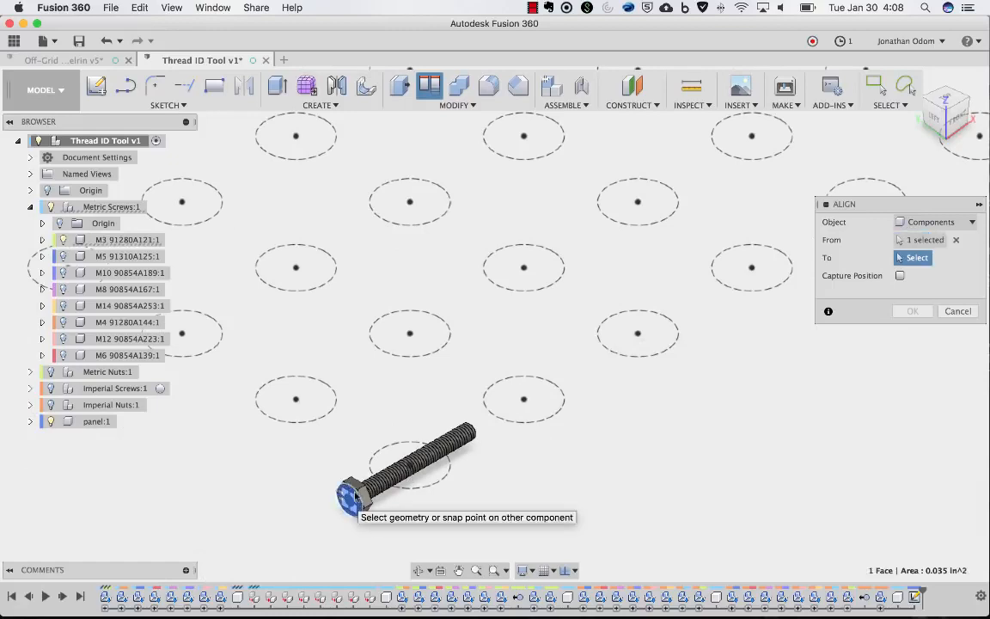
pyautogui.click(432, 485)
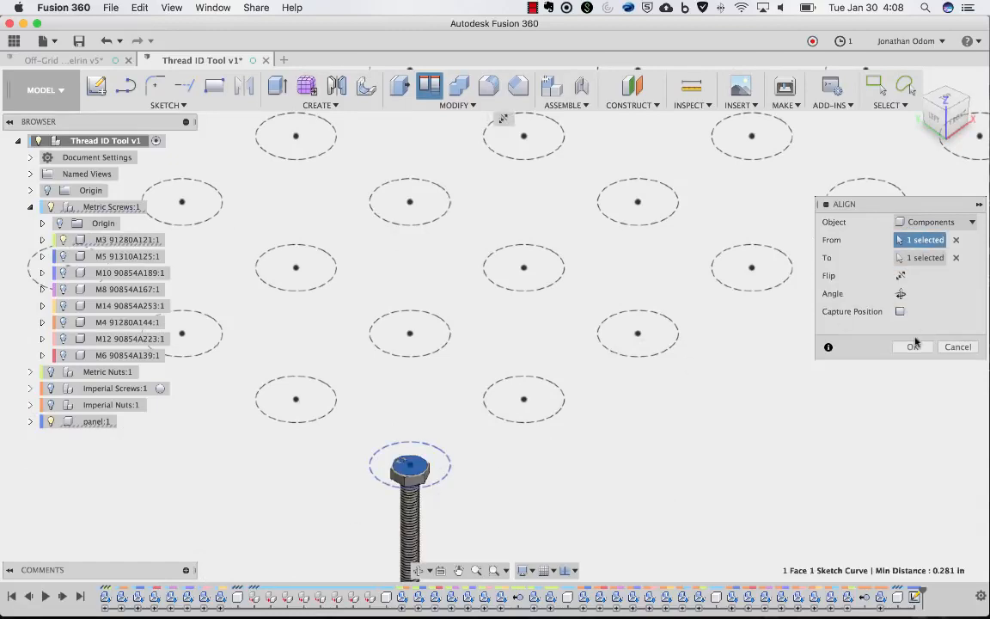
pyautogui.click(900, 275)
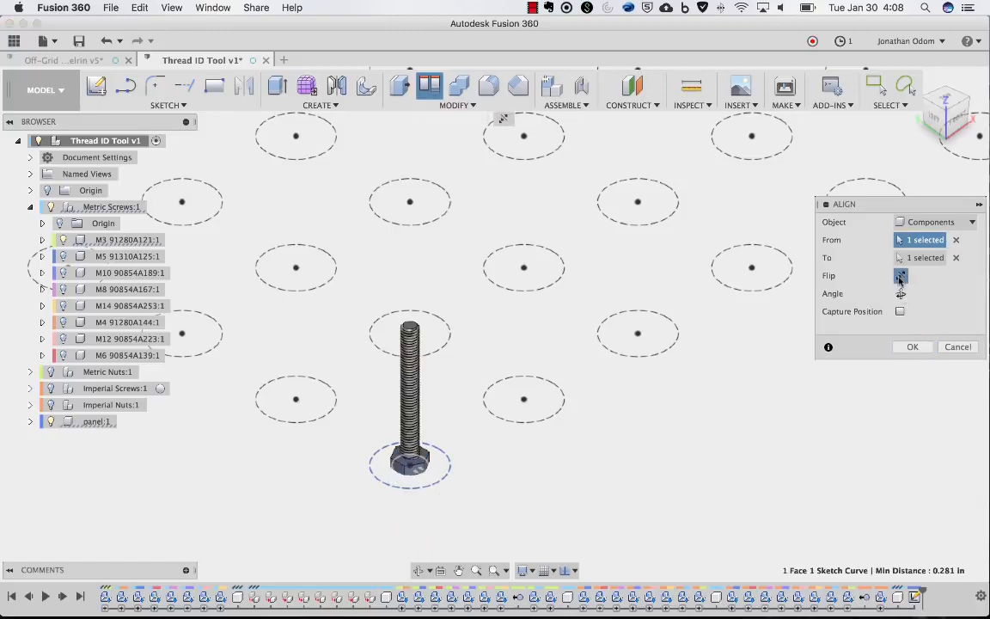
pyautogui.click(917, 346)
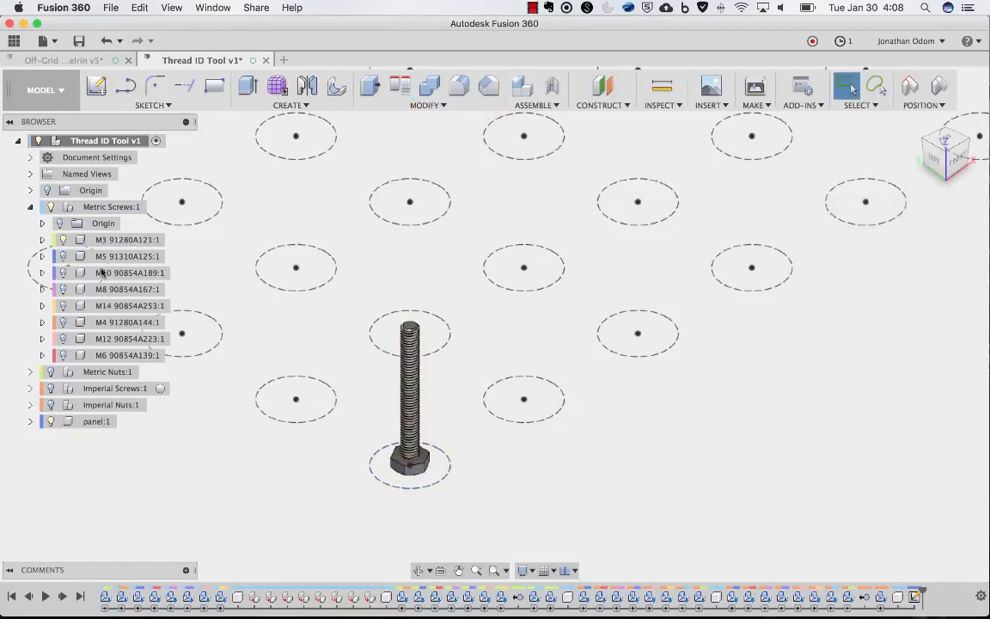
# Show the M4 91280A144 screw and align its head face to the second circle in the M3 screw's edge row, flipped upright.
pyautogui.click(62, 323)
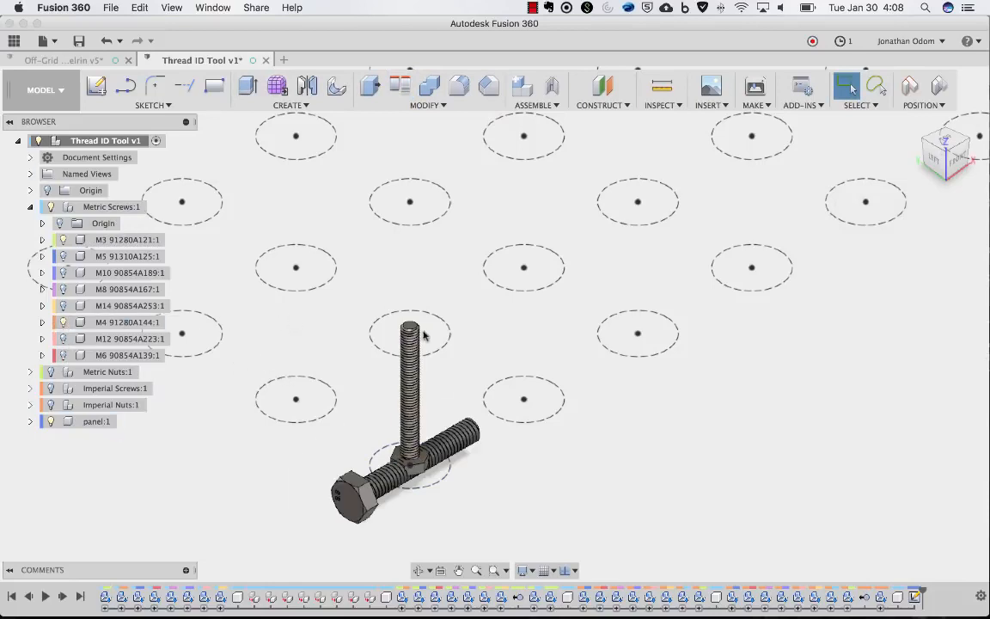
pyautogui.click(400, 85)
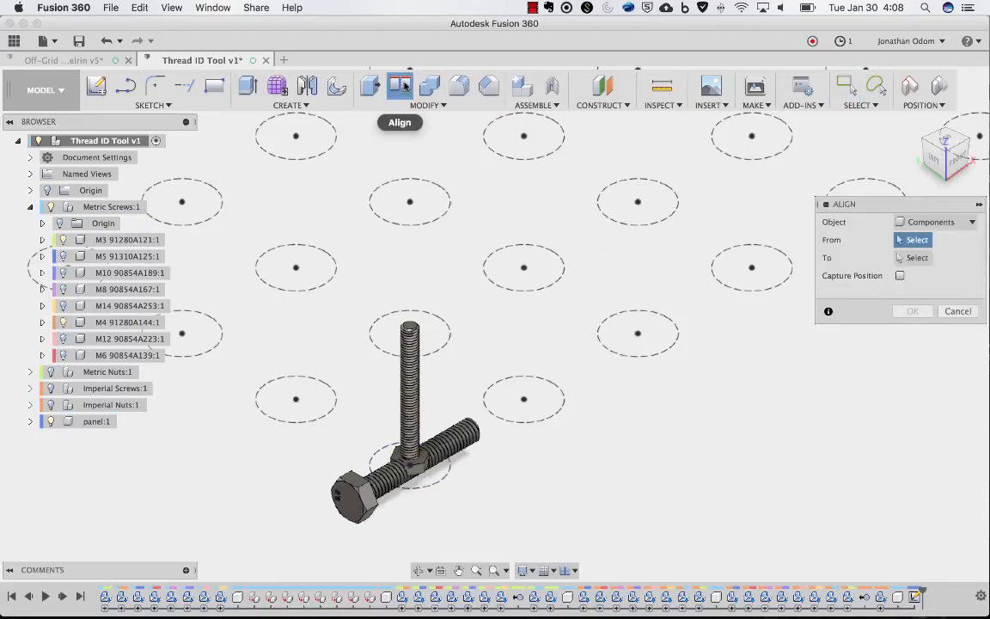
pyautogui.click(350, 505)
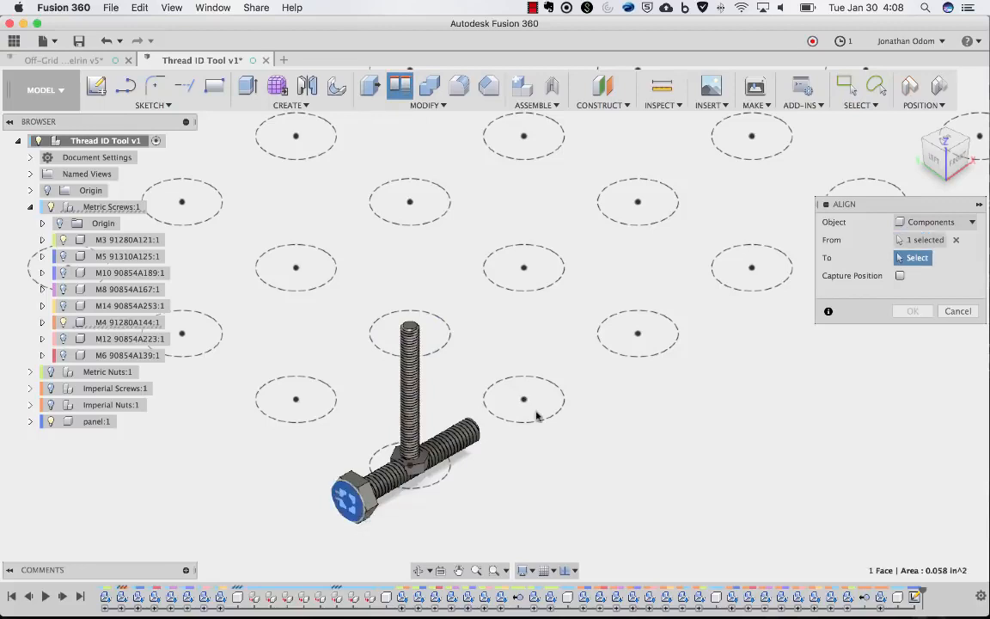
pyautogui.click(534, 423)
pyautogui.click(900, 276)
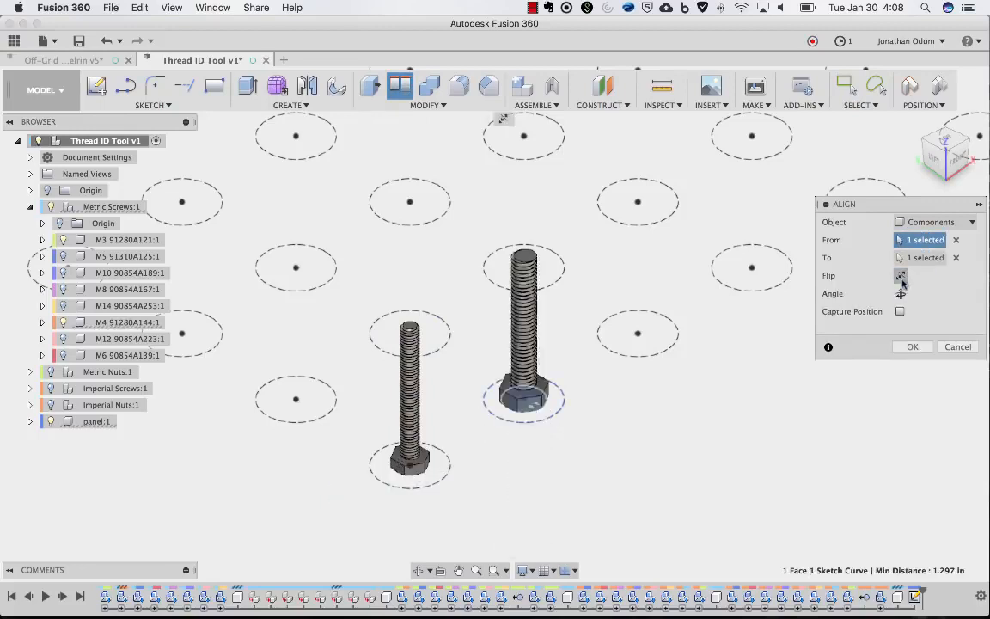
pyautogui.click(912, 346)
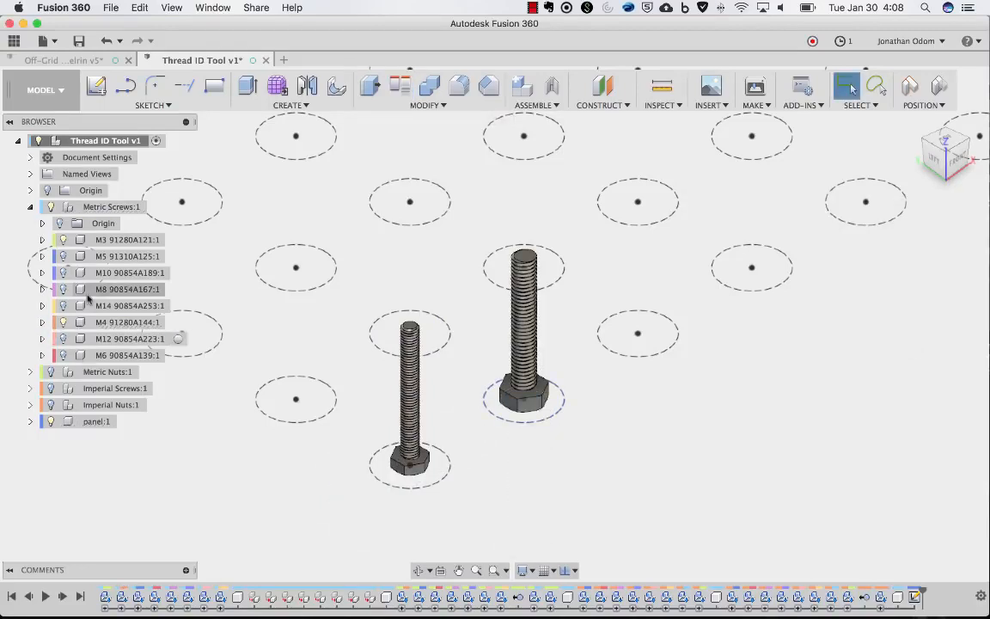
# Show the M5 91310A125 screw and align its head face to the third circle in the same edge row, flipped upright.
pyautogui.click(63, 257)
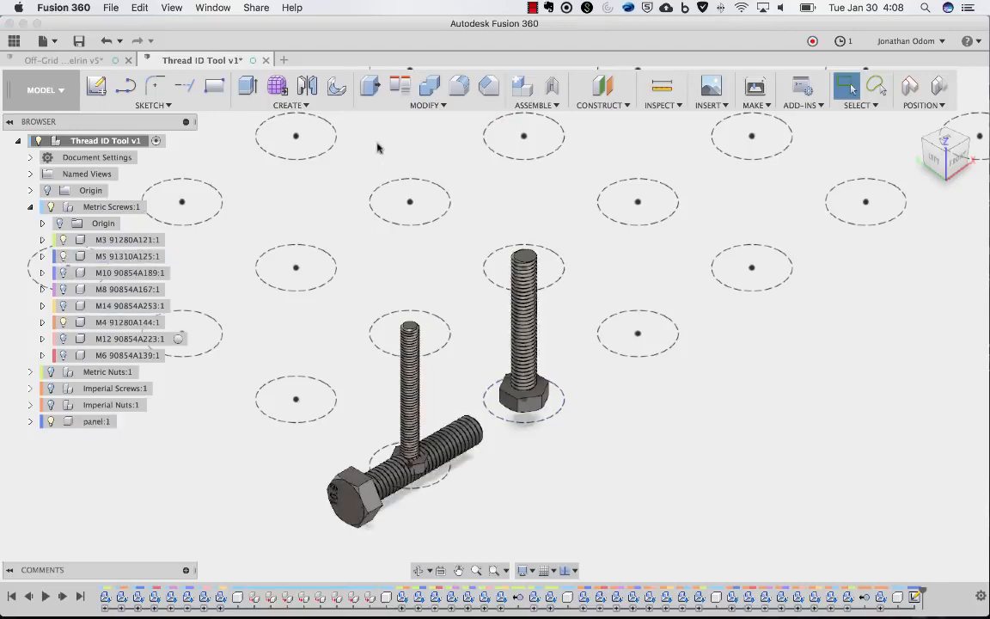
pyautogui.click(395, 86)
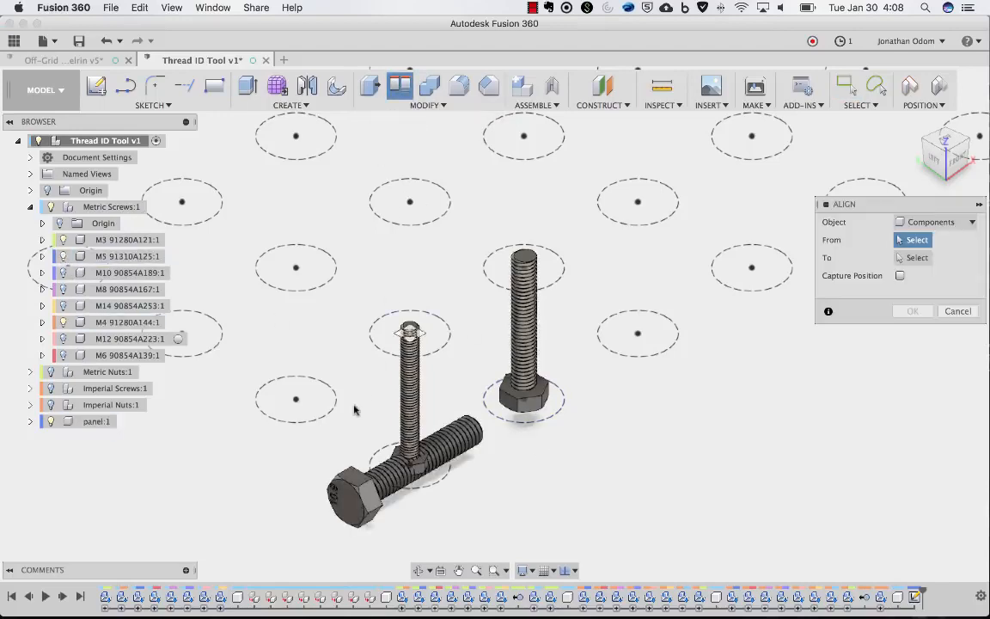
pyautogui.click(344, 505)
pyautogui.click(636, 356)
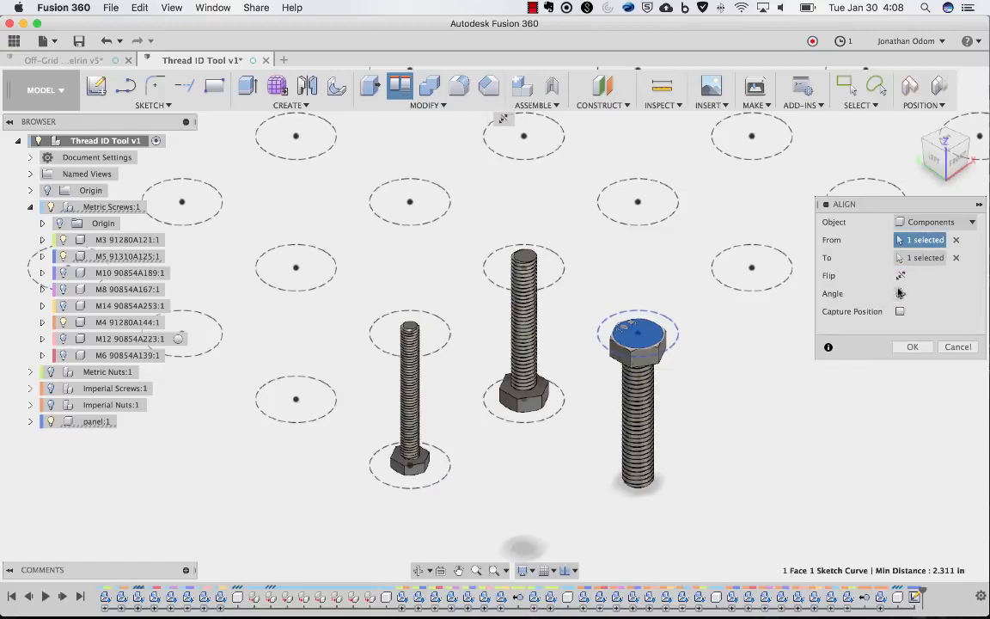
pyautogui.click(901, 277)
pyautogui.click(912, 347)
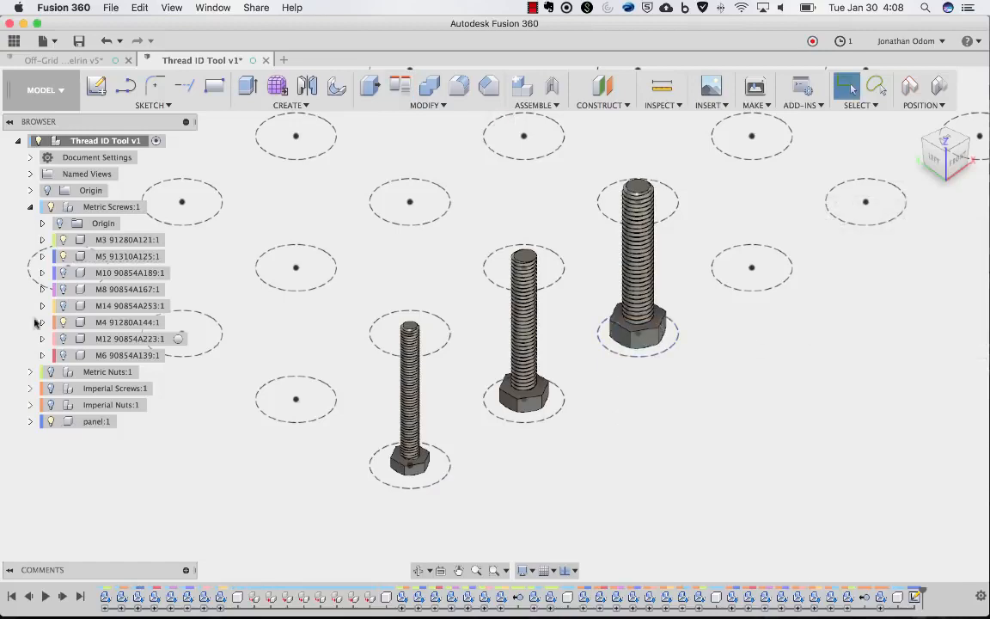
# Show the M6 90854A139 screw and align its head face to the fourth circle in the same edge row, flipped upright.
pyautogui.click(63, 321)
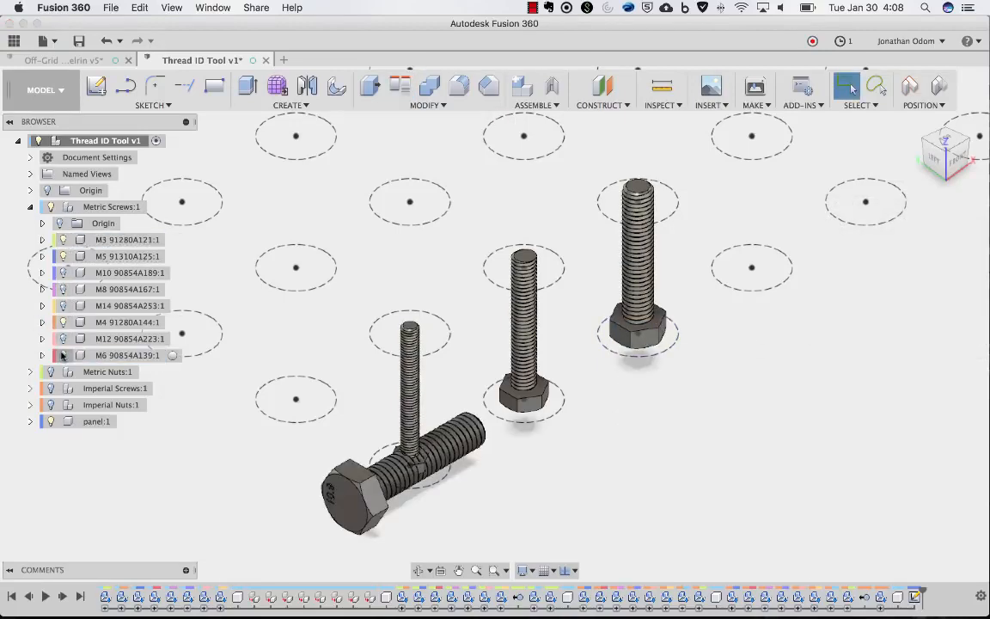
pyautogui.click(399, 85)
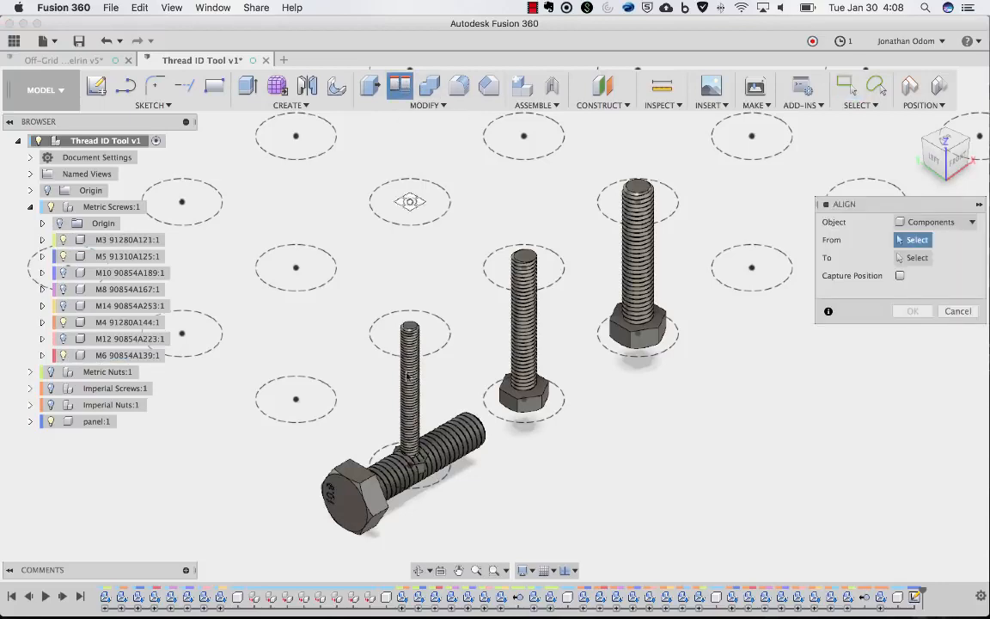
pyautogui.click(353, 500)
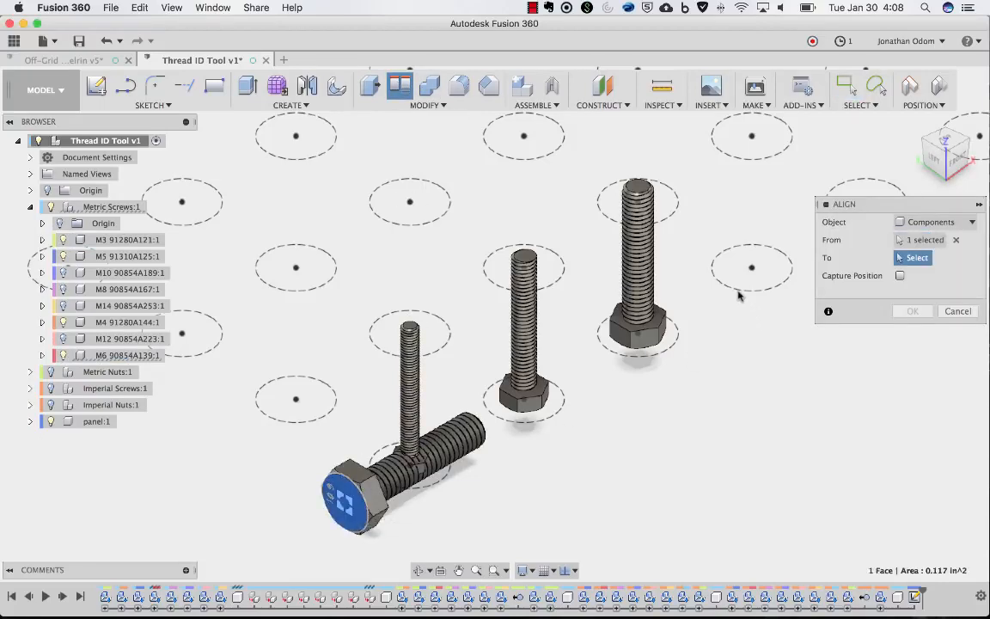
pyautogui.click(739, 288)
pyautogui.click(902, 276)
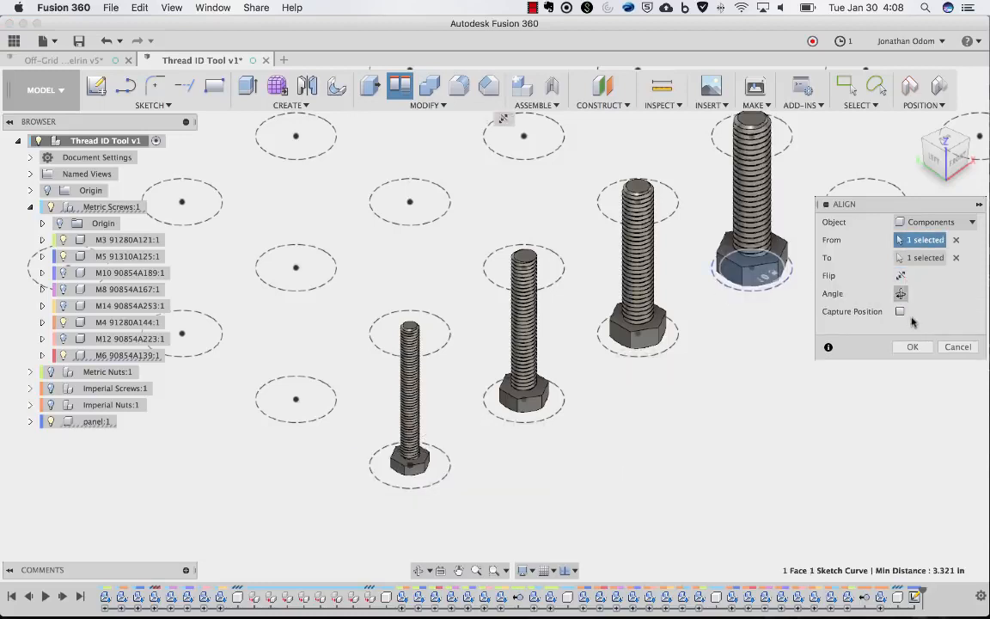
pyautogui.click(911, 346)
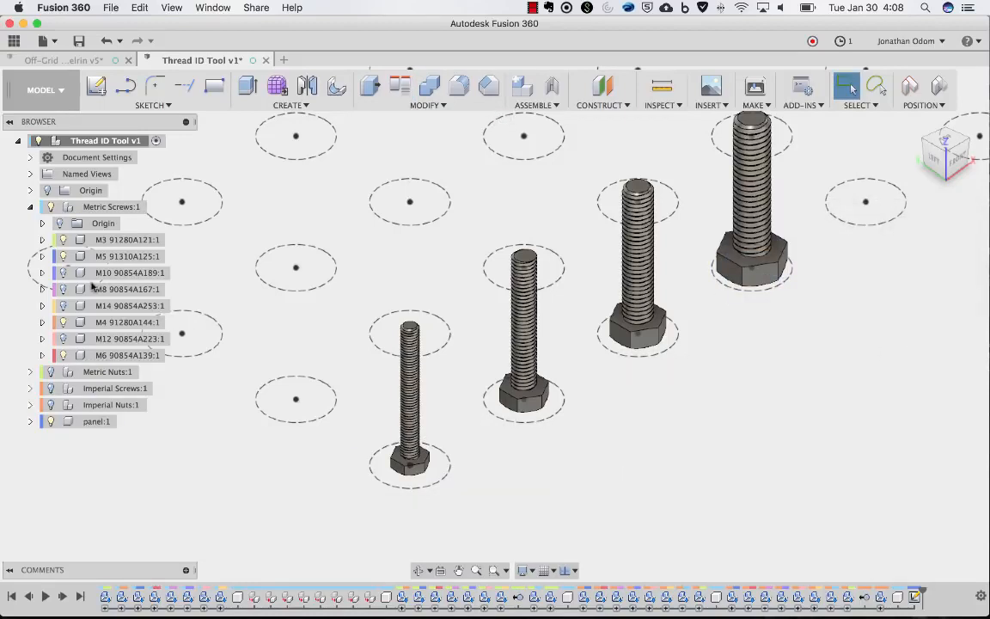
# Show the M8 90854A167 screw and align its head face to the fifth circle in the same edge row, flipped upright.
pyautogui.click(61, 292)
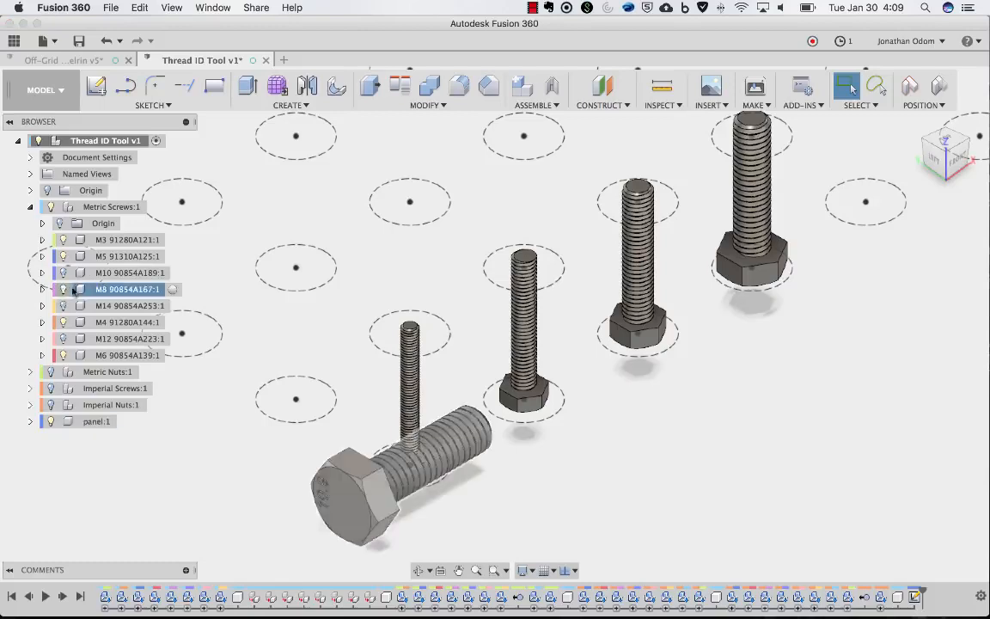
pyautogui.click(399, 85)
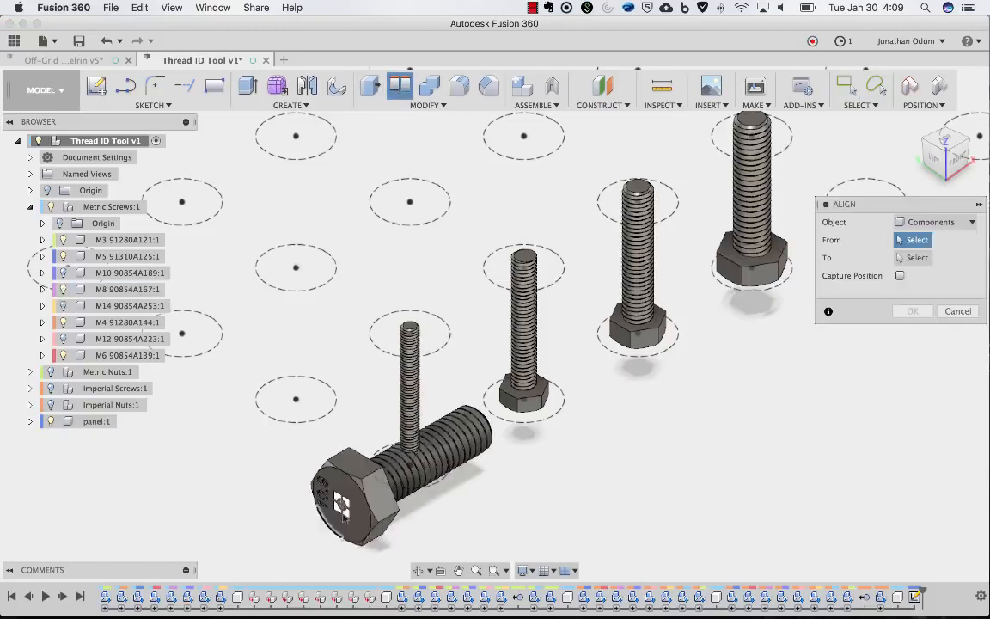
pyautogui.click(333, 486)
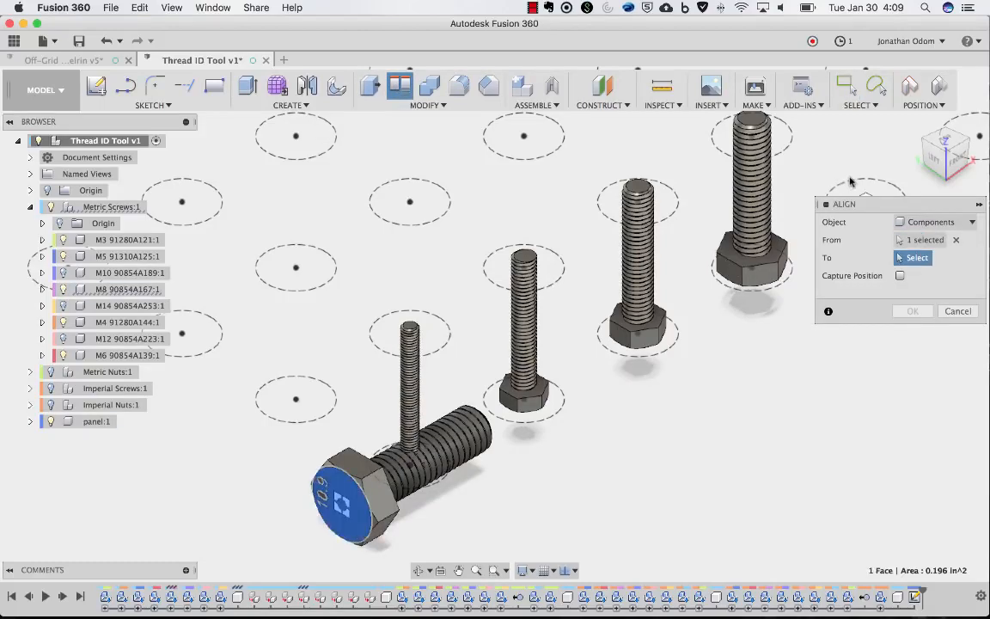
pyautogui.click(851, 181)
pyautogui.scroll(-5, 715, 178)
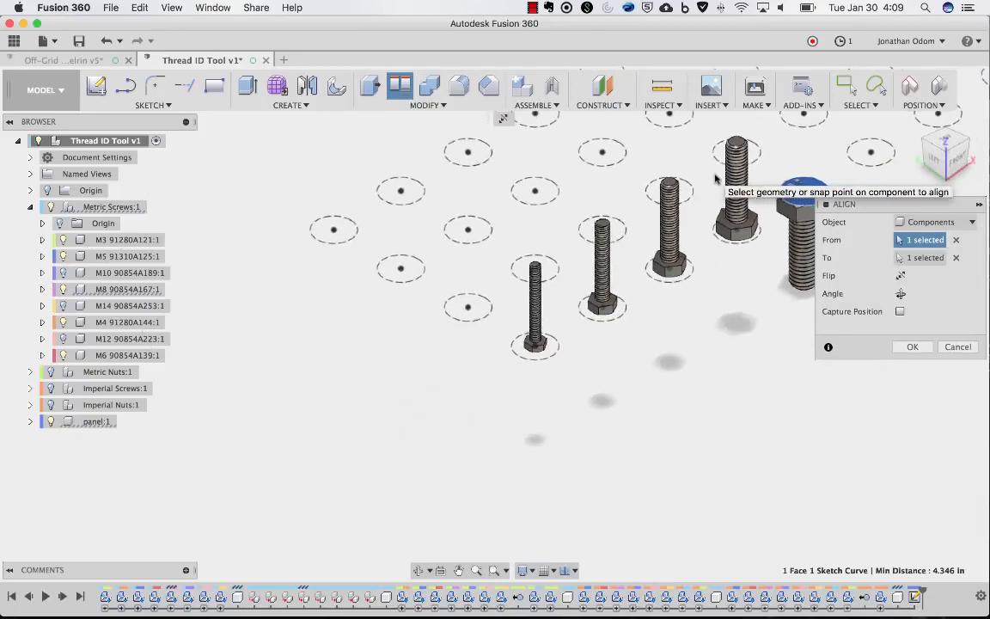
pyautogui.click(901, 276)
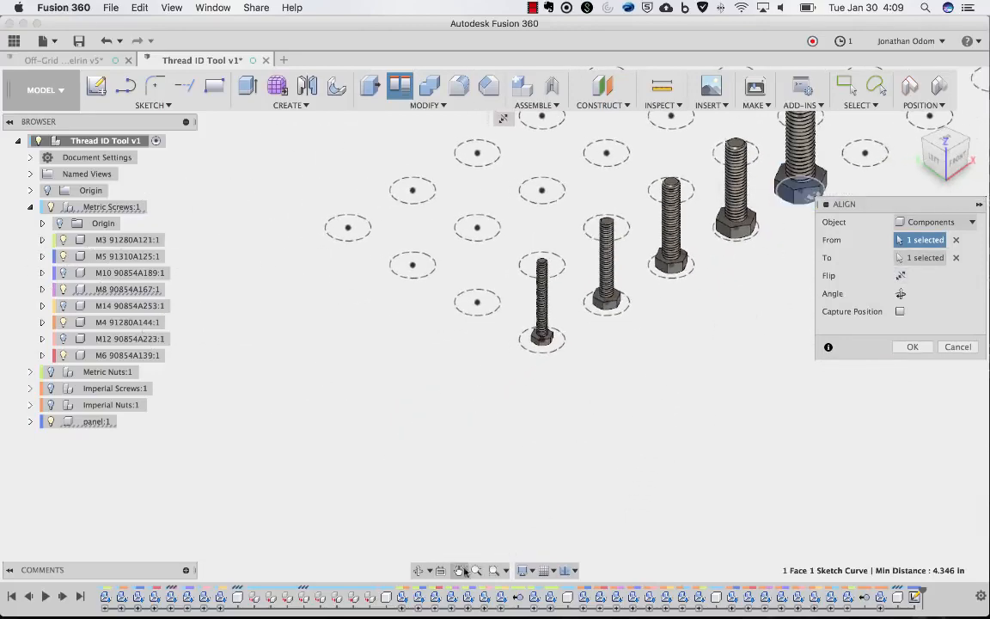
pyautogui.press('Return')
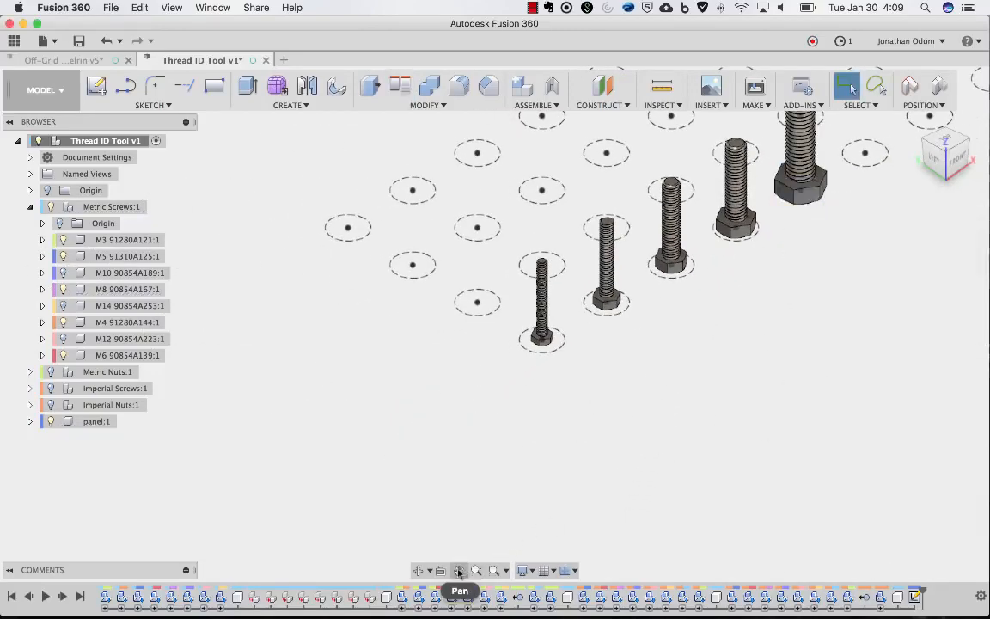
# Show the M10 90854A189 screw and align its head face to the sixth circle in the same edge row, flipped upright.
pyautogui.click(460, 572)
pyautogui.moveTo(696, 374); pyautogui.dragTo(509, 473)
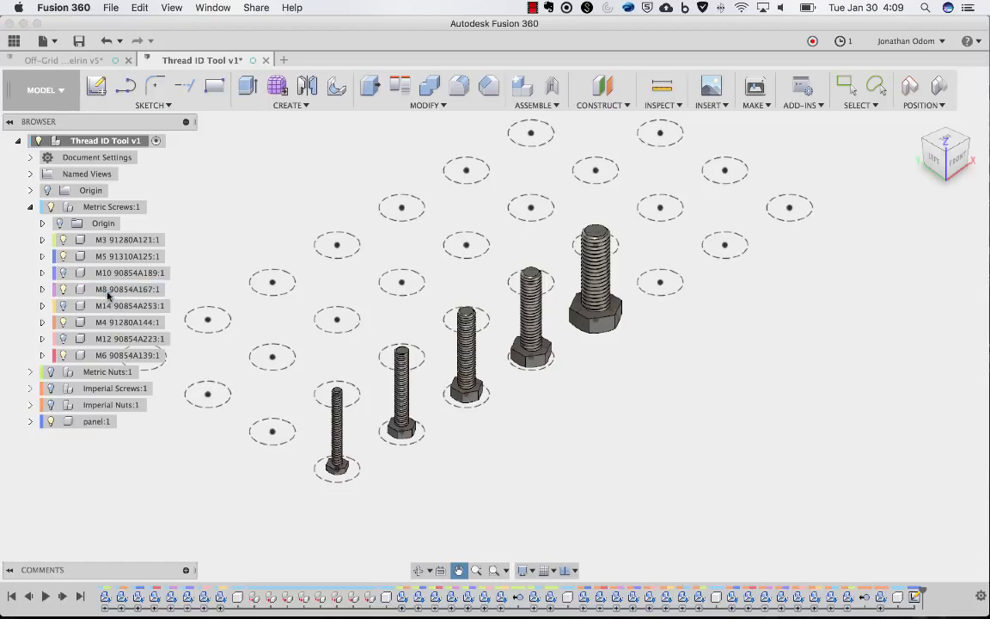
pyautogui.click(64, 272)
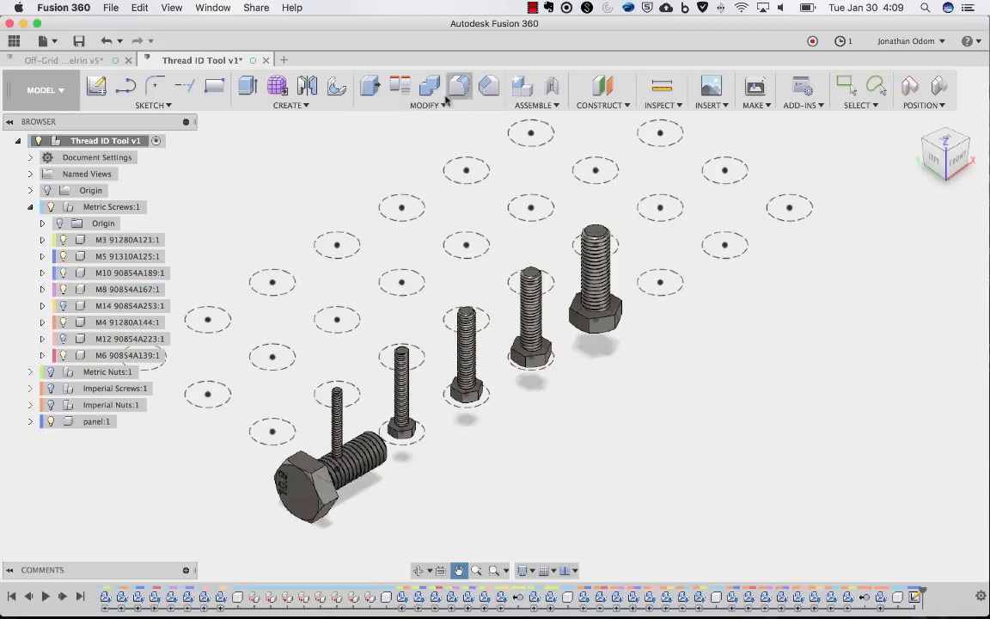
pyautogui.click(399, 86)
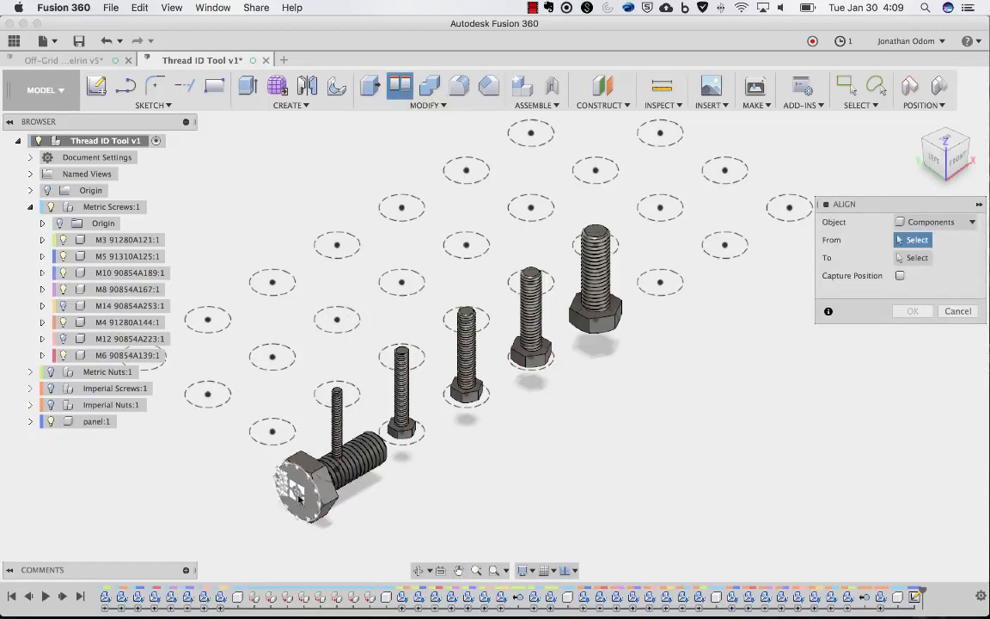
pyautogui.click(293, 486)
pyautogui.click(673, 290)
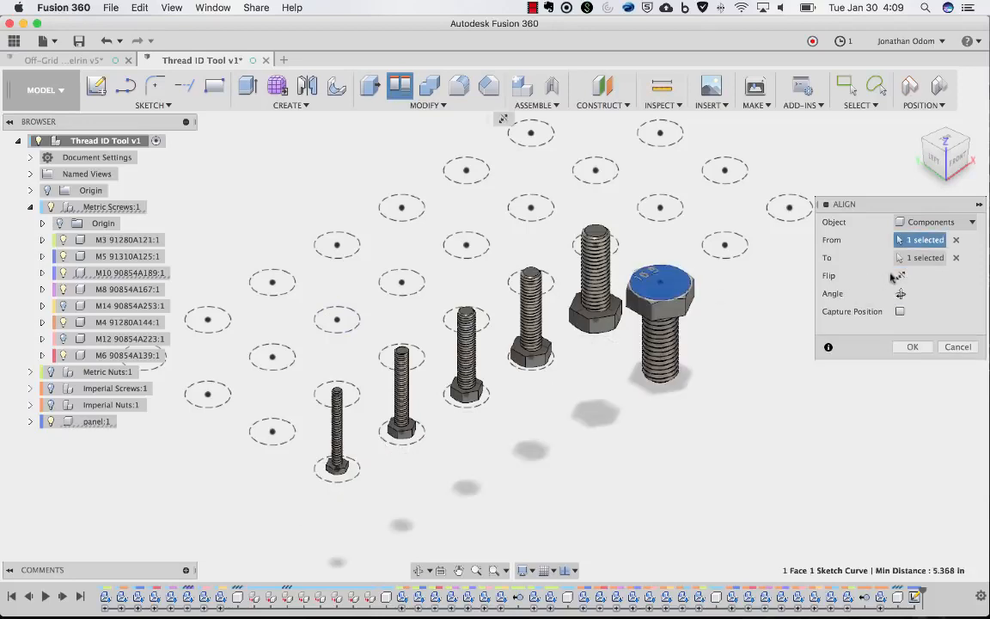
pyautogui.click(911, 347)
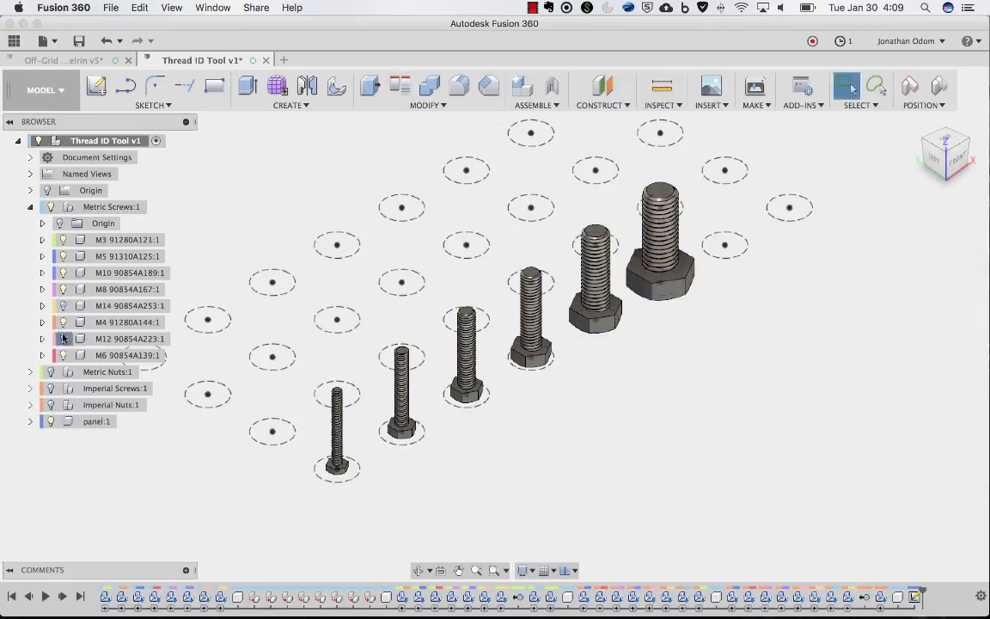
# Show the M12 90854A223 screw and align its head face to the seventh circle in the same edge row, flipped upright.
pyautogui.click(63, 338)
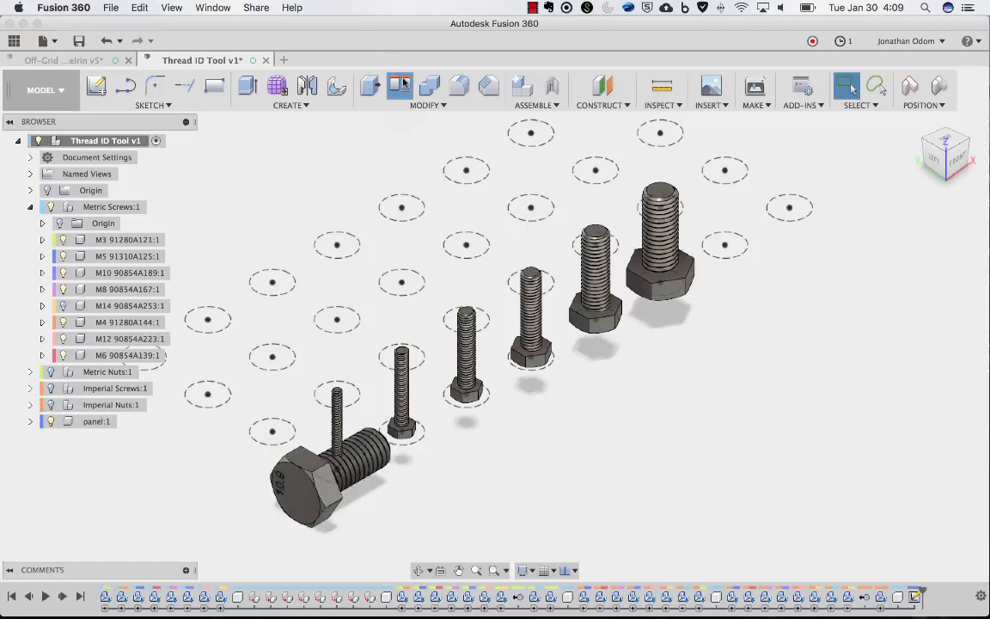
pyautogui.click(400, 83)
pyautogui.click(291, 483)
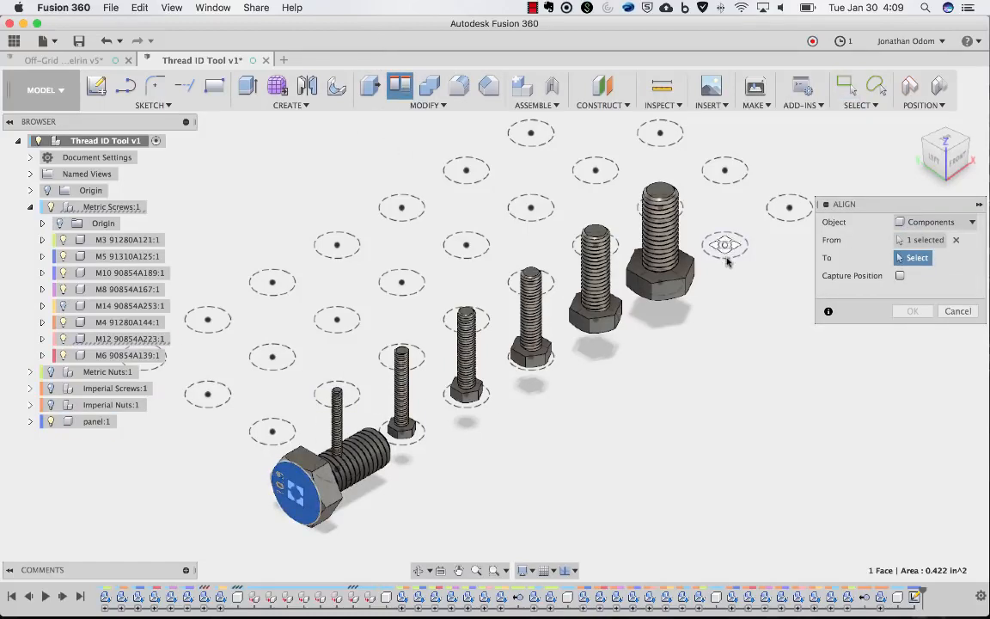
pyautogui.click(726, 260)
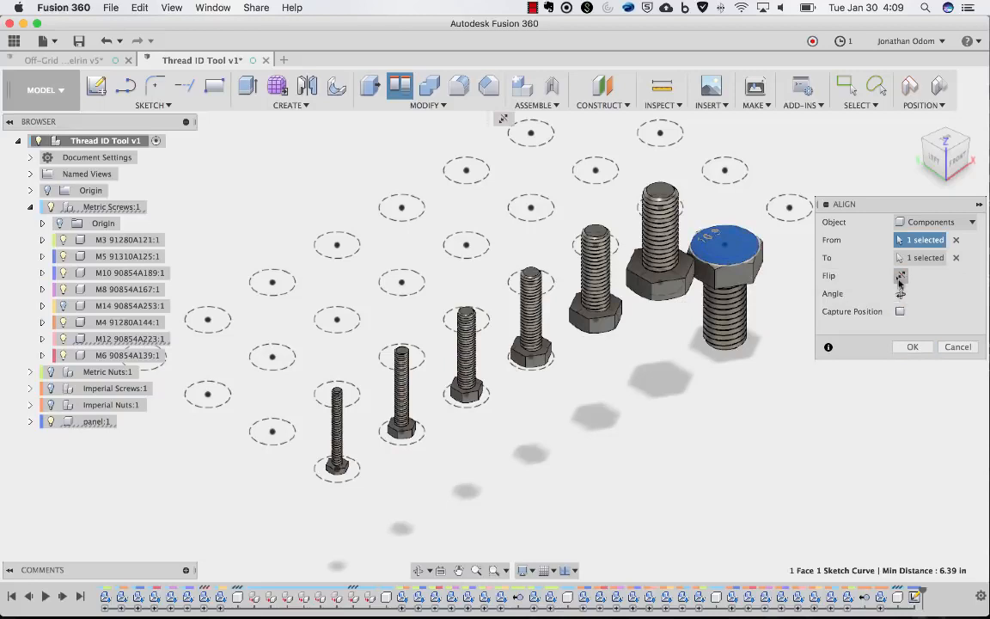
pyautogui.click(899, 276)
pyautogui.press('Return')
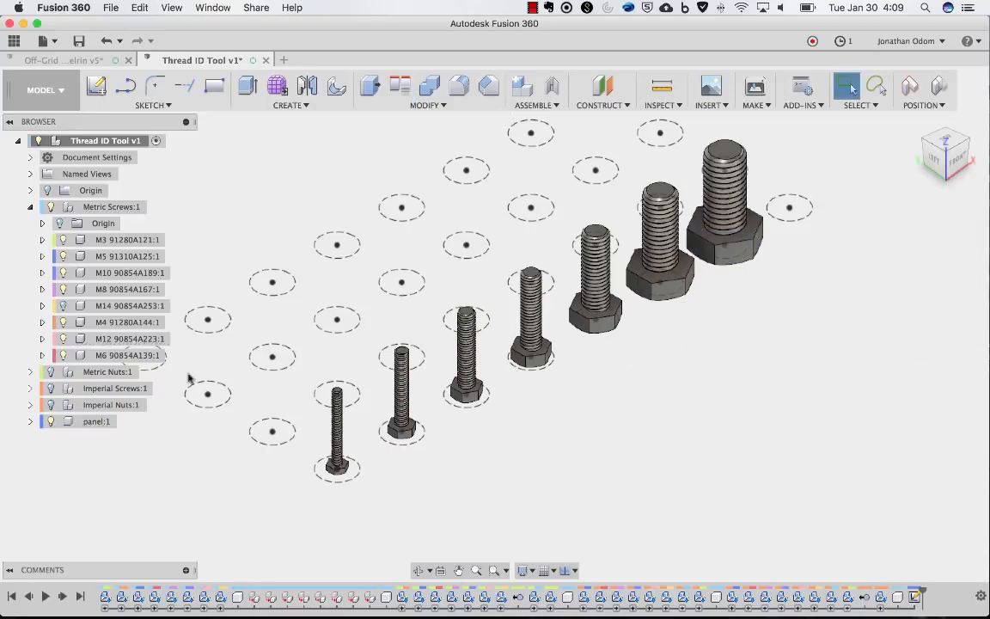
# Show the M14 90854A253 screw and align its head face to the eighth circle in the same edge row, flipped upright.
pyautogui.click(64, 306)
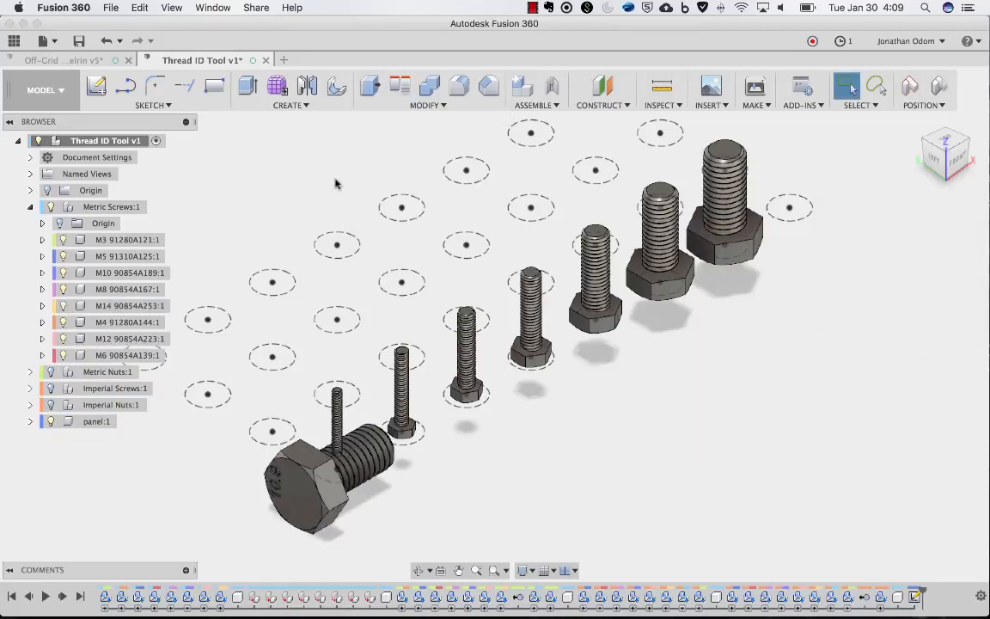
pyautogui.click(399, 85)
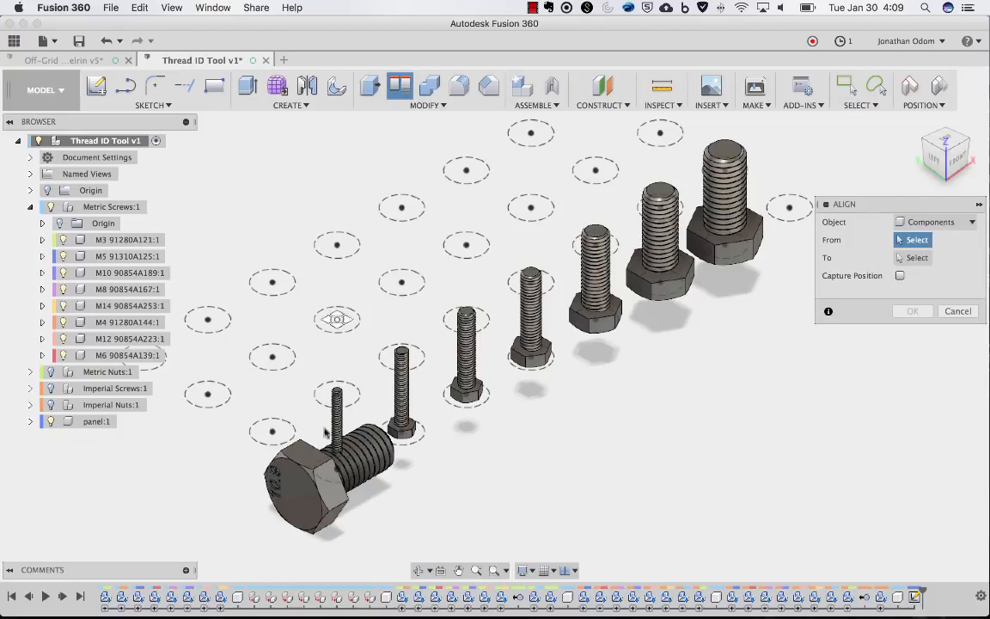
pyautogui.click(300, 497)
pyautogui.click(789, 208)
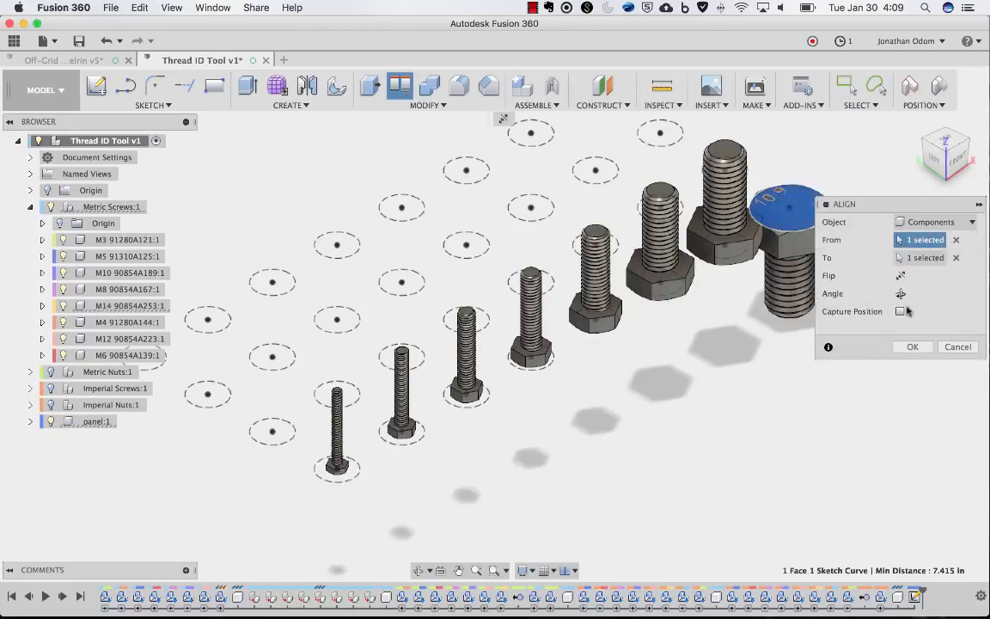
pyautogui.click(900, 275)
pyautogui.click(912, 346)
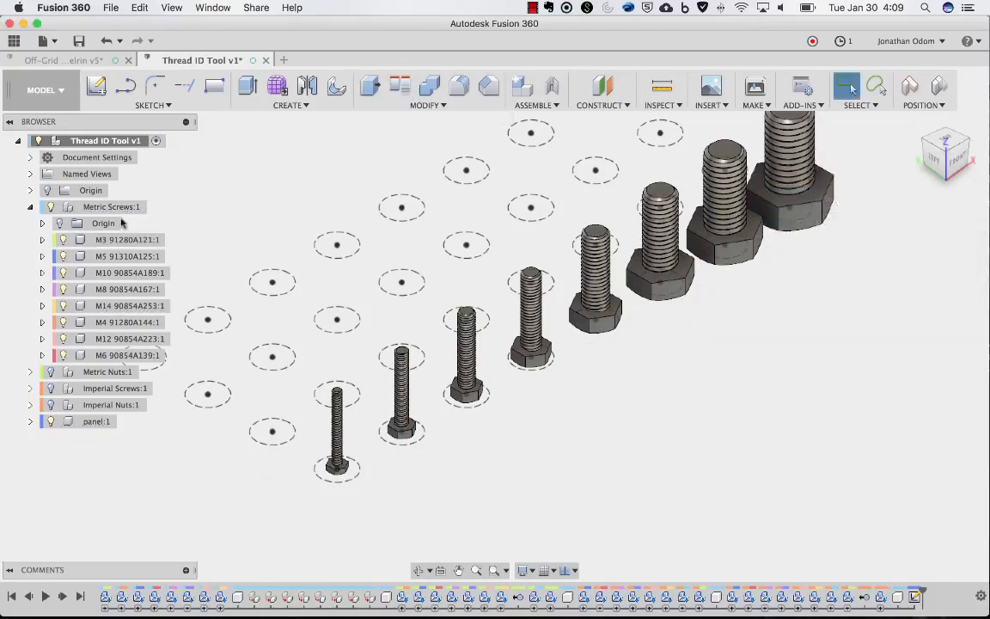
# Move the whole Metric Screws component point to point from the M3 screw's corner circle to the adjacent circle in the second row.
pyautogui.click(105, 206)
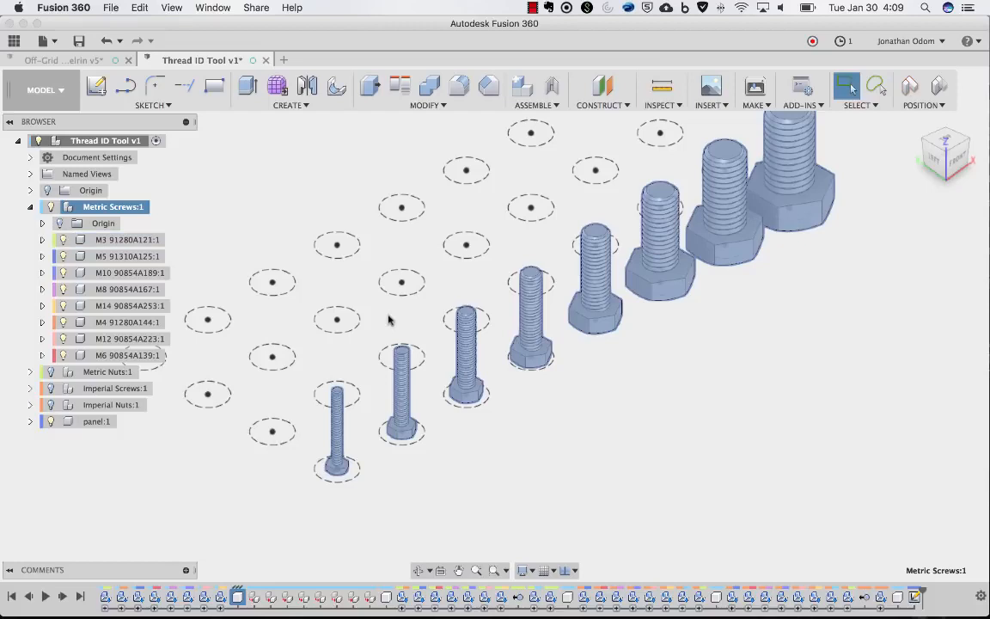
pyautogui.rightClick(101, 208)
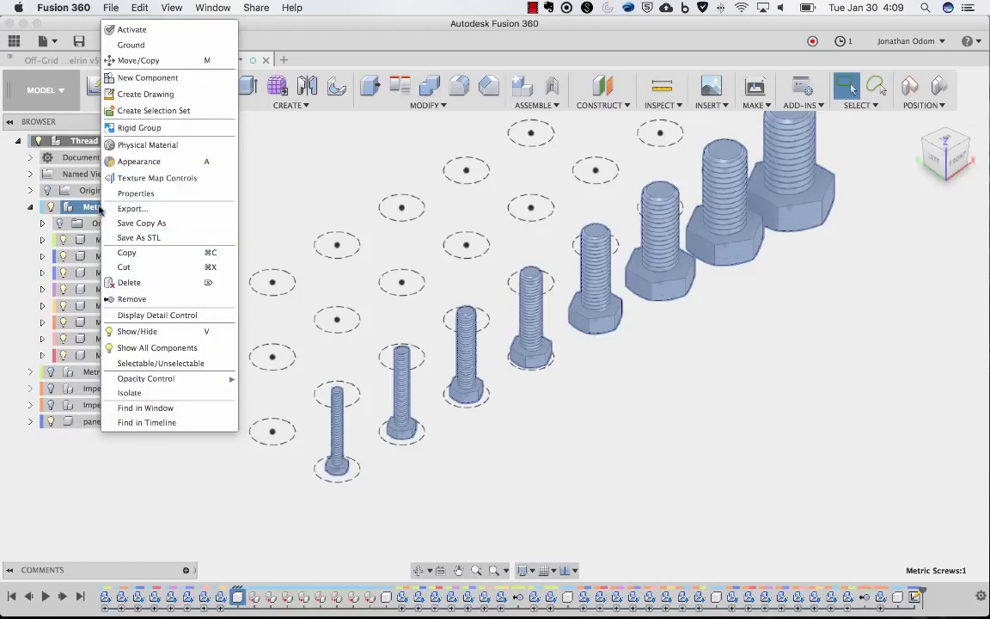
pyautogui.click(148, 58)
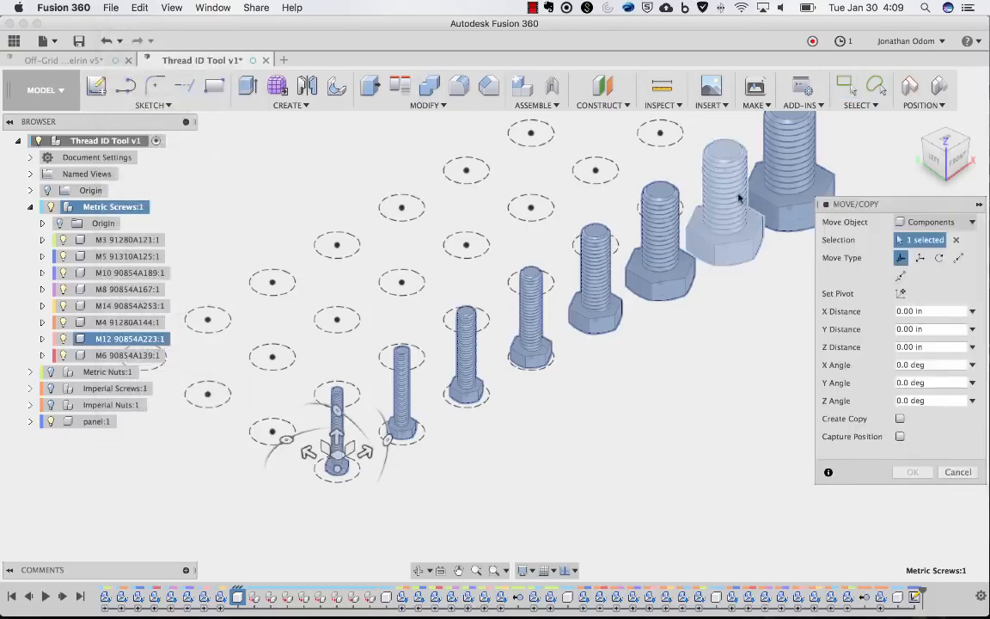
pyautogui.click(957, 258)
pyautogui.click(329, 475)
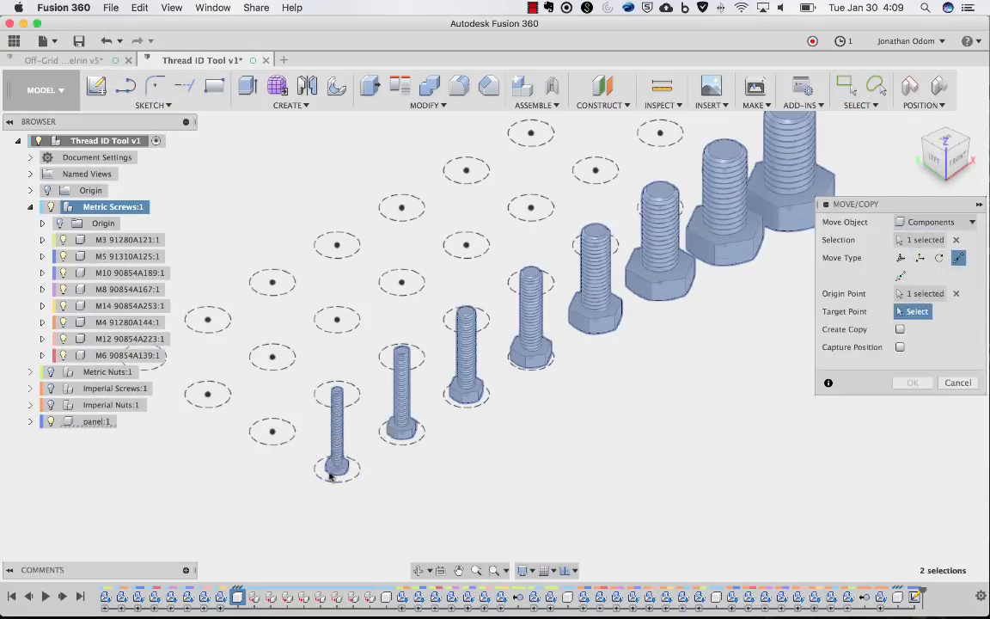
pyautogui.click(259, 442)
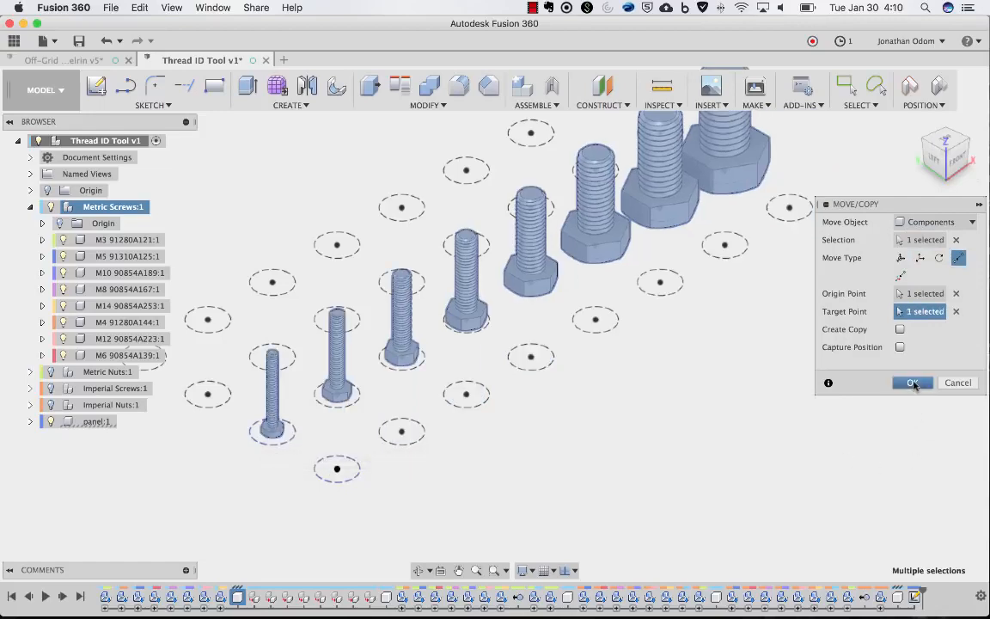
pyautogui.click(913, 384)
# Examine the screws' head heights from the front and from the front-right isometric view.
pyautogui.scroll(-1, 640, 358)
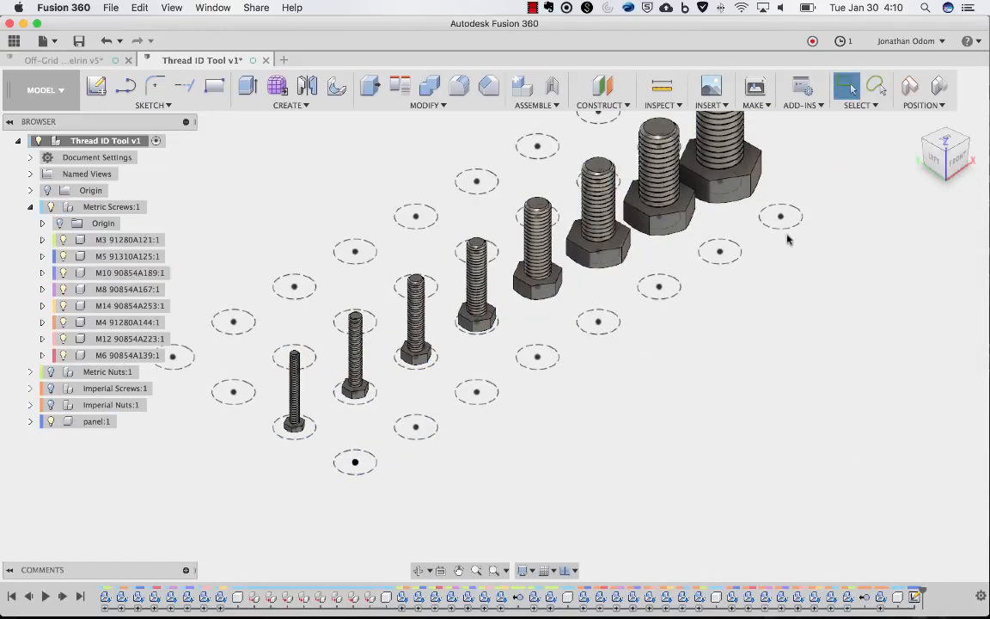
pyautogui.scroll(1, 790, 235)
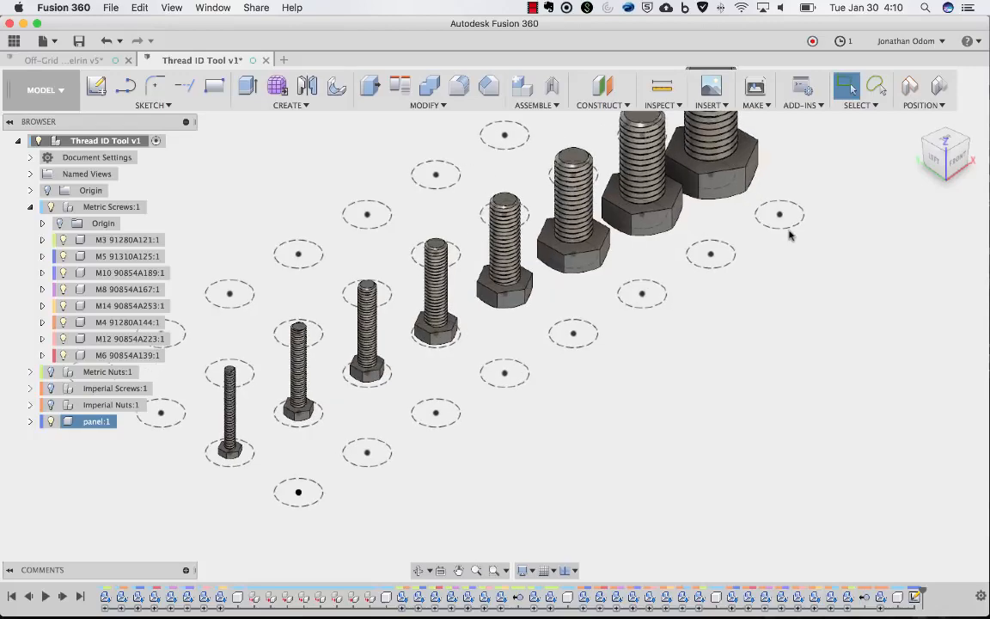
pyautogui.click(959, 161)
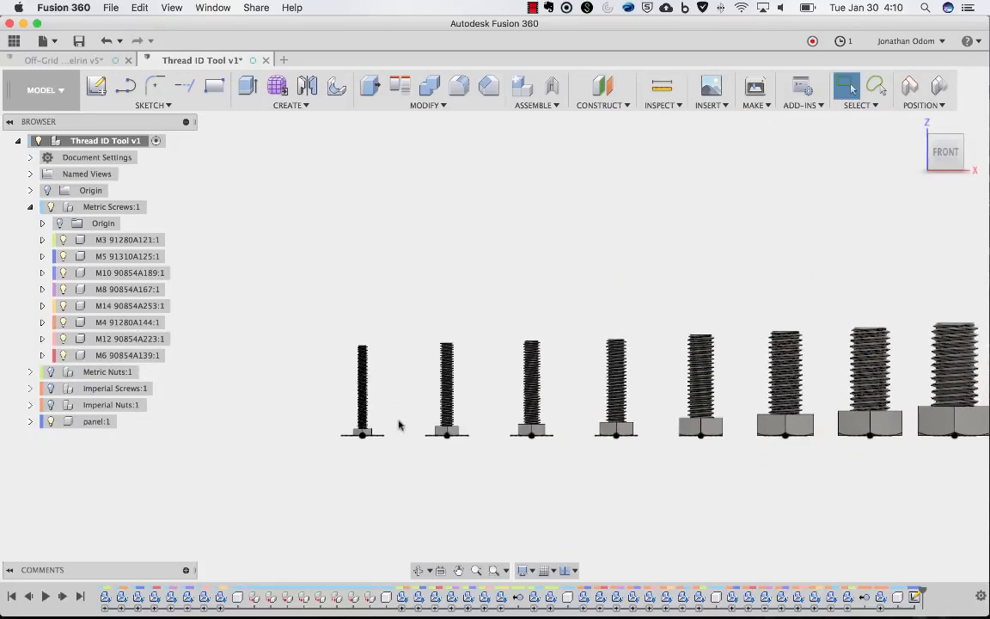
pyautogui.click(366, 434)
pyautogui.click(915, 122)
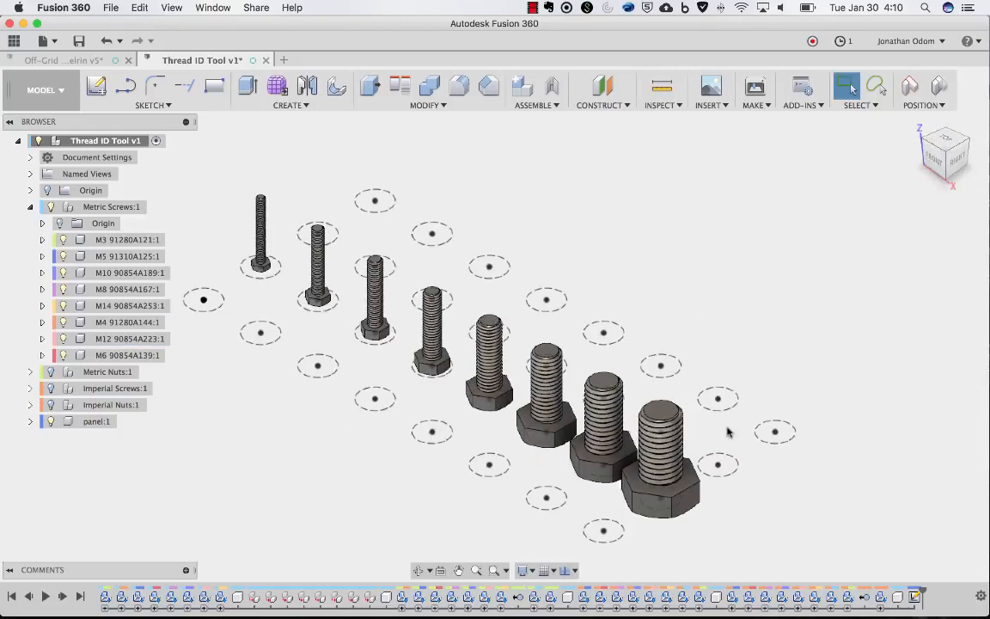
pyautogui.scroll(3, 730, 432)
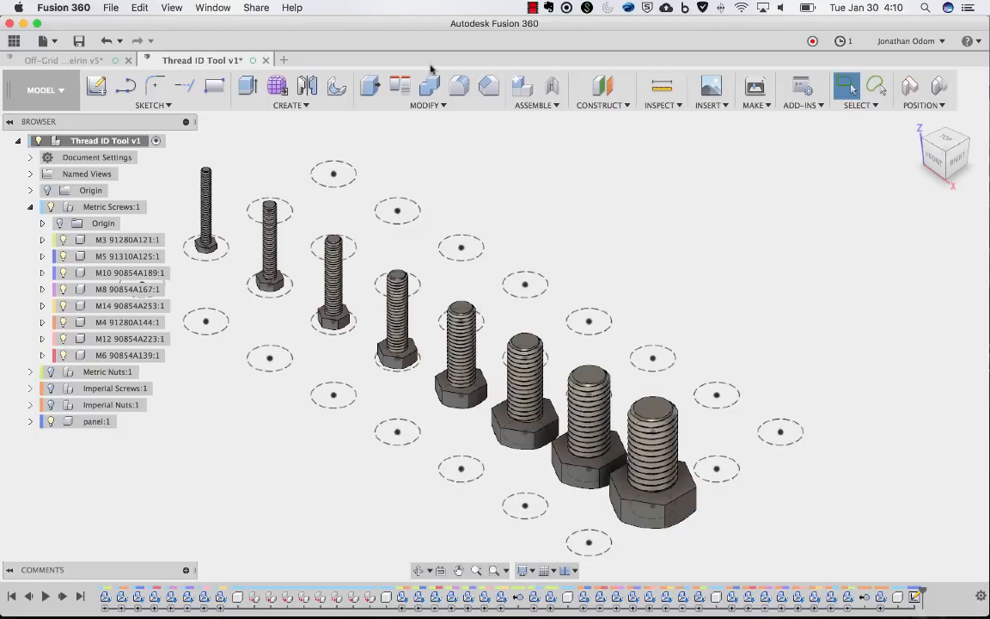
pyautogui.scroll(1, 631, 351)
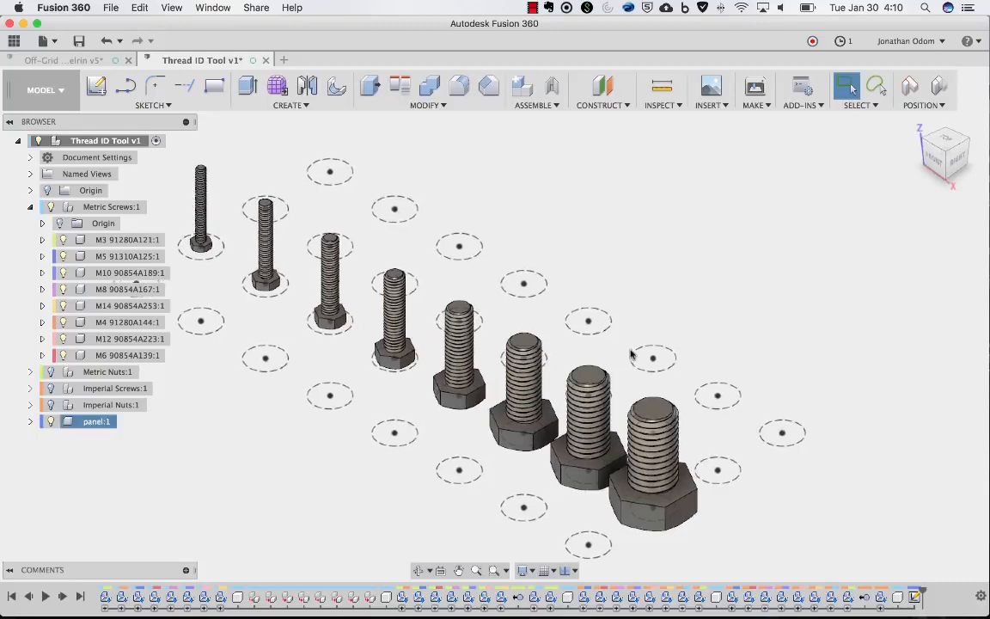
# Align the upper head faces of the M12 and M10 screws flush with the M14 screw's upper head face.
pyautogui.click(401, 86)
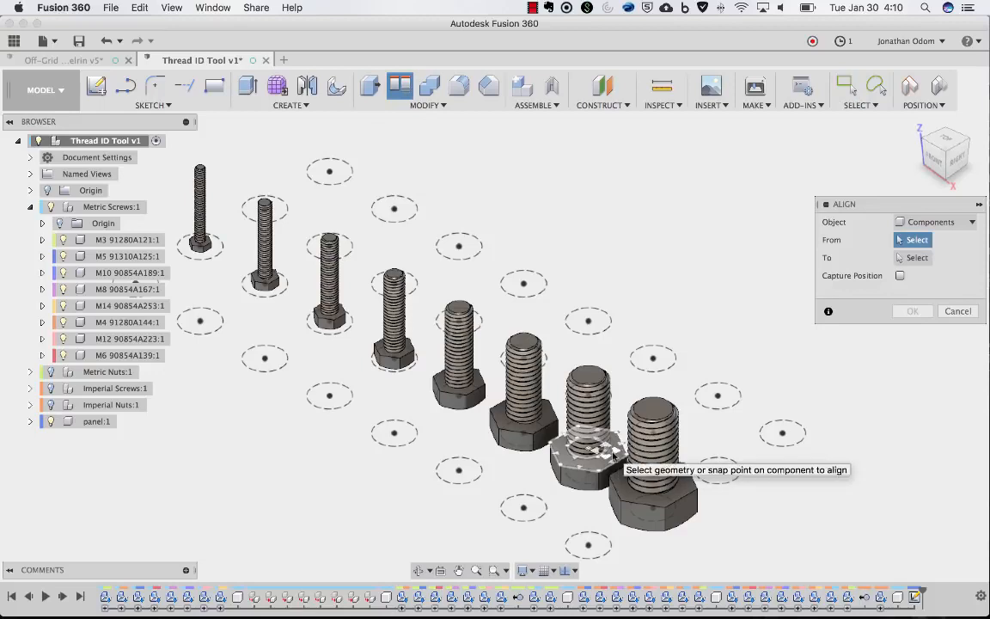
pyautogui.click(614, 453)
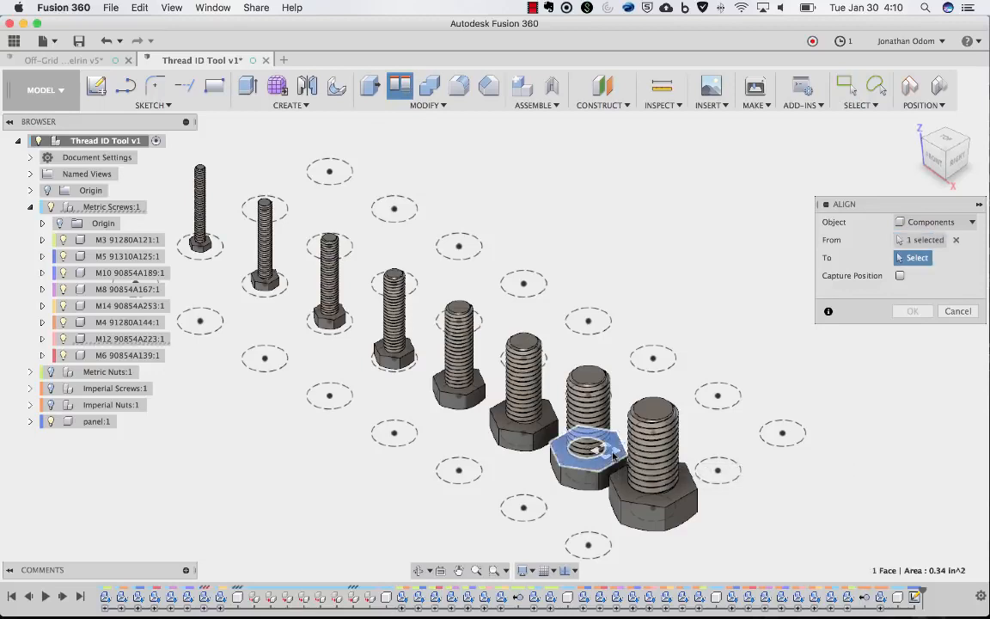
pyautogui.click(683, 490)
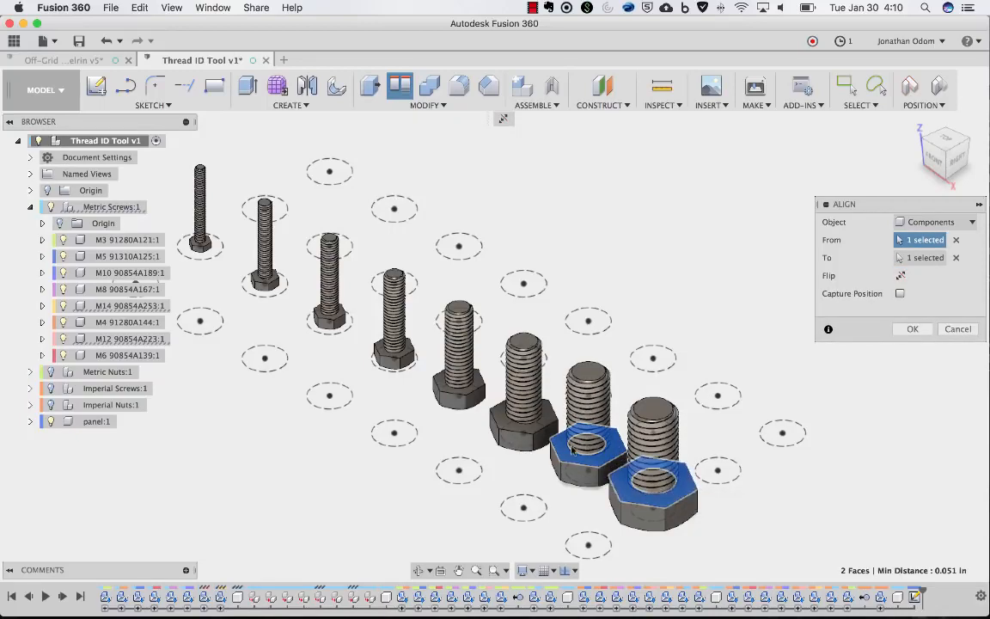
pyautogui.click(547, 418)
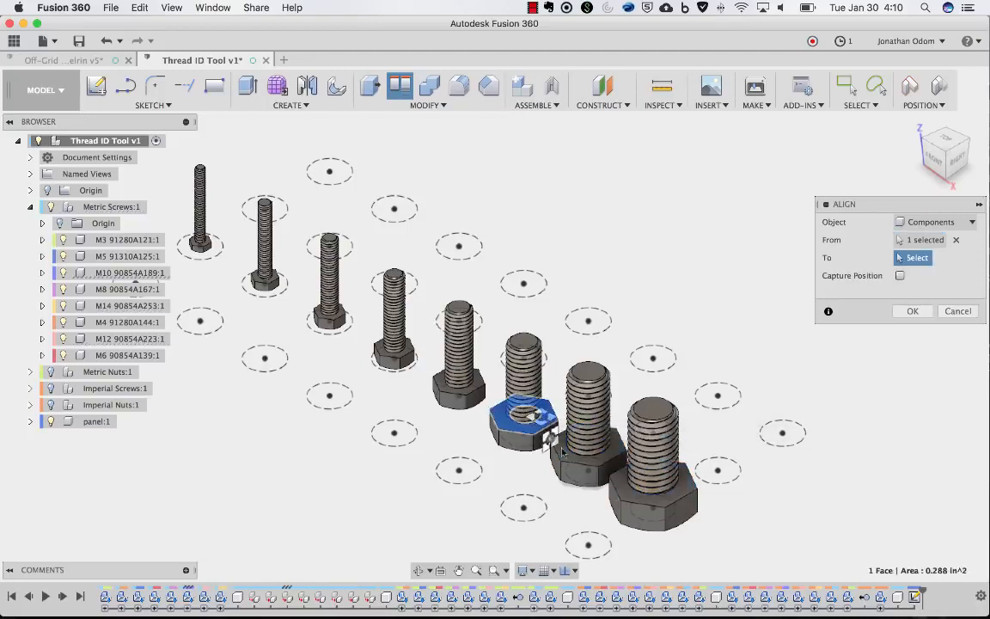
pyautogui.click(684, 488)
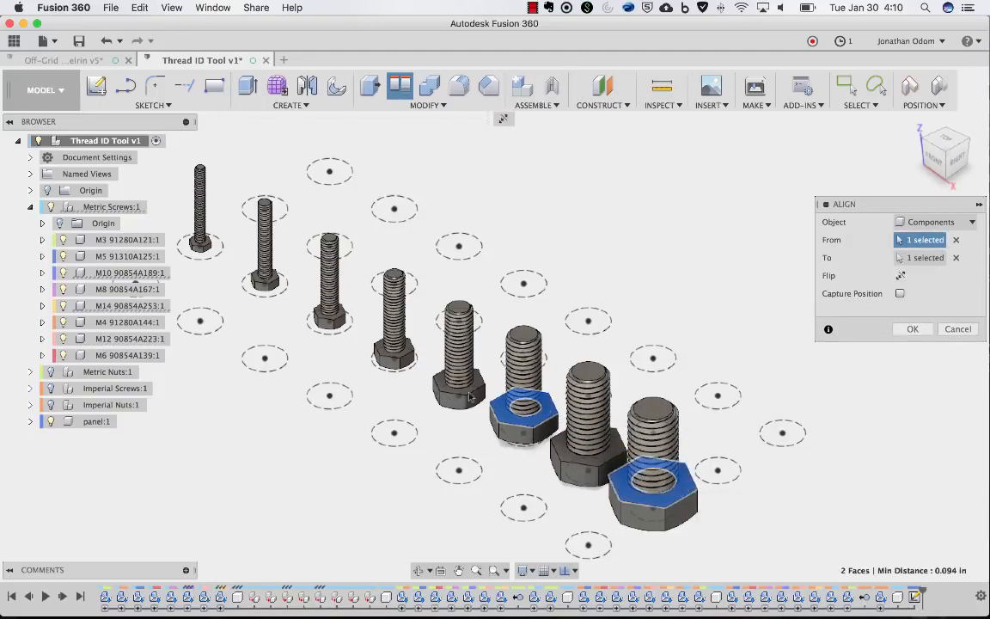
# Align the M8 screw's upper head face to the M14's, and the M6 screw's upper head face to the M8's.
pyautogui.click(484, 375)
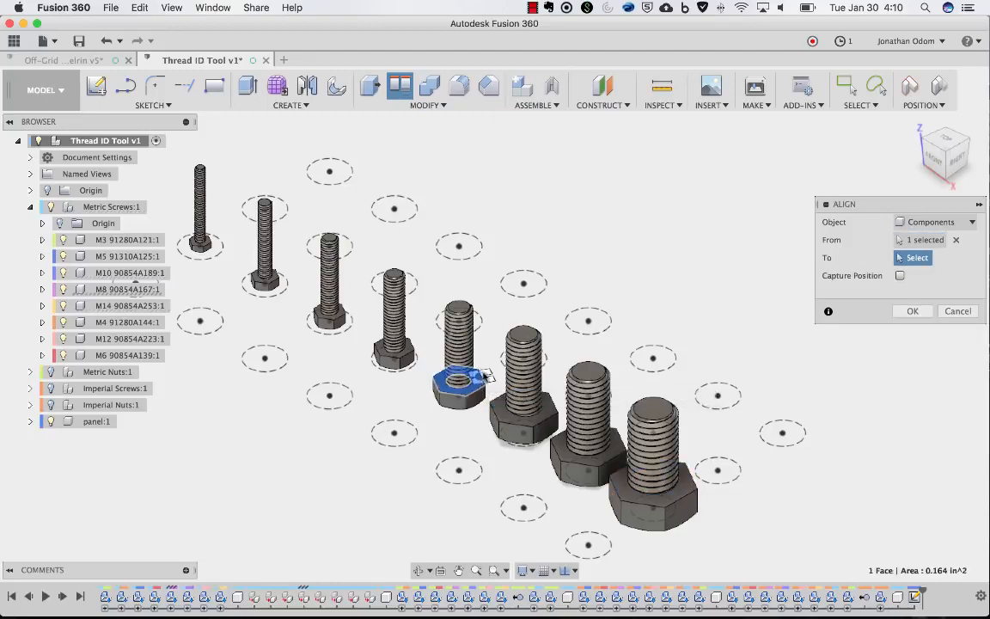
pyautogui.click(681, 487)
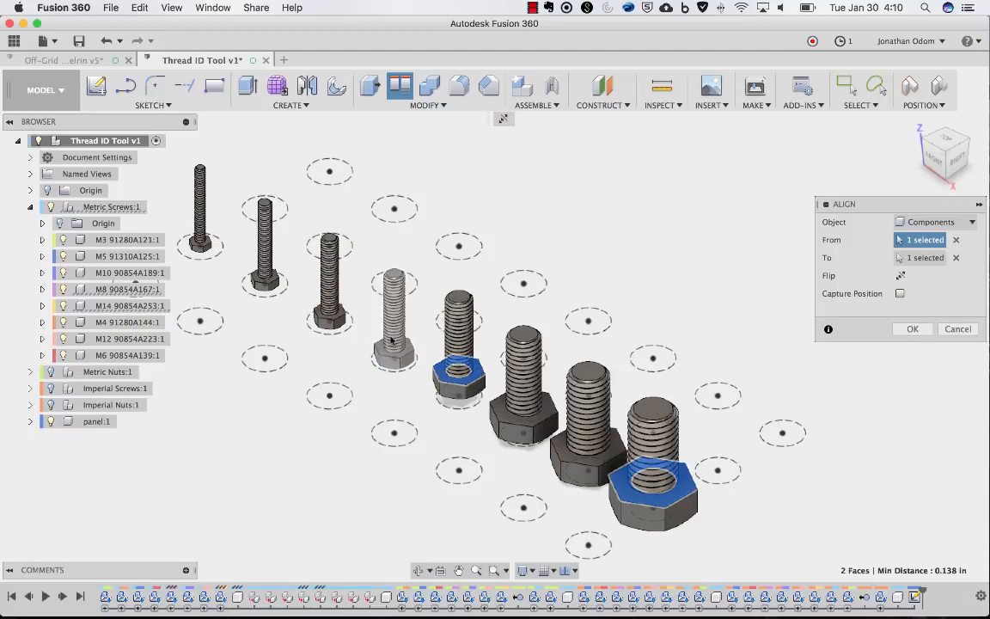
pyautogui.scroll(3, 391, 341)
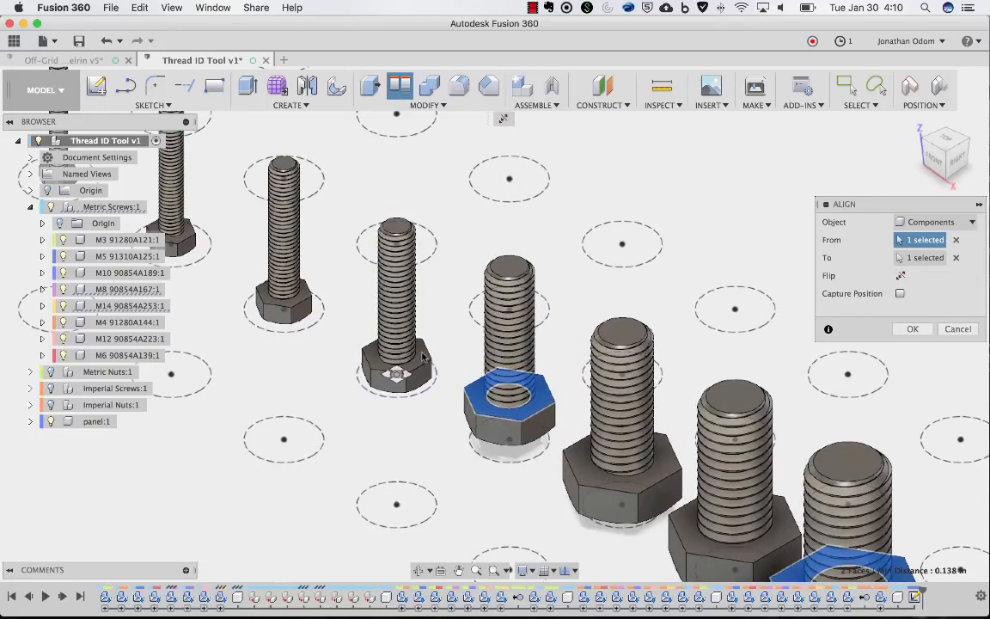
pyautogui.click(361, 349)
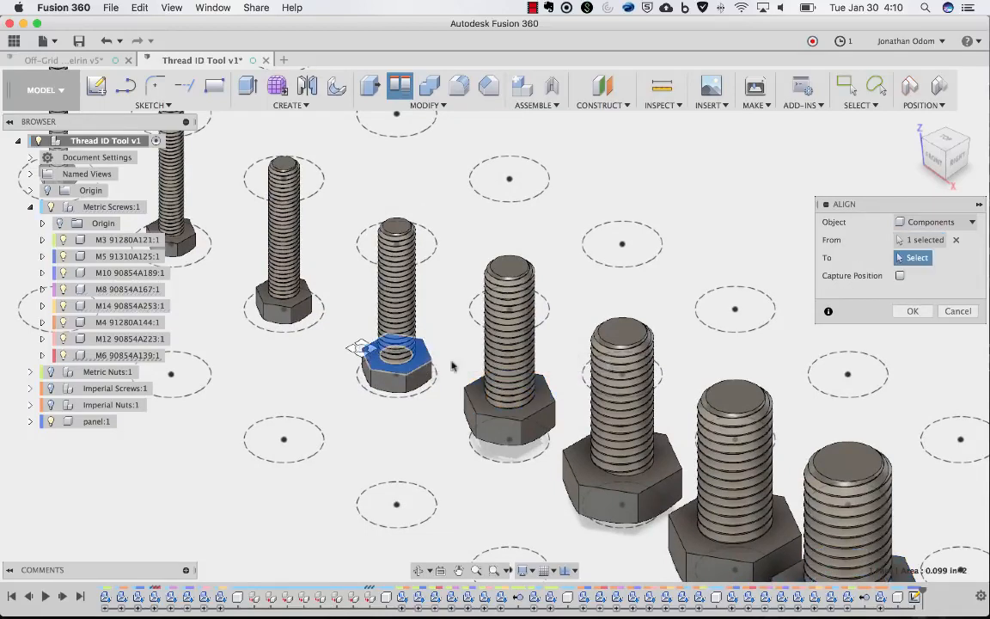
pyautogui.click(539, 400)
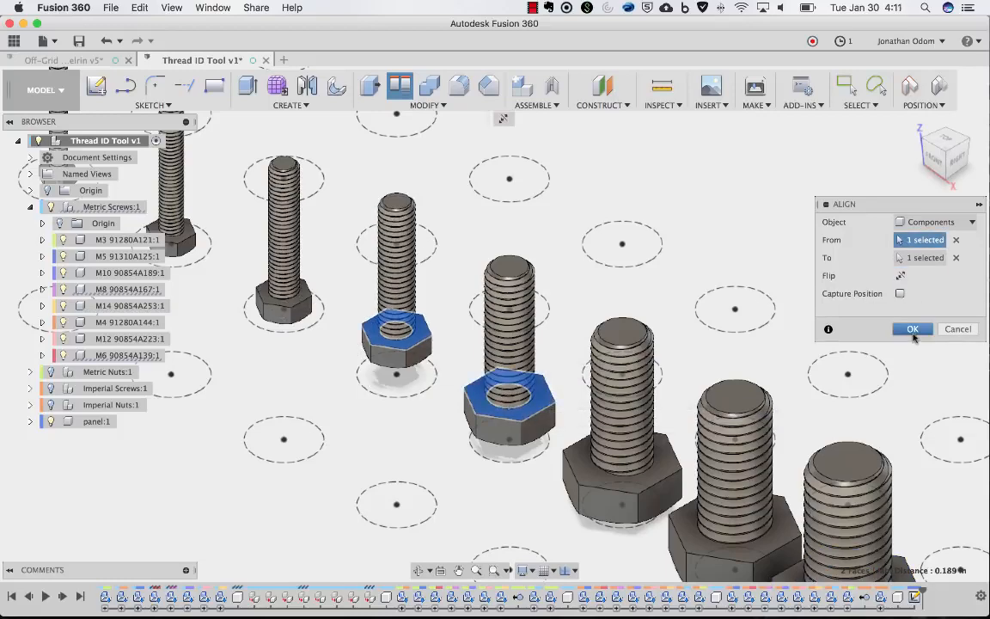
pyautogui.press('Return')
pyautogui.scroll(-5, 484, 304)
pyautogui.scroll(1, 484, 304)
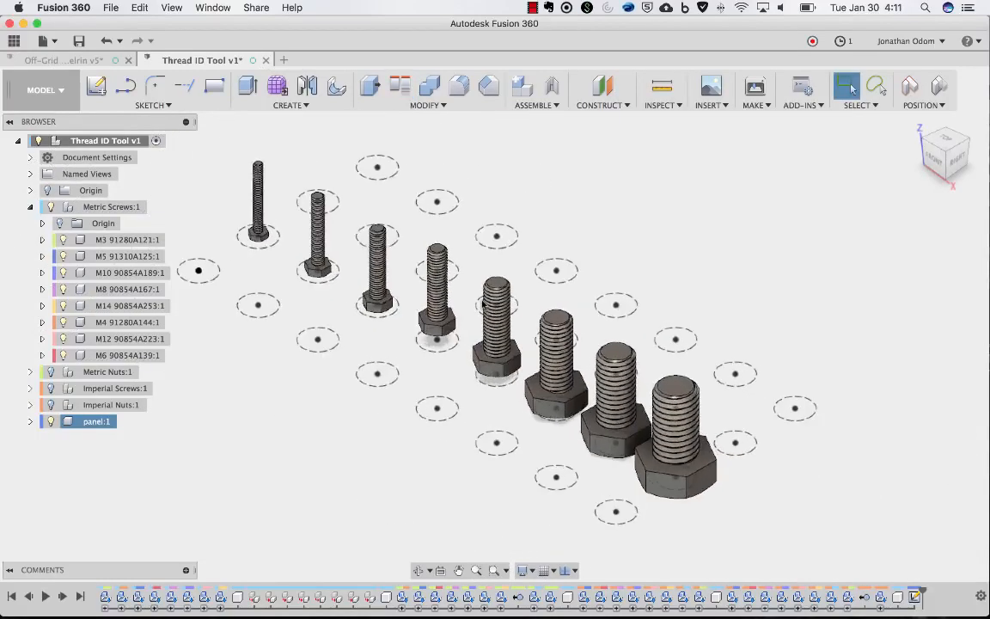
# Align the M5 screw's upper head face flush with the neighbouring M6 screw's upper head face.
pyautogui.click(934, 158)
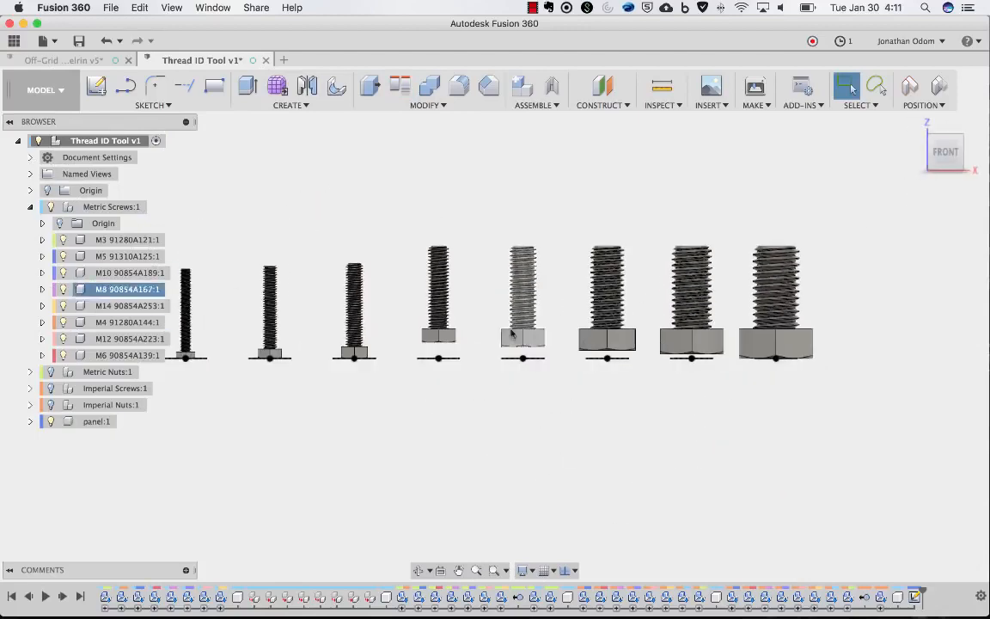
pyautogui.click(933, 139)
pyautogui.scroll(6, 386, 427)
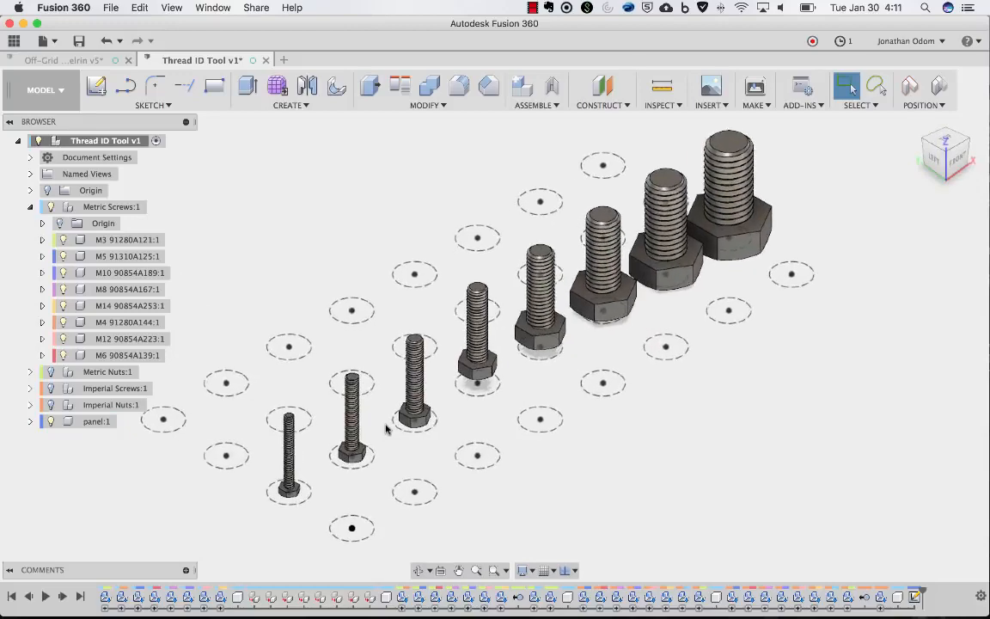
pyautogui.click(399, 85)
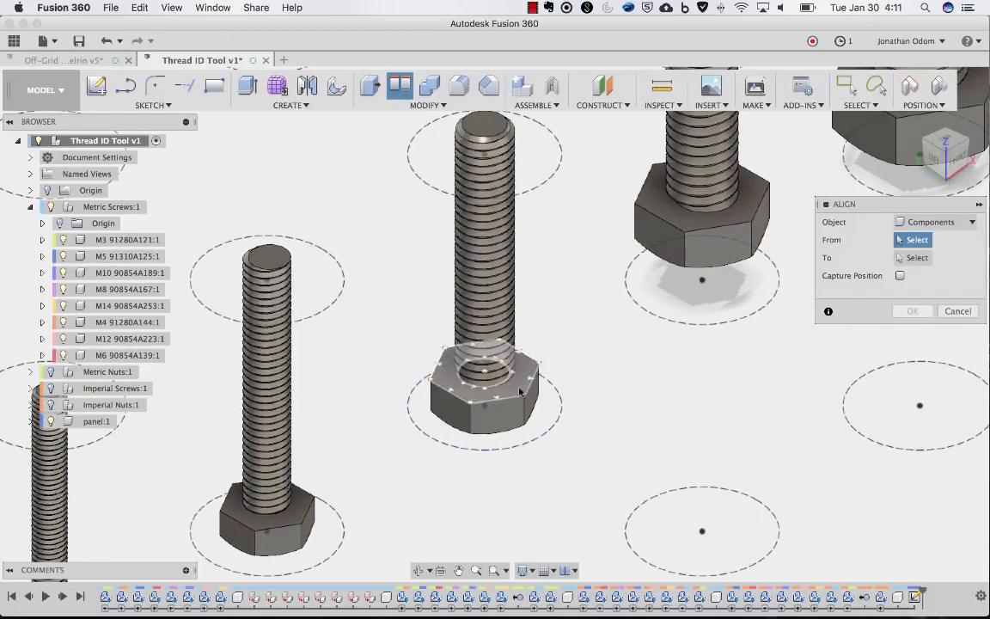
pyautogui.click(521, 361)
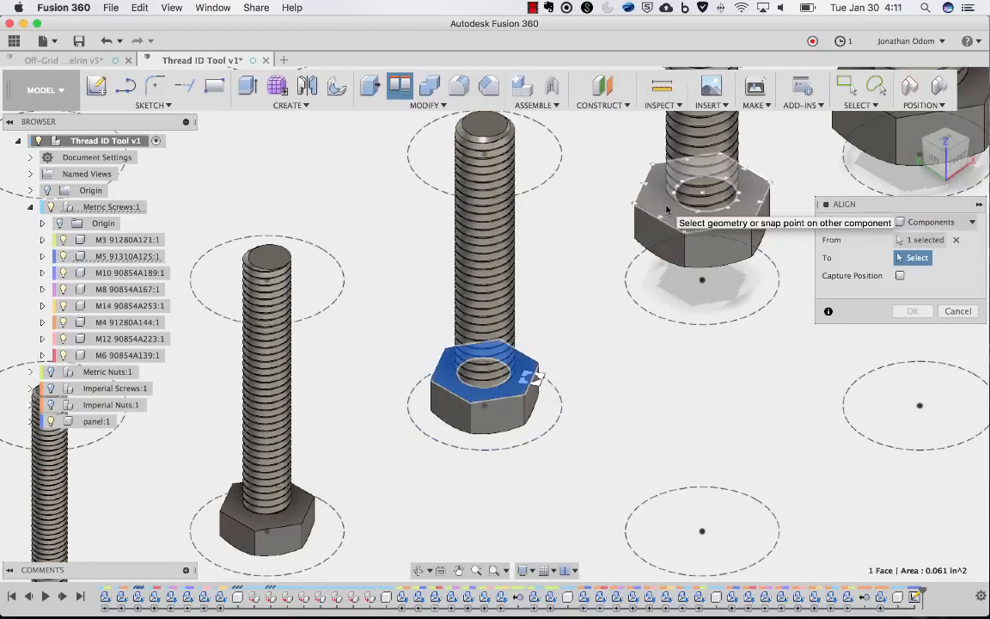
pyautogui.click(665, 208)
pyautogui.press('Return')
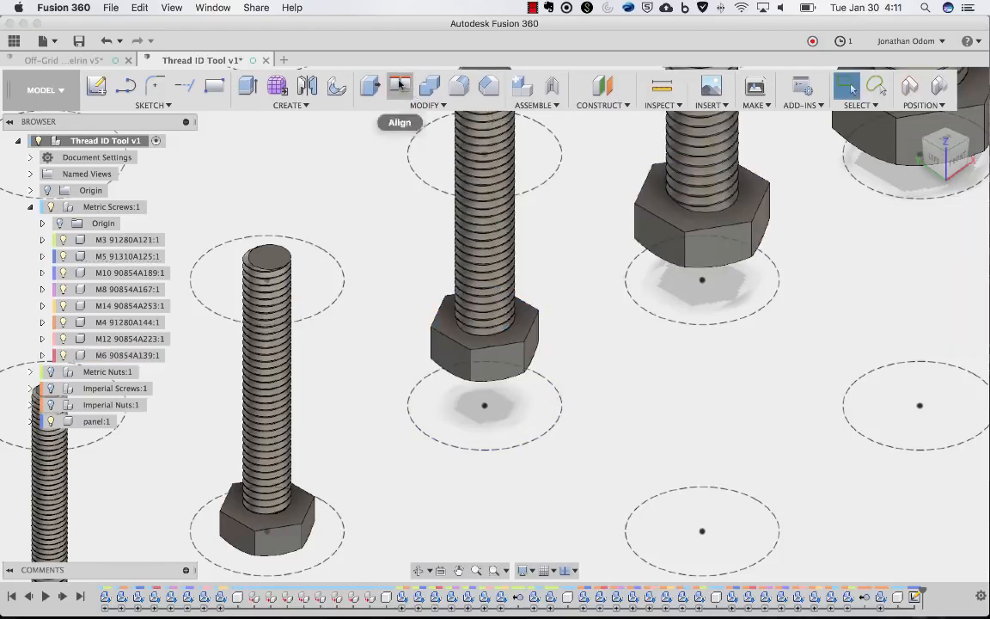
# Align the M4 screw's upper head face flush with the neighbouring M5 screw's upper head face.
pyautogui.click(399, 85)
pyautogui.click(300, 509)
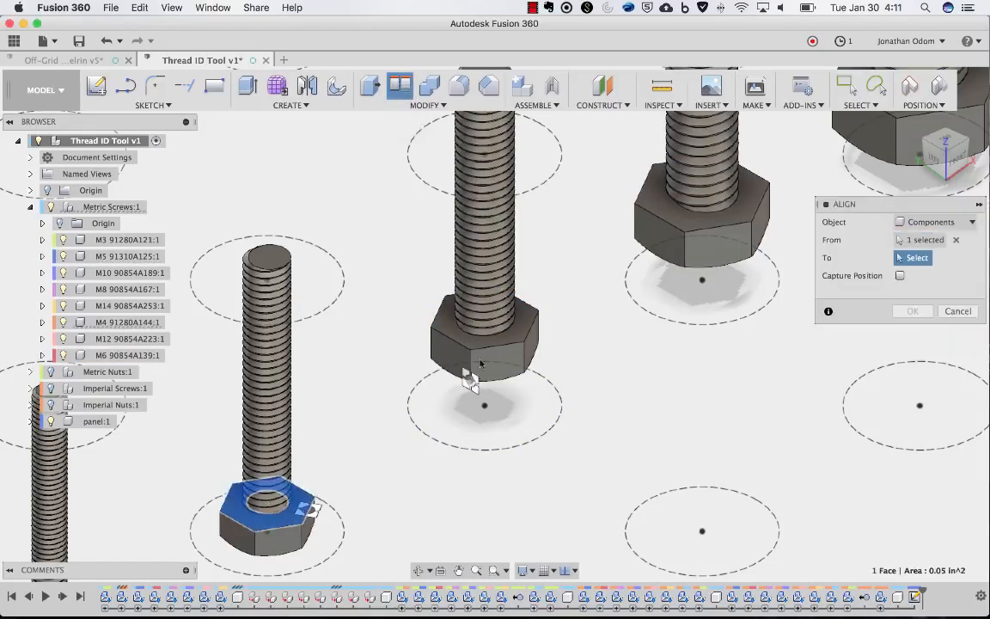
pyautogui.click(523, 320)
# Align the M3 screw's upper head face flush with the M8 screw's upper head face.
pyautogui.scroll(-3, 524, 320)
pyautogui.scroll(-3, 524, 320)
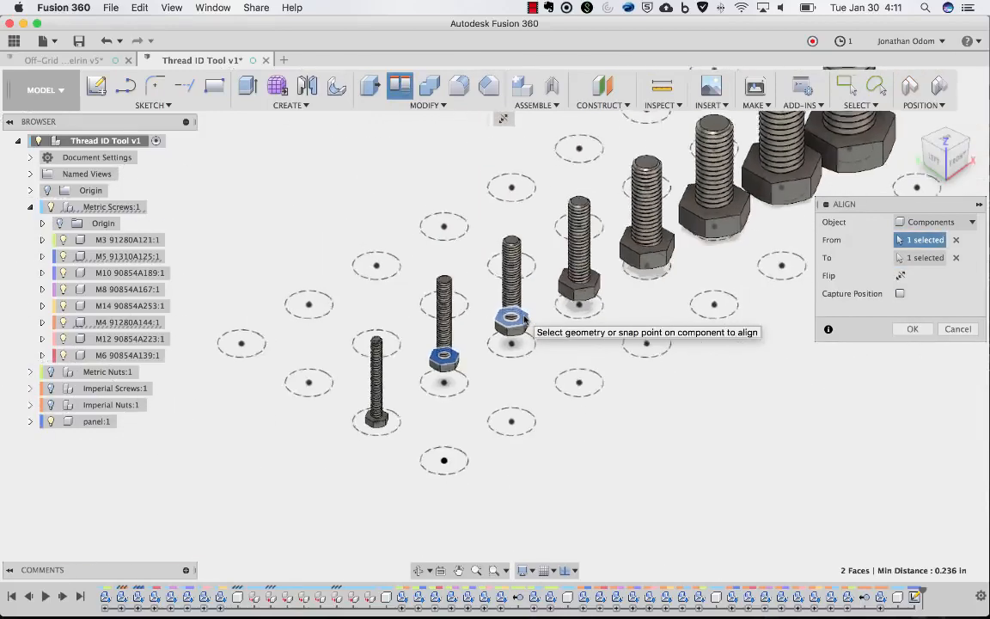
pyautogui.scroll(2, 524, 320)
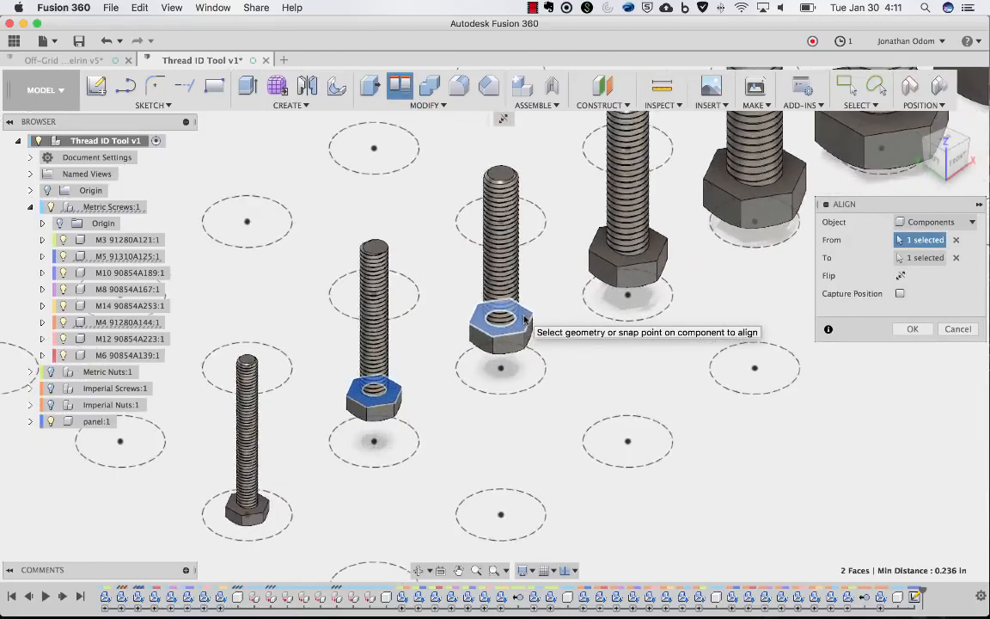
pyautogui.click(247, 507)
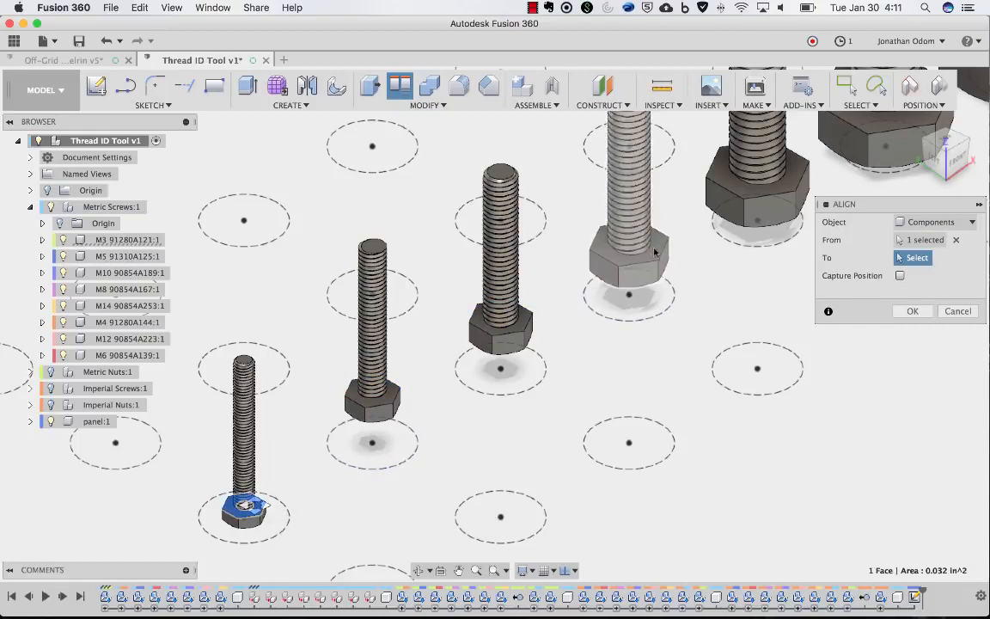
pyautogui.click(736, 187)
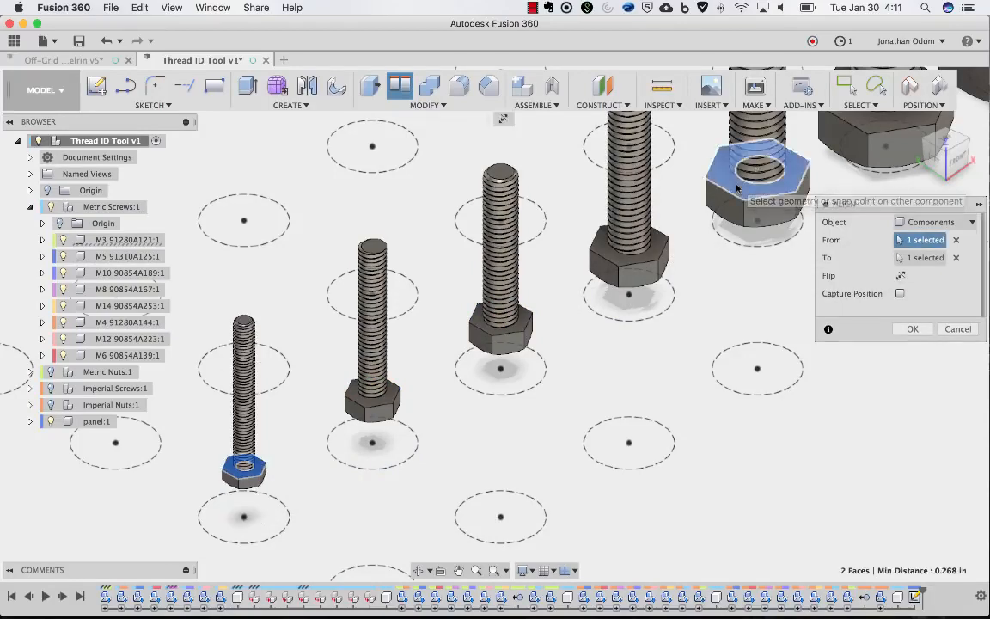
pyautogui.click(911, 329)
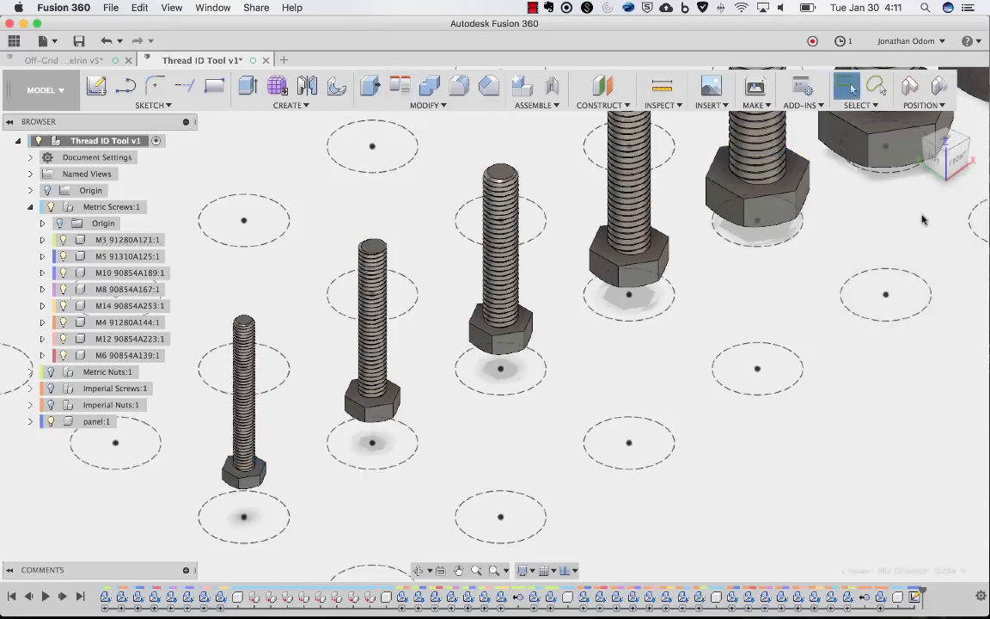
# Collapse the Metric Screws component and show the Metric Nuts component.
pyautogui.click(958, 159)
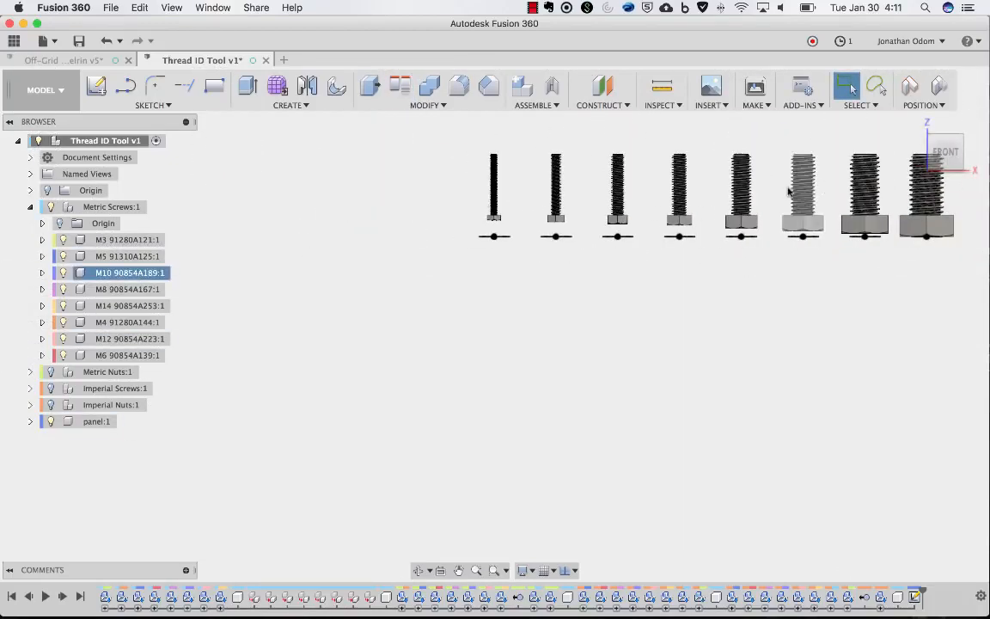
pyautogui.click(916, 126)
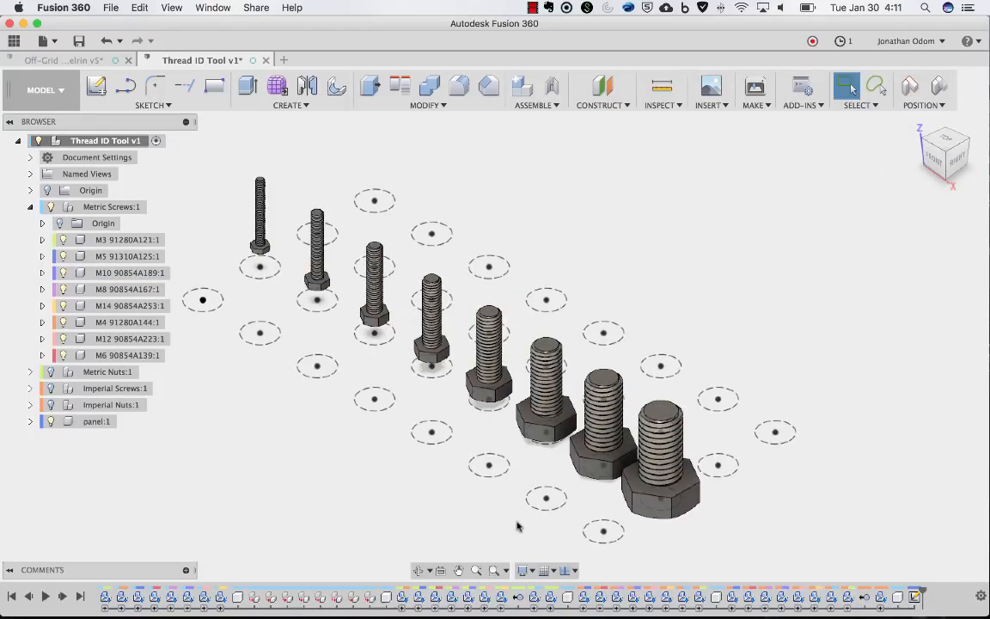
pyautogui.click(30, 208)
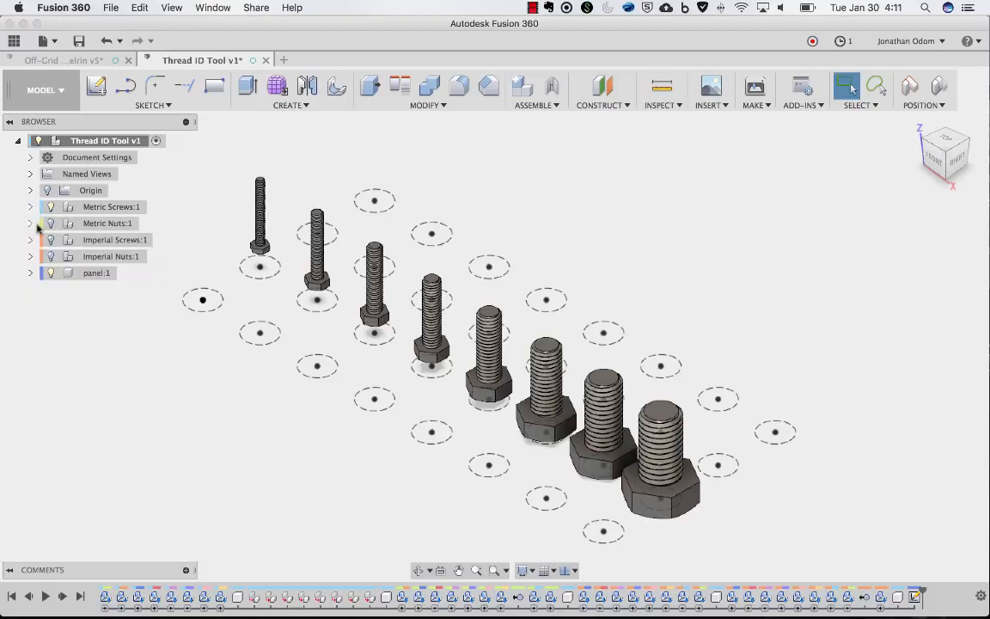
pyautogui.click(49, 223)
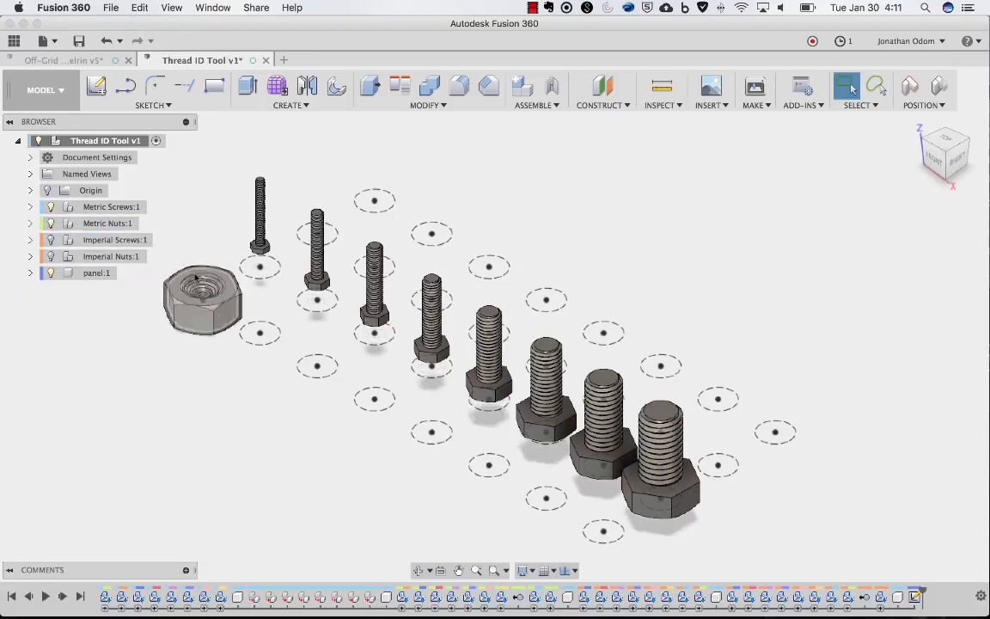
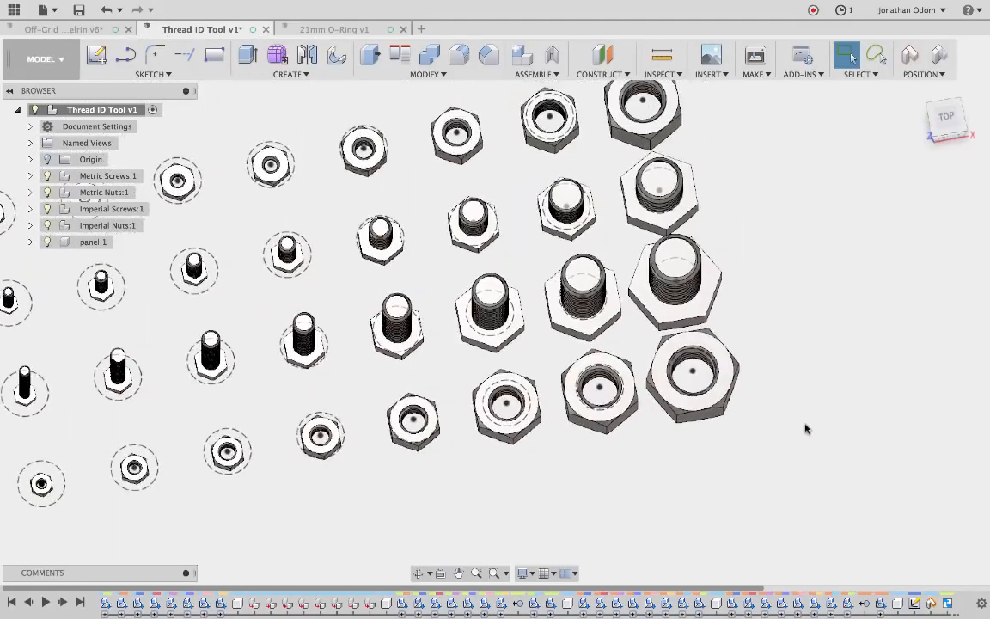
# Create and activate a new empty component named Lid under the Thread ID Tool assembly.
pyautogui.click(945, 118)
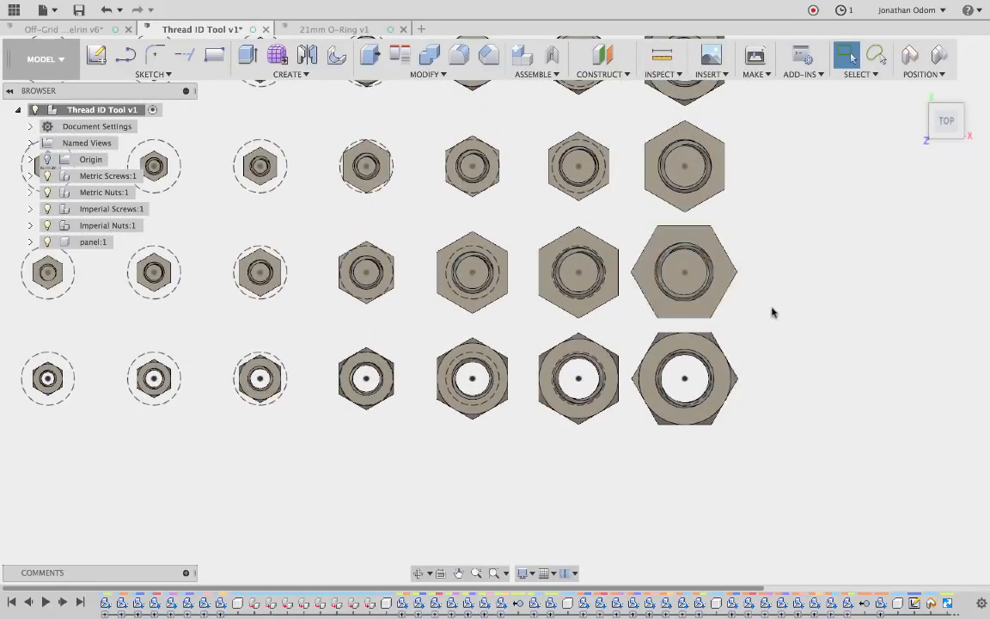
pyautogui.scroll(3, 781, 238)
pyautogui.scroll(-3, 775, 226)
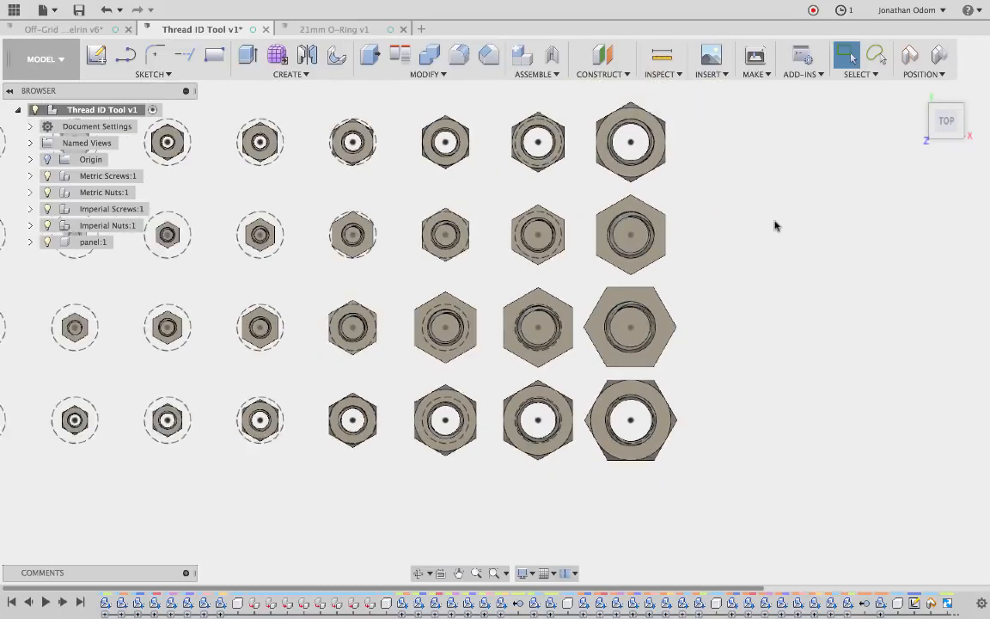
pyautogui.scroll(-4, 777, 334)
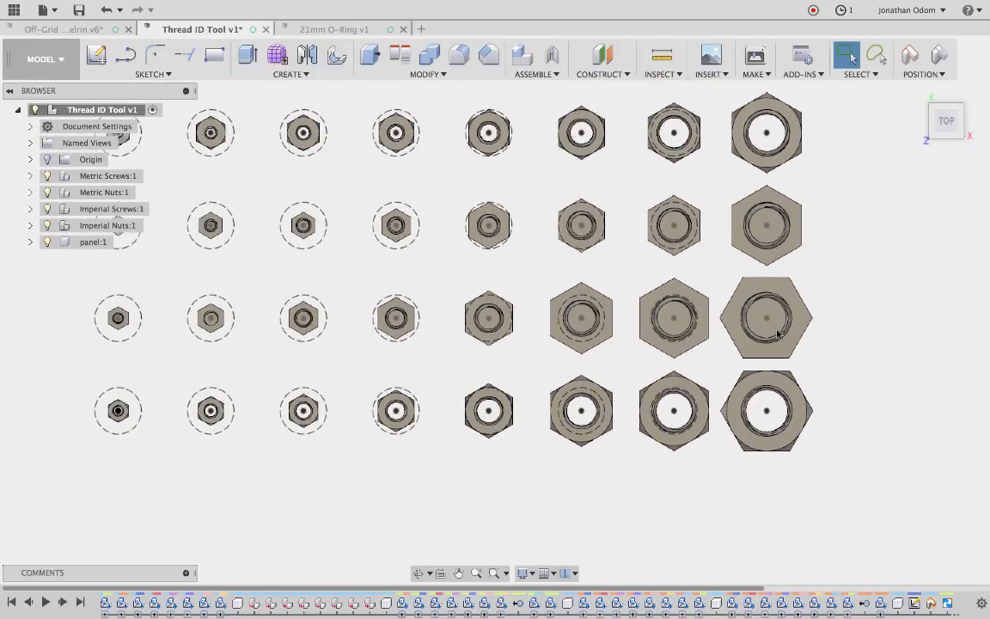
pyautogui.scroll(3, 777, 335)
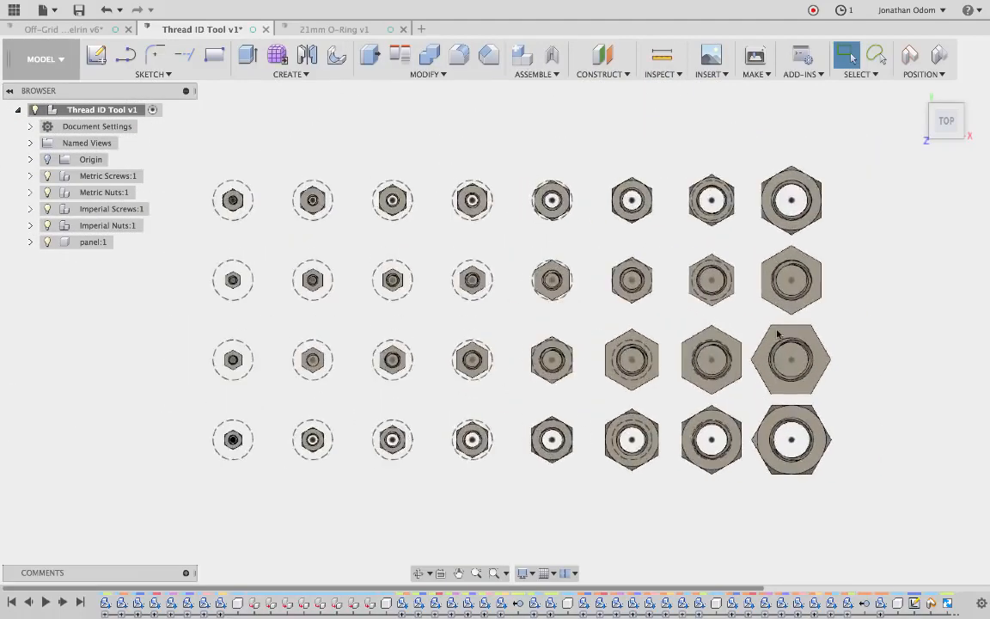
pyautogui.hscroll(3, 866, 204)
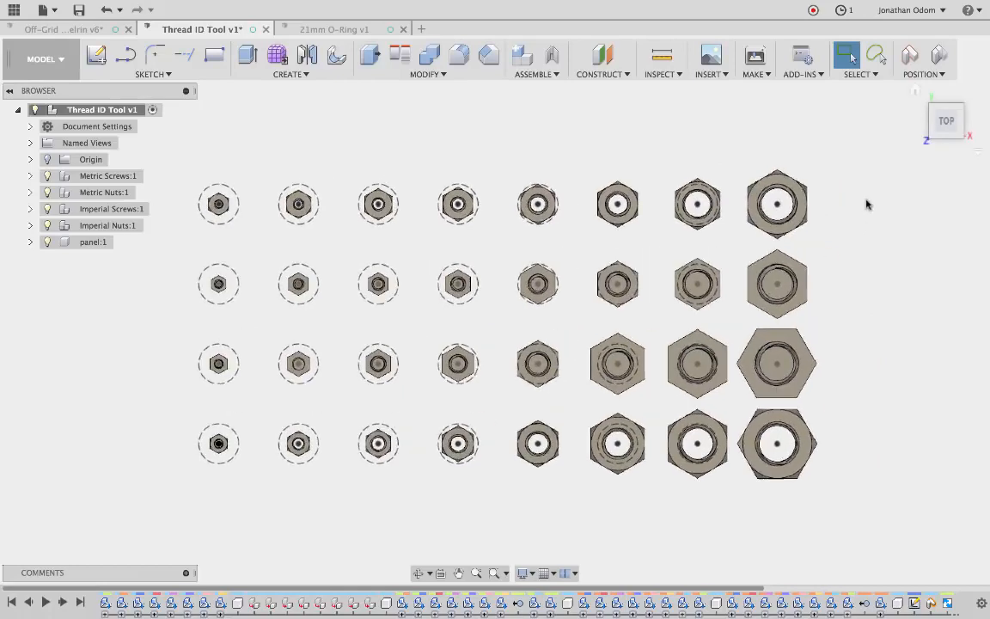
pyautogui.hscroll(-2, 462, 167)
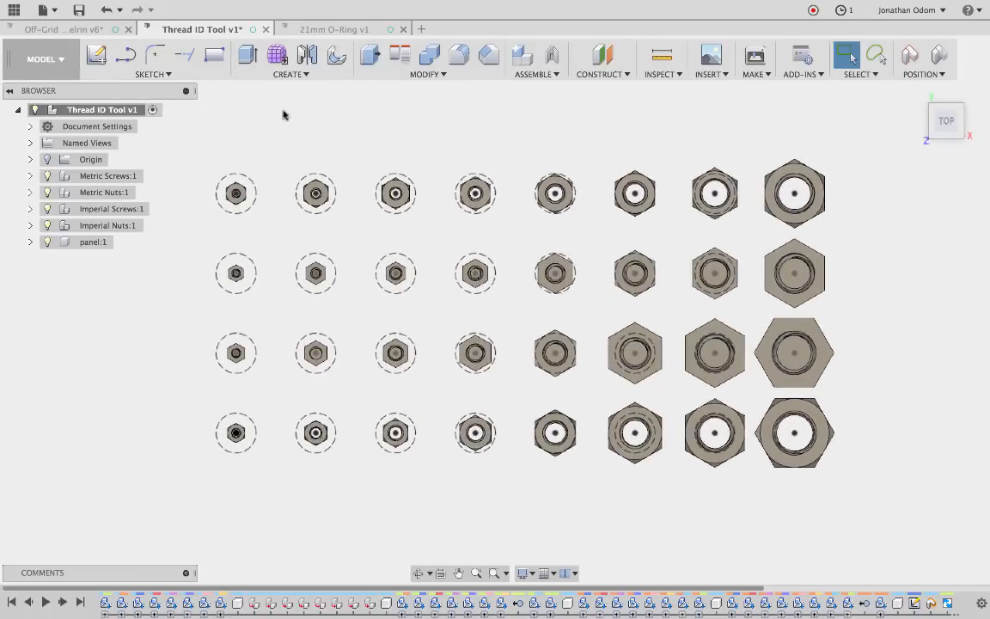
pyautogui.click(522, 55)
pyautogui.click(878, 228)
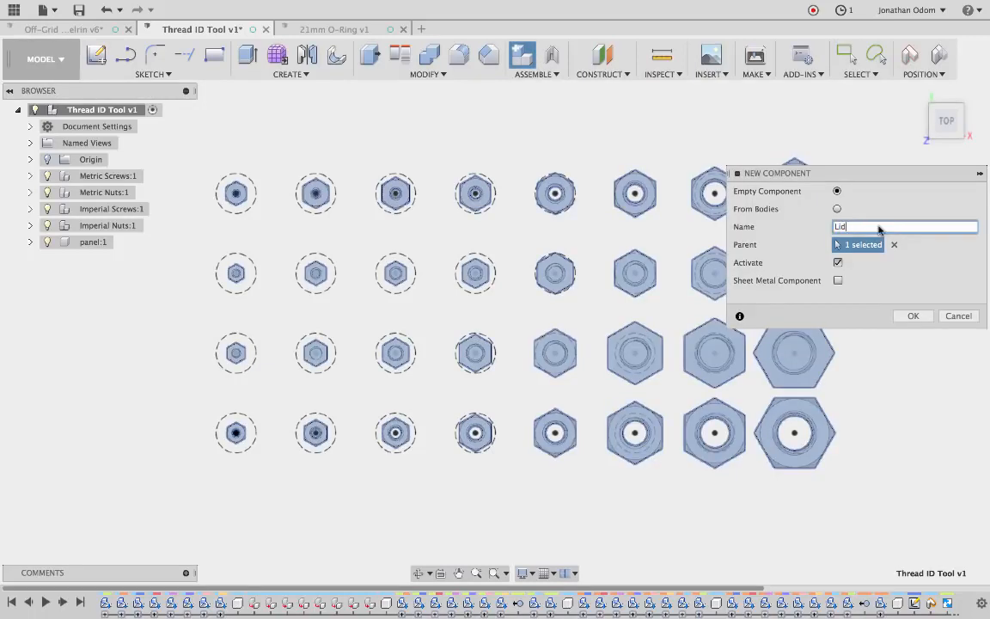
pyautogui.write('Lid')
pyautogui.press('Return')
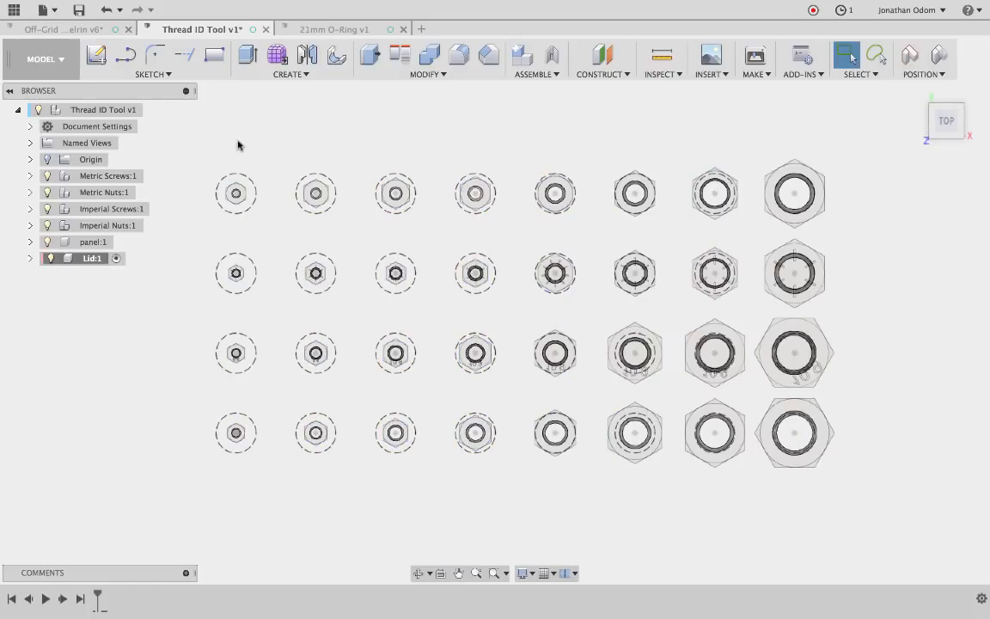
# Create a new sketch for the Lid component on the XY plane.
pyautogui.click(95, 55)
pyautogui.click(258, 370)
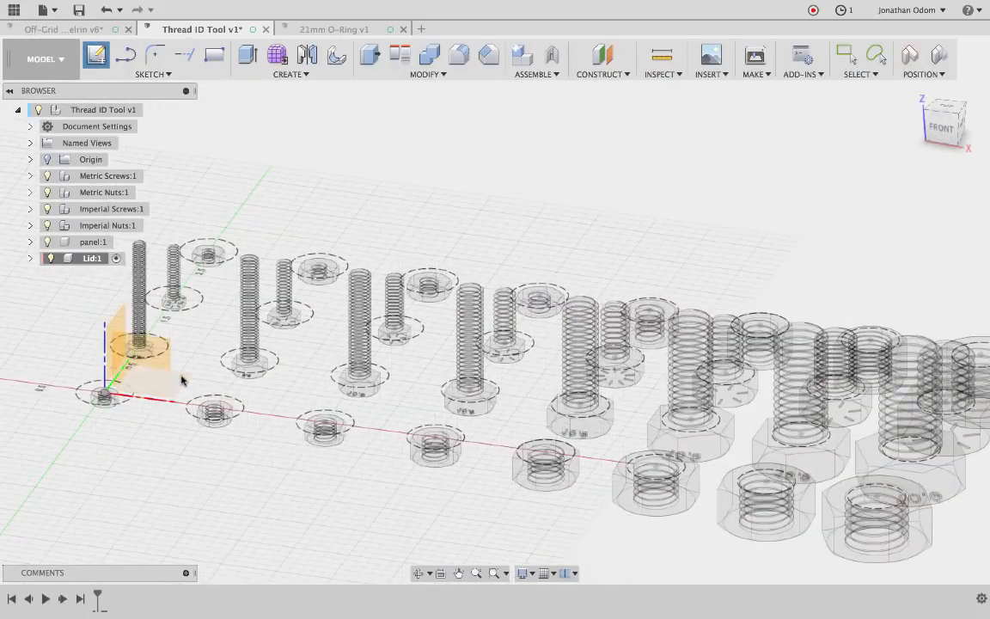
pyautogui.click(194, 369)
pyautogui.click(481, 316)
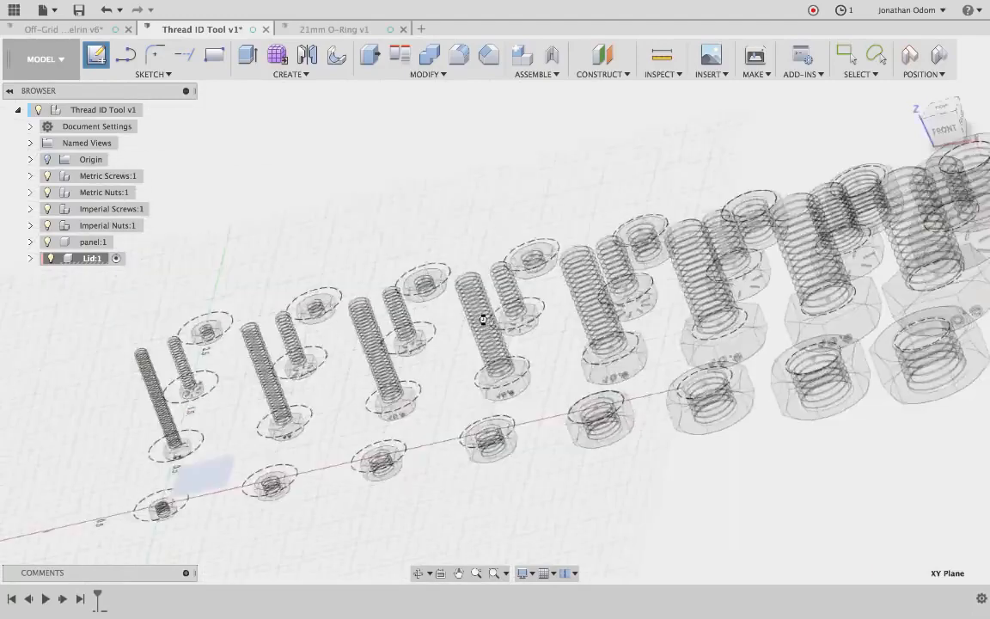
pyautogui.scroll(5, 622, 251)
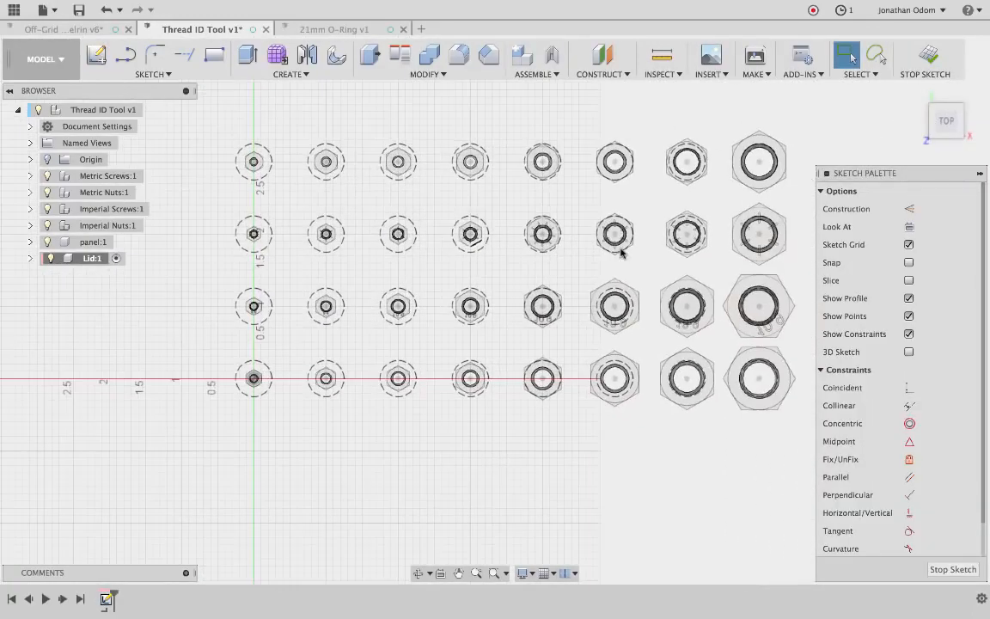
# Examine the layout of screws and nuts on the circle grid from above in the sketch.
pyautogui.scroll(5, 623, 253)
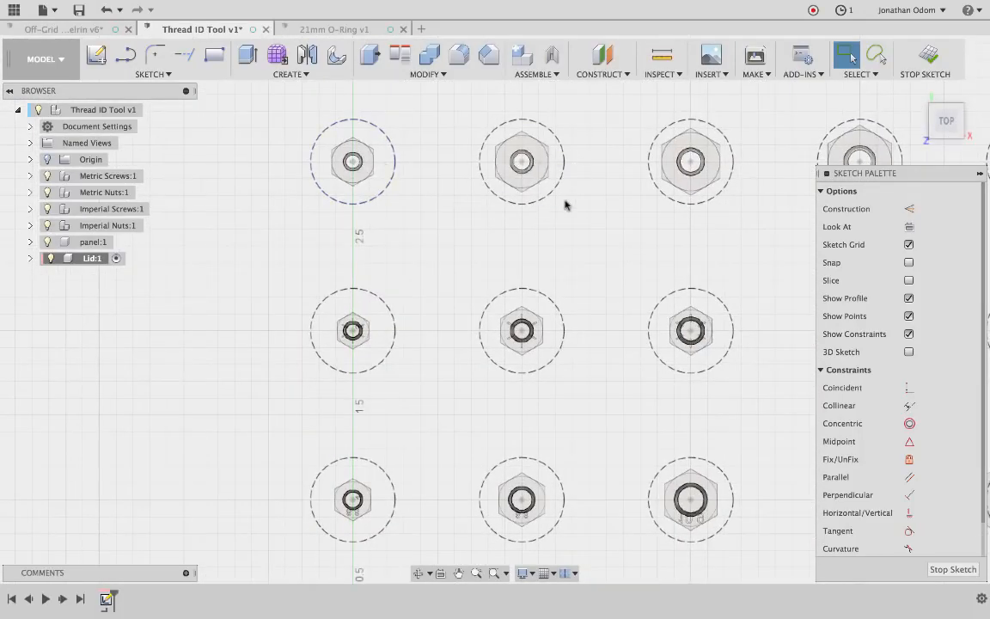
pyautogui.scroll(5, 565, 203)
pyautogui.scroll(-5, 566, 204)
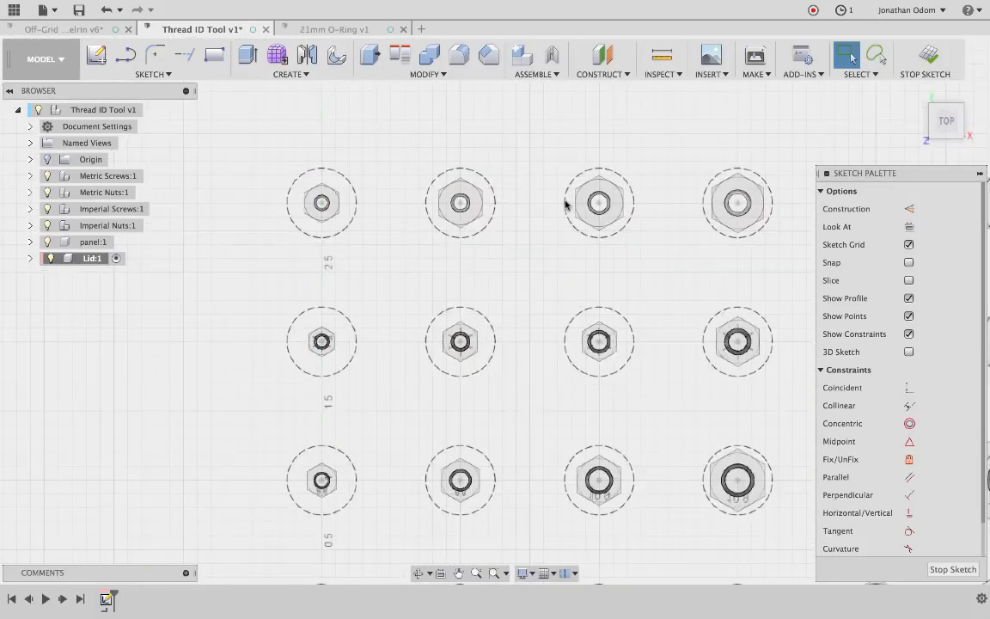
pyautogui.scroll(3, 567, 198)
pyautogui.scroll(-5, 568, 195)
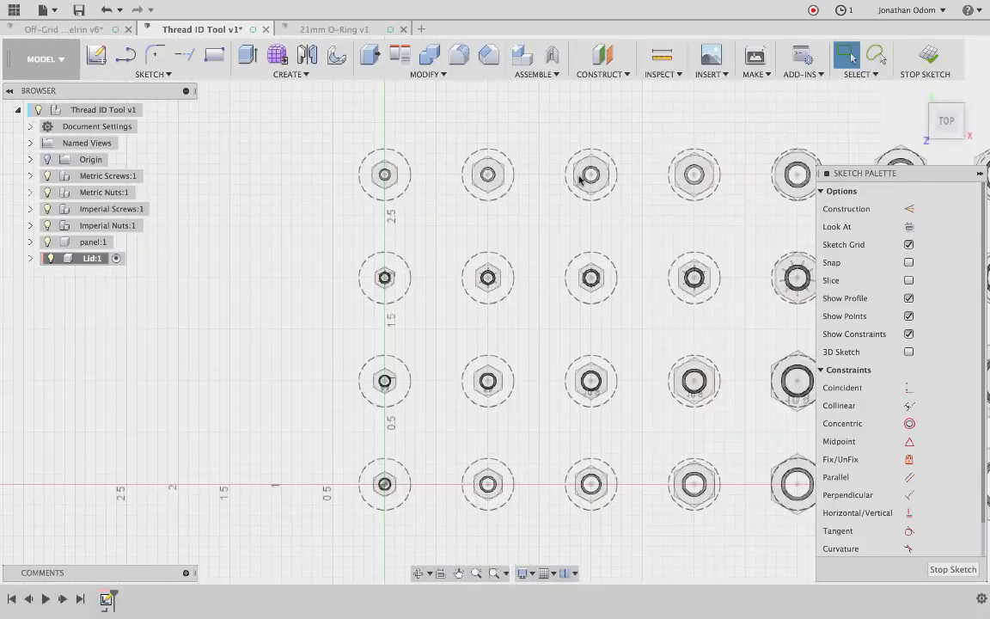
pyautogui.hscroll(3, 530, 167)
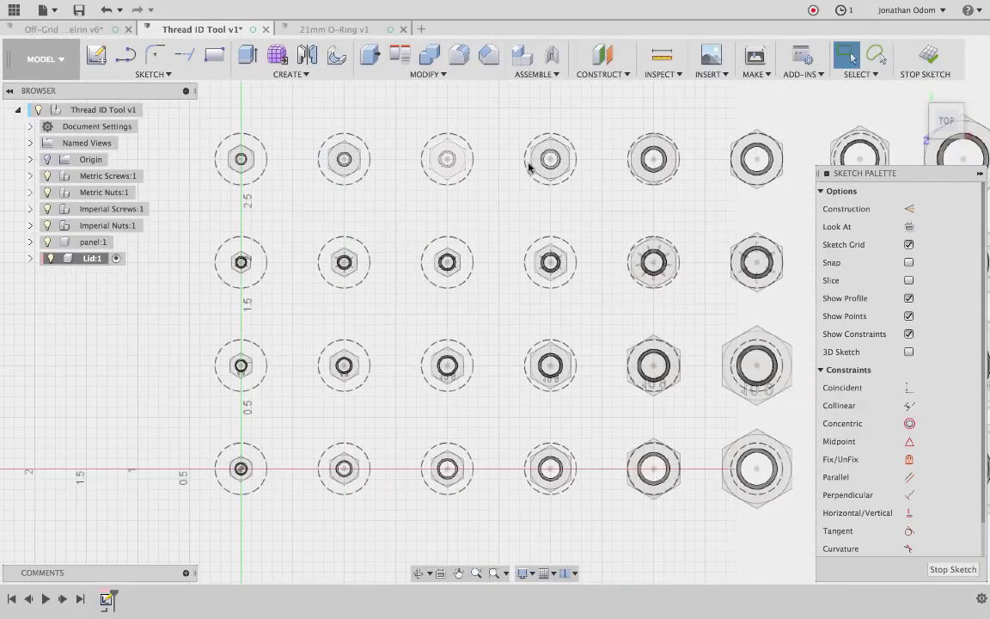
pyautogui.scroll(-2, 530, 168)
pyautogui.hscroll(2, 531, 167)
pyautogui.hscroll(3, 302, 135)
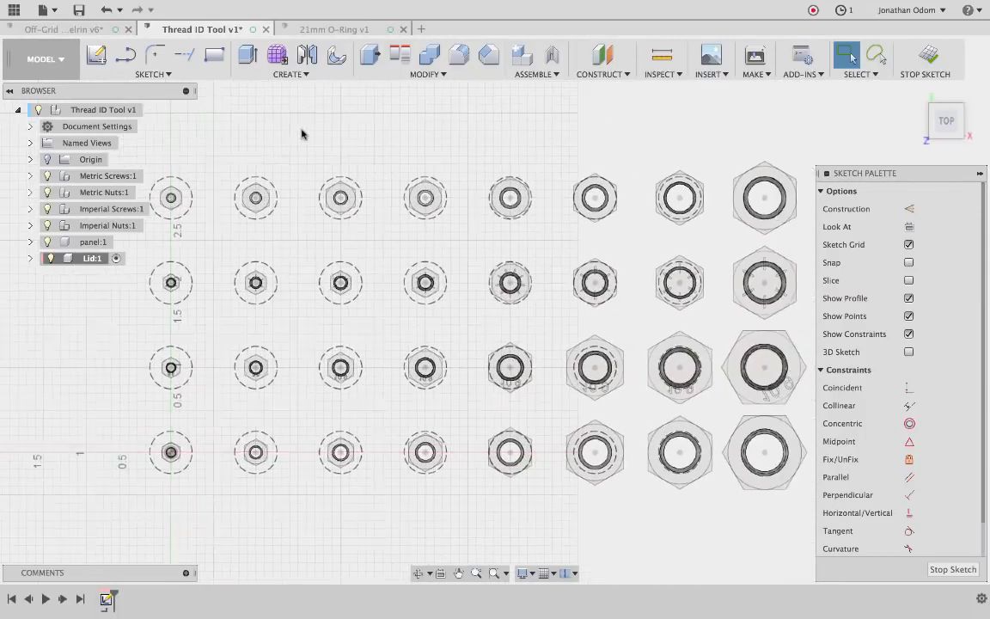
pyautogui.hscroll(-3, 303, 135)
pyautogui.hscroll(-2, 302, 133)
pyautogui.scroll(-1, 302, 133)
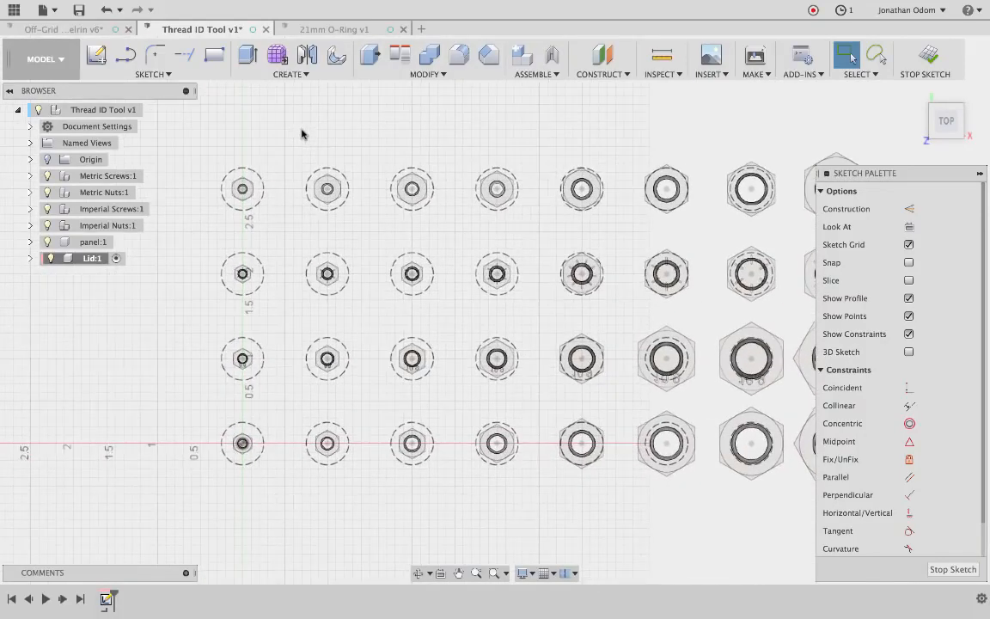
pyautogui.scroll(5, 302, 133)
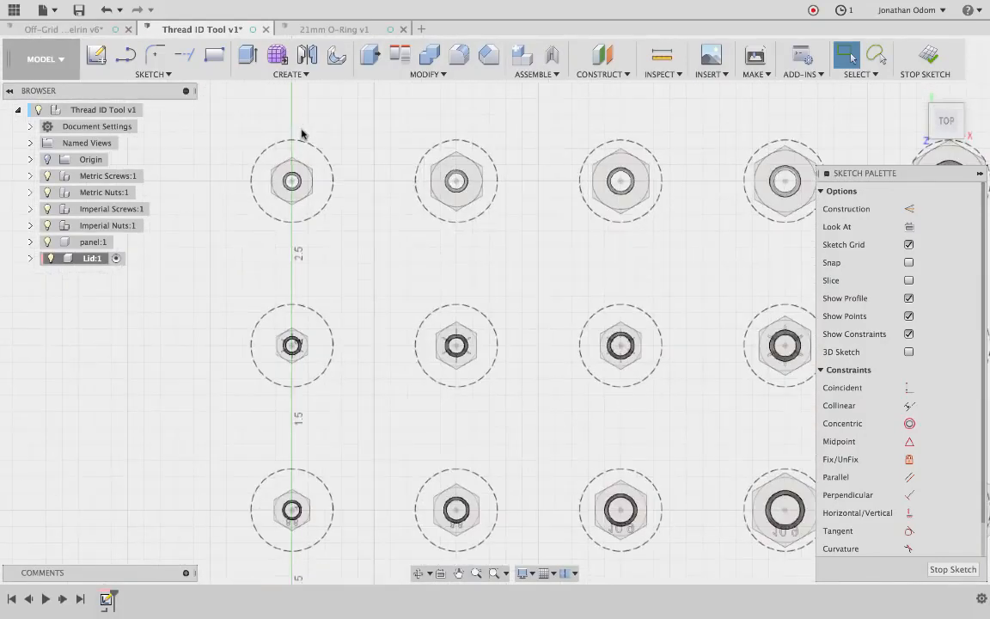
pyautogui.press('c')
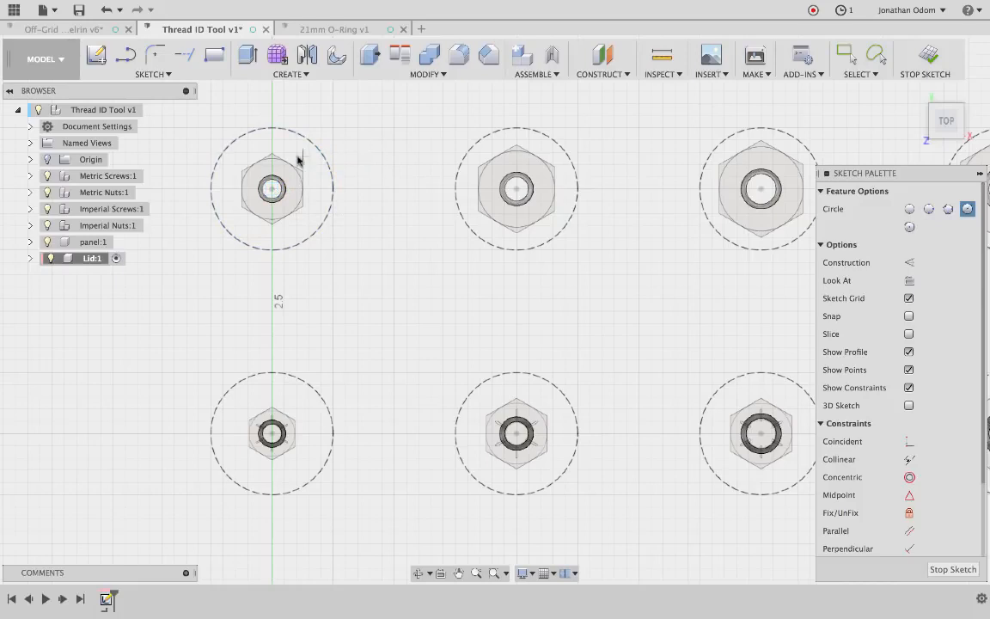
pyautogui.press('Escape')
pyautogui.scroll(2, 353, 210)
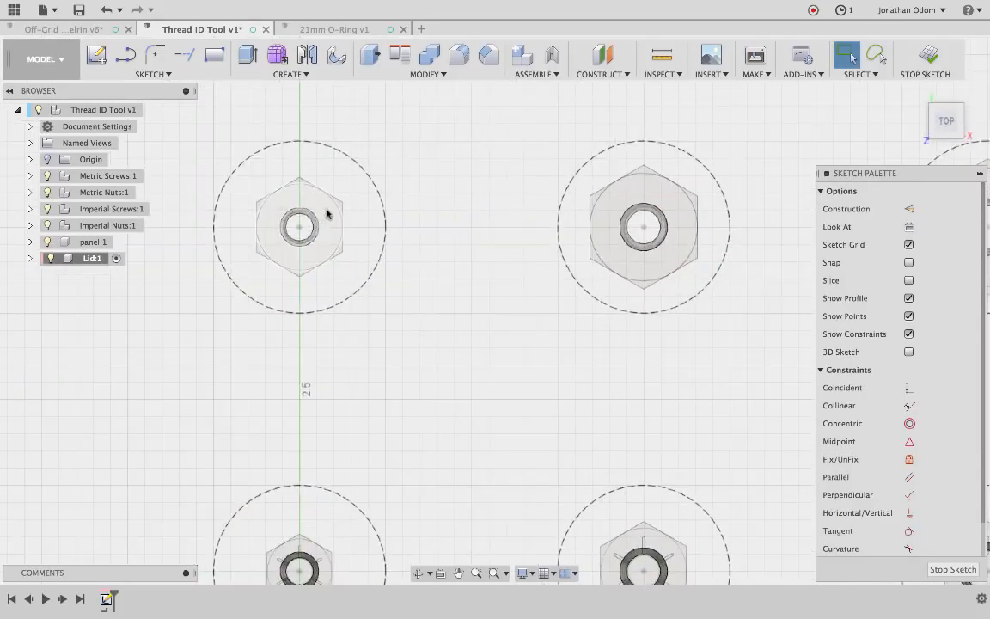
# Expand the Imperial Nuts component and match the first two nuts in the grid to their entries by selecting their faces.
pyautogui.click(327, 214)
pyautogui.click(30, 225)
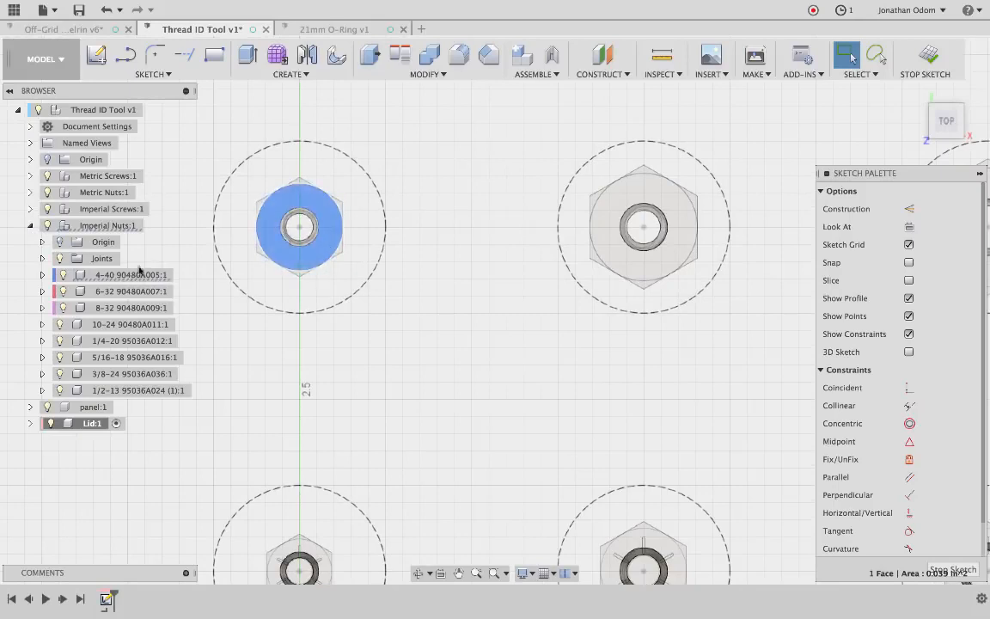
pyautogui.click(125, 291)
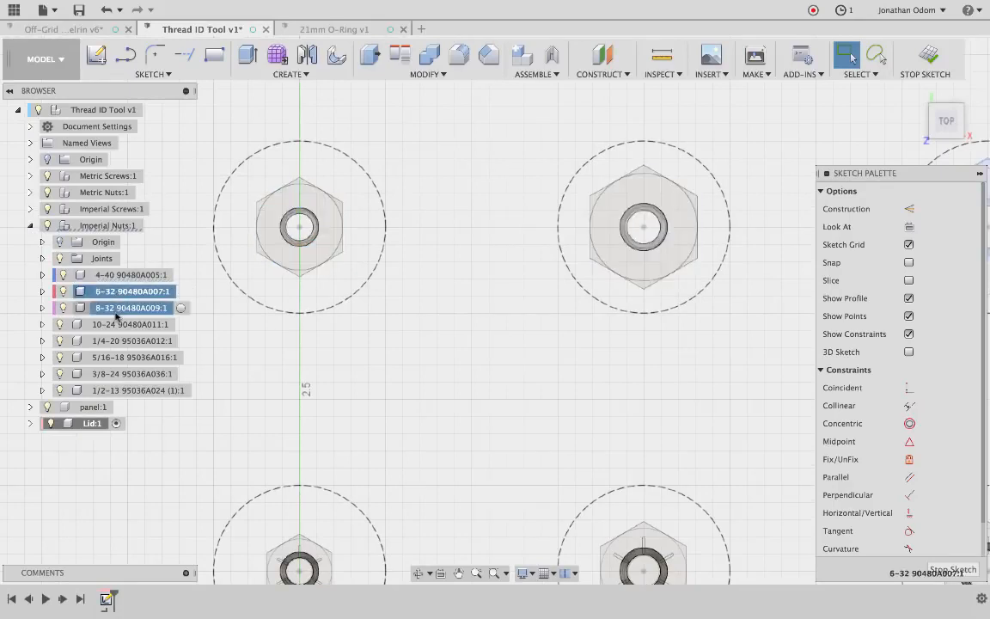
pyautogui.click(122, 283)
pyautogui.scroll(5, 325, 174)
pyautogui.click(453, 129)
pyautogui.scroll(5, 453, 129)
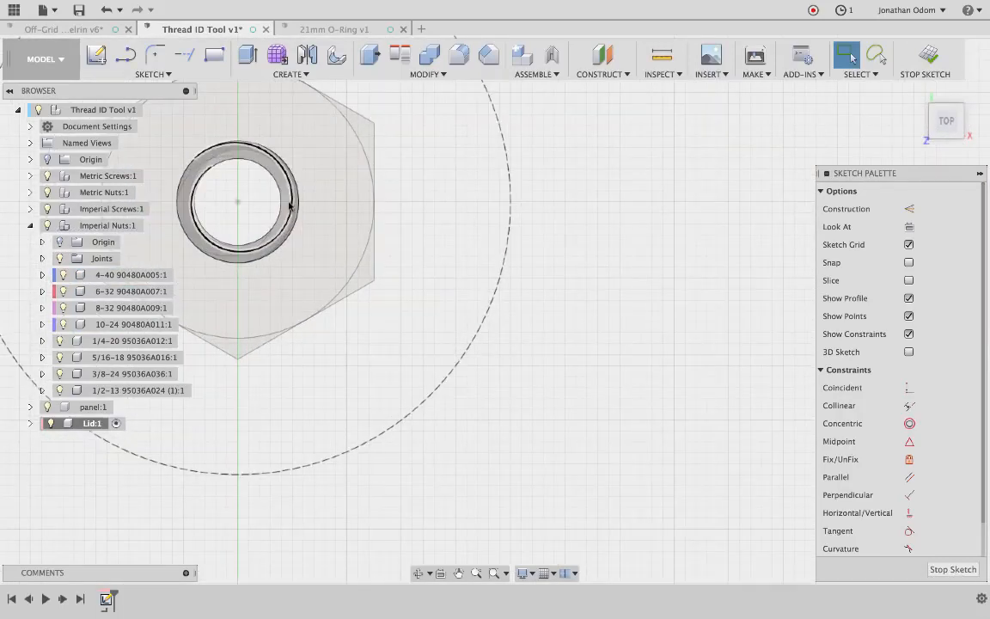
pyautogui.scroll(-2, 316, 193)
pyautogui.scroll(-3, 440, 198)
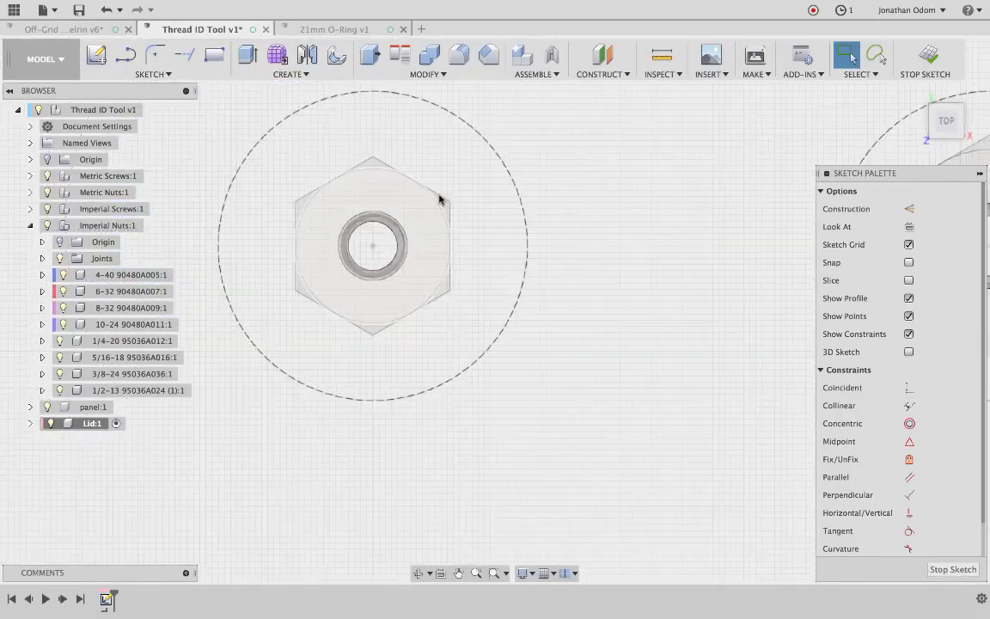
pyautogui.scroll(-3, 439, 199)
pyautogui.click(615, 219)
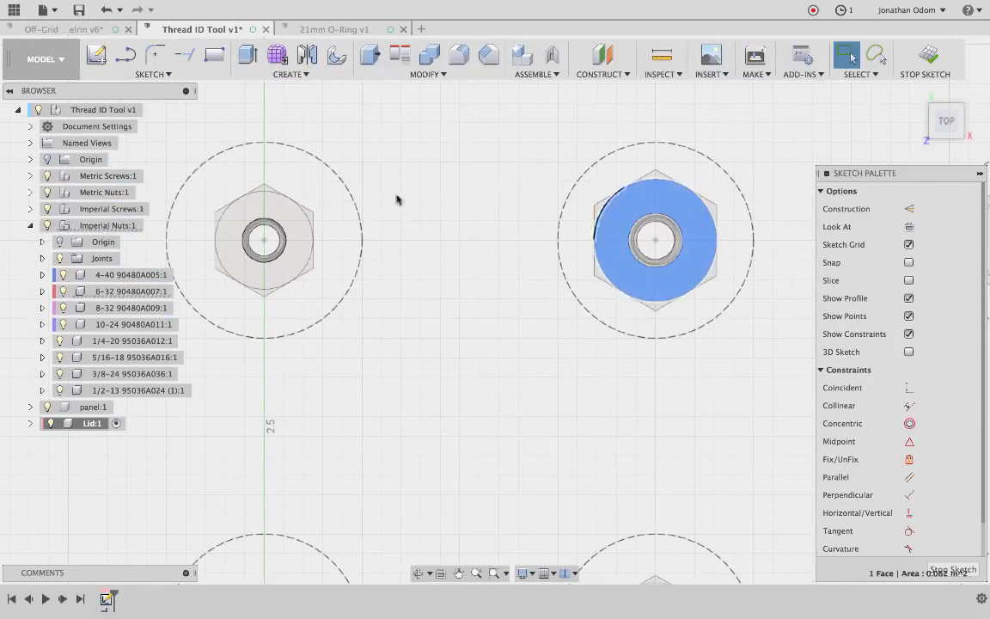
pyautogui.click(288, 219)
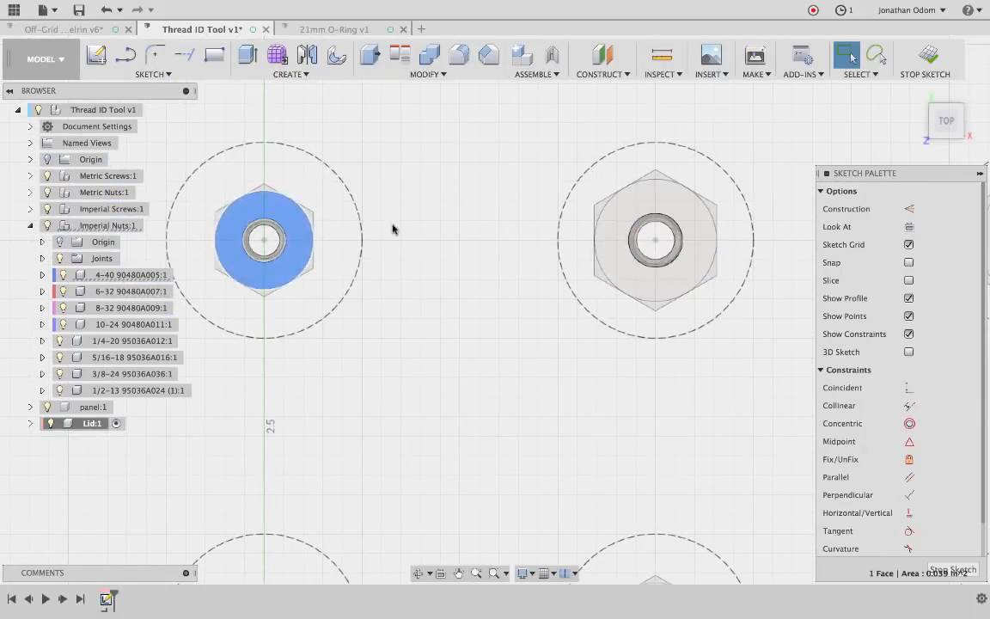
pyautogui.scroll(2, 404, 208)
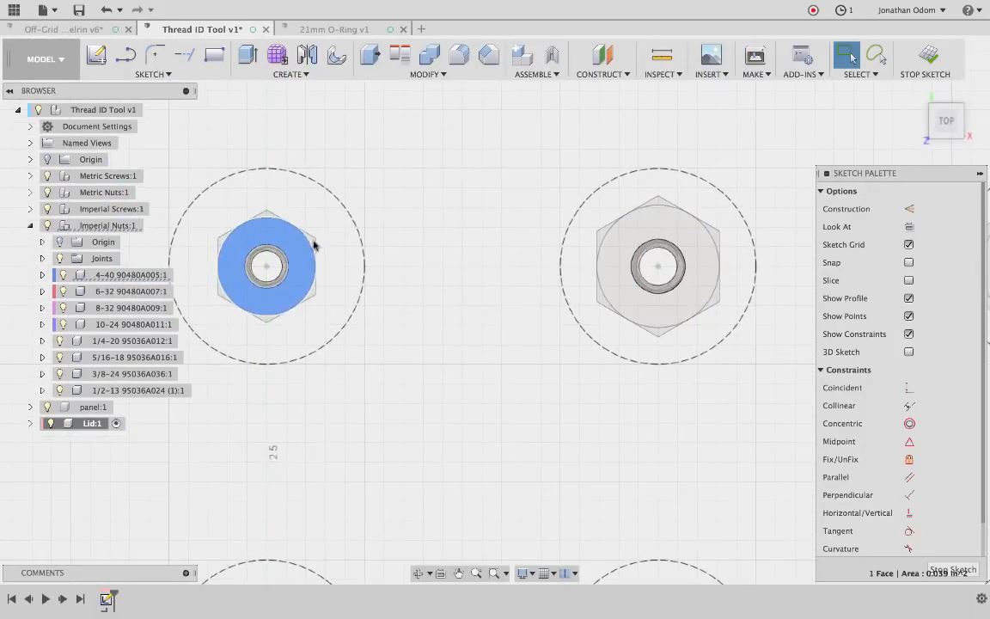
pyautogui.scroll(3, 444, 215)
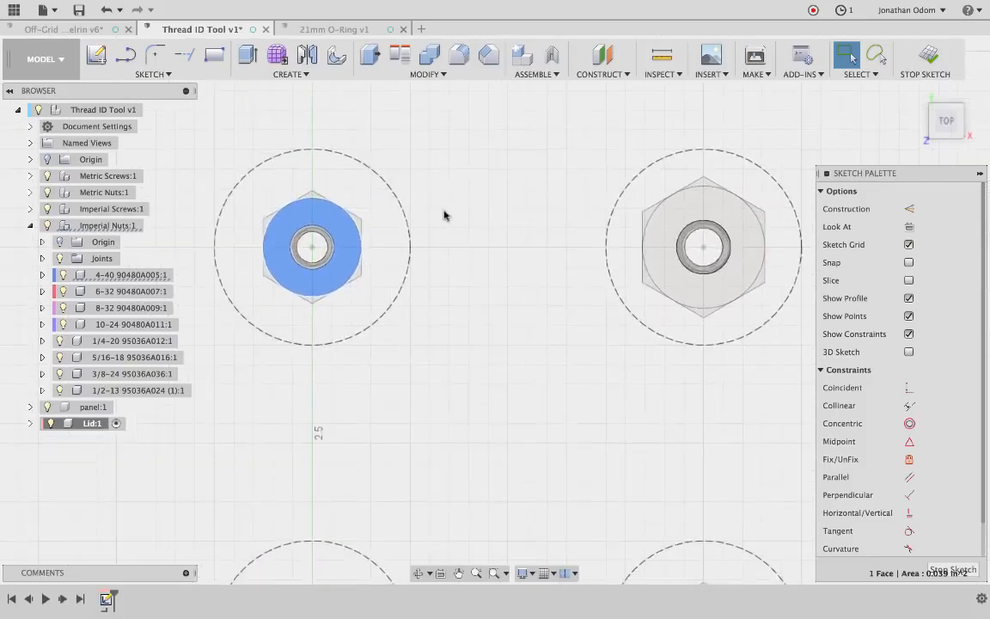
pyautogui.scroll(-5, 444, 215)
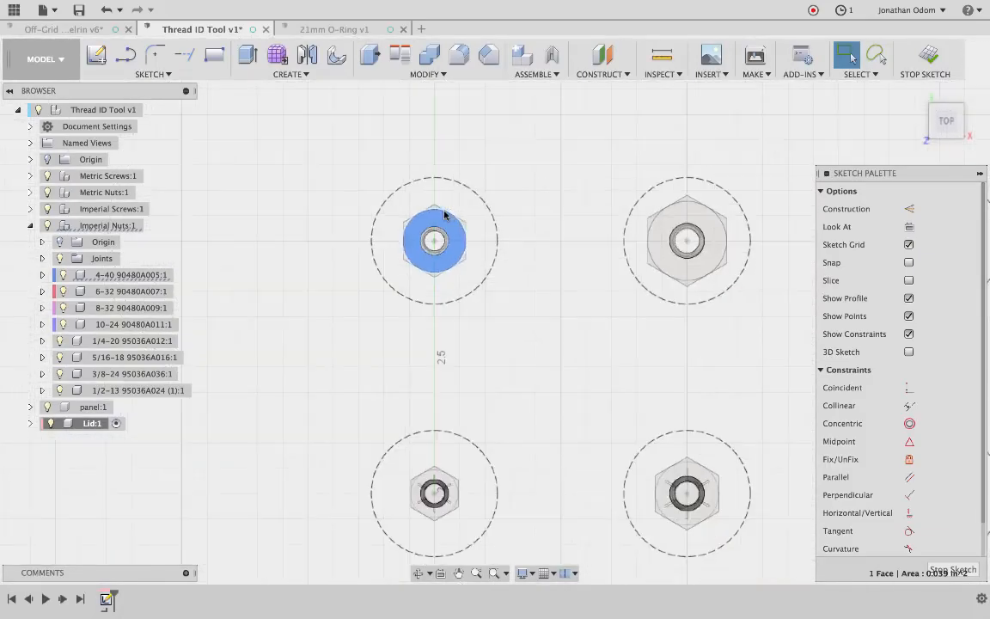
pyautogui.click(444, 214)
# Project the round face of the 4-40 imperial nut into the lid sketch.
pyautogui.scroll(-3, 443, 179)
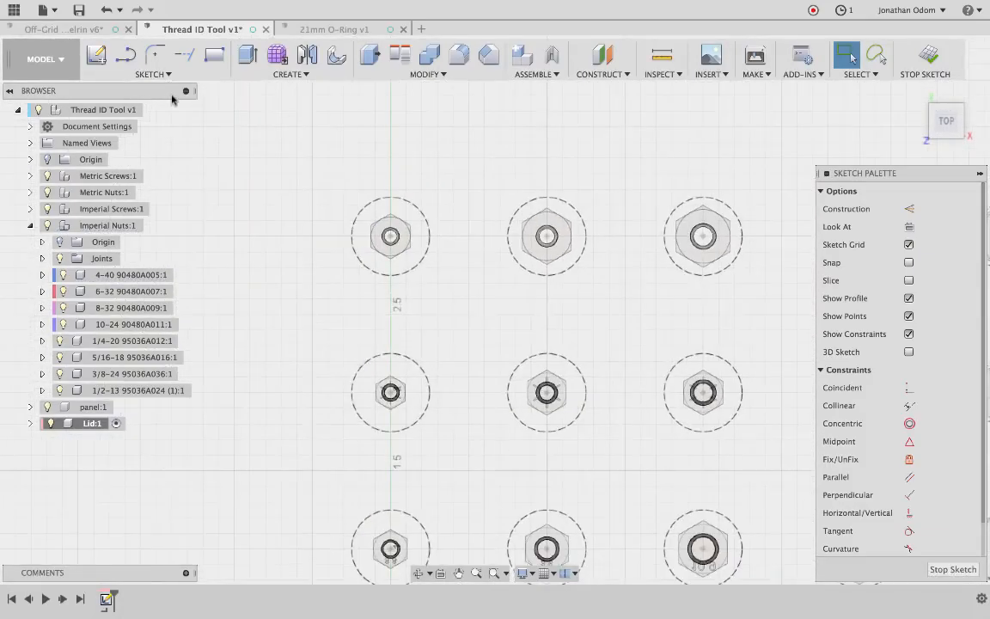
pyautogui.click(155, 75)
pyautogui.moveTo(172, 394)
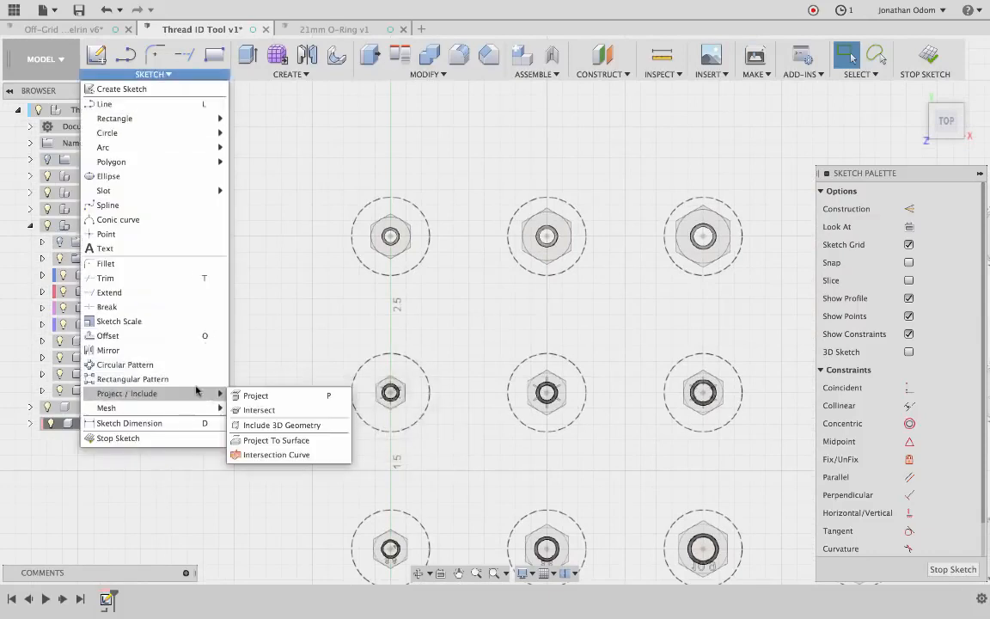
pyautogui.click(266, 395)
pyautogui.scroll(5, 265, 398)
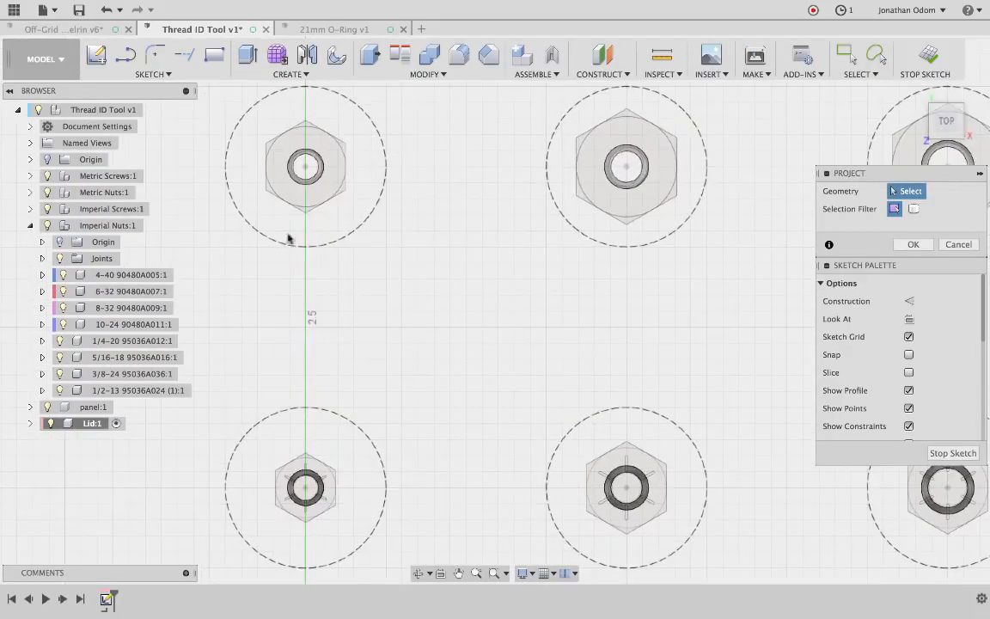
pyautogui.click(328, 179)
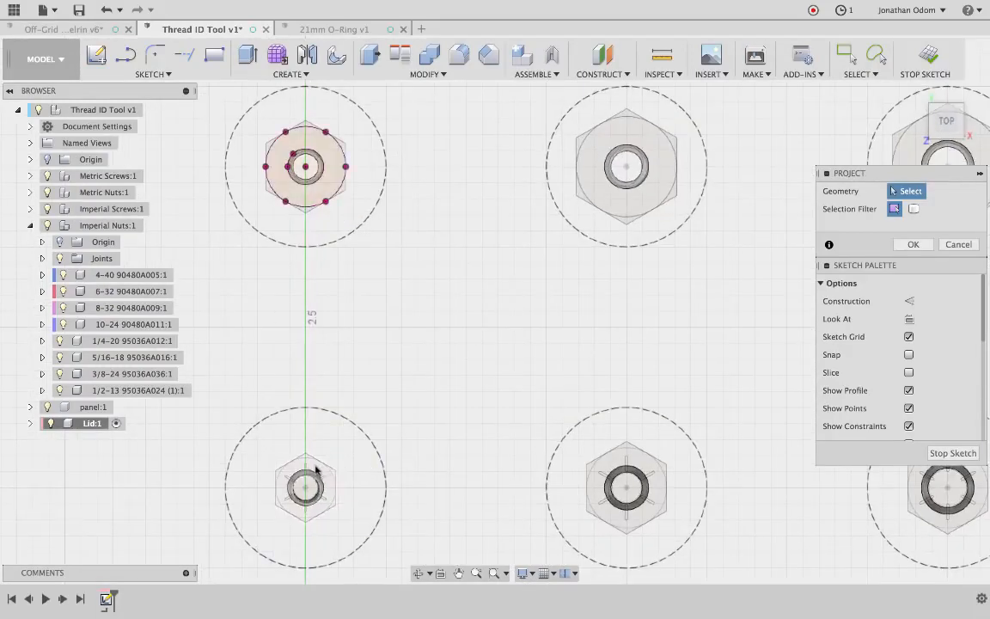
# Try to project the hex head of the screw directly below the projected 4-40 nut into the sketch.
pyautogui.scroll(5, 334, 469)
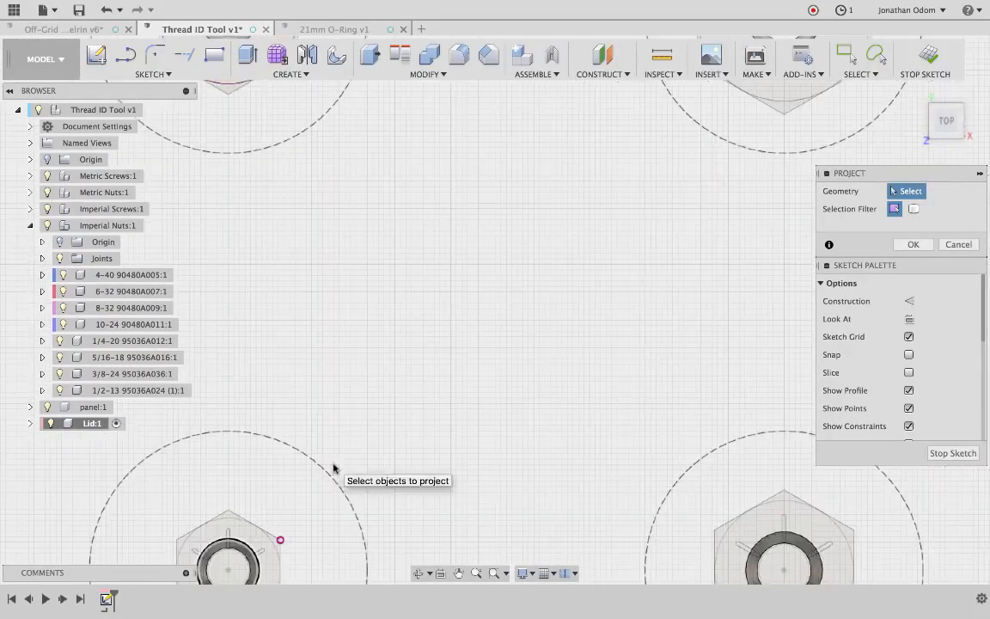
pyautogui.moveTo(335, 469); pyautogui.dragTo(456, 357, button='middle')
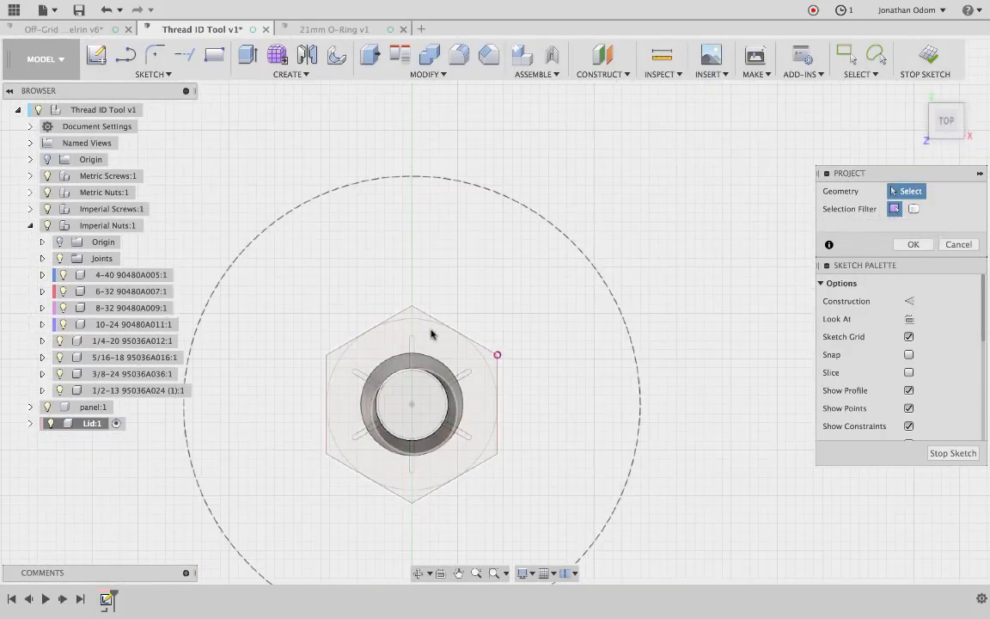
pyautogui.scroll(3, 458, 430)
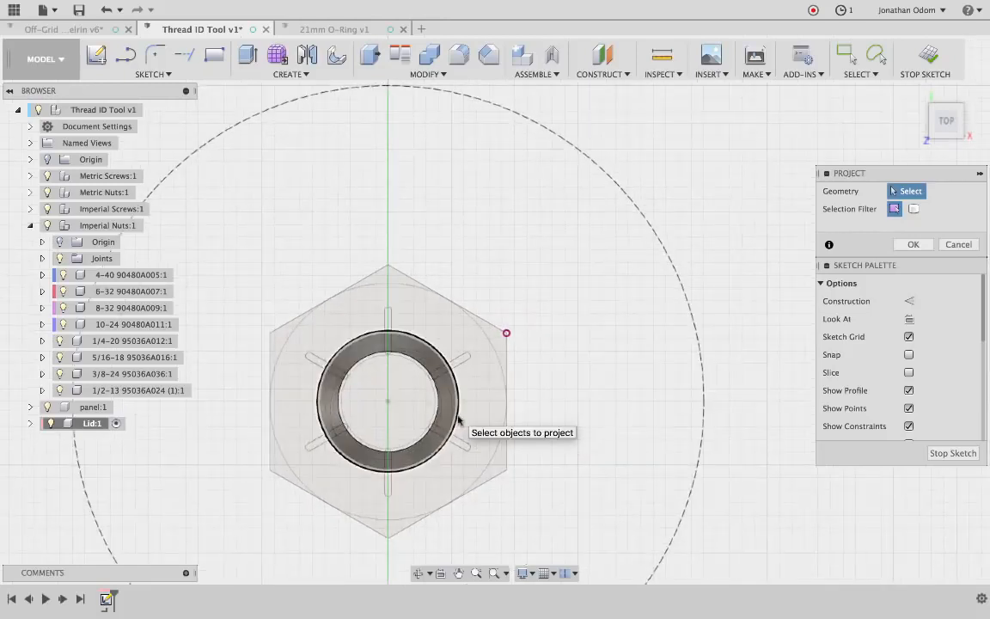
pyautogui.click(666, 252)
pyautogui.scroll(-5, 661, 256)
pyautogui.scroll(3, 662, 258)
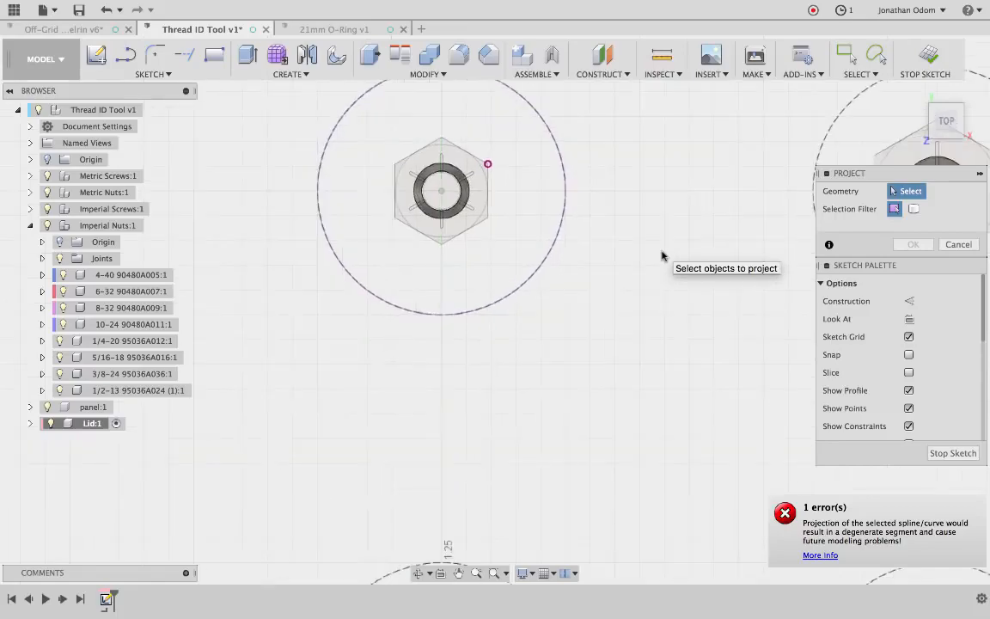
# Set the projection's selection filter to bodies for the same screw and leave the Project command.
pyautogui.scroll(-5, 670, 248)
pyautogui.scroll(-4, 672, 243)
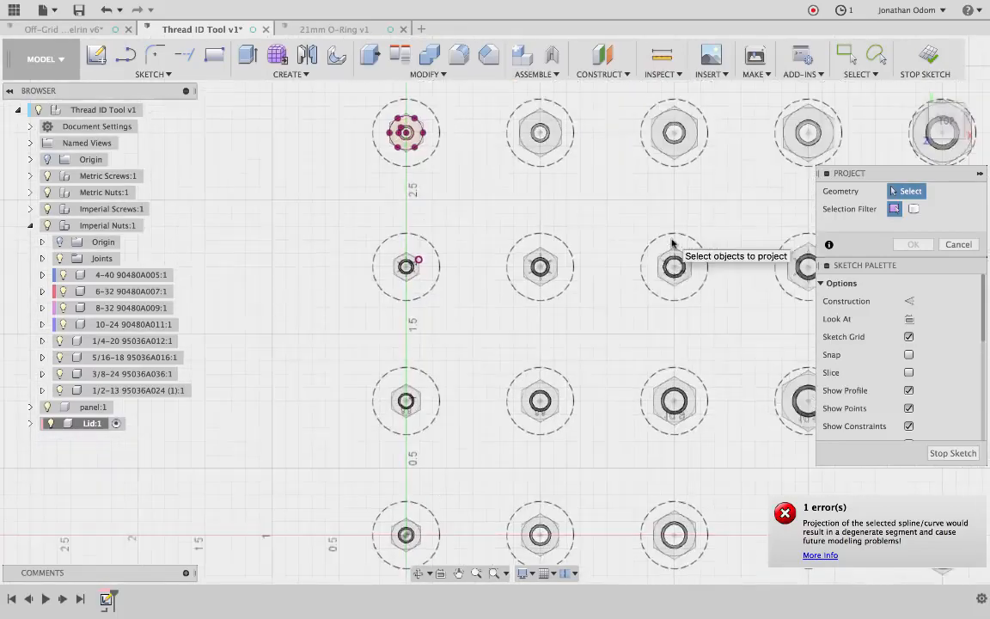
pyautogui.scroll(2, 672, 244)
pyautogui.scroll(4, 672, 244)
pyautogui.scroll(5, 672, 244)
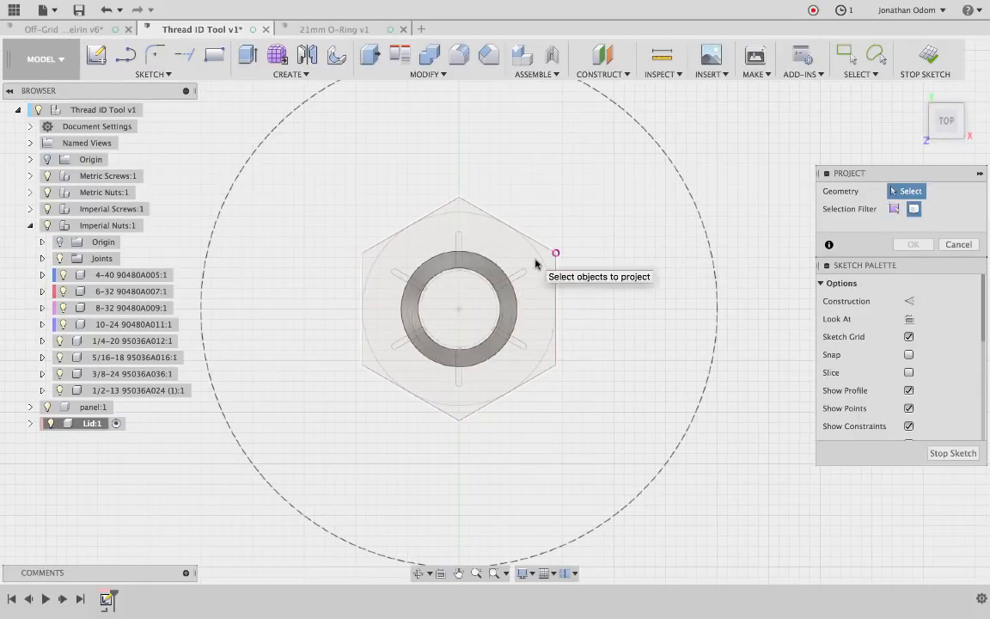
pyautogui.press('Escape')
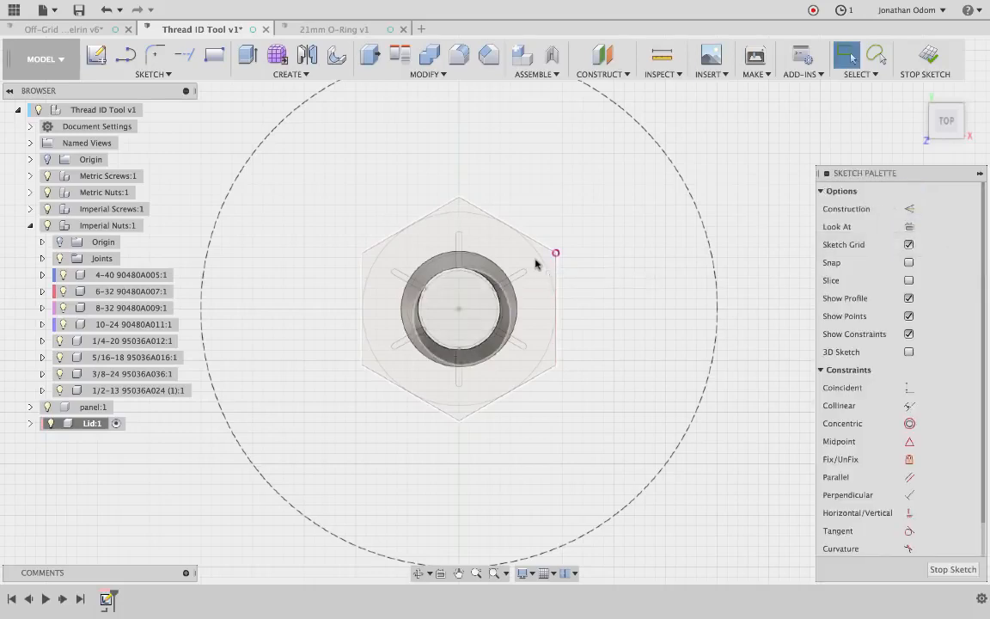
pyautogui.scroll(-5, 678, 226)
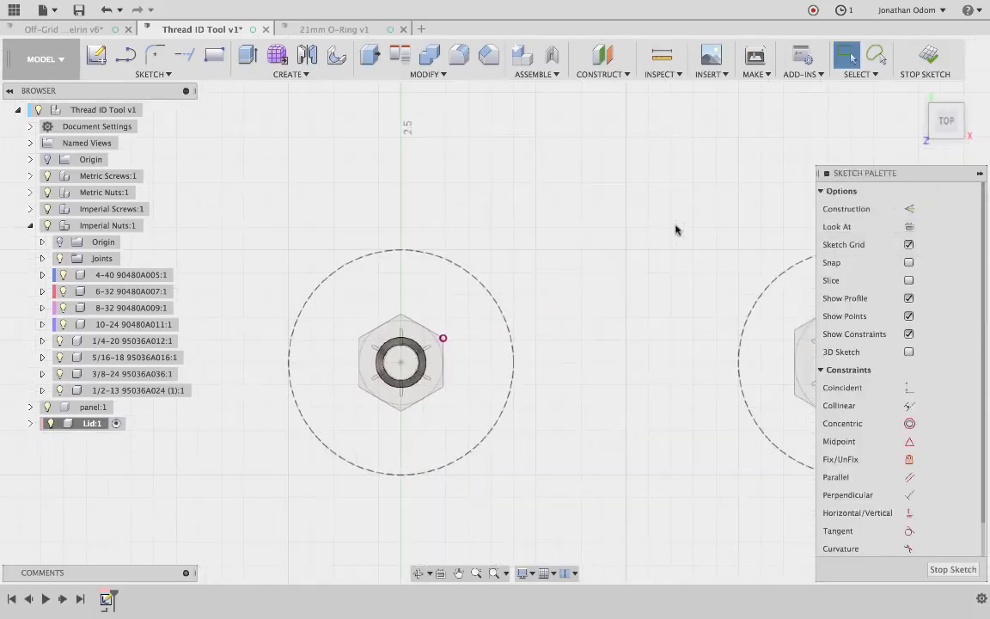
pyautogui.scroll(-5, 666, 234)
pyautogui.scroll(3, 663, 236)
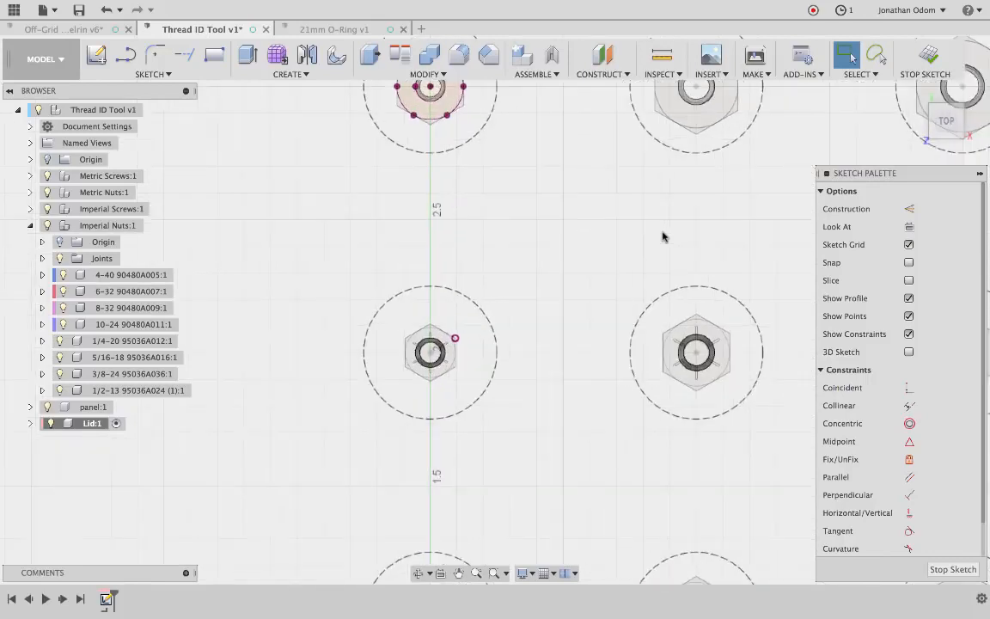
pyautogui.hscroll(3, 662, 237)
pyautogui.scroll(3, 663, 236)
pyautogui.hscroll(-2, 663, 236)
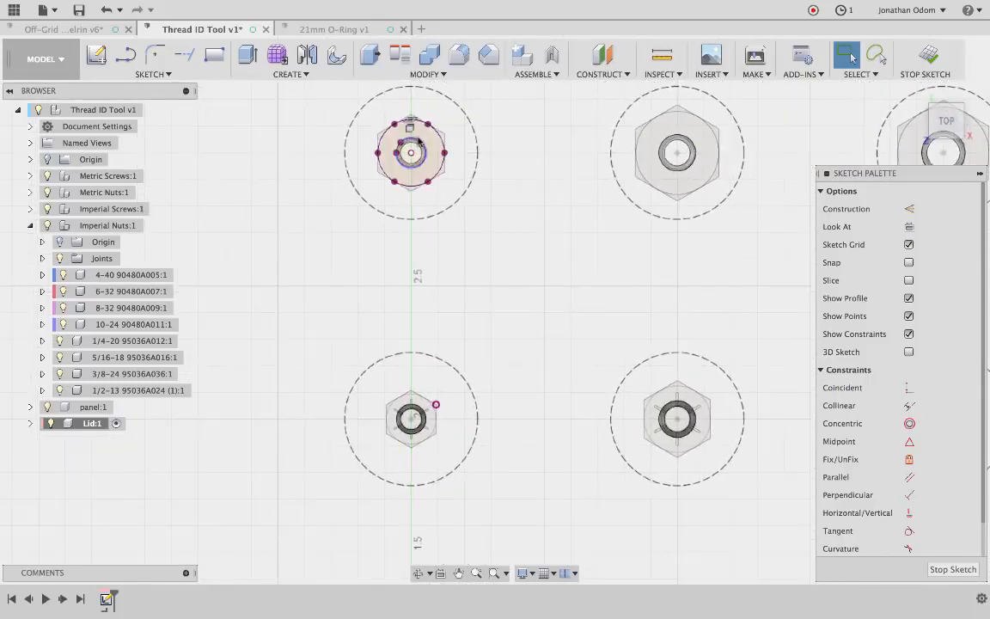
# Move the small inner arc of the projected 4-40 nut point to point, from its centre to the centre of the screw directly below.
pyautogui.click(420, 142)
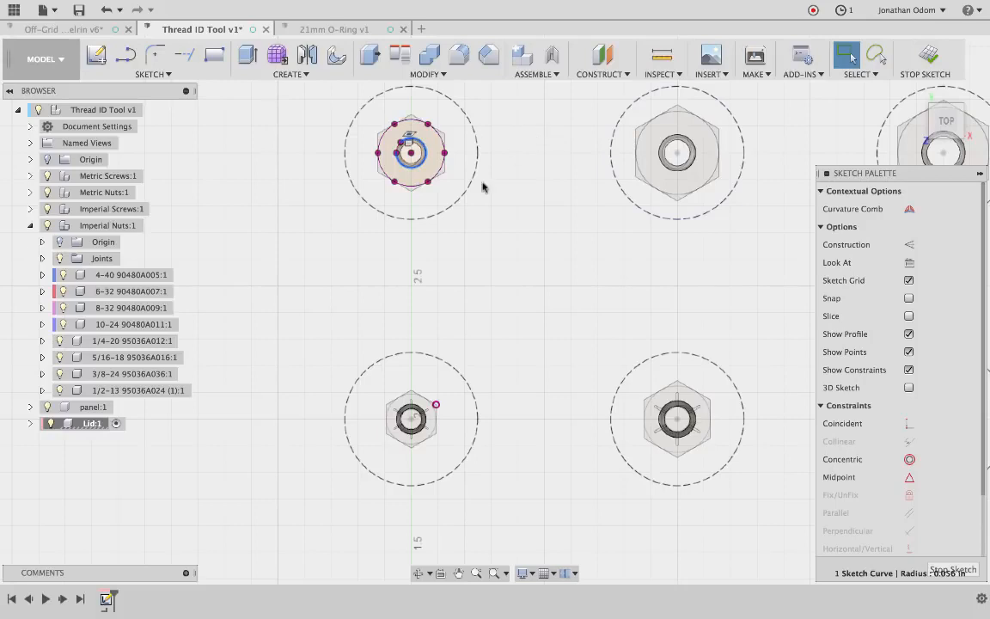
pyautogui.press('m')
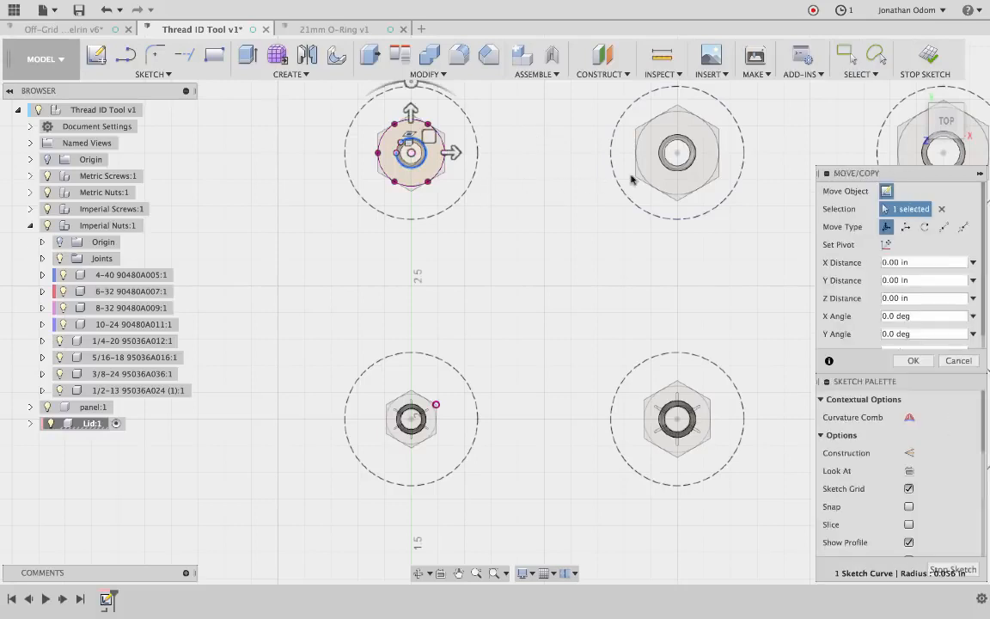
pyautogui.click(944, 227)
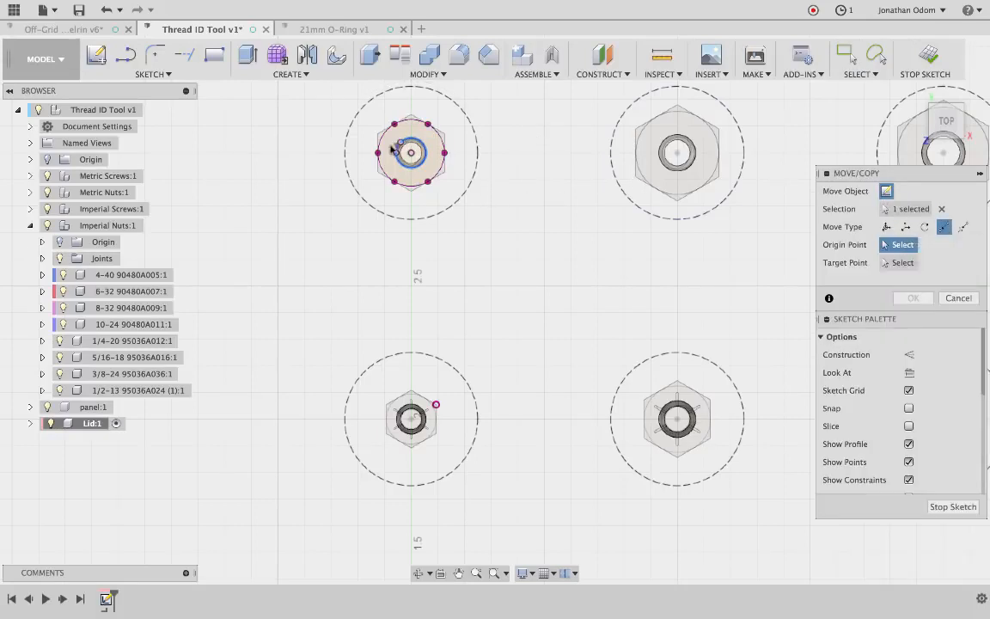
pyautogui.click(411, 156)
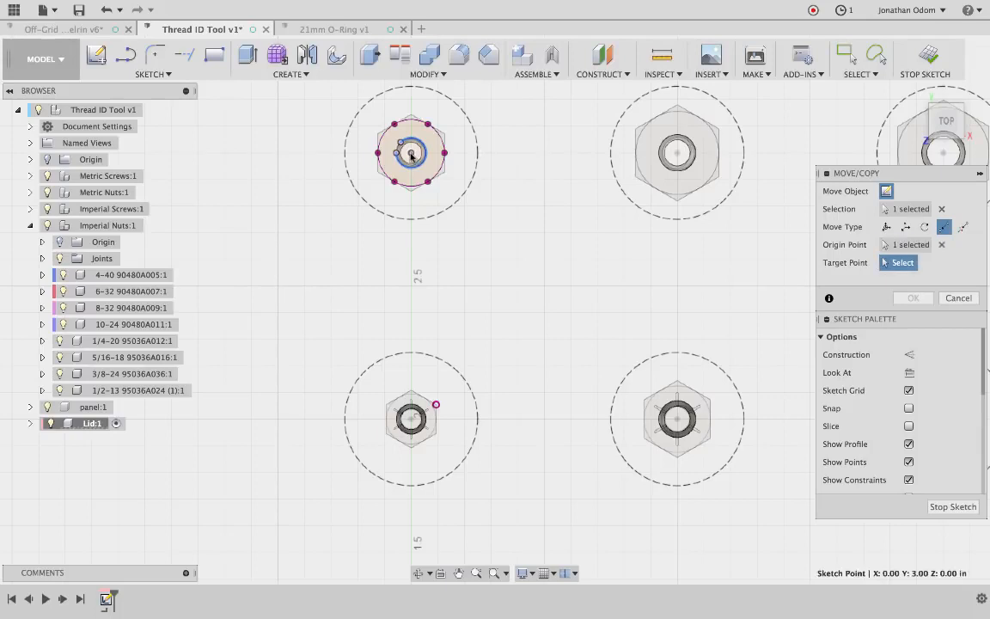
pyautogui.click(412, 421)
pyautogui.press('Return')
# Extend the moved arc across its gap to close it into a full circle around the screw's shank.
pyautogui.scroll(3, 514, 371)
pyautogui.moveTo(433, 420); pyautogui.dragTo(490, 313, button='middle')
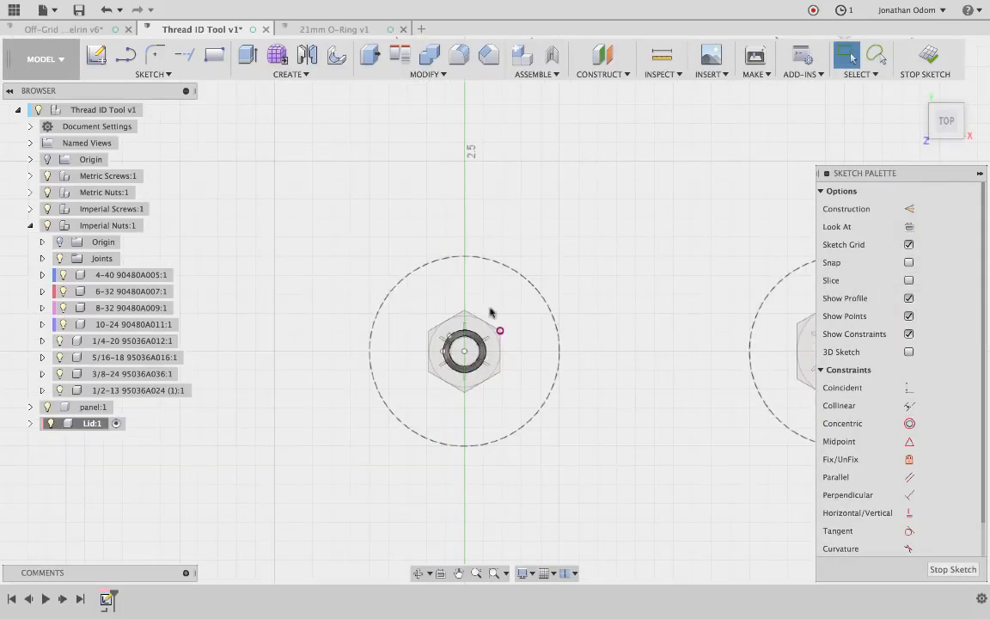
pyautogui.click(184, 54)
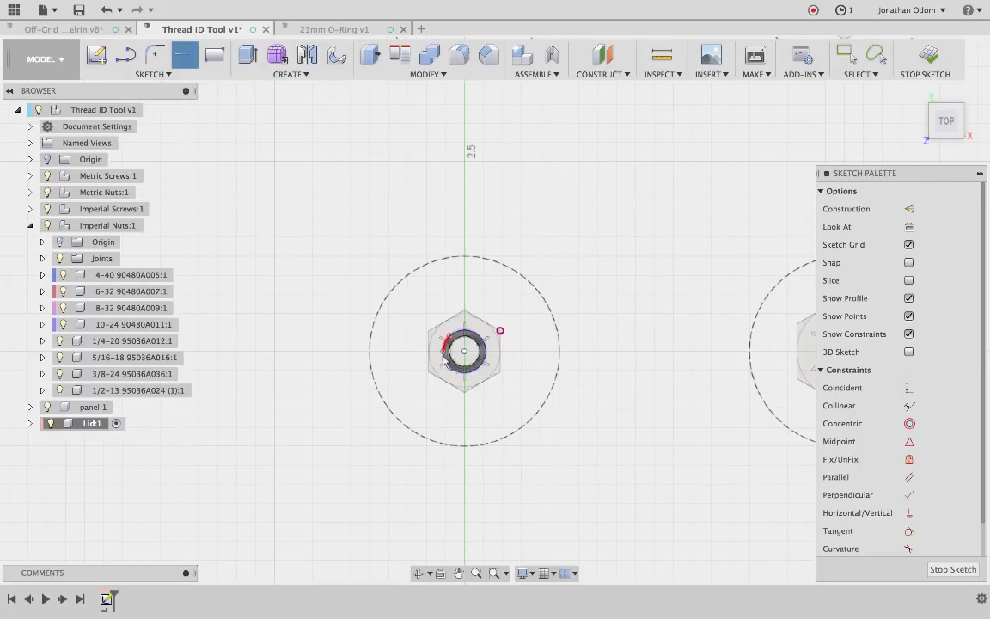
pyautogui.press('Escape')
# Examine the closed circle's profile against the screw's thread and hex head from above and at an angle.
pyautogui.scroll(3, 471, 355)
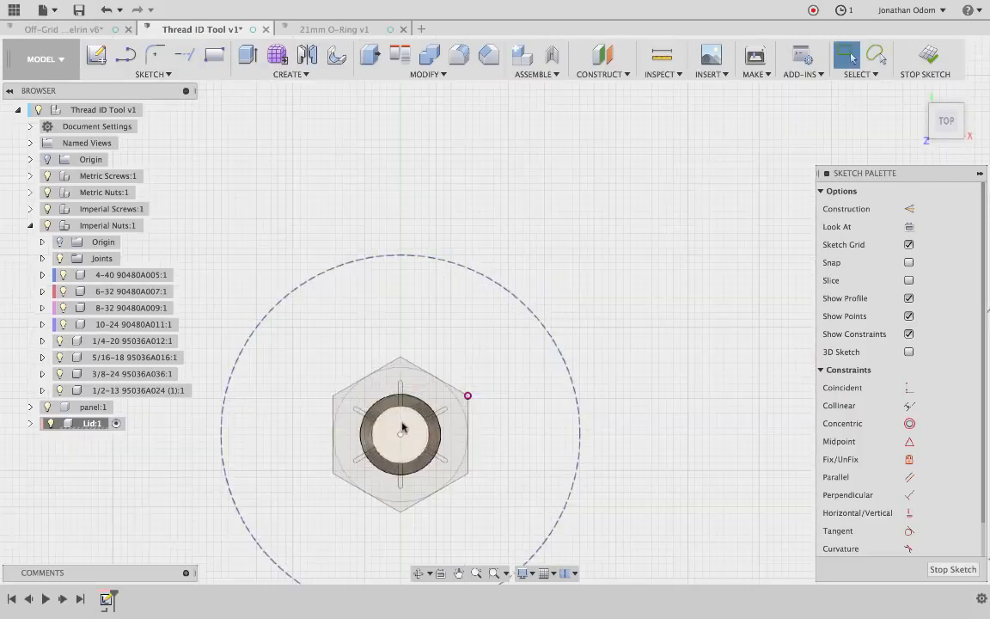
pyautogui.click(402, 429)
pyautogui.click(482, 367)
pyautogui.scroll(4, 461, 368)
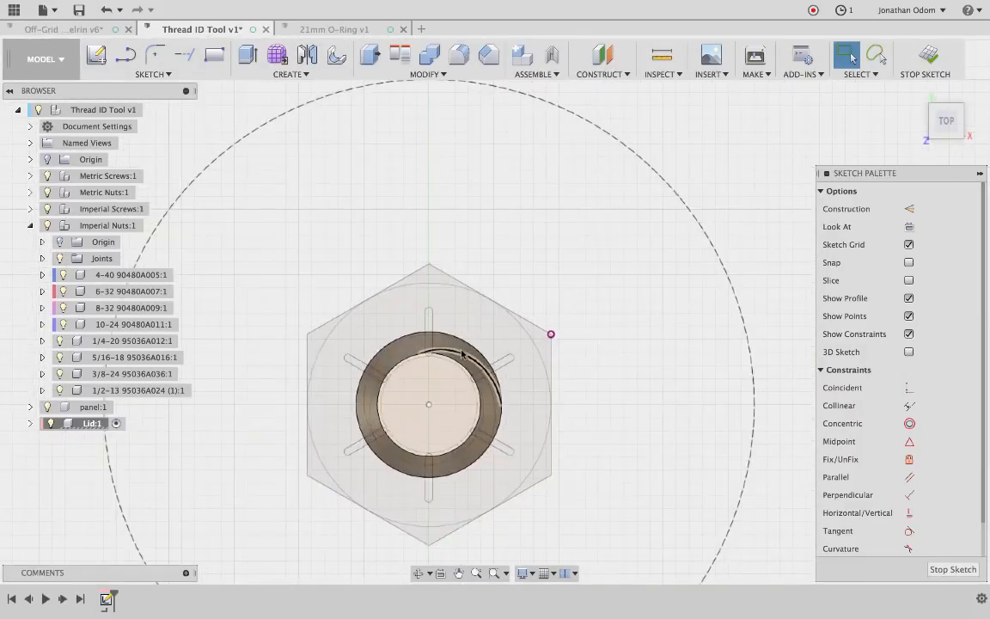
pyautogui.keyDown('shift'); pyautogui.scroll(-10, 610, 281); pyautogui.keyUp('shift')
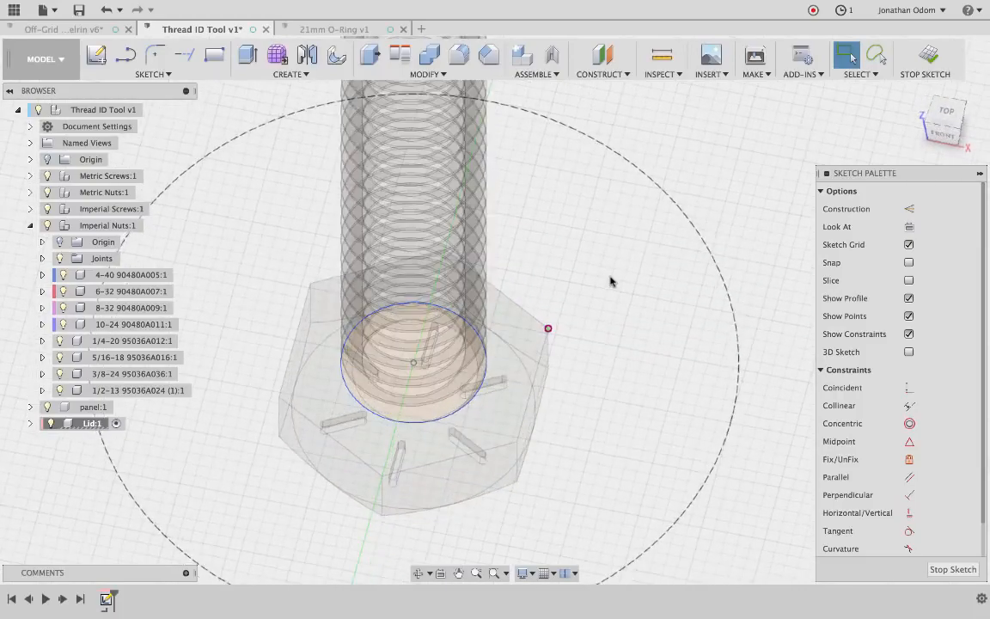
pyautogui.keyDown('shift'); pyautogui.scroll(-5, 610, 281); pyautogui.keyUp('shift')
pyautogui.keyDown('shift'); pyautogui.scroll(5, 610, 281); pyautogui.keyUp('shift')
pyautogui.keyDown('shift'); pyautogui.hscroll(-8, 610, 281); pyautogui.keyUp('shift')
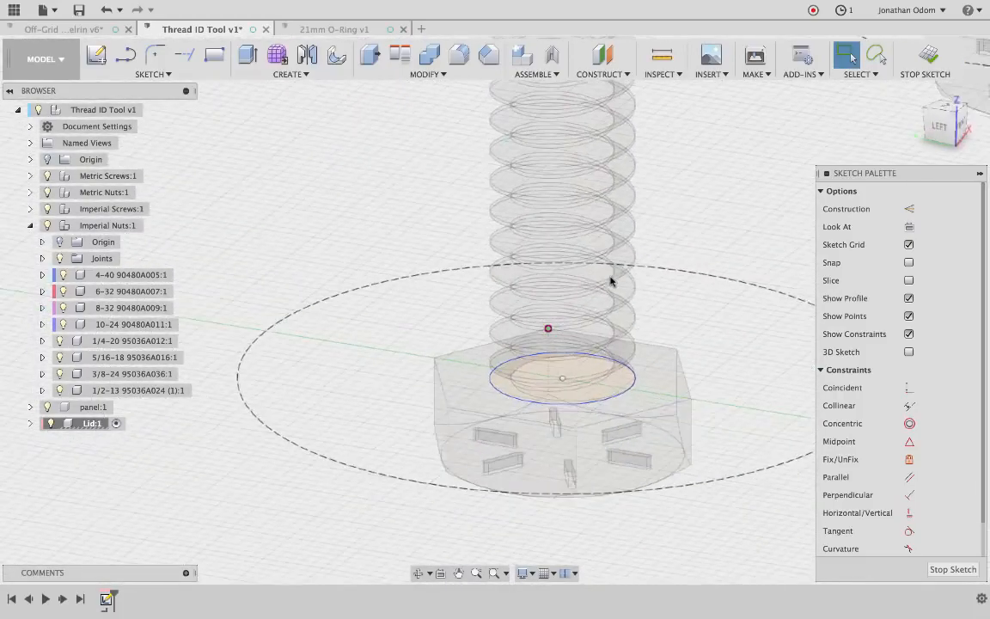
# Examine the smallest imperial screw's thread and head against the sketch circles and the neighbouring nut from several angles.
pyautogui.scroll(-10, 600, 287)
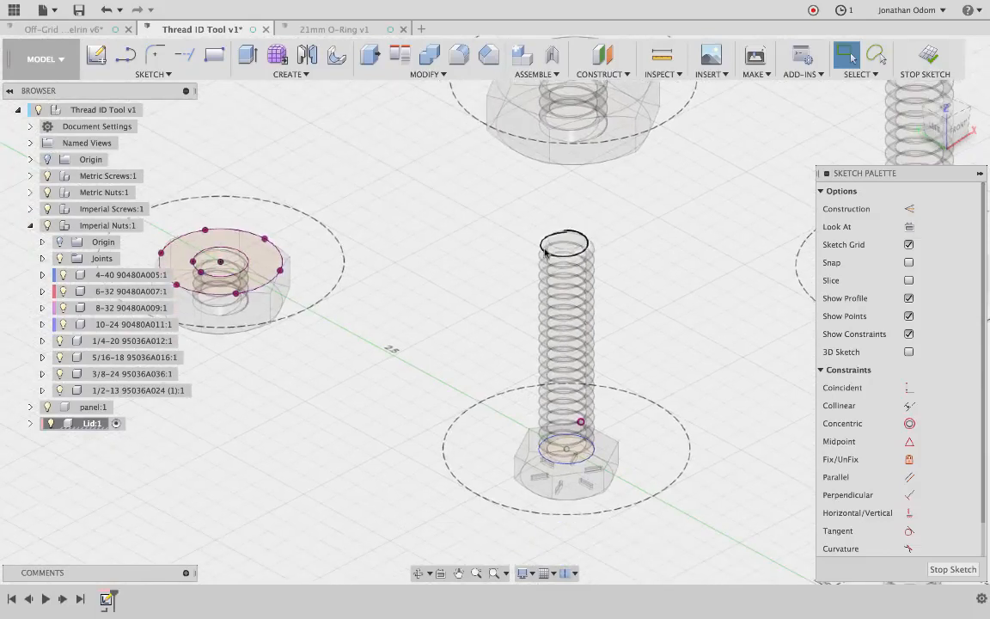
pyautogui.hscroll(4, 546, 252)
pyautogui.scroll(5, 545, 253)
pyautogui.hscroll(-10, 589, 187)
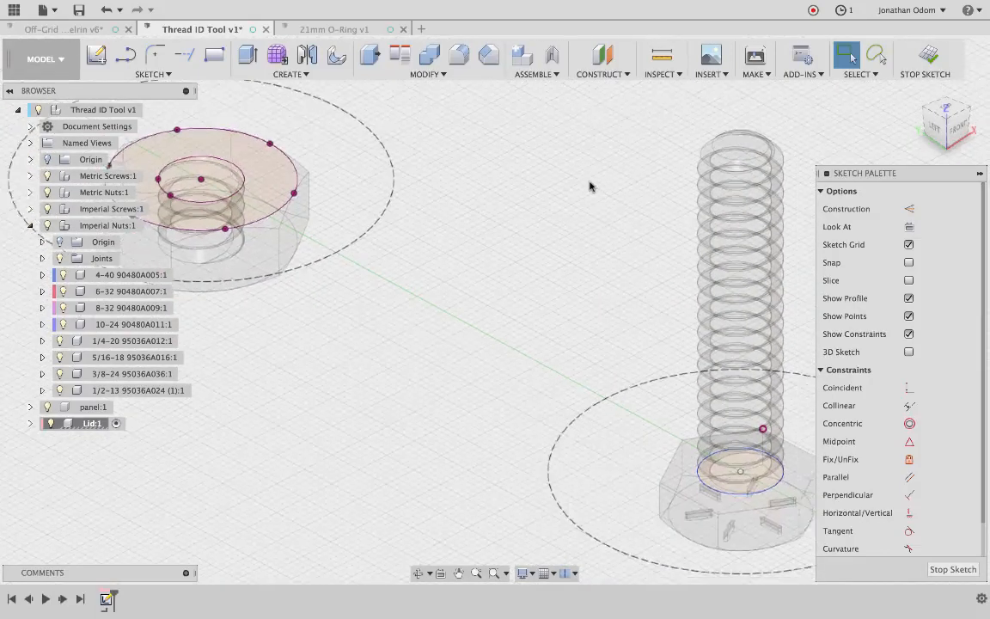
pyautogui.hscroll(8, 590, 186)
pyautogui.scroll(3, 590, 187)
pyautogui.keyDown('shift'); pyautogui.hscroll(4, 589, 187); pyautogui.keyUp('shift')
pyautogui.keyDown('shift'); pyautogui.scroll(-3, 590, 186); pyautogui.keyUp('shift')
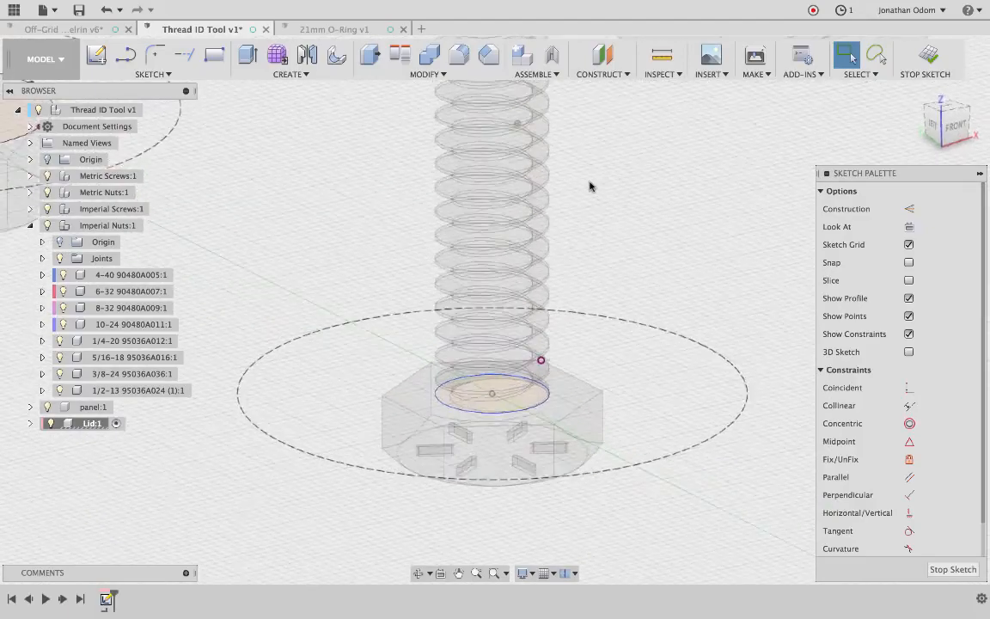
pyautogui.keyDown('shift'); pyautogui.hscroll(-4, 589, 187); pyautogui.keyUp('shift')
pyautogui.keyDown('shift'); pyautogui.scroll(3, 589, 186); pyautogui.keyUp('shift')
pyautogui.scroll(-6, 566, 210)
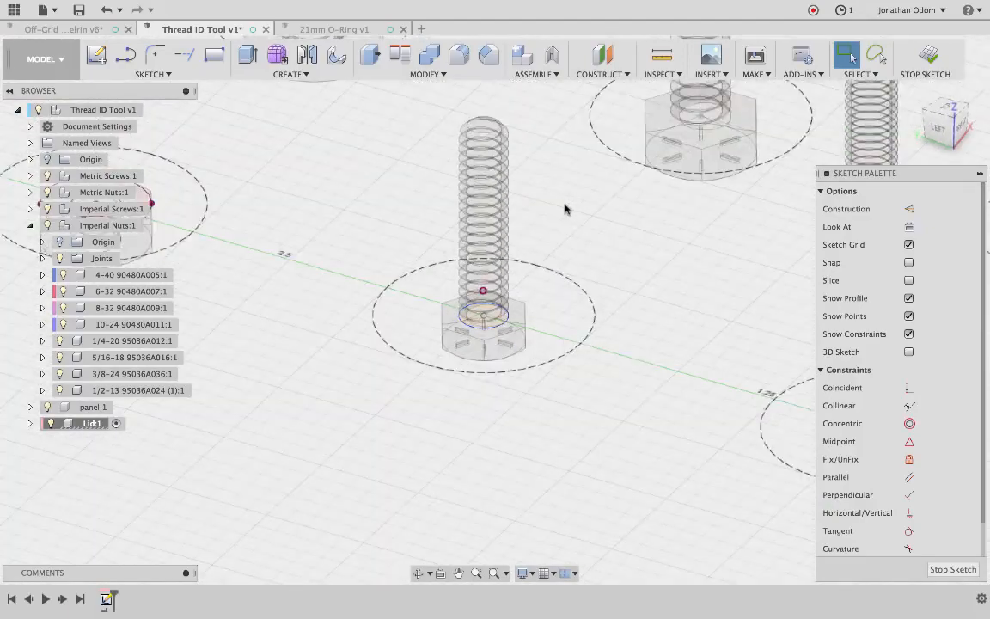
pyautogui.keyDown('shift'); pyautogui.hscroll(6, 566, 210); pyautogui.keyUp('shift')
pyautogui.keyDown('shift'); pyautogui.scroll(5, 566, 210); pyautogui.keyUp('shift')
pyautogui.scroll(-6, 566, 210)
pyautogui.hscroll(6, 557, 209)
pyautogui.scroll(4, 557, 209)
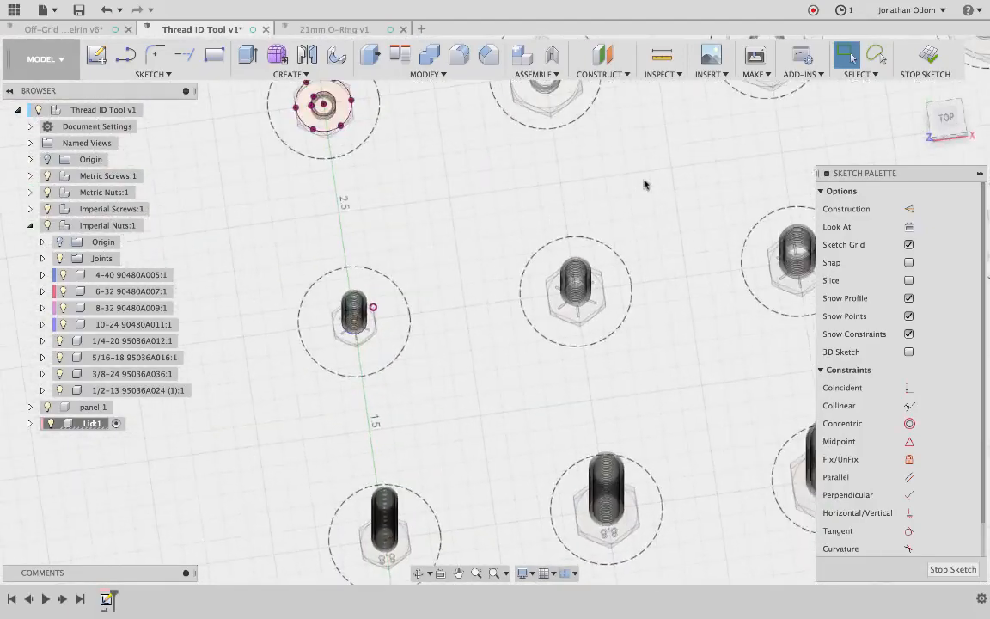
# From a straight top view, project the top faces of the second, third and fourth imperial nuts into the lid sketch.
pyautogui.click(949, 117)
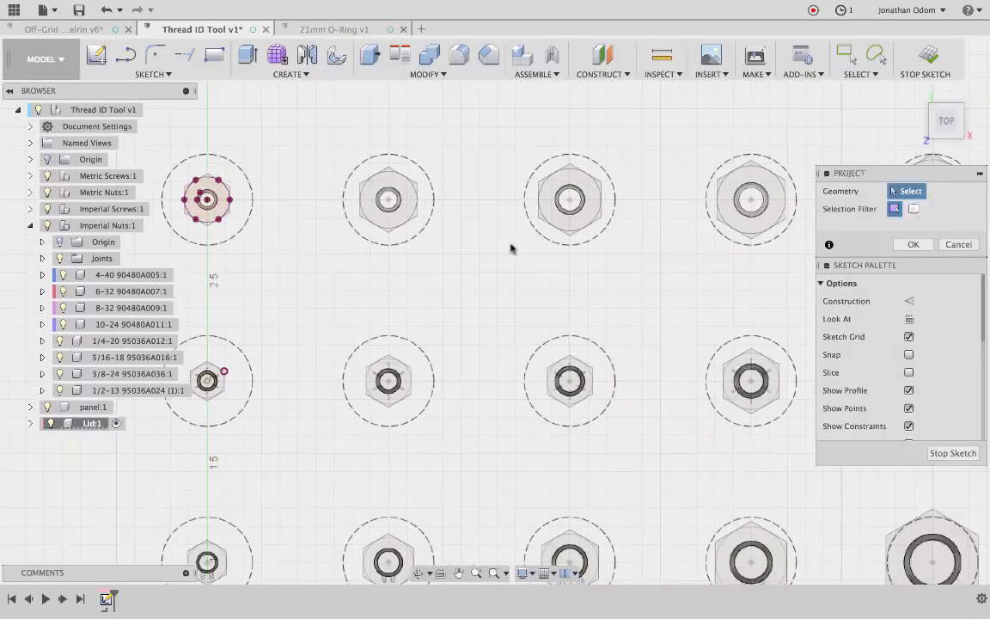
pyautogui.hscroll(3, 687, 247)
pyautogui.scroll(2, 688, 246)
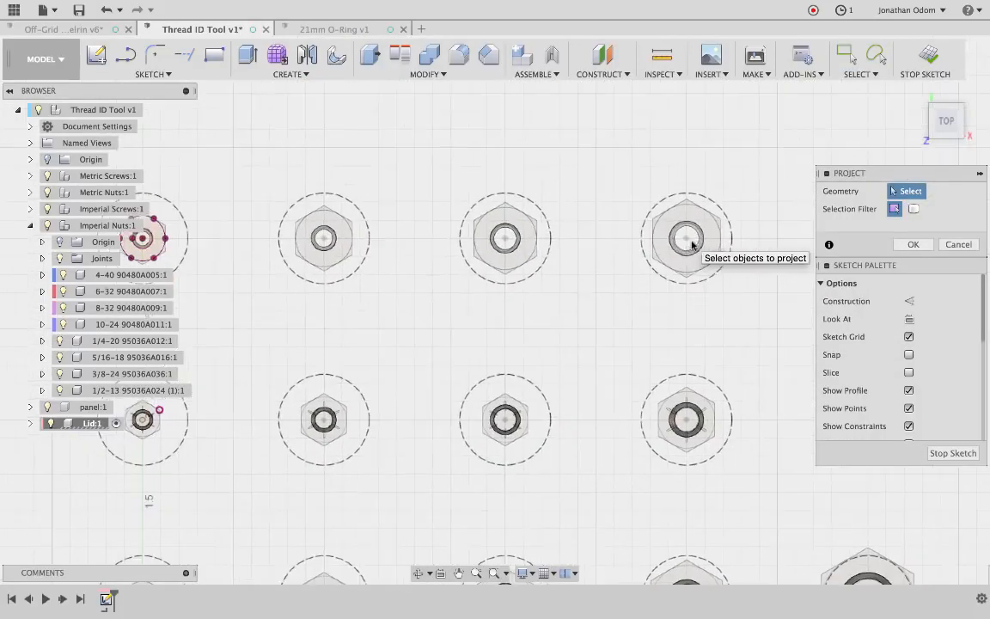
pyautogui.click(344, 238)
pyautogui.click(526, 247)
pyautogui.hscroll(3, 526, 246)
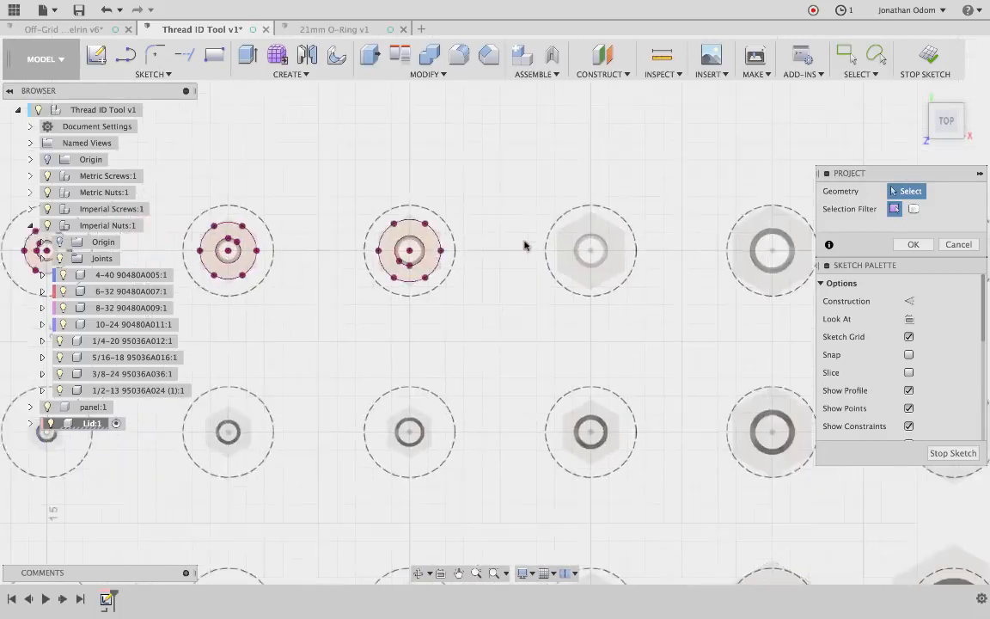
pyautogui.scroll(2, 552, 241)
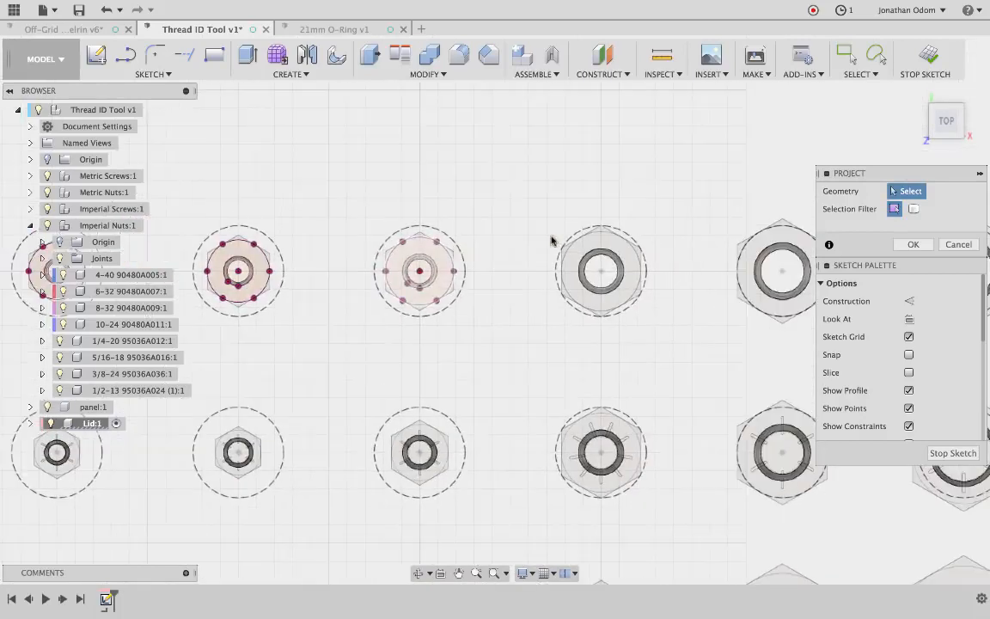
# Project the top faces of the fifth to eighth nuts in the imperial nut row and finish projecting.
pyautogui.click(597, 242)
pyautogui.hscroll(6, 596, 243)
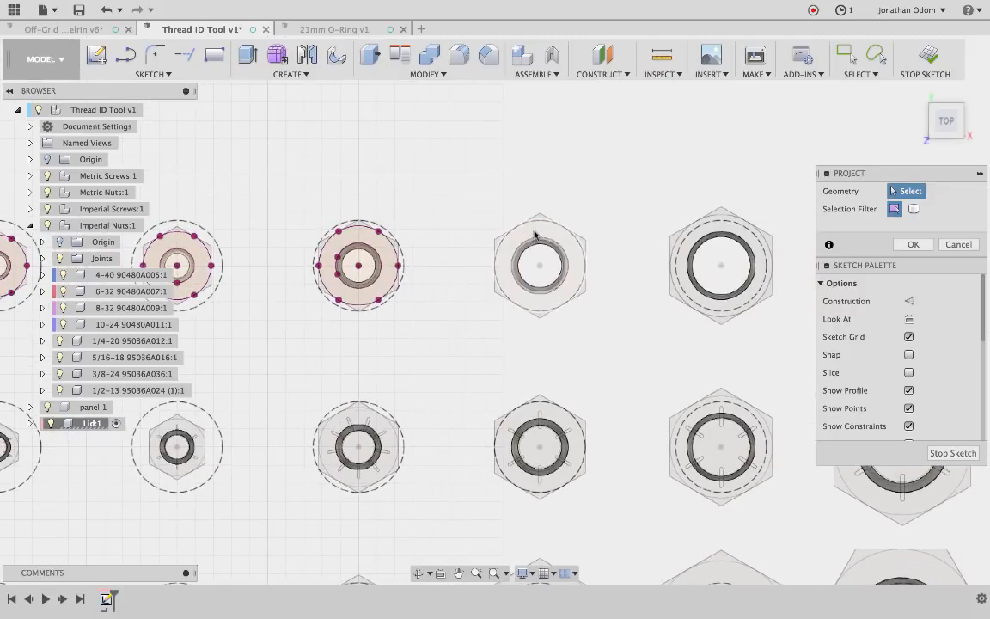
pyautogui.click(533, 235)
pyautogui.hscroll(3, 534, 236)
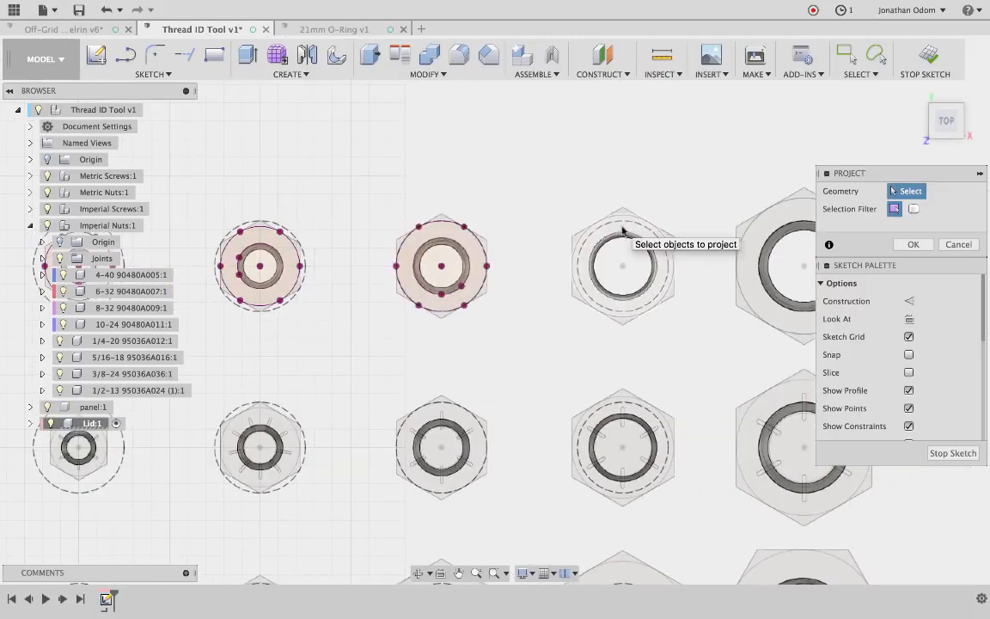
pyautogui.click(623, 232)
pyautogui.hscroll(3, 636, 225)
pyautogui.click(649, 219)
pyautogui.scroll(-5, 649, 219)
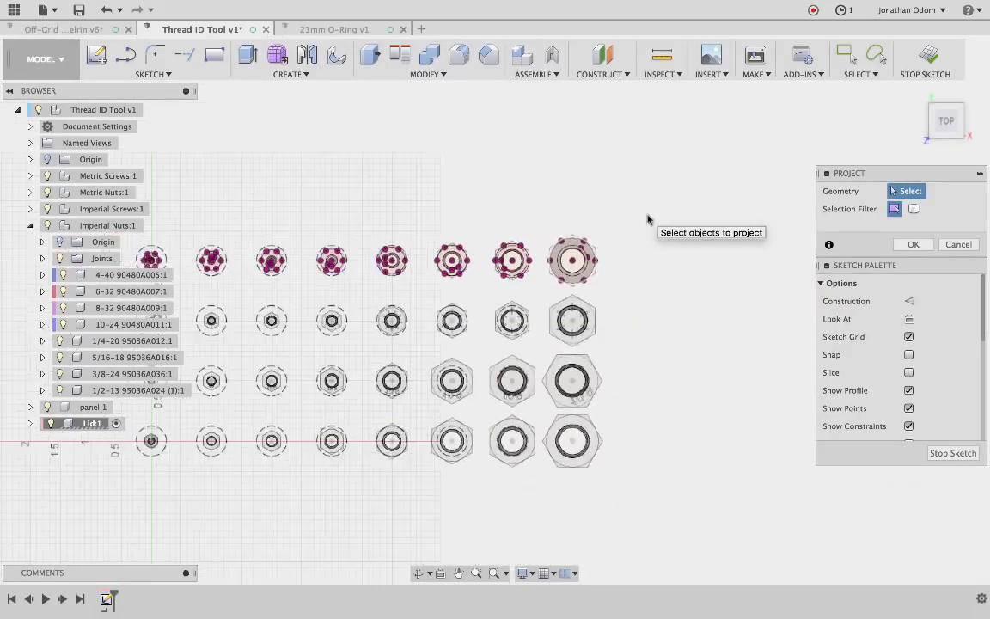
pyautogui.press('Escape')
# Move all projected imperial nut circles point to point, from the first nut's centre to the centre of the screw directly below it.
pyautogui.scroll(2, 648, 219)
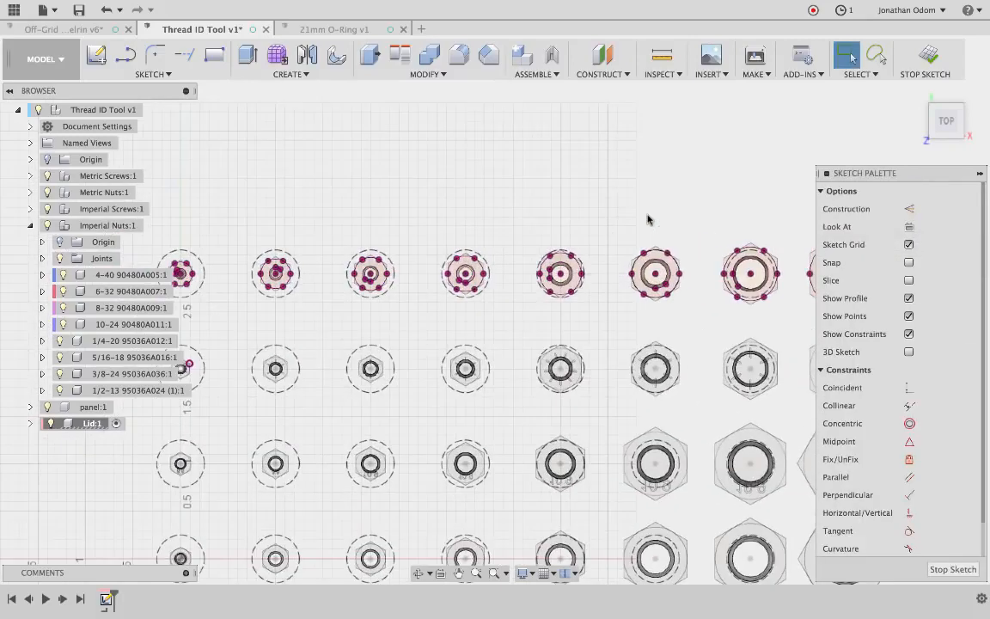
pyautogui.scroll(-3, 650, 219)
pyautogui.moveTo(284, 202); pyautogui.dragTo(767, 311)
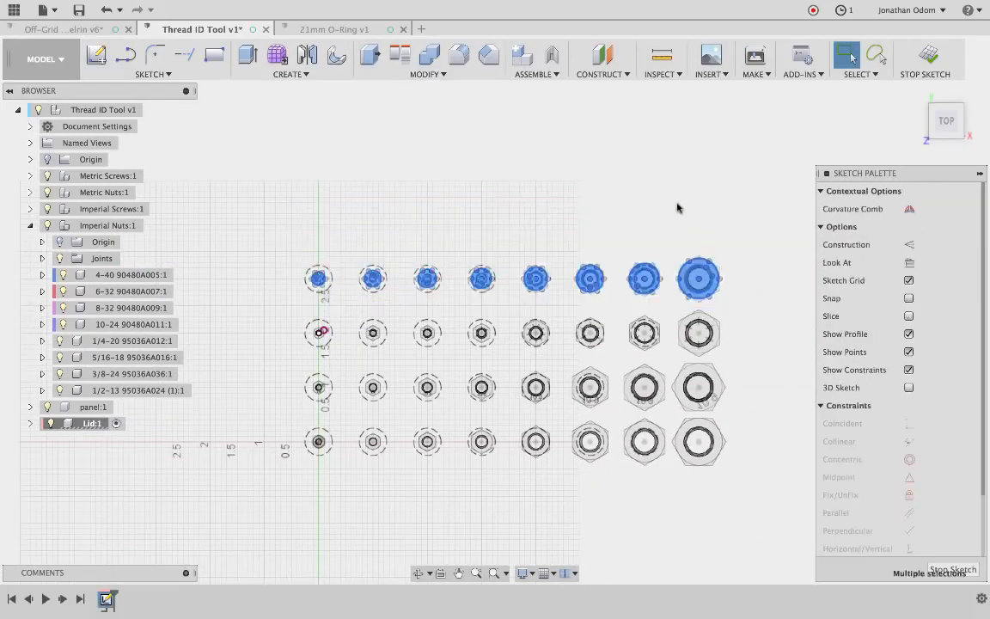
pyautogui.press('m')
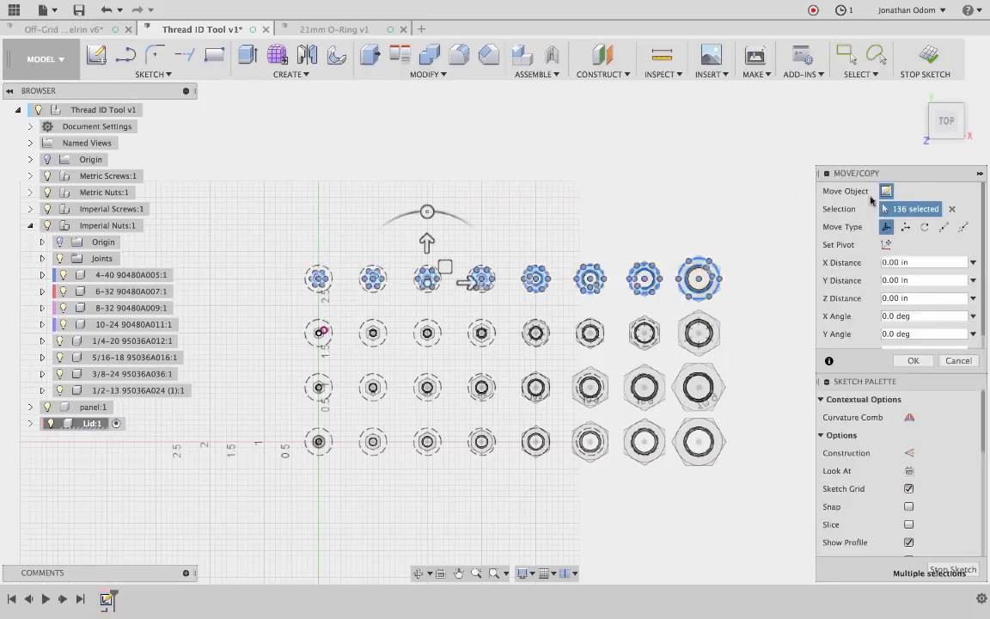
pyautogui.click(943, 227)
pyautogui.scroll(5, 220, 375)
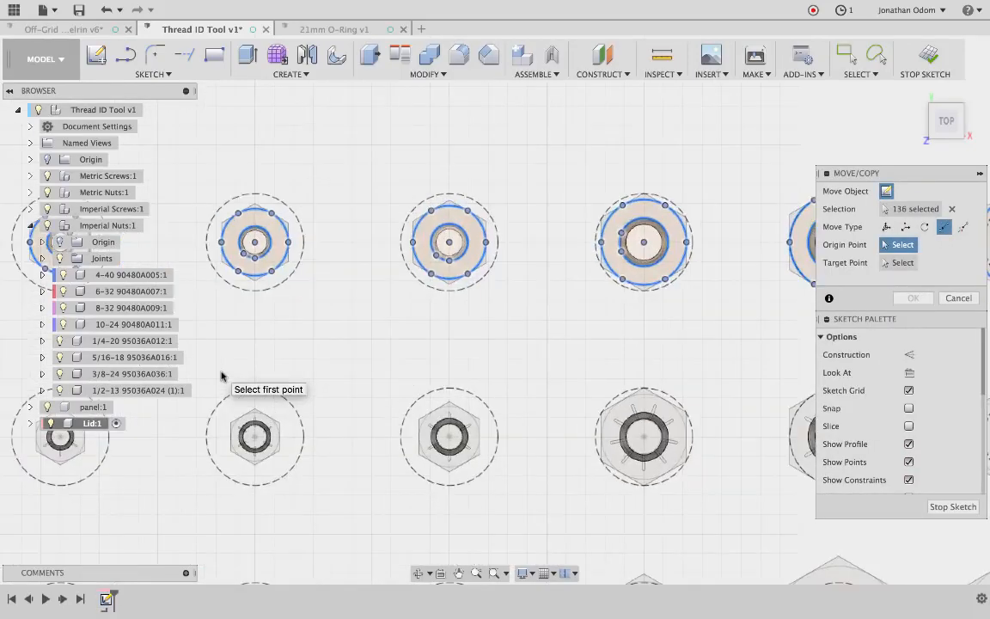
pyautogui.scroll(-3, 221, 375)
pyautogui.scroll(5, 221, 375)
pyautogui.scroll(-3, 221, 376)
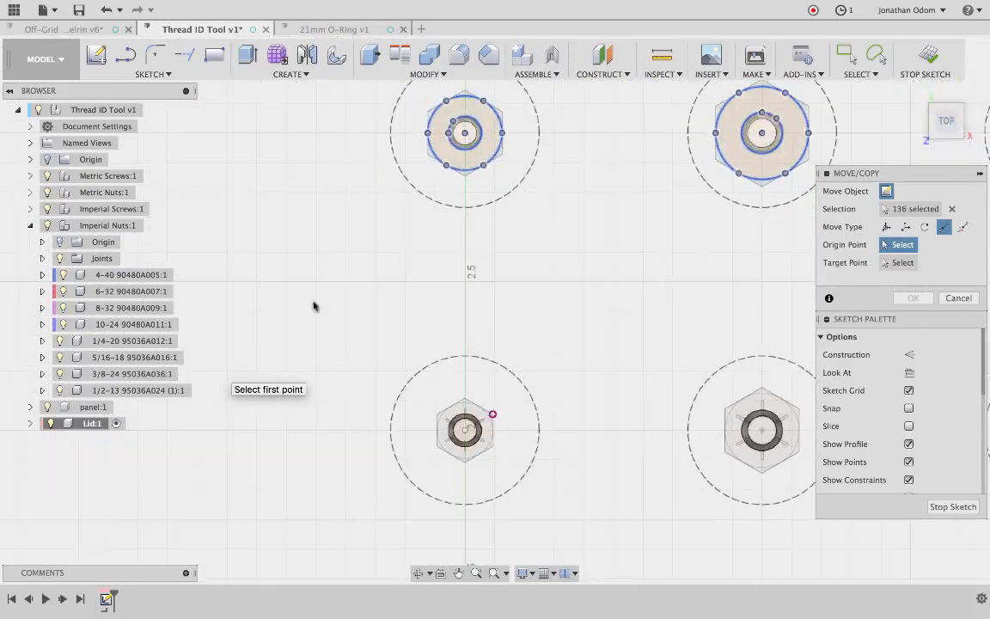
pyautogui.click(464, 133)
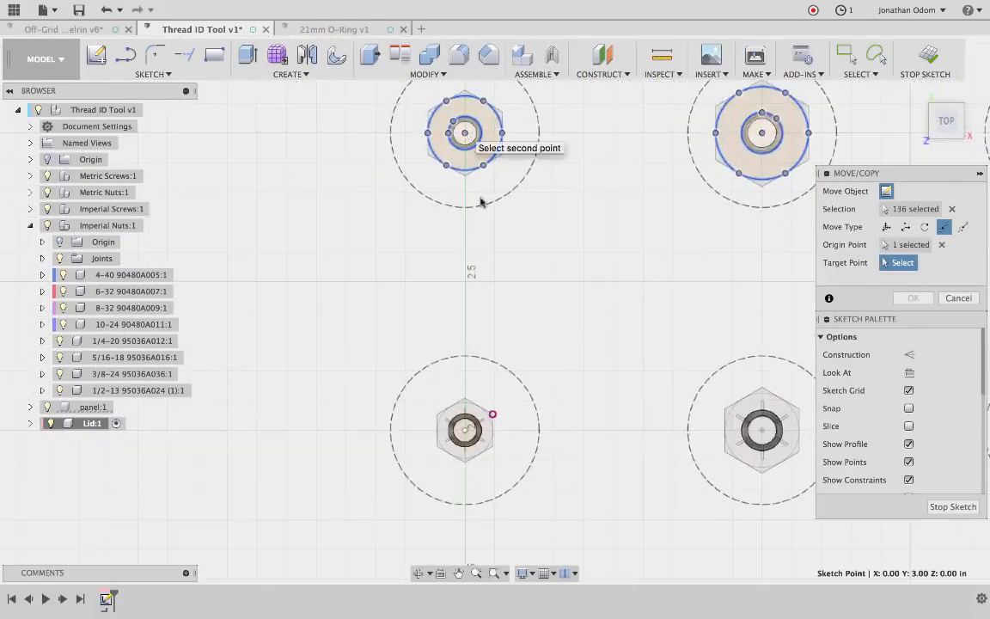
pyautogui.click(465, 429)
pyautogui.press('Return')
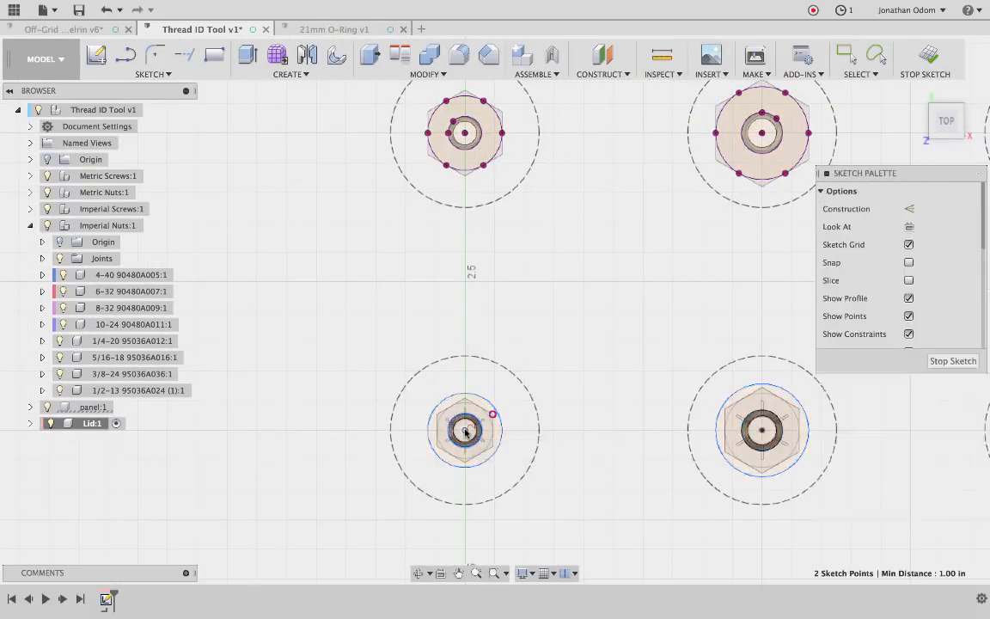
# Project the top faces of the first four nuts in the row along the red axis into the sketch.
pyautogui.scroll(-3, 453, 441)
pyautogui.scroll(-1, 555, 317)
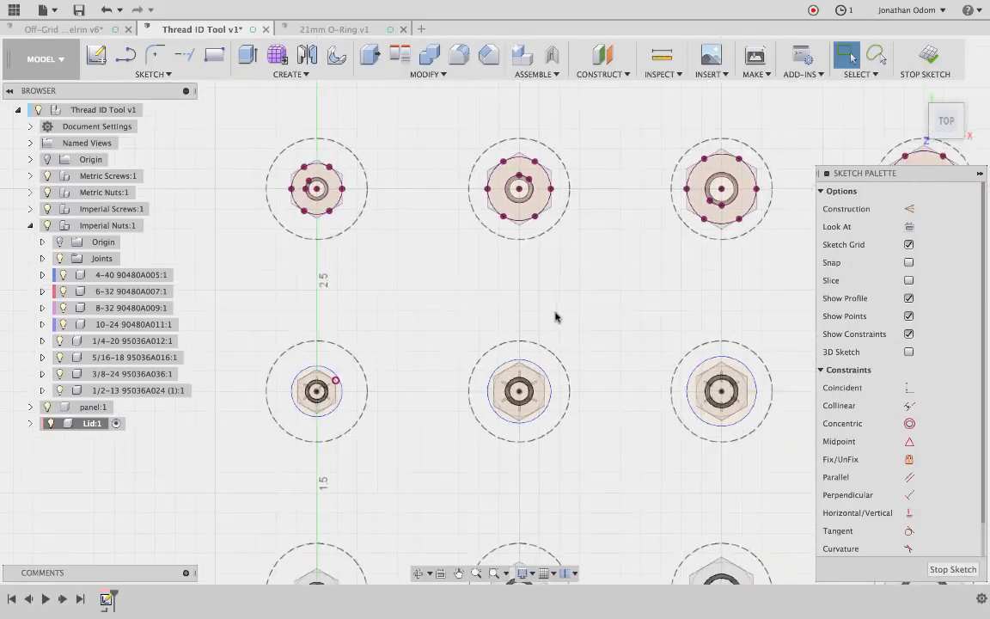
pyautogui.scroll(-3, 630, 294)
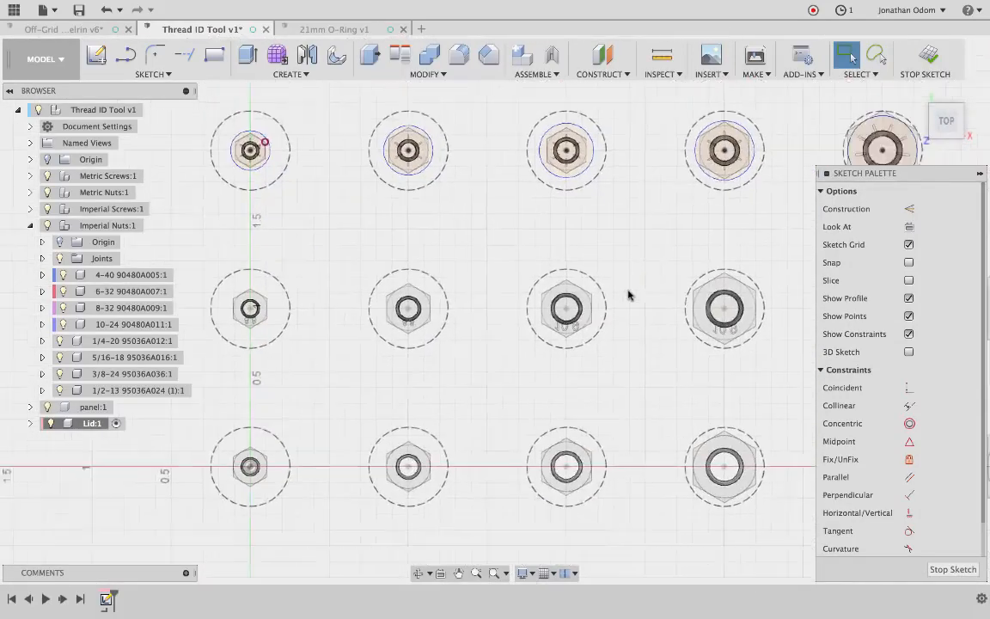
pyautogui.press('p')
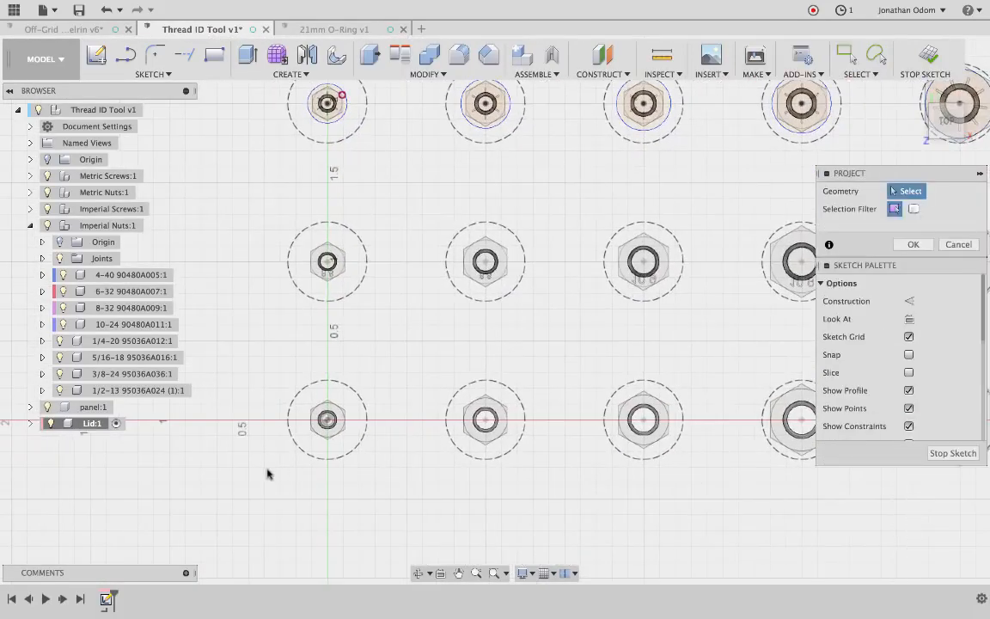
pyautogui.scroll(3, 331, 438)
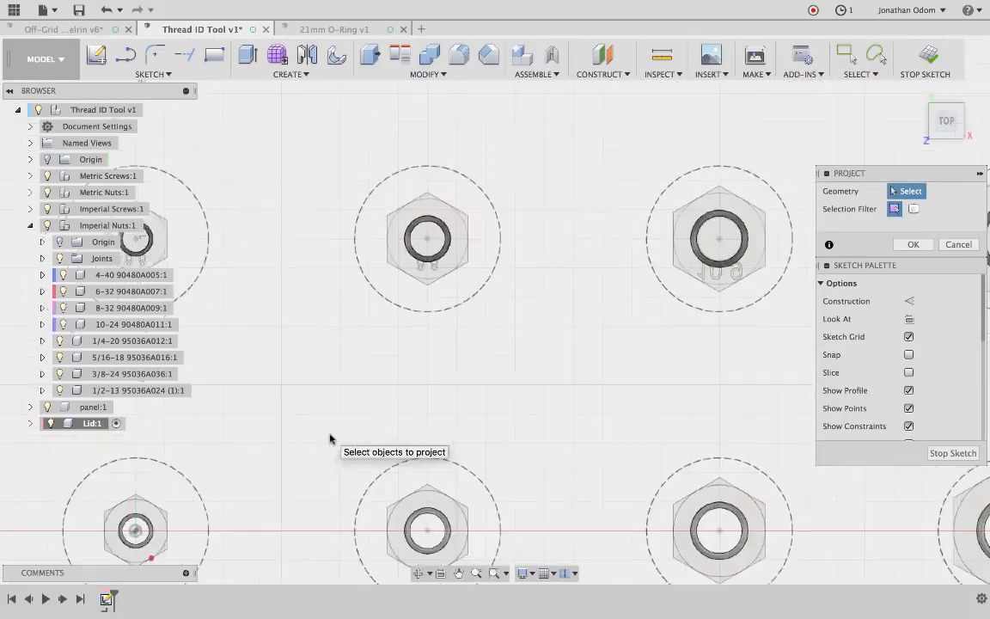
pyautogui.click(231, 453)
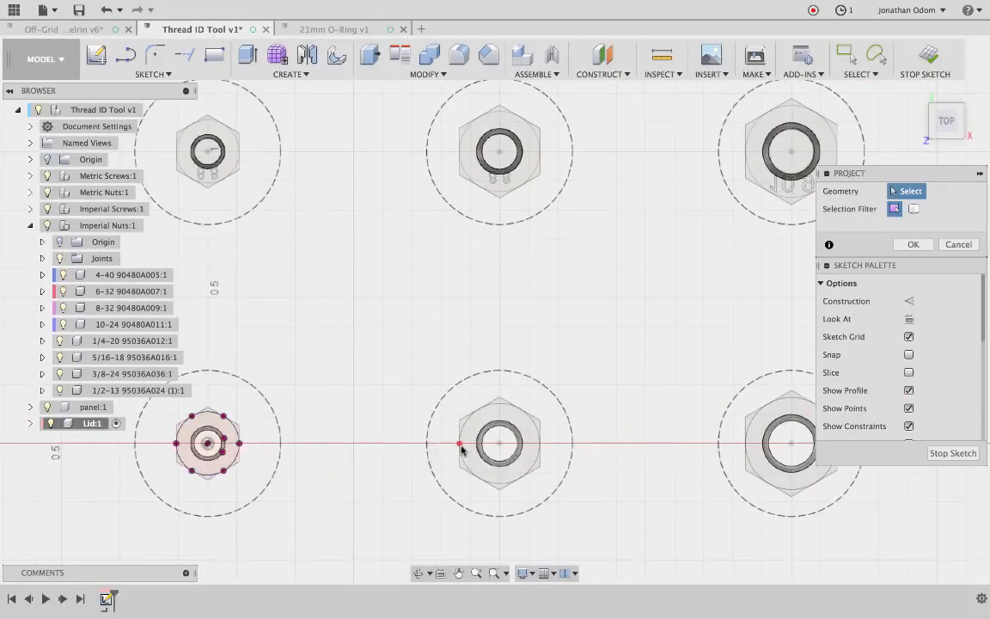
pyautogui.scroll(2, 466, 450)
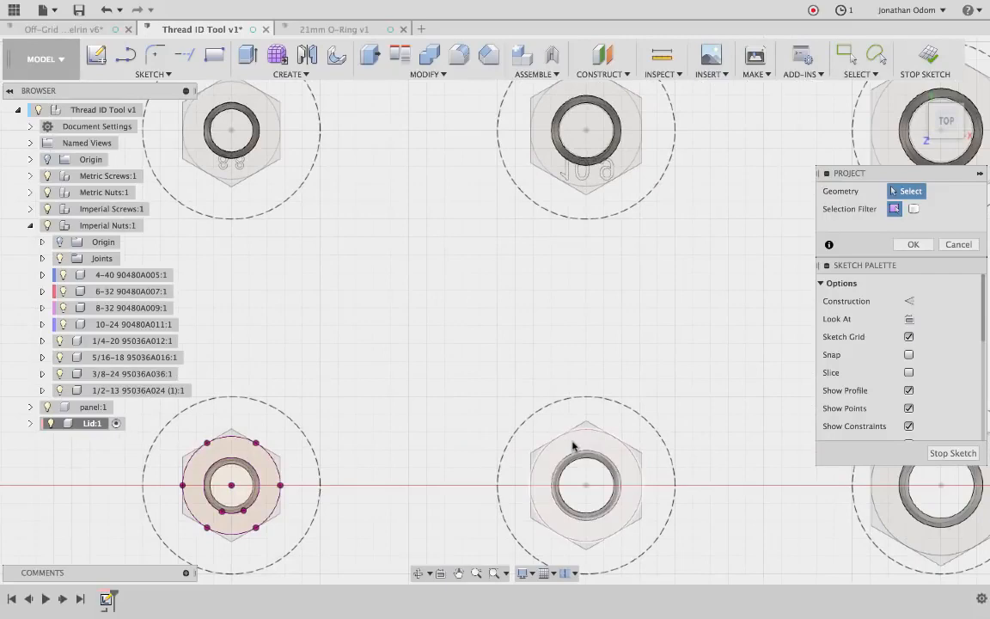
pyautogui.click(550, 457)
pyautogui.scroll(-2, 550, 457)
pyautogui.hscroll(4, 550, 457)
pyautogui.click(574, 420)
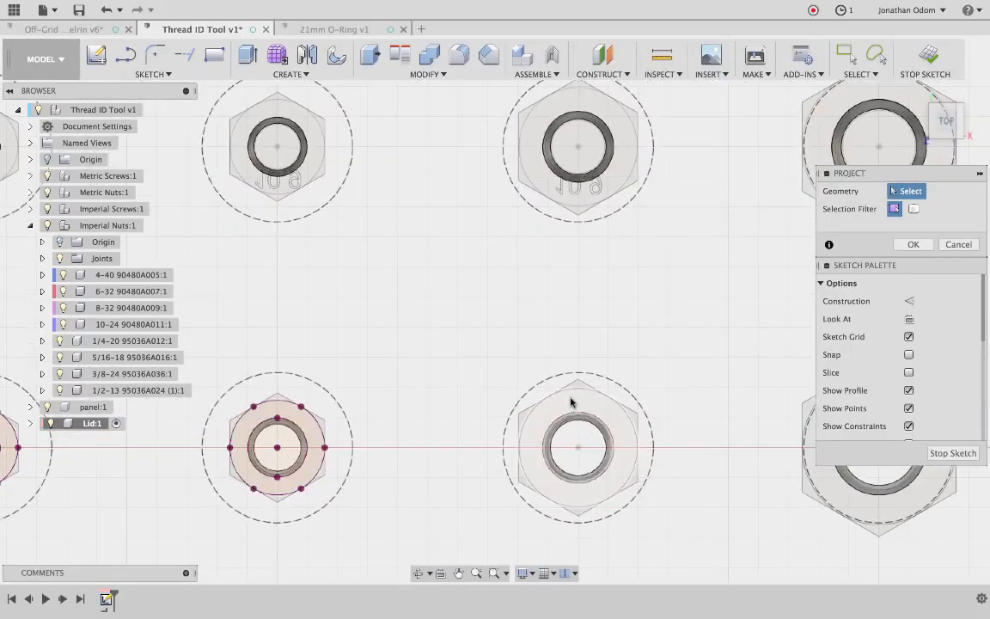
# Project the top faces of the fifth to eighth nuts in the same row along the red axis and finish projecting.
pyautogui.hscroll(5, 571, 408)
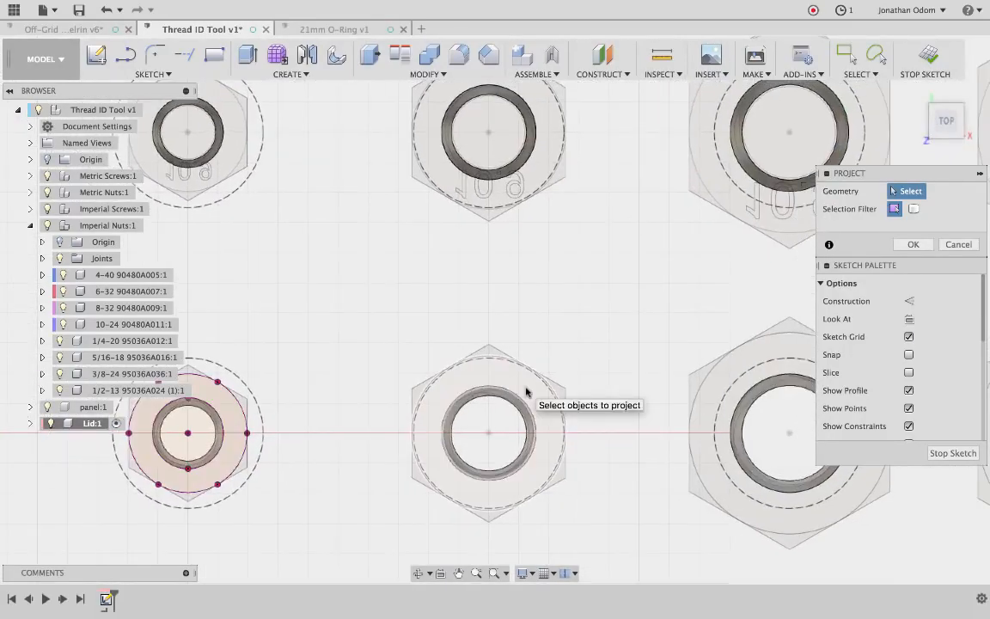
pyautogui.click(527, 392)
pyautogui.hscroll(4, 526, 393)
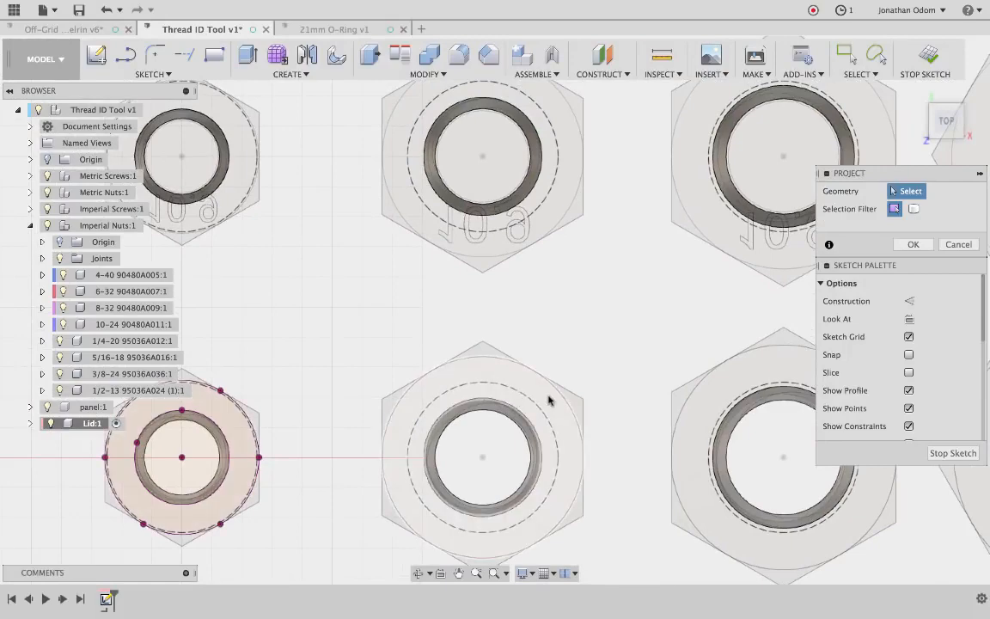
pyautogui.click(549, 400)
pyautogui.hscroll(3, 548, 400)
pyautogui.click(623, 351)
pyautogui.hscroll(3, 623, 349)
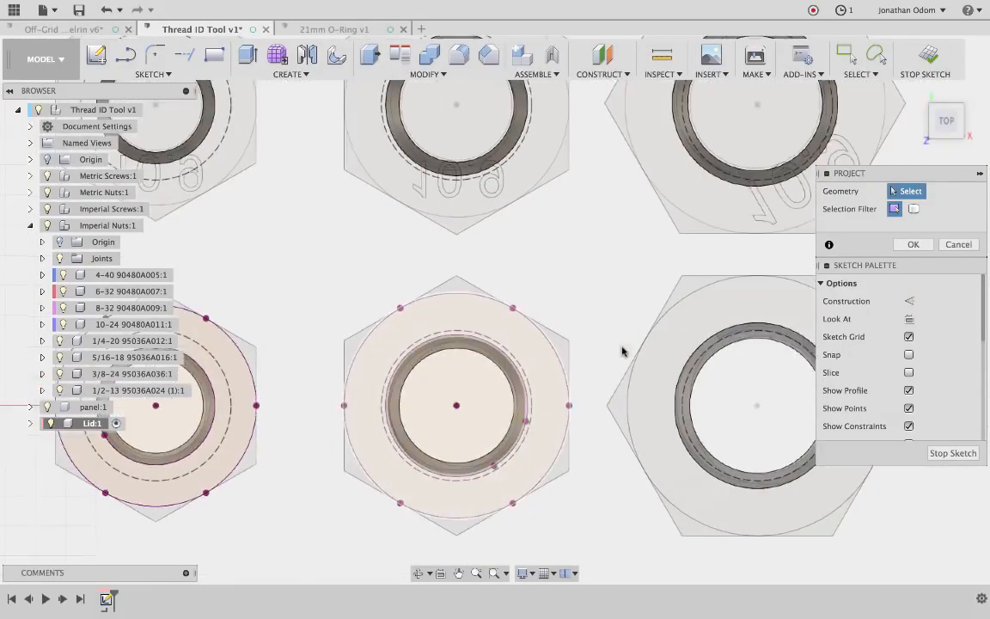
pyautogui.click(675, 307)
pyautogui.scroll(-8, 673, 307)
pyautogui.press('Return')
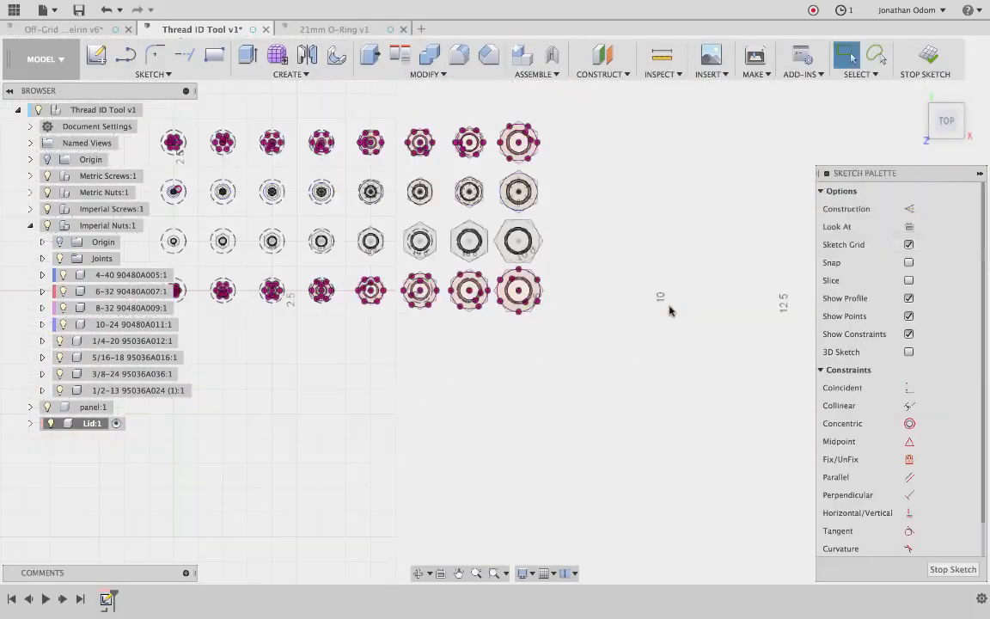
pyautogui.hscroll(-4, 670, 307)
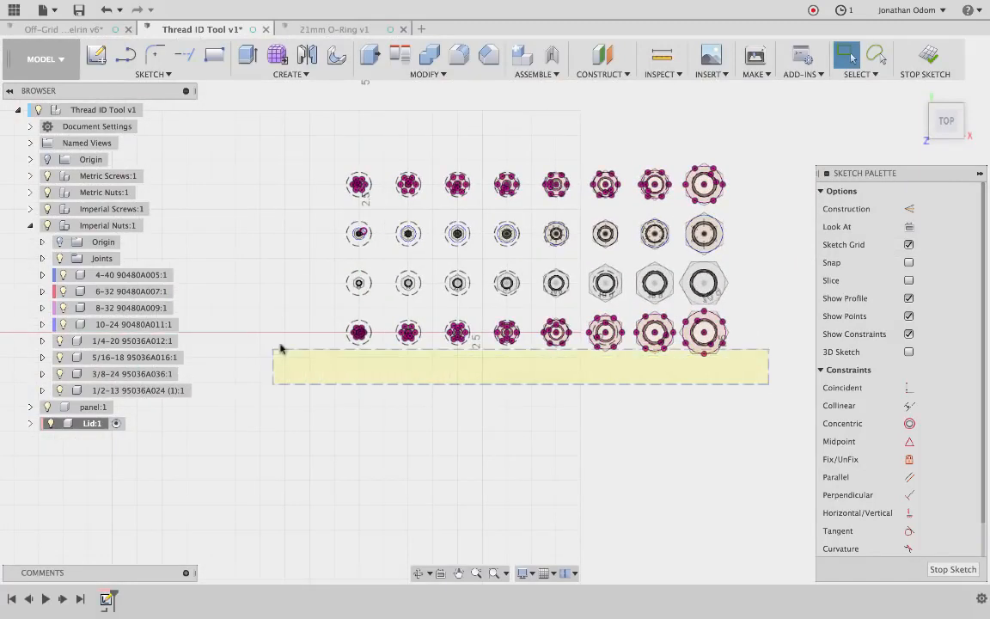
pyautogui.moveTo(280, 348); pyautogui.dragTo(311, 298)
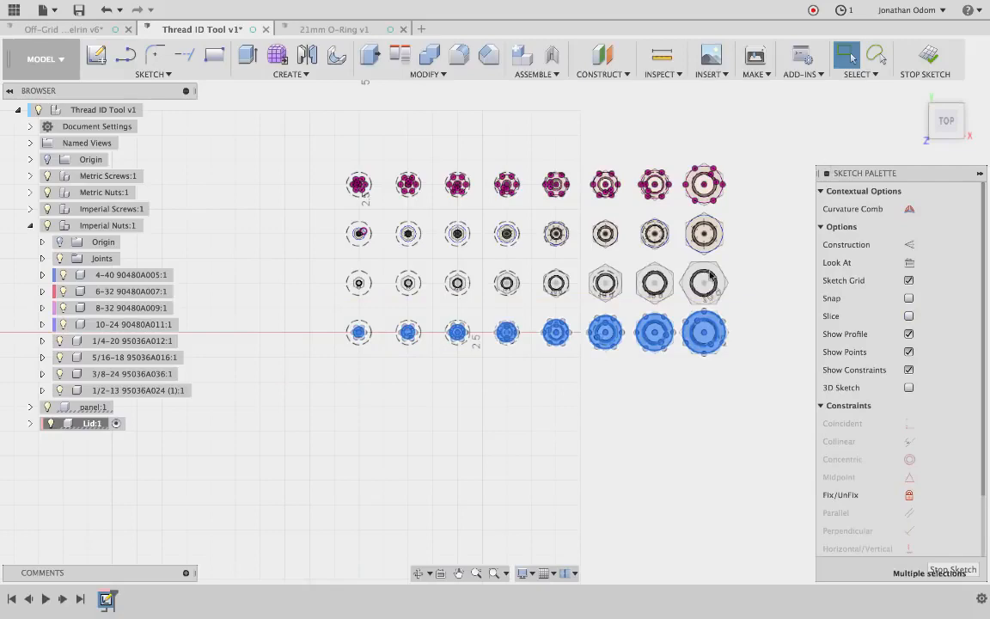
pyautogui.press('Escape')
pyautogui.hscroll(1, 710, 275)
pyautogui.moveTo(289, 320); pyautogui.dragTo(782, 416)
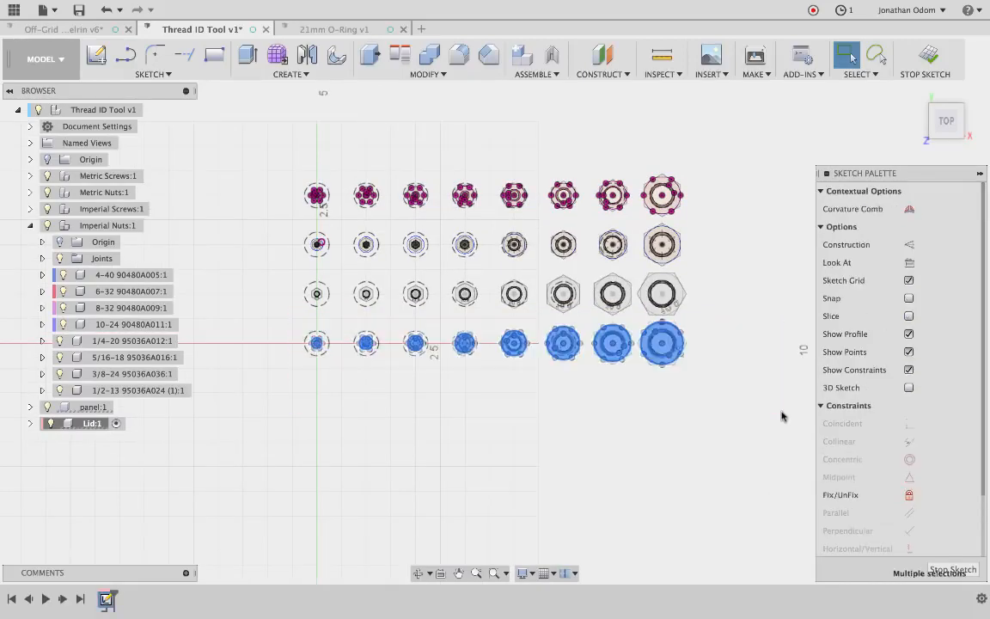
pyautogui.press('Escape')
pyautogui.scroll(4, 585, 371)
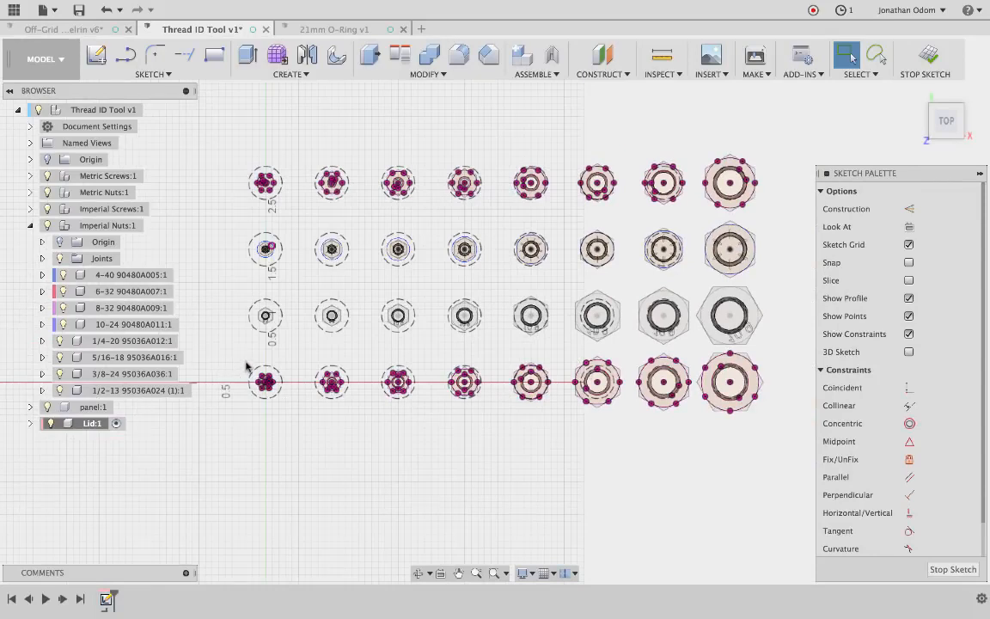
pyautogui.moveTo(223, 354)
pyautogui.mouseDown()
pyautogui.moveTo(487, 355)
pyautogui.moveTo(773, 427)
pyautogui.moveTo(275, 347)
pyautogui.moveTo(203, 348)
pyautogui.mouseUp()
pyautogui.click(753, 475)
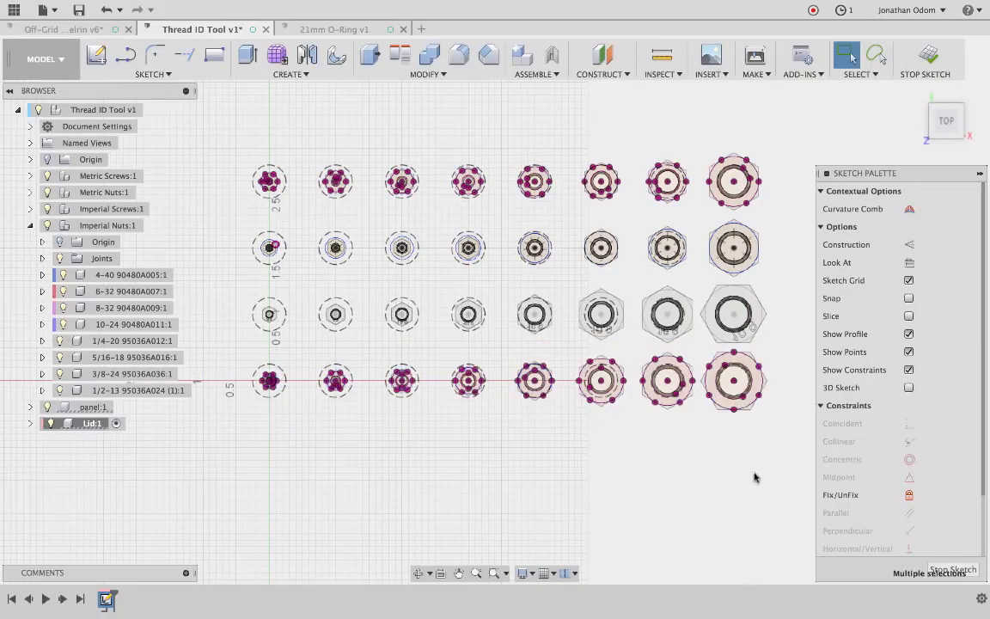
pyautogui.moveTo(470, 469); pyautogui.dragTo(456, 483, button='middle')
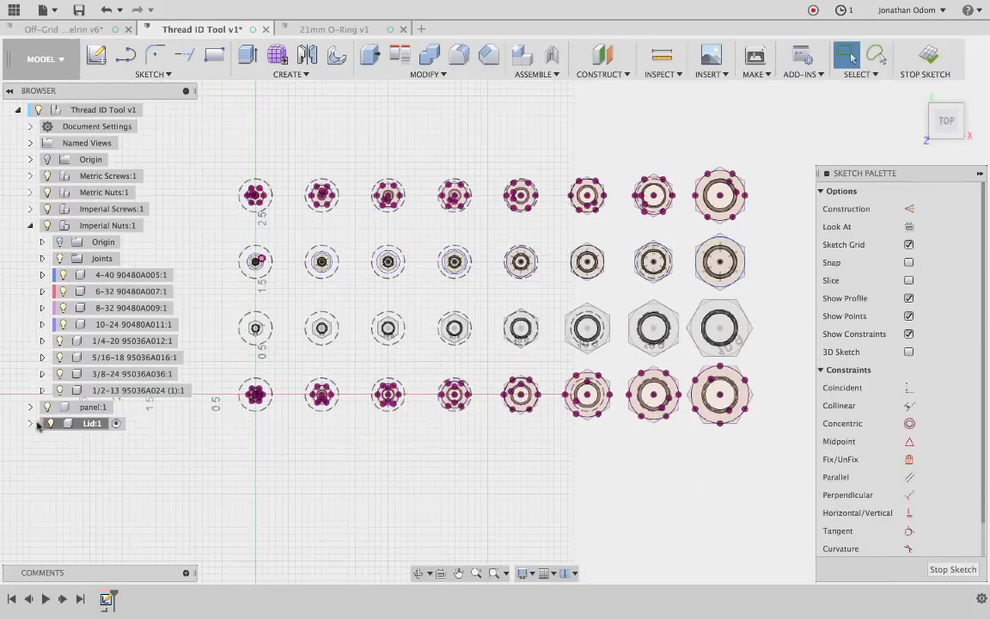
# Collapse the Imperial Nuts component, expand the Lid component in the browser tree, and hide the Metric Nuts component.
pyautogui.click(31, 423)
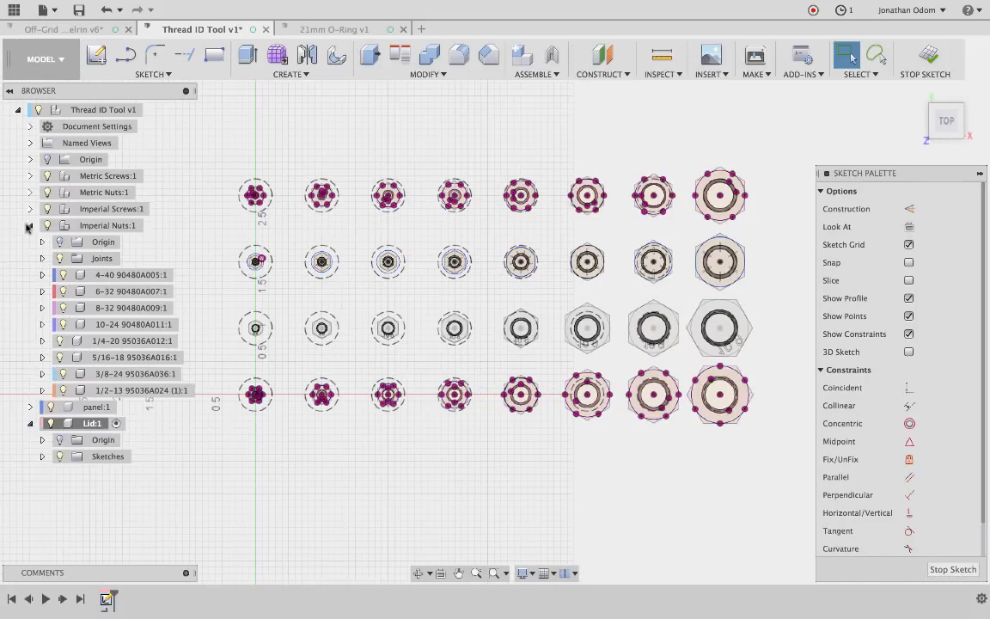
pyautogui.click(29, 225)
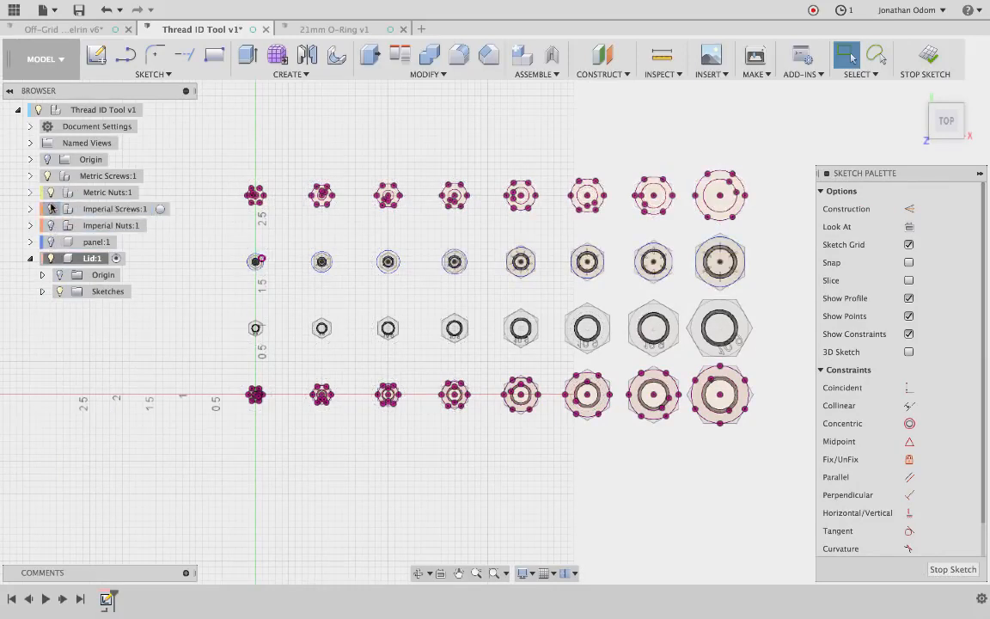
pyautogui.click(50, 243)
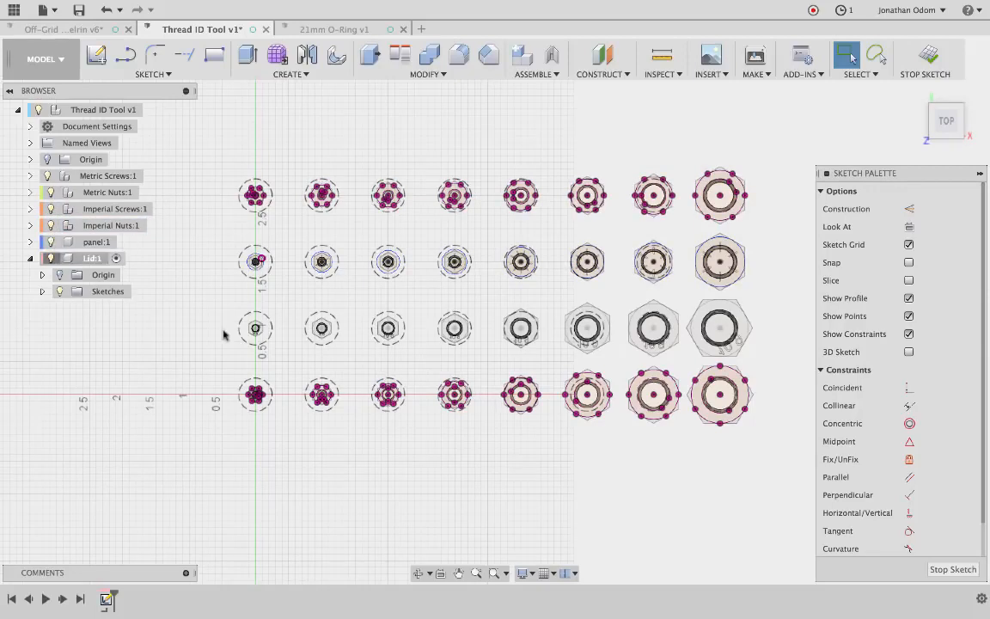
pyautogui.click(265, 399)
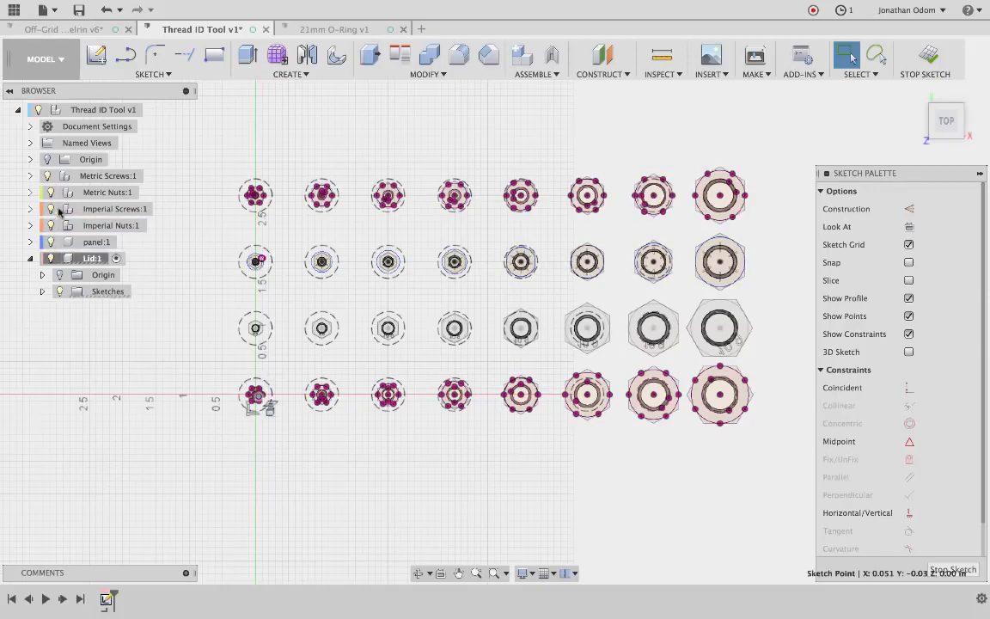
pyautogui.click(100, 194)
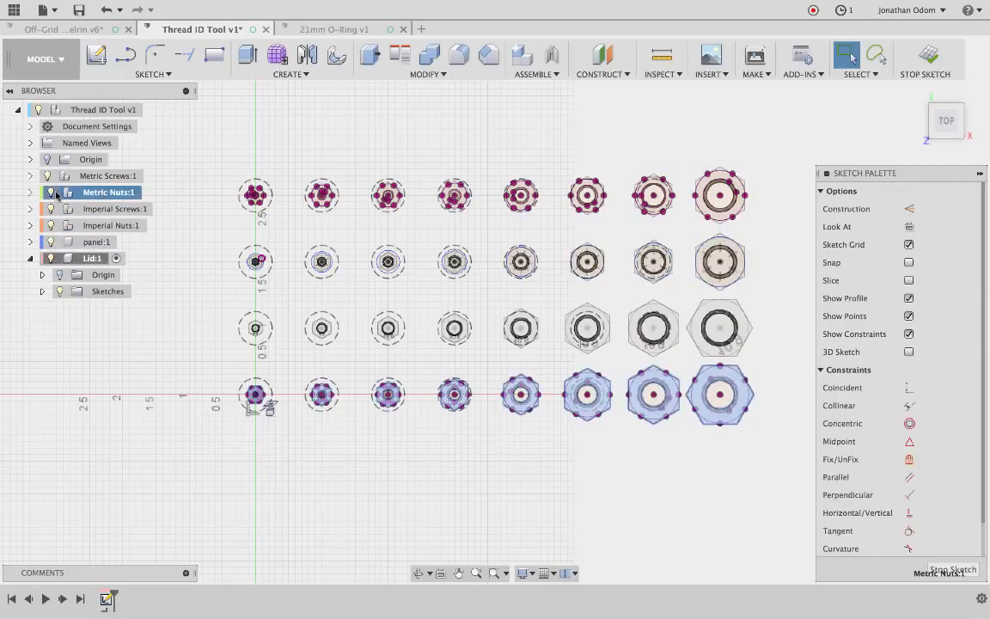
pyautogui.click(185, 439)
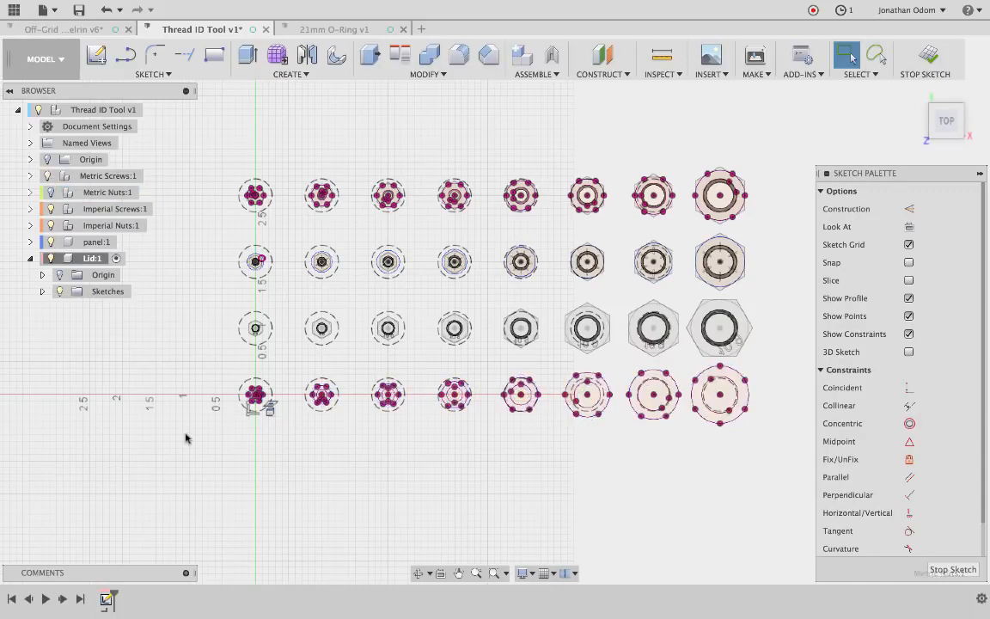
pyautogui.moveTo(169, 440)
pyautogui.mouseDown()
pyautogui.moveTo(806, 399)
pyautogui.moveTo(808, 363)
pyautogui.mouseUp()
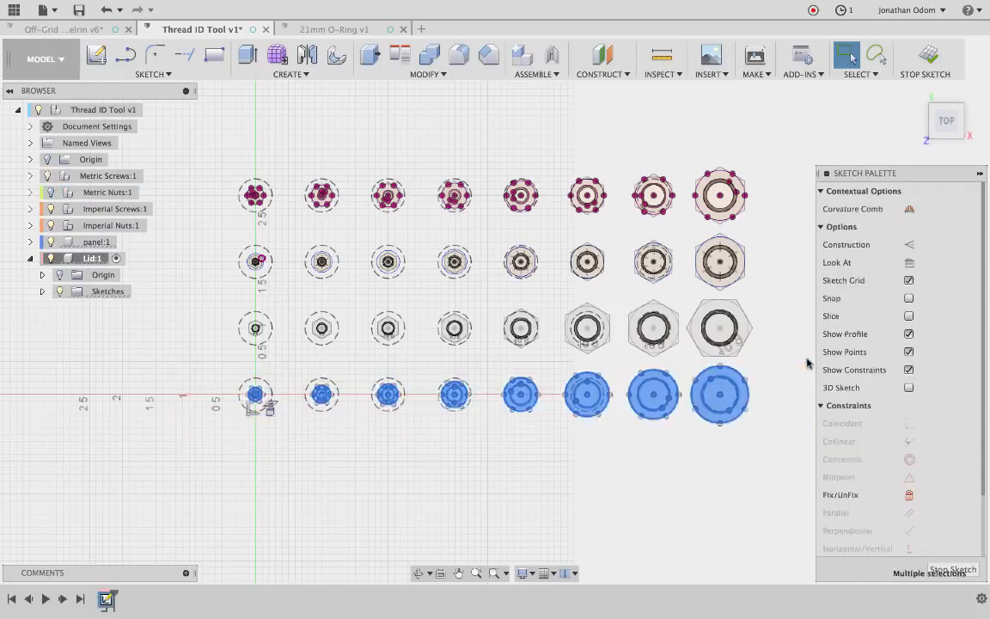
pyautogui.scroll(-4, 685, 435)
pyautogui.click(685, 435)
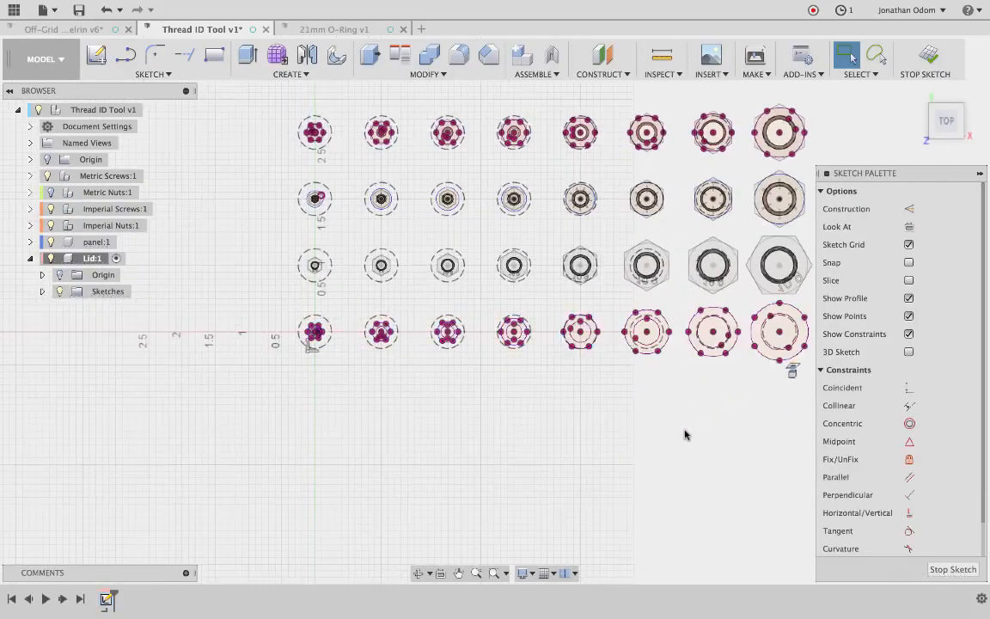
# Move the inner circles of the first two metric nuts point to point, from the first nut's centre to the screw centre directly above.
pyautogui.scroll(5, 685, 435)
pyautogui.scroll(-3, 685, 435)
pyautogui.scroll(6, 685, 433)
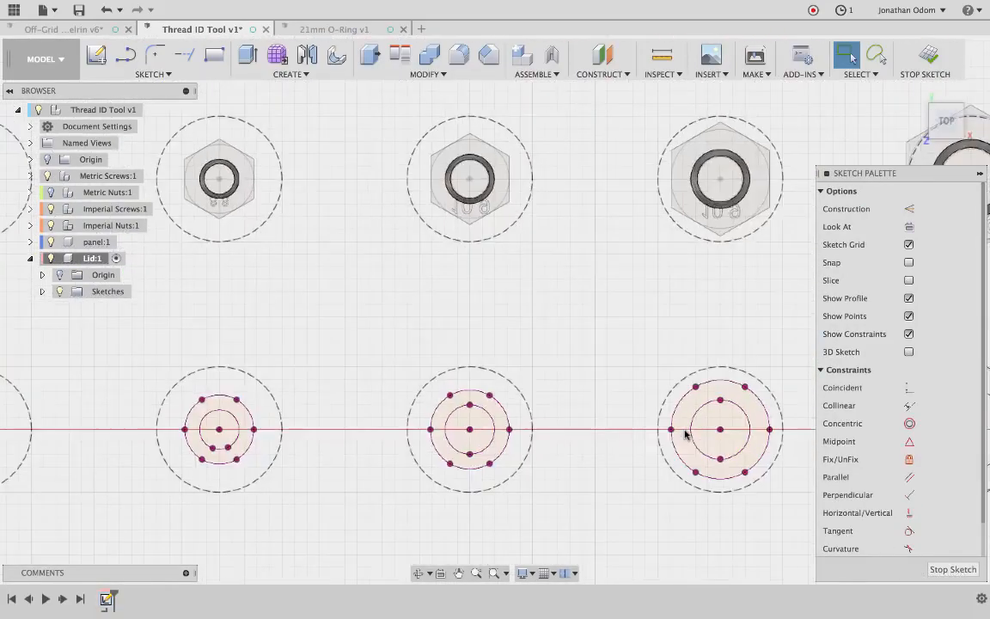
pyautogui.scroll(2, 684, 434)
pyautogui.moveTo(439, 409); pyautogui.dragTo(674, 410, button='middle')
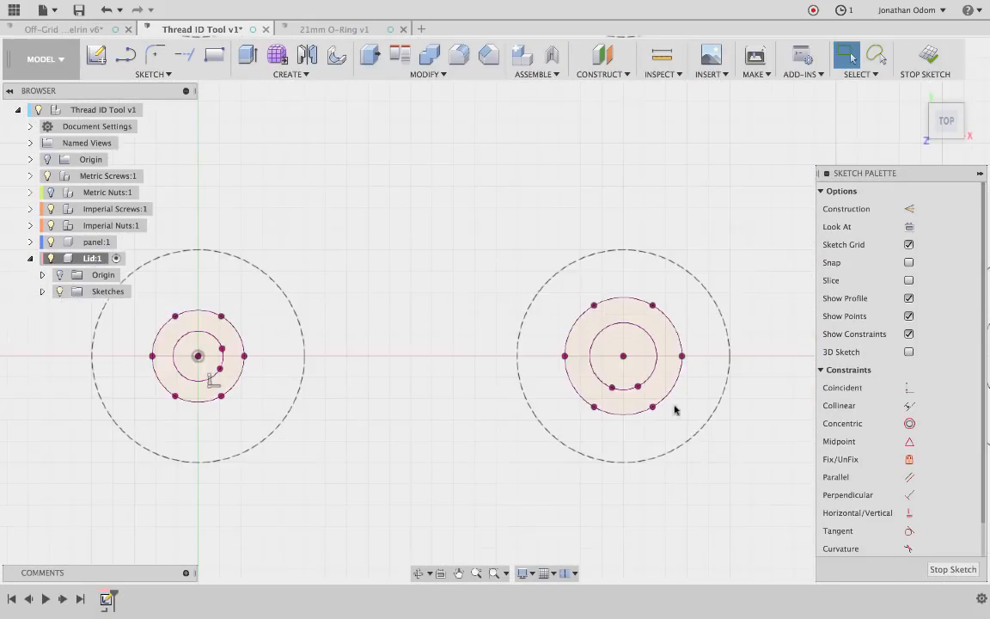
pyautogui.click(200, 337)
pyautogui.scroll(-3, 475, 350)
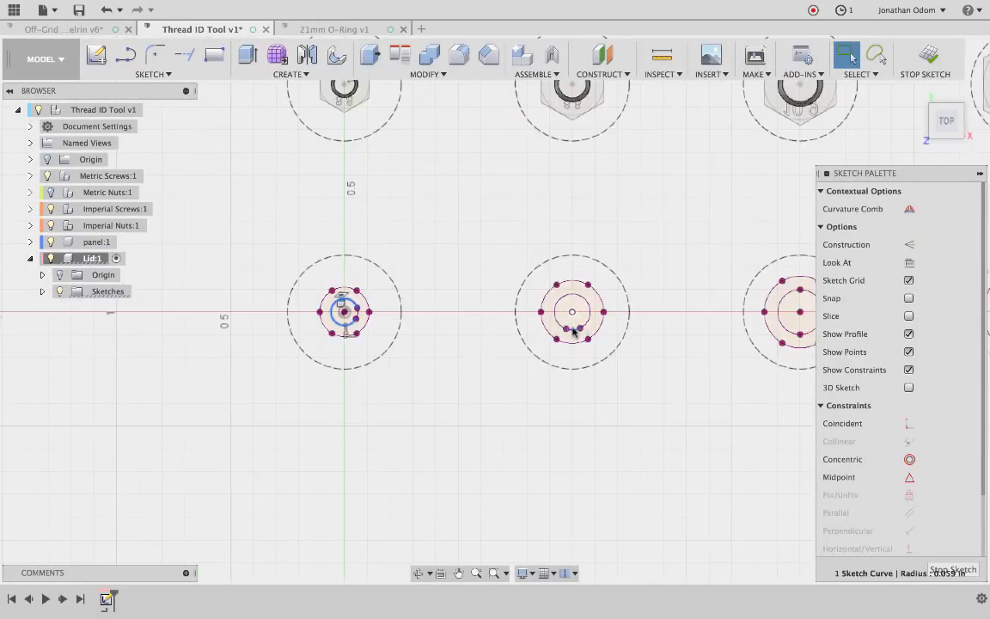
pyautogui.keyDown('shift'); pyautogui.click(584, 298); pyautogui.keyUp('shift')
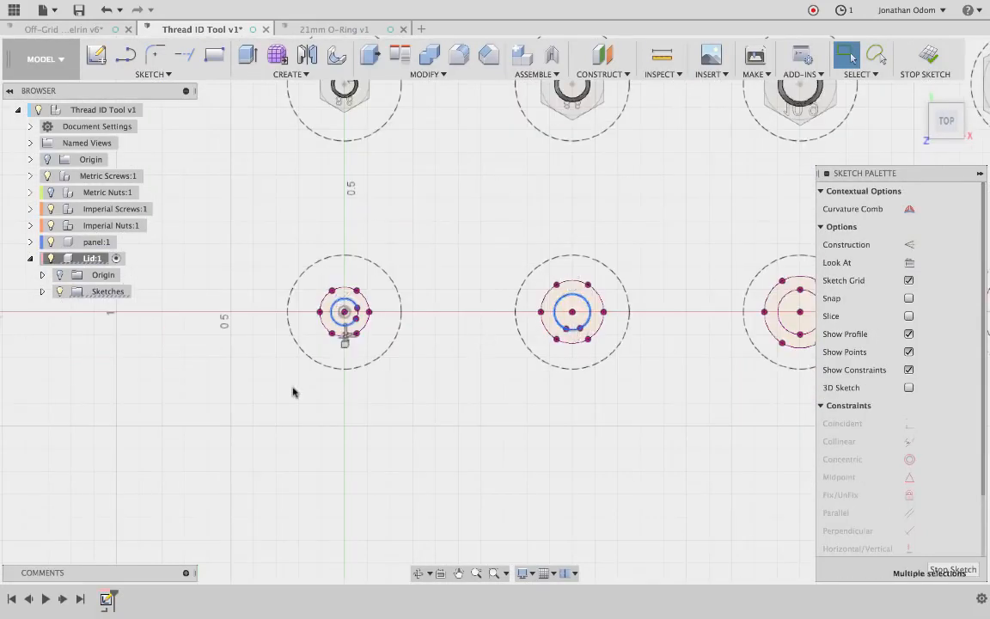
pyautogui.scroll(6, 292, 391)
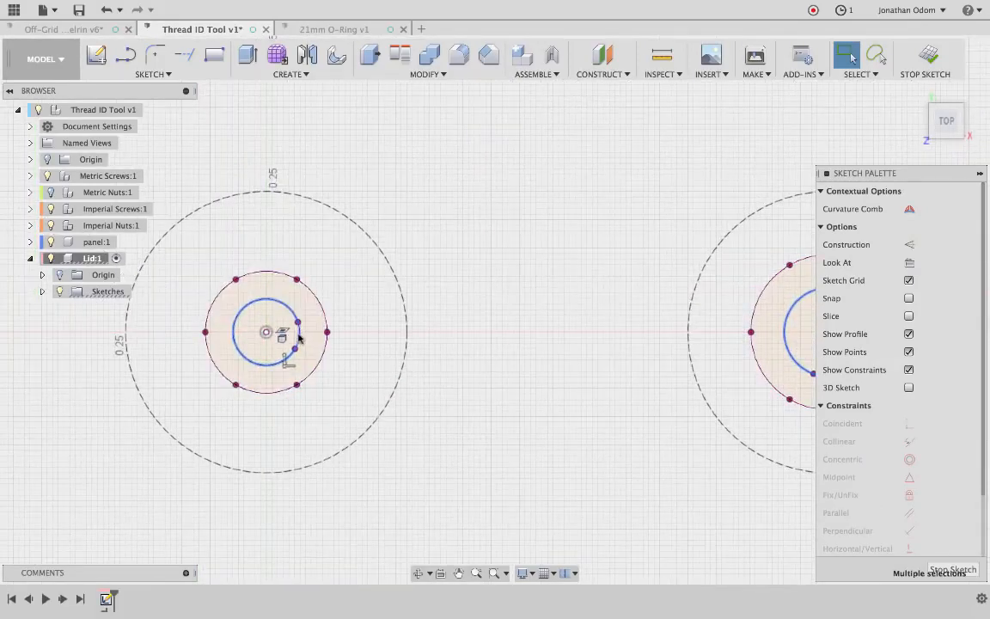
pyautogui.scroll(-6, 458, 301)
pyautogui.press('m')
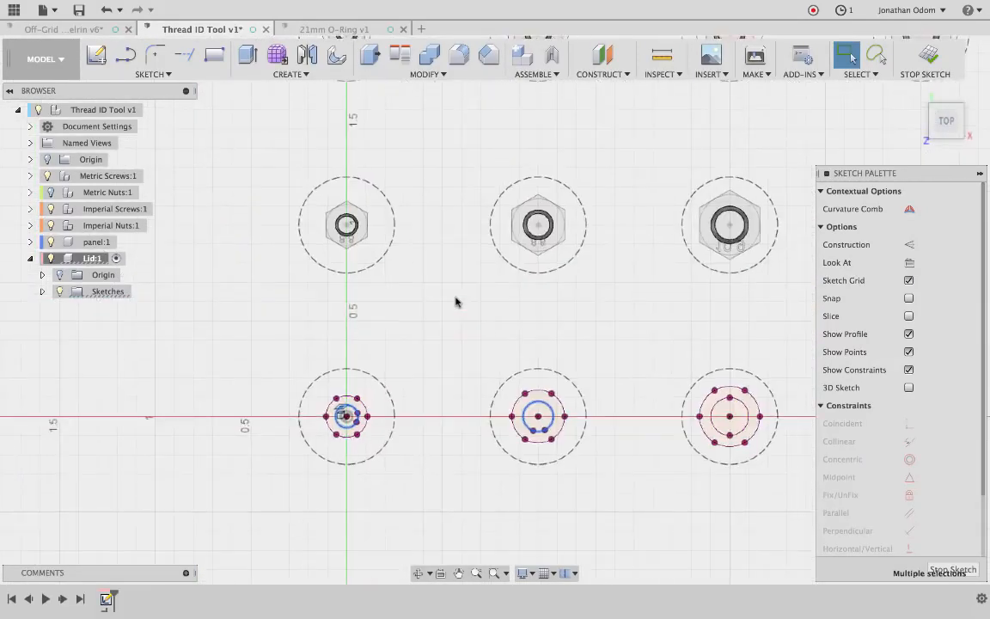
pyautogui.hscroll(3, 654, 256)
pyautogui.scroll(1, 353, 369)
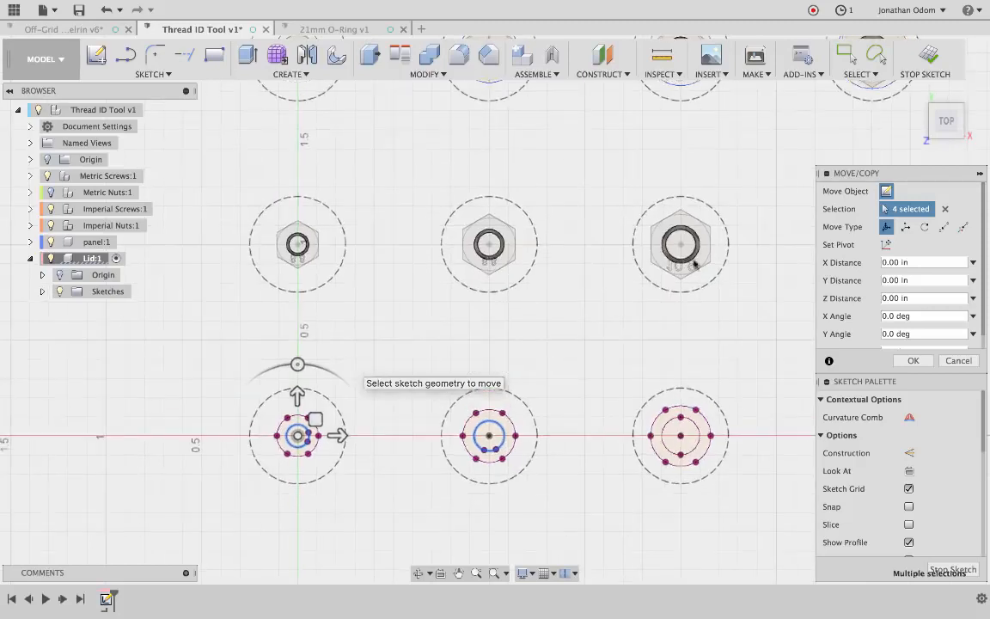
pyautogui.click(945, 227)
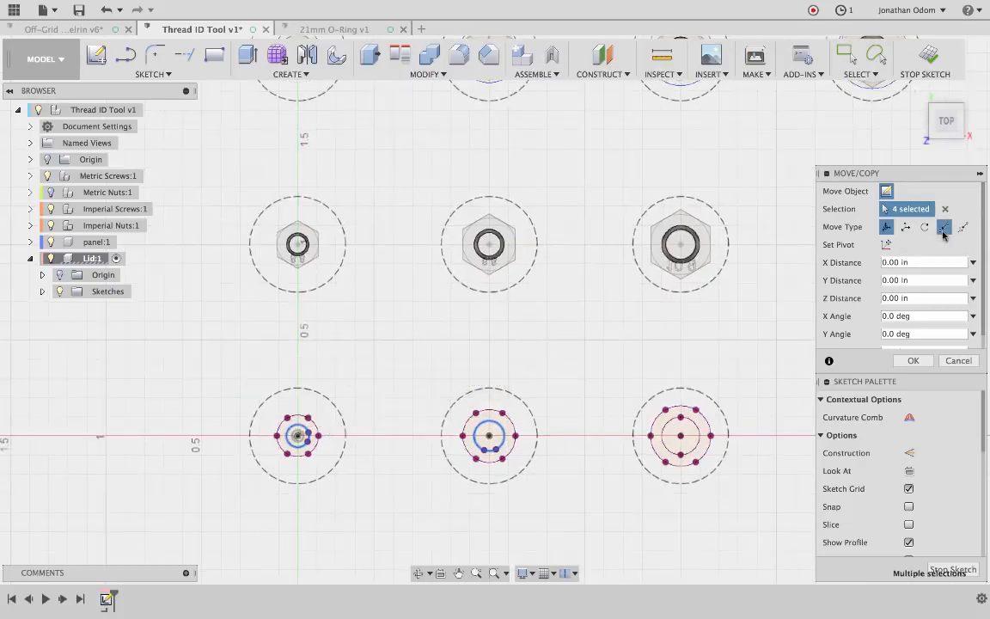
pyautogui.click(297, 437)
pyautogui.click(298, 247)
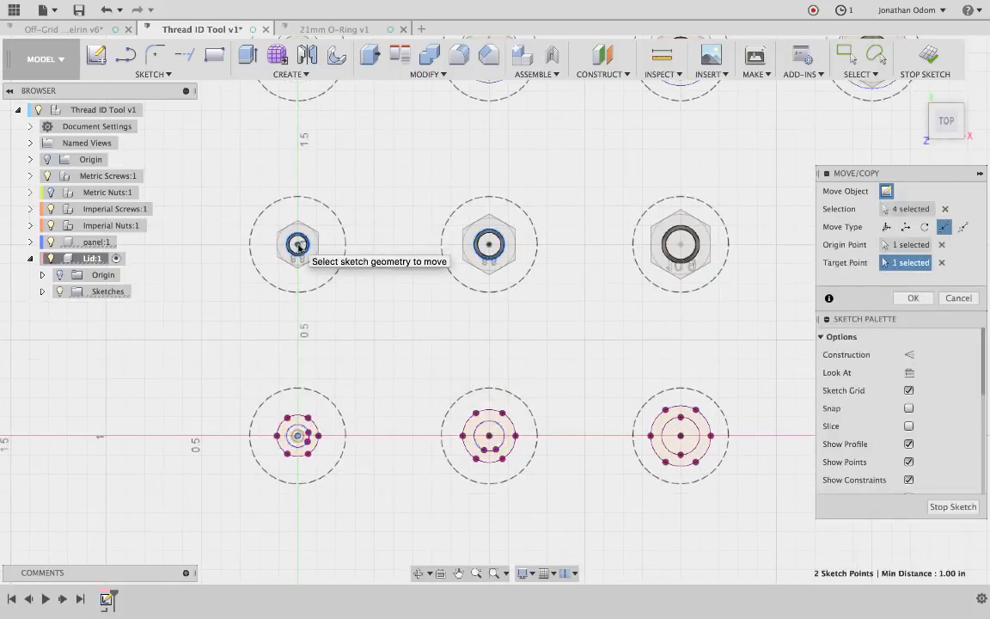
pyautogui.press('Return')
pyautogui.scroll(-2, 297, 248)
pyautogui.scroll(-1, 298, 248)
pyautogui.hscroll(5, 298, 248)
pyautogui.scroll(1, 298, 249)
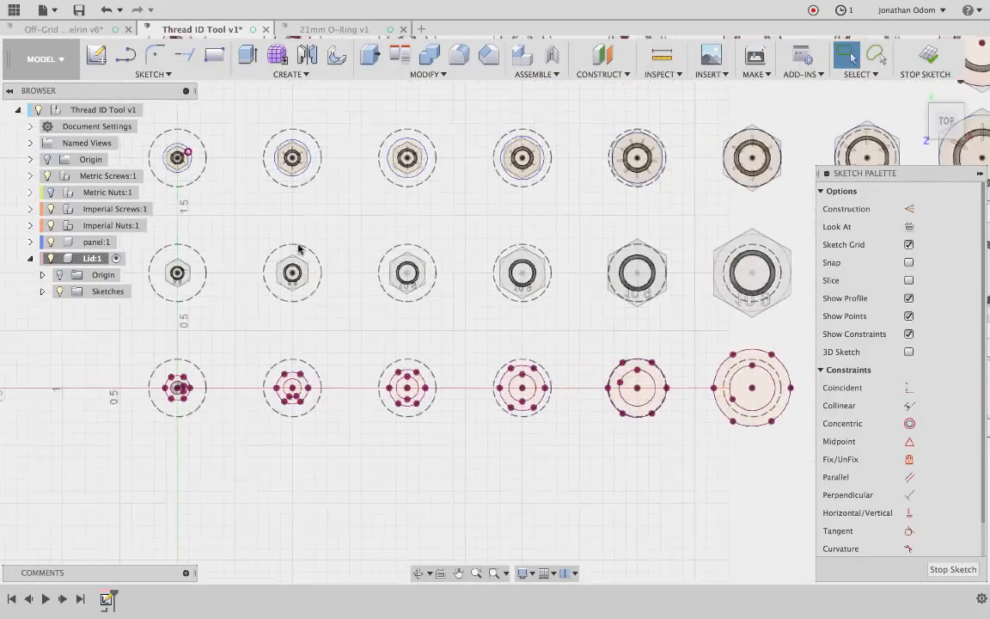
pyautogui.scroll(-3, 299, 249)
pyautogui.scroll(2, 298, 248)
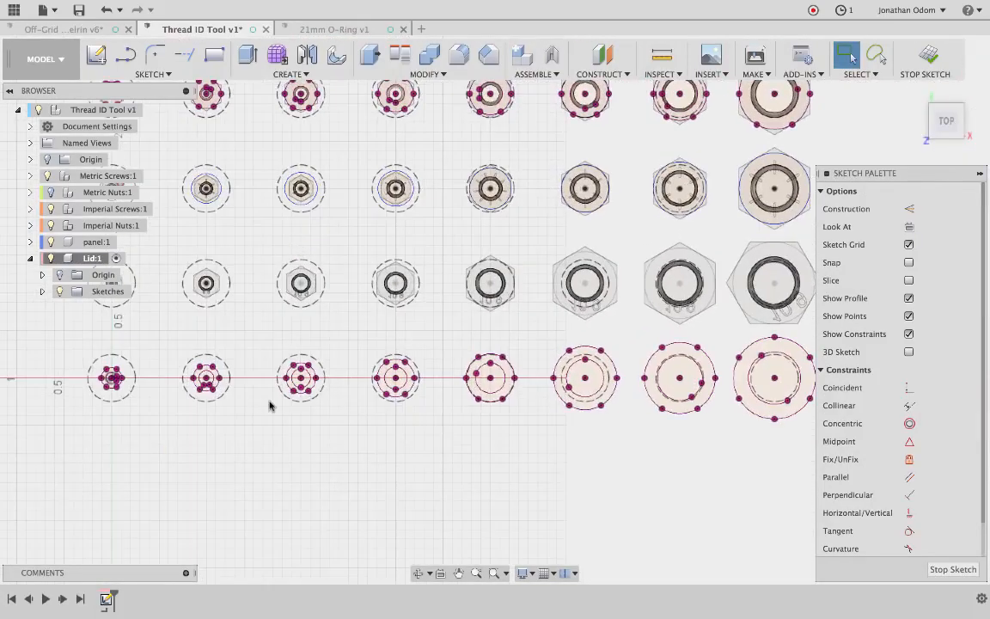
pyautogui.hscroll(3, 269, 406)
pyautogui.scroll(1, 268, 405)
pyautogui.moveTo(208, 343); pyautogui.dragTo(795, 519)
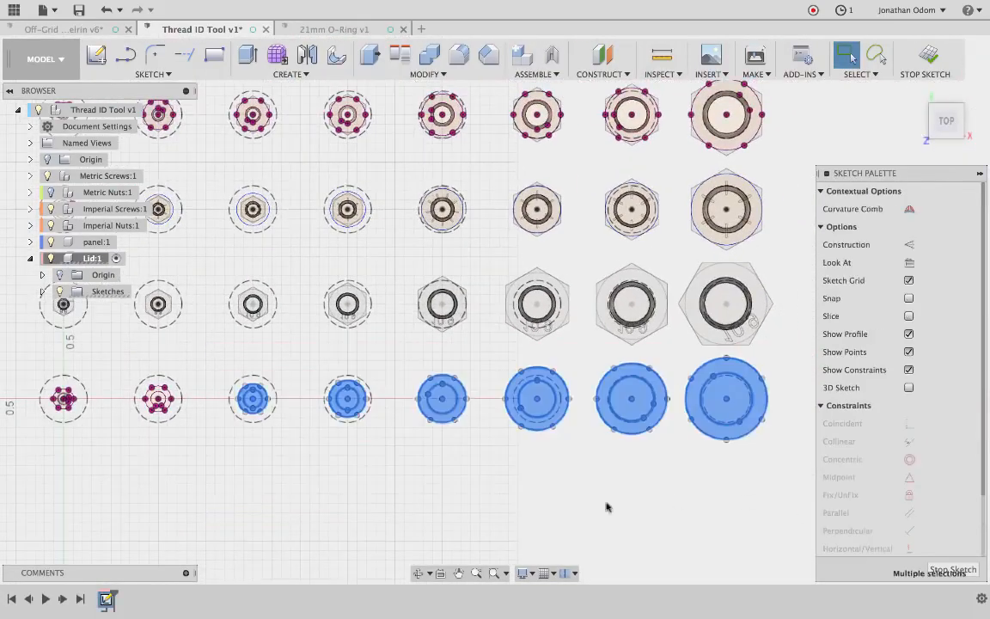
pyautogui.press('m')
pyautogui.press('Escape')
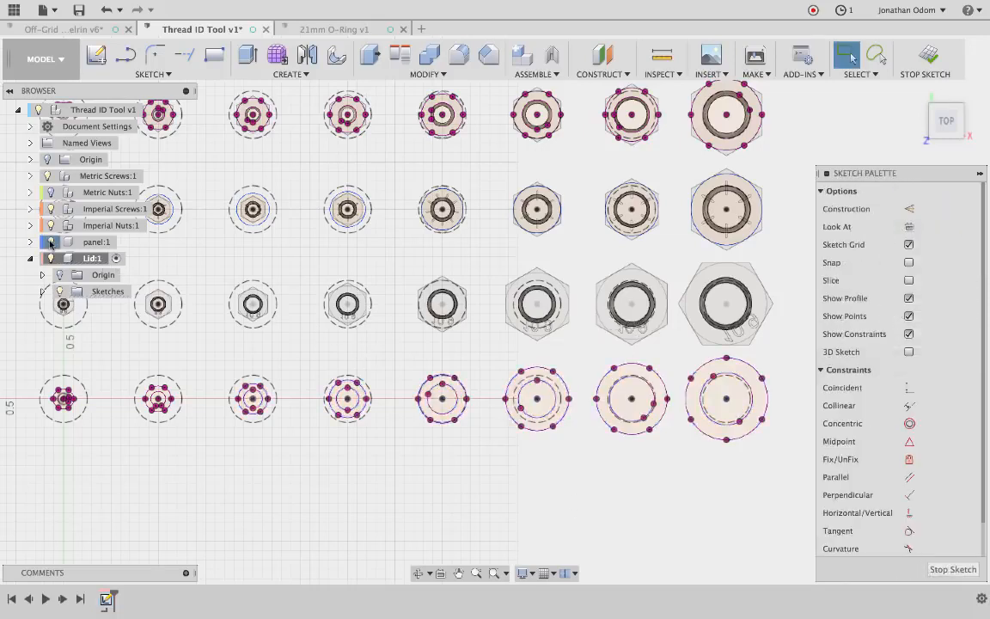
# With the panel hidden, move the third to eighth metric nut circles point to point, from the third nut's centre to the screw centre directly above.
pyautogui.click(51, 242)
pyautogui.moveTo(229, 347); pyautogui.dragTo(784, 487)
pyautogui.press('m')
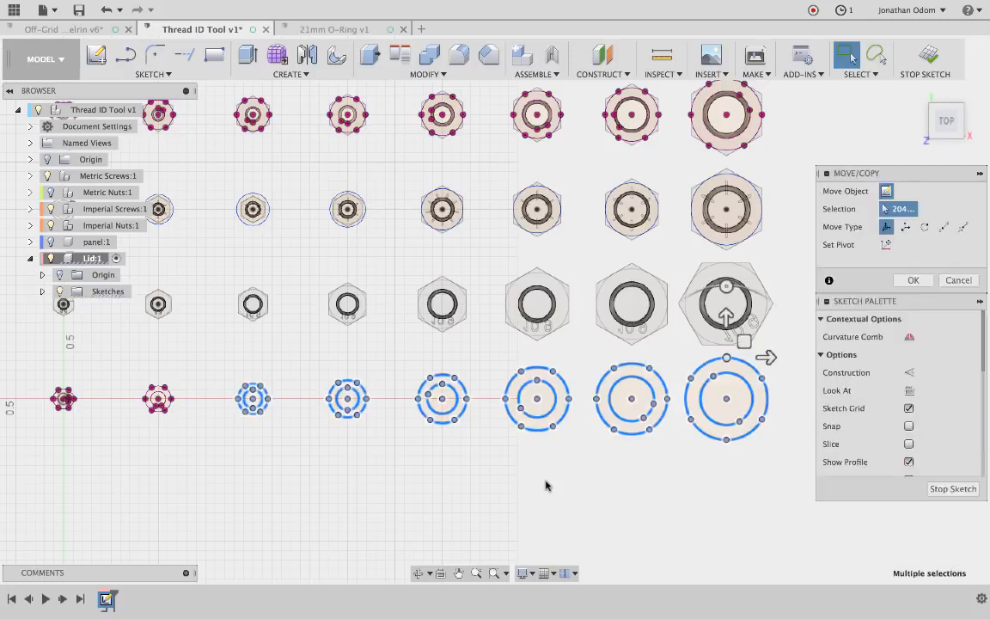
pyautogui.click(942, 226)
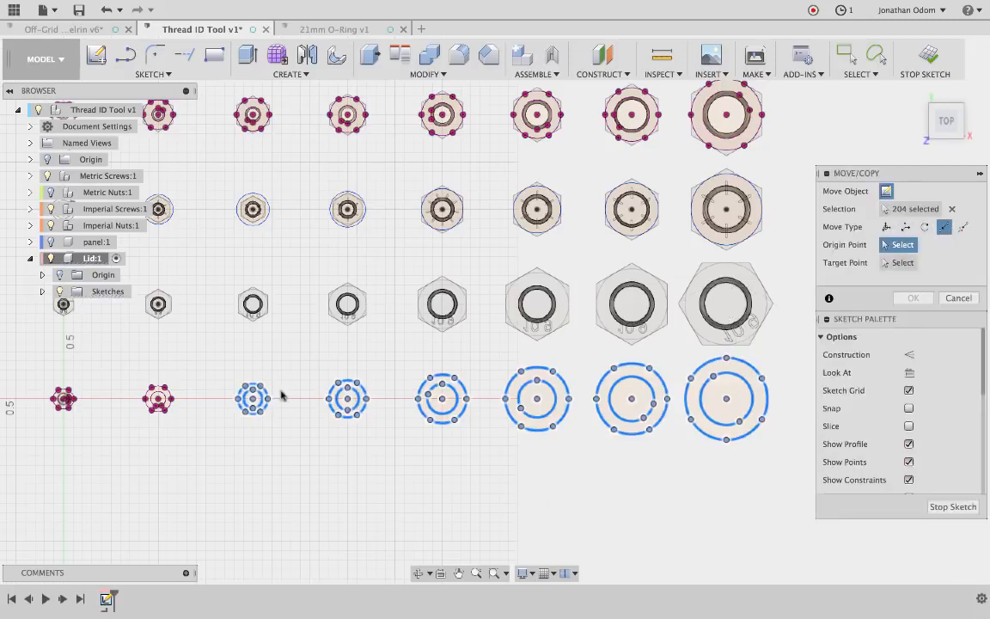
pyautogui.click(253, 399)
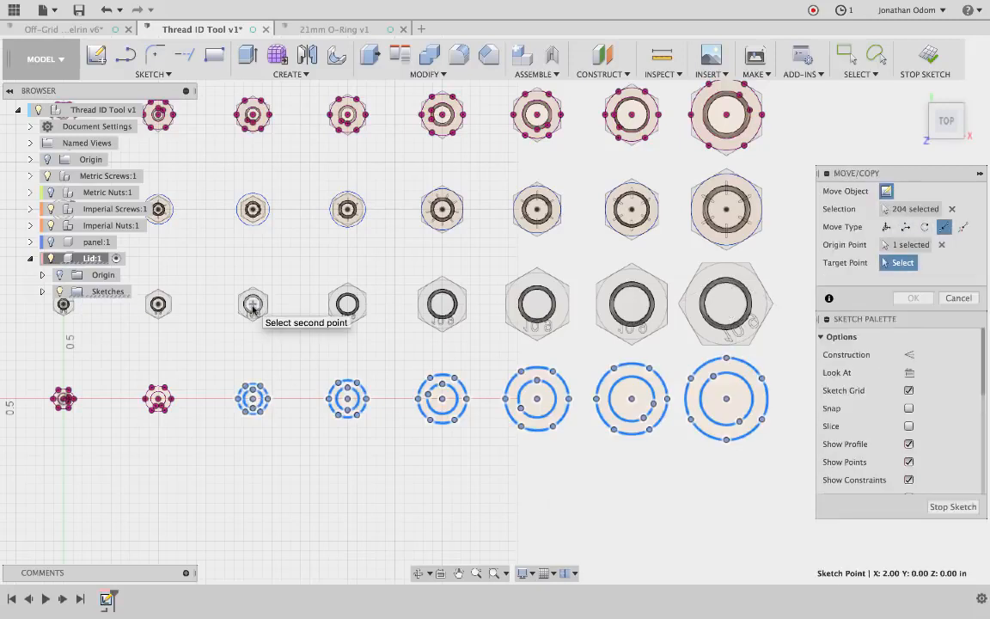
pyautogui.click(253, 304)
pyautogui.hscroll(3, 307, 260)
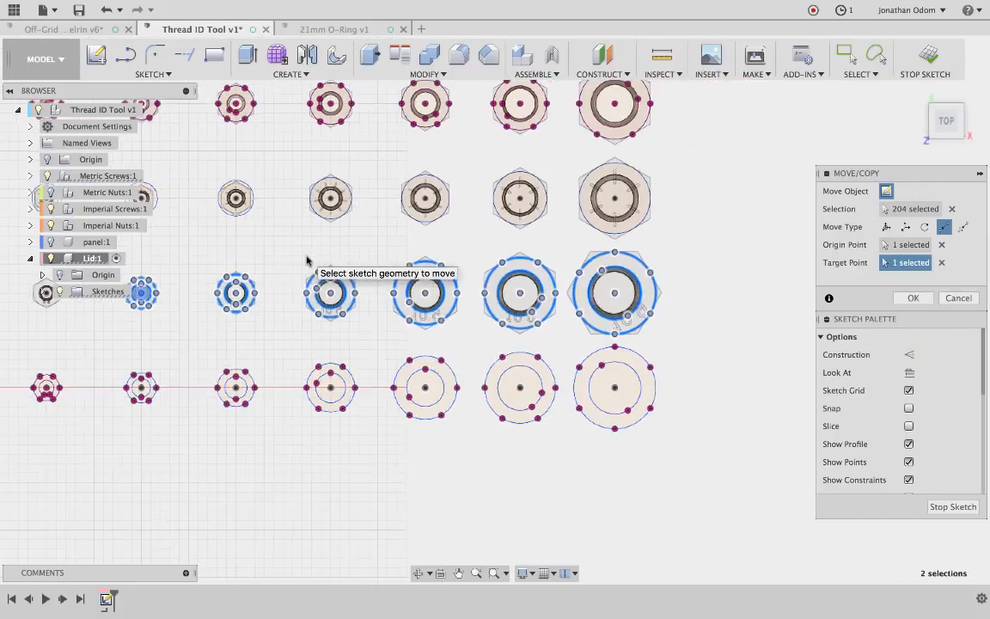
pyautogui.scroll(3, 307, 261)
pyautogui.scroll(-4, 307, 260)
pyautogui.scroll(-2, 306, 261)
pyautogui.hscroll(-3, 307, 260)
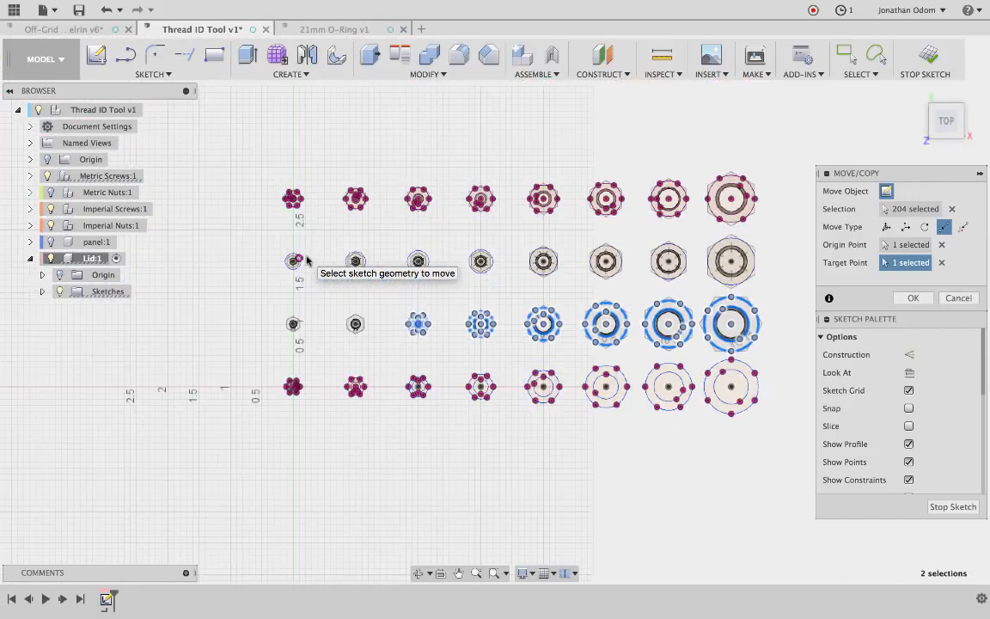
pyautogui.click(958, 297)
pyautogui.hscroll(3, 685, 281)
pyautogui.scroll(1, 684, 281)
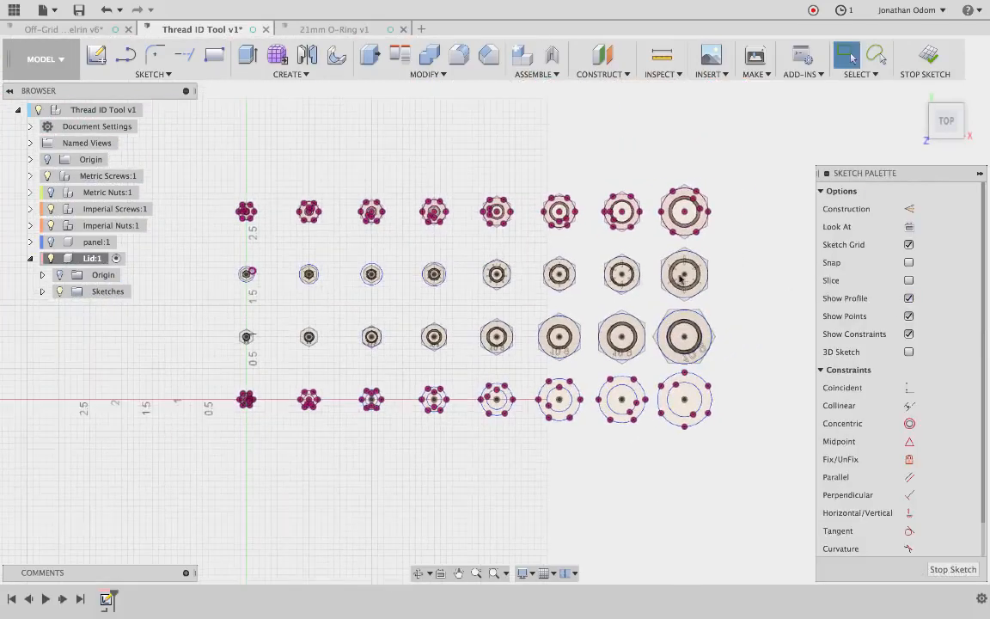
# Show the panel and the Metric Nuts component again and check the circles against the screws and nuts.
pyautogui.click(50, 243)
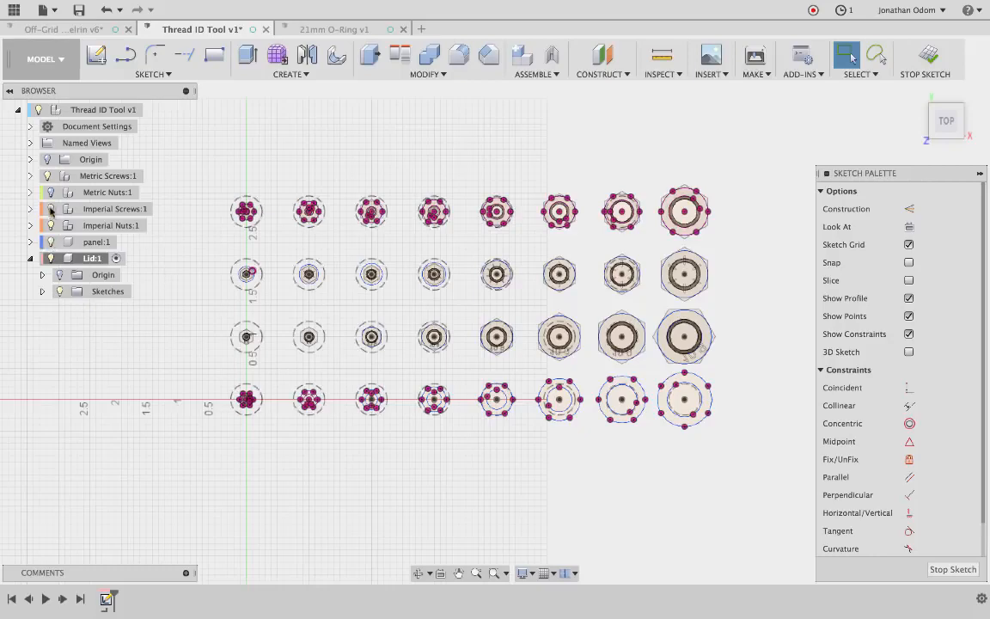
pyautogui.scroll(5, 322, 177)
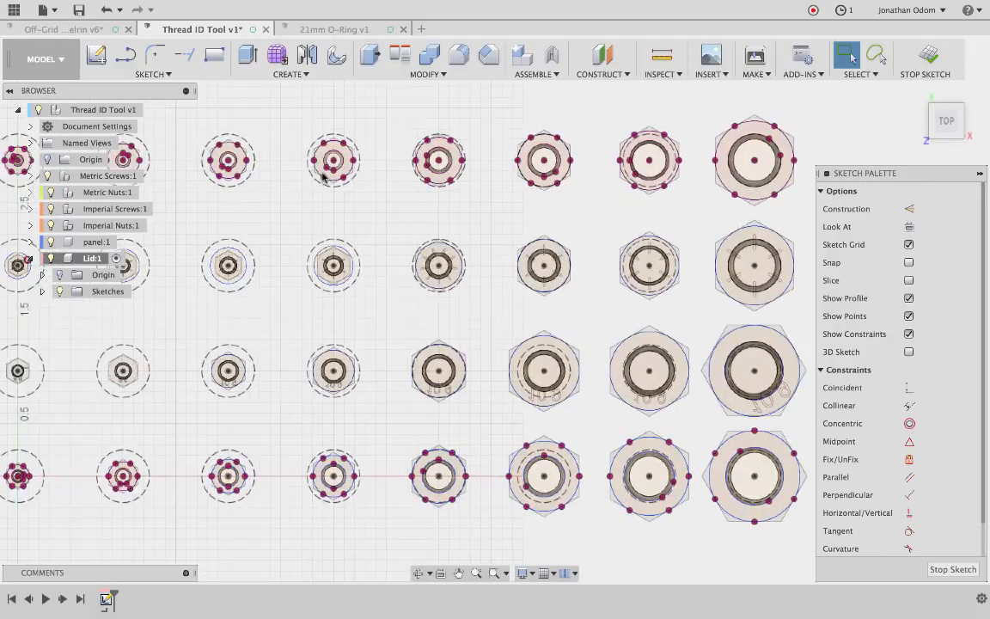
pyautogui.hscroll(5, 311, 188)
pyautogui.scroll(-1, 311, 188)
pyautogui.scroll(2, 630, 225)
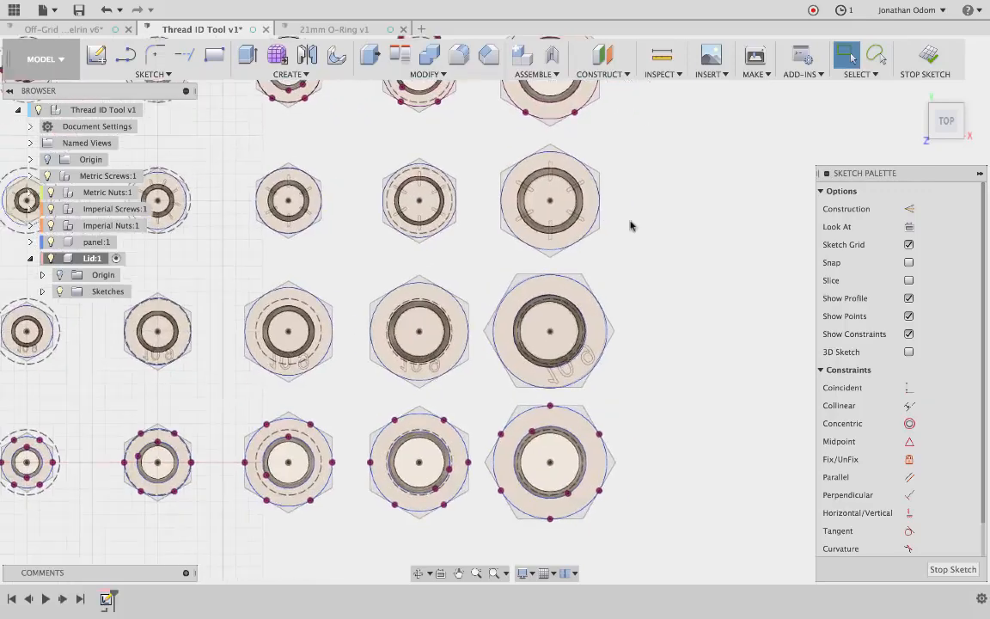
pyautogui.scroll(-2, 642, 334)
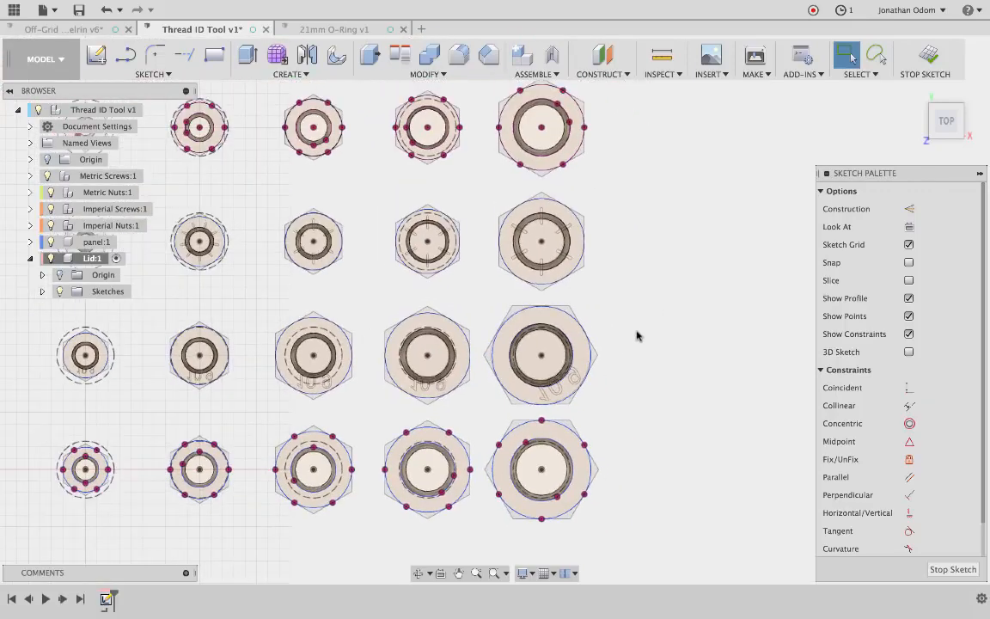
pyautogui.scroll(-4, 601, 342)
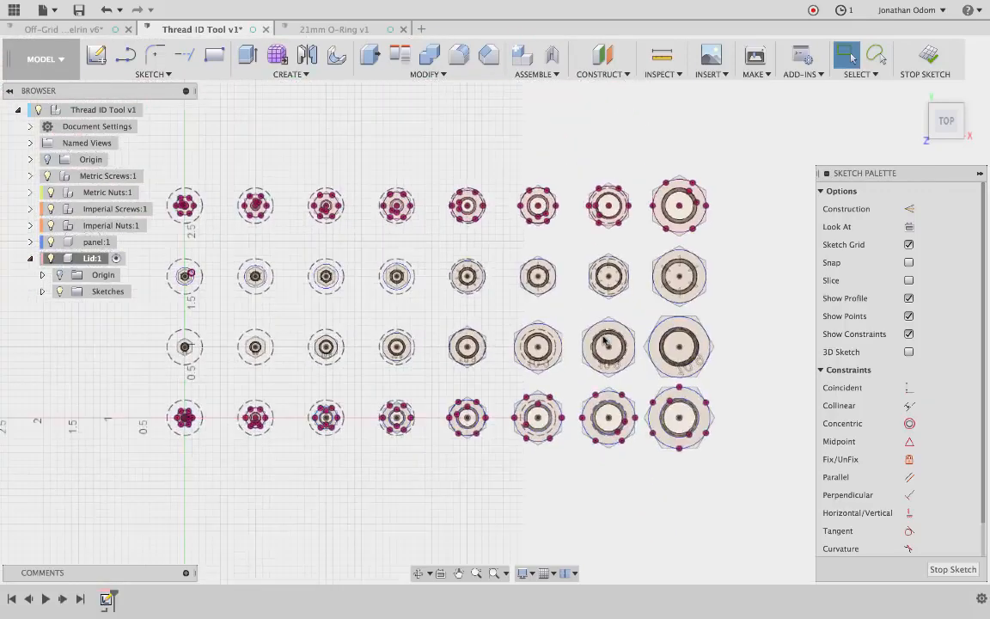
# Sketch a rectangle about 8.2 in wide enclosing all four rows of screws and nuts.
pyautogui.moveTo(603, 340); pyautogui.dragTo(593, 347, button='middle')
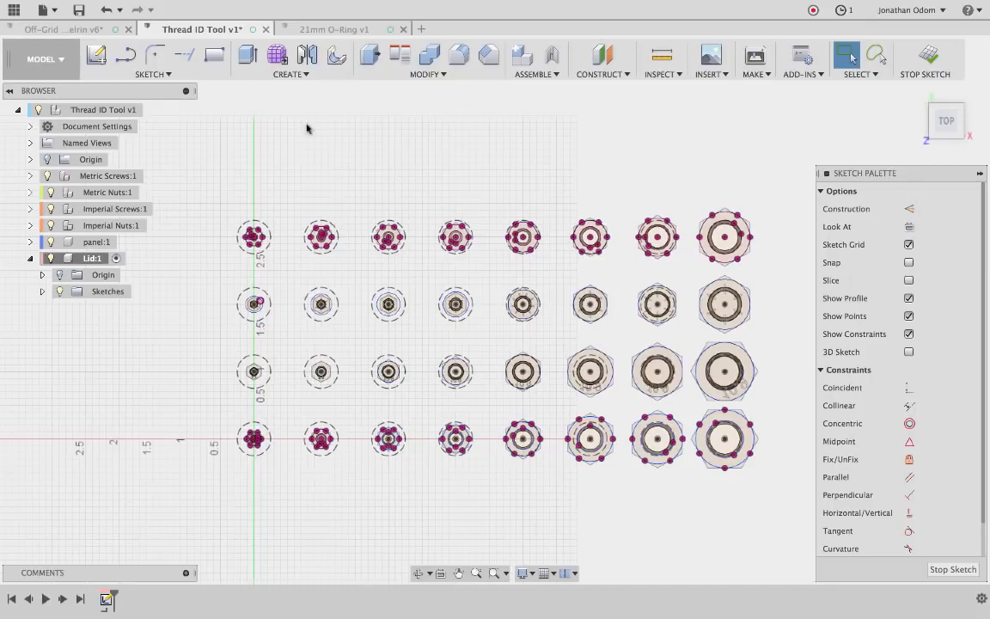
pyautogui.click(210, 55)
pyautogui.click(223, 193)
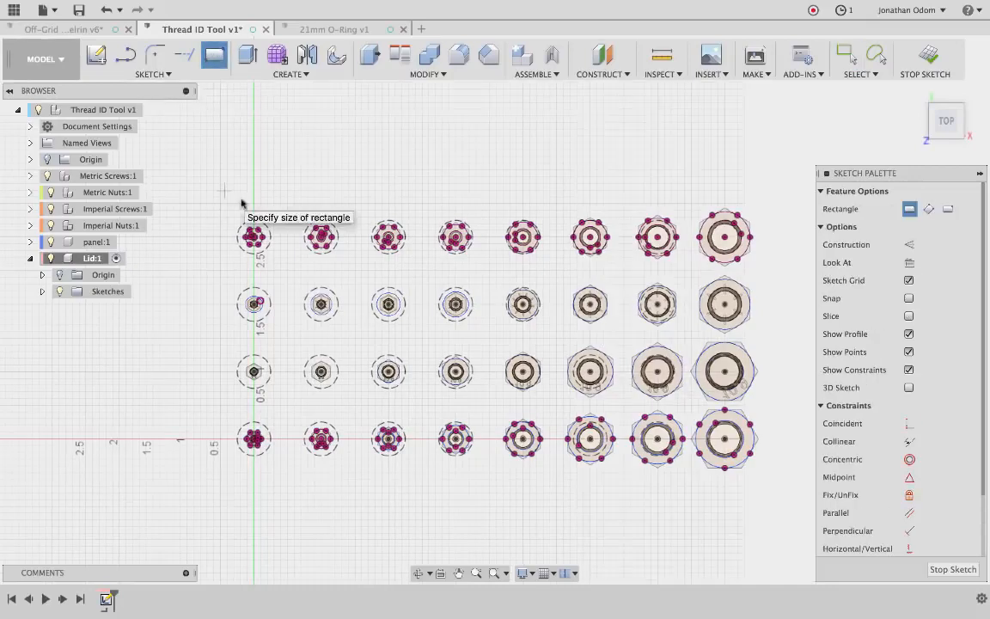
pyautogui.click(771, 510)
pyautogui.press('Escape')
pyautogui.hscroll(4, 687, 503)
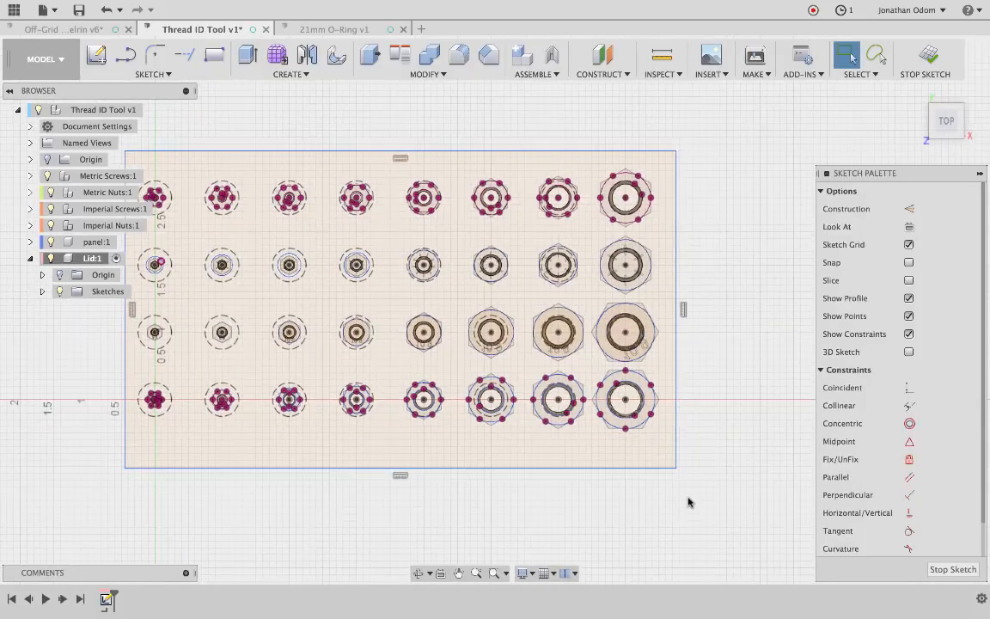
pyautogui.hscroll(-5, 689, 501)
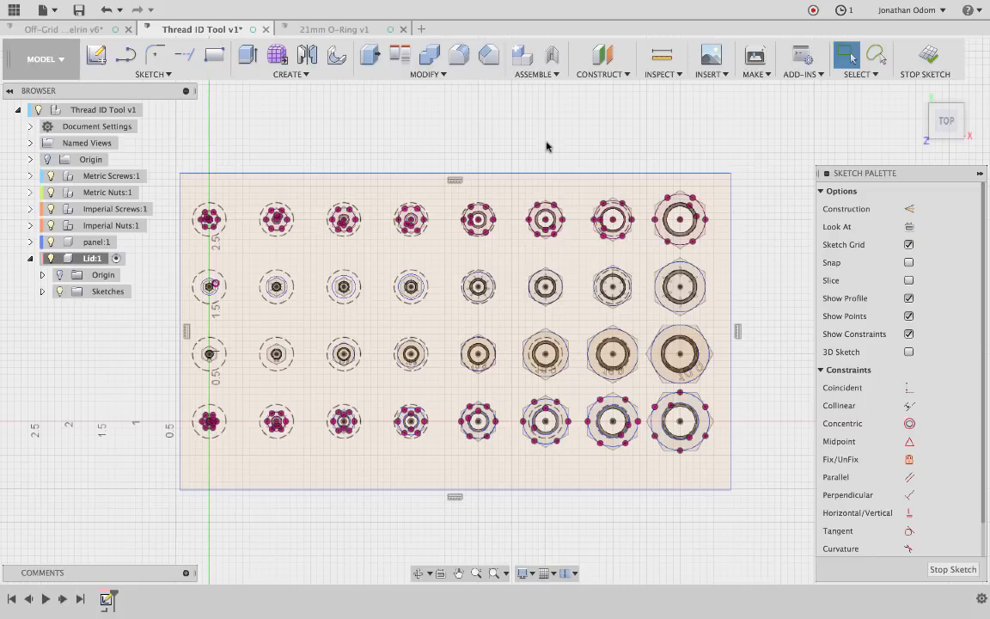
# Switch to Finder and open the Media folder inside Garage > Thread Tester.
pyautogui.hotkey('ctrl', 'Left')
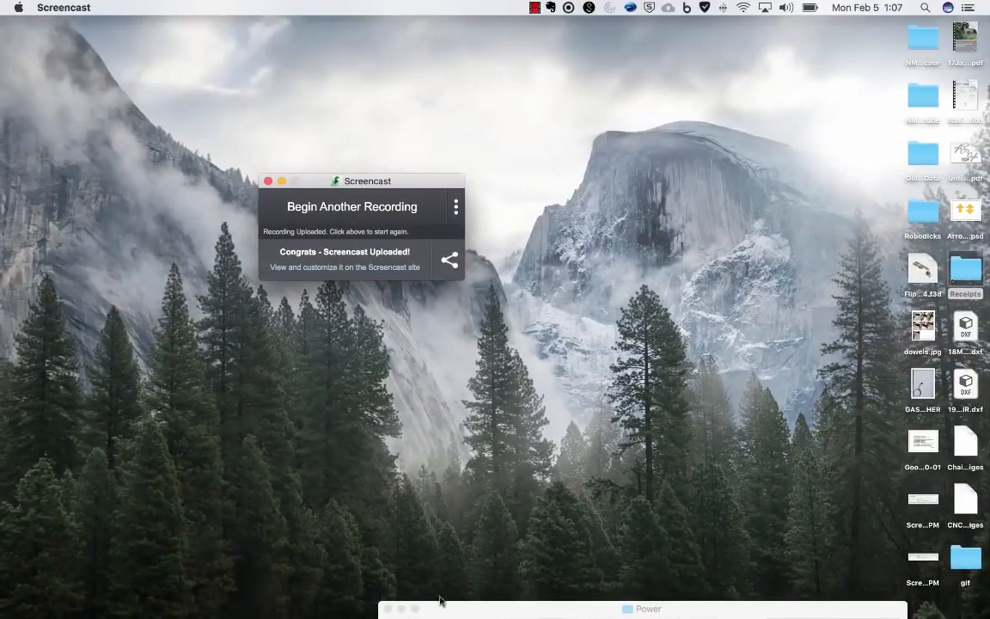
pyautogui.moveTo(472, 606); pyautogui.dragTo(382, 458)
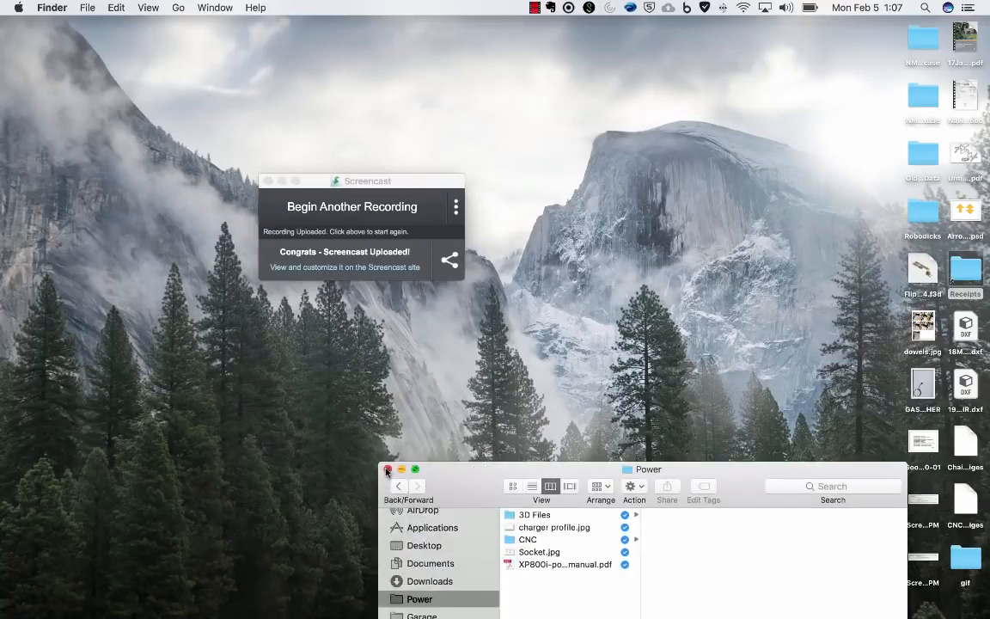
pyautogui.click(387, 470)
pyautogui.click(234, 595)
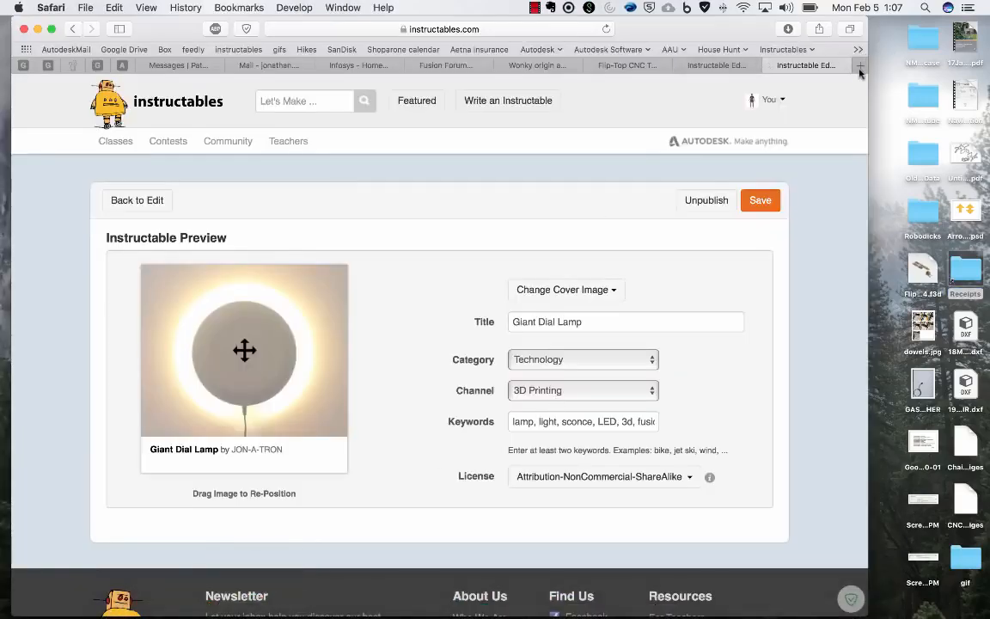
pyautogui.moveTo(301, 606)
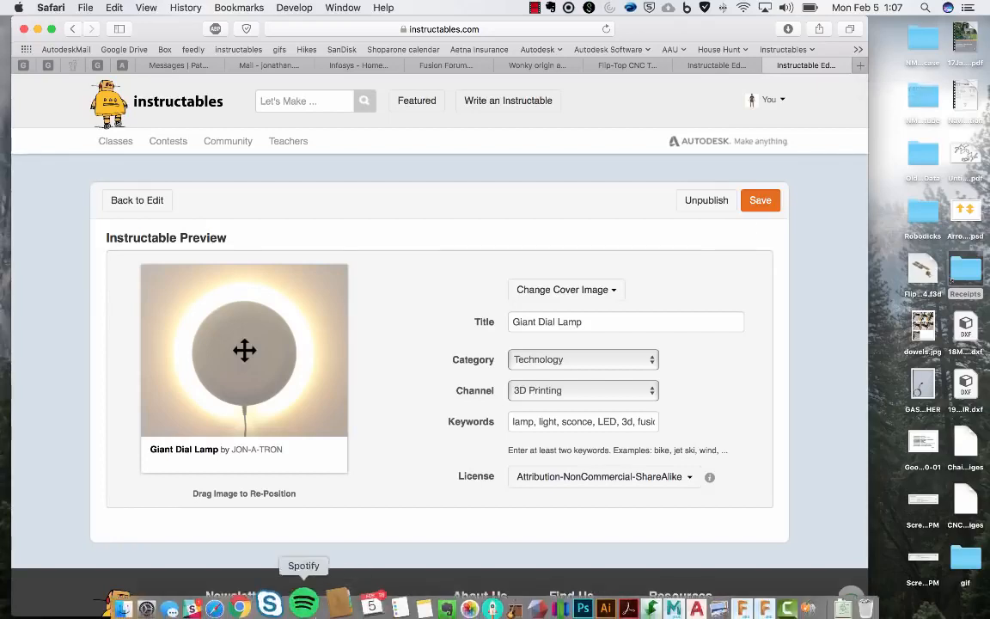
pyautogui.click(153, 605)
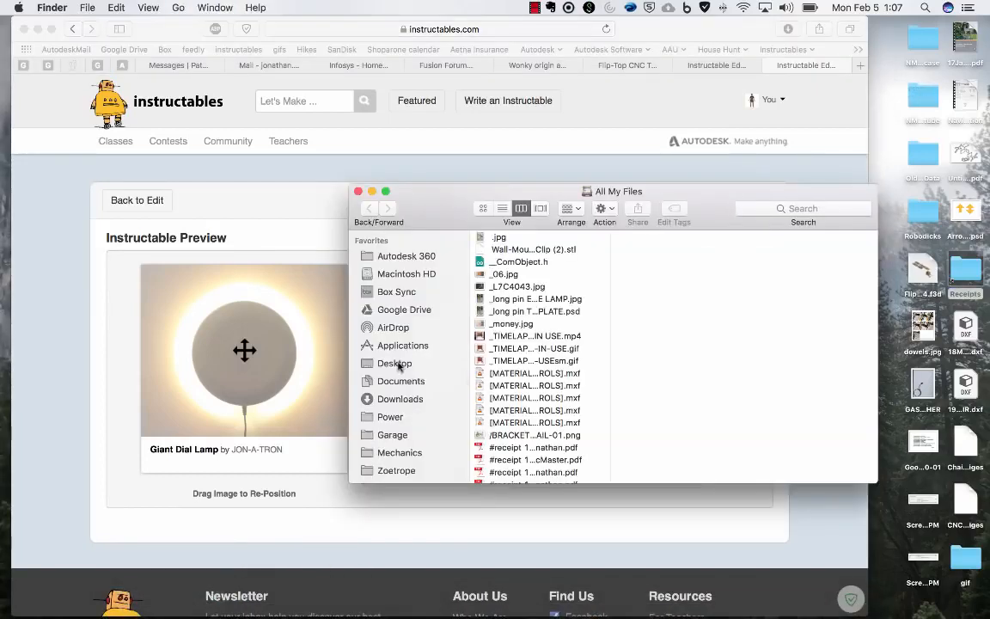
pyautogui.scroll(-2, 397, 368)
pyautogui.click(395, 371)
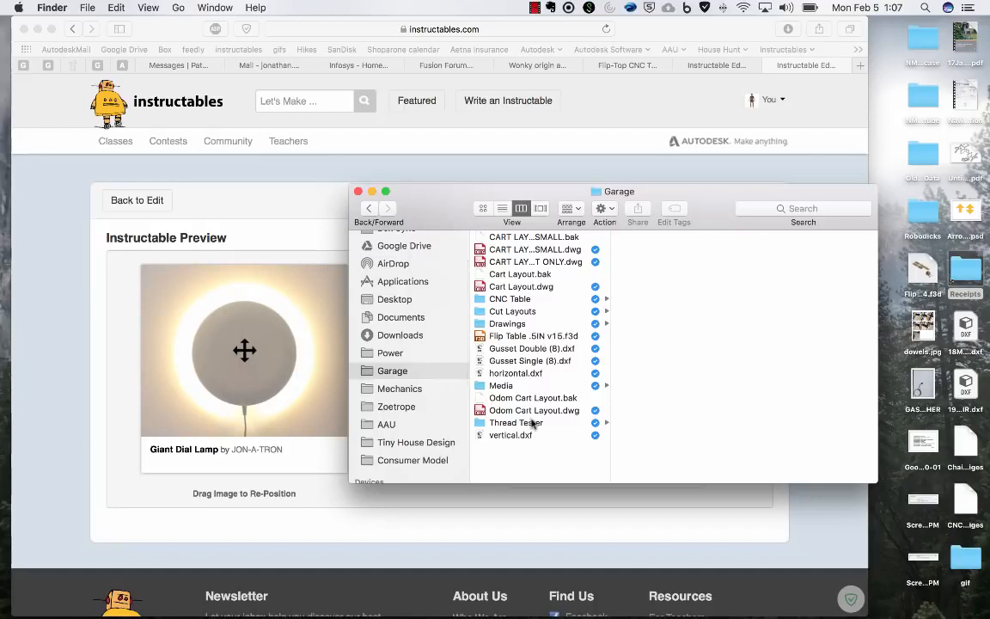
pyautogui.click(585, 422)
pyautogui.click(679, 311)
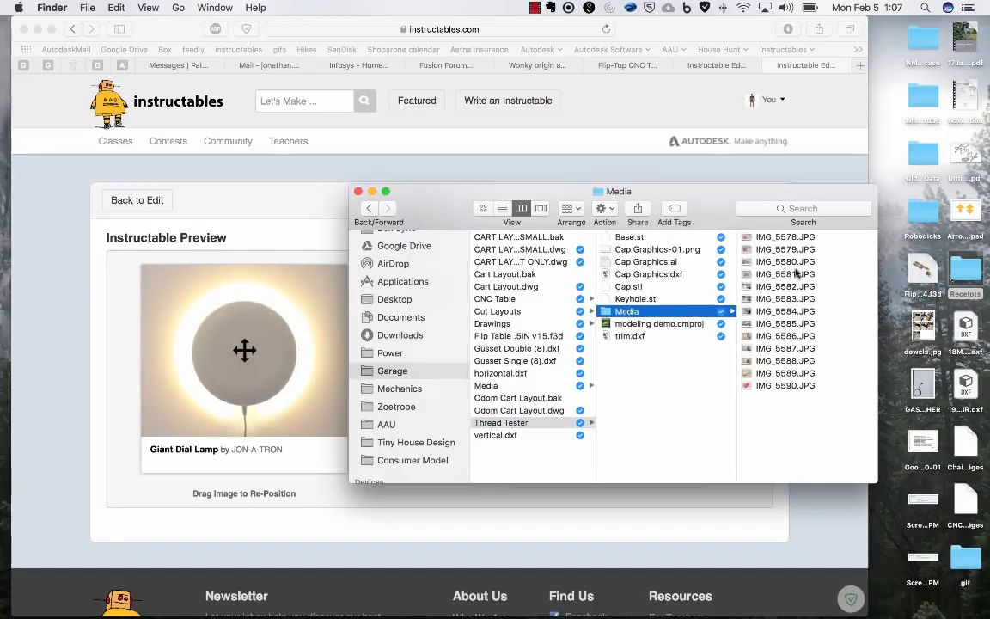
# Preview IMG_5590.JPG and IMG_5589.JPG to examine the finished tool, and return to the Fusion 360 sketch.
pyautogui.click(786, 385)
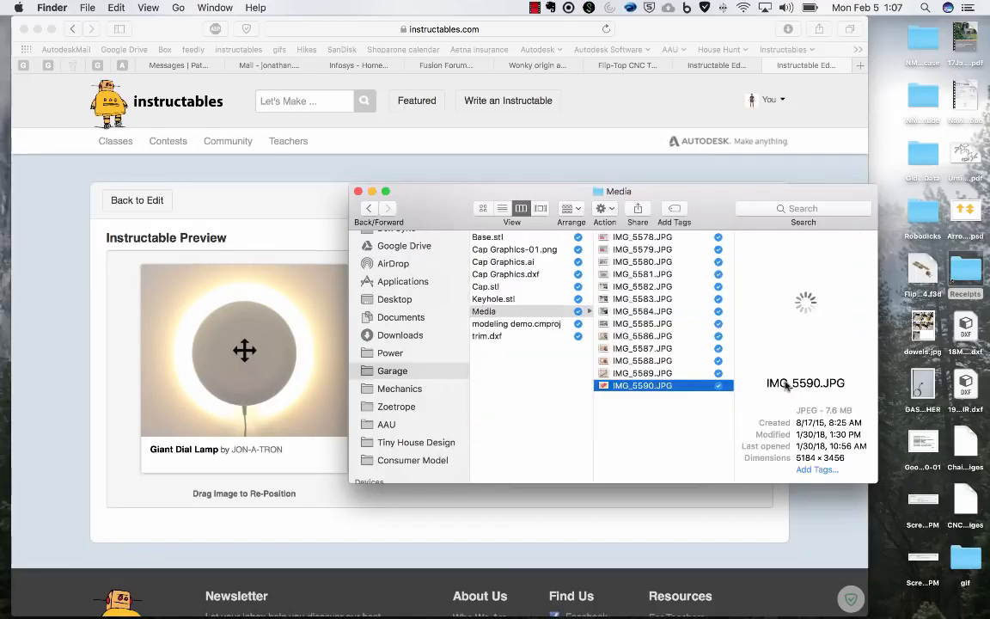
pyautogui.press('space')
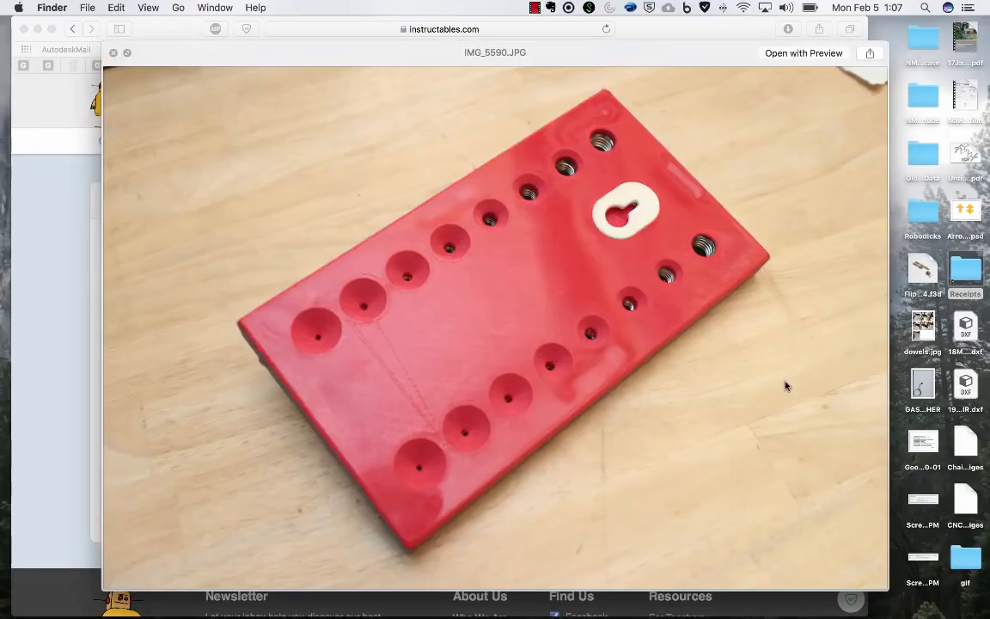
pyautogui.press('Up')
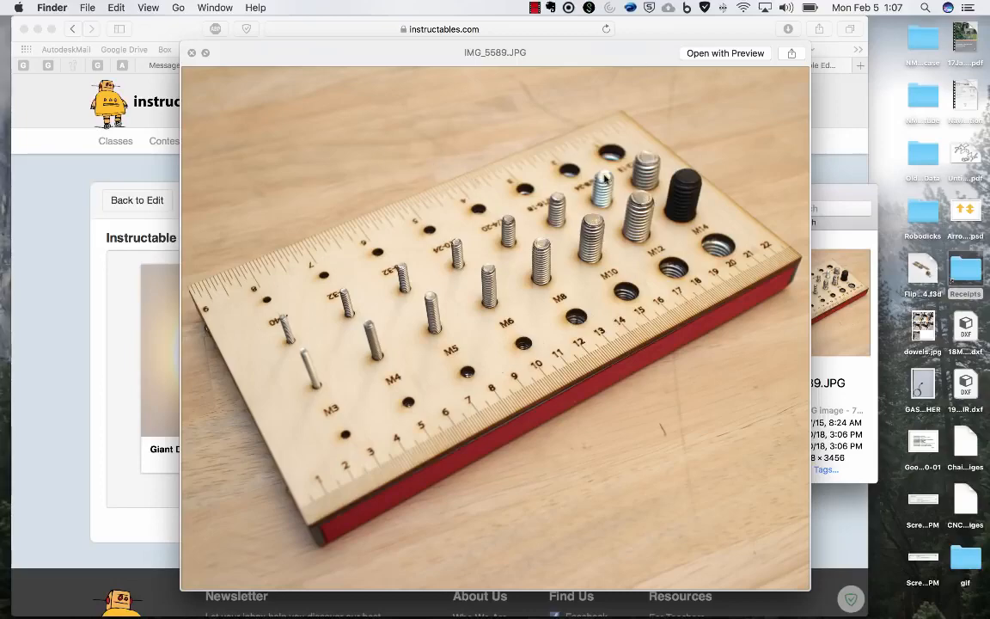
pyautogui.hotkey('ctrl', 'Right')
# Dimension the rectangle's width between its two vertical edges to 9 in.
pyautogui.hscroll(-3, 786, 125)
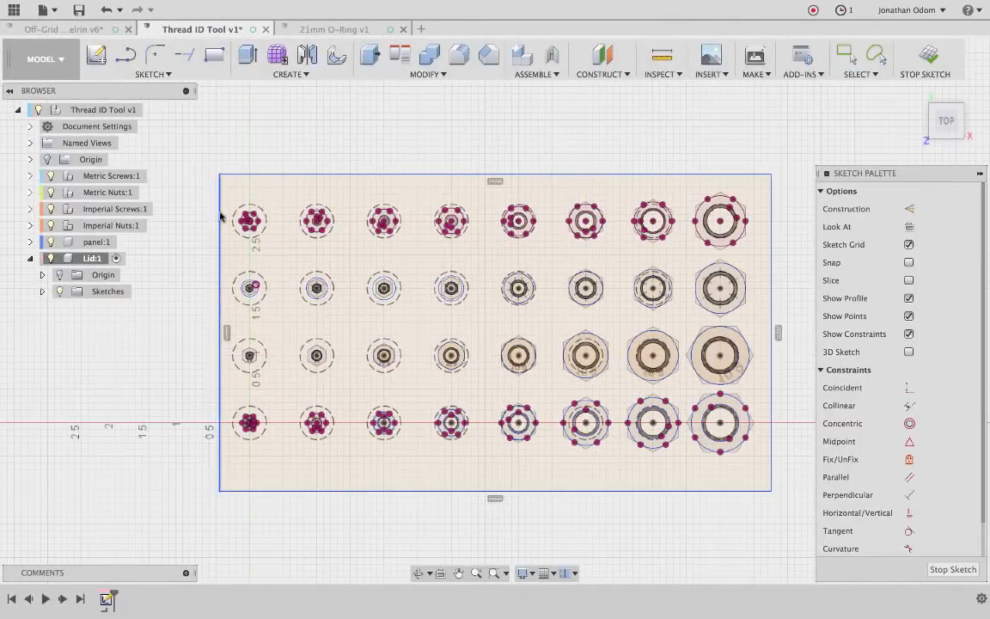
pyautogui.click(771, 251)
pyautogui.click(772, 251)
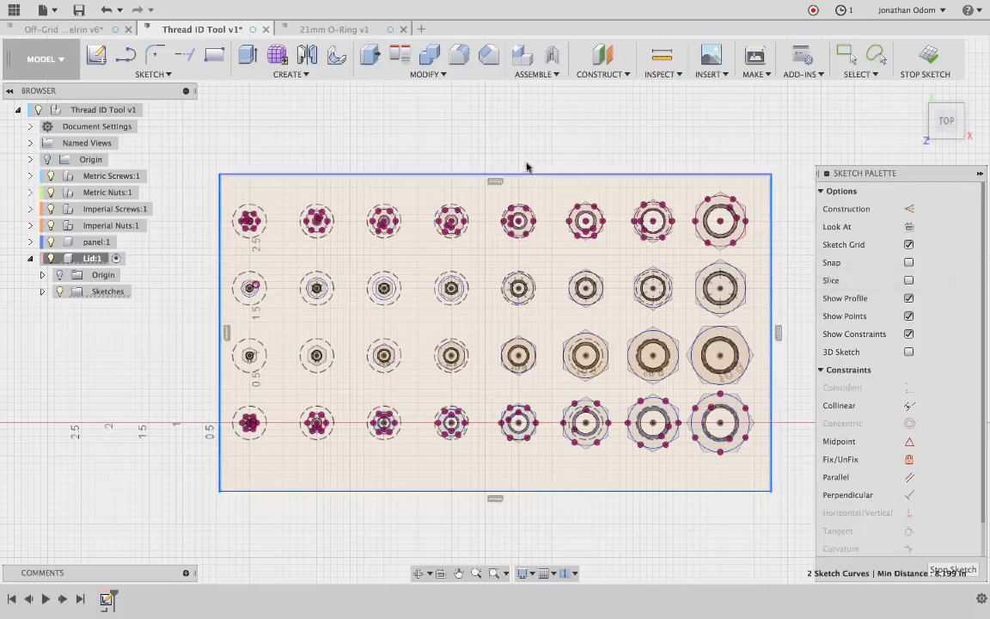
pyautogui.click(516, 148)
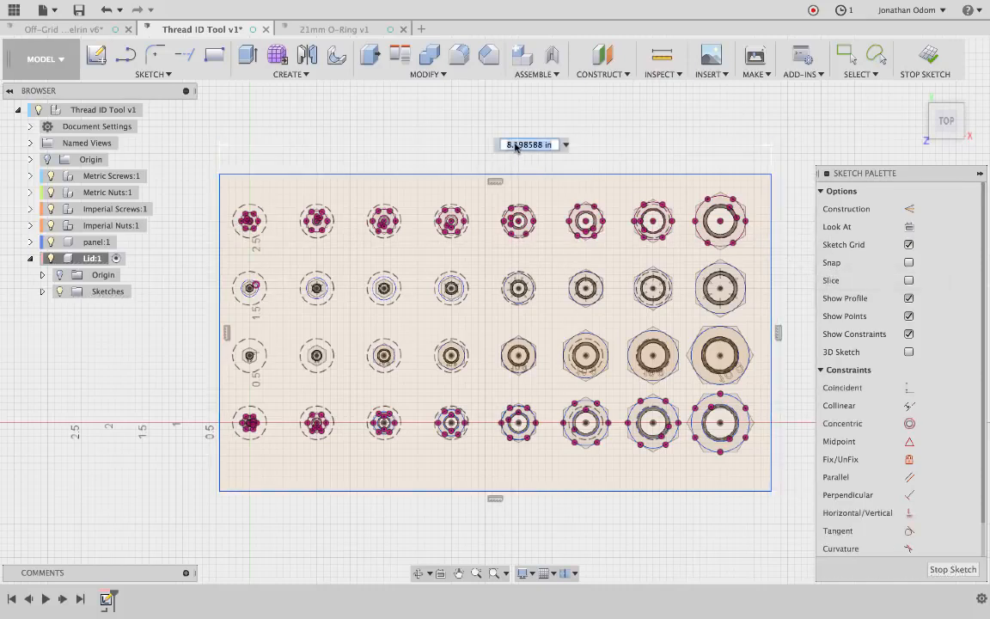
pyautogui.write('9')
pyautogui.press('Return')
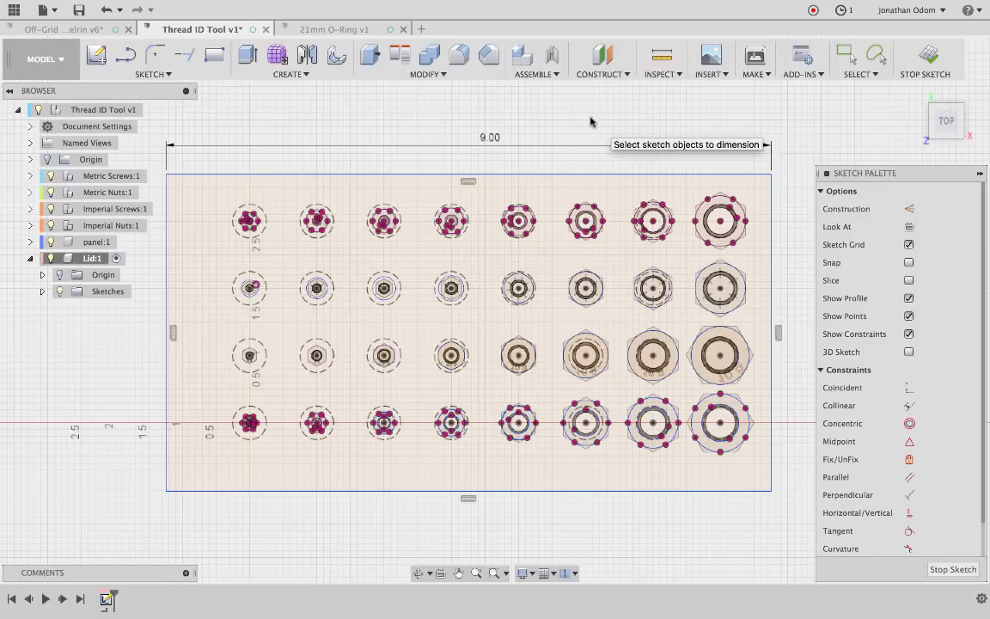
pyautogui.press('Escape')
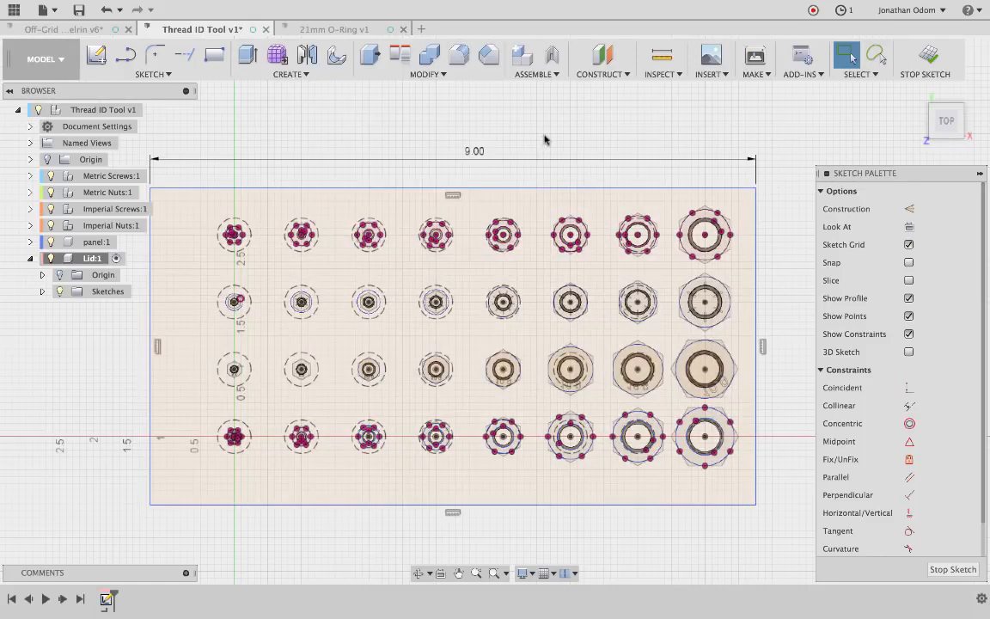
# Draw a line between the first and last screw centres of the third row, and a vertical line about 0.49 in long down from its midpoint.
pyautogui.press('l')
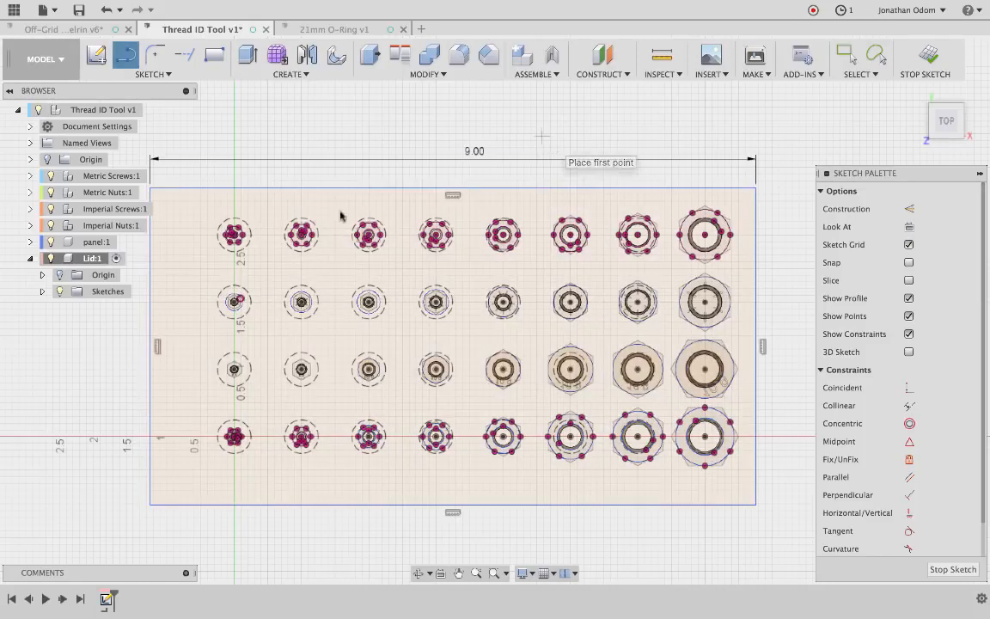
pyautogui.click(234, 370)
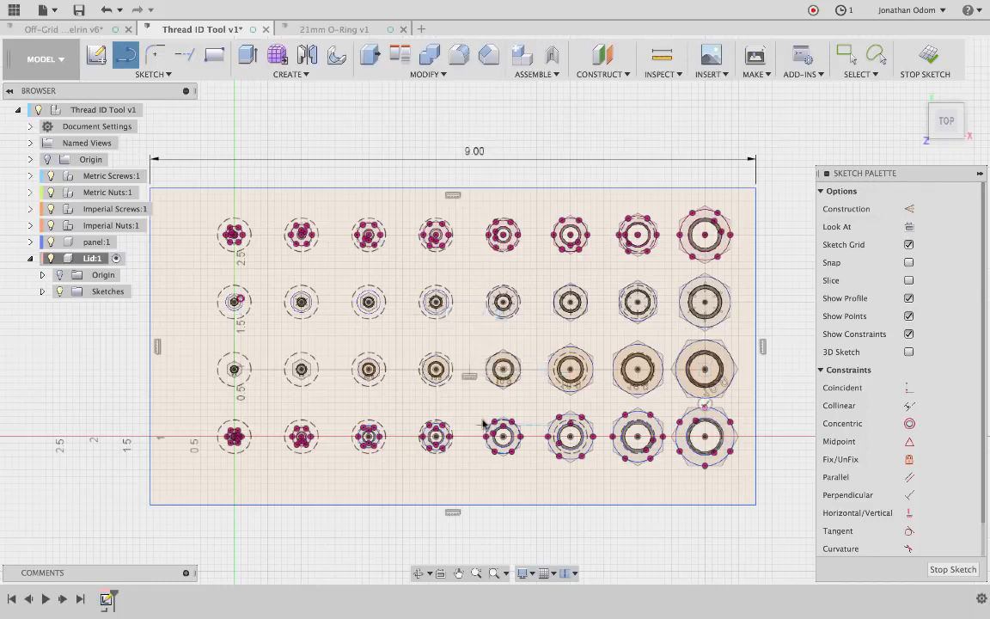
pyautogui.press('Escape')
pyautogui.press('l')
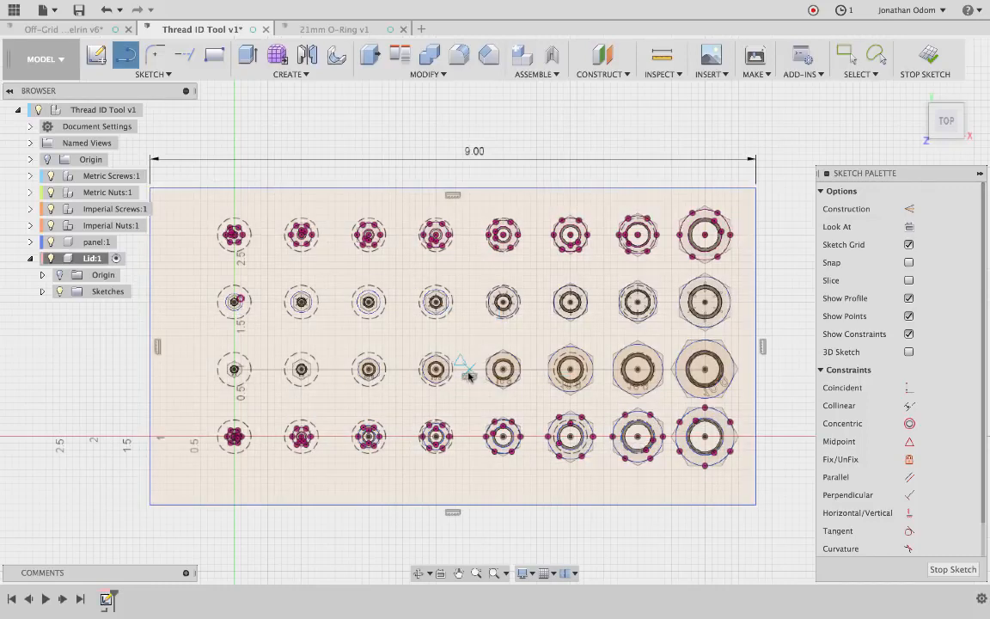
pyautogui.click(469, 376)
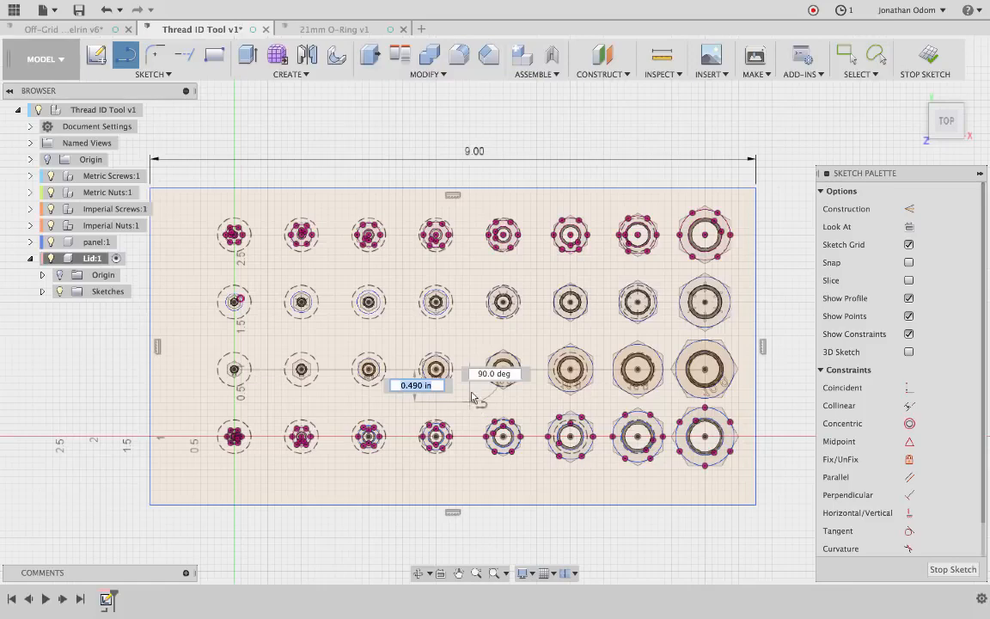
pyautogui.click(470, 397)
pyautogui.press('Escape')
# Convert the horizontal centre line and the short vertical line to construction geometry.
pyautogui.click(469, 391)
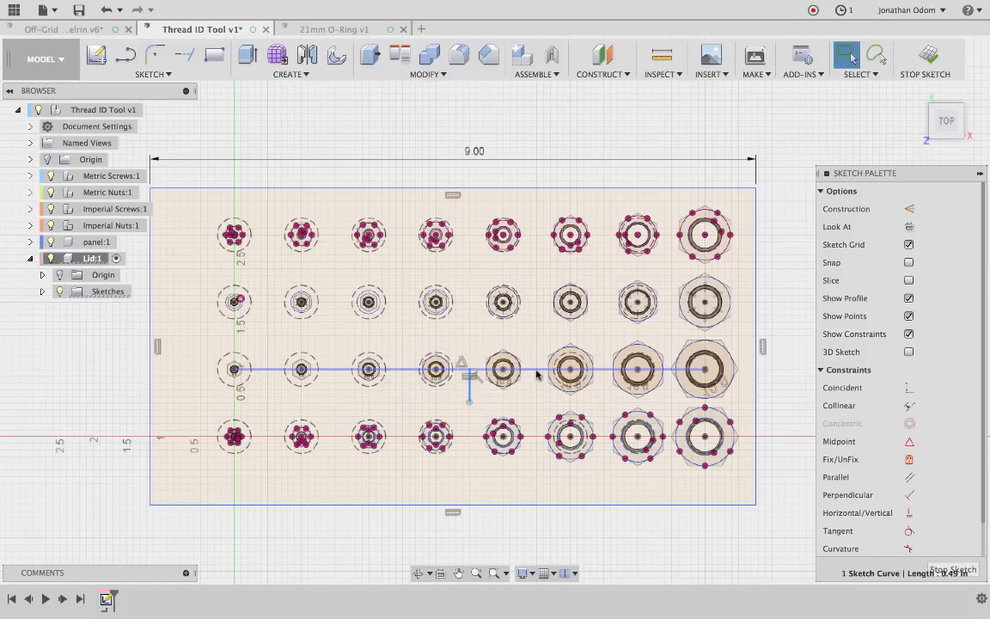
pyautogui.keyDown('shift'); pyautogui.click(330, 371); pyautogui.keyUp('shift')
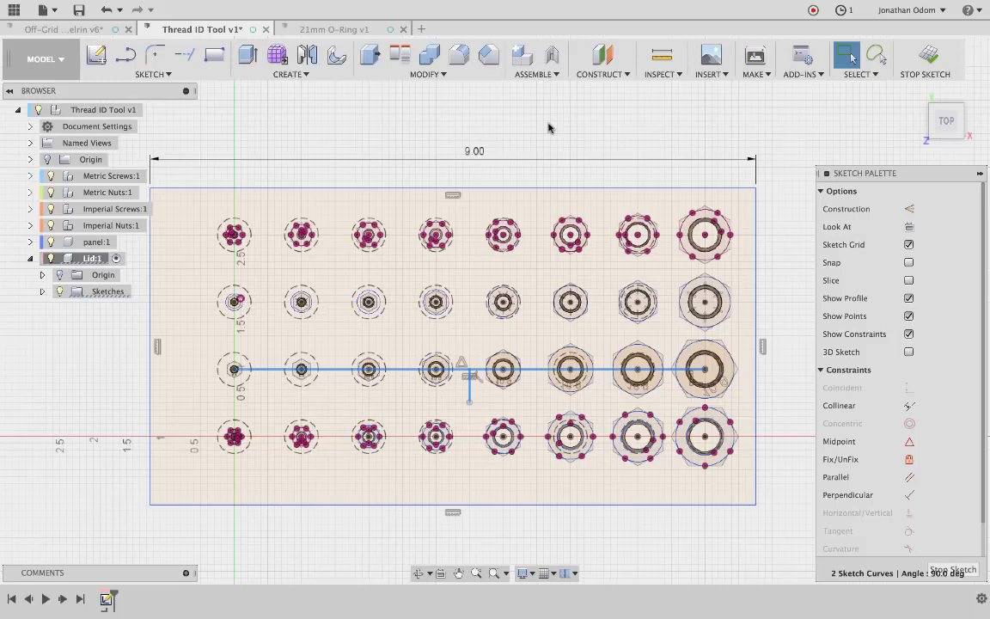
pyautogui.press('x')
pyautogui.click(587, 105)
# Dimension the distance from the rectangle's left edge to the short vertical construction line to 4.5 in.
pyautogui.hscroll(-2, 573, 113)
pyautogui.scroll(1, 573, 113)
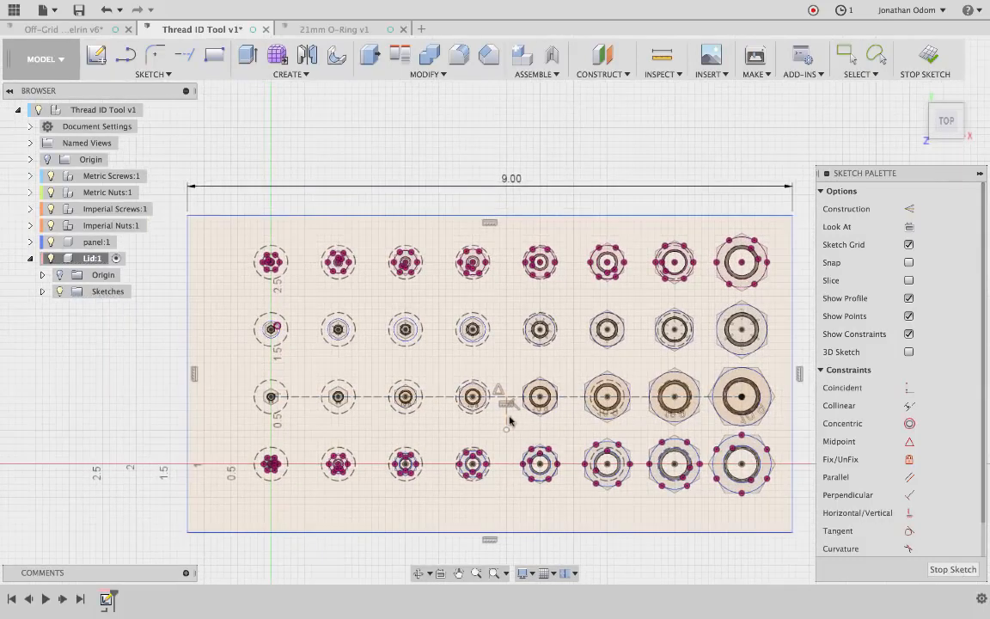
pyautogui.click(506, 418)
pyautogui.keyDown('shift'); pyautogui.click(188, 418); pyautogui.keyUp('shift')
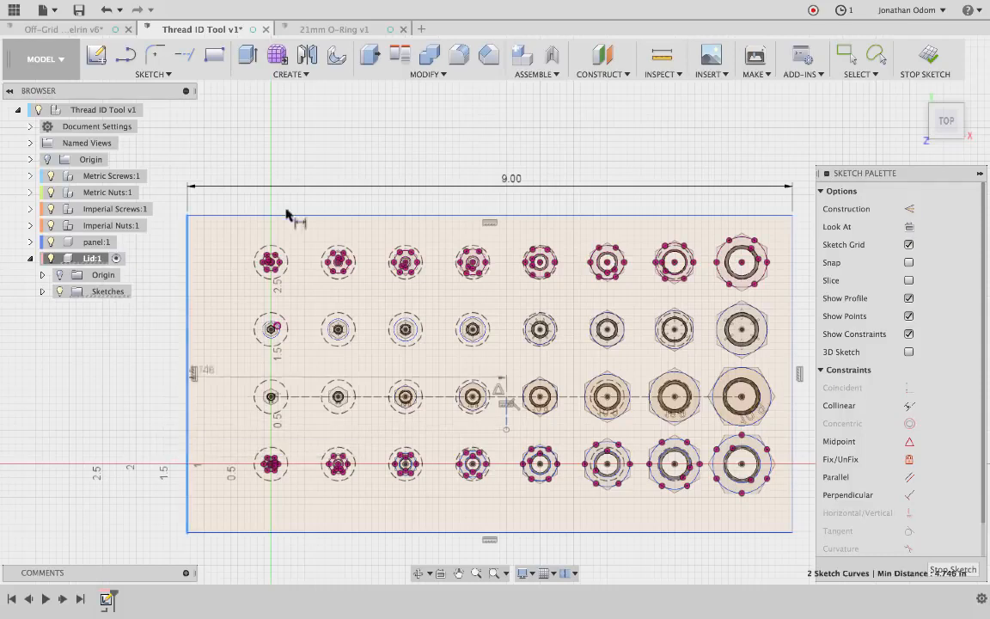
pyautogui.click(298, 208)
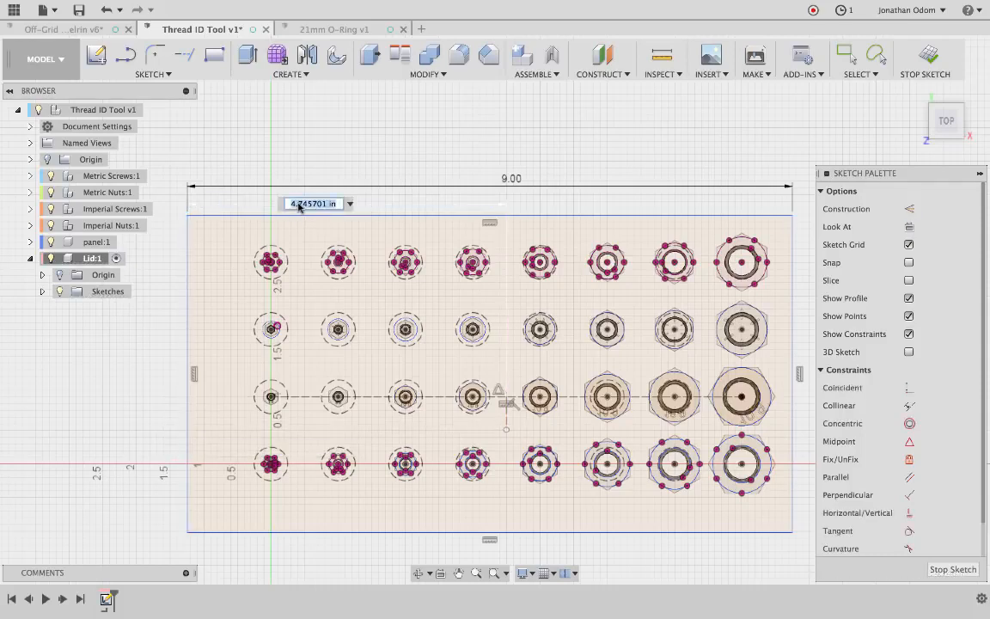
pyautogui.write('4.5')
pyautogui.press('Return')
pyautogui.click(846, 55)
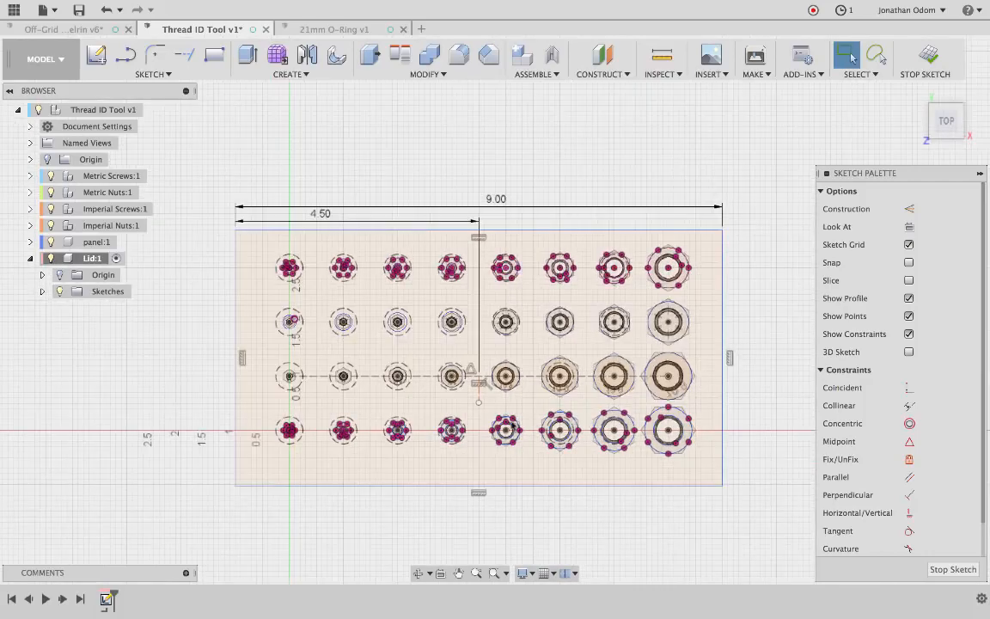
# Dimension the distance from the rectangle's lower edge to the lowest point of the bottom row's largest nut circle to 0.75 in.
pyautogui.hscroll(4, 709, 314)
pyautogui.scroll(-3, 745, 283)
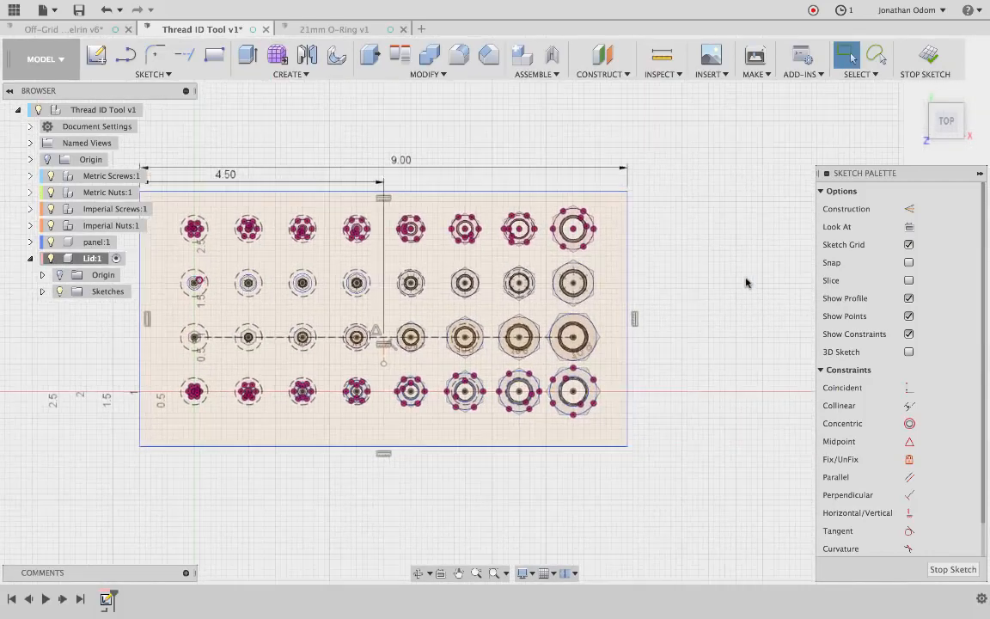
pyautogui.scroll(2, 746, 283)
pyautogui.scroll(-3, 654, 305)
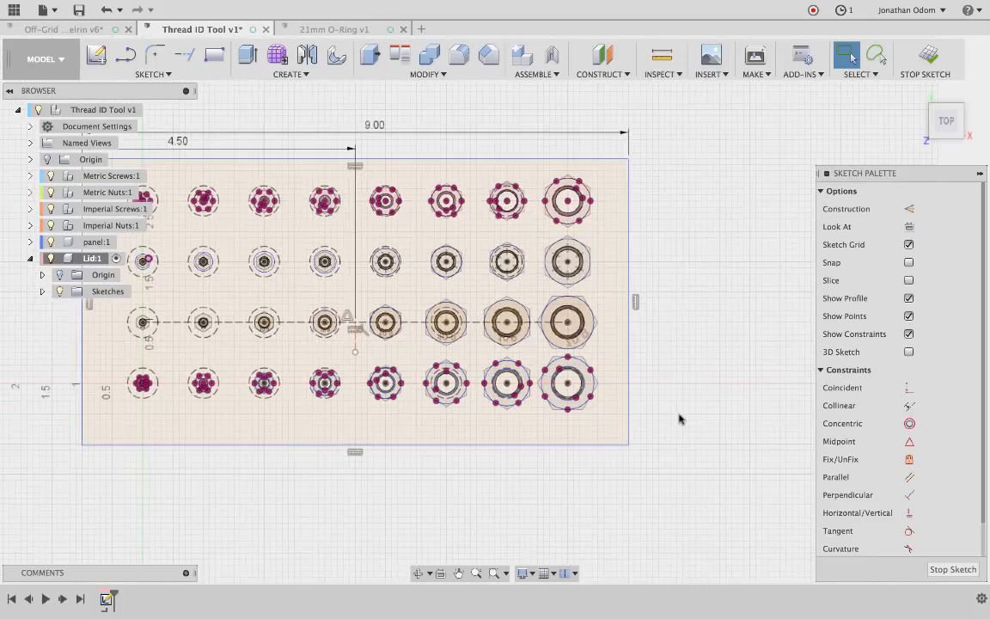
pyautogui.scroll(-2, 643, 399)
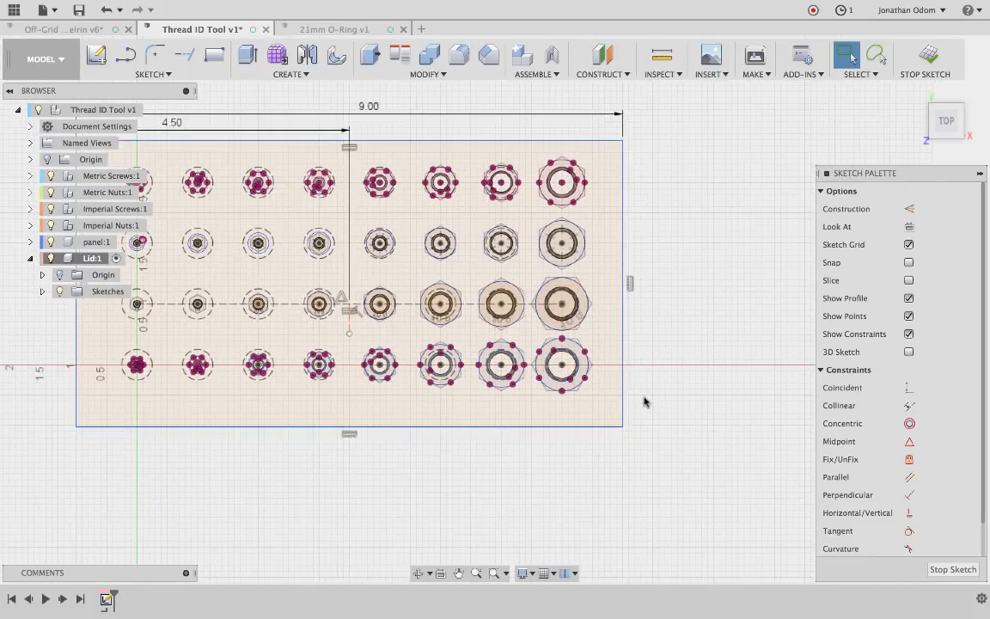
pyautogui.click(587, 427)
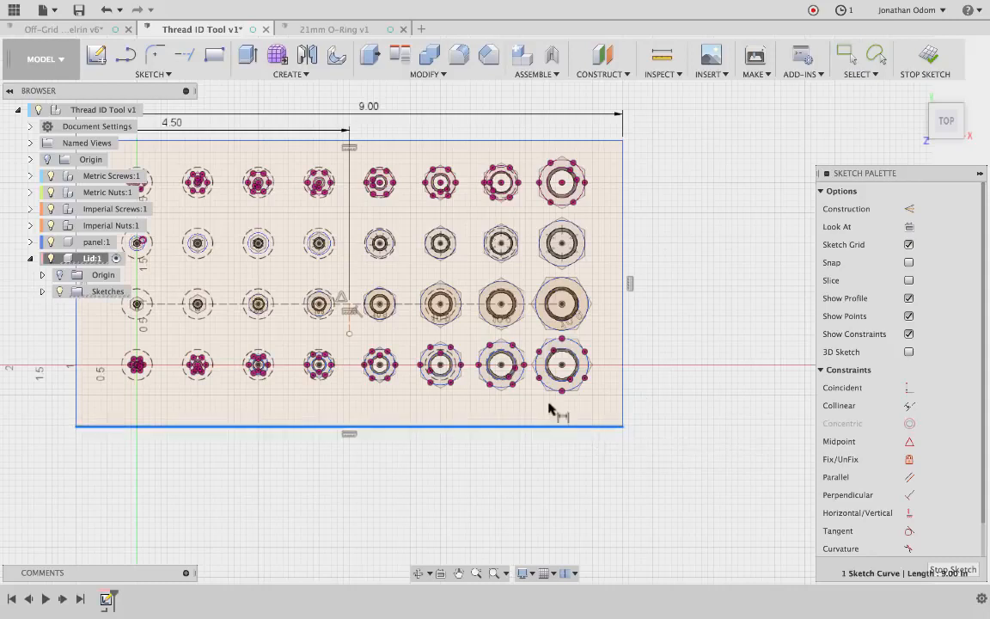
pyautogui.keyDown('shift'); pyautogui.click(562, 392); pyautogui.keyUp('shift')
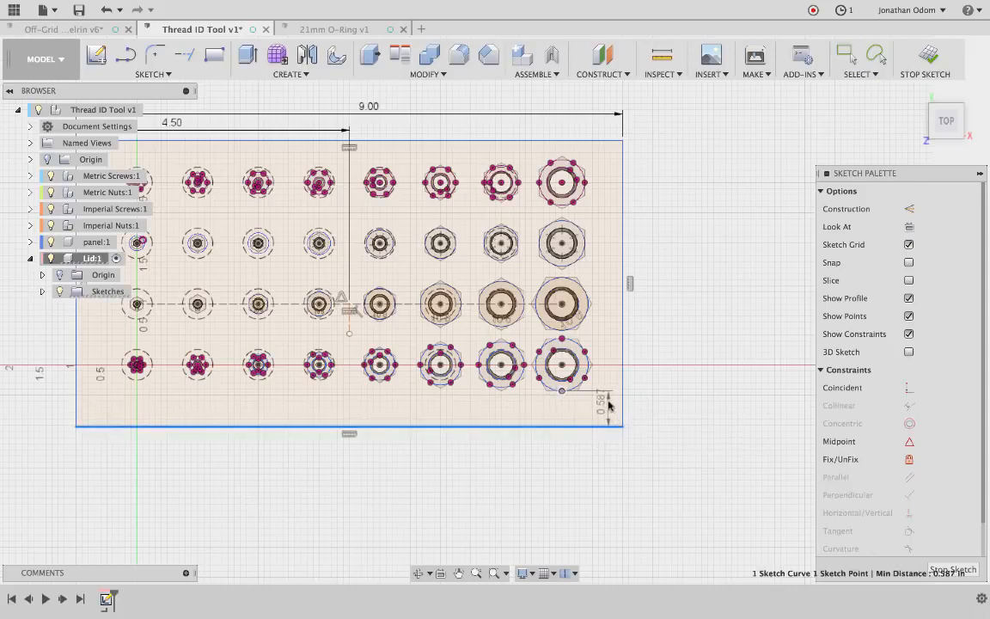
pyautogui.click(609, 406)
pyautogui.write('.')
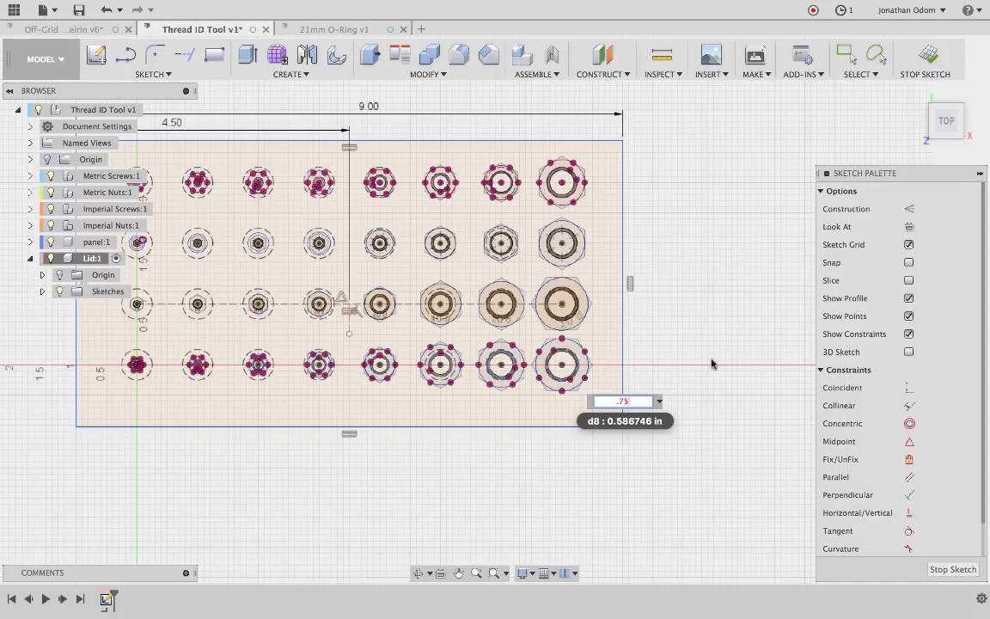
pyautogui.write('75')
pyautogui.press('Return')
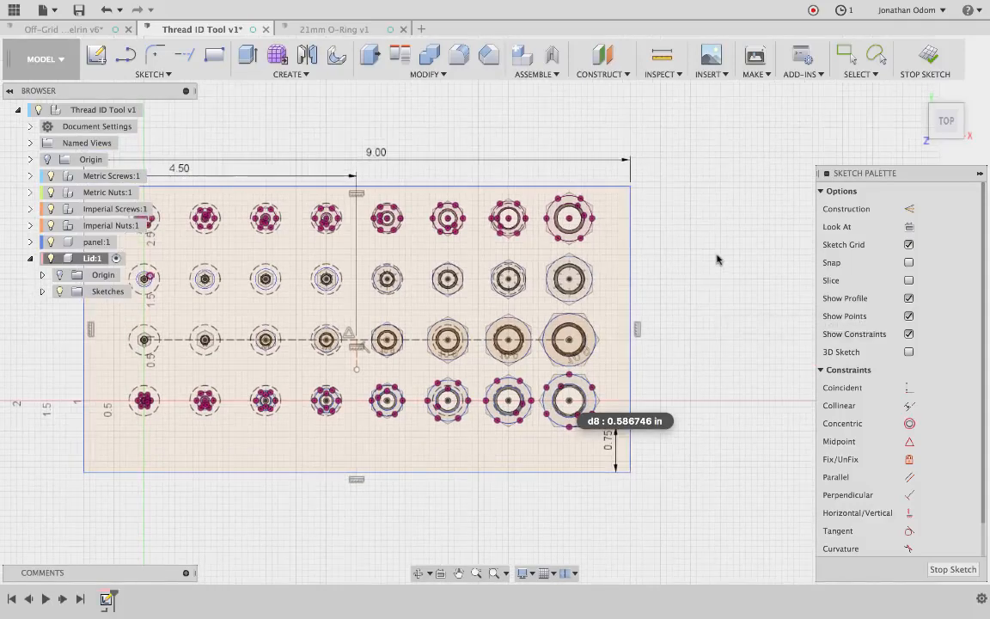
pyautogui.scroll(3, 735, 376)
pyautogui.scroll(2, 674, 140)
pyautogui.press('Escape')
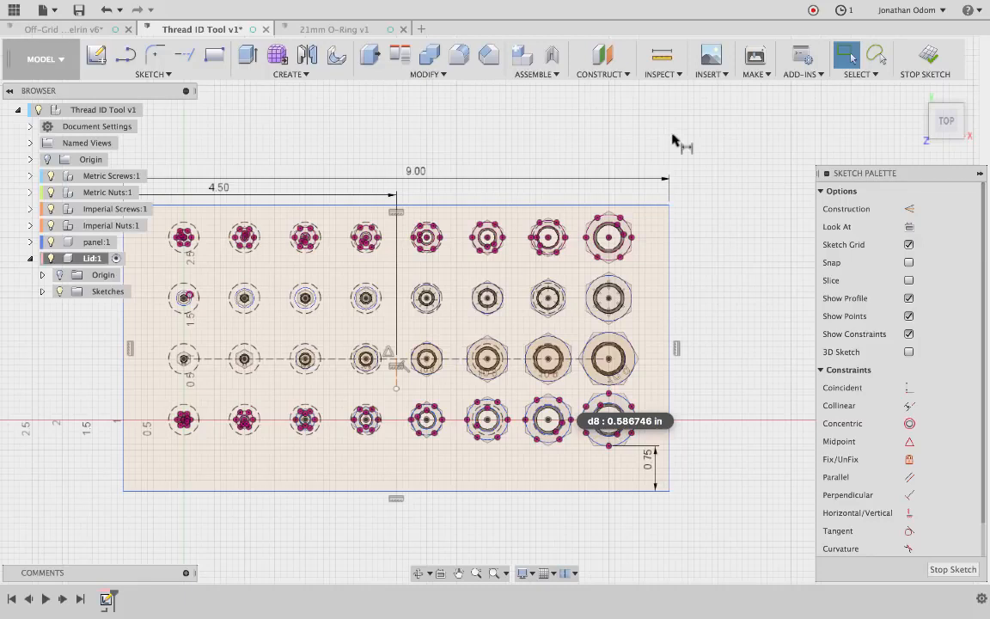
pyautogui.click(644, 204)
pyautogui.click(608, 216)
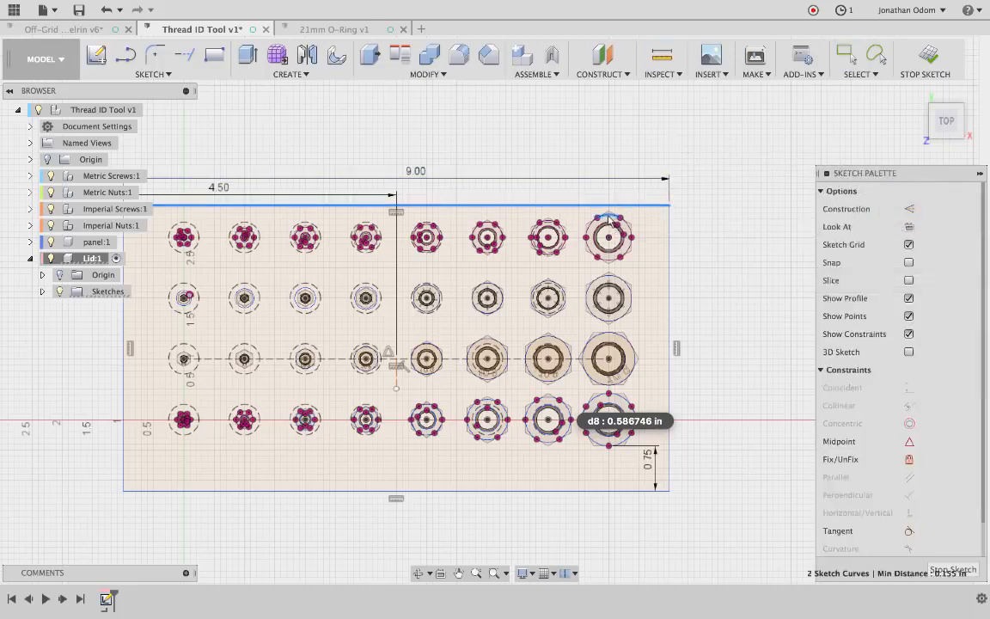
pyautogui.press('Escape')
pyautogui.scroll(4, 700, 213)
pyautogui.scroll(3, 699, 212)
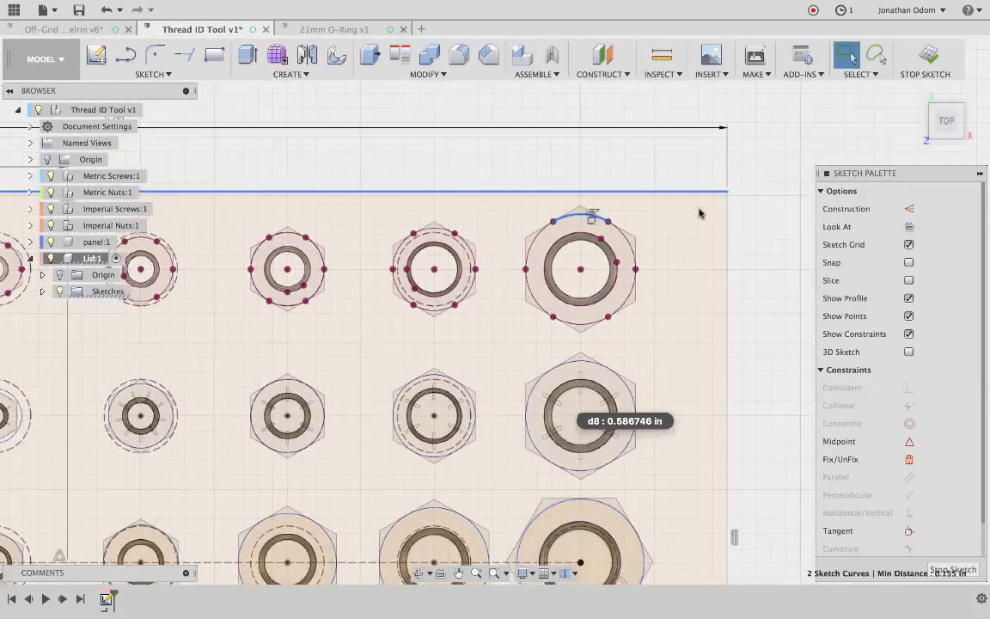
pyautogui.scroll(-10, 696, 212)
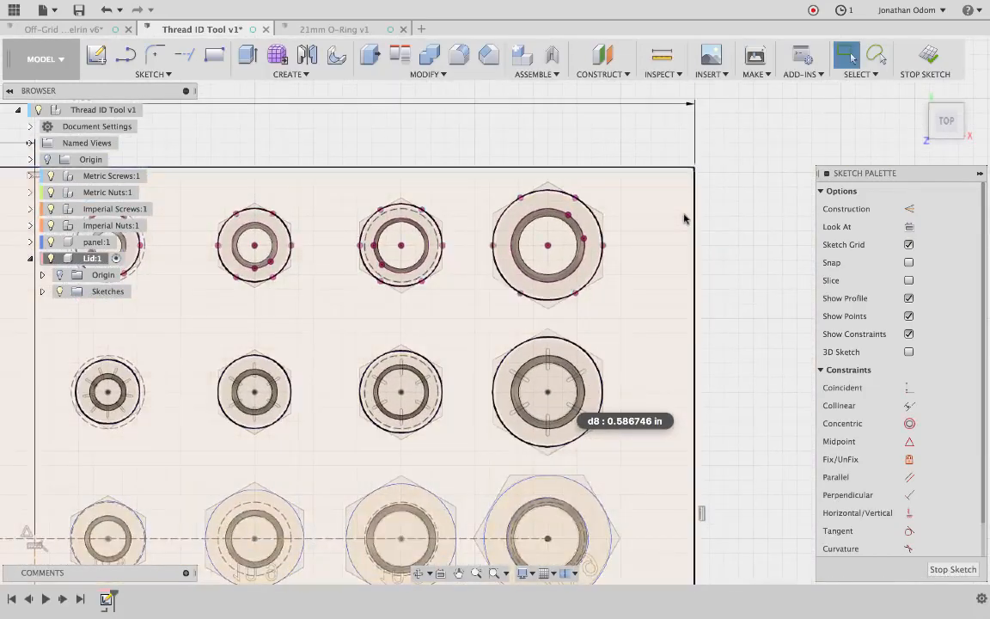
pyautogui.scroll(3, 691, 249)
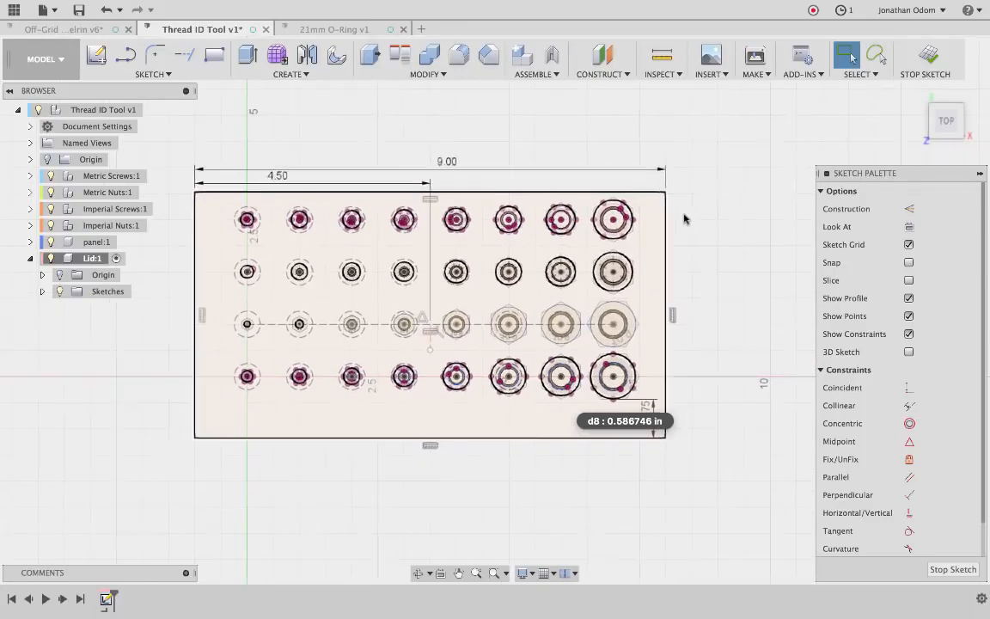
pyautogui.scroll(6, 711, 296)
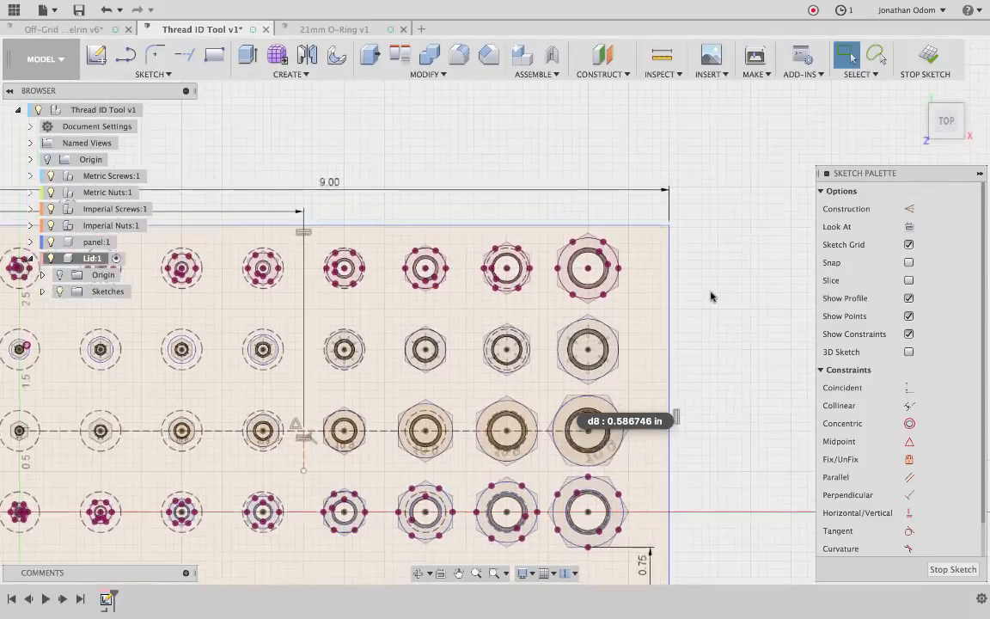
# Draw a vertical line about 0.375 in long from the centre of the top row's largest nut up to the top of its outer circle.
pyautogui.press('l')
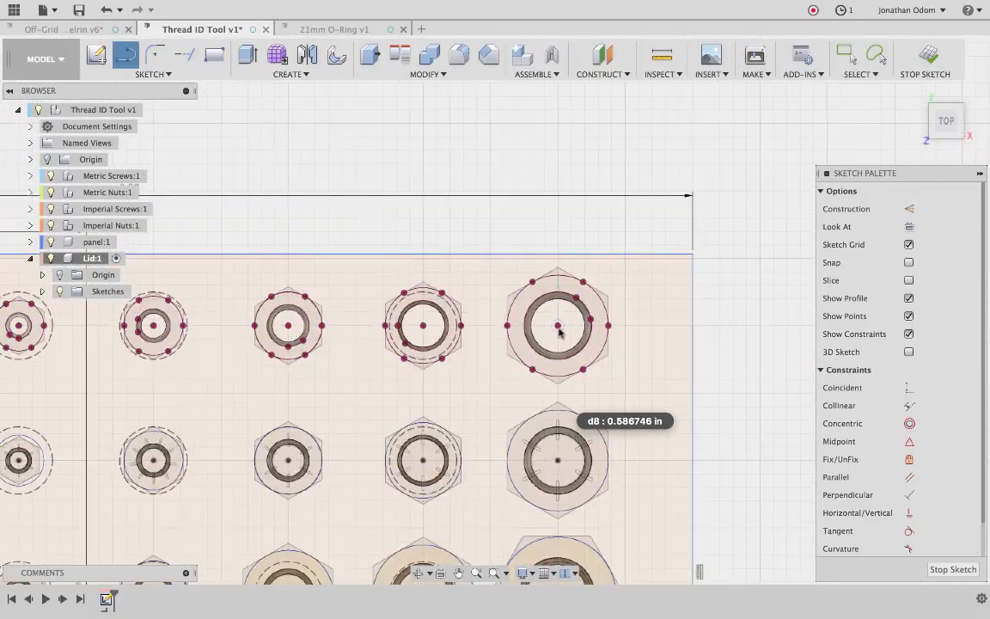
pyautogui.click(558, 325)
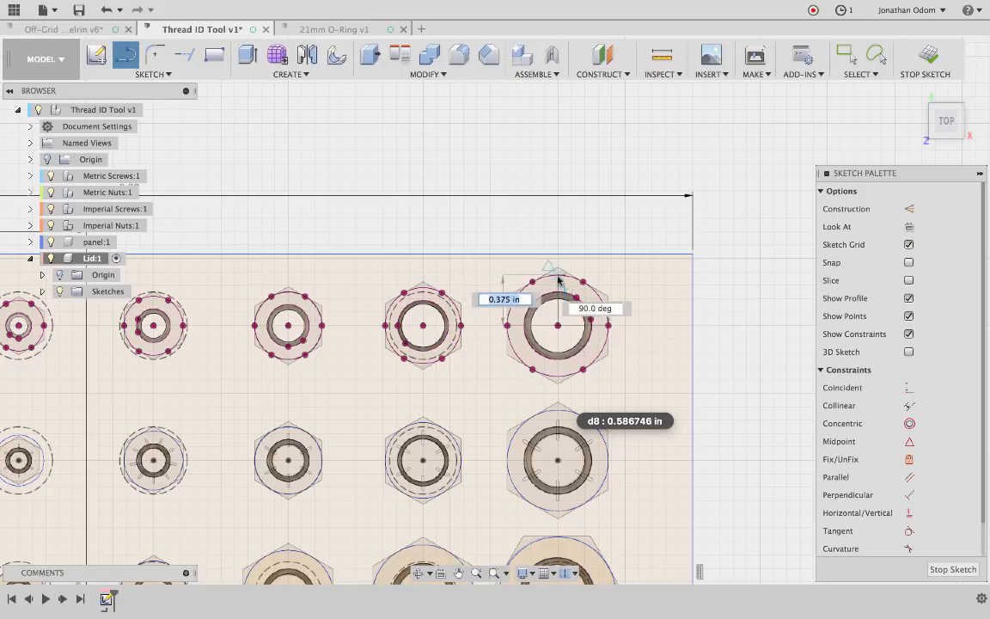
pyautogui.click(558, 277)
pyautogui.press('Escape')
pyautogui.scroll(2, 603, 251)
# Dimension the distance from the upper end of the short vertical line to the rectangle's upper edge, entering 75 in.
pyautogui.press('c')
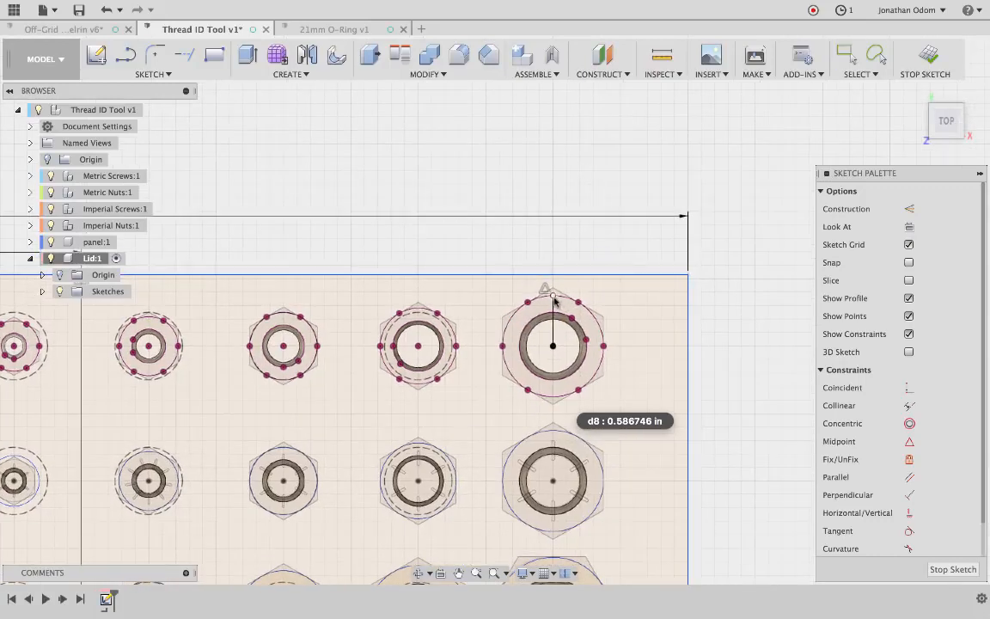
pyautogui.click(554, 296)
pyautogui.click(587, 276)
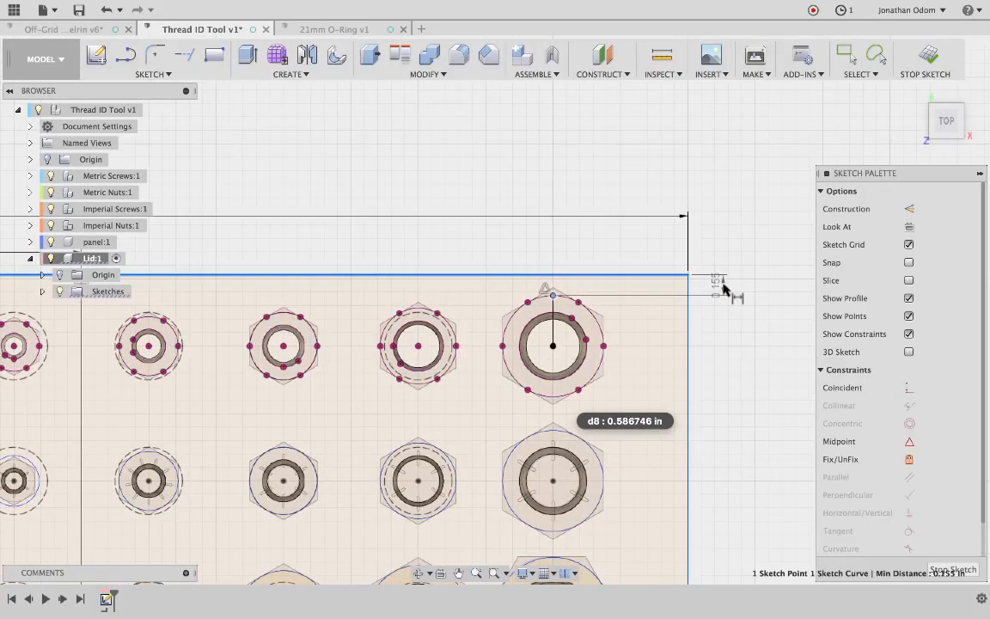
pyautogui.click(723, 287)
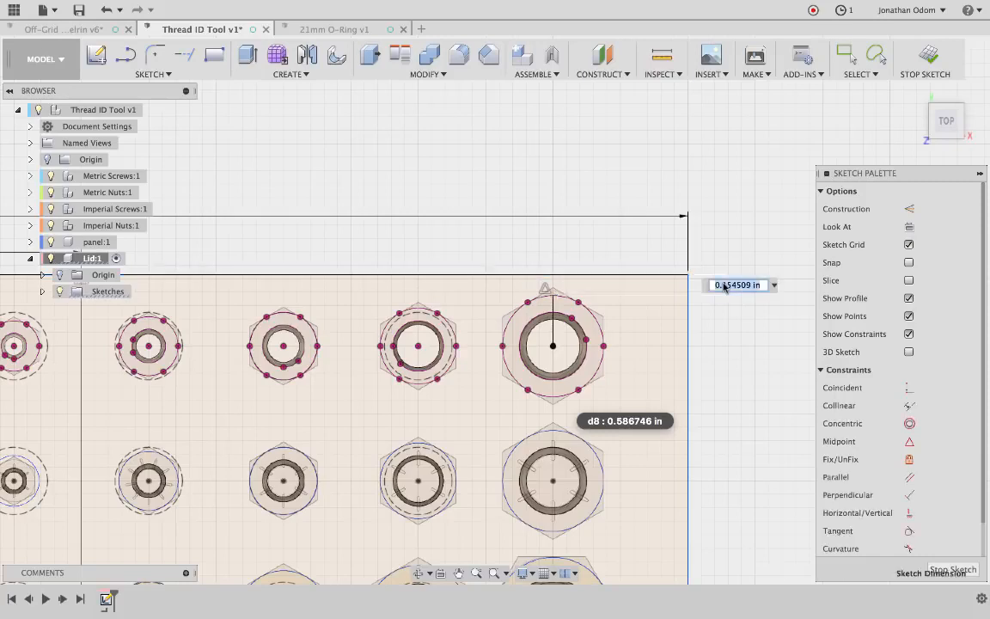
pyautogui.write('5')
pyautogui.press('Return')
pyautogui.press('Escape')
# Set the distance between the rectangle's upper edge and the top row's largest nut to 0.7 in.
pyautogui.scroll(-6, 729, 268)
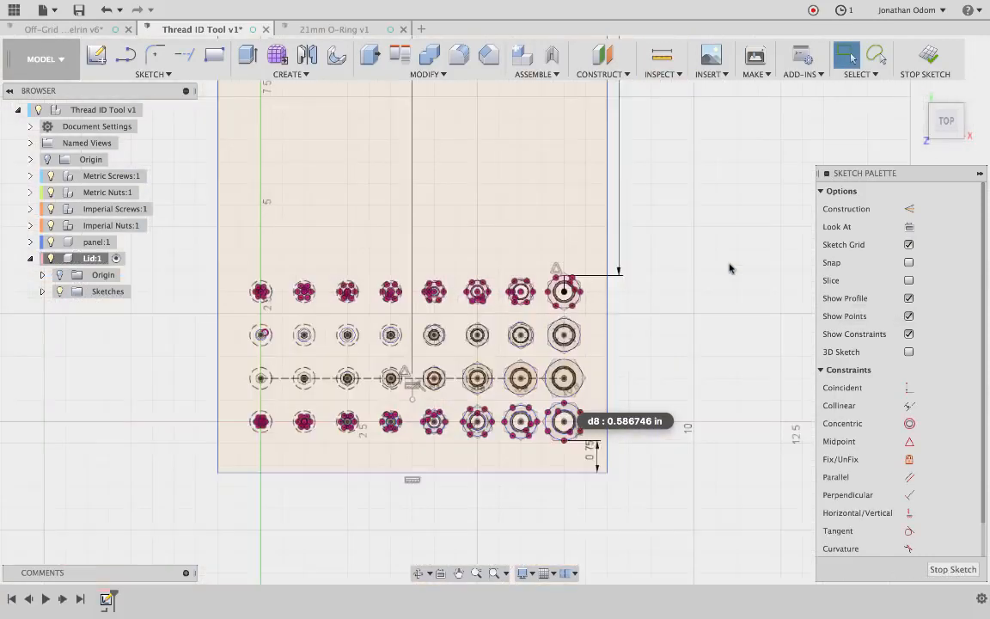
pyautogui.scroll(5, 729, 268)
pyautogui.scroll(-3, 729, 268)
pyautogui.scroll(-5, 730, 268)
pyautogui.scroll(5, 729, 268)
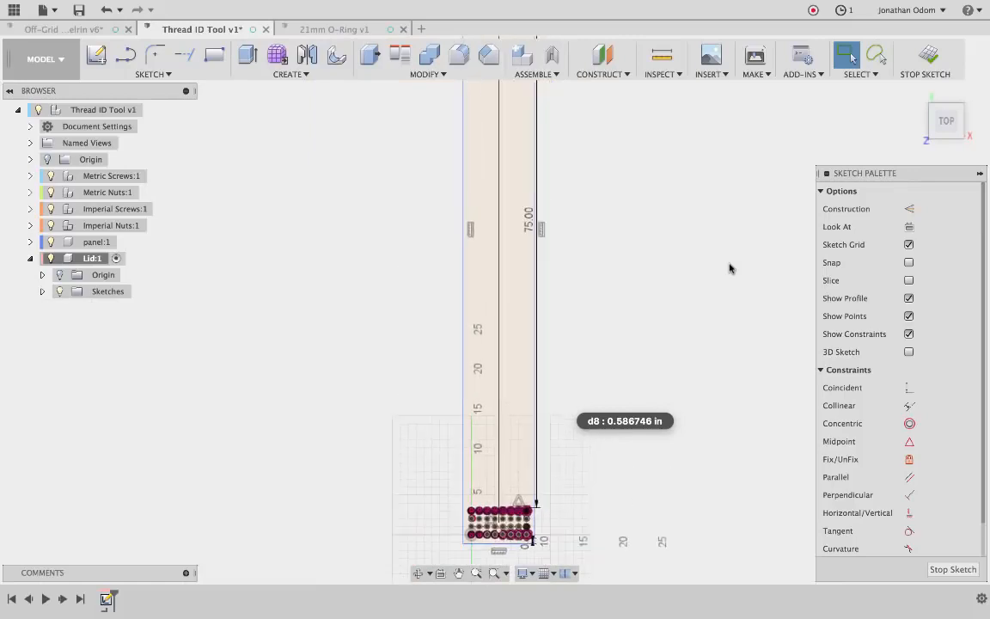
pyautogui.doubleClick(528, 227)
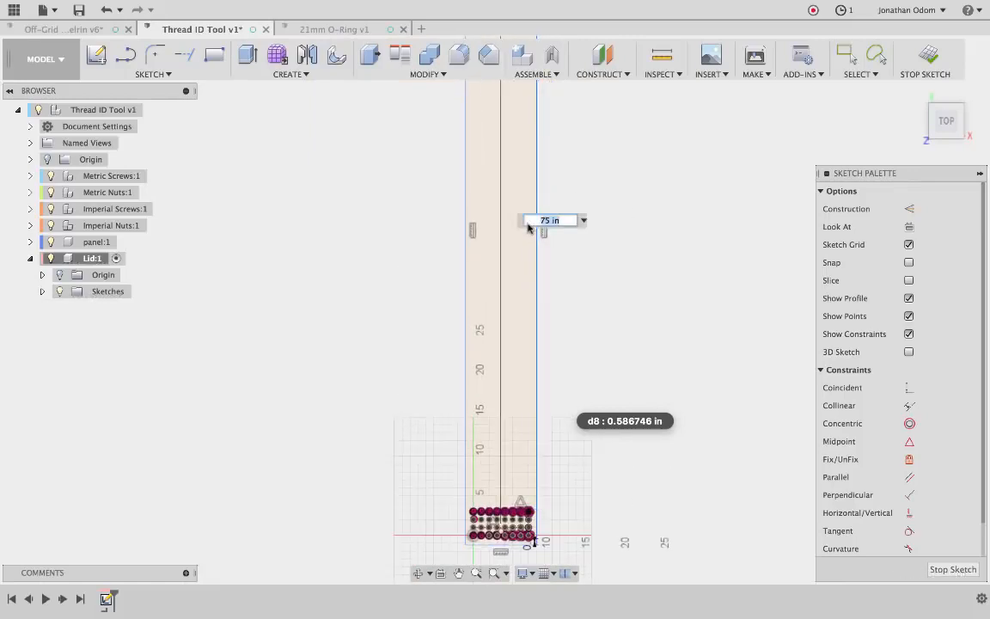
pyautogui.write('.7')
pyautogui.press('Return')
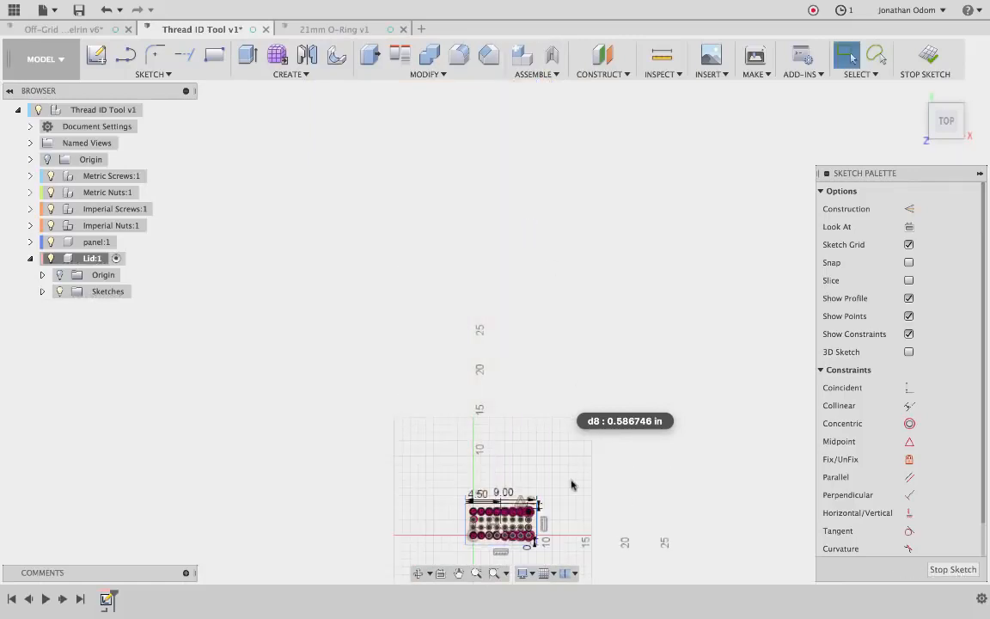
# Set the distance between the rectangle's upper edge and the top row's largest nut to 0.75 in.
pyautogui.scroll(5, 571, 484)
pyautogui.scroll(3, 571, 484)
pyautogui.scroll(-5, 572, 484)
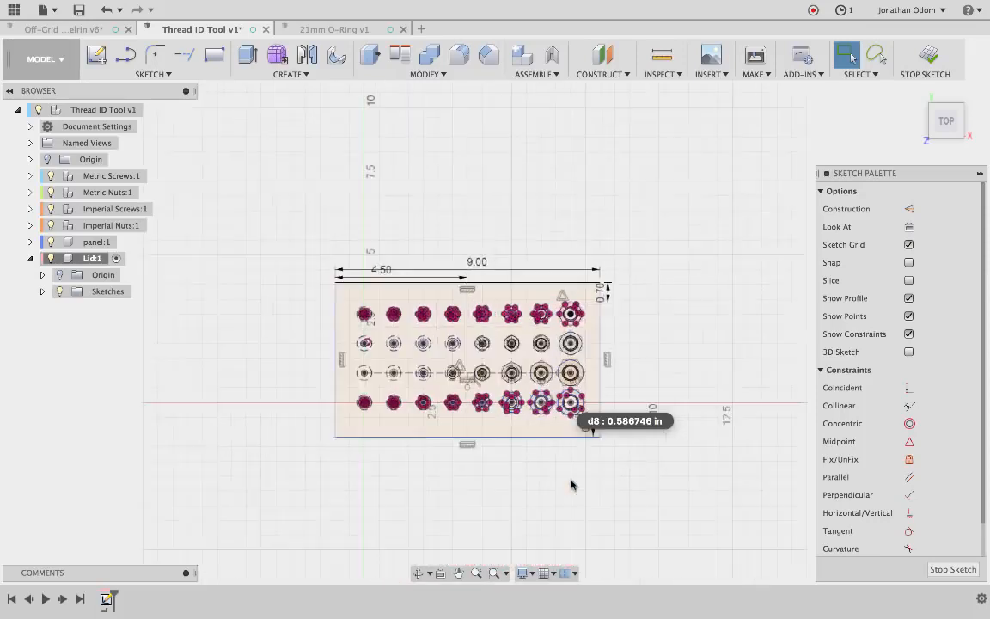
pyautogui.doubleClick(620, 233)
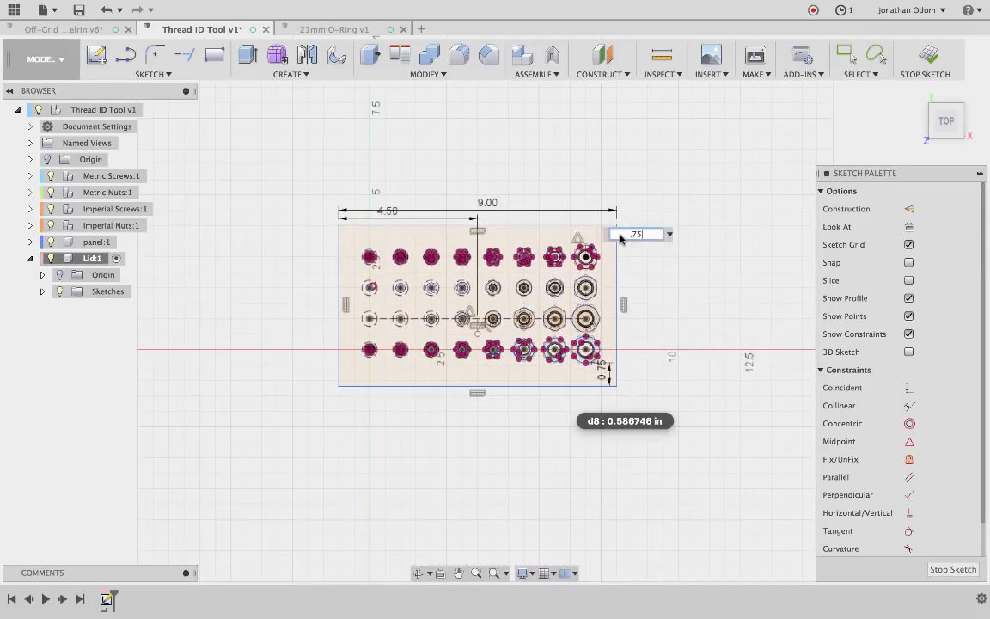
pyautogui.press('Return')
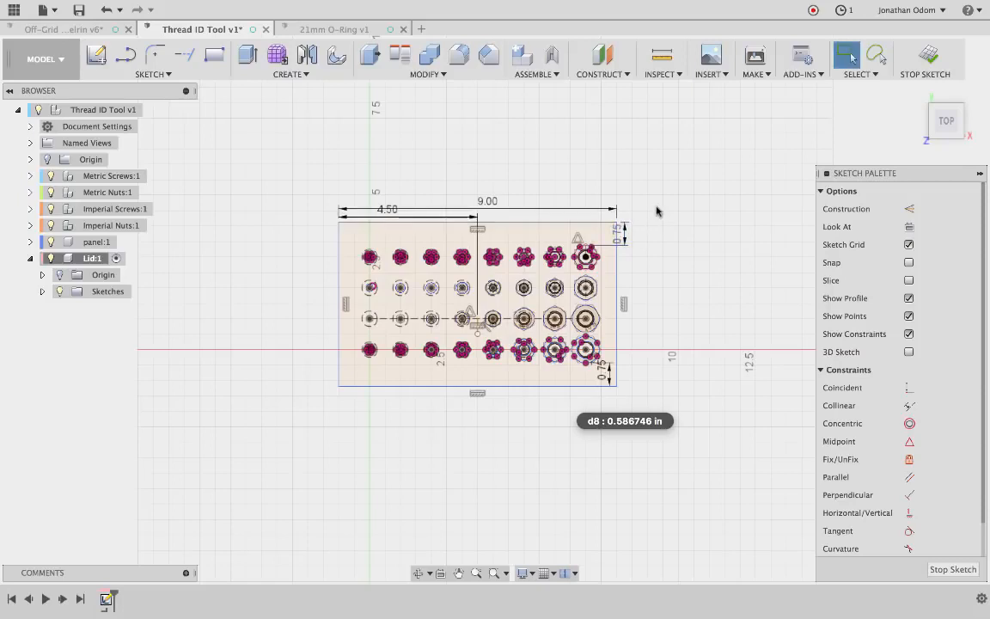
# Convert the outer circles of the top row's three largest nuts and of the remaining nuts in the last column to construction geometry.
pyautogui.scroll(6, 656, 211)
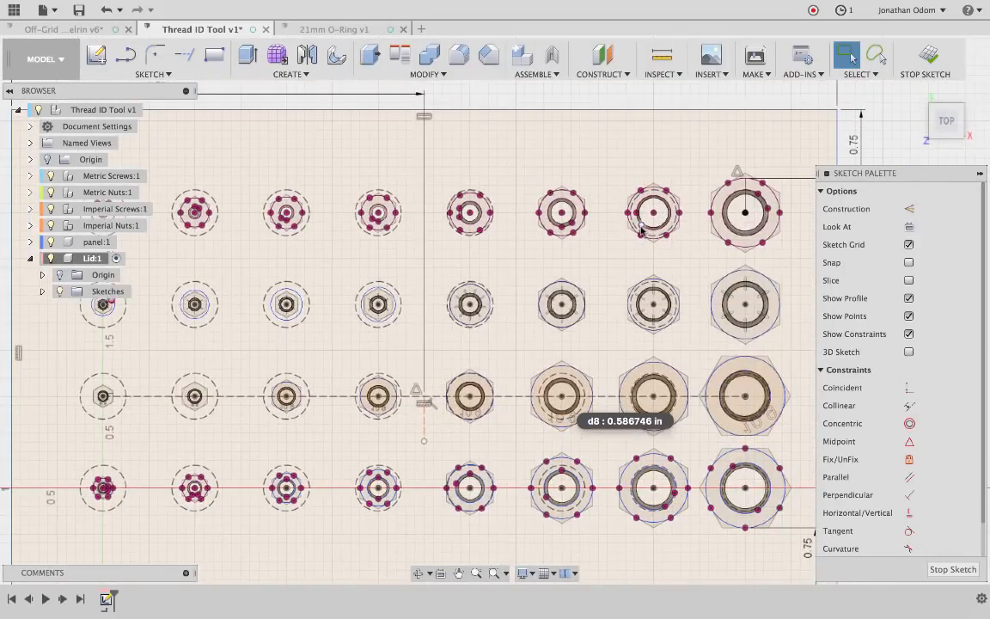
pyautogui.hscroll(3, 674, 208)
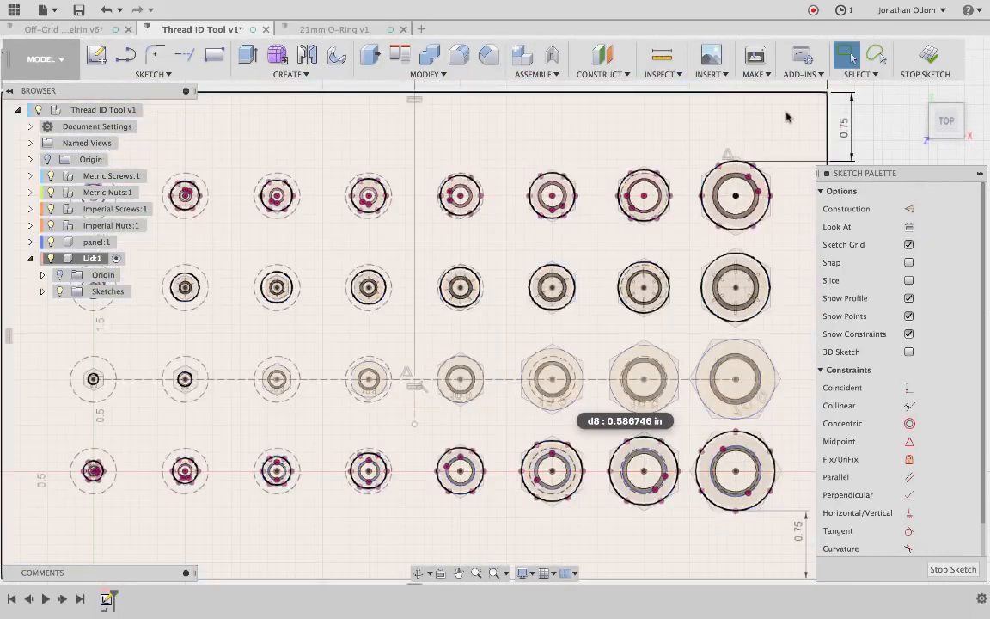
pyautogui.moveTo(787, 116)
pyautogui.mouseDown()
pyautogui.moveTo(552, 150)
pyautogui.moveTo(321, 159)
pyautogui.moveTo(219, 191)
pyautogui.moveTo(185, 180)
pyautogui.moveTo(206, 171)
pyautogui.mouseUp()
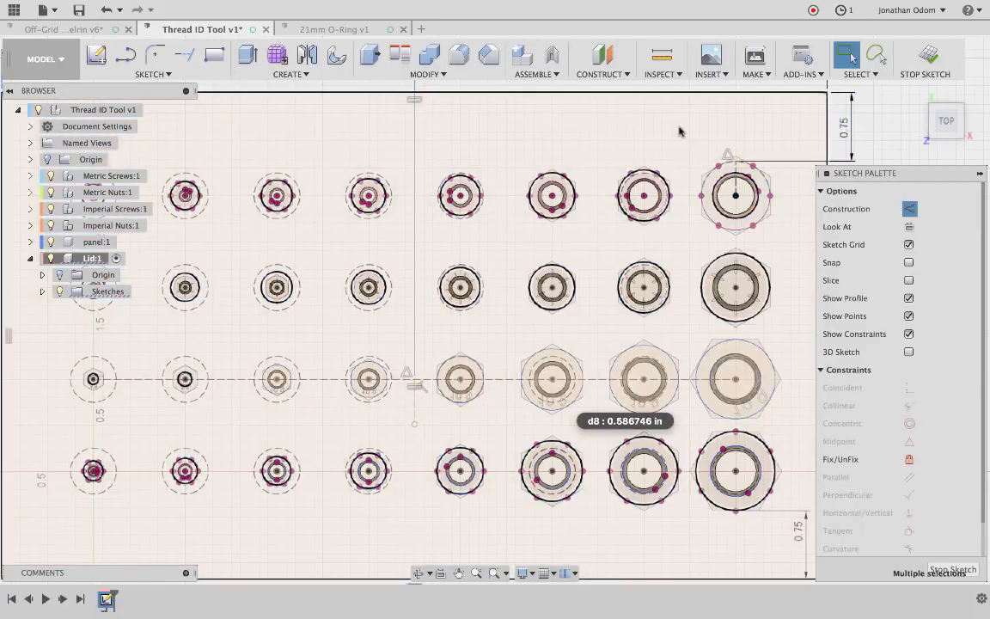
pyautogui.moveTo(607, 104)
pyautogui.mouseDown()
pyautogui.moveTo(548, 177)
pyautogui.moveTo(518, 182)
pyautogui.mouseUp()
pyautogui.moveTo(688, 135); pyautogui.dragTo(611, 172)
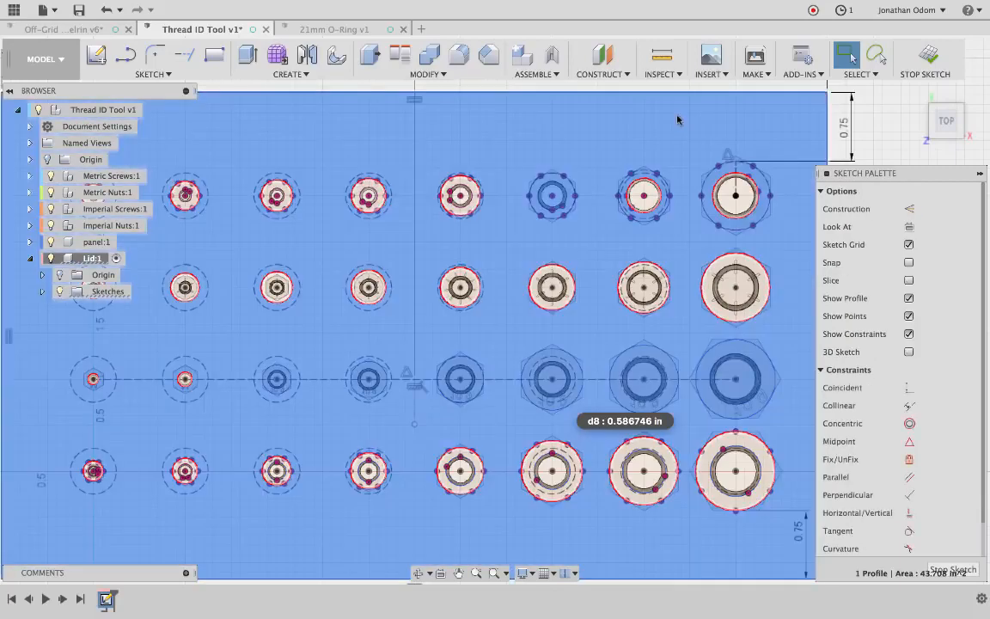
pyautogui.moveTo(677, 120); pyautogui.dragTo(583, 110, button='middle')
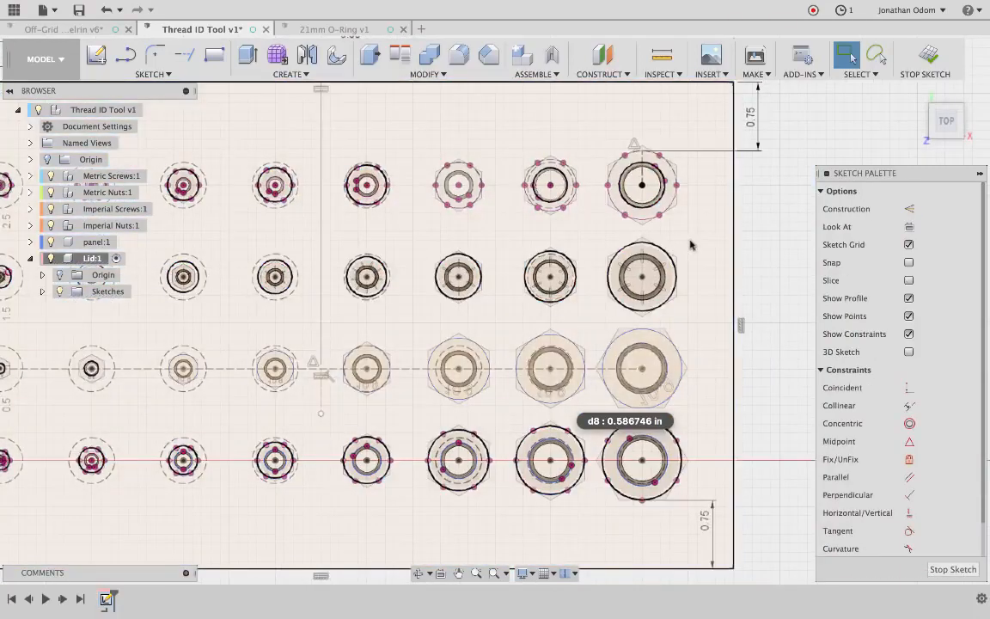
pyautogui.moveTo(696, 233)
pyautogui.mouseDown()
pyautogui.moveTo(658, 475)
pyautogui.moveTo(675, 493)
pyautogui.mouseUp()
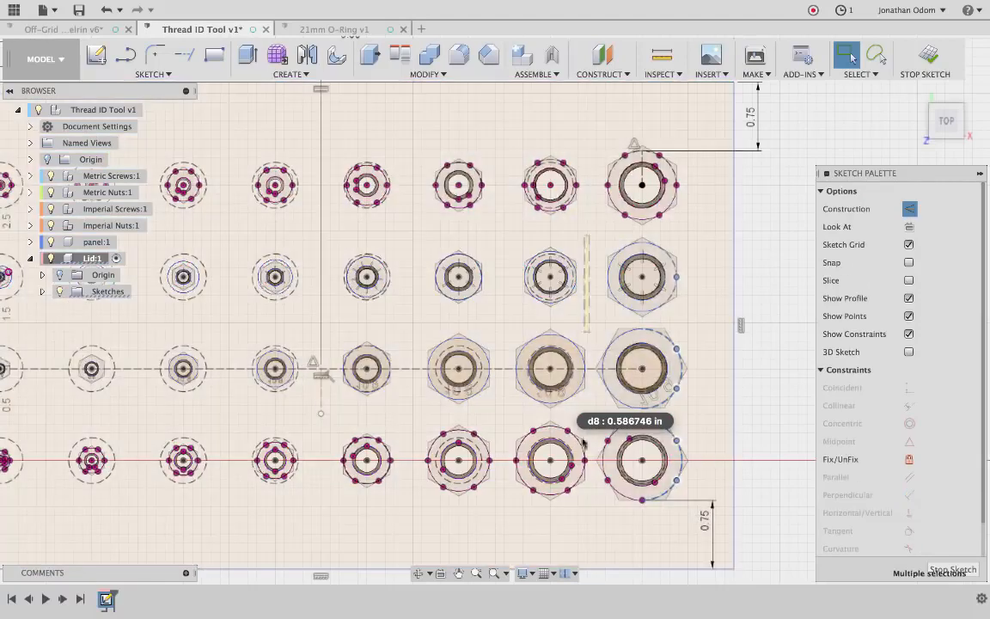
# Try to convert the outer nut circles in the lower three rows of the seventh column to construction geometry.
pyautogui.moveTo(589, 234); pyautogui.dragTo(579, 487)
pyautogui.press('x')
pyautogui.moveTo(586, 329); pyautogui.dragTo(570, 268)
pyautogui.press('x')
pyautogui.moveTo(569, 268)
pyautogui.mouseDown(button='middle')
pyautogui.moveTo(593, 236)
pyautogui.moveTo(637, 242)
pyautogui.mouseUp(button='middle')
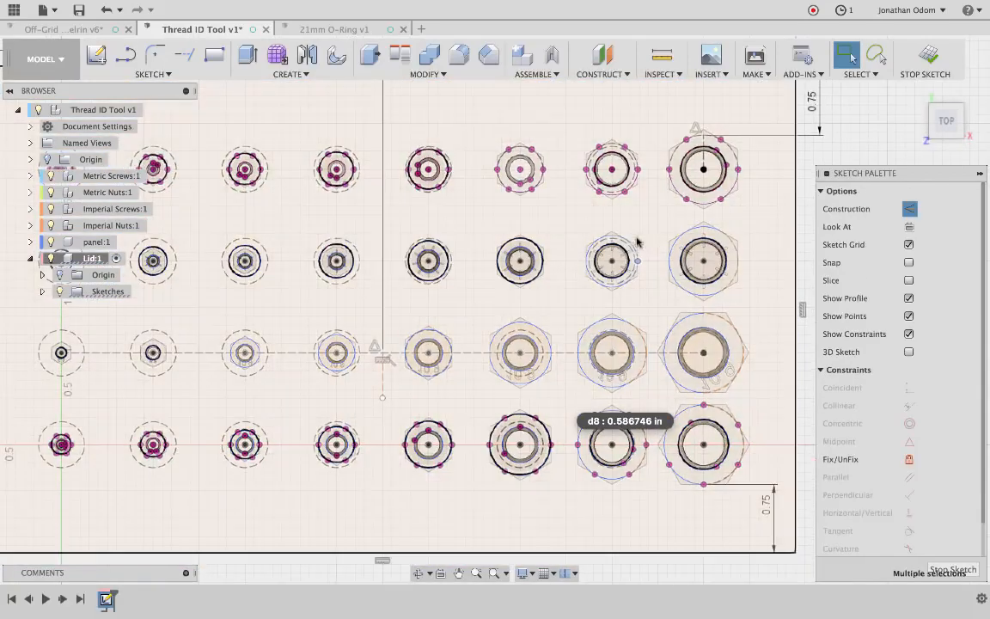
pyautogui.click(654, 243)
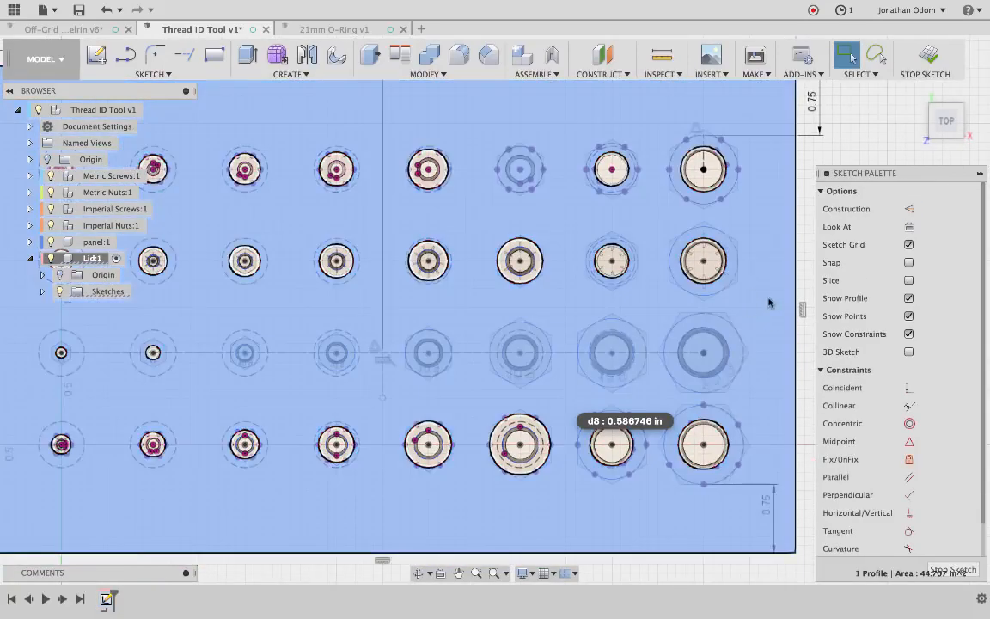
pyautogui.hscroll(4, 770, 302)
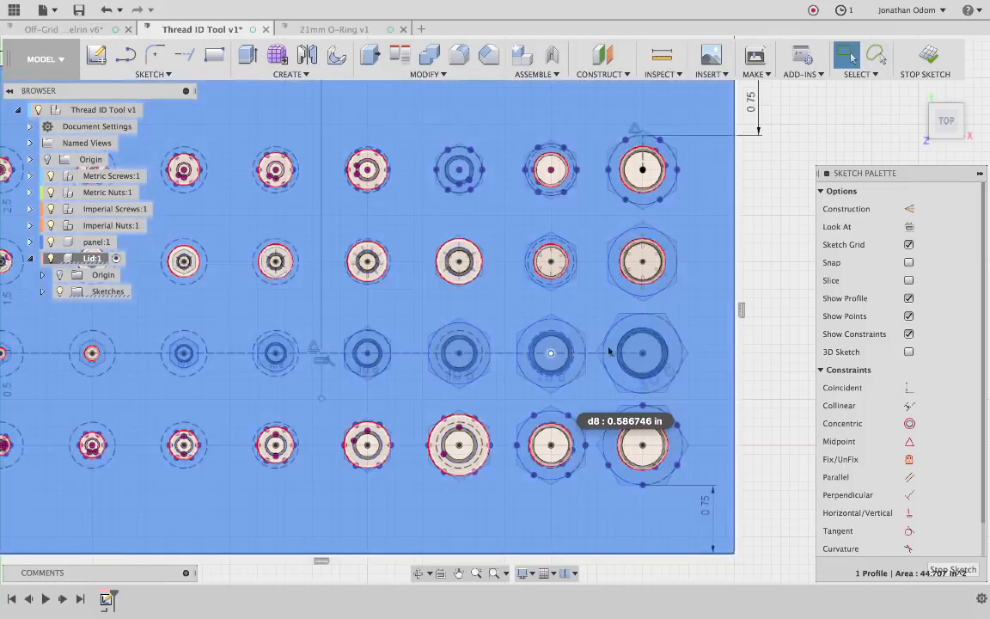
pyautogui.click(741, 329)
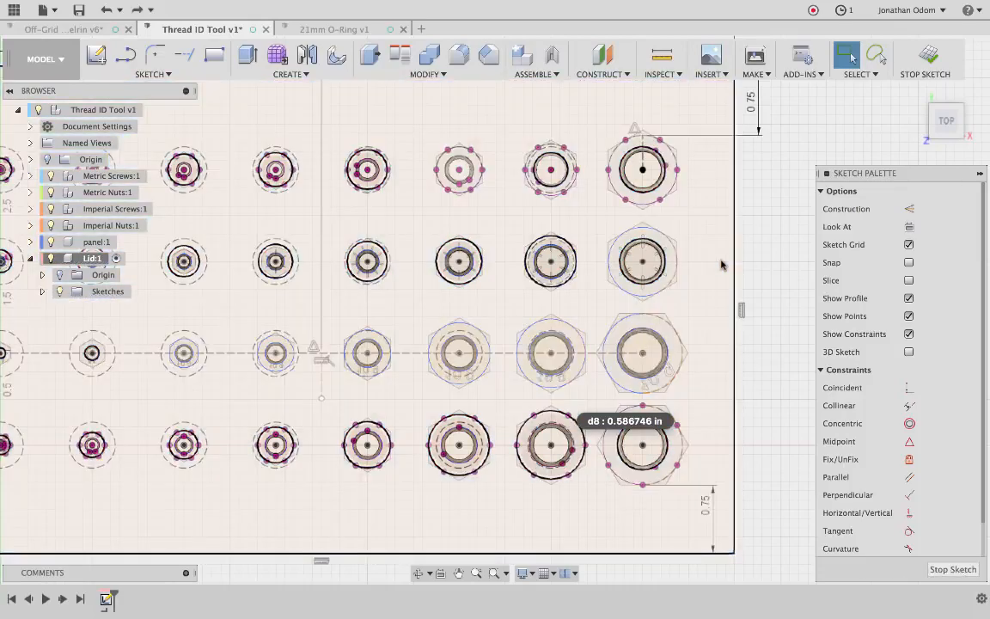
# Inspect the lid's rectangular profile and the third row's nut circles to see which circles bound the profile.
pyautogui.click(721, 265)
pyautogui.scroll(3, 703, 252)
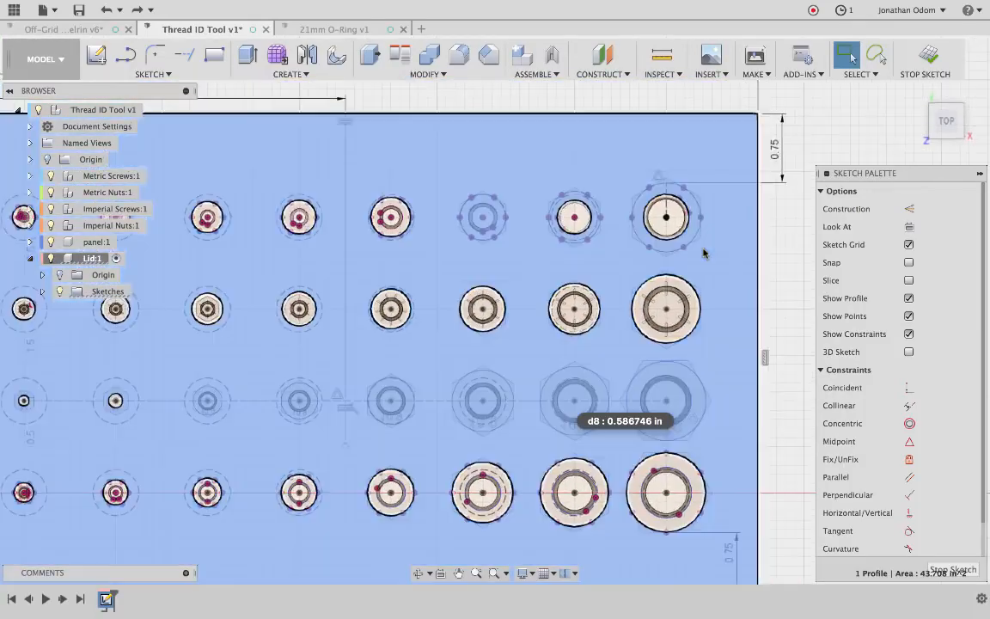
pyautogui.scroll(-3, 489, 266)
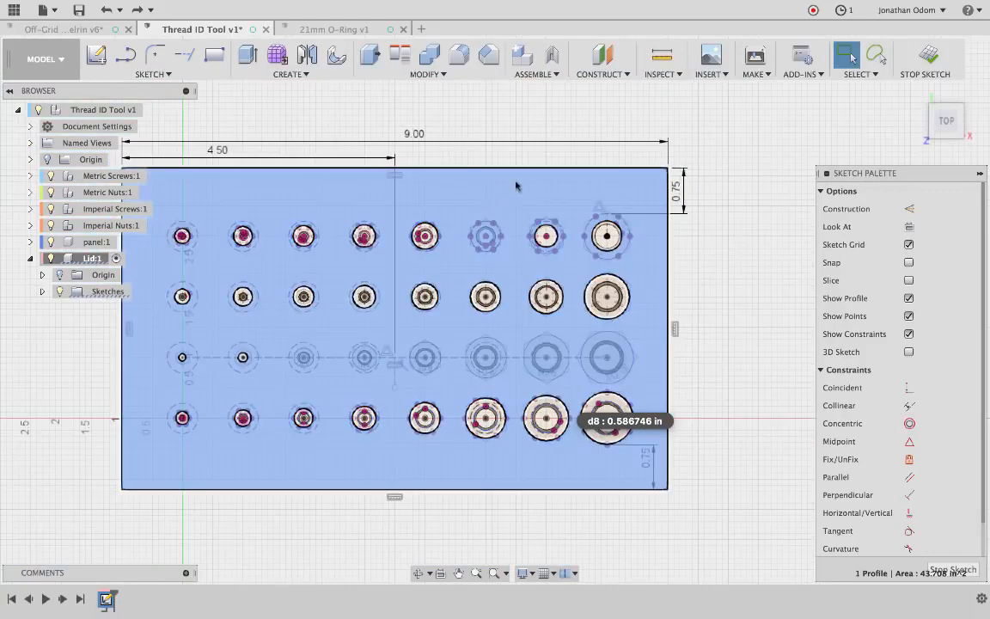
pyautogui.press('Escape')
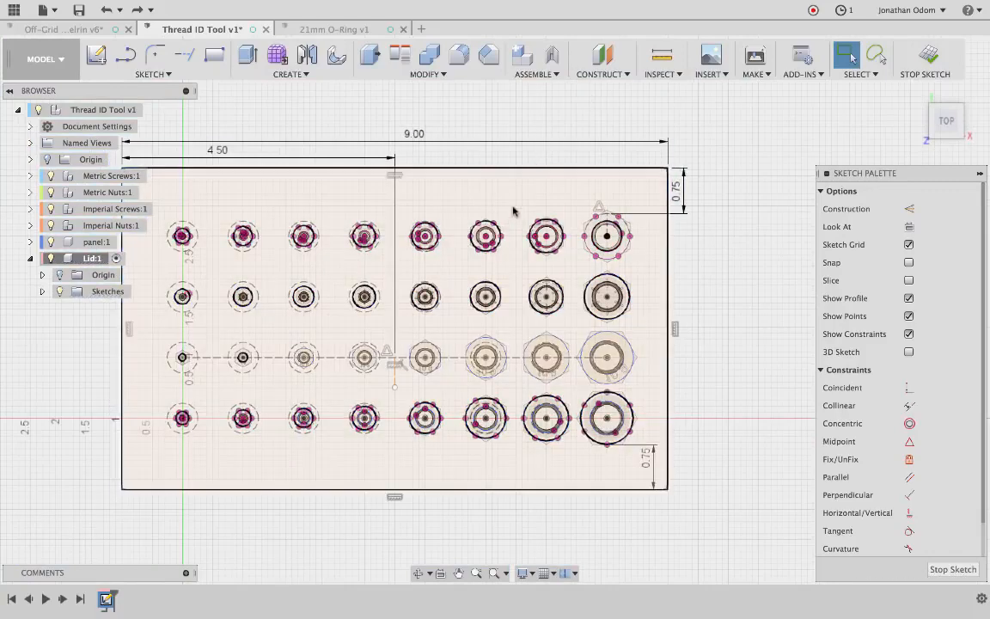
pyautogui.click(513, 211)
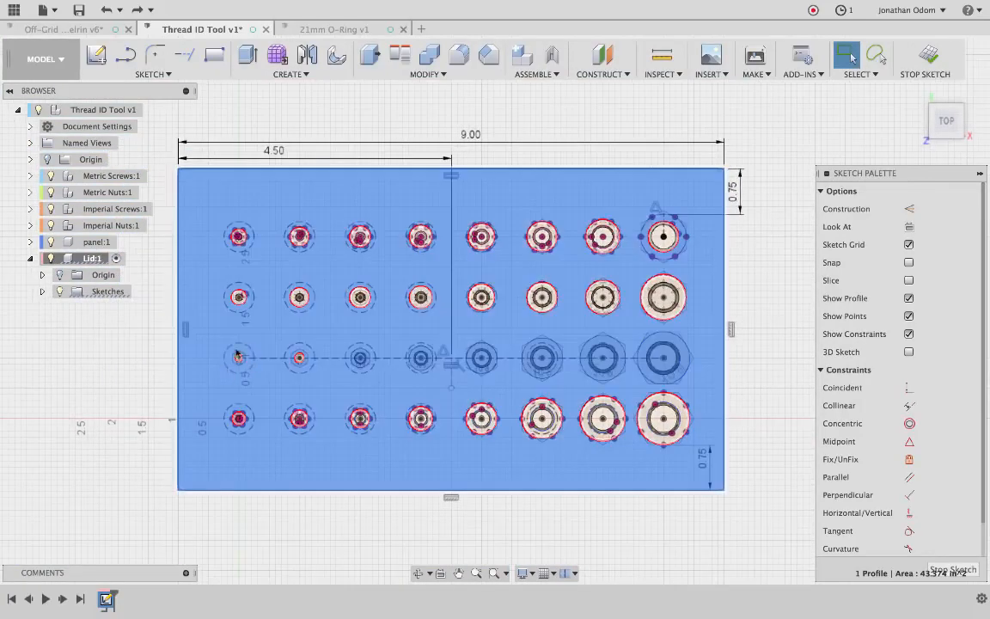
pyautogui.scroll(4, 341, 348)
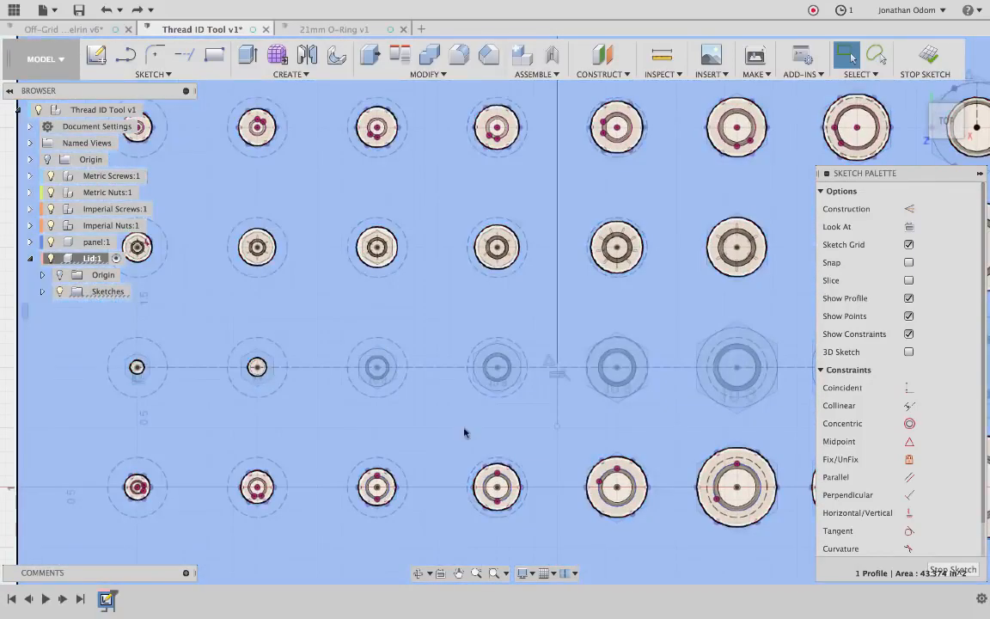
pyautogui.press('Escape')
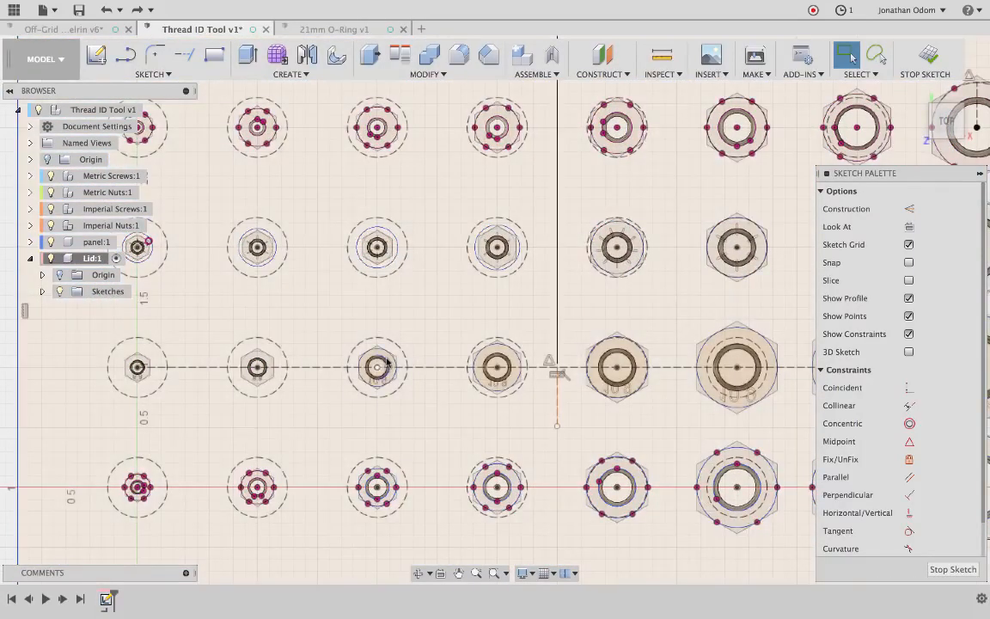
pyautogui.scroll(1, 387, 359)
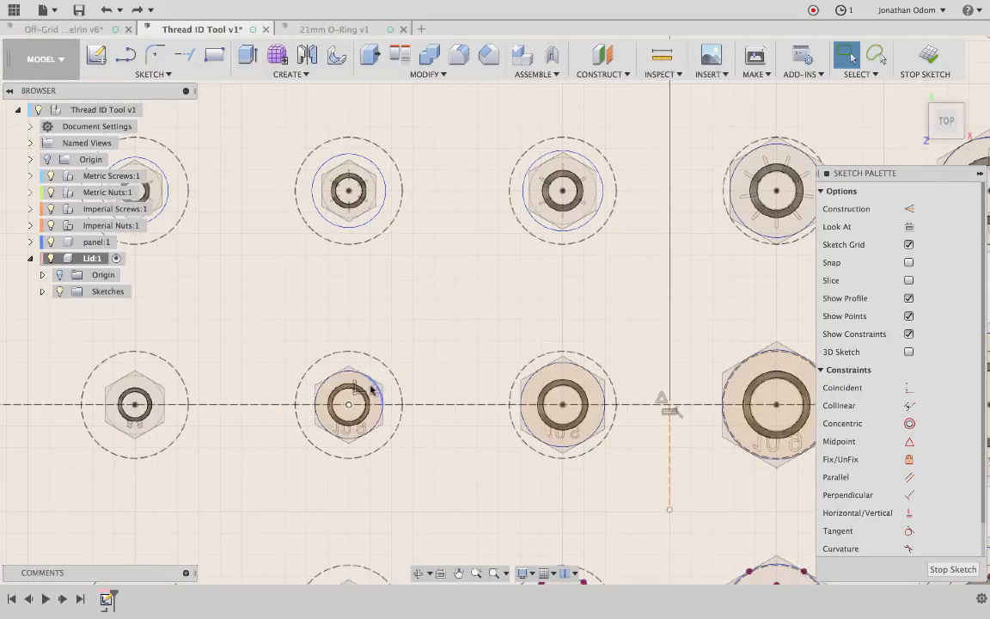
pyautogui.click(372, 389)
pyautogui.keyDown('shift'); pyautogui.click(449, 346); pyautogui.keyUp('shift')
pyautogui.scroll(-10, 449, 343)
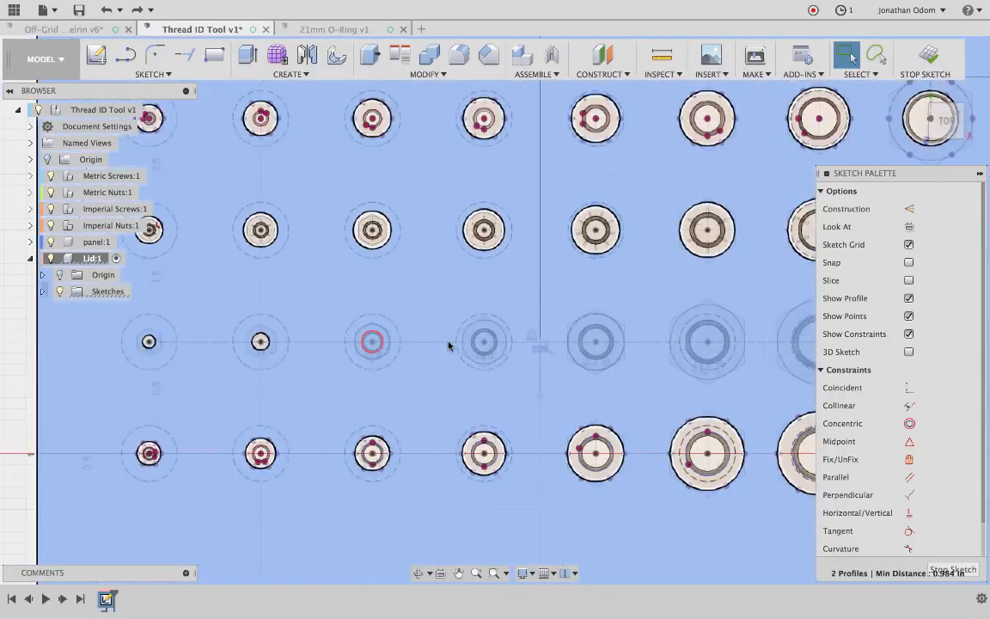
pyautogui.press('Escape')
# Hide the panel and the metric and imperial screw and nut components, leaving only the lid sketch visible from the top.
pyautogui.keyDown('shift'); pyautogui.scroll(-5, 449, 343); pyautogui.keyUp('shift')
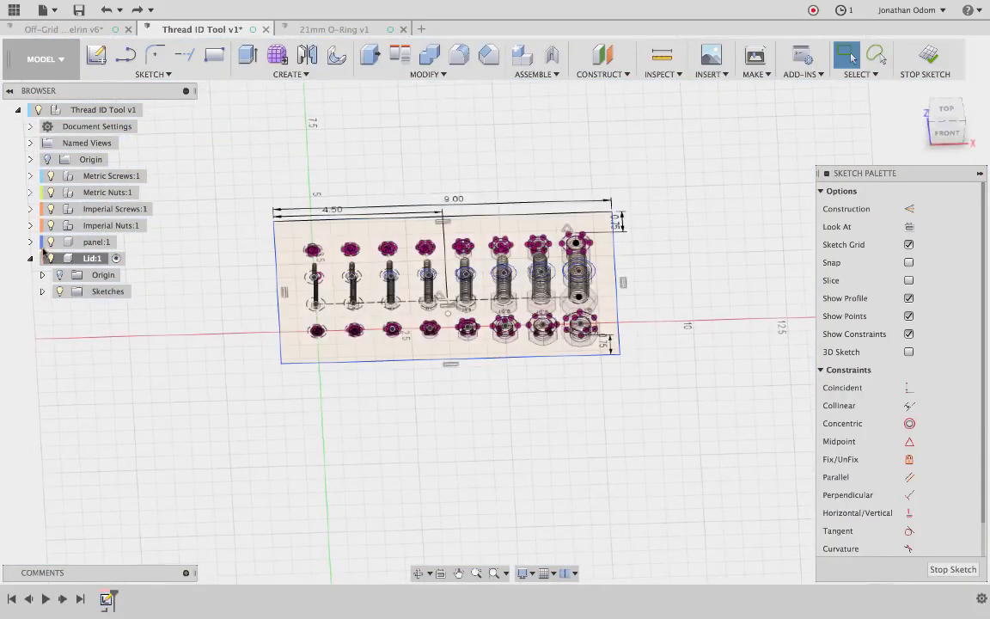
pyautogui.click(946, 109)
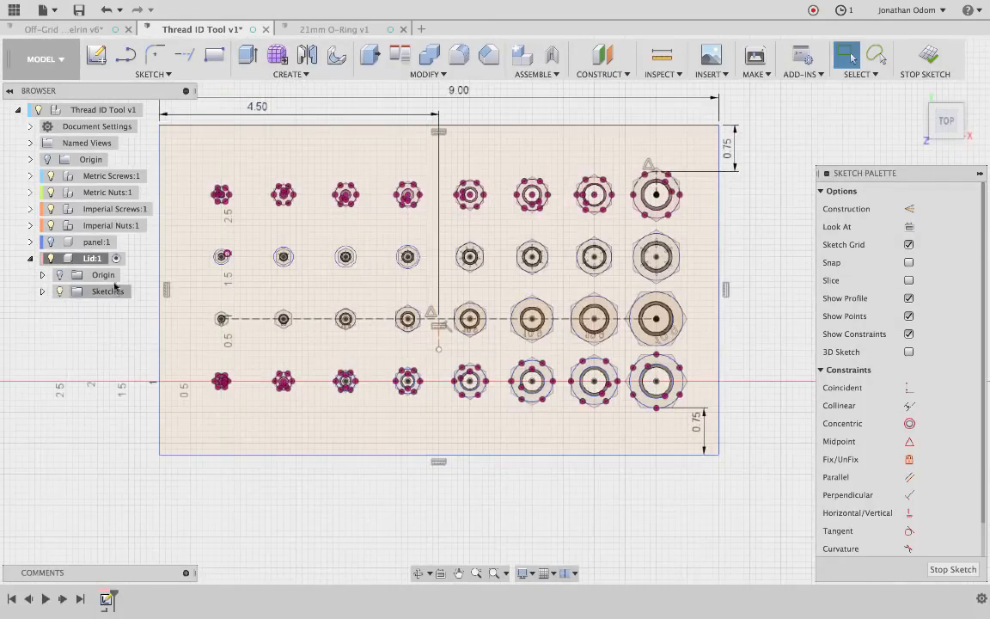
pyautogui.click(50, 225)
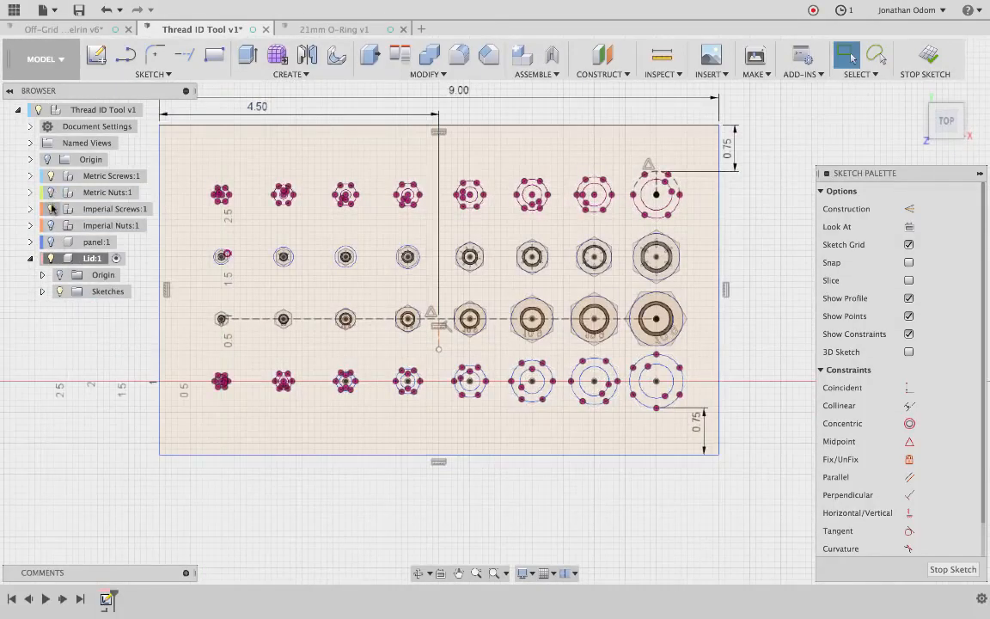
pyautogui.click(50, 175)
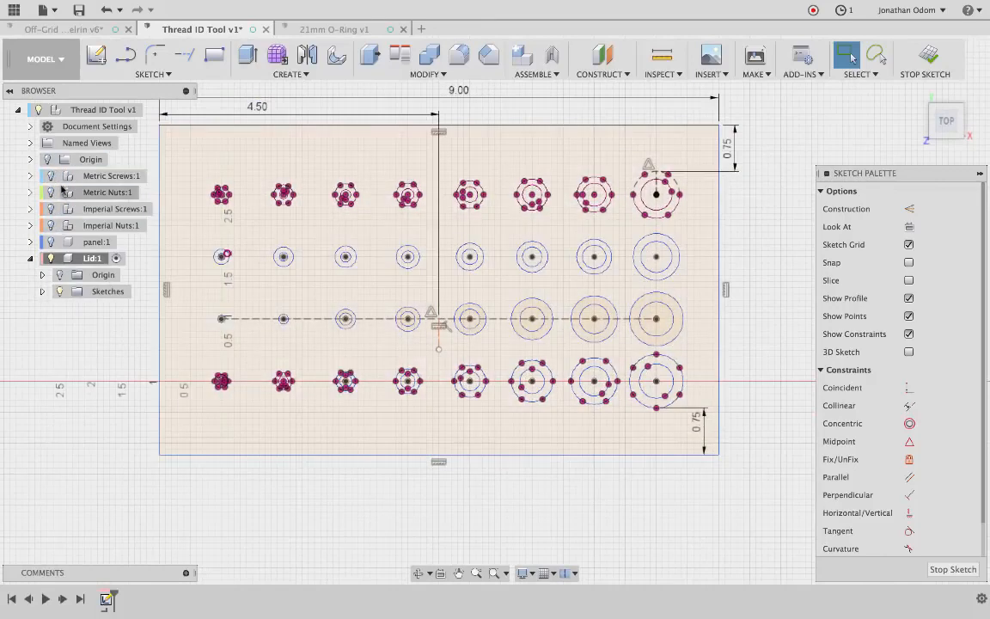
# Inspect the third row's circles and their profiles up close and from oblique angles, checking whether they lie on the sketch plane.
pyautogui.scroll(10, 350, 321)
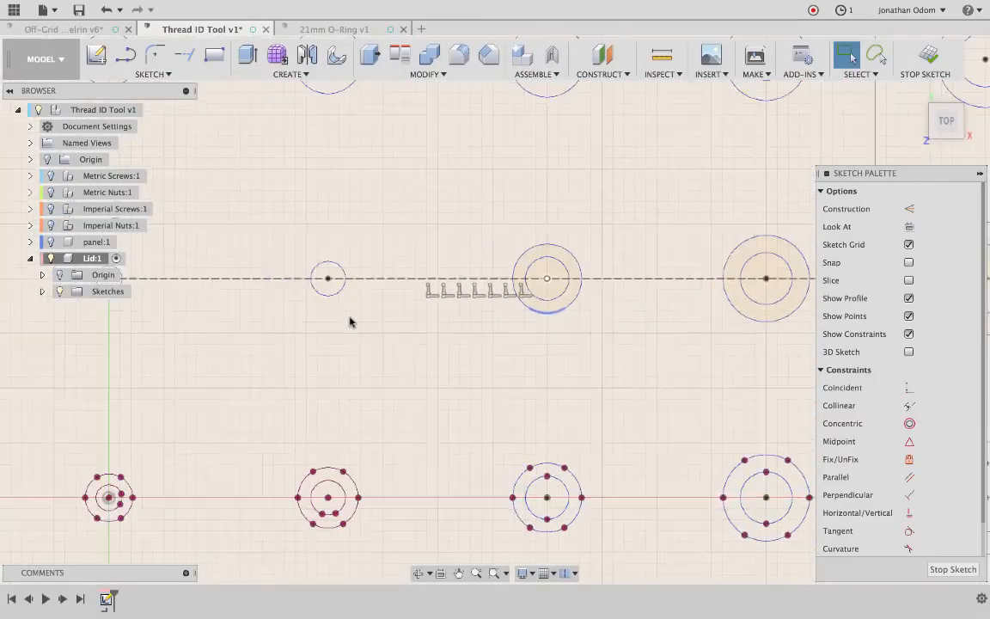
pyautogui.scroll(-2, 237, 384)
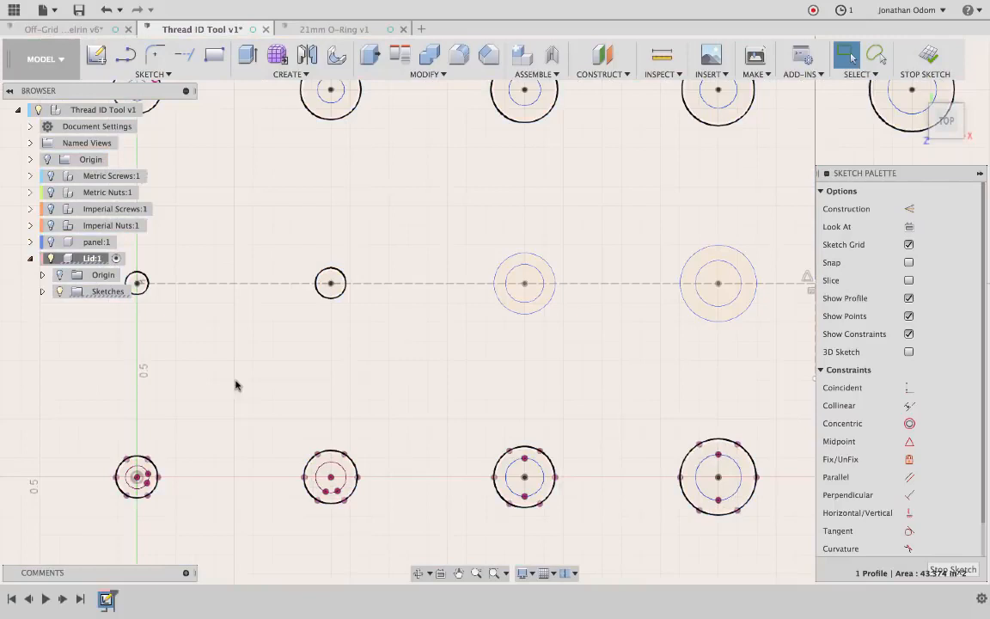
pyautogui.scroll(6, 574, 322)
pyautogui.click(583, 320)
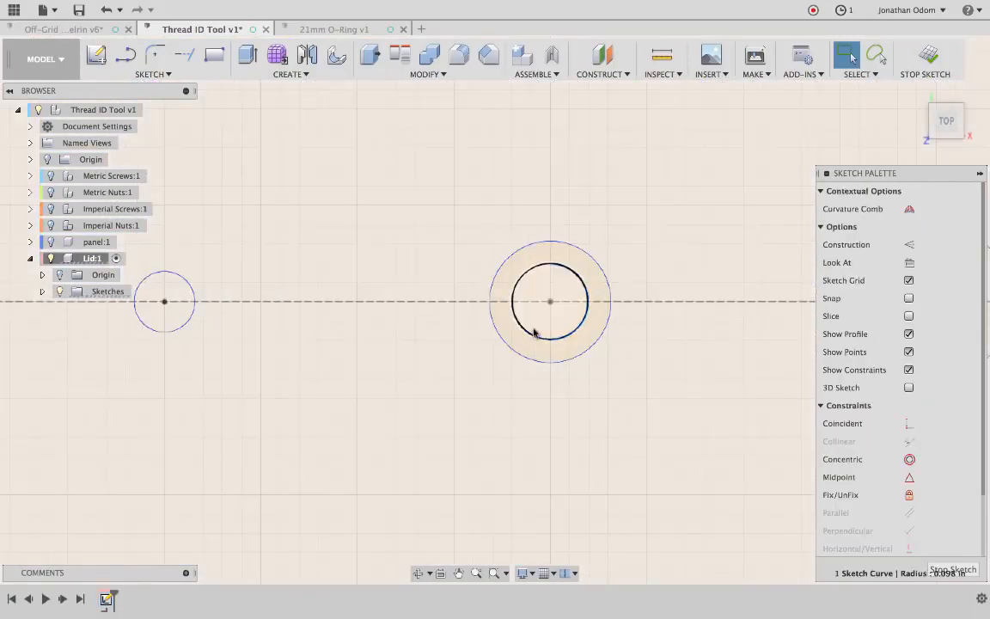
pyautogui.click(520, 326)
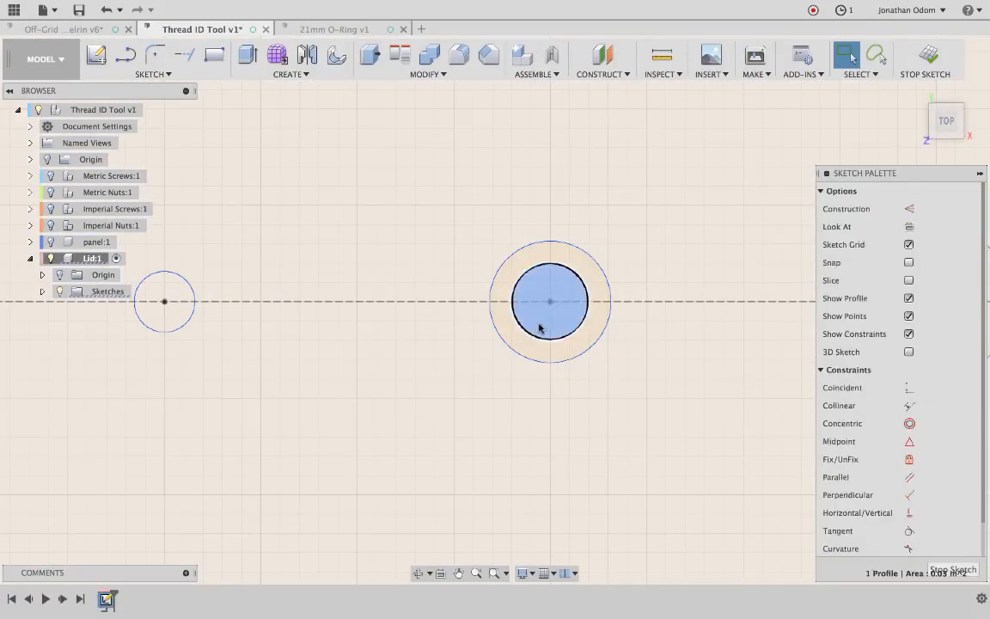
pyautogui.click(578, 344)
pyautogui.click(685, 243)
pyautogui.scroll(-8, 684, 243)
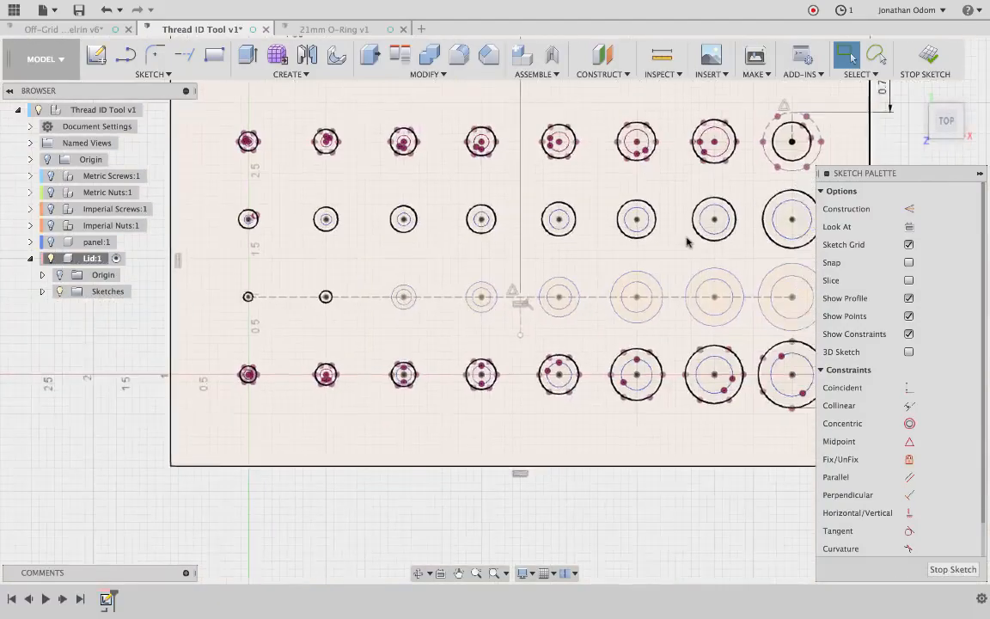
pyautogui.keyDown('shift'); pyautogui.scroll(-10, 687, 242); pyautogui.keyUp('shift')
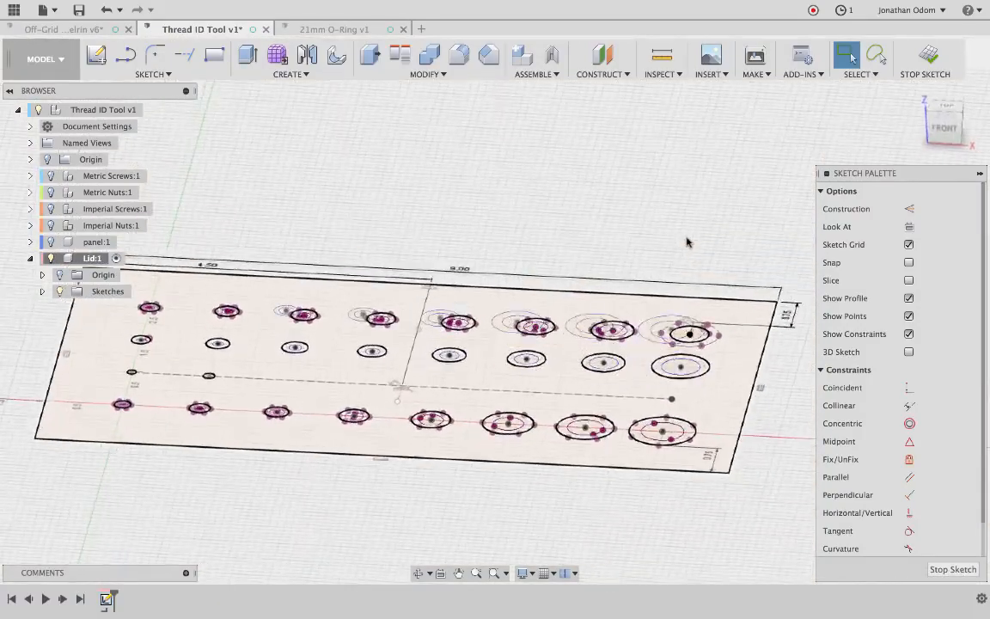
pyautogui.keyDown('shift'); pyautogui.scroll(10, 687, 242); pyautogui.keyUp('shift')
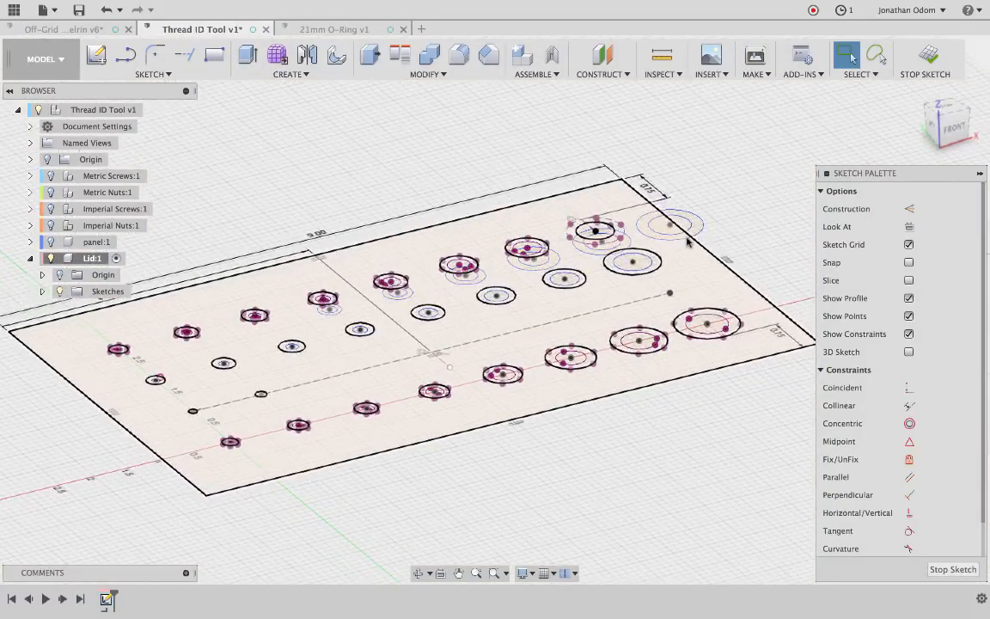
pyautogui.keyDown('shift'); pyautogui.hscroll(-10, 686, 242); pyautogui.keyUp('shift')
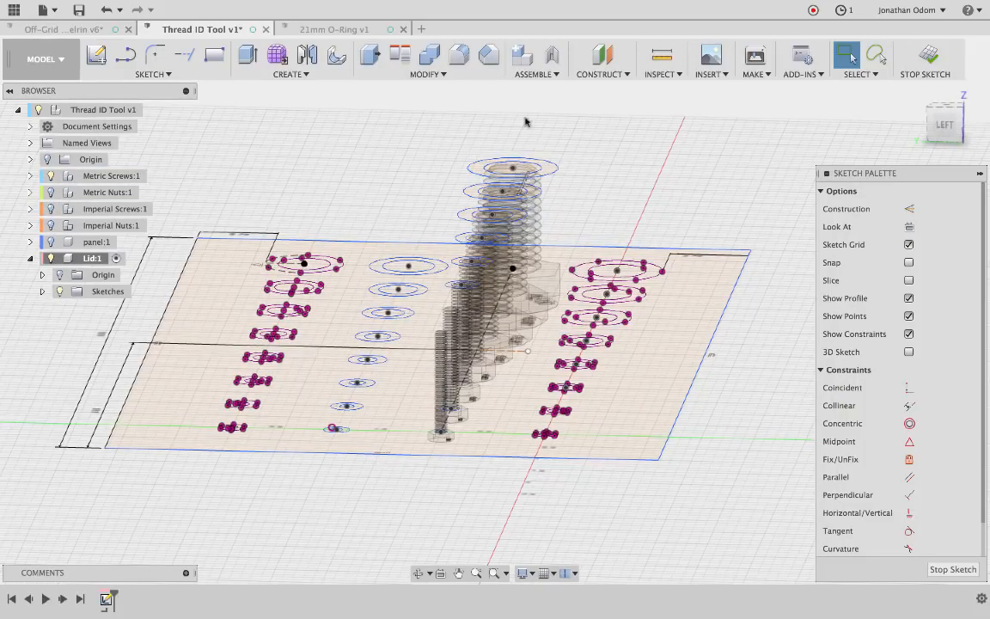
# Hide the metric screws and measure the distance between a raised sketch point in the third row and the lid profile.
pyautogui.click(50, 176)
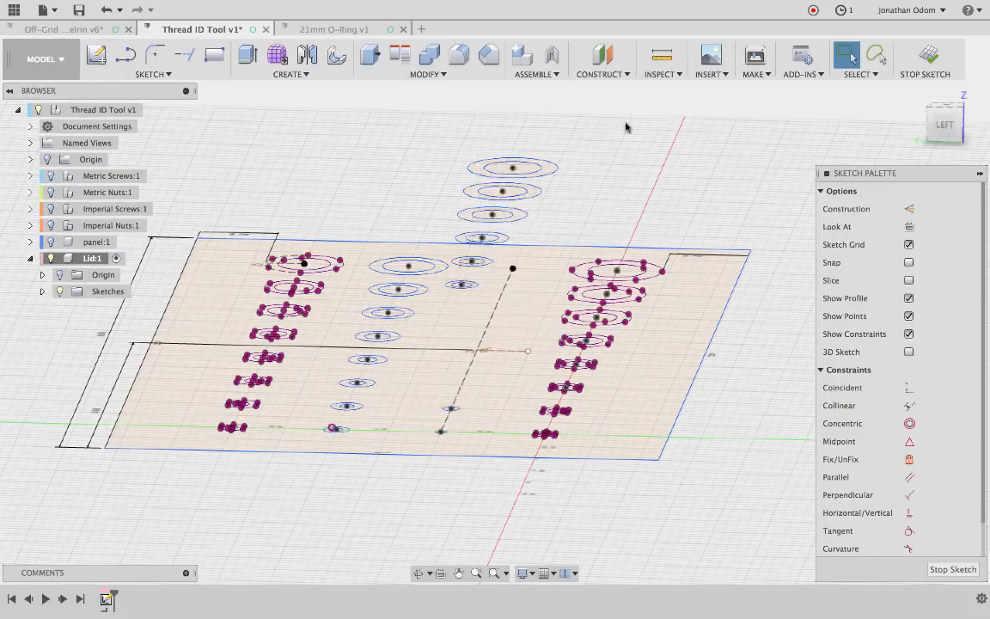
pyautogui.keyDown('shift'); pyautogui.scroll(5, 626, 127); pyautogui.keyUp('shift')
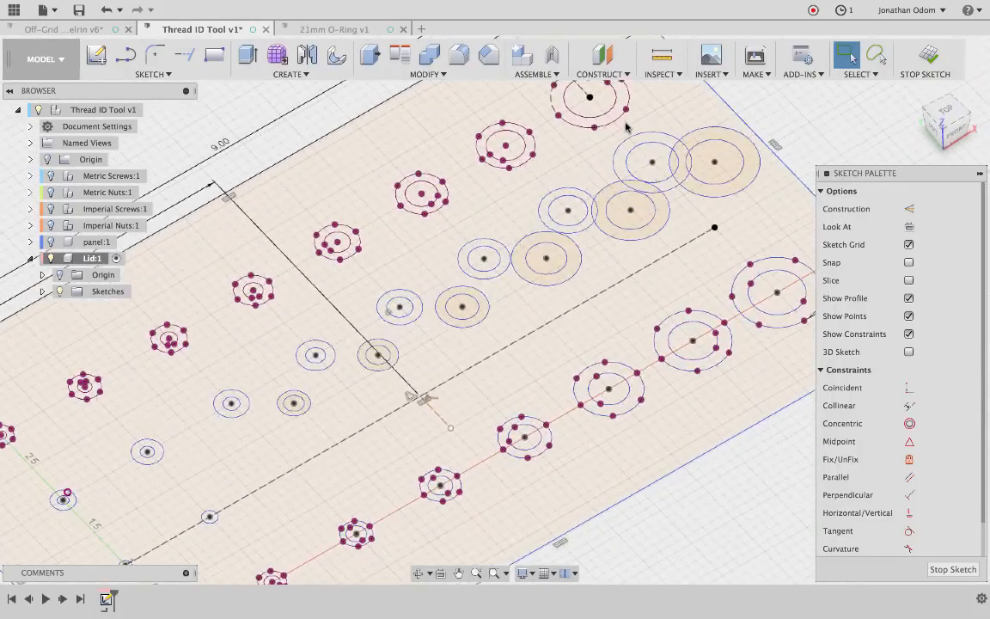
pyautogui.keyDown('shift'); pyautogui.moveTo(626, 127); pyautogui.dragTo(514, 258, button='middle'); pyautogui.keyUp('shift')
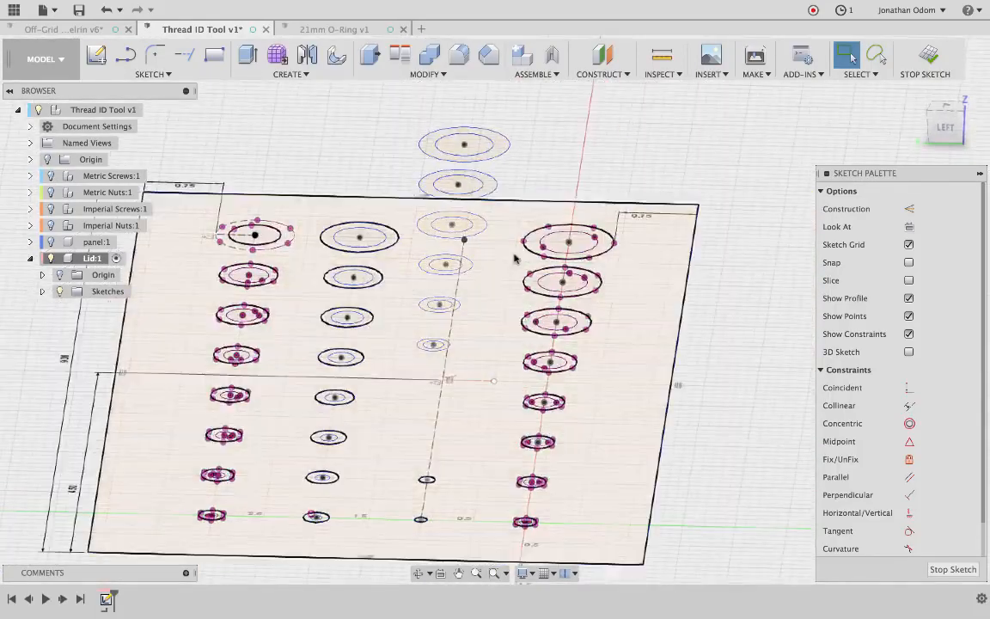
pyautogui.click(471, 267)
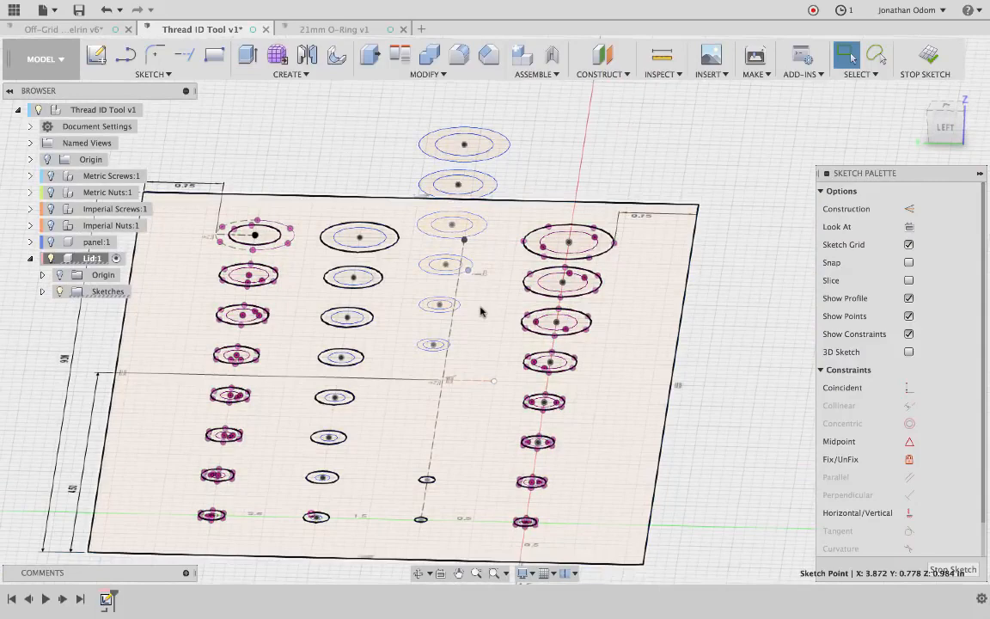
pyautogui.keyDown('shift'); pyautogui.click(481, 311); pyautogui.keyUp('shift')
pyautogui.click(980, 173)
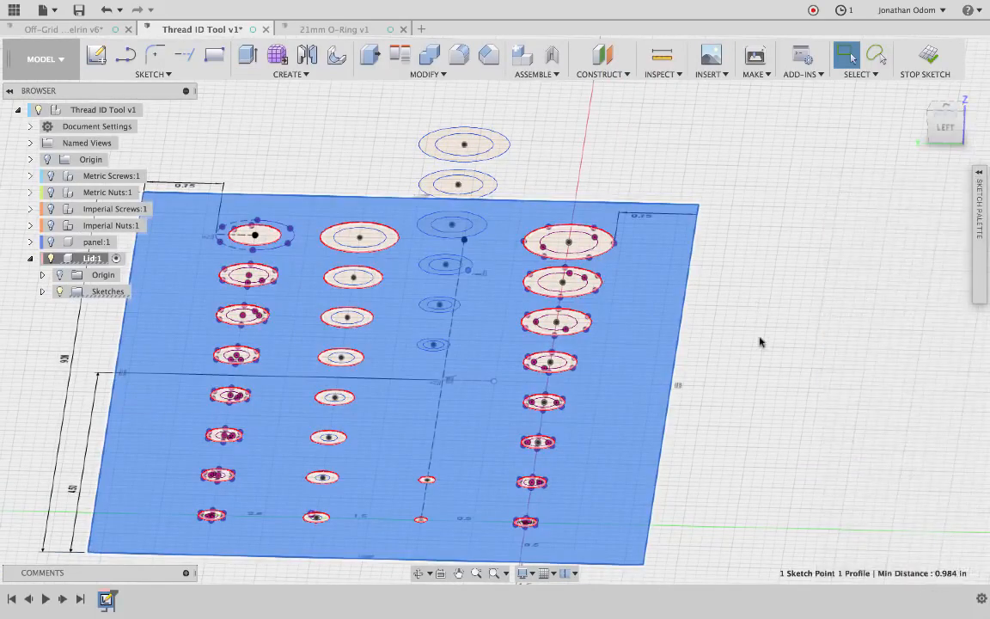
# Move the six raised pairs of circles in the third row vertically by -0.984 in onto the lid's sketch plane.
pyautogui.keyDown('shift'); pyautogui.moveTo(760, 338); pyautogui.dragTo(761, 335, button='middle'); pyautogui.keyUp('shift')
pyautogui.click(750, 280)
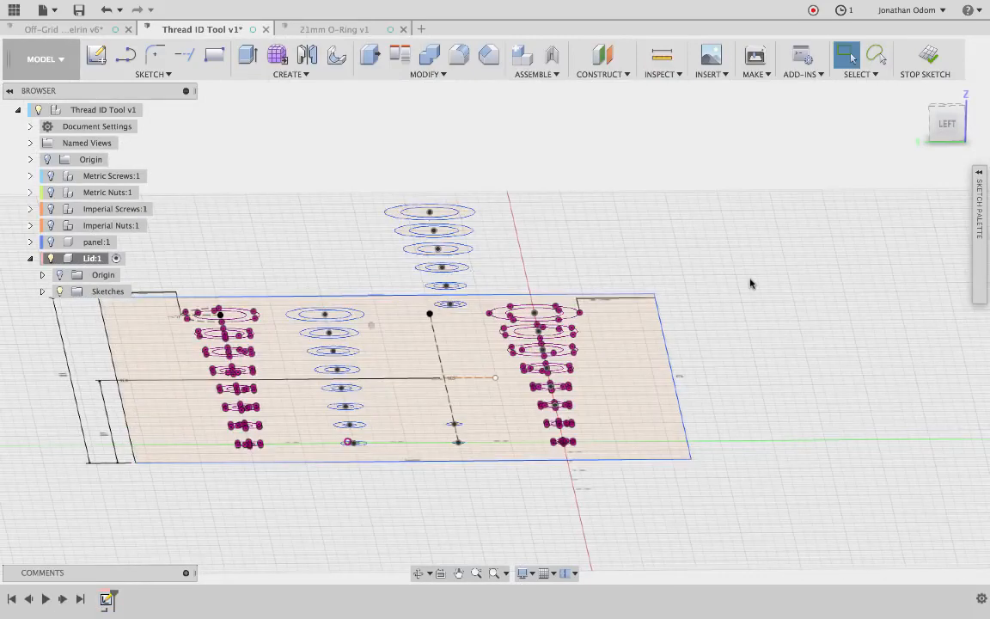
pyautogui.keyDown('shift'); pyautogui.moveTo(750, 282); pyautogui.dragTo(666, 271, button='middle'); pyautogui.keyUp('shift')
pyautogui.moveTo(368, 219); pyautogui.dragTo(524, 307)
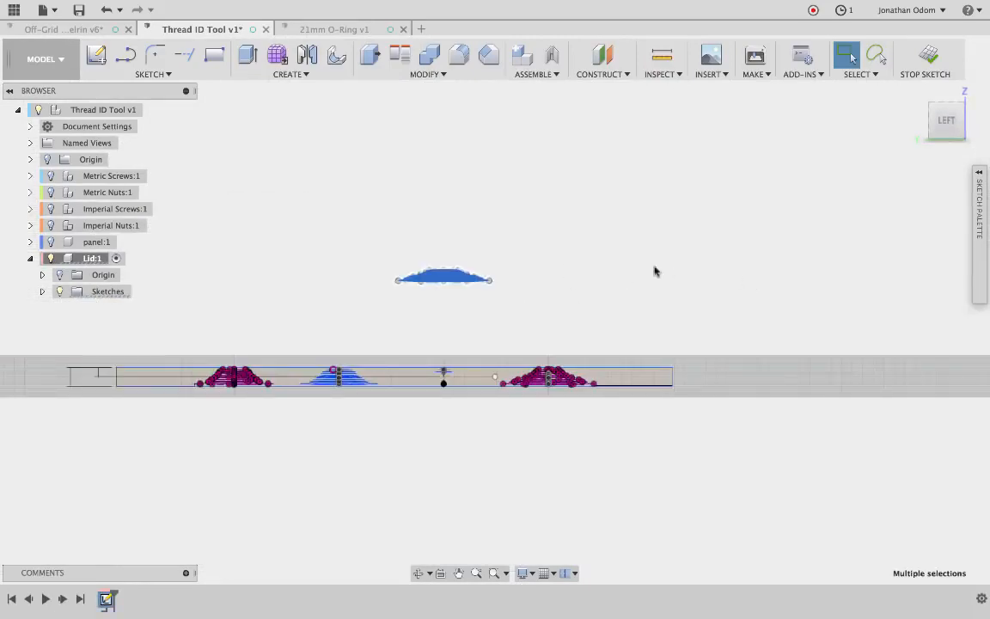
pyautogui.moveTo(653, 270)
pyautogui.keyDown('shift'); pyautogui.mouseDown(button='middle')
pyautogui.moveTo(601, 248)
pyautogui.moveTo(662, 270)
pyautogui.mouseUp(button='middle'); pyautogui.keyUp('shift')
pyautogui.rightClick(670, 239)
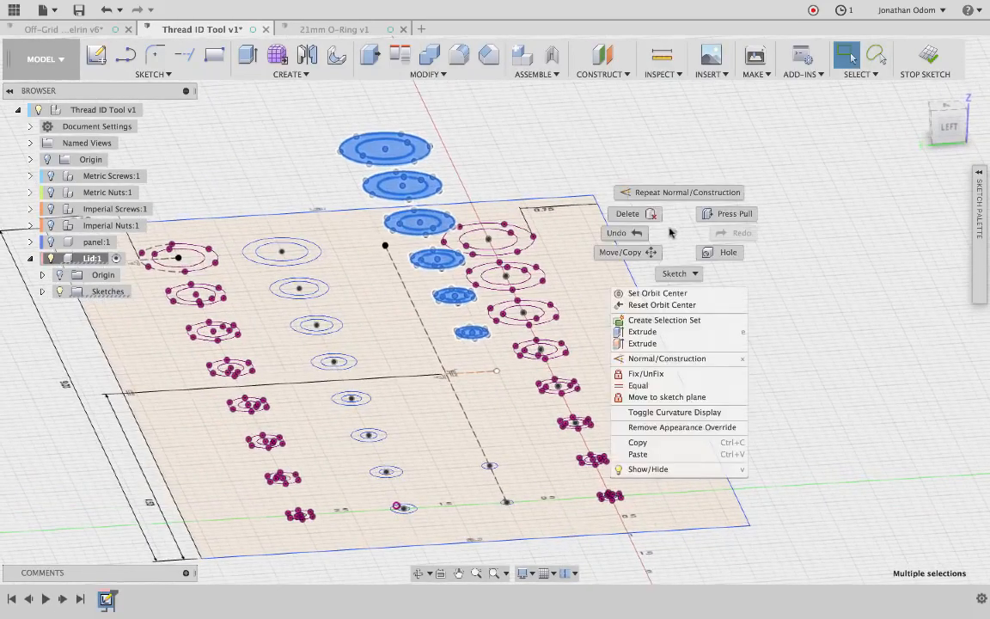
pyautogui.click(637, 248)
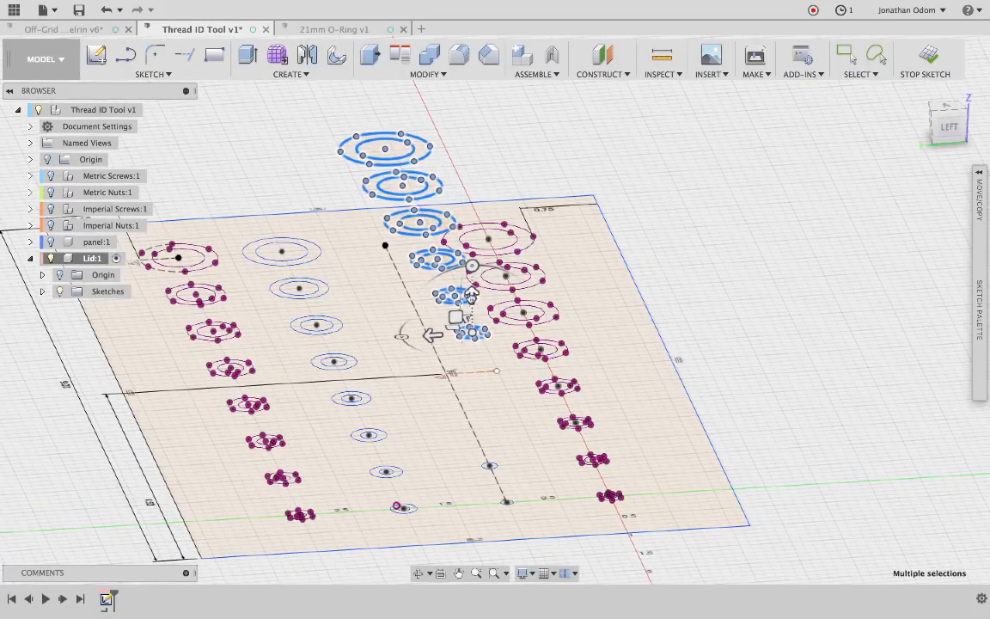
pyautogui.moveTo(471, 296); pyautogui.dragTo(471, 317)
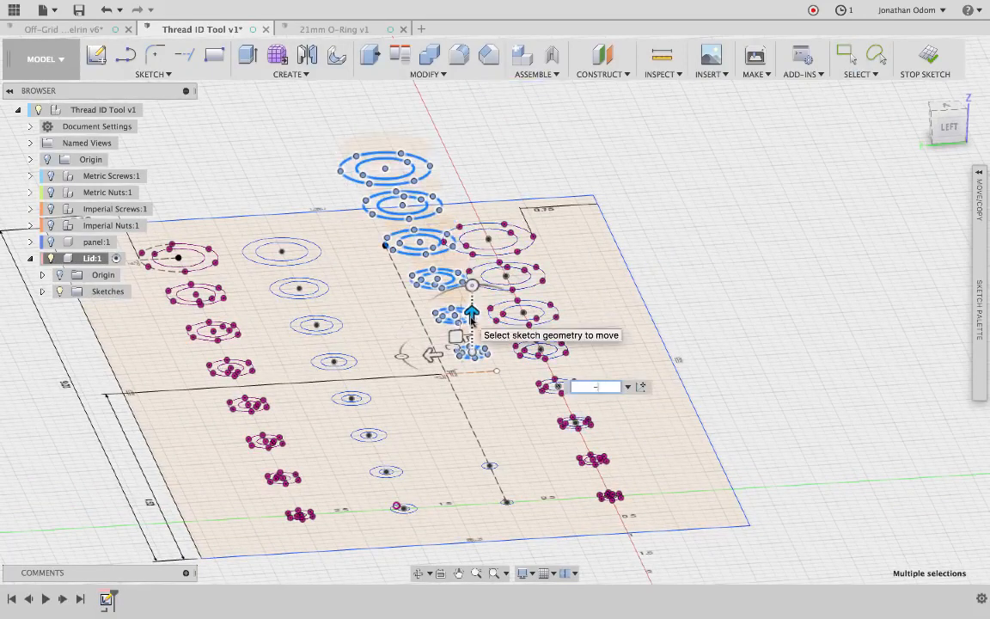
pyautogui.write('84')
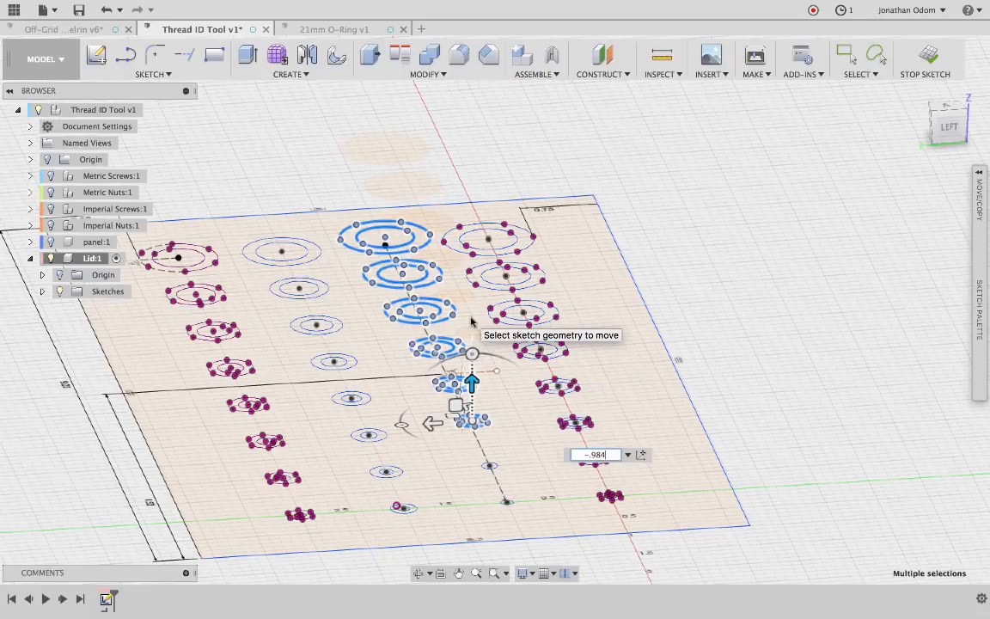
pyautogui.press('Return')
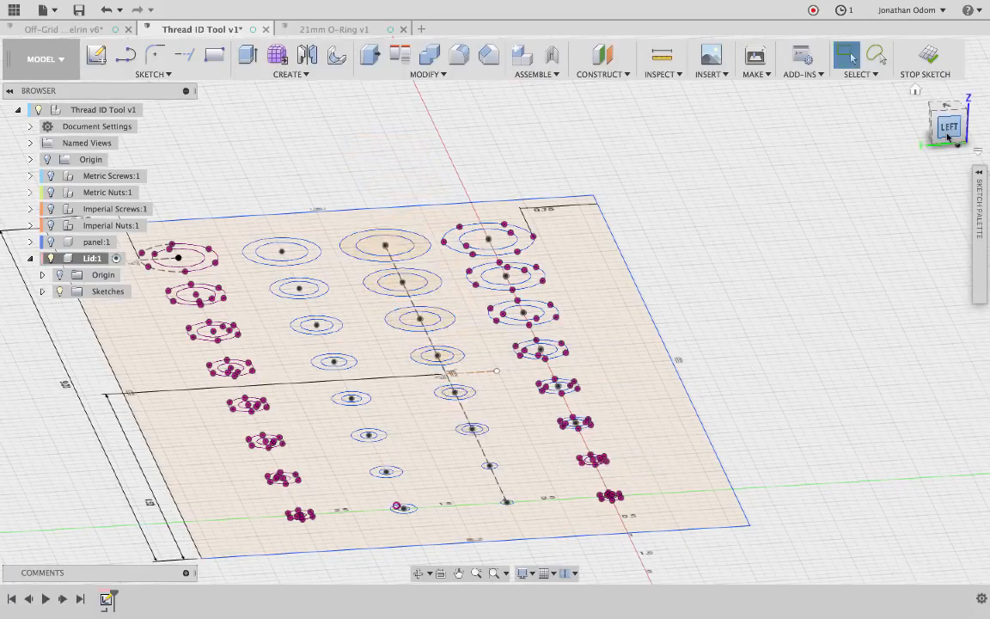
# Inspect the lid profile from several angles, checking whether it now excludes the moved third-row circles.
pyautogui.click(949, 126)
pyautogui.keyDown('shift'); pyautogui.moveTo(637, 194); pyautogui.dragTo(449, 376, button='middle'); pyautogui.keyUp('shift')
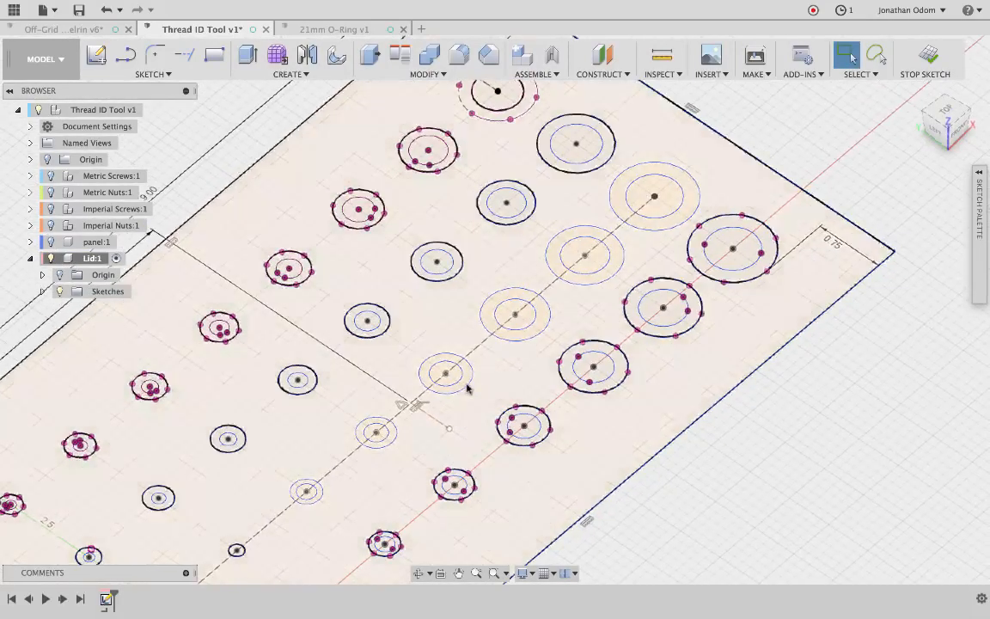
pyautogui.click(491, 380)
pyautogui.keyDown('shift'); pyautogui.hscroll(10, 491, 380); pyautogui.keyUp('shift')
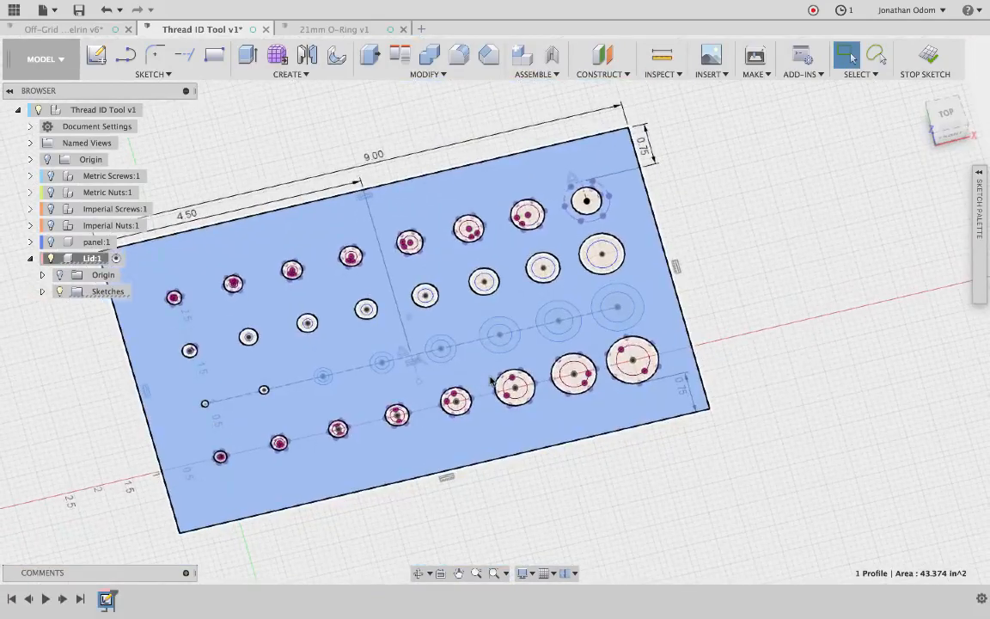
pyautogui.scroll(2, 490, 380)
pyautogui.keyDown('shift'); pyautogui.hscroll(-3, 491, 380); pyautogui.keyUp('shift')
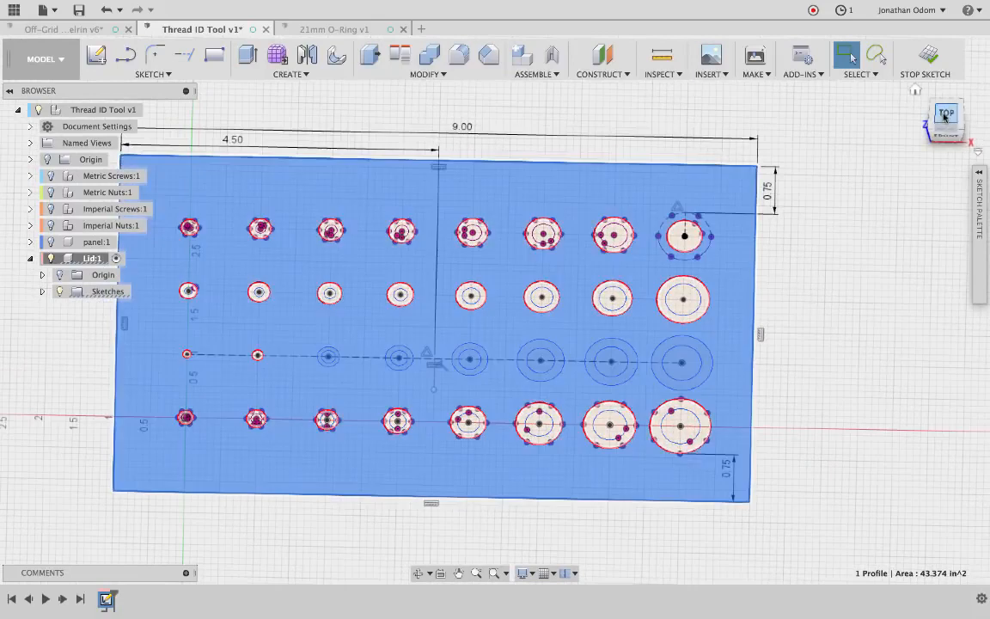
# Delete the six larger pairs of circles in the third row of the lid sketch.
pyautogui.click(945, 122)
pyautogui.click(789, 332)
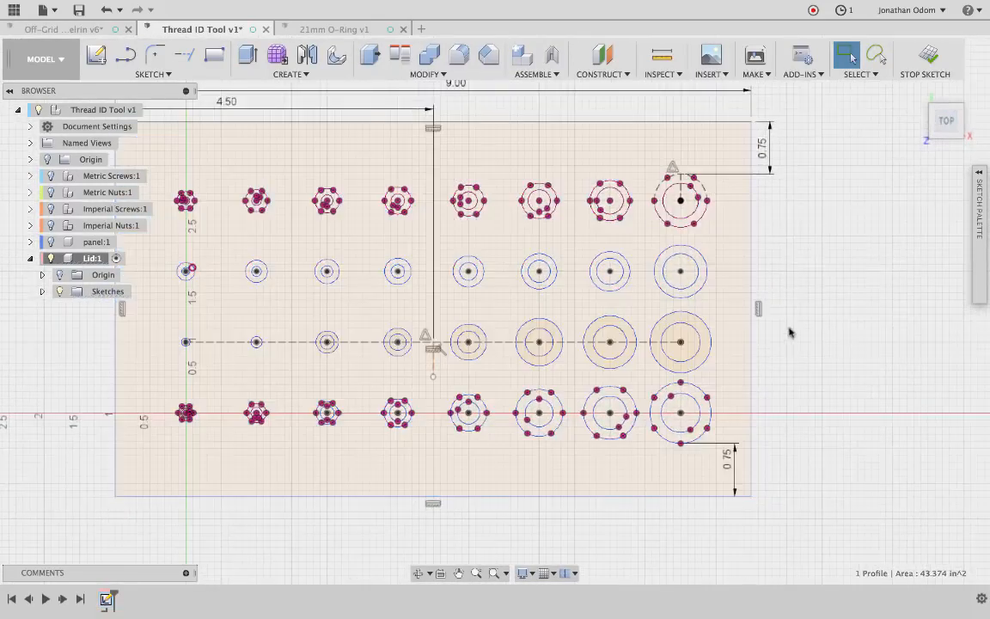
pyautogui.moveTo(301, 312); pyautogui.dragTo(723, 378)
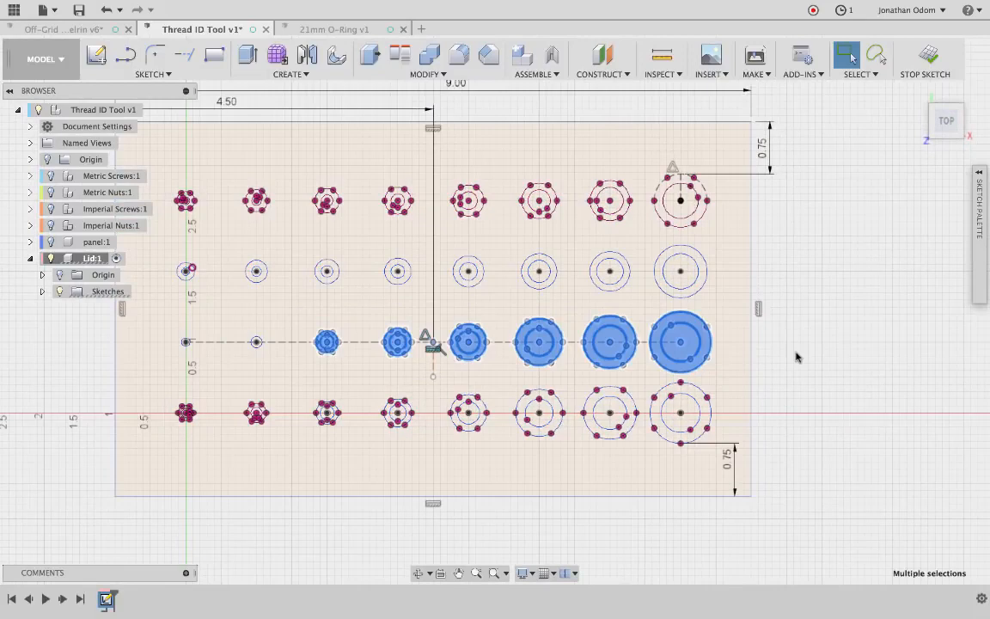
pyautogui.press('Delete')
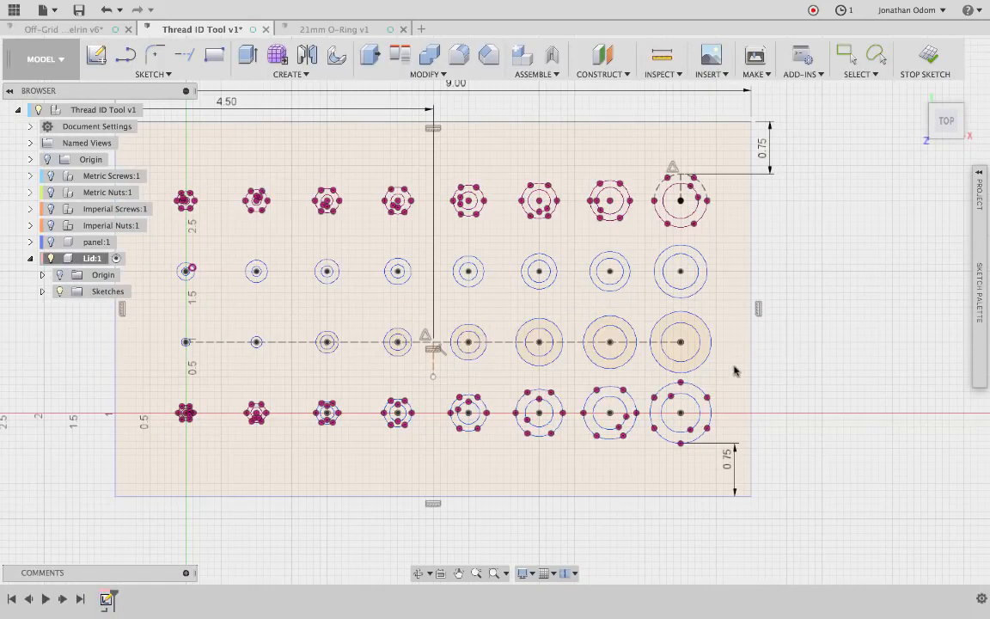
pyautogui.scroll(3, 372, 284)
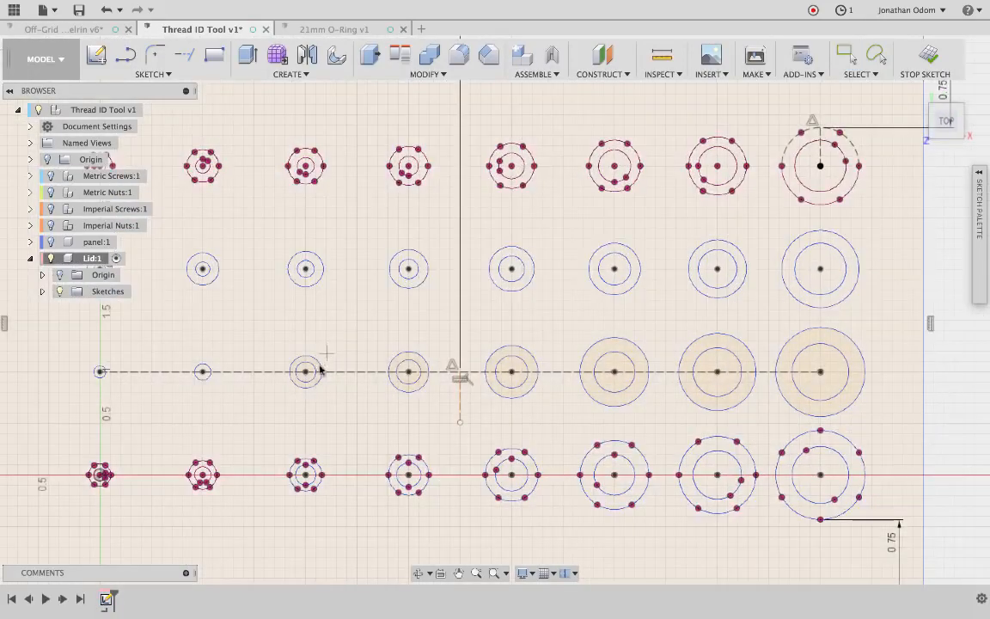
pyautogui.scroll(5, 311, 378)
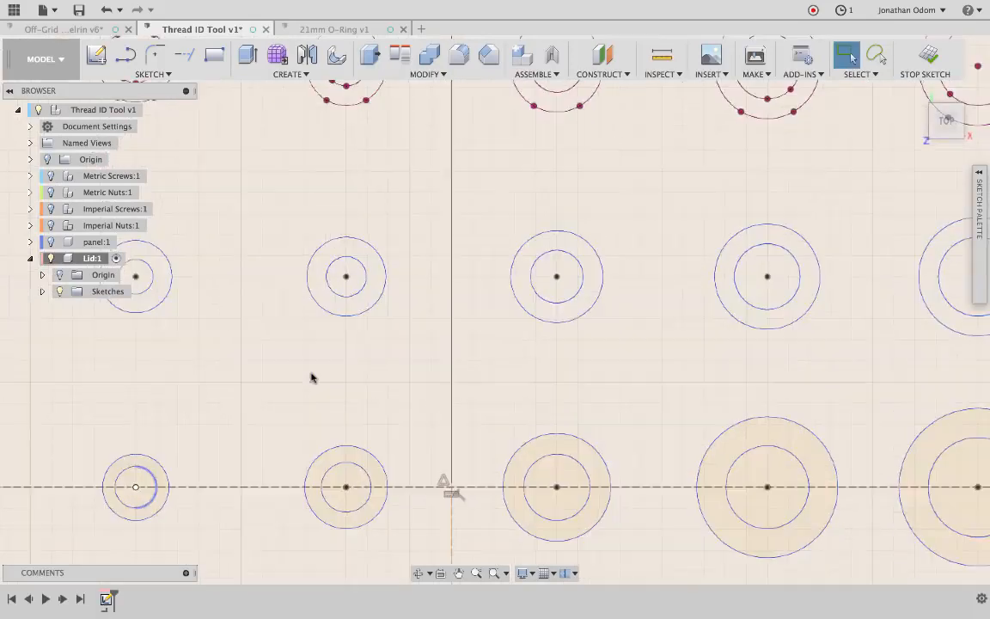
pyautogui.press('Escape')
pyautogui.scroll(-10, 386, 315)
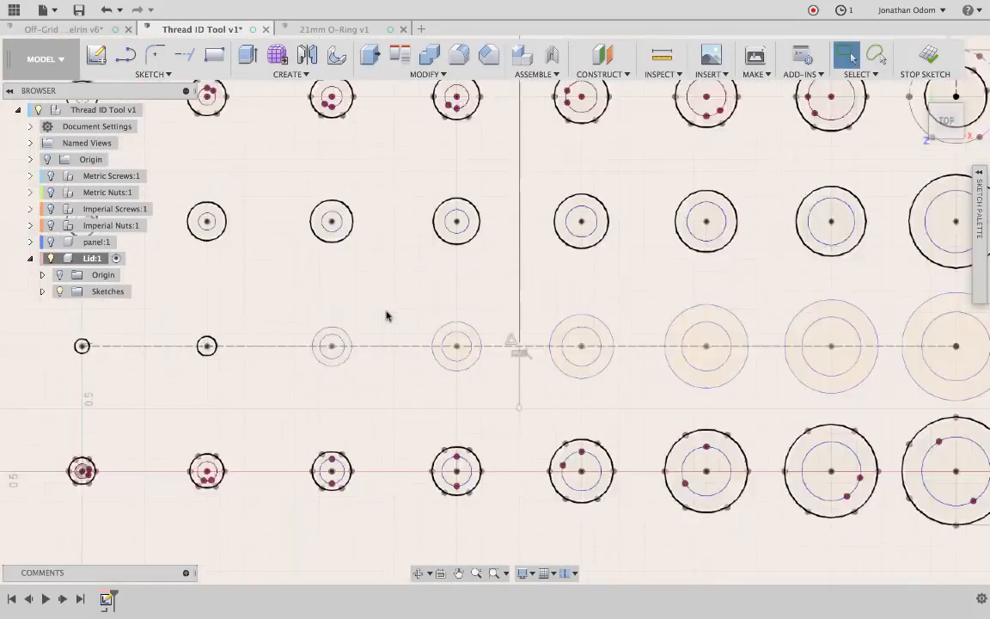
pyautogui.keyDown('shift'); pyautogui.moveTo(641, 245); pyautogui.dragTo(639, 246, button='middle'); pyautogui.keyUp('shift')
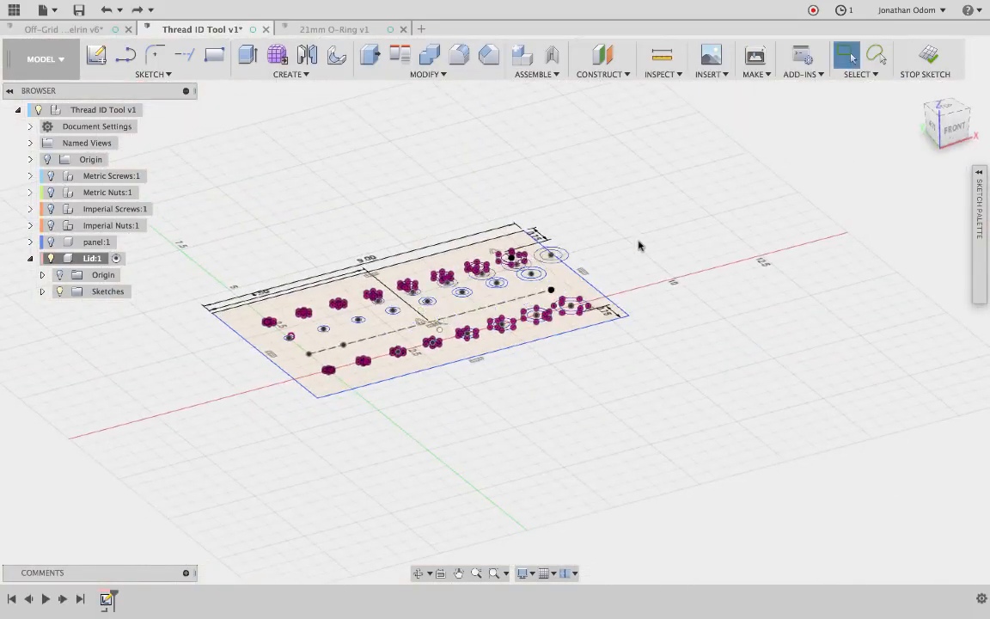
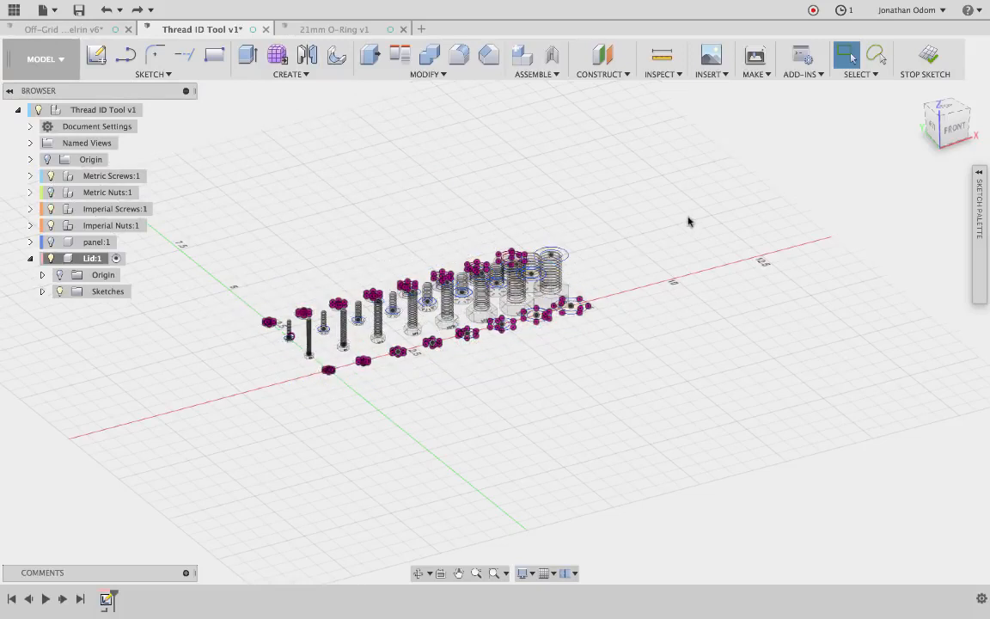
# Hide the metric and imperial screw and nut components.
pyautogui.keyDown('shift'); pyautogui.moveTo(585, 249); pyautogui.dragTo(559, 245, button='middle'); pyautogui.keyUp('shift')
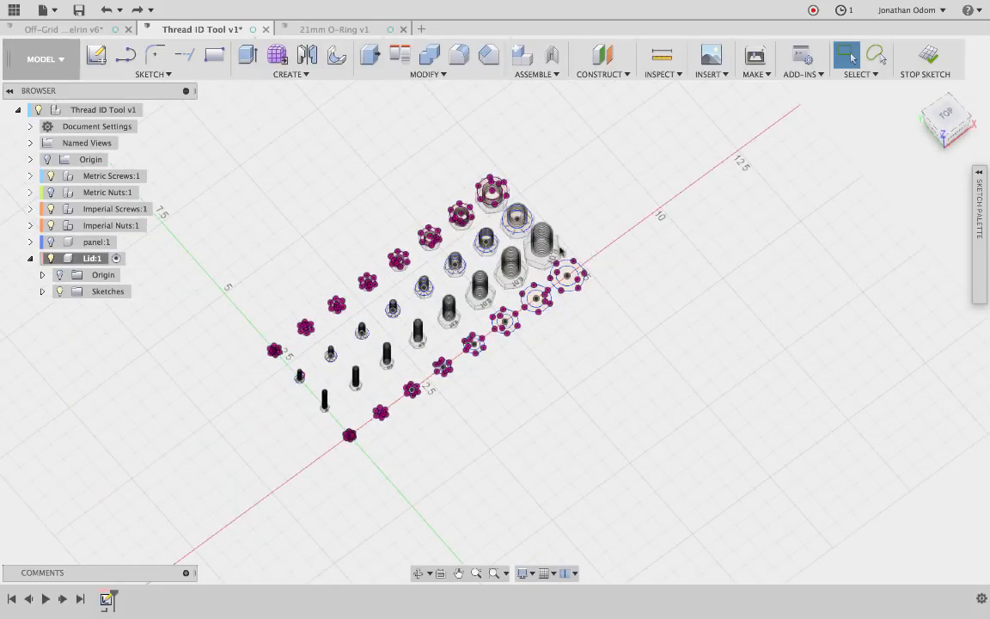
pyautogui.click(50, 225)
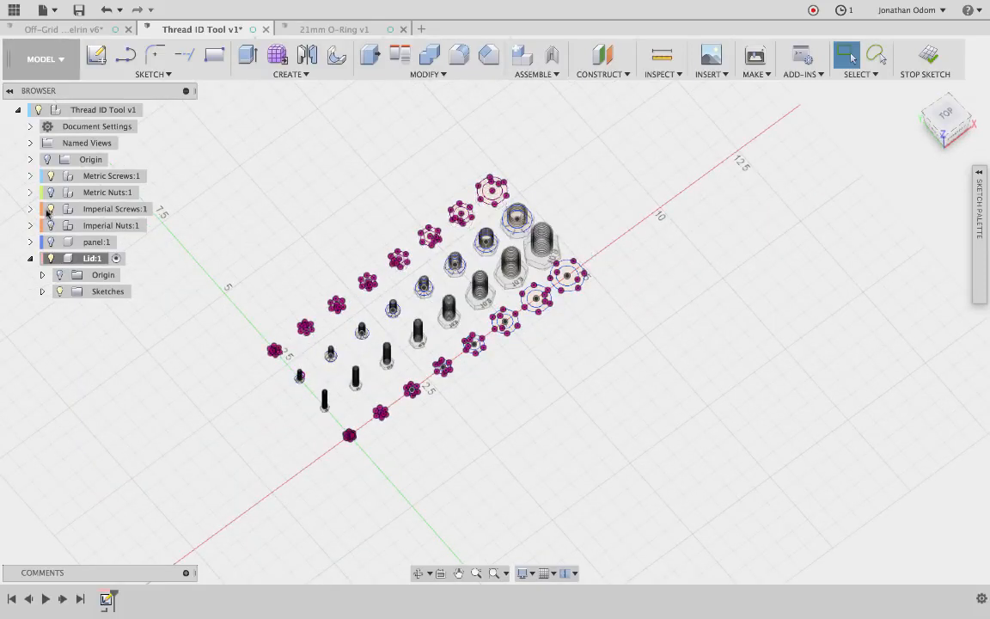
pyautogui.click(50, 191)
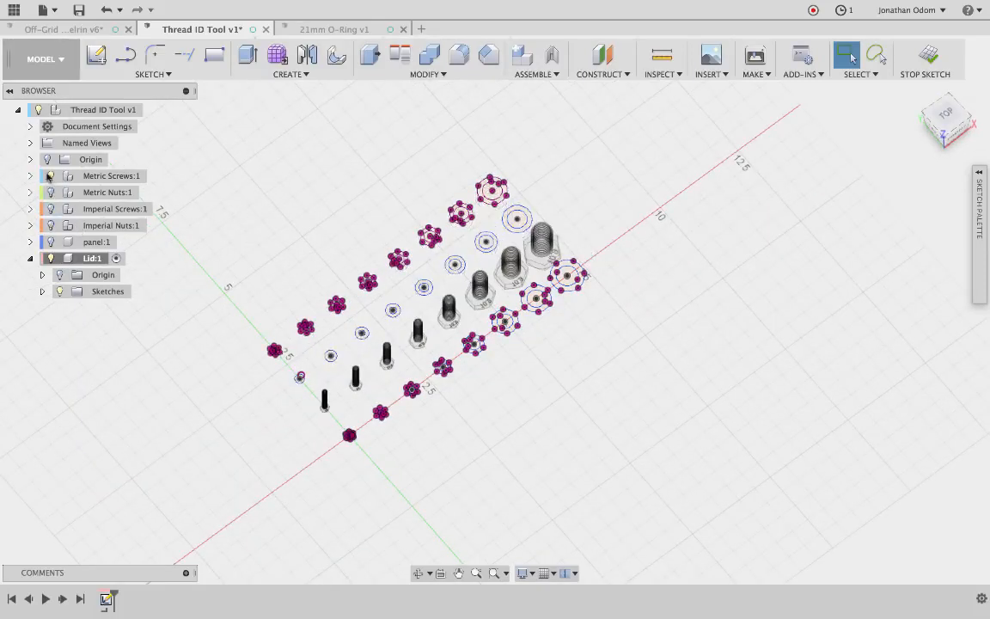
pyautogui.click(50, 176)
pyautogui.keyDown('shift'); pyautogui.moveTo(605, 161); pyautogui.dragTo(600, 159, button='middle'); pyautogui.keyUp('shift')
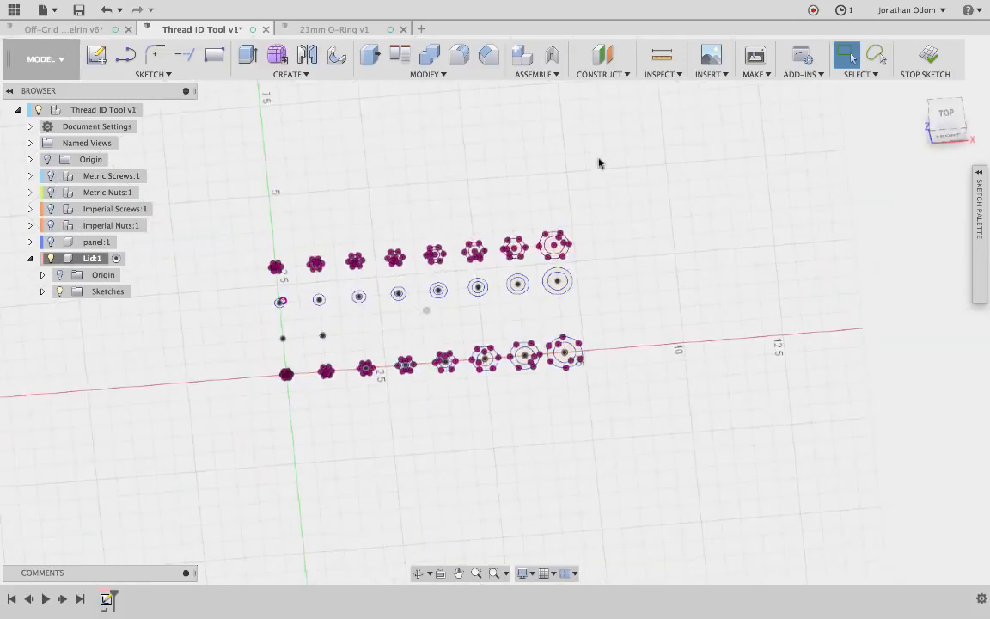
pyautogui.click(944, 115)
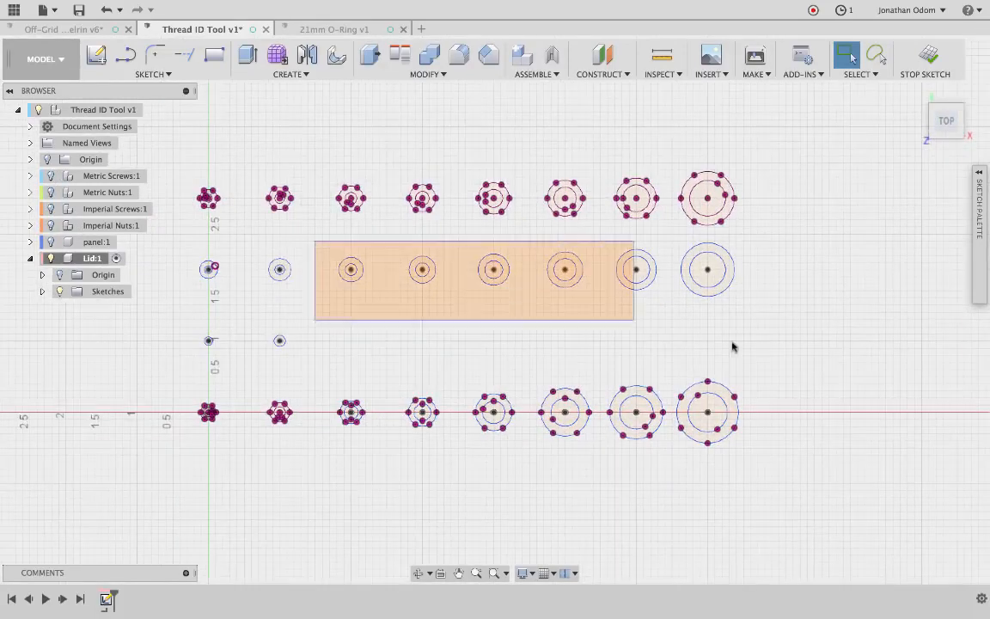
pyautogui.moveTo(732, 346); pyautogui.dragTo(778, 352)
pyautogui.rightClick(778, 353)
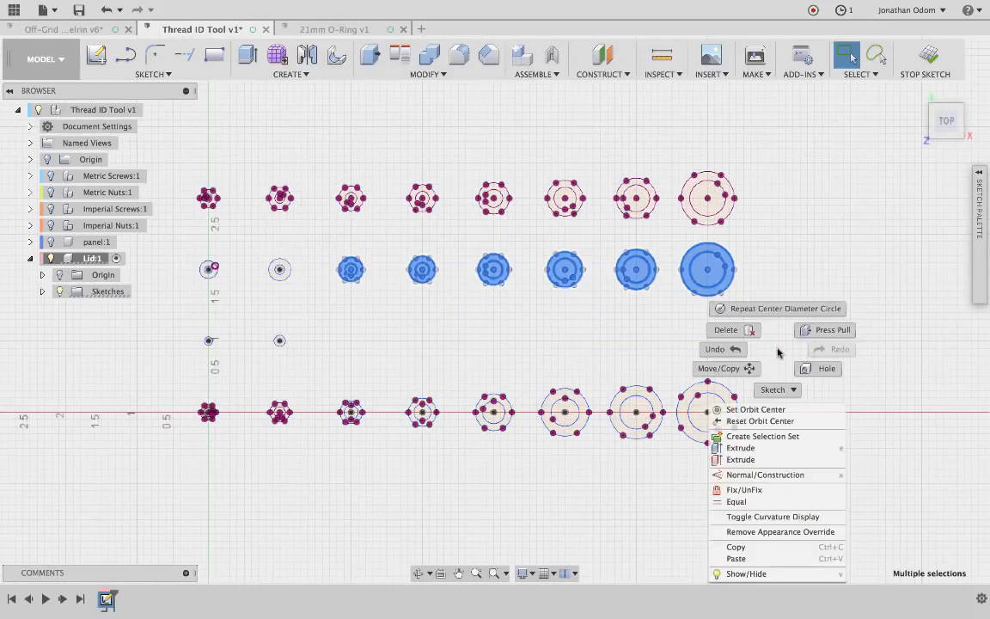
pyautogui.click(715, 367)
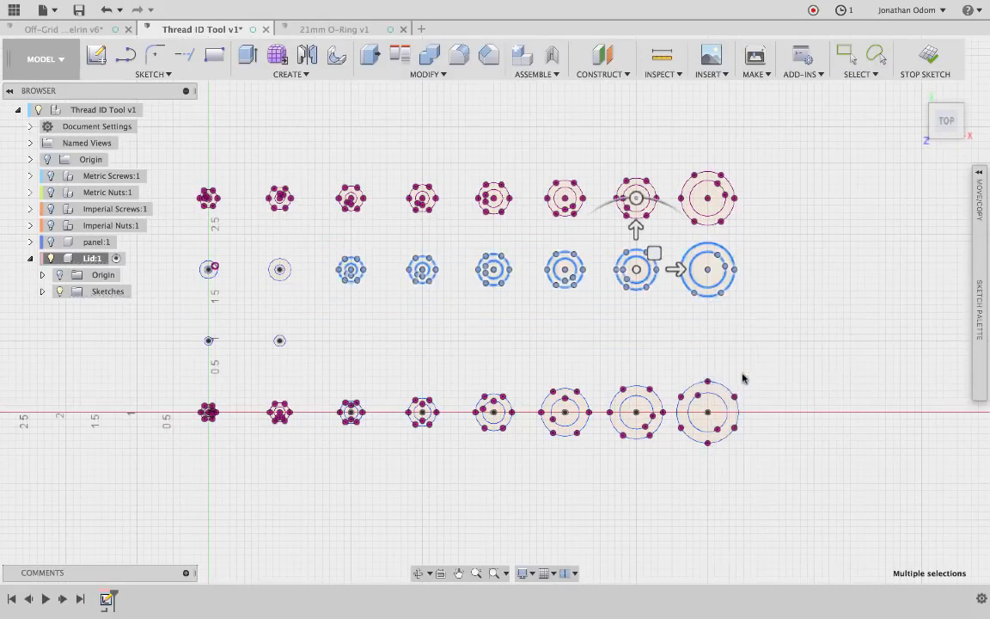
pyautogui.press('Escape')
pyautogui.moveTo(322, 226); pyautogui.dragTo(770, 344)
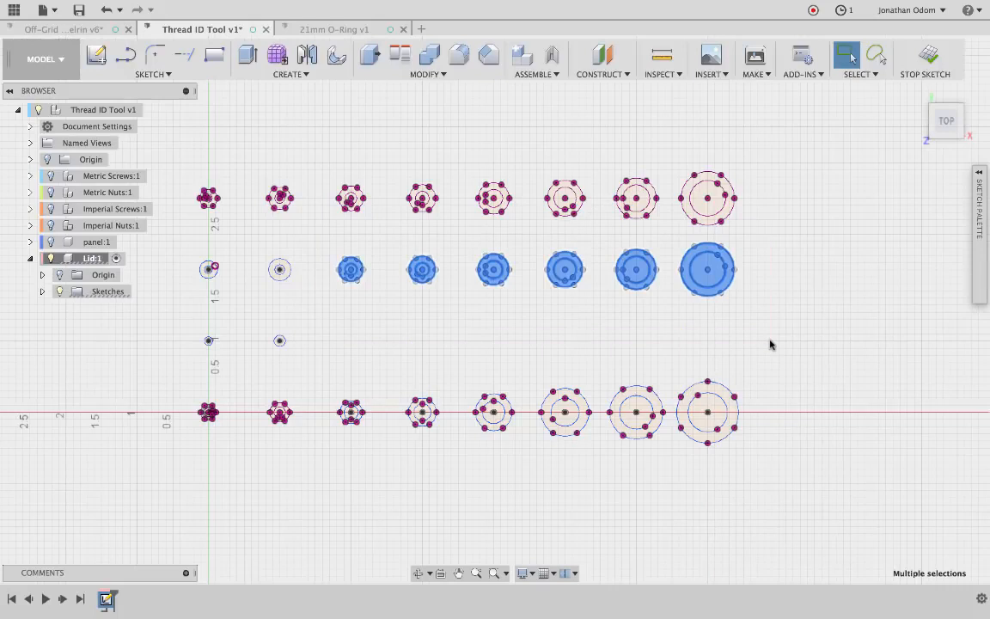
pyautogui.press('Delete')
# Check the radius of the first circle in the third row and of the first inner circle in the second row.
pyautogui.moveTo(246, 364); pyautogui.dragTo(282, 352, button='middle')
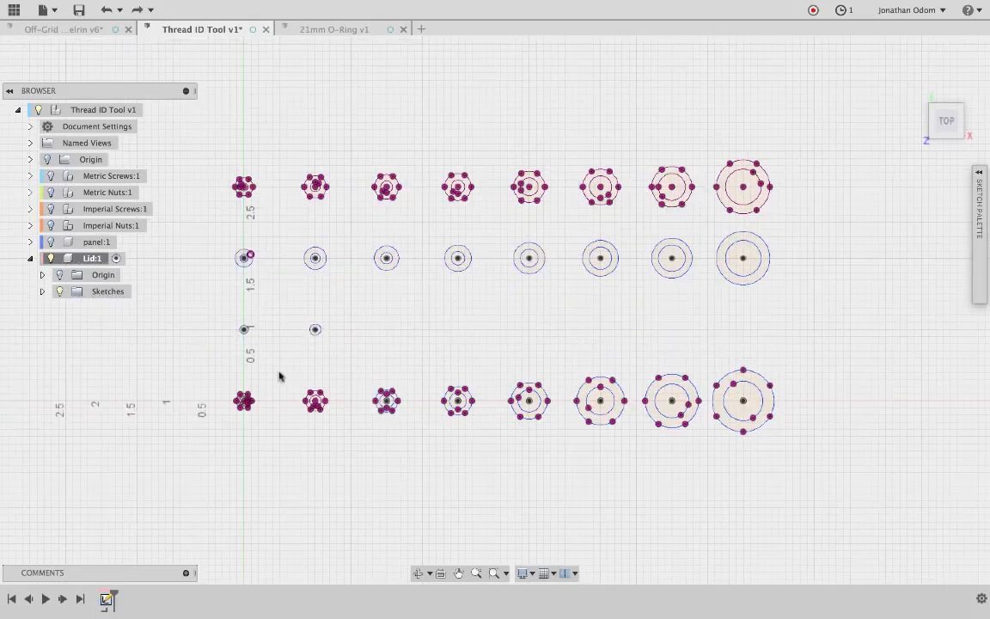
pyautogui.scroll(3, 350, 372)
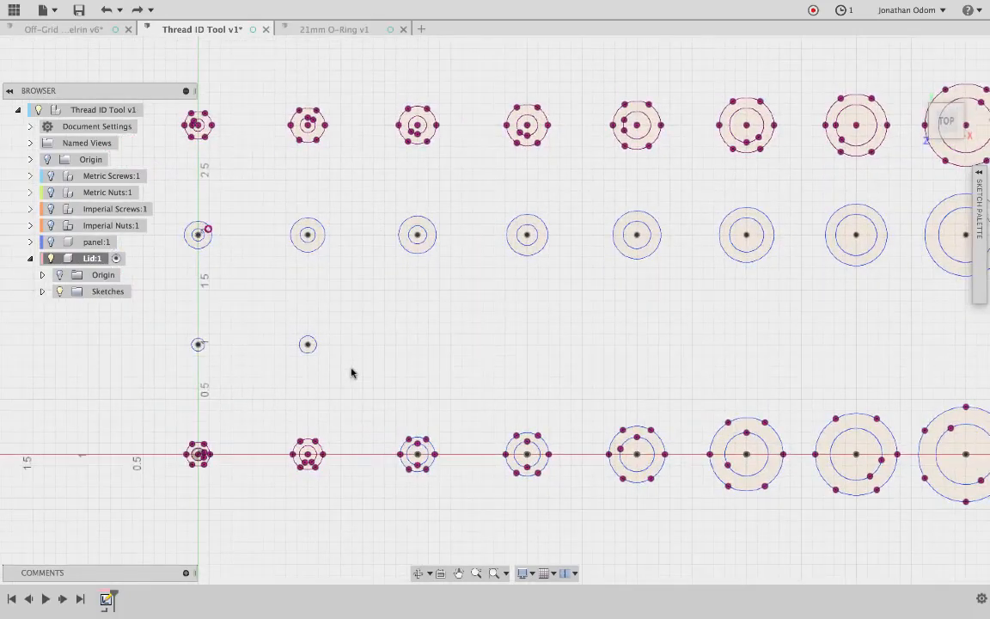
pyautogui.click(196, 352)
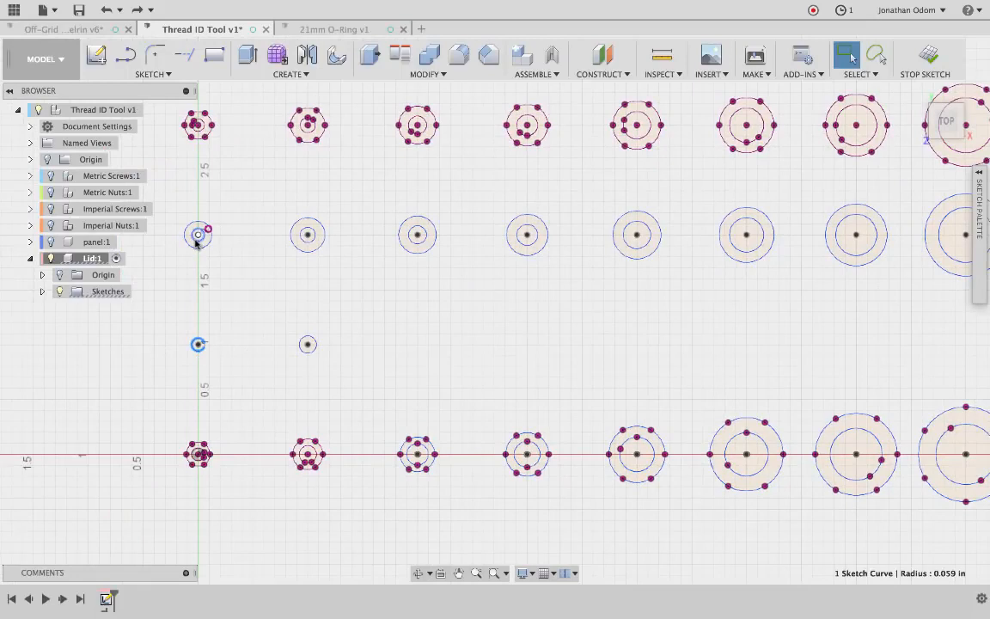
pyautogui.scroll(-3, 305, 276)
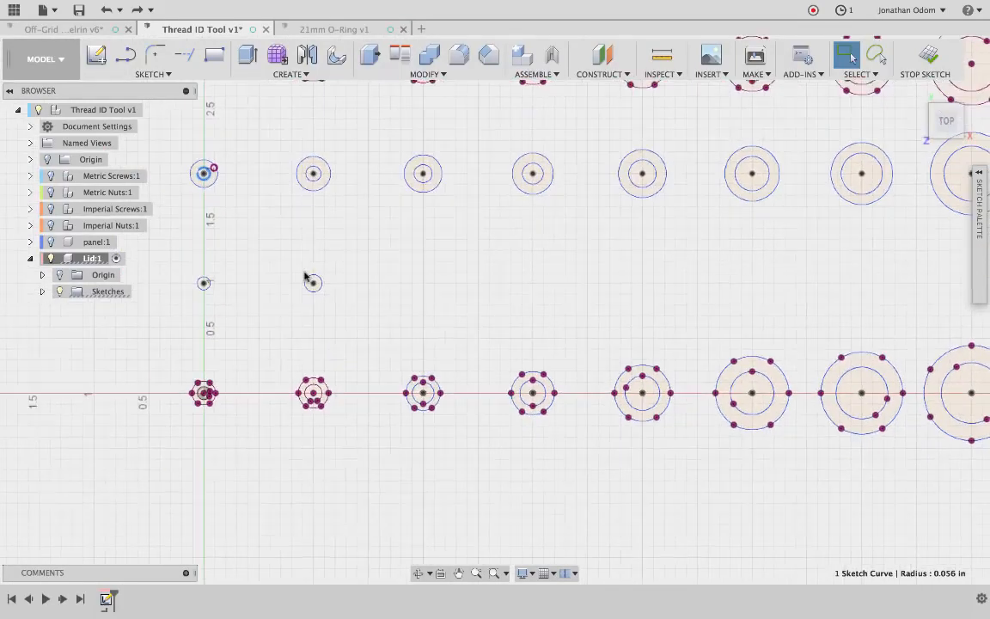
pyautogui.hscroll(3, 305, 275)
pyautogui.press('Escape')
# Copy the bottom row's six largest circle pairs into the third row with a point-to-point move from the second bottom-row center to the center above.
pyautogui.scroll(-1, 306, 276)
pyautogui.hscroll(2, 330, 422)
pyautogui.hscroll(1, 330, 422)
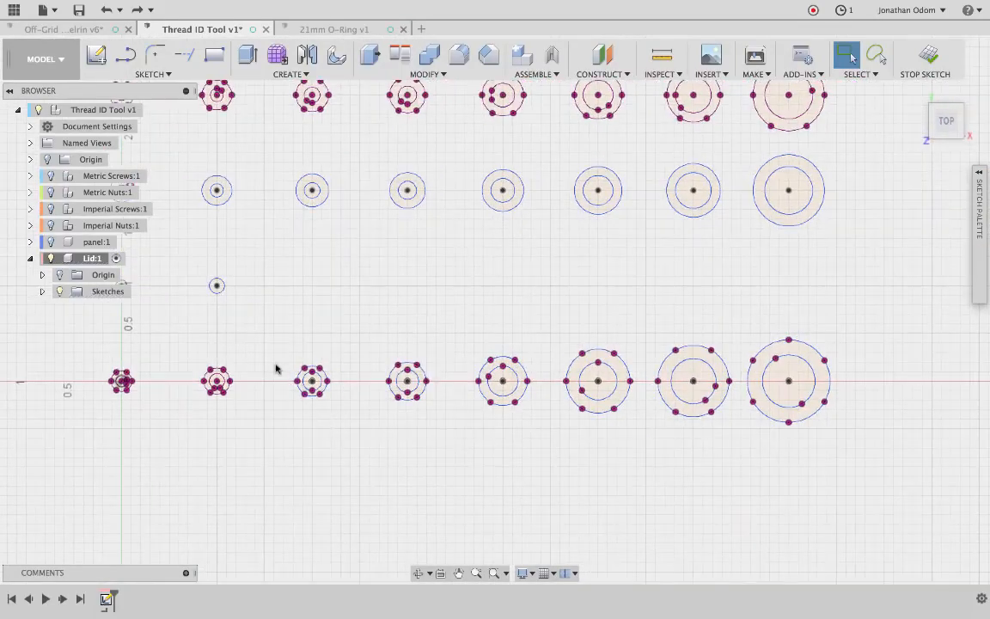
pyautogui.moveTo(250, 315); pyautogui.dragTo(884, 536)
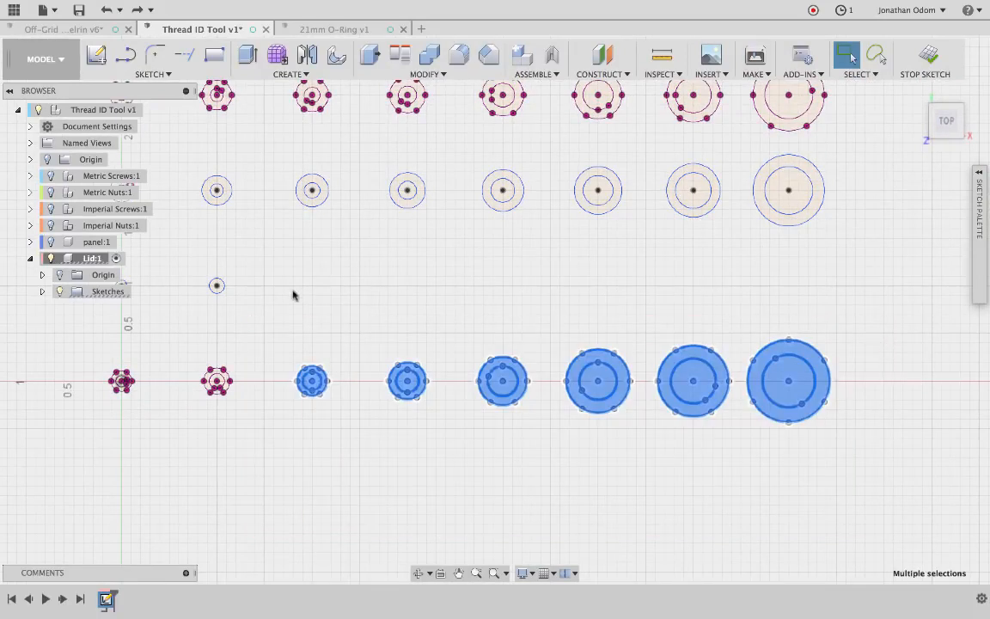
pyautogui.click(261, 299)
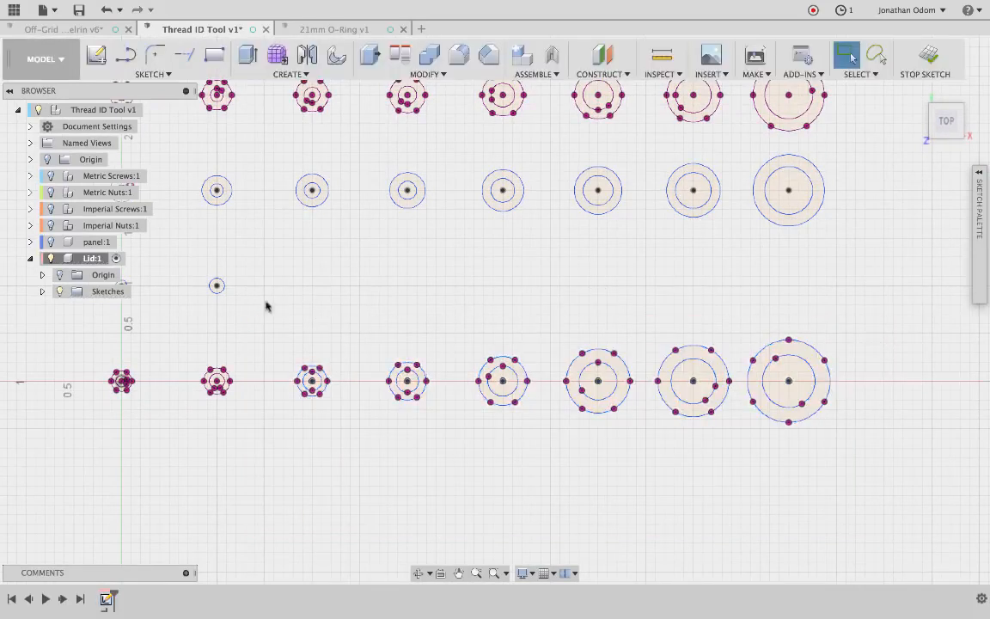
pyautogui.moveTo(238, 284); pyautogui.dragTo(459, 246)
pyautogui.moveTo(266, 315); pyautogui.dragTo(844, 479)
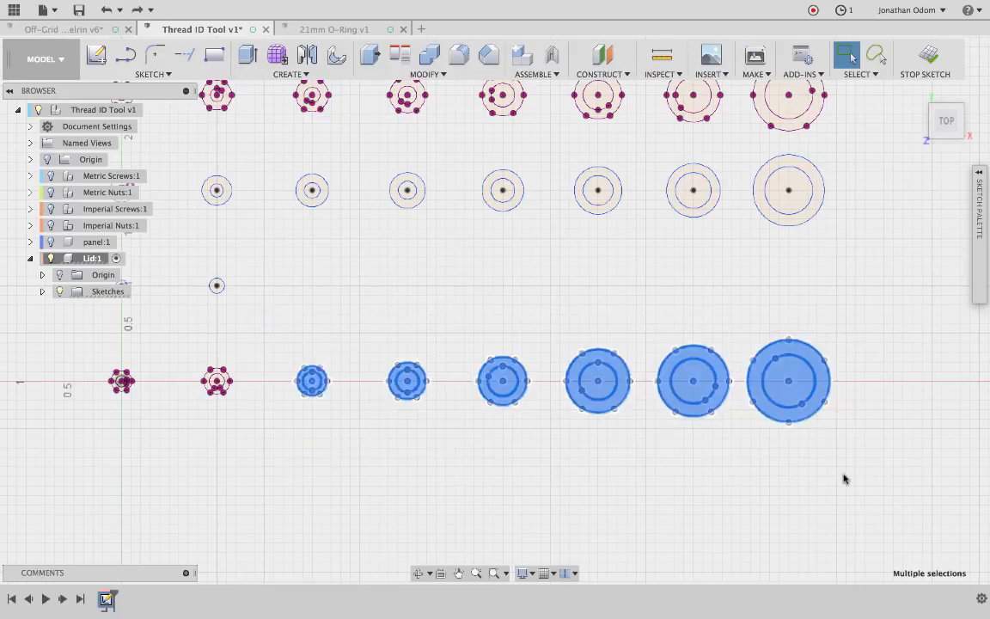
pyautogui.press('m')
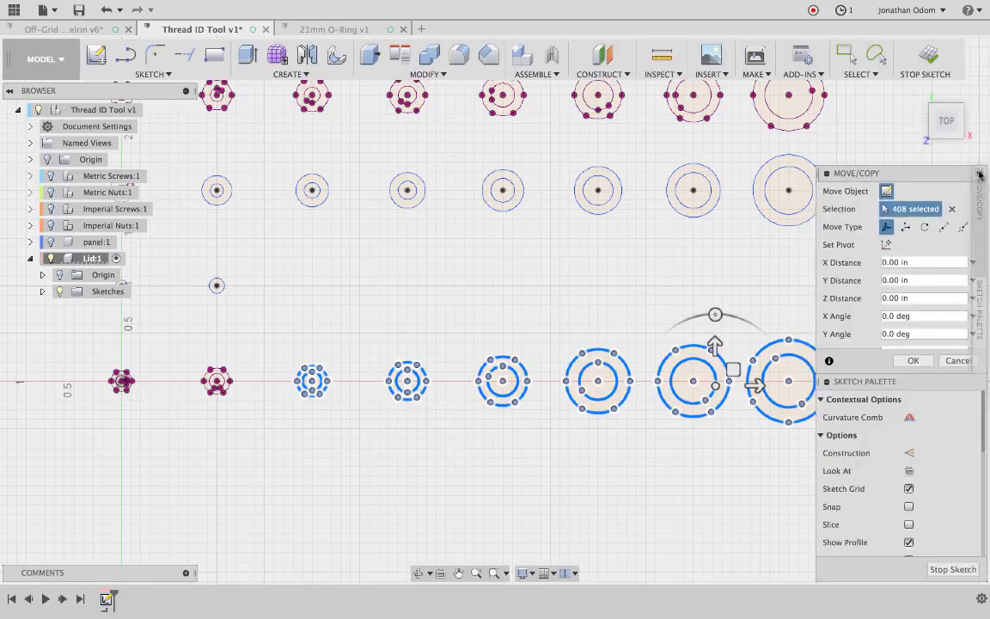
pyautogui.click(944, 226)
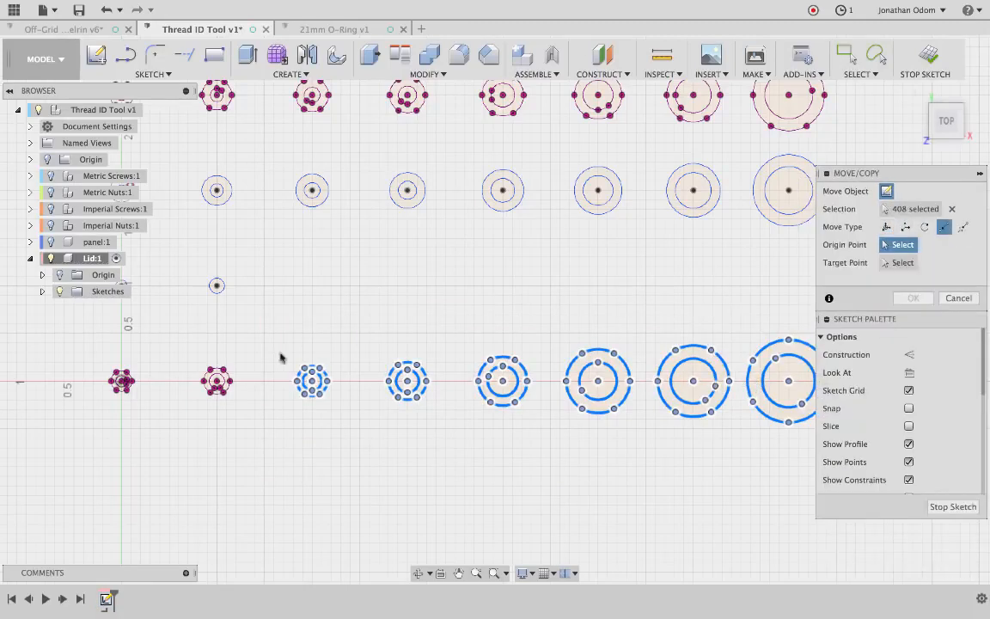
pyautogui.click(217, 381)
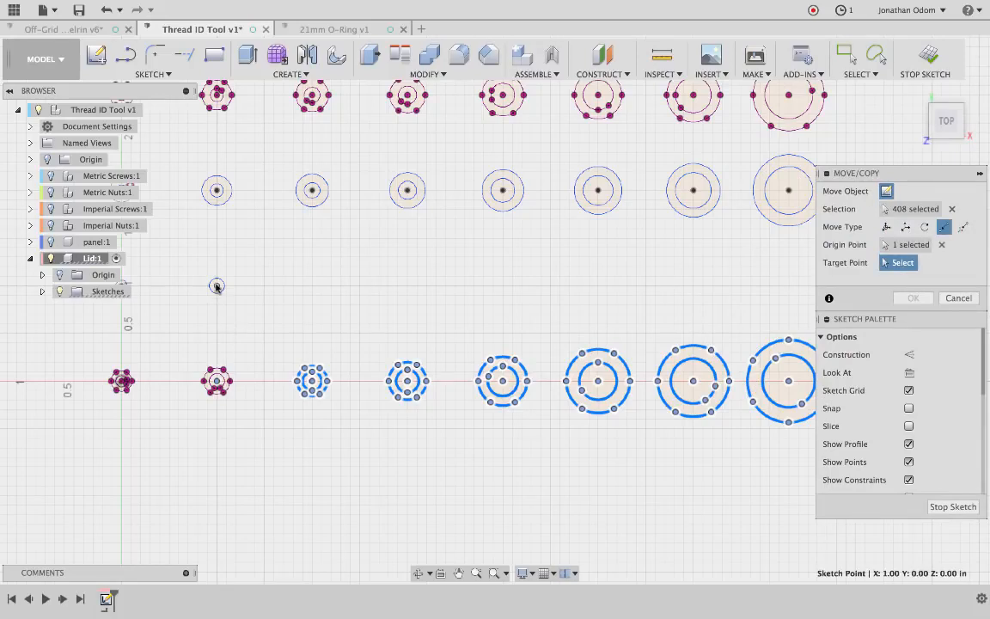
pyautogui.click(216, 287)
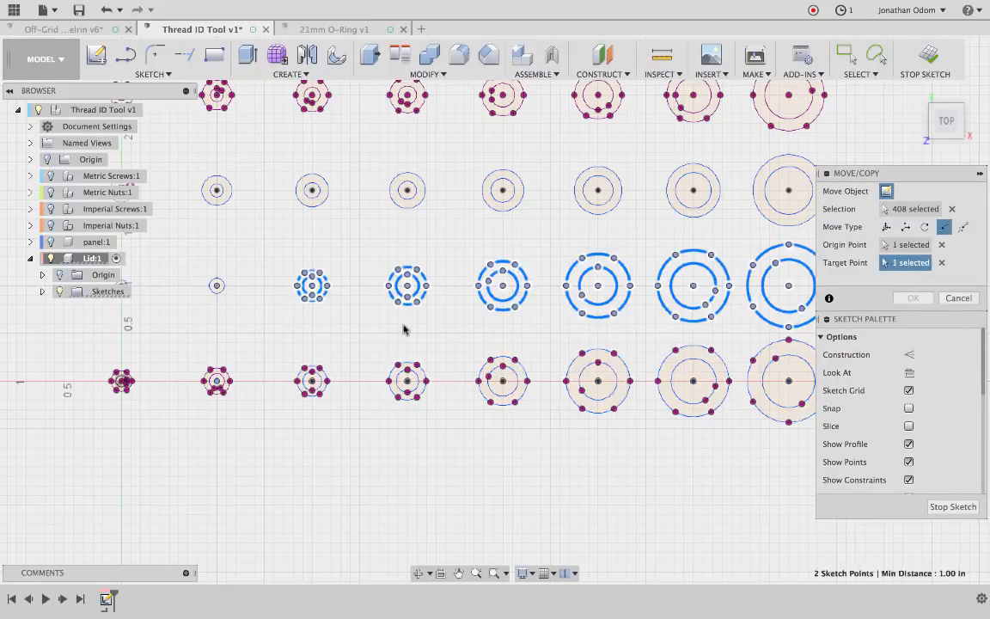
pyautogui.press('Return')
# Convert the right-hand outer arcs of the circles in the two largest columns, across all four rows, to construction geometry.
pyautogui.scroll(-5, 662, 313)
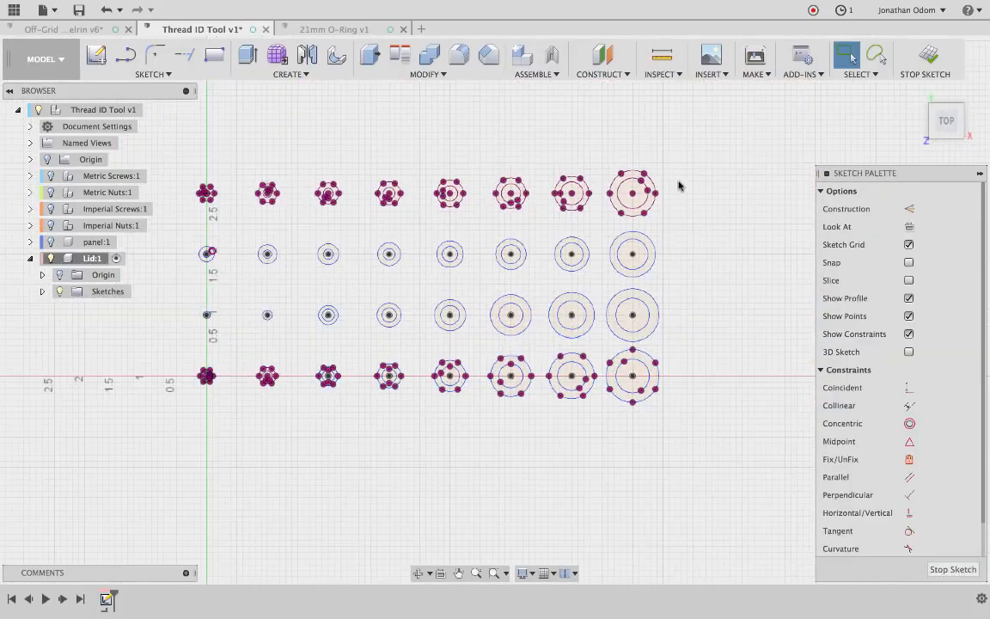
pyautogui.scroll(2, 679, 185)
pyautogui.moveTo(733, 514); pyautogui.dragTo(694, 140)
pyautogui.press('x')
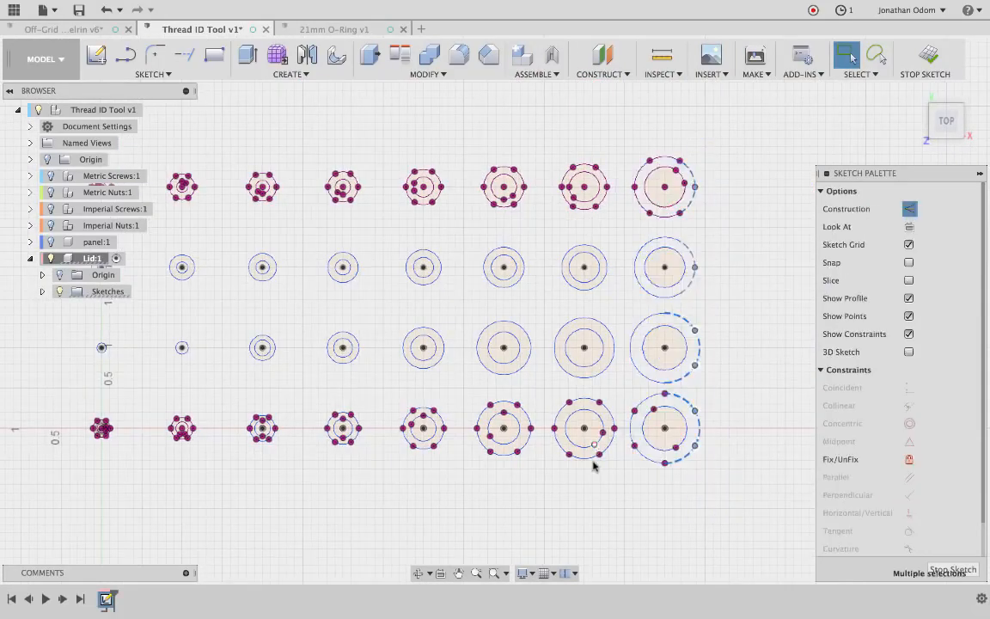
pyautogui.moveTo(617, 480); pyautogui.dragTo(610, 234)
pyautogui.press('x')
pyautogui.scroll(3, 621, 274)
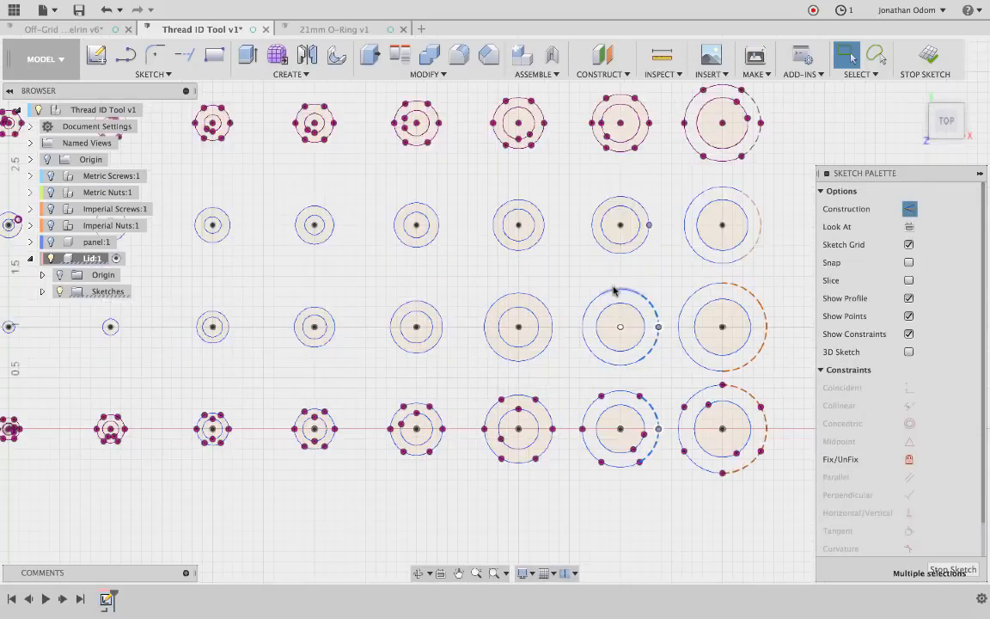
pyautogui.moveTo(659, 257); pyautogui.dragTo(643, 95)
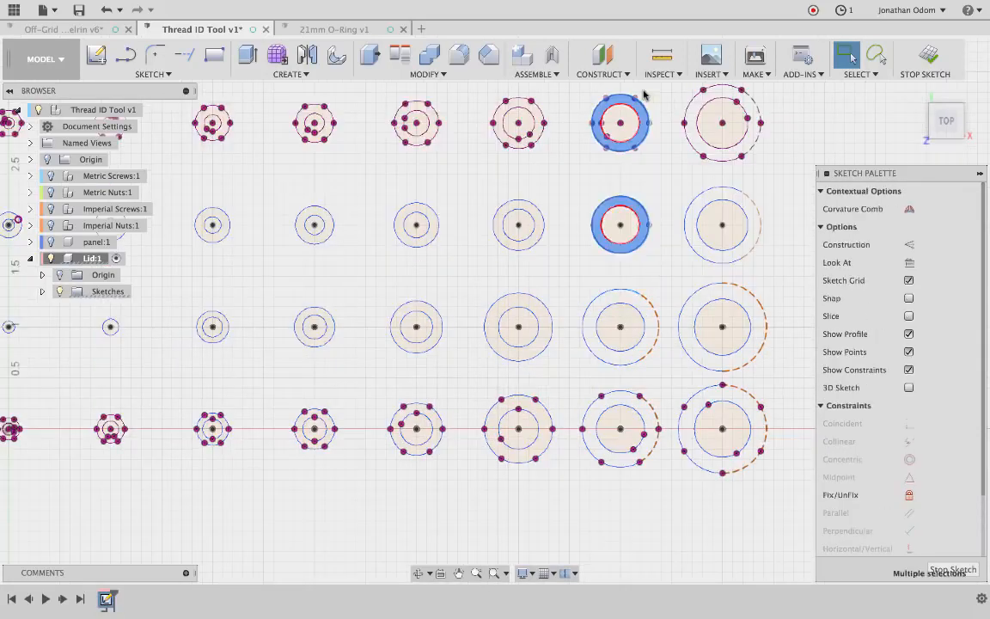
pyautogui.press('x')
# Convert the right-hand outer arcs of the second-largest column's upper two rows and the third-largest column's four rows to construction geometry.
pyautogui.moveTo(554, 343); pyautogui.dragTo(548, 303)
pyautogui.press('x')
pyautogui.moveTo(552, 239); pyautogui.dragTo(539, 95)
pyautogui.press('x')
pyautogui.hscroll(-3, 420, 175)
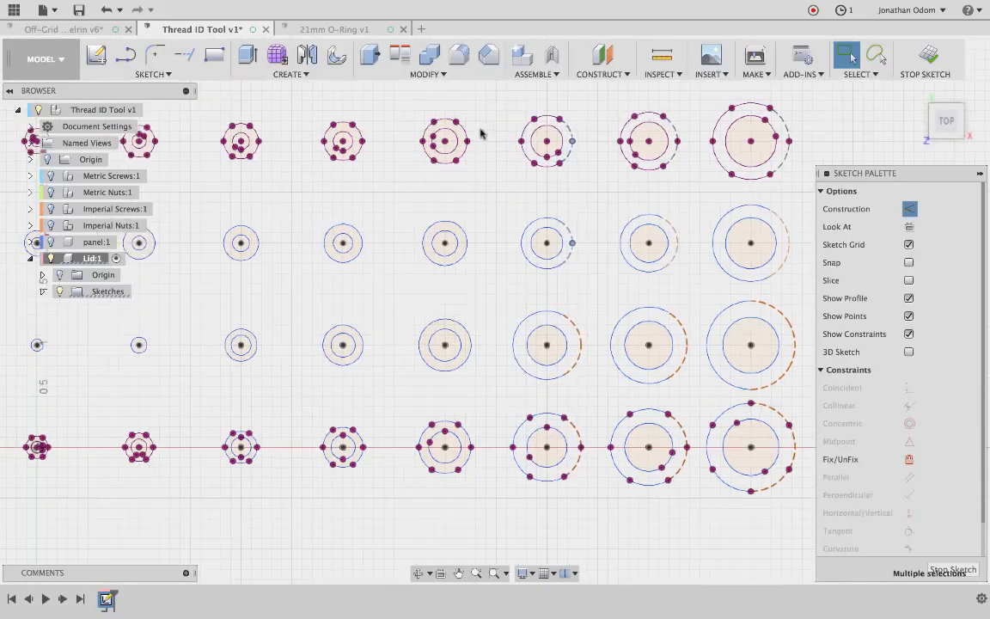
# Convert the right-hand outer arcs of the fifth column of circles, across all four rows, to construction geometry.
pyautogui.moveTo(480, 129); pyautogui.dragTo(491, 336)
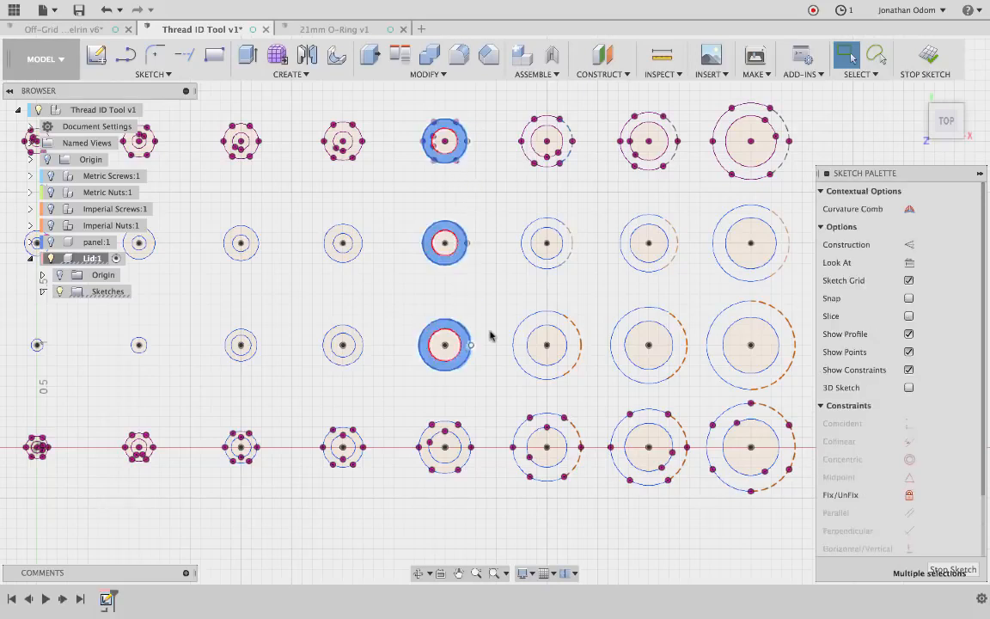
pyautogui.press('x')
pyautogui.hscroll(-1, 489, 333)
pyautogui.scroll(-1, 489, 332)
pyautogui.moveTo(481, 419); pyautogui.dragTo(483, 421)
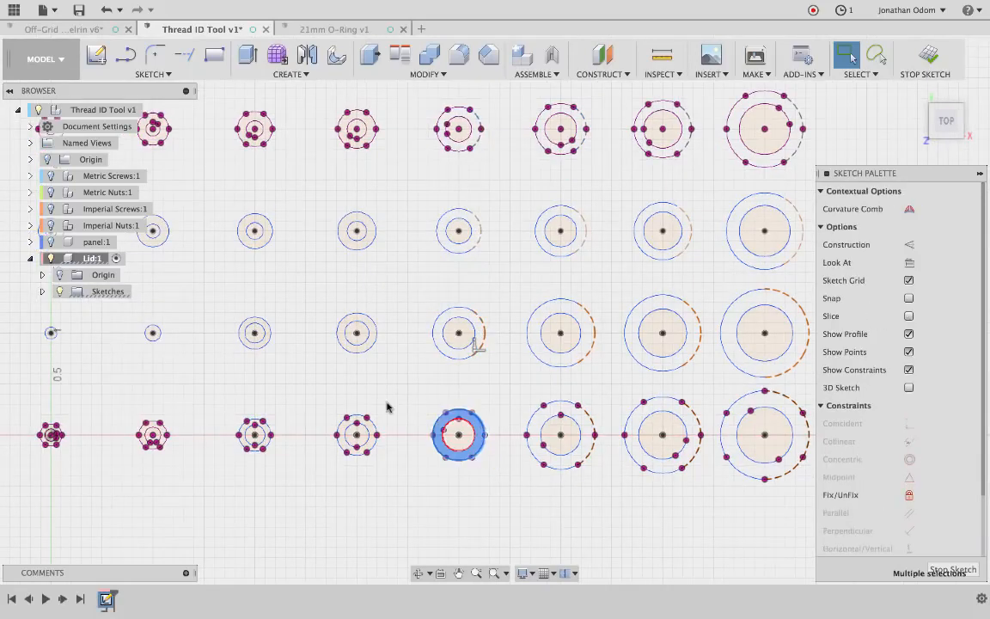
pyautogui.press('x')
# Convert outer arcs in the fourth and third columns and in the second column's bottom row to construction geometry.
pyautogui.moveTo(388, 407); pyautogui.dragTo(514, 460, button='middle')
pyautogui.moveTo(481, 526); pyautogui.dragTo(444, 226)
pyautogui.press('x')
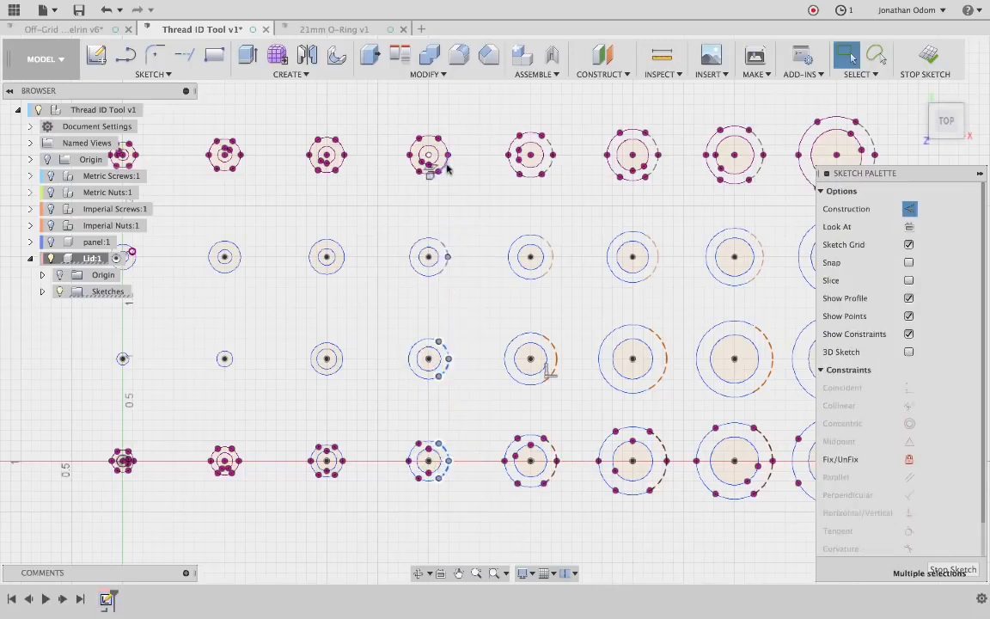
pyautogui.moveTo(351, 134); pyautogui.dragTo(341, 395)
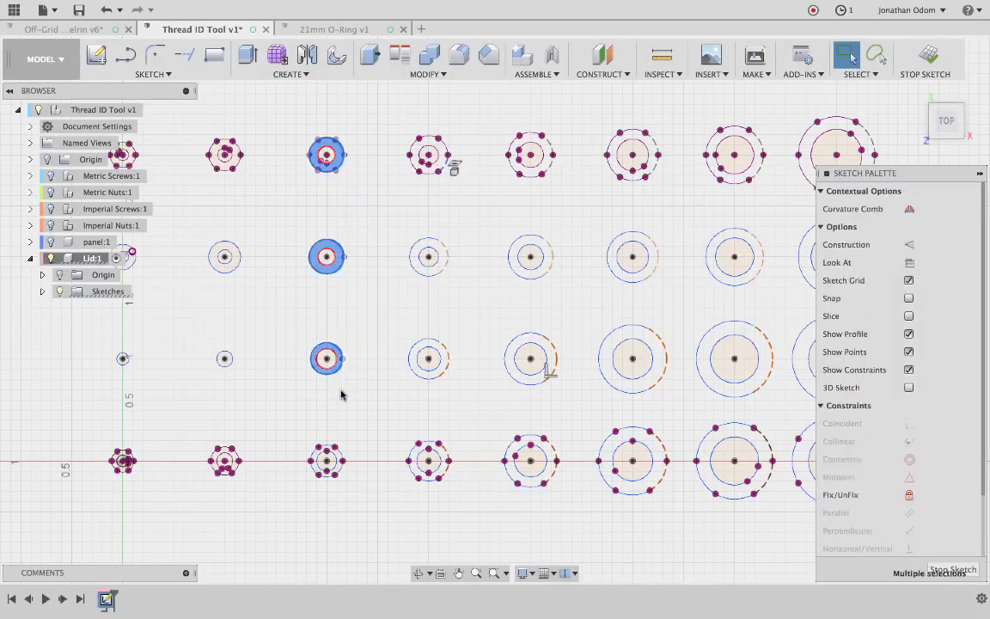
pyautogui.press('x')
pyautogui.moveTo(358, 431); pyautogui.dragTo(391, 444, button='middle')
pyautogui.moveTo(389, 445)
pyautogui.mouseDown()
pyautogui.moveTo(220, 458)
pyautogui.moveTo(221, 468)
pyautogui.mouseUp()
pyautogui.moveTo(249, 355); pyautogui.dragTo(327, 411, button='middle')
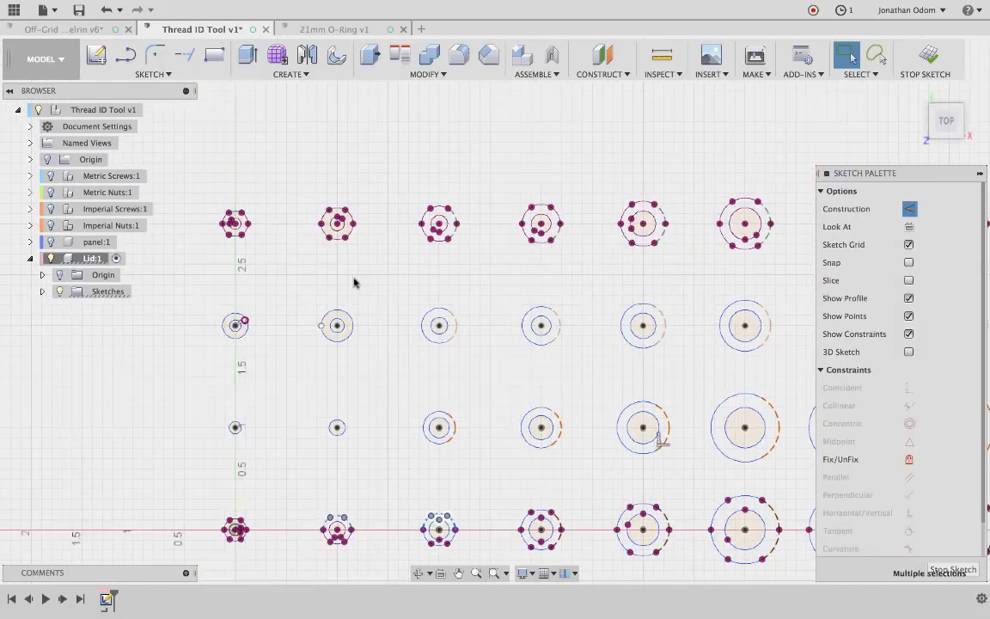
# Convert outer arcs in the upper two rows of the first two columns and in the first column's bottom row to construction geometry.
pyautogui.moveTo(378, 345); pyautogui.dragTo(345, 231)
pyautogui.press('x')
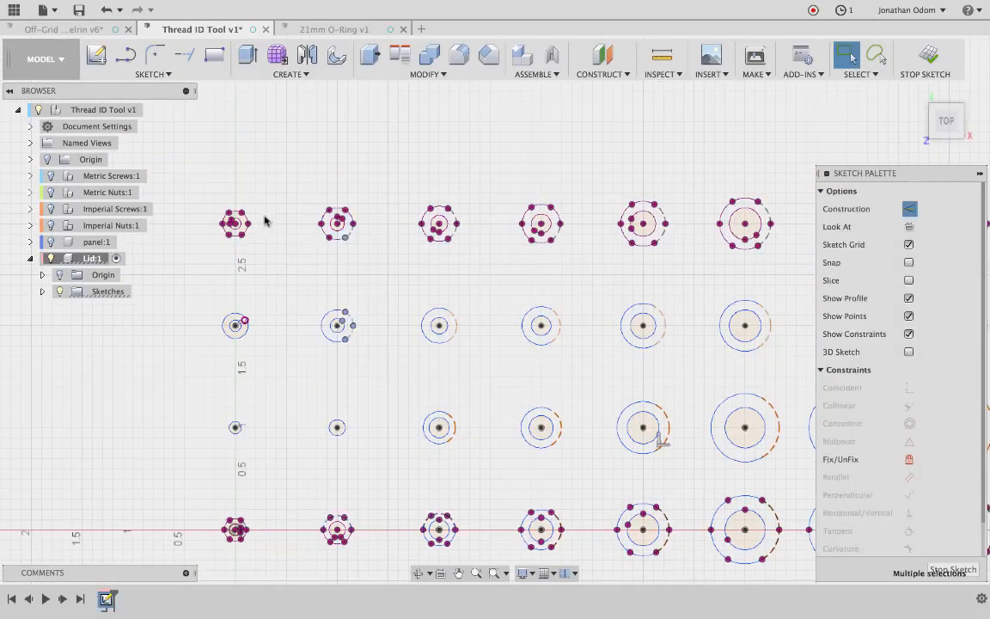
pyautogui.moveTo(266, 211); pyautogui.dragTo(243, 337)
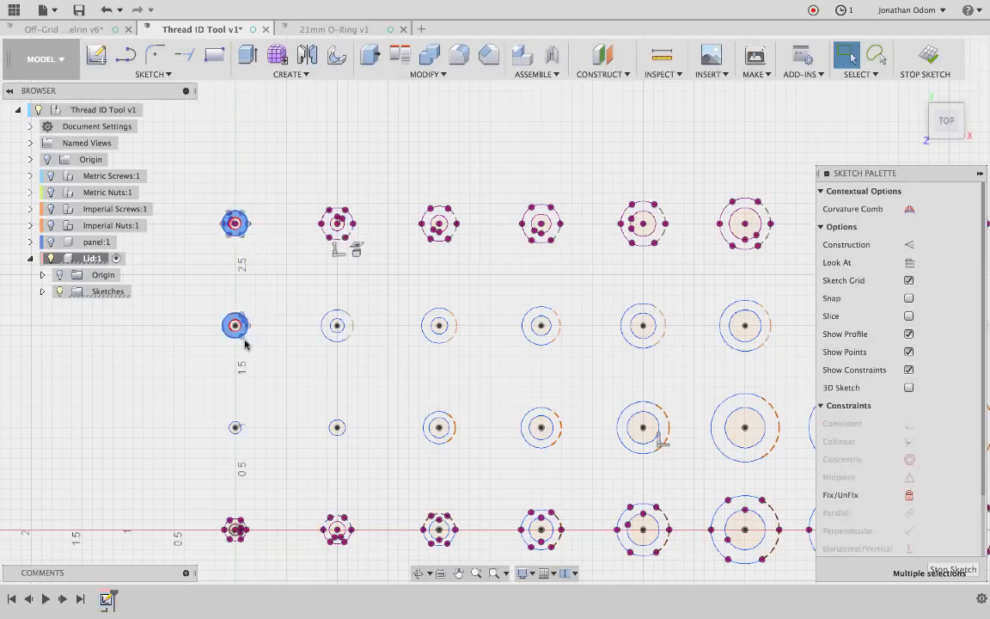
pyautogui.press('x')
pyautogui.moveTo(245, 344); pyautogui.dragTo(244, 276, button='middle')
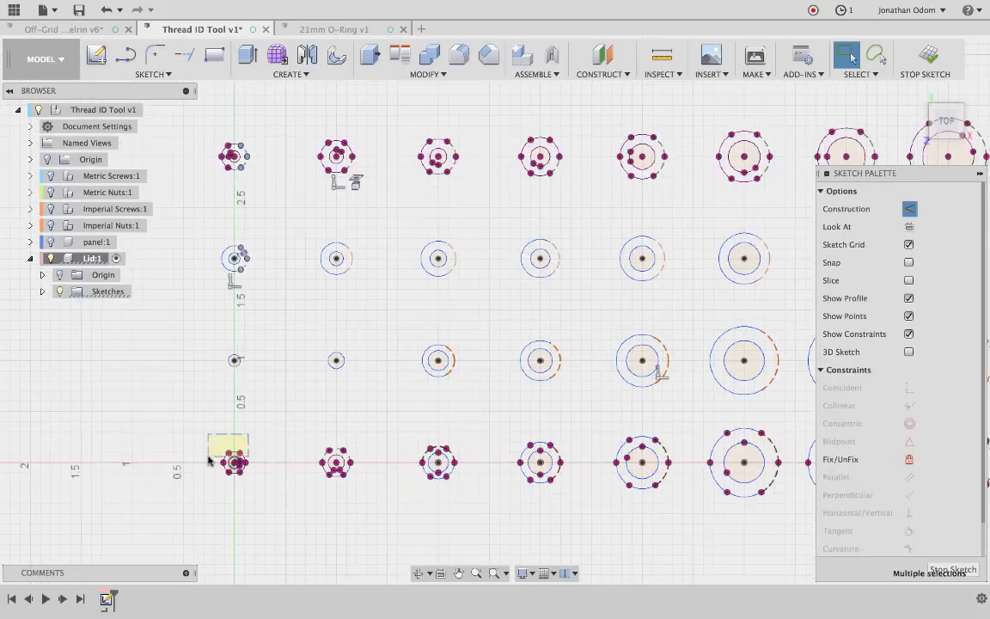
pyautogui.moveTo(208, 459); pyautogui.dragTo(213, 466)
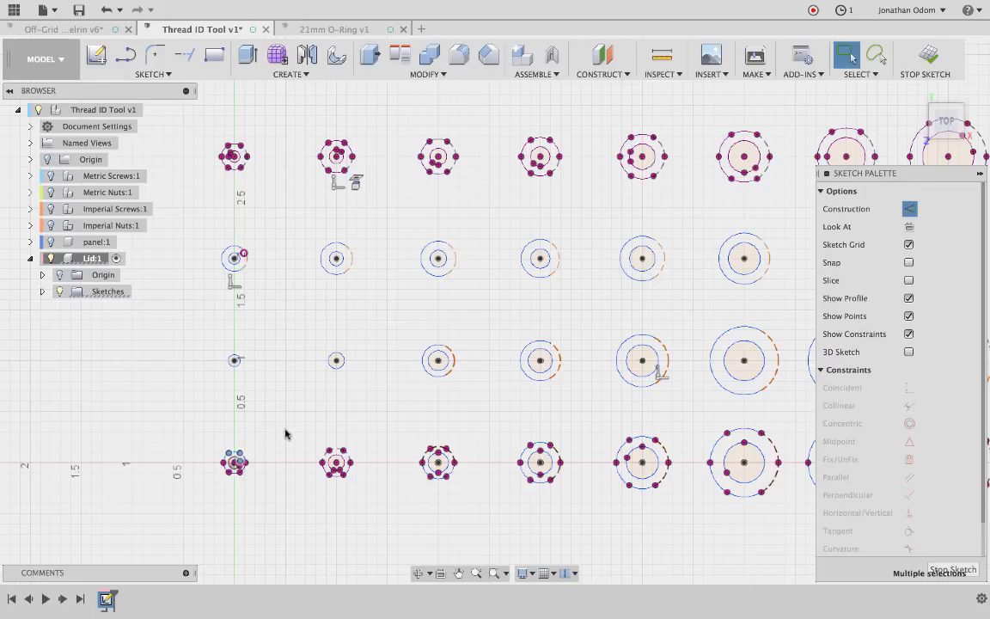
pyautogui.click(337, 410)
pyautogui.keyDown('shift'); pyautogui.moveTo(337, 410); pyautogui.dragTo(336, 410, button='middle'); pyautogui.keyUp('shift')
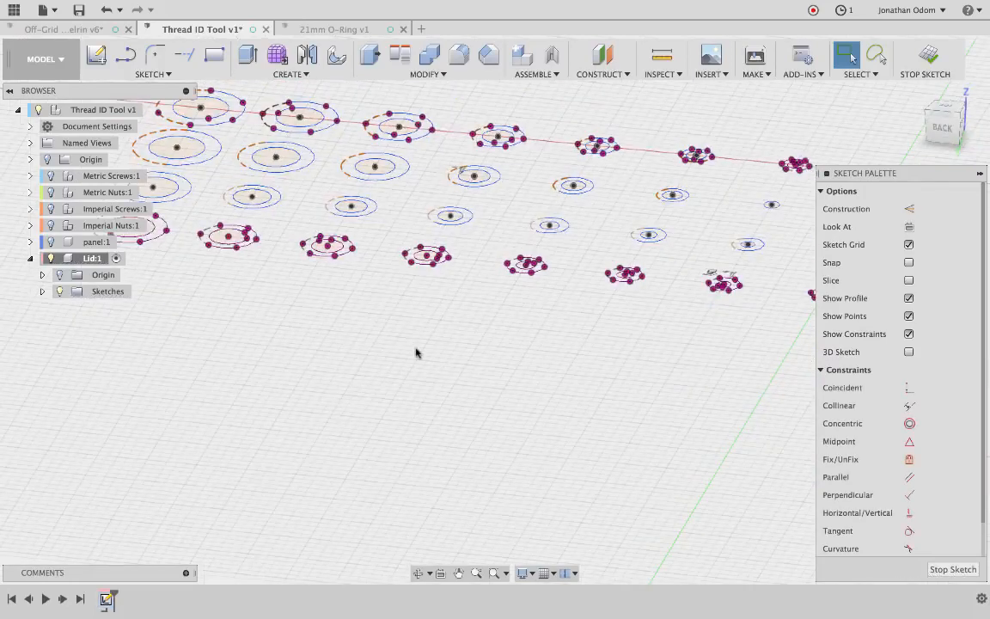
pyautogui.keyDown('shift'); pyautogui.moveTo(415, 352); pyautogui.dragTo(416, 350, button='middle'); pyautogui.keyUp('shift')
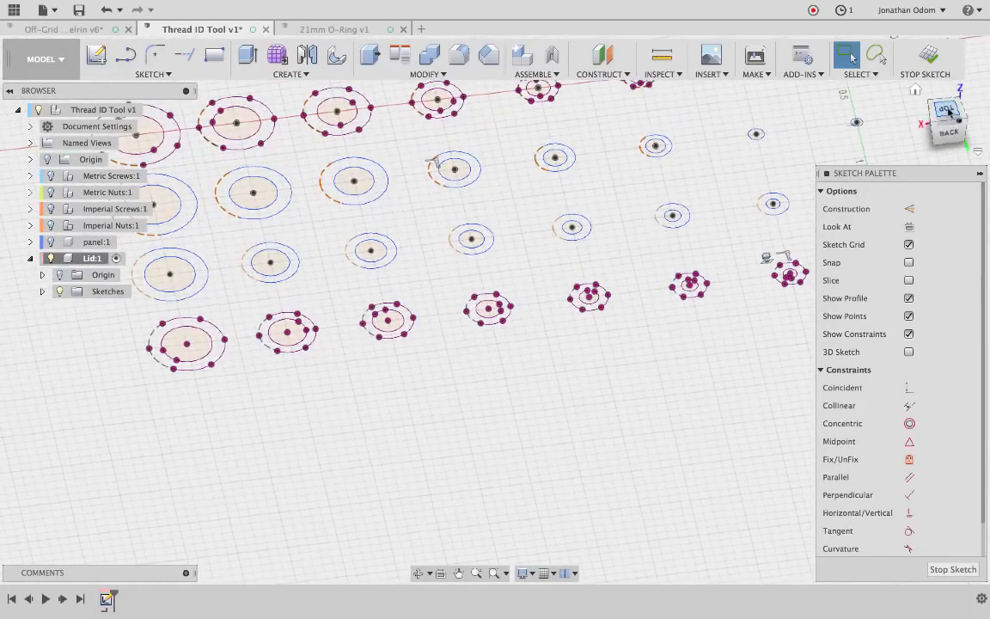
pyautogui.click(946, 110)
pyautogui.click(979, 102)
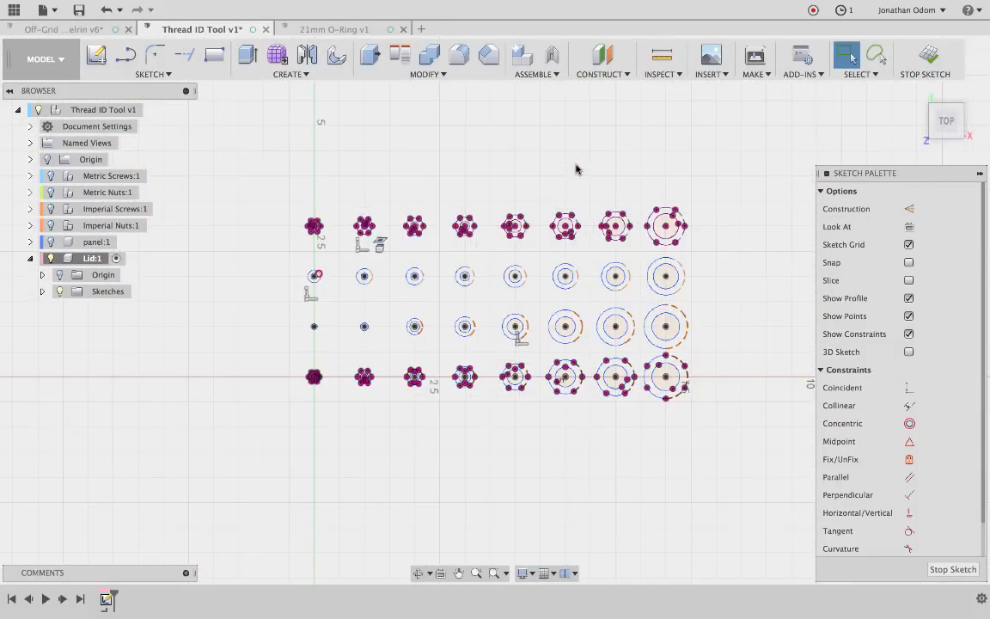
# Draw a 7 in line joining the end circle centers of the second row from the bottom, plus a vertical line about 0.76 in up from its midpoint.
pyautogui.scroll(3, 577, 169)
pyautogui.press('l')
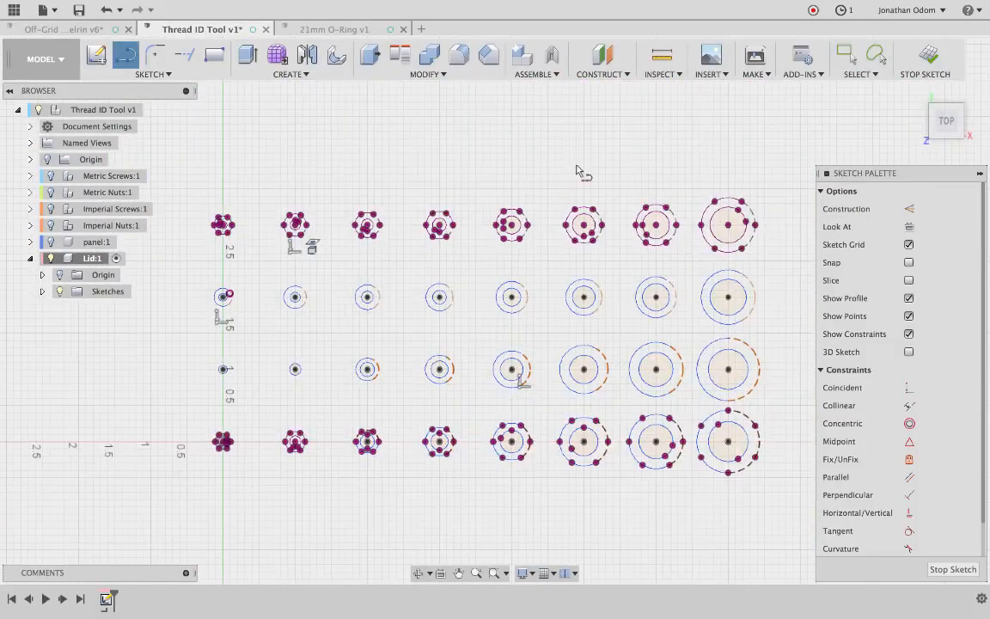
pyautogui.click(729, 370)
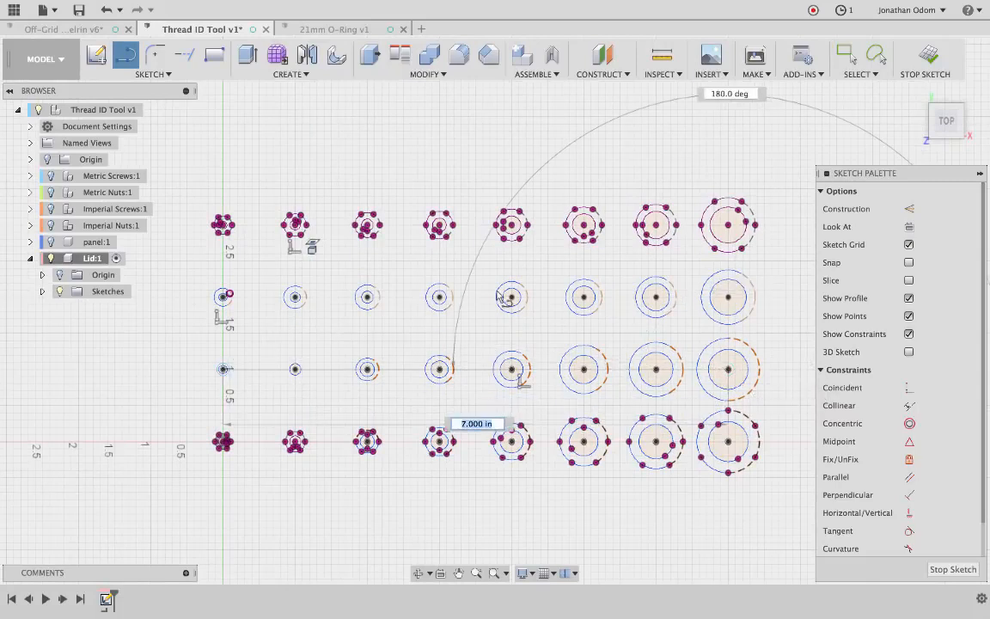
pyautogui.press('Escape')
pyautogui.press('l')
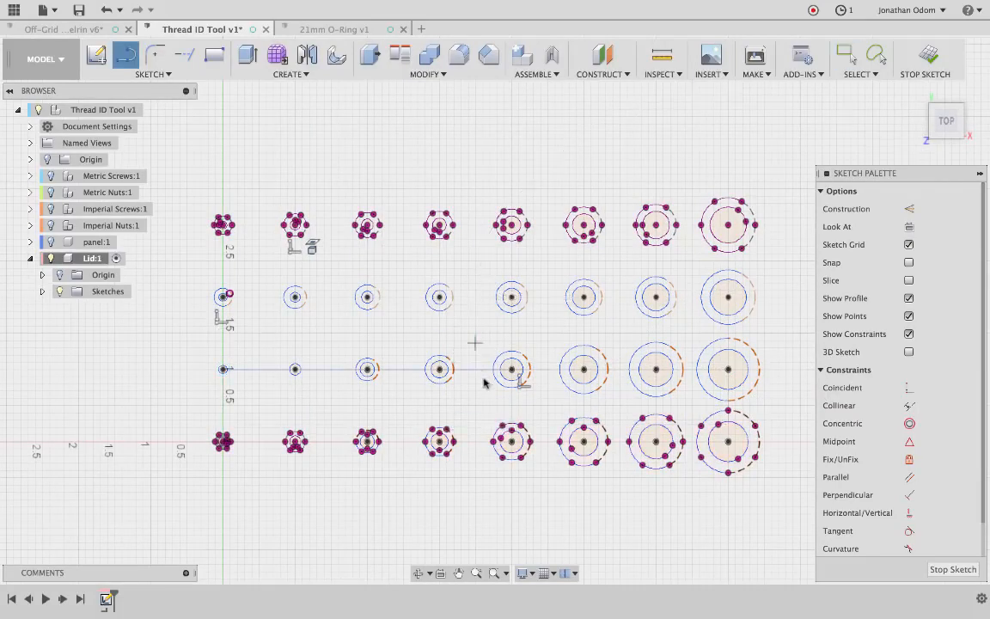
pyautogui.click(475, 369)
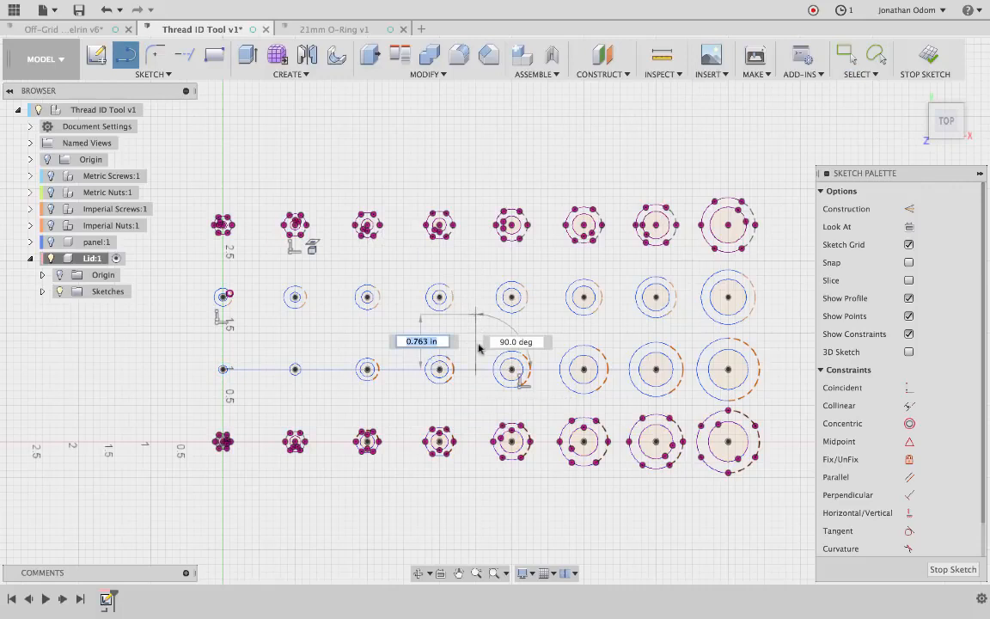
pyautogui.press('Escape')
# Convert the long horizontal line and the short vertical midpoint line to construction geometry.
pyautogui.click(476, 347)
pyautogui.keyDown('shift'); pyautogui.click(398, 371); pyautogui.keyUp('shift')
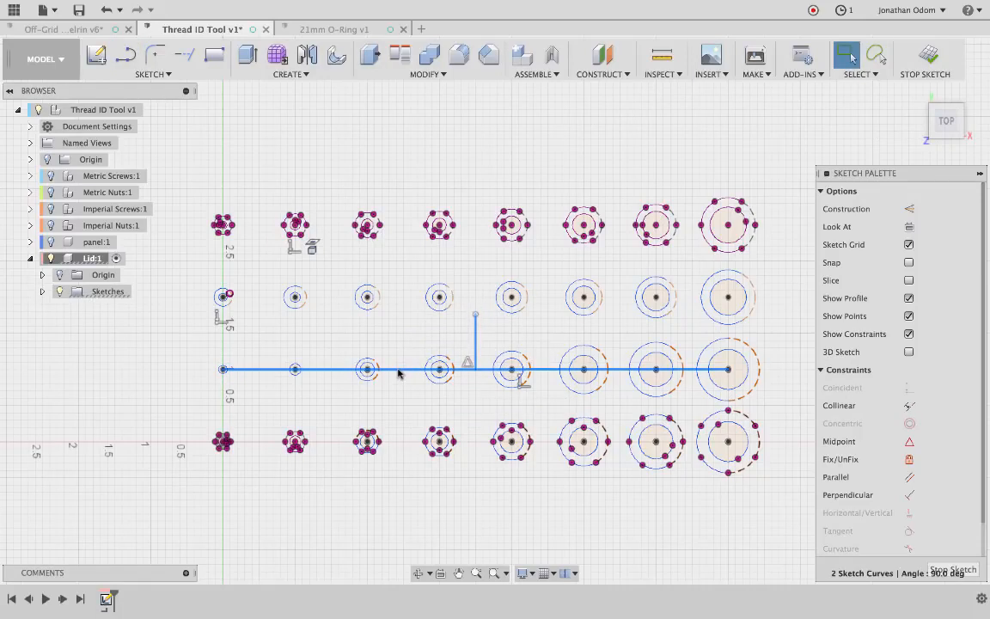
pyautogui.press('x')
pyautogui.click(387, 337)
# Sketch a two-point rectangle about 8.2 in wide around all four rows of circles.
pyautogui.hscroll(2, 387, 337)
pyautogui.scroll(1, 386, 336)
pyautogui.hscroll(-2, 387, 337)
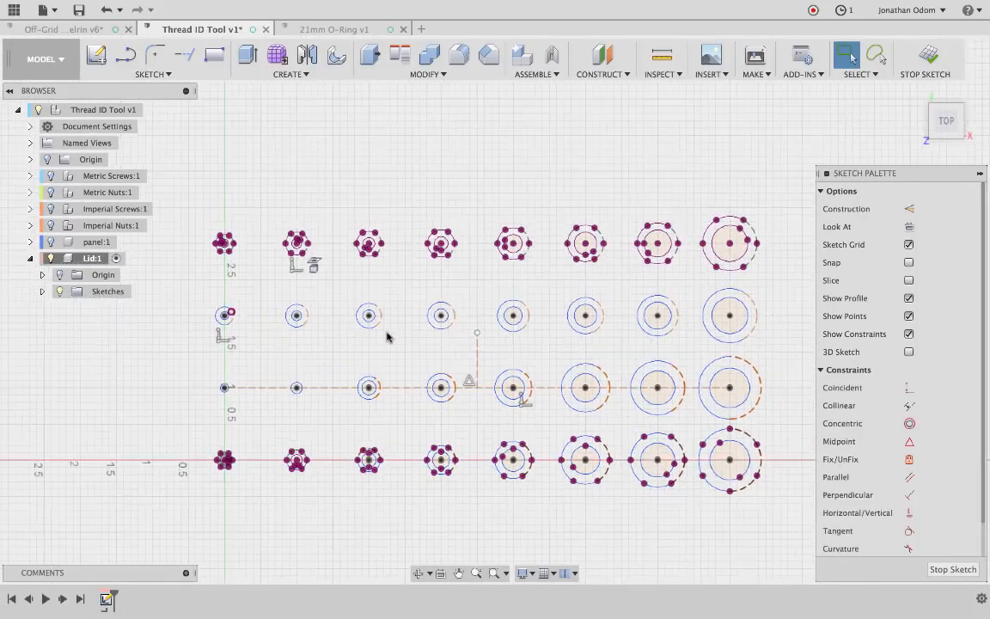
pyautogui.click(213, 55)
pyautogui.click(186, 186)
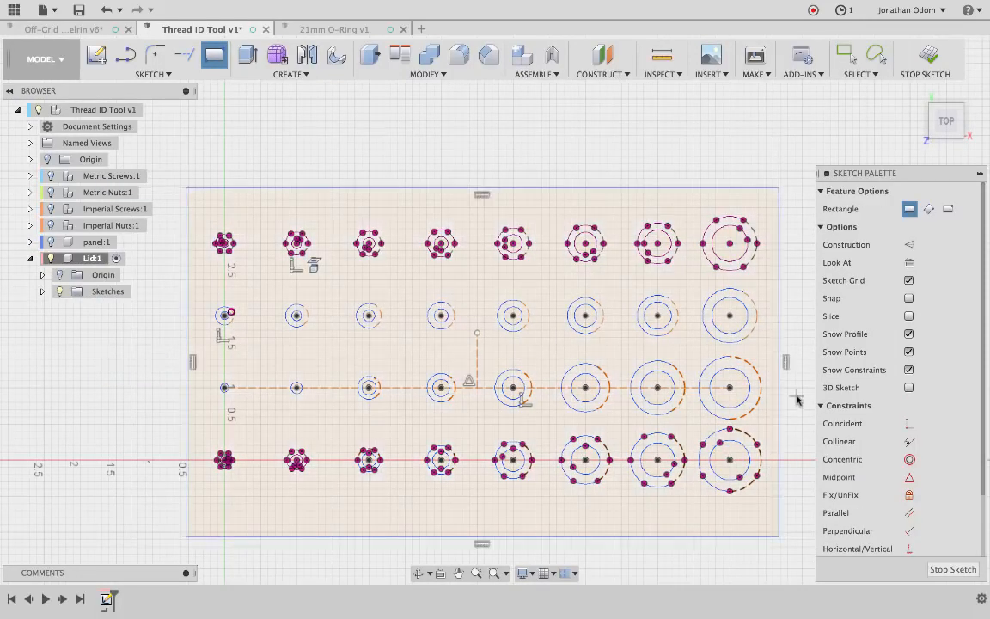
pyautogui.press('Escape')
pyautogui.hscroll(2, 796, 400)
pyautogui.hscroll(-2, 796, 400)
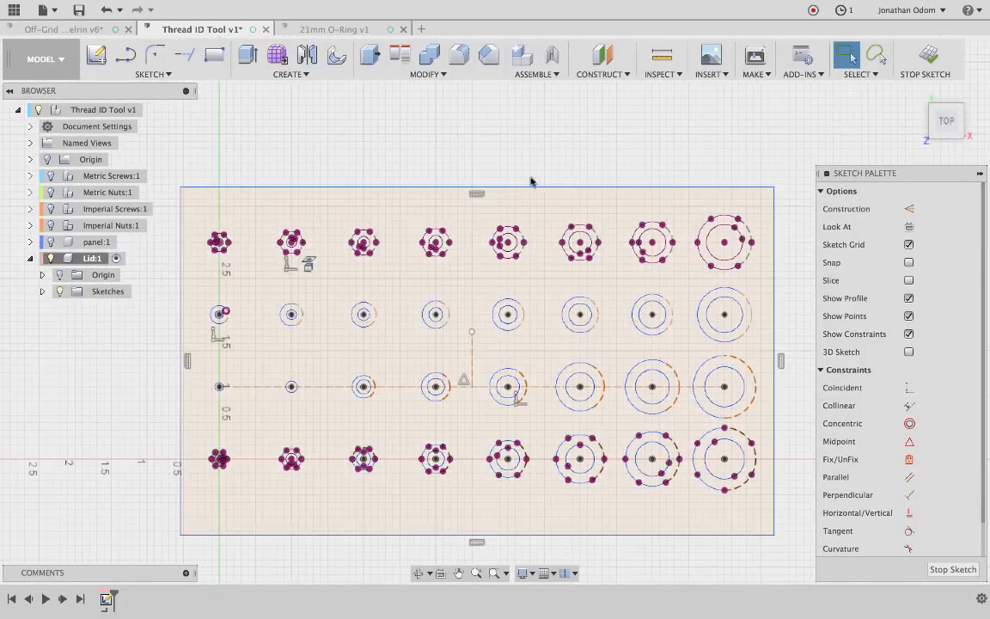
pyautogui.press('d')
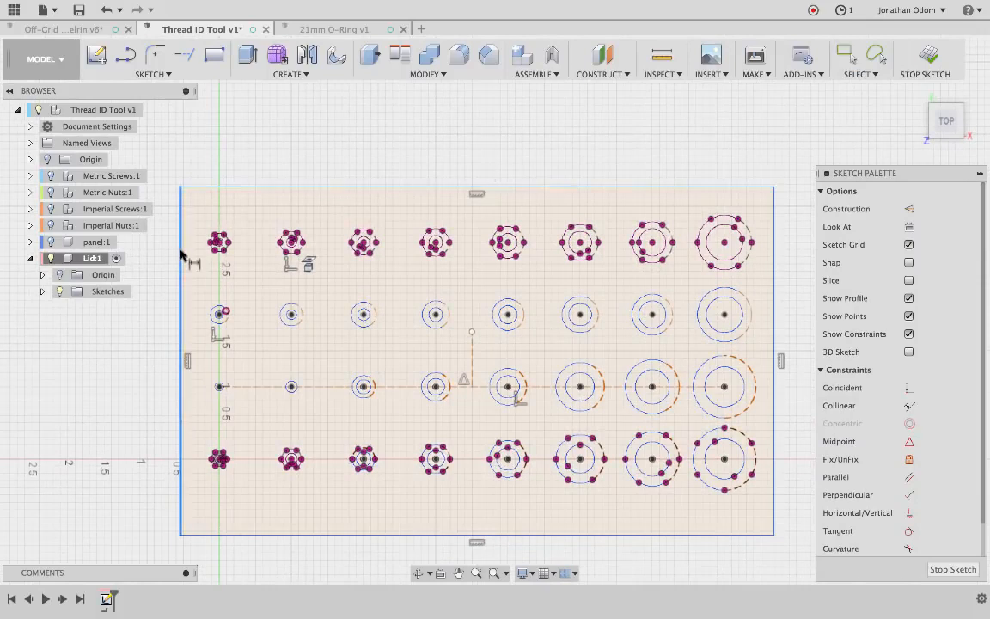
pyautogui.click(182, 251)
pyautogui.click(211, 243)
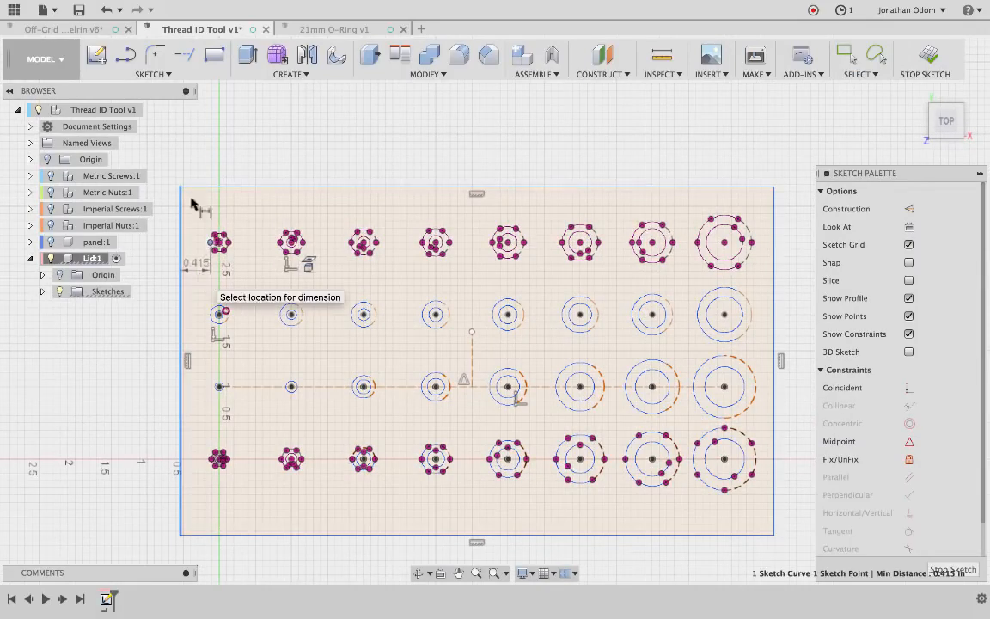
pyautogui.press('Escape')
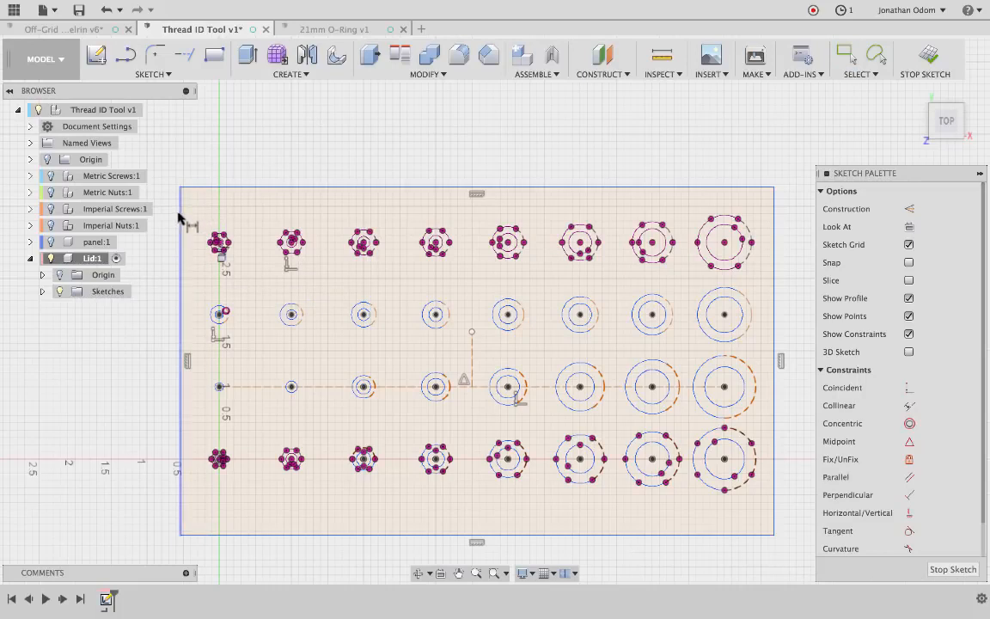
# Dimension the rectangle's overall width between its two vertical sides as 9 in.
pyautogui.click(181, 213)
pyautogui.press('d')
pyautogui.click(773, 198)
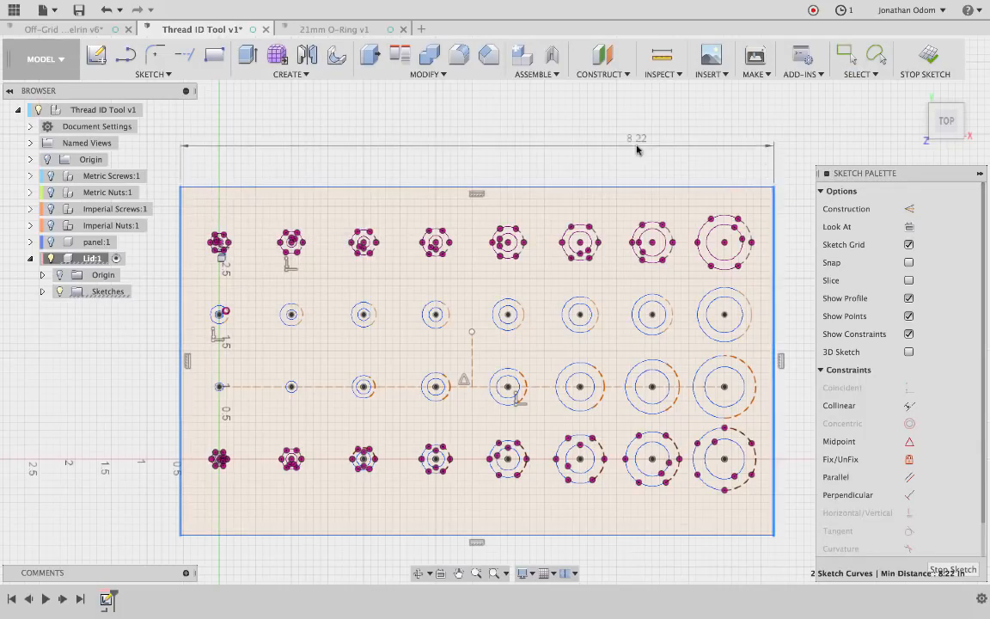
pyautogui.click(637, 150)
pyautogui.write('9')
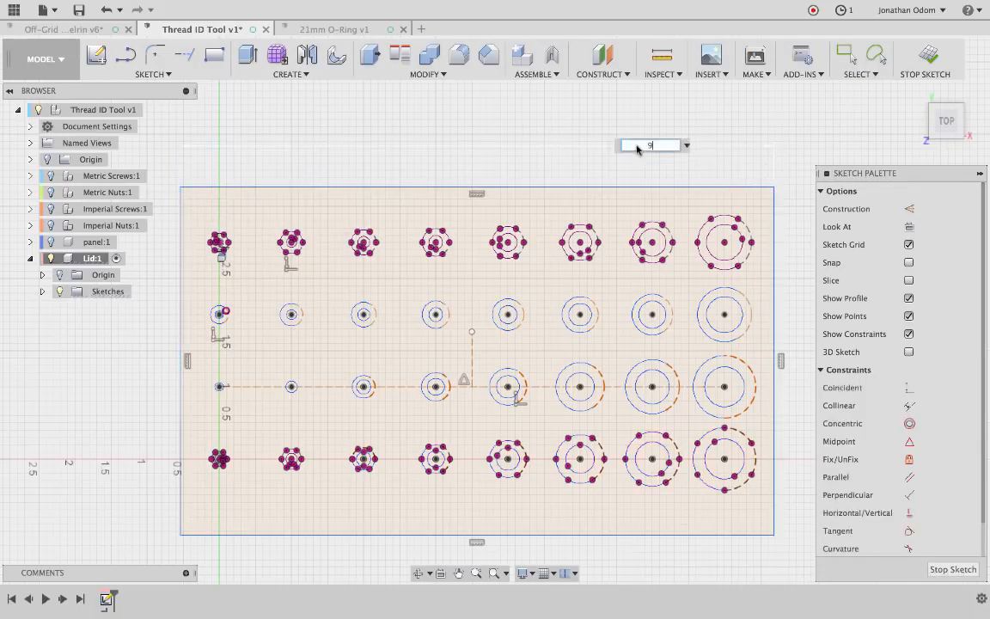
pyautogui.press('Return')
pyautogui.rightClick(515, 201)
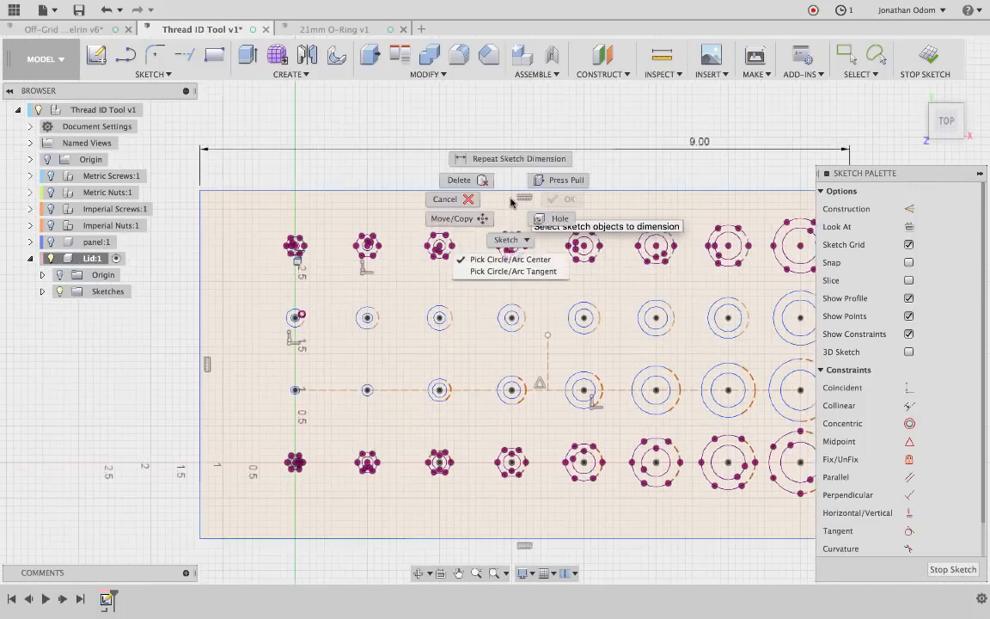
pyautogui.press('Escape')
# Dimension the distance from the rectangle's left side to the vertical construction line as 4.5 in.
pyautogui.click(200, 230)
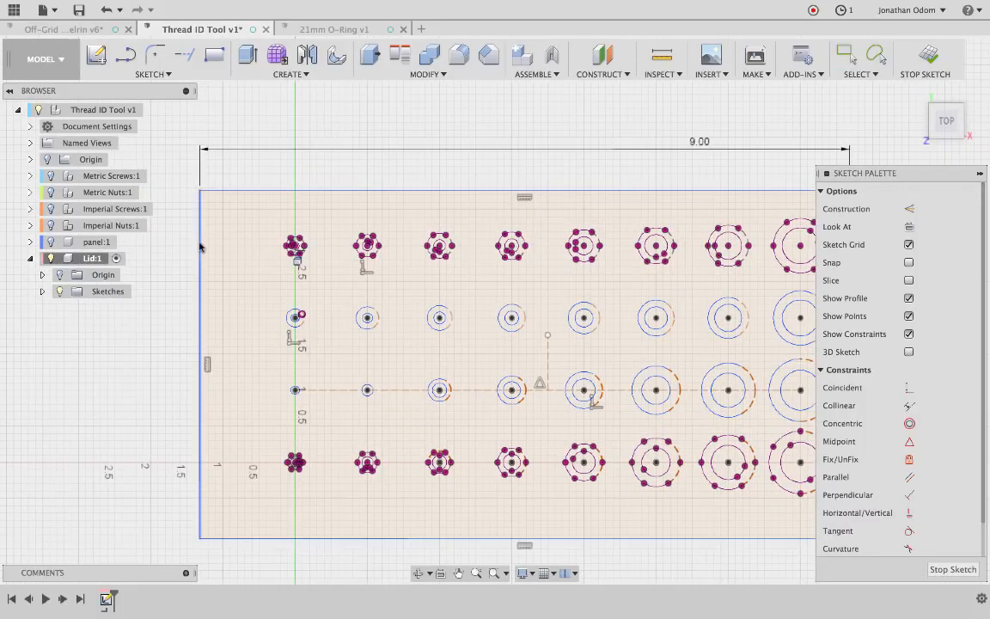
pyautogui.click(547, 367)
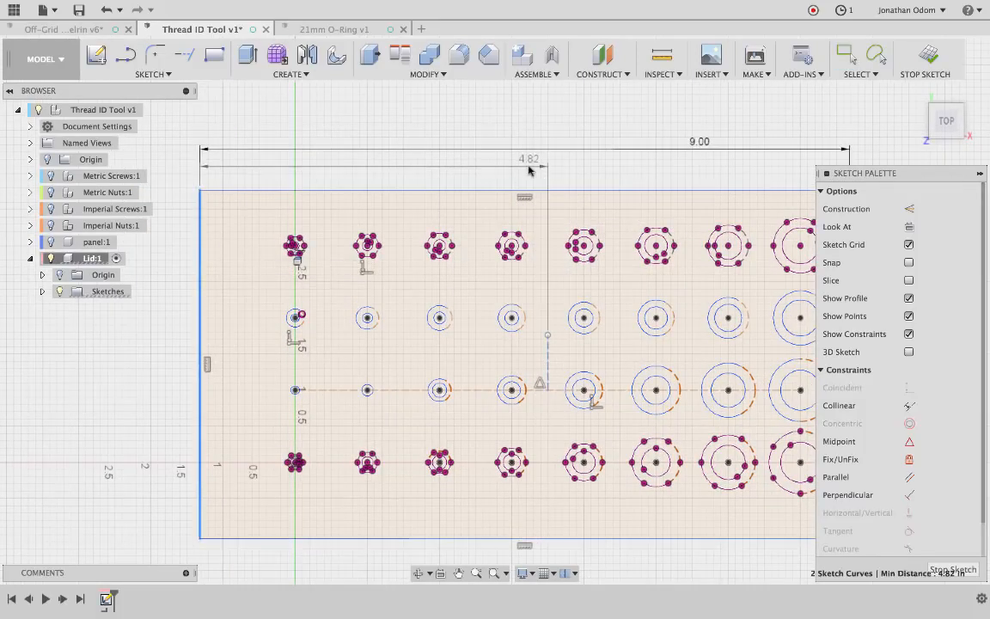
pyautogui.click(529, 169)
pyautogui.write('4')
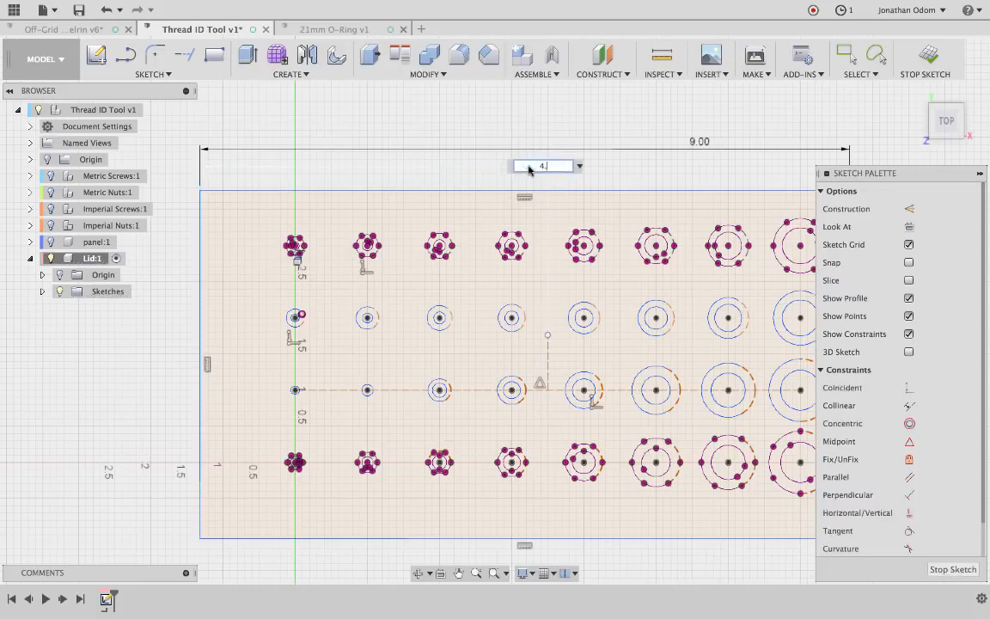
pyautogui.write('.5')
pyautogui.press('Return')
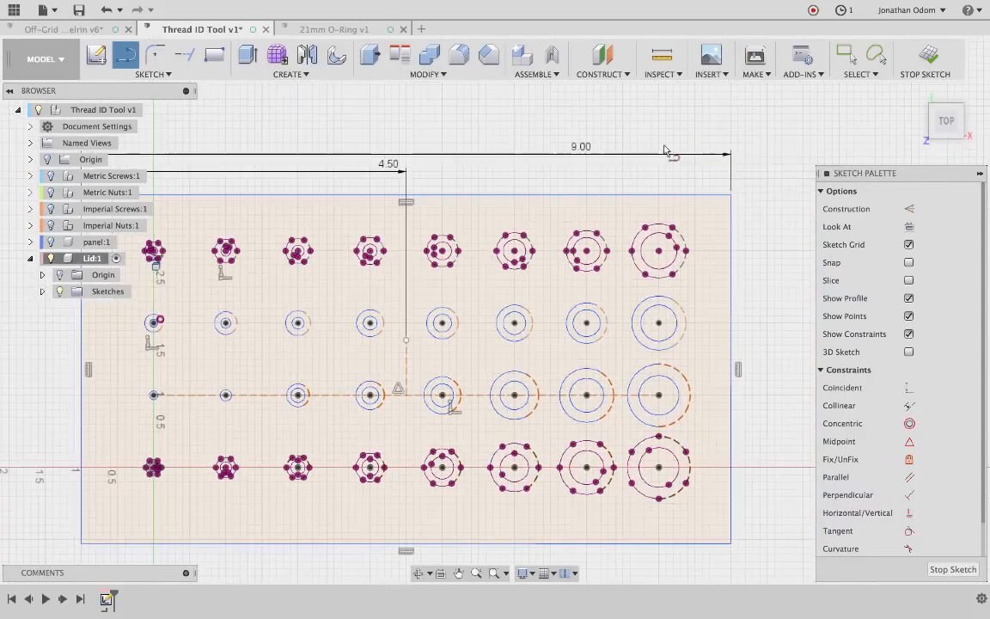
# Draw a vertical line from the center of the top row's largest circle to the midpoint of its upper outer arc.
pyautogui.click(658, 251)
pyautogui.press('Escape')
pyautogui.press('Escape')
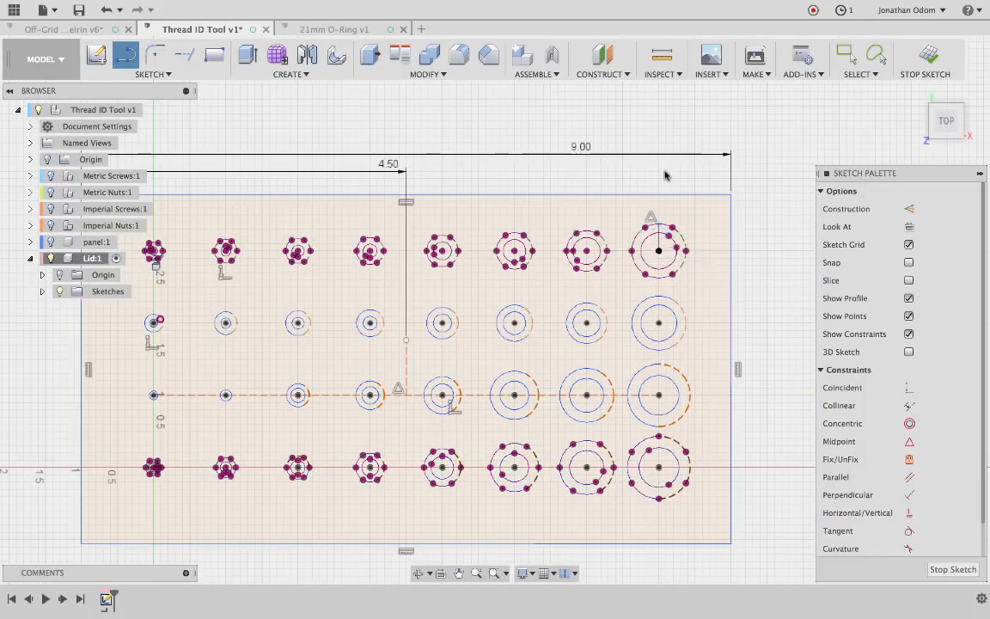
# Dimension the distance from the rectangle's top edge to the uppermost point of the top row's largest circle as 0.75 in.
pyautogui.click(658, 195)
pyautogui.keyDown('shift'); pyautogui.click(658, 225); pyautogui.keyUp('shift')
pyautogui.press('d')
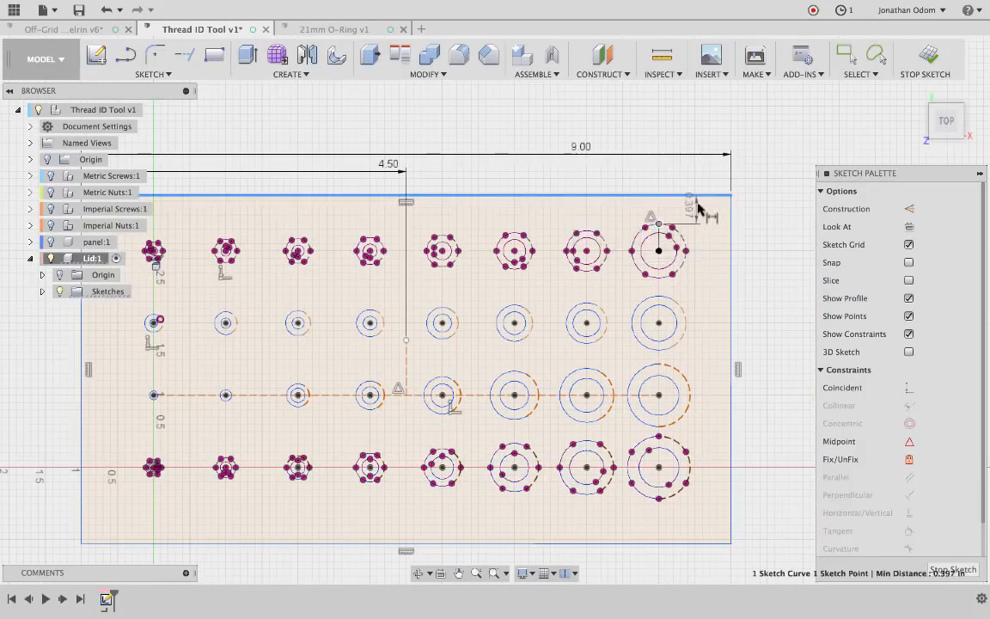
pyautogui.click(698, 207)
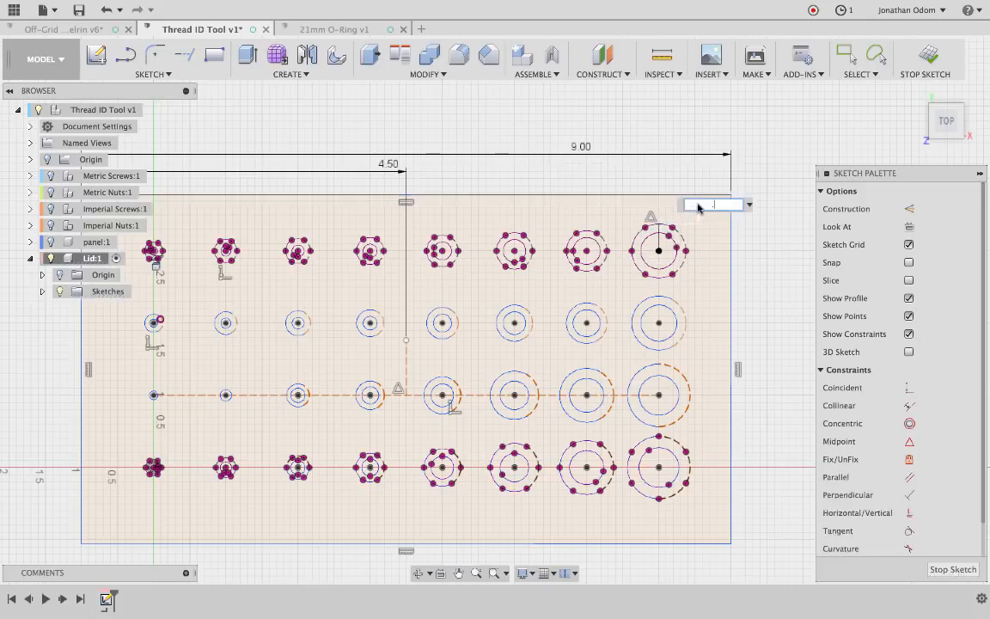
pyautogui.press('Return')
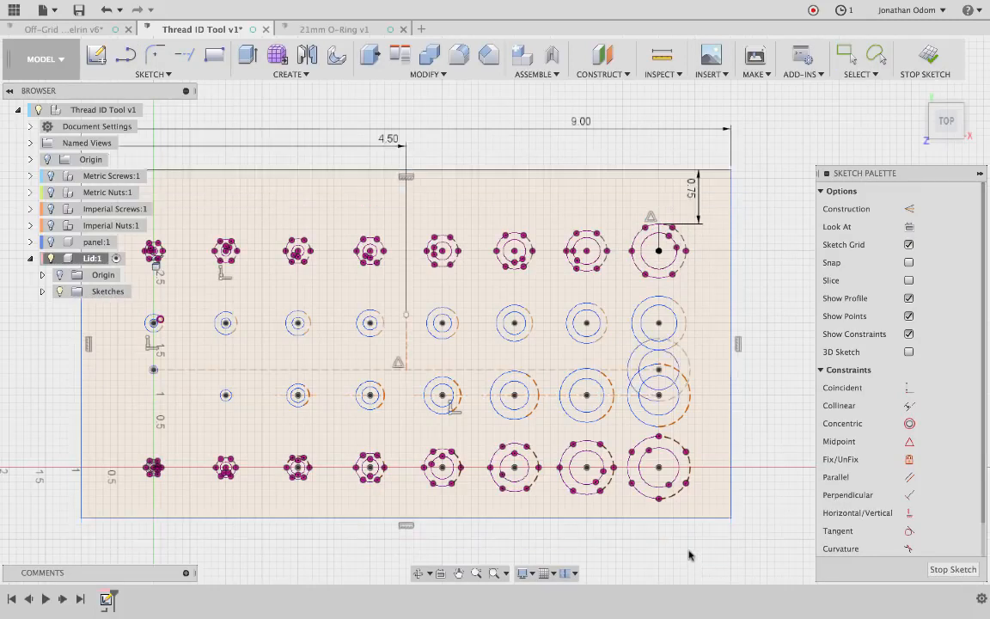
# Try to dimension the distance from the rectangle's bottom edge to the lowest point of the bottom row's largest circle.
pyautogui.click(689, 518)
pyautogui.click(659, 498)
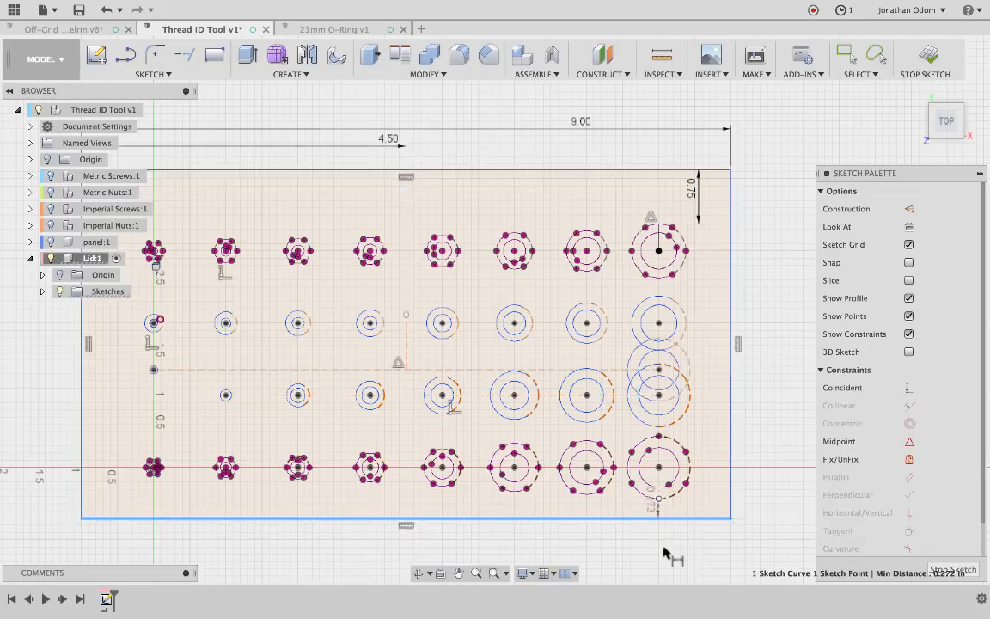
pyautogui.click(664, 556)
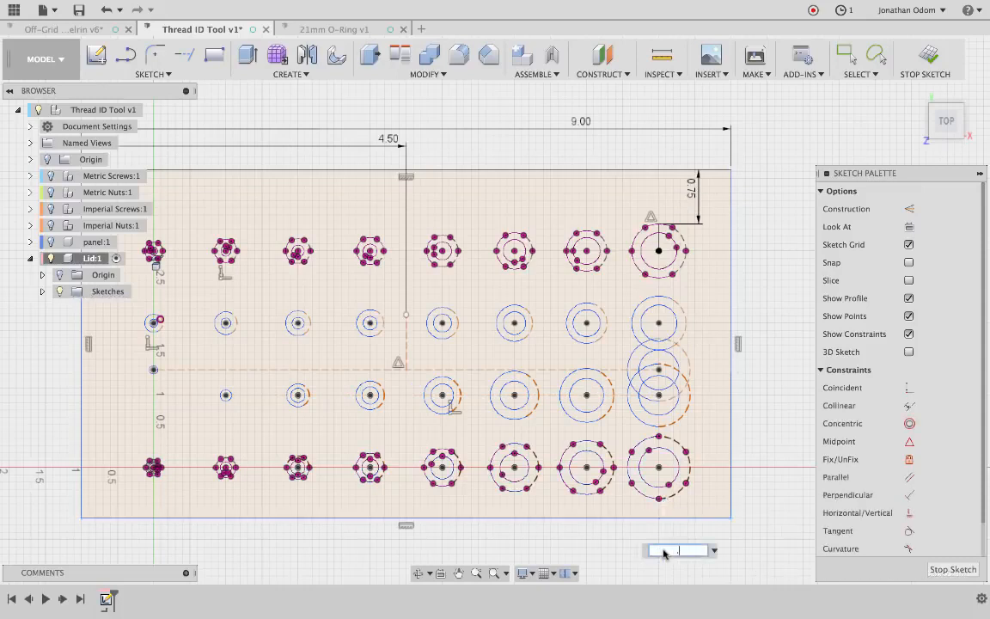
pyautogui.press('Return')
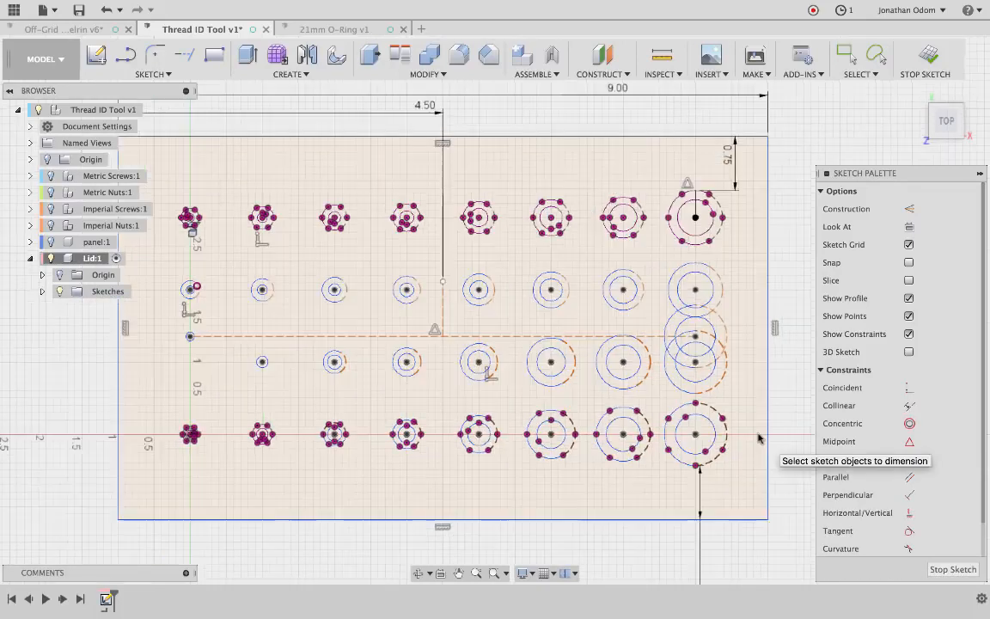
pyautogui.press('Escape')
# Undo the bottom-edge dimension and the last value change of the top-edge dimension.
pyautogui.click(735, 330)
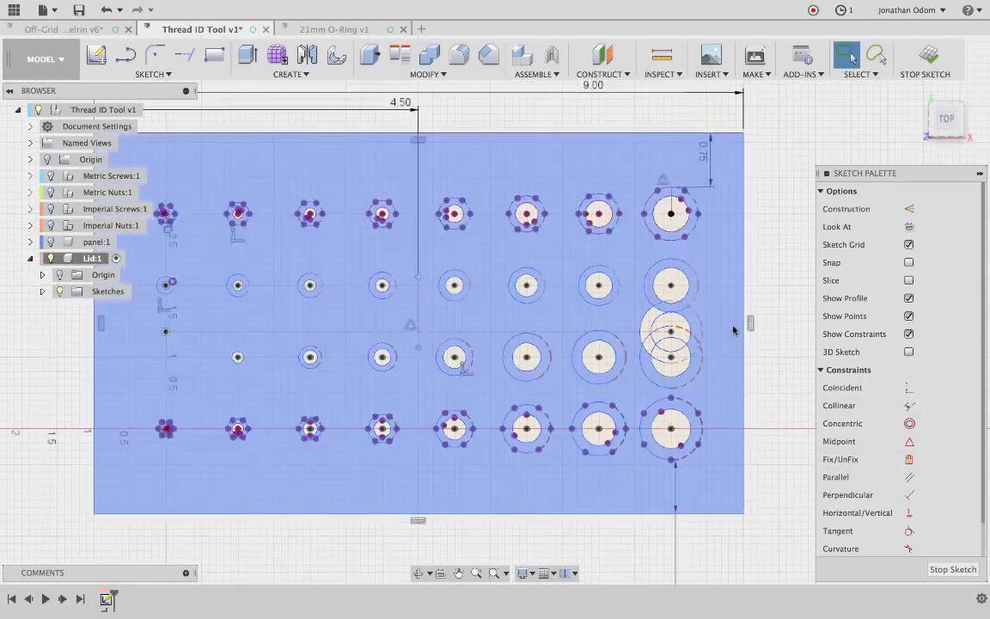
pyautogui.click(770, 391)
pyautogui.press('super+z')
pyautogui.press('super+z')
pyautogui.press('super+z')
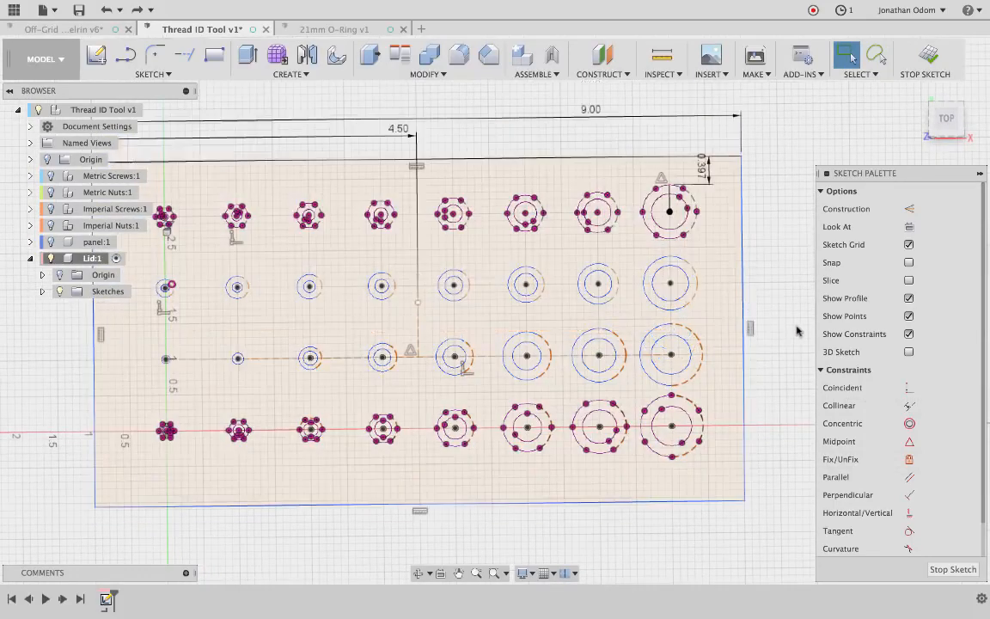
pyautogui.press('super+shift+z')
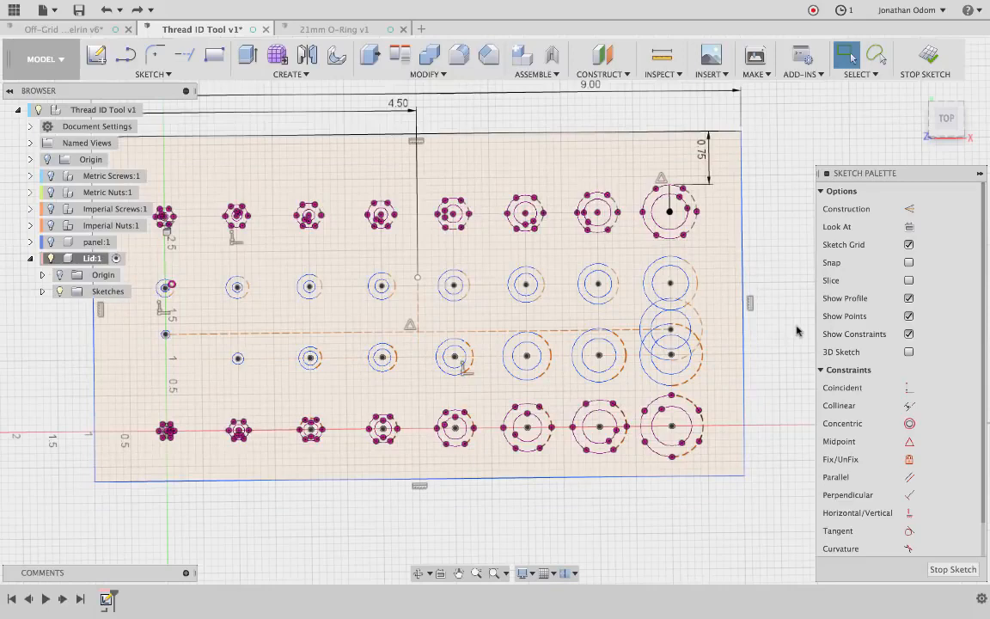
pyautogui.press('super+z')
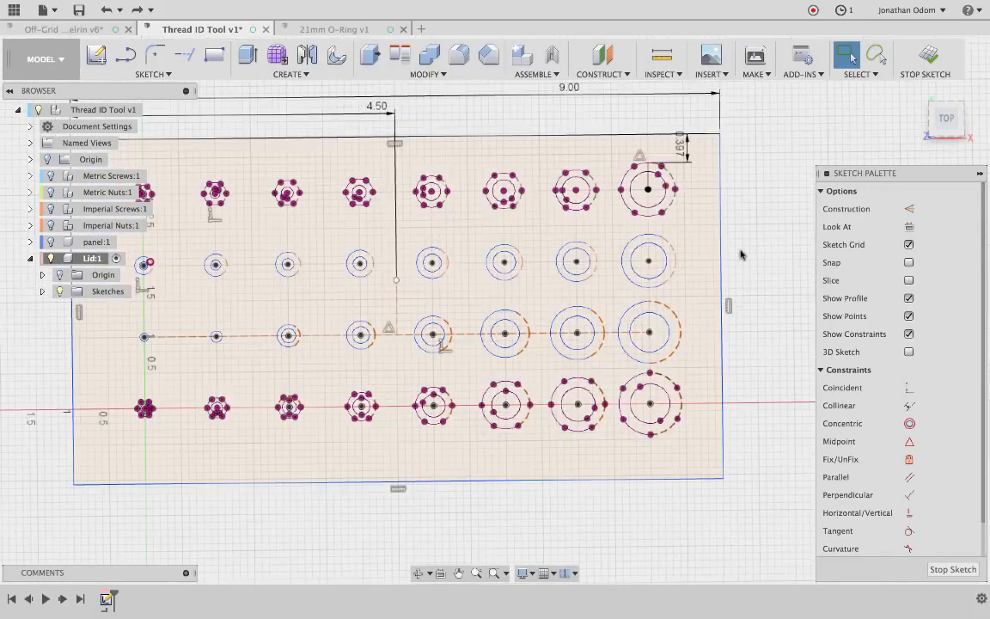
# Fix the third row's horizontal construction line and the short vertical construction line at its midpoint in place.
pyautogui.hscroll(-5, 741, 254)
pyautogui.hscroll(4, 742, 255)
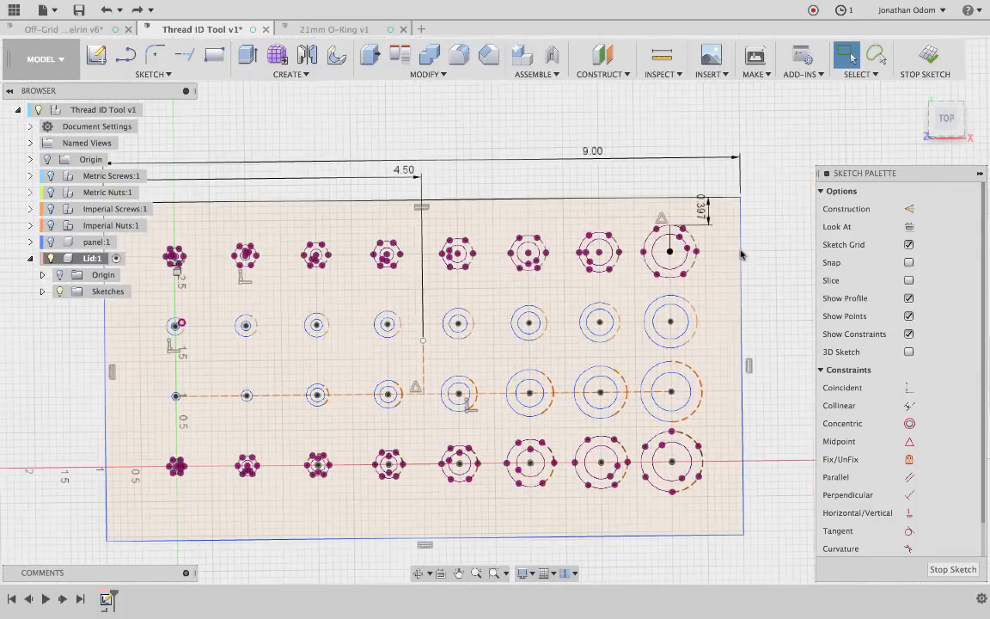
pyautogui.scroll(-3, 742, 255)
pyautogui.moveTo(680, 483)
pyautogui.mouseDown()
pyautogui.moveTo(678, 548)
pyautogui.moveTo(682, 494)
pyautogui.mouseUp()
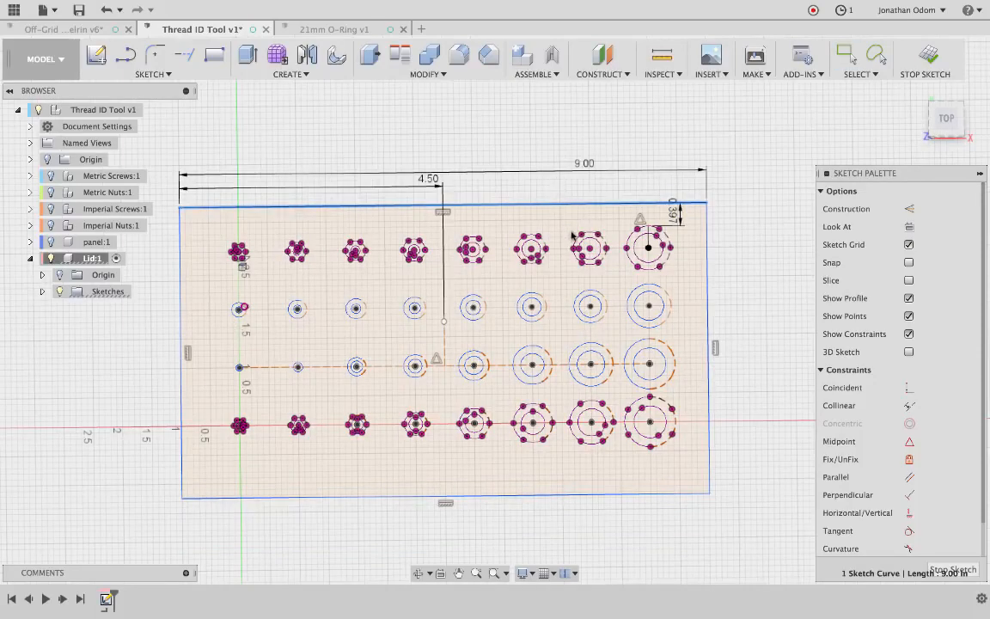
pyautogui.click(678, 215)
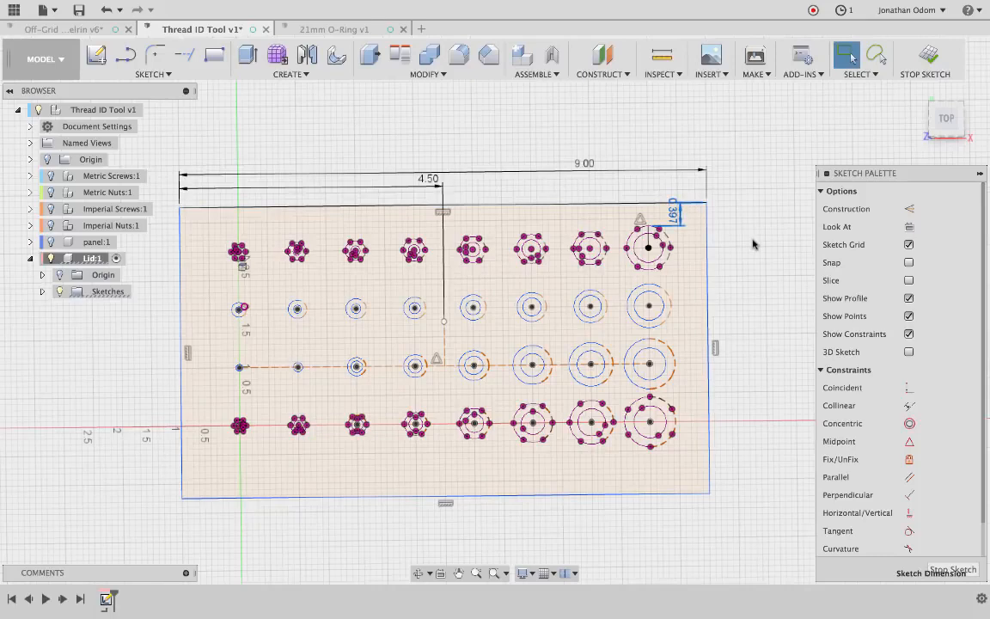
pyautogui.click(503, 365)
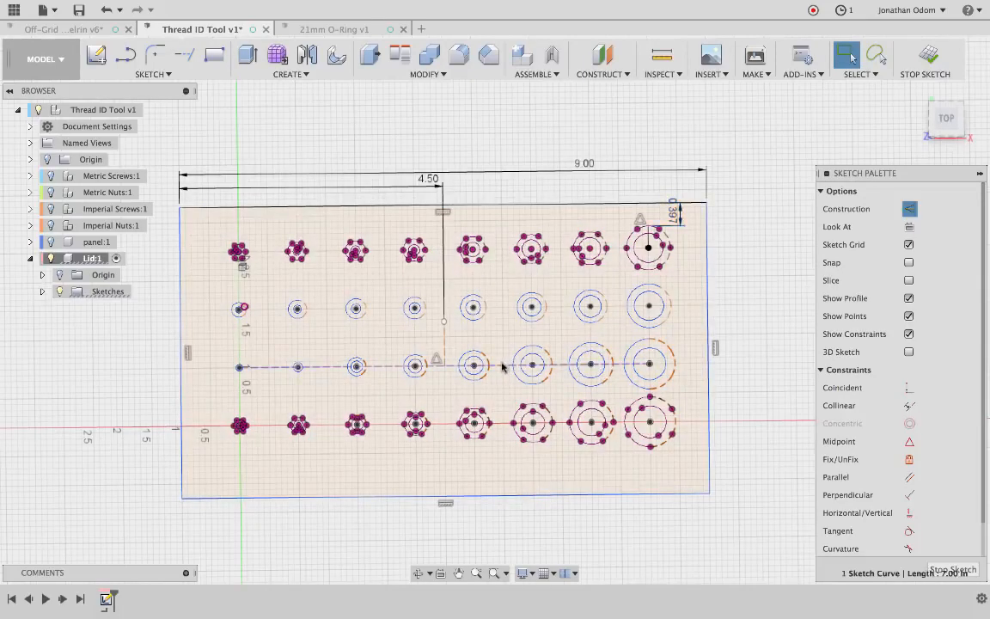
pyautogui.keyDown('shift'); pyautogui.click(443, 344); pyautogui.keyUp('shift')
pyautogui.rightClick(443, 343)
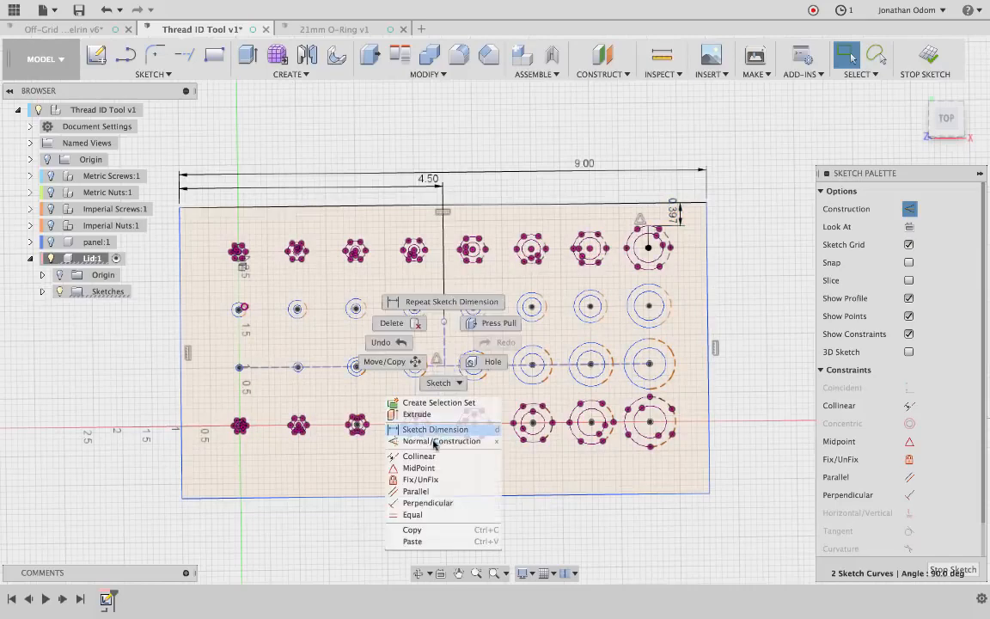
pyautogui.click(432, 486)
pyautogui.hscroll(2, 745, 274)
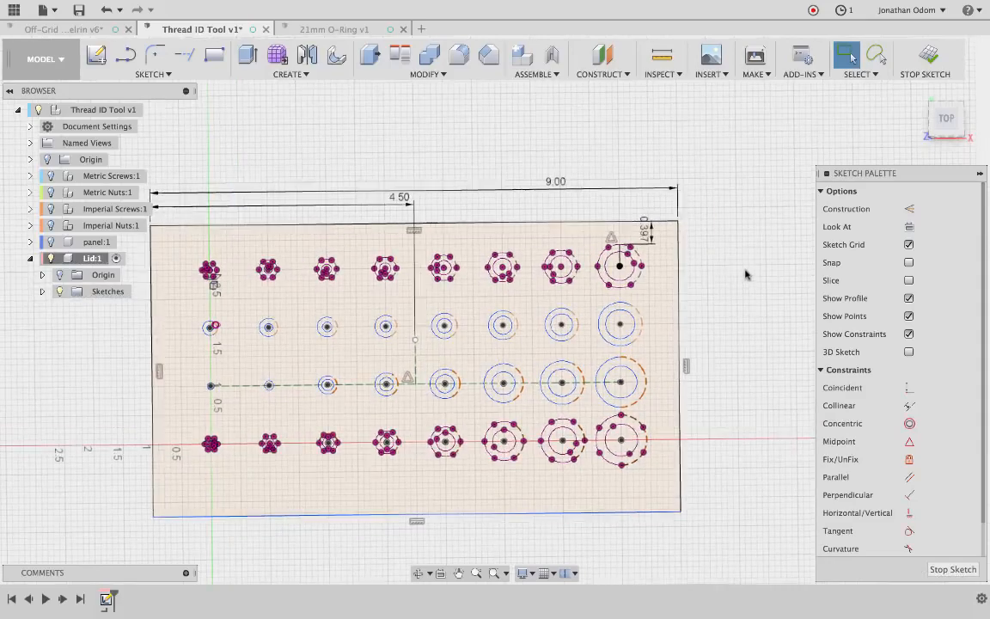
# Set the dimension between the rectangle's top edge and the top row's largest circle to 0.75 in.
pyautogui.doubleClick(645, 230)
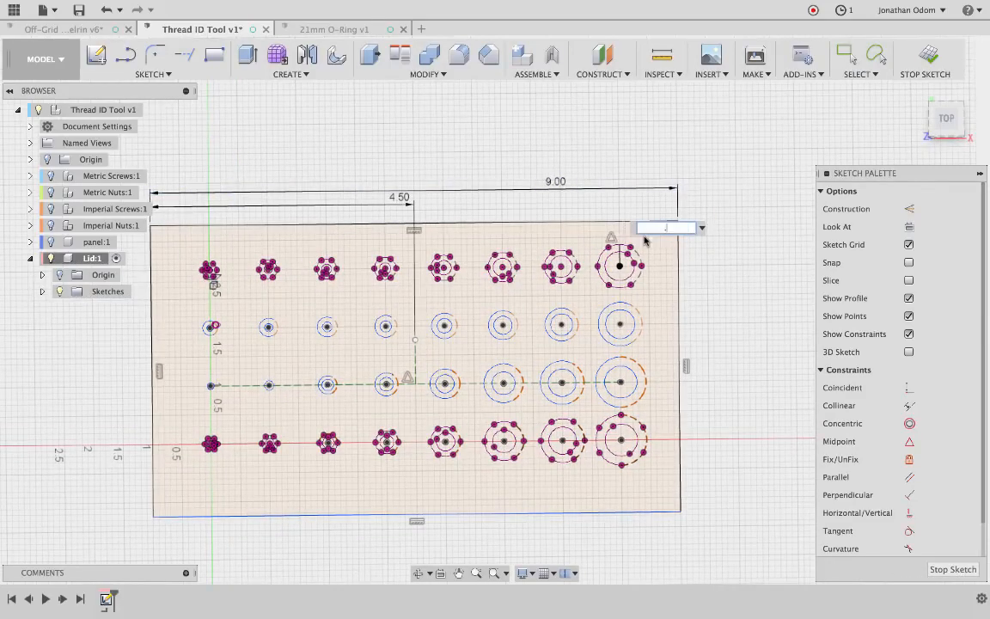
pyautogui.write('.75')
pyautogui.press('Return')
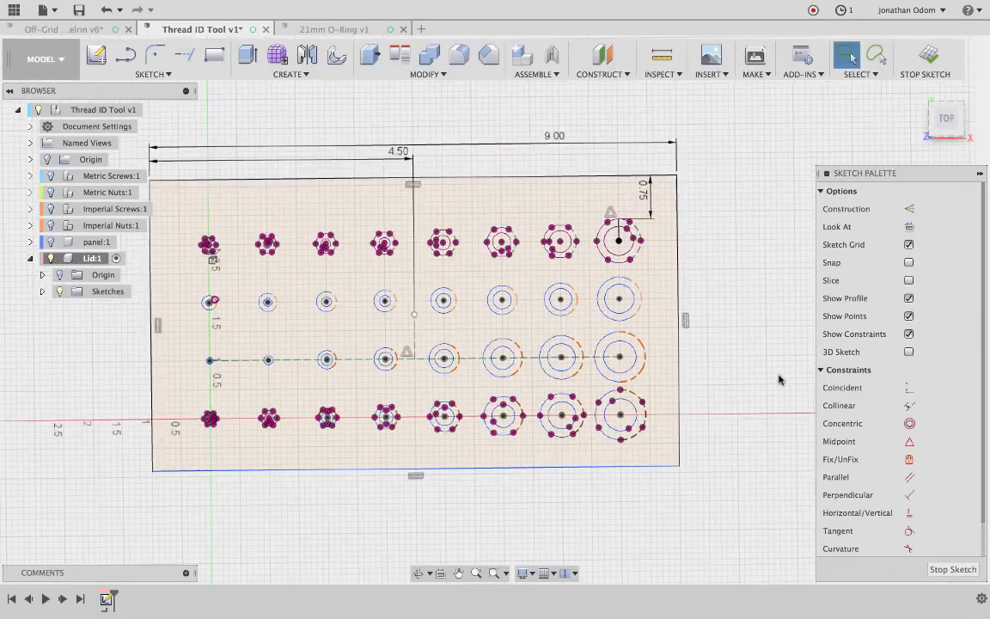
# Dimension the rectangle's bottom edge to the lowest point of the bottom row's largest circle as 0.75 in, and finish the sketch.
pyautogui.click(636, 468)
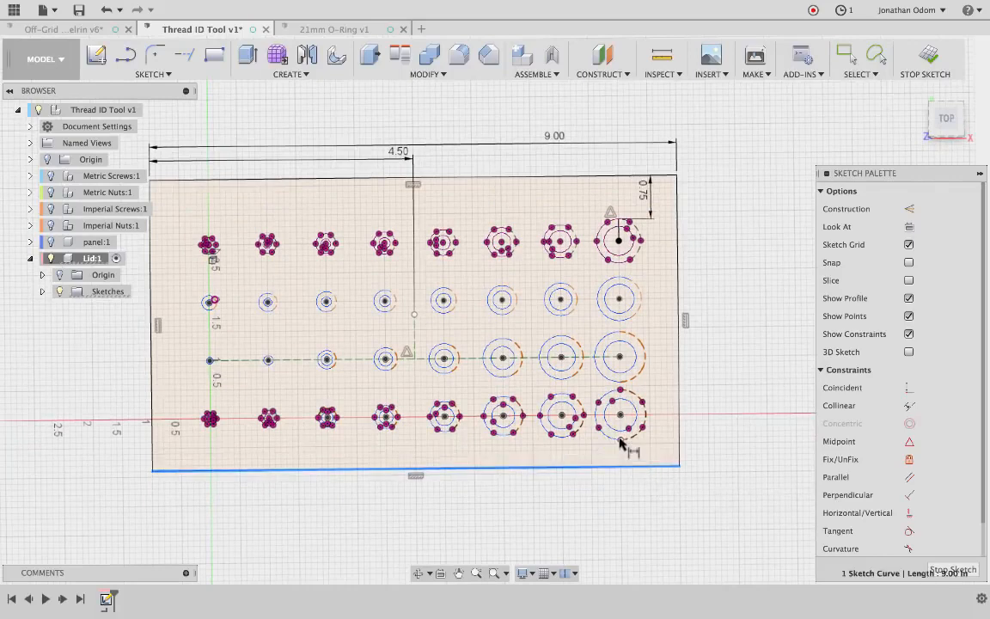
pyautogui.click(621, 439)
pyautogui.click(664, 446)
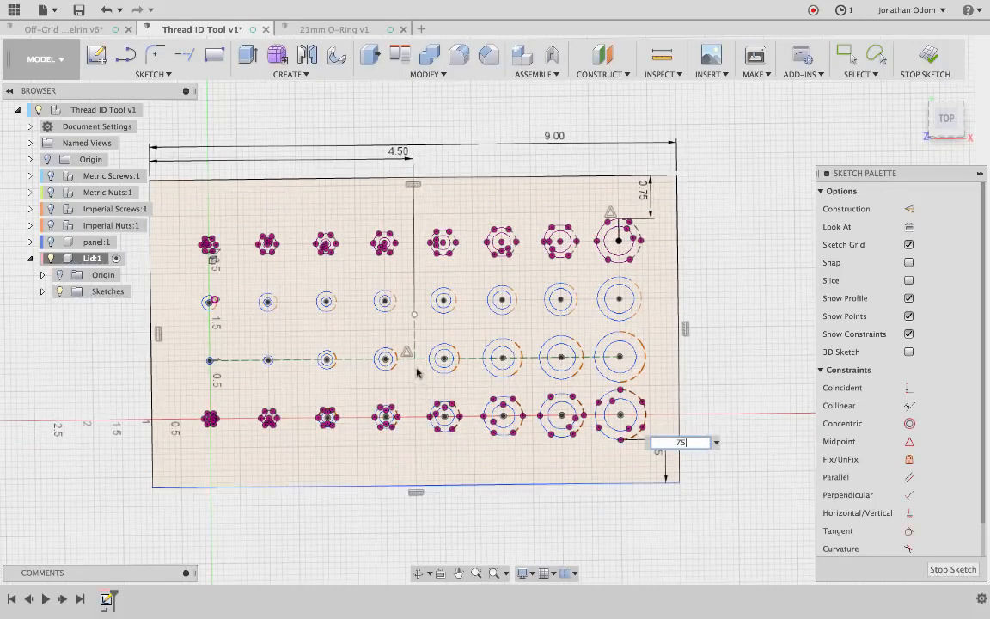
pyautogui.press('Return')
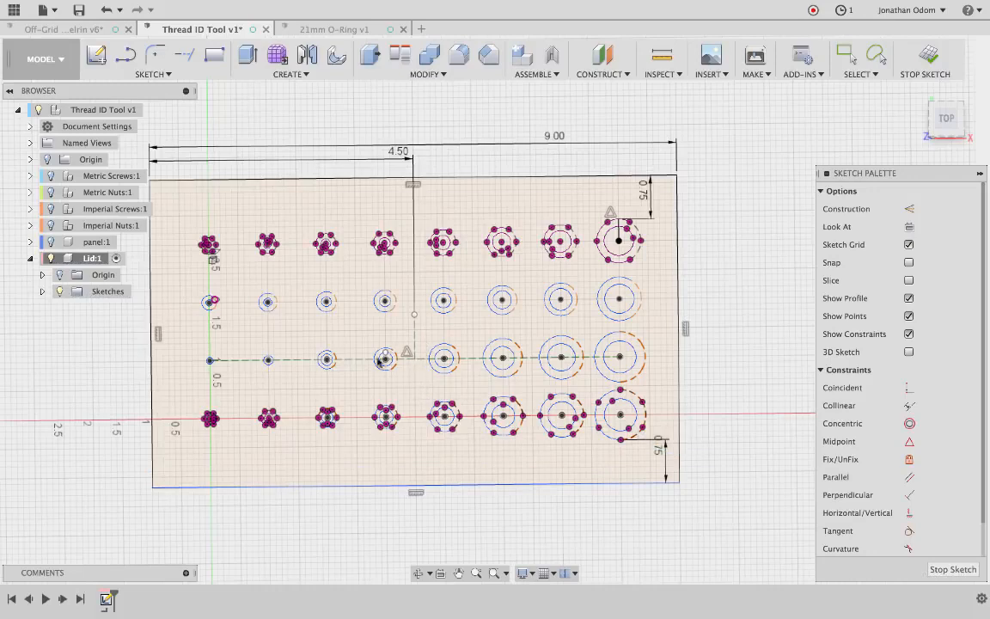
pyautogui.moveTo(632, 281)
pyautogui.mouseDown(button='middle')
pyautogui.moveTo(609, 303)
pyautogui.moveTo(658, 305)
pyautogui.mouseUp(button='middle')
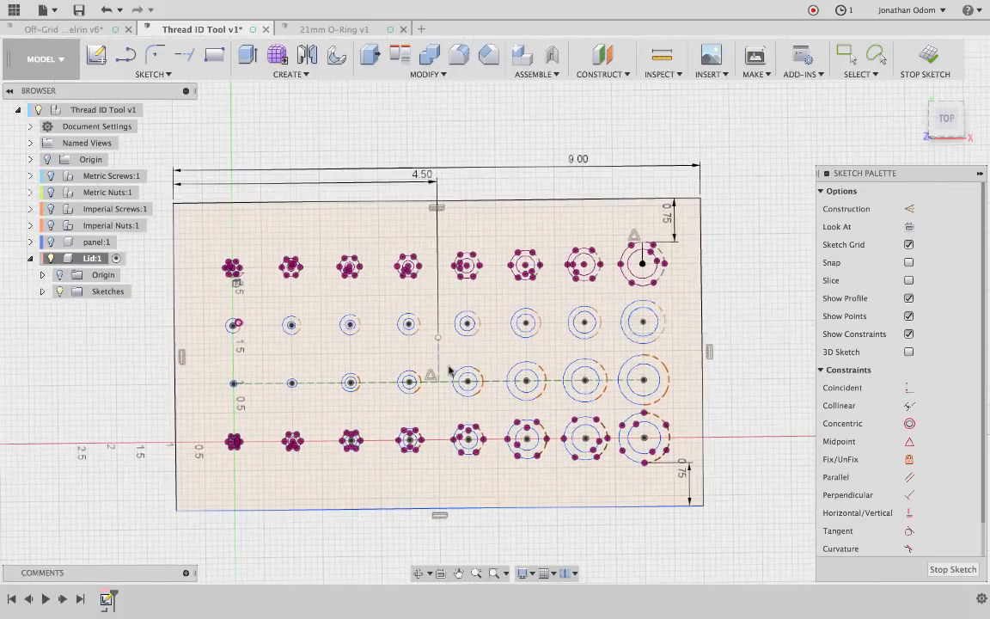
pyautogui.press('Escape')
pyautogui.moveTo(769, 236); pyautogui.dragTo(753, 216, button='middle')
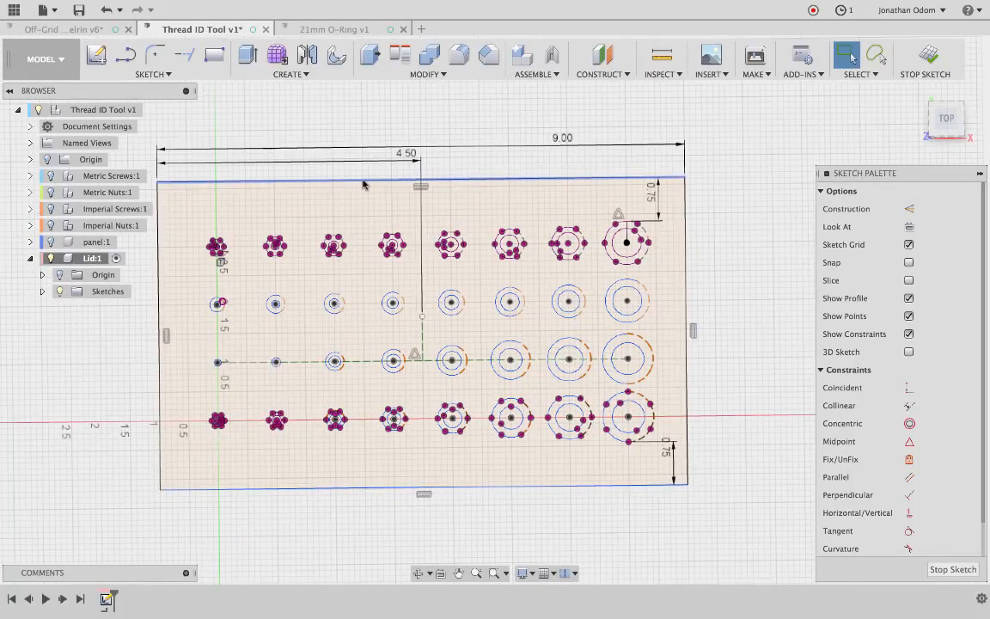
pyautogui.keyDown('shift'); pyautogui.moveTo(617, 140); pyautogui.dragTo(619, 142, button='middle'); pyautogui.keyUp('shift')
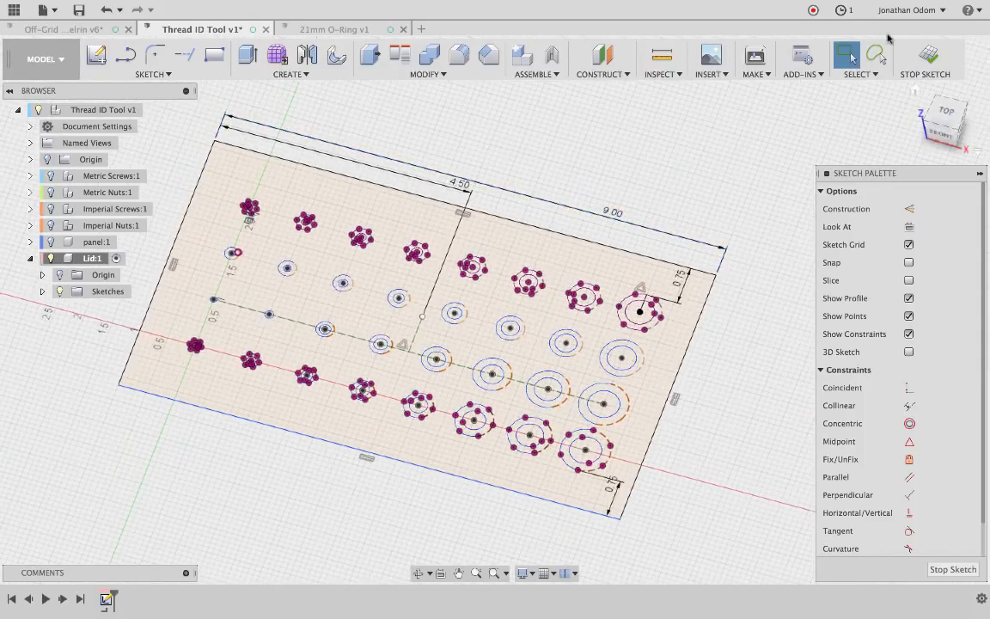
pyautogui.click(927, 54)
pyautogui.keyDown('shift'); pyautogui.moveTo(809, 150); pyautogui.dragTo(809, 150, button='middle'); pyautogui.keyUp('shift')
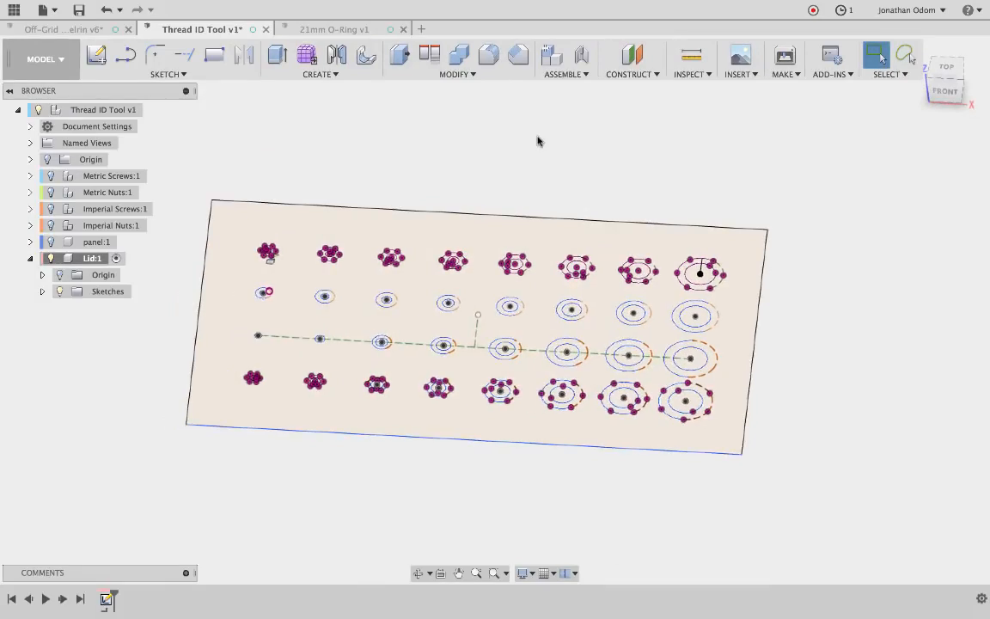
pyautogui.click(464, 75)
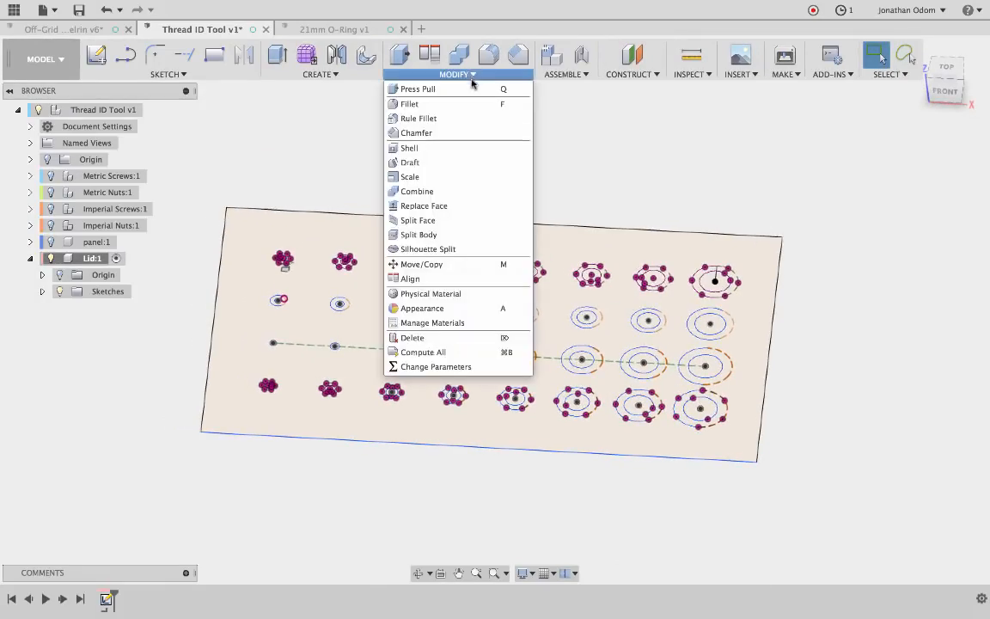
pyautogui.click(479, 367)
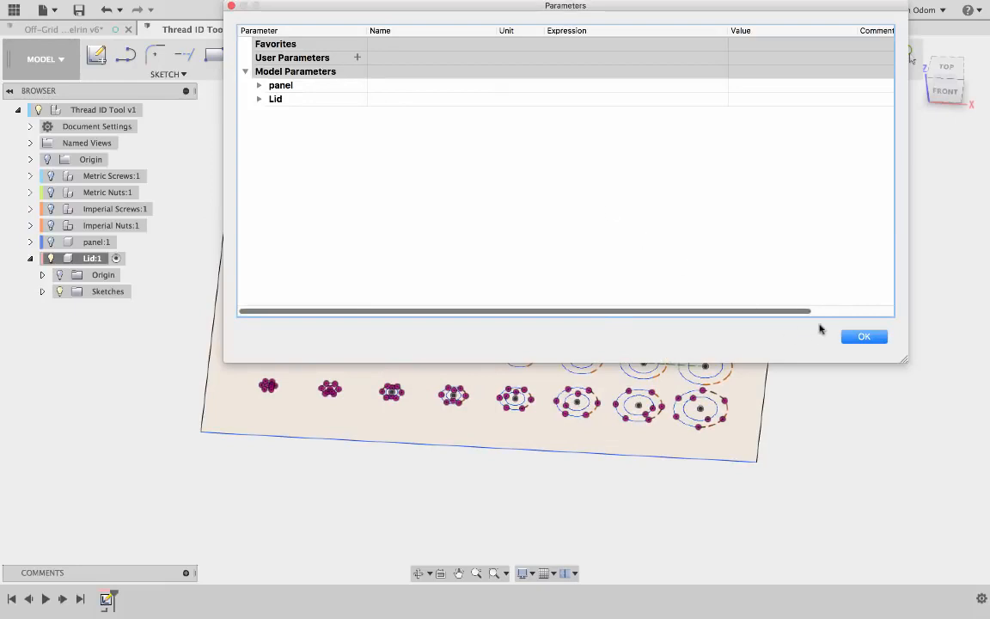
pyautogui.click(231, 6)
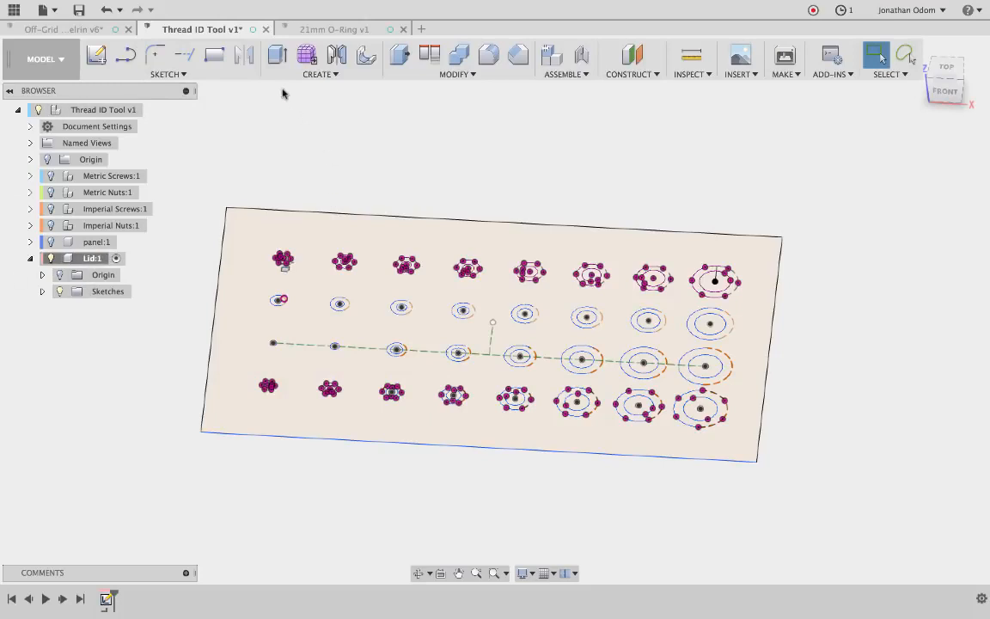
# Extrude the rectangular lid profile around the holes 1.5 mm as a new body.
pyautogui.click(277, 55)
pyautogui.click(315, 272)
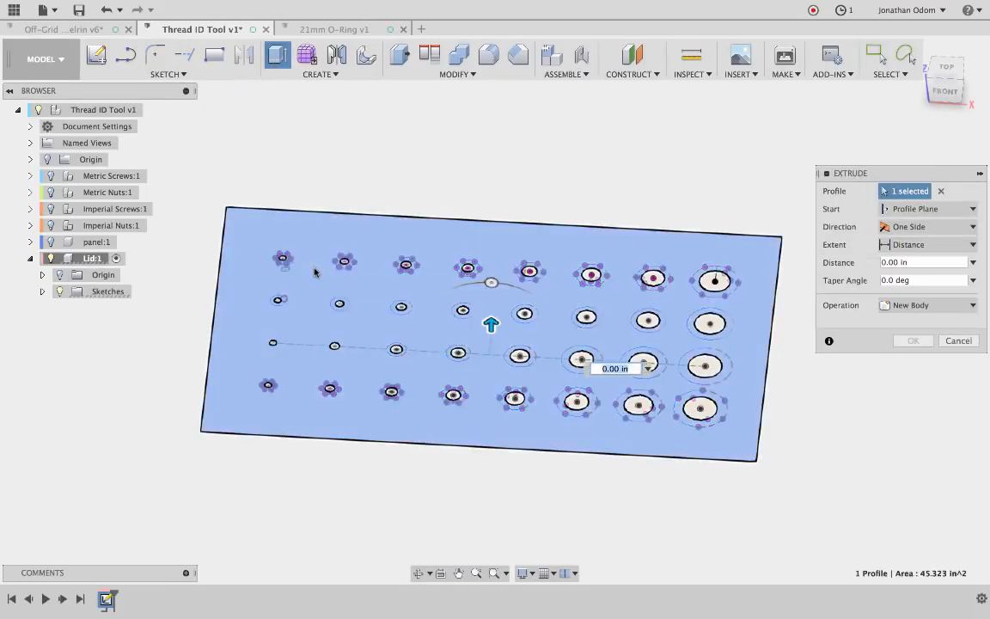
pyautogui.write('1.5mm')
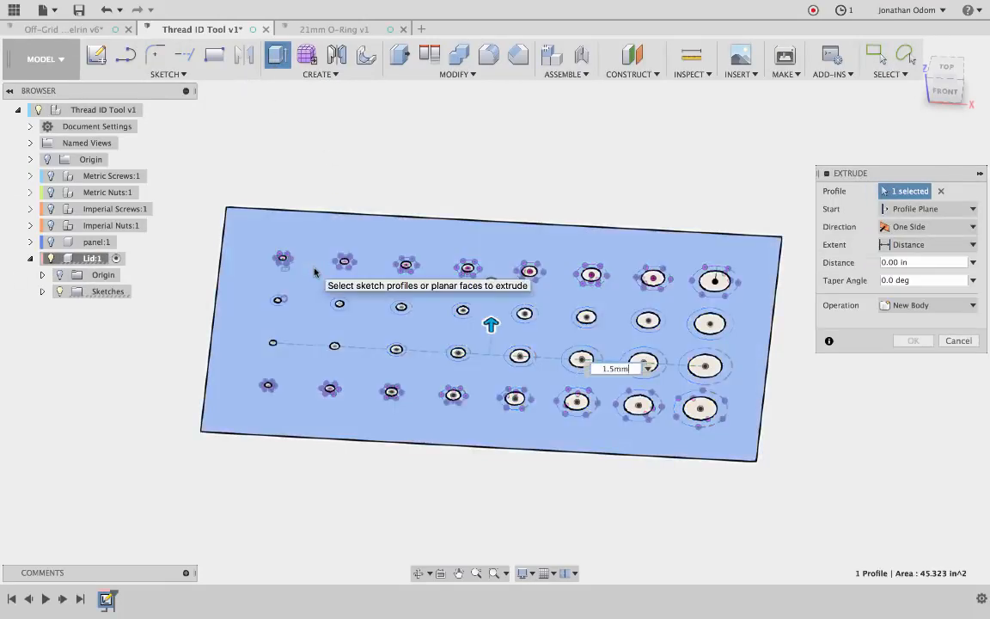
pyautogui.press('Return')
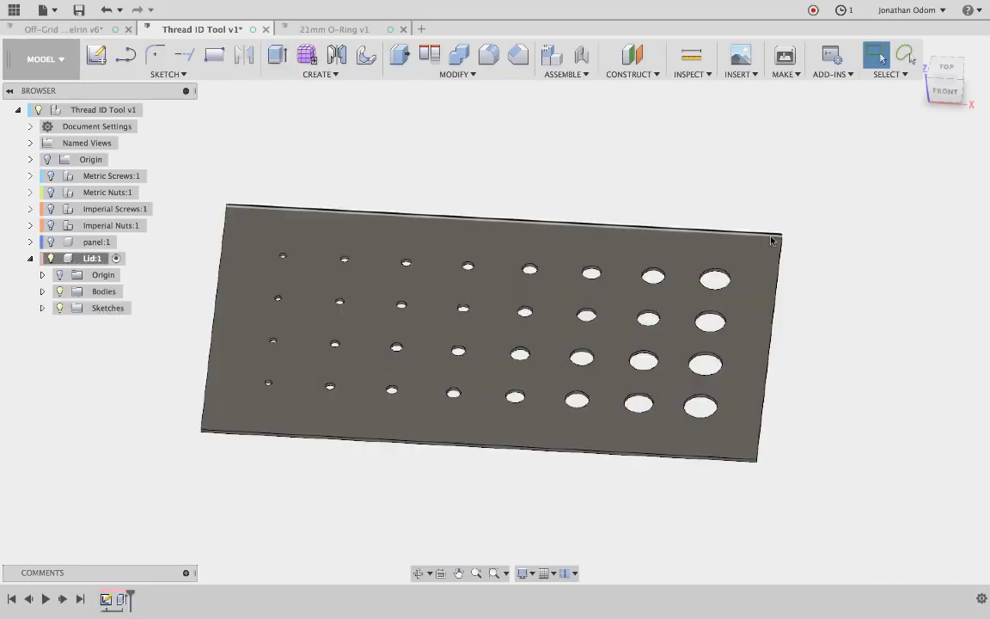
pyautogui.moveTo(773, 239); pyautogui.dragTo(845, 244, button='middle')
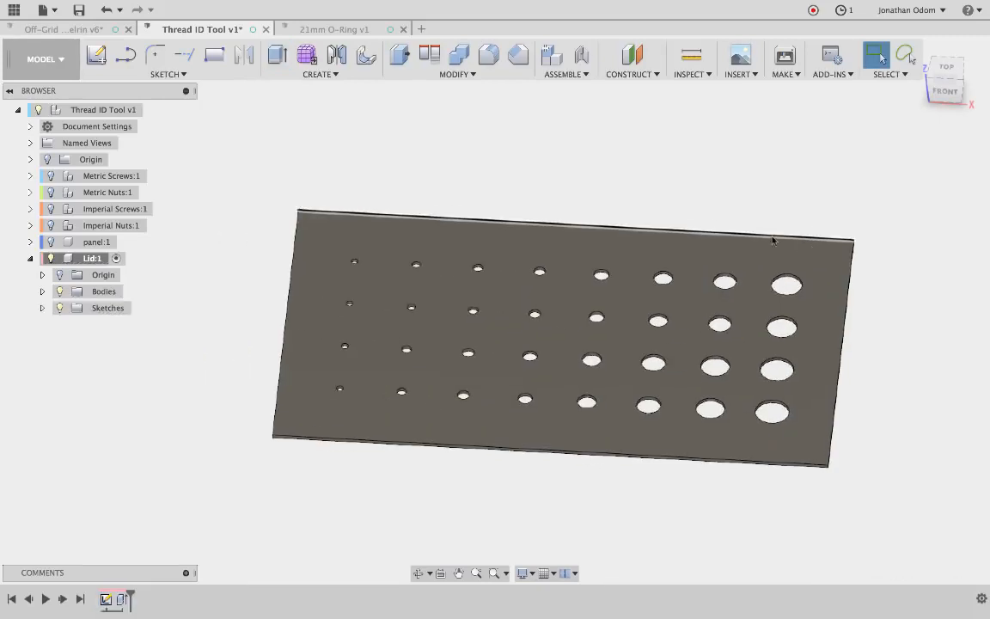
pyautogui.keyDown('shift'); pyautogui.moveTo(854, 177); pyautogui.dragTo(773, 163, button='middle'); pyautogui.keyUp('shift')
pyautogui.hscroll(5, 855, 177)
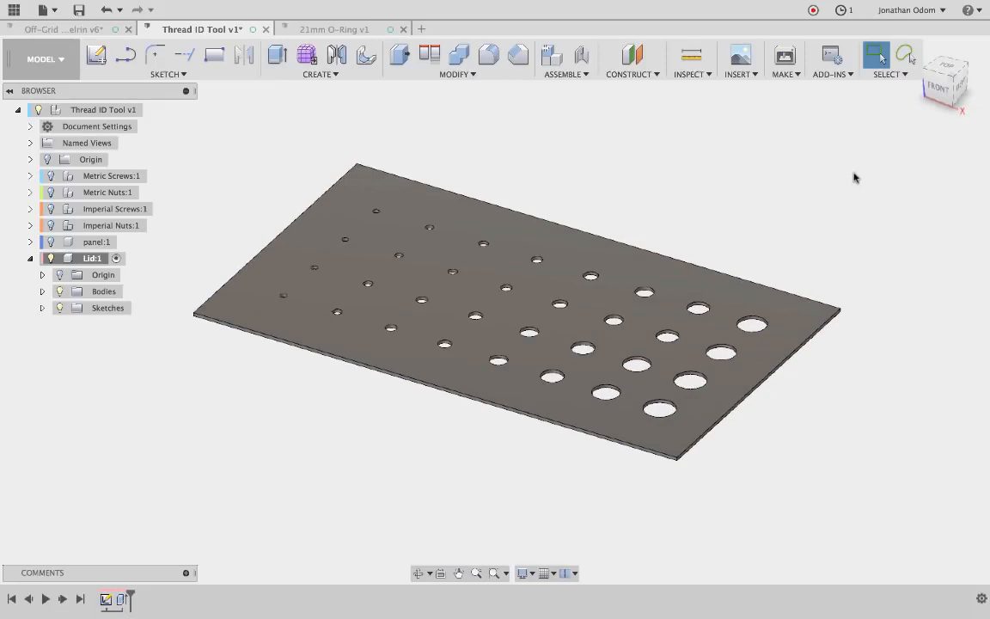
# Switch to Finder to examine the reference photo of the finished thread tool, and return to the Fusion 360 model.
pyautogui.hotkey('ctrl', 'Left')
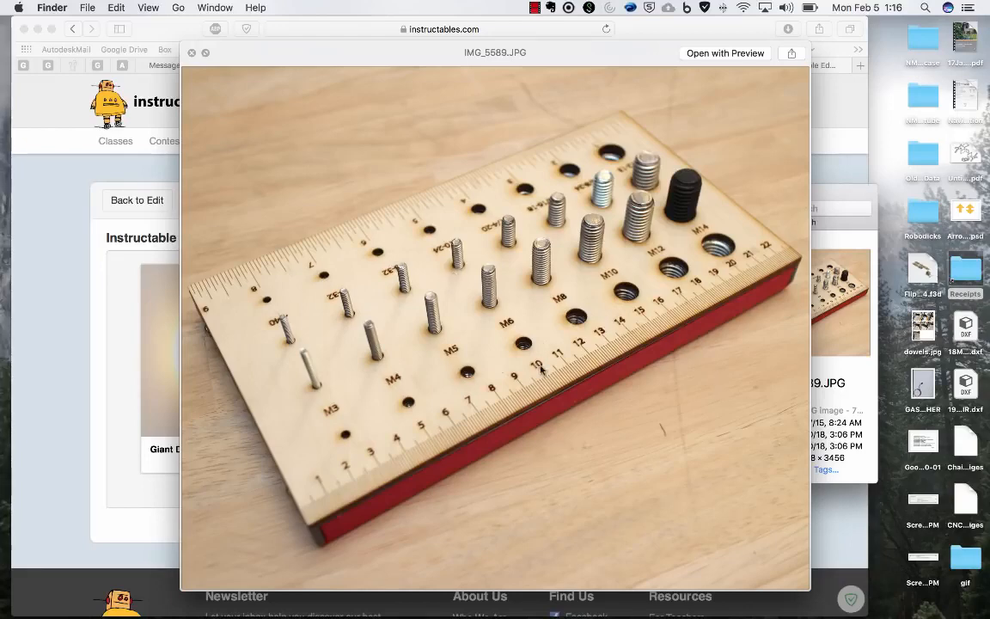
pyautogui.hotkey('ctrl', 'Right')
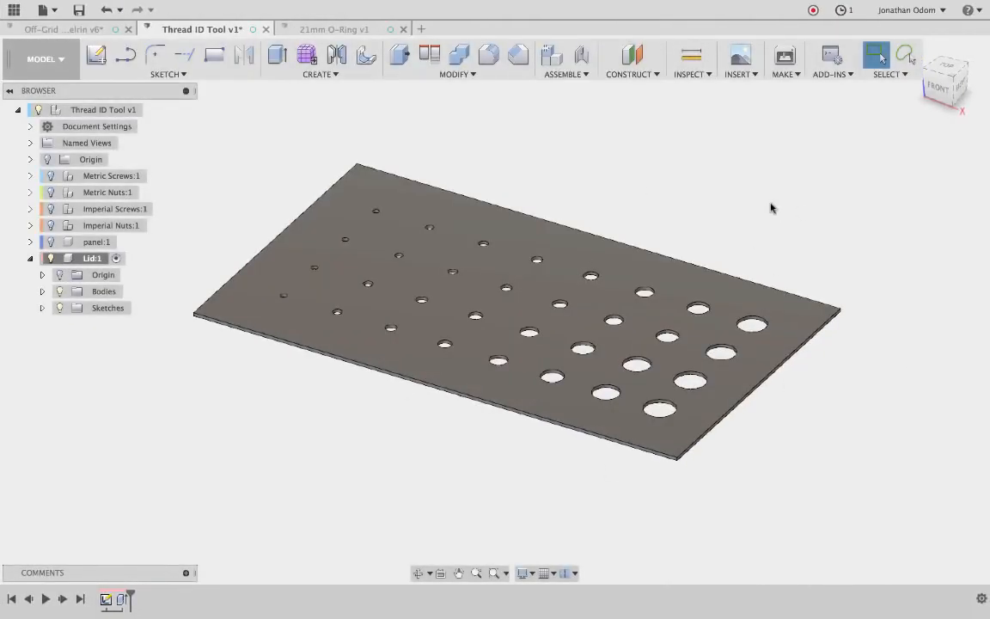
pyautogui.scroll(2, 772, 208)
pyautogui.hscroll(-3, 490, 197)
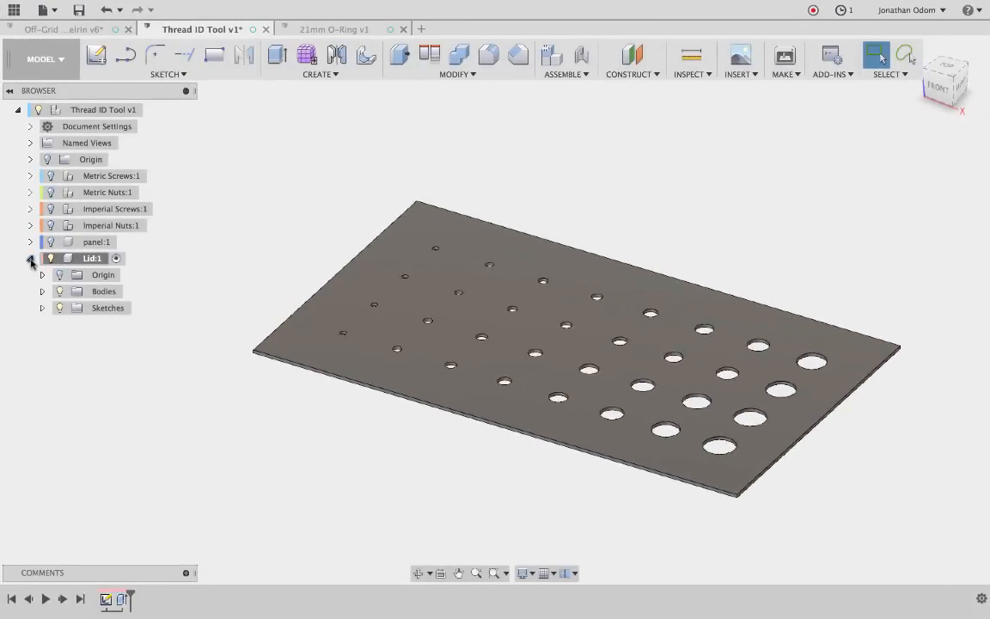
# Collapse the Lid component, activate the top-level Thread ID Tool component, and show the panel component.
pyautogui.click(30, 258)
pyautogui.click(102, 109)
pyautogui.rightClick(101, 109)
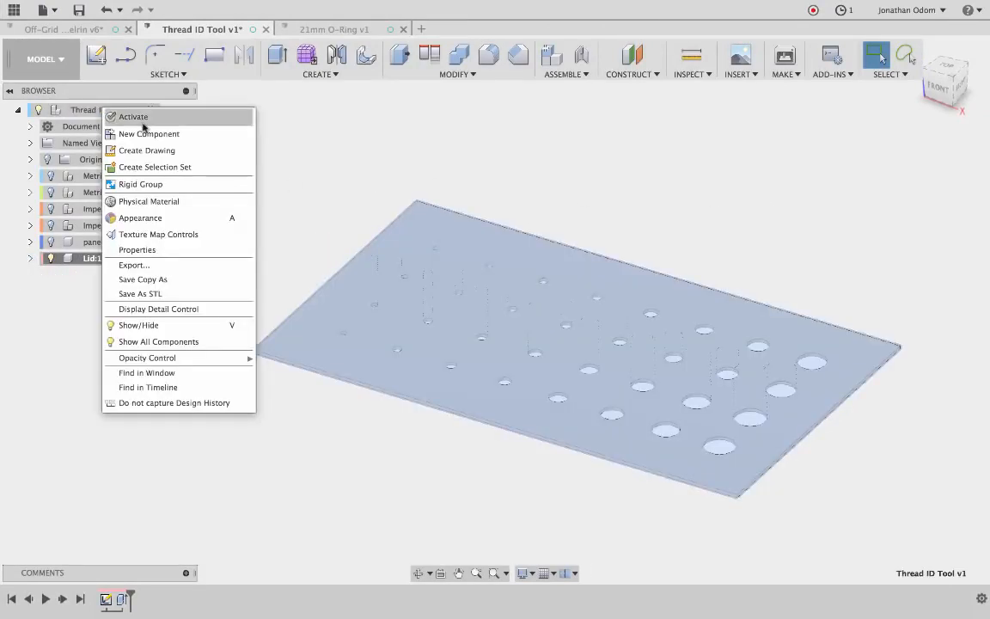
pyautogui.click(120, 115)
pyautogui.click(50, 242)
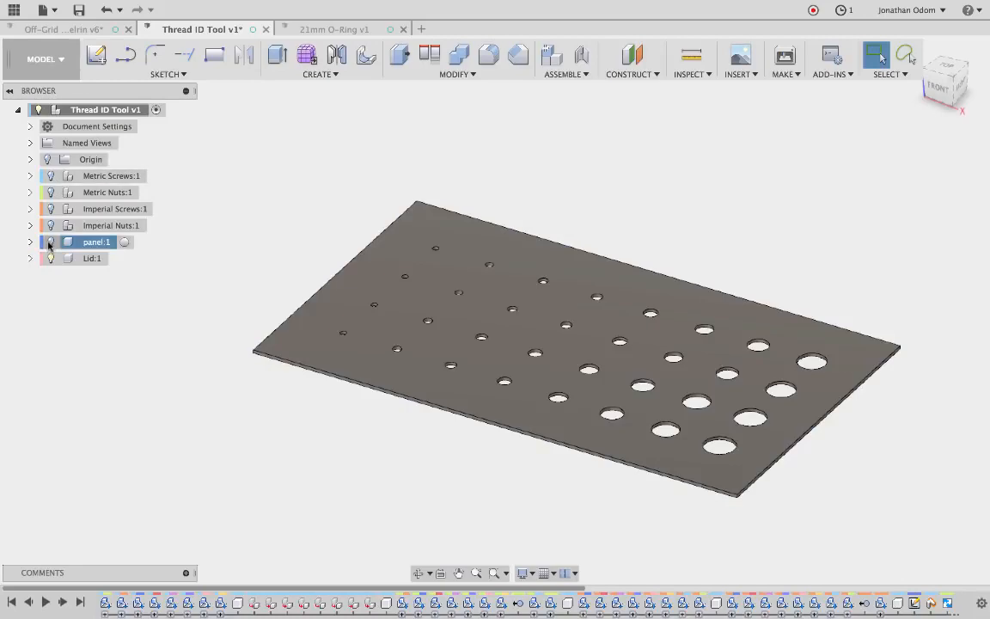
# Show the Metric Screws, Metric Nuts, Imperial Screws and Imperial Nuts components together with the panel and lid.
pyautogui.click(50, 226)
pyautogui.click(50, 193)
pyautogui.click(50, 209)
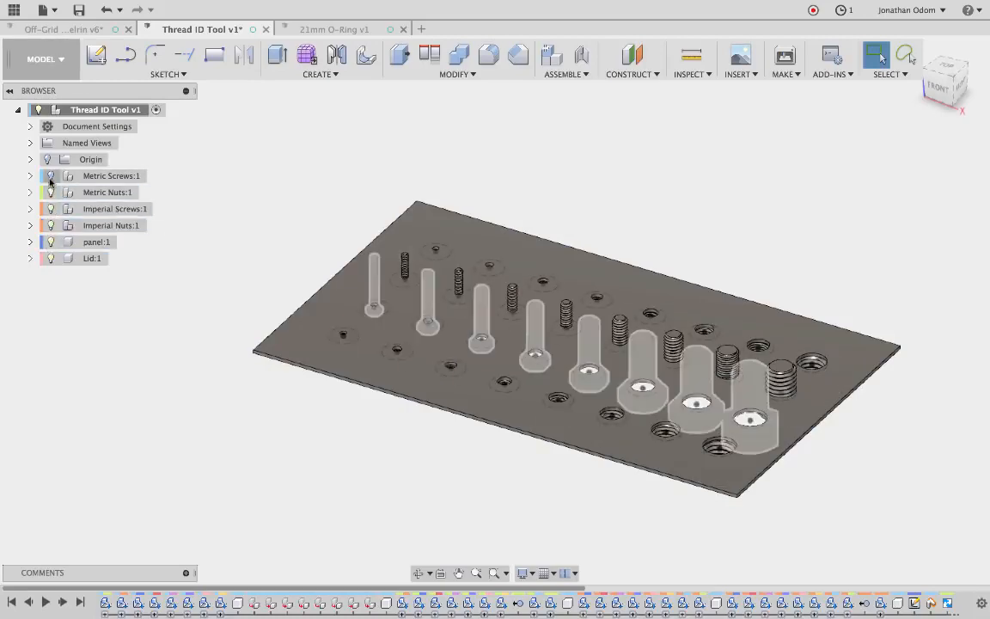
pyautogui.click(50, 177)
# Examine the whole thread tool assembly from above, the side and the front, checking how the screws and nuts sit in the plates.
pyautogui.hscroll(2, 674, 151)
pyautogui.scroll(3, 674, 152)
pyautogui.keyDown('shift'); pyautogui.hscroll(5, 674, 152); pyautogui.keyUp('shift')
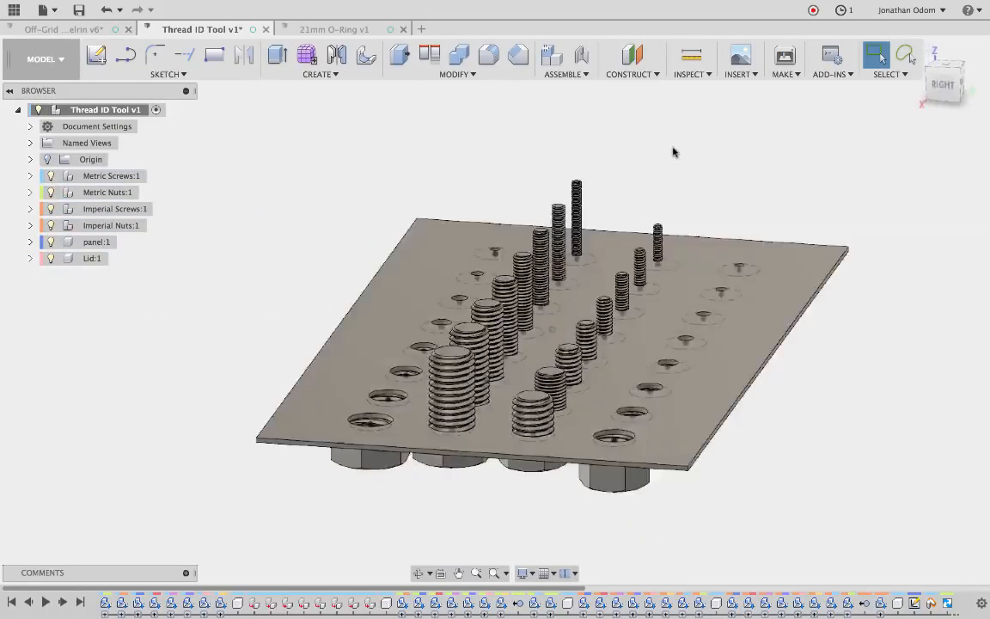
pyautogui.keyDown('shift'); pyautogui.scroll(-5, 674, 152); pyautogui.keyUp('shift')
pyautogui.keyDown('shift'); pyautogui.scroll(5, 674, 152); pyautogui.keyUp('shift')
pyautogui.keyDown('shift'); pyautogui.hscroll(-3, 673, 152); pyautogui.keyUp('shift')
pyautogui.scroll(3, 673, 152)
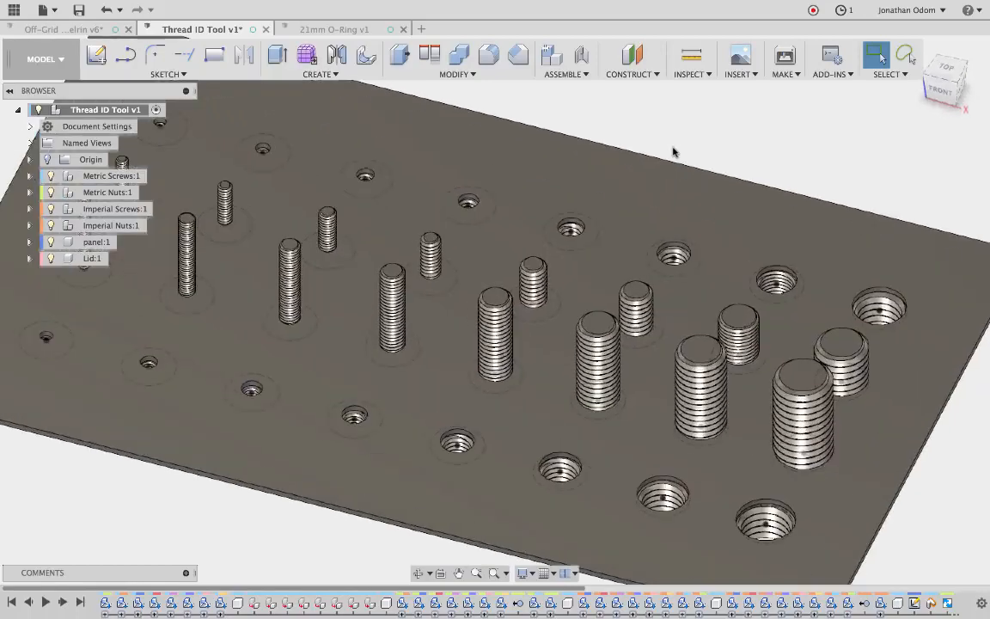
pyautogui.keyDown('shift'); pyautogui.hscroll(4, 674, 152); pyautogui.keyUp('shift')
pyautogui.keyDown('shift'); pyautogui.hscroll(-6, 674, 152); pyautogui.keyUp('shift')
pyautogui.scroll(-3, 673, 151)
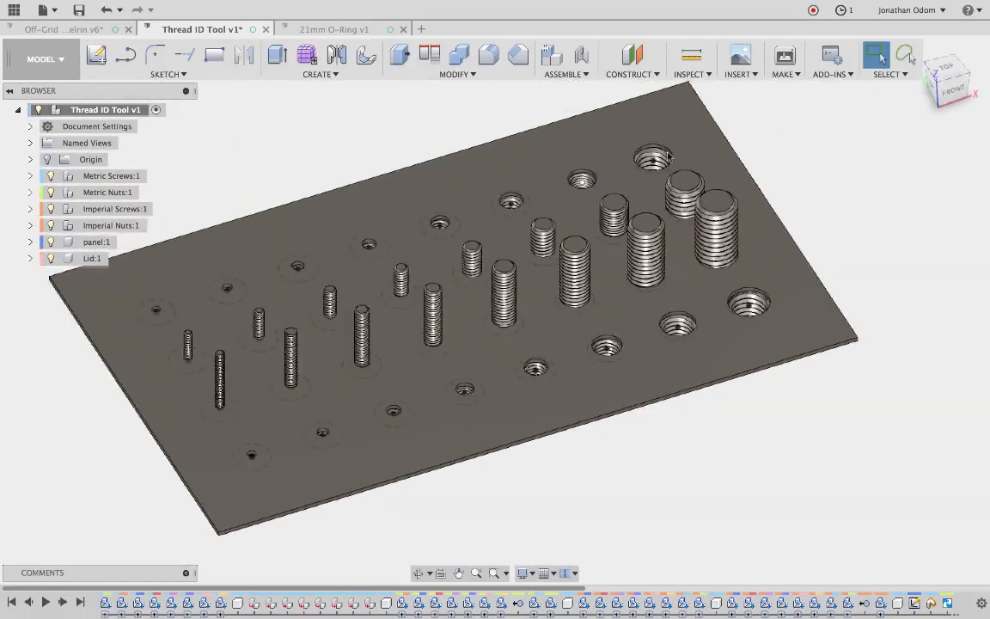
pyautogui.hscroll(-2, 663, 155)
pyautogui.keyDown('shift'); pyautogui.scroll(-5, 664, 155); pyautogui.keyUp('shift')
pyautogui.keyDown('shift'); pyautogui.hscroll(-3, 663, 156); pyautogui.keyUp('shift')
pyautogui.keyDown('shift'); pyautogui.scroll(2, 663, 155); pyautogui.keyUp('shift')
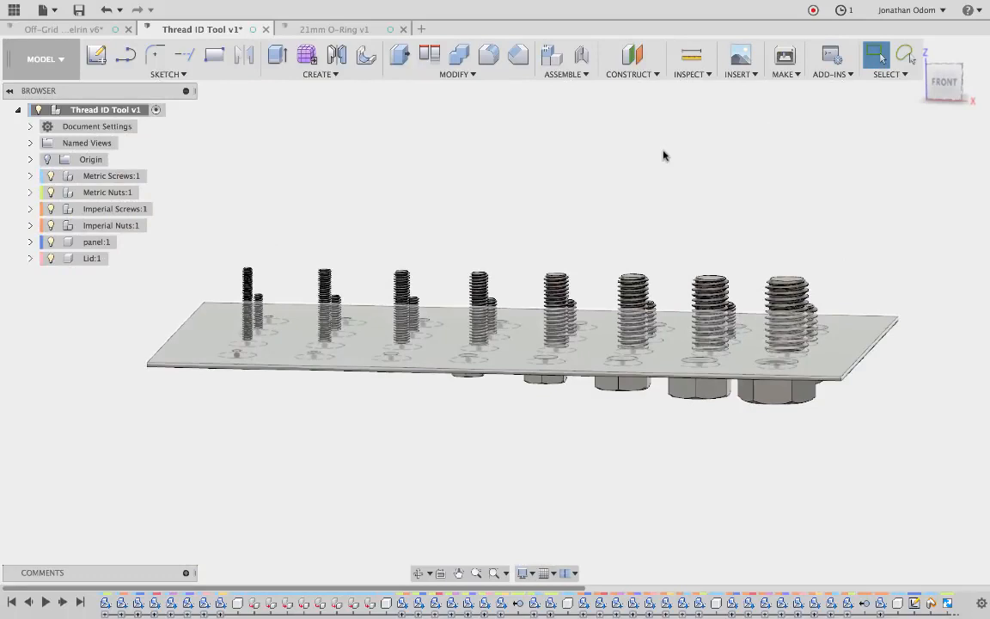
# Highlight the Lid component in the assembly to examine its position relative to the panel and fasteners.
pyautogui.click(97, 258)
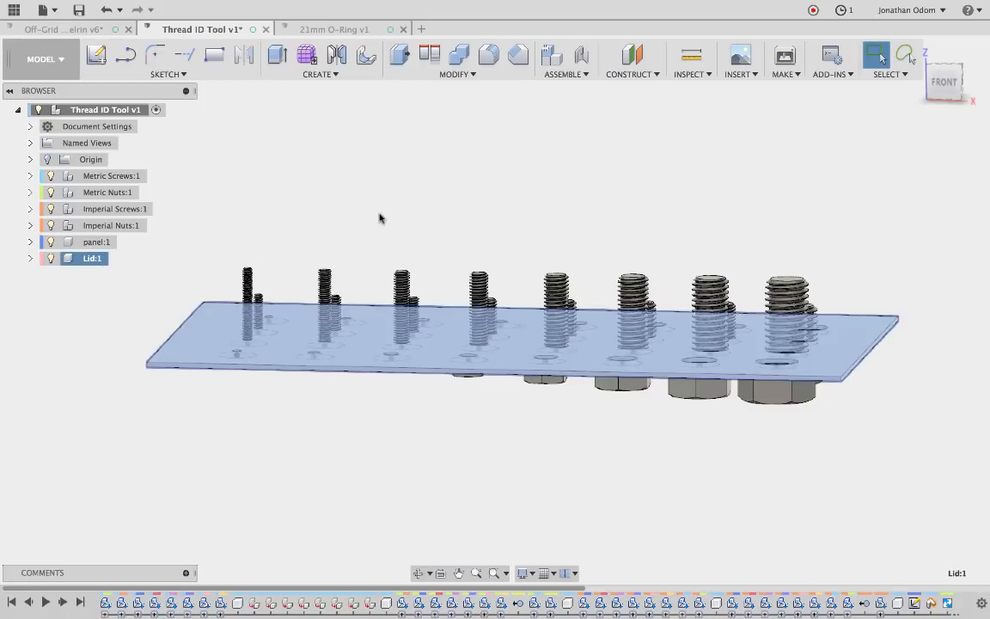
pyautogui.keyDown('shift'); pyautogui.scroll(3, 379, 218); pyautogui.keyUp('shift')
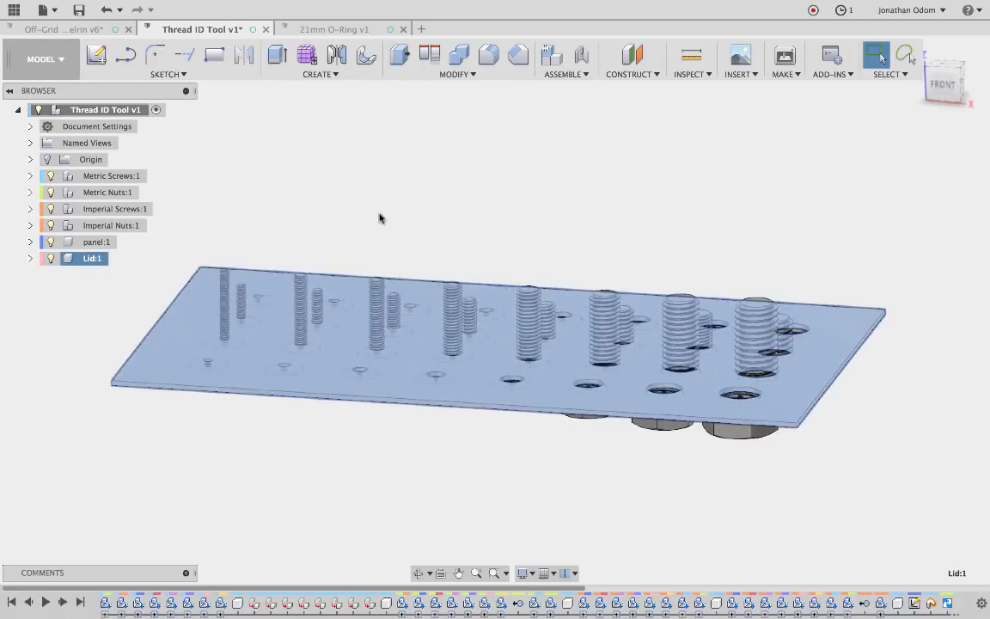
pyautogui.click(278, 212)
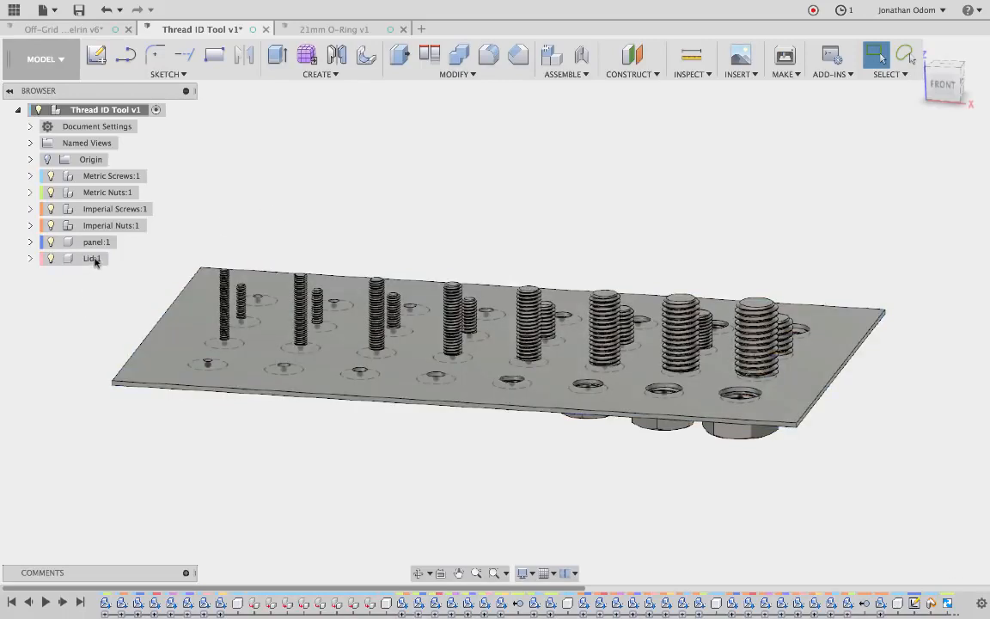
pyautogui.click(93, 259)
pyautogui.click(203, 239)
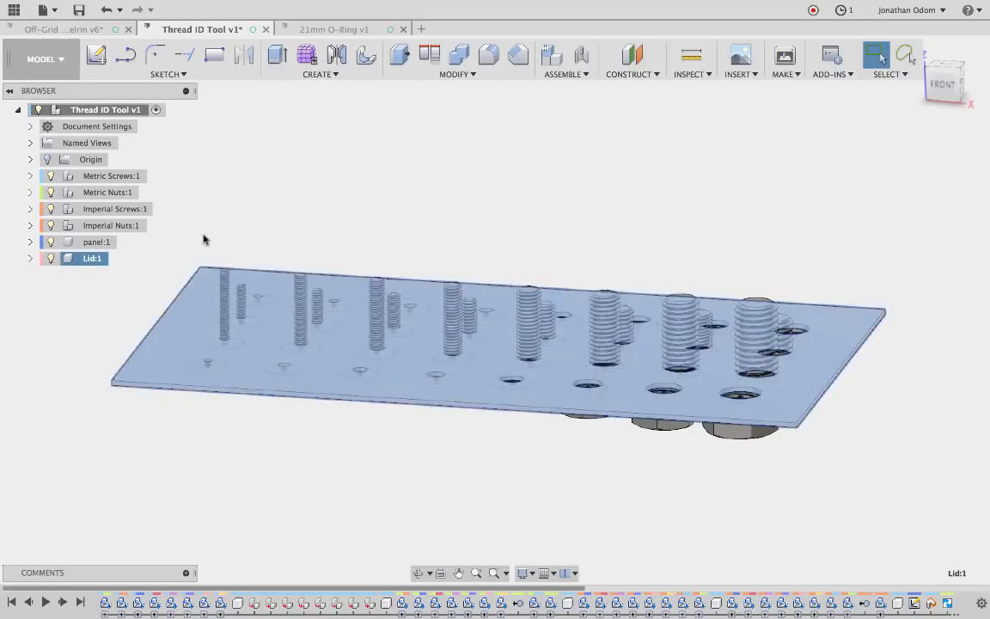
# Activate the Lid component and start a sketch on its thin front face in the front view.
pyautogui.rightClick(89, 259)
pyautogui.click(155, 14)
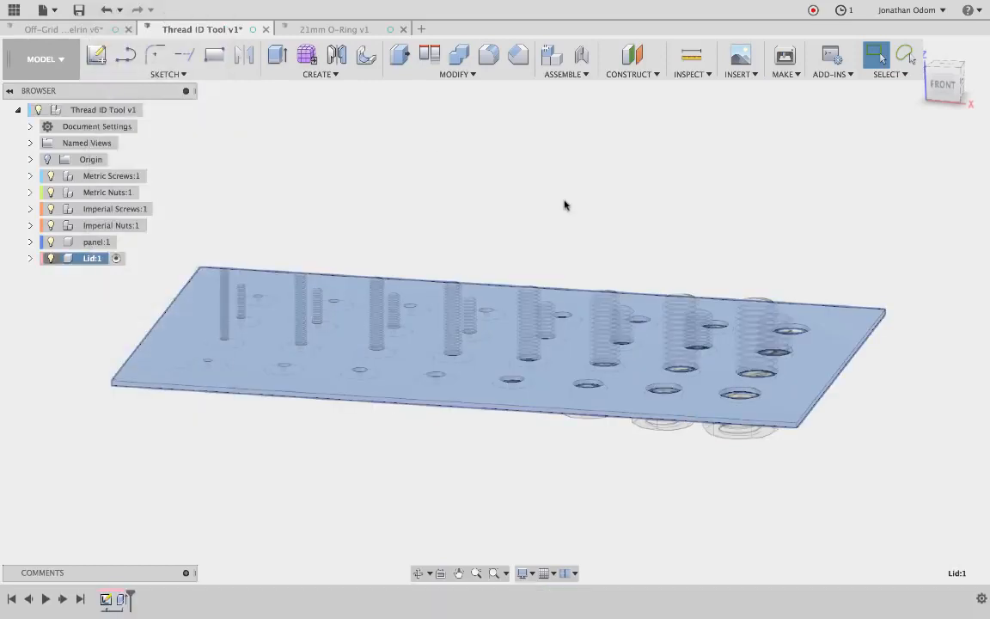
pyautogui.click(945, 85)
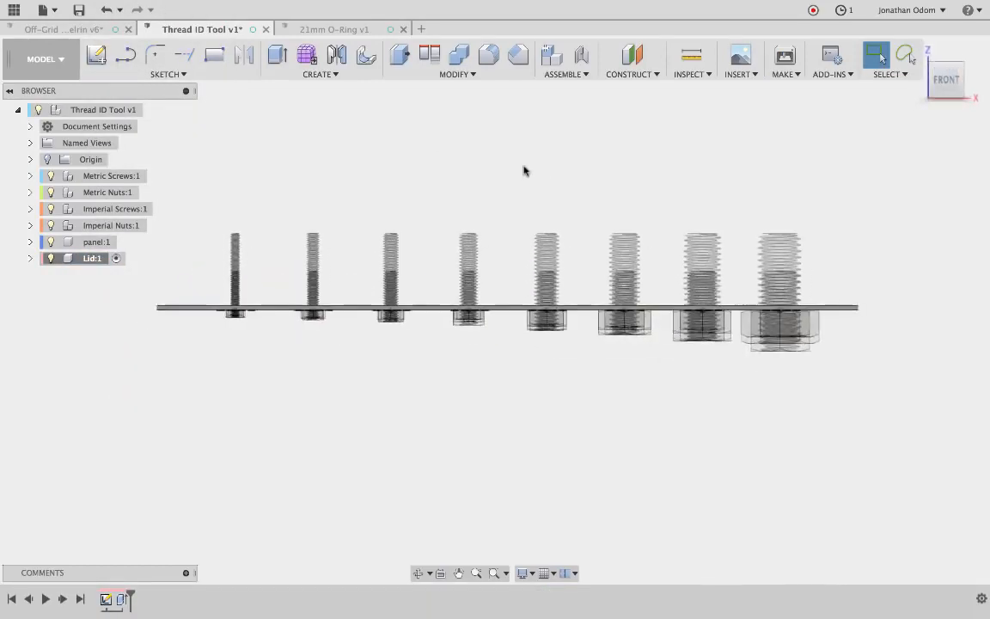
pyautogui.click(95, 60)
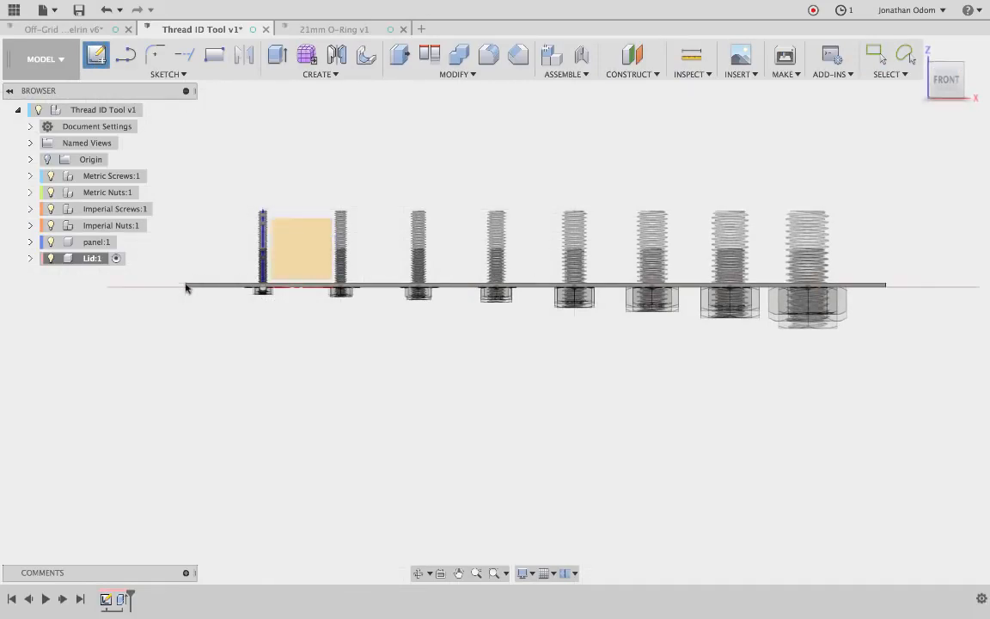
pyautogui.click(185, 288)
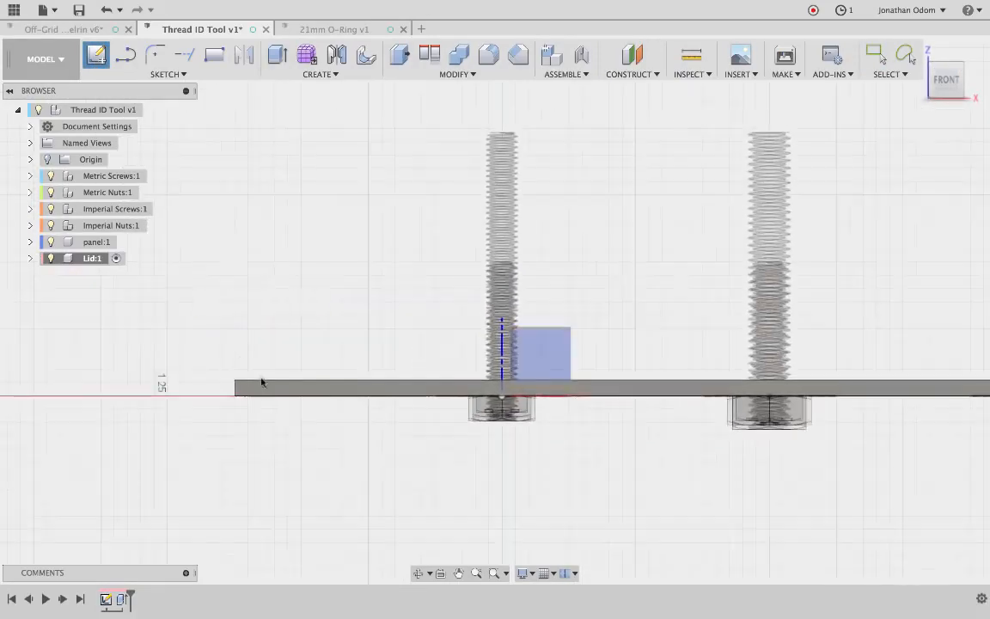
pyautogui.click(264, 389)
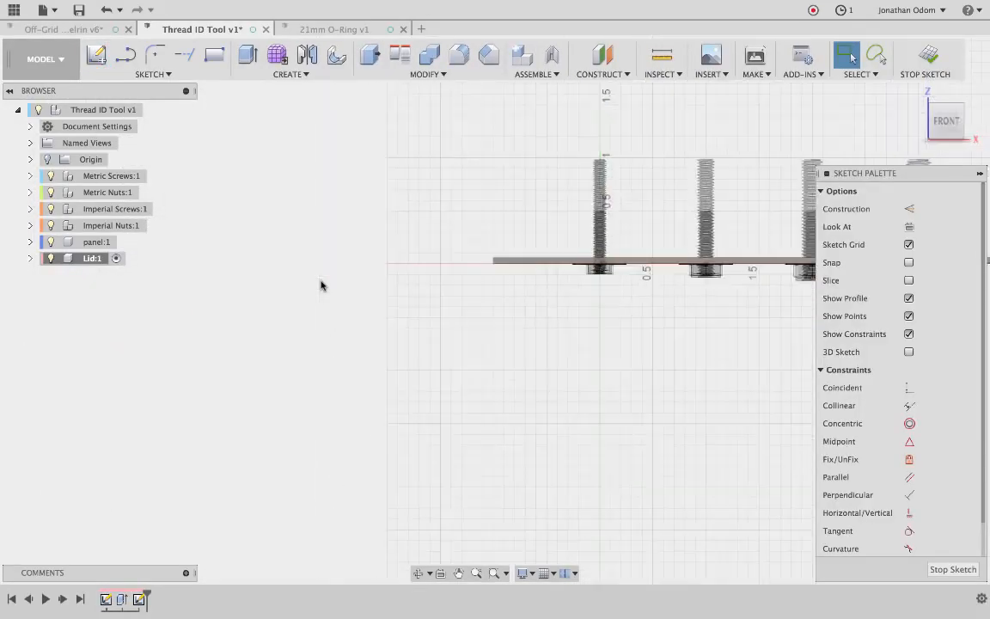
# Sketch a closed rectangular leg about 0.73 in tall and 0.19 in wide hanging below the lid's left end.
pyautogui.press('l')
pyautogui.click(352, 275)
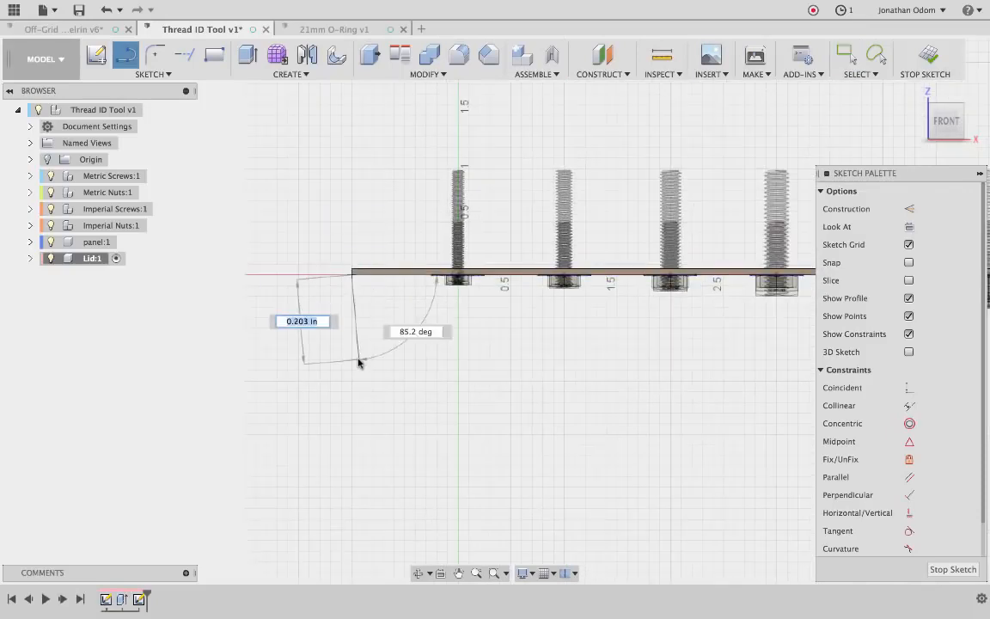
pyautogui.click(352, 350)
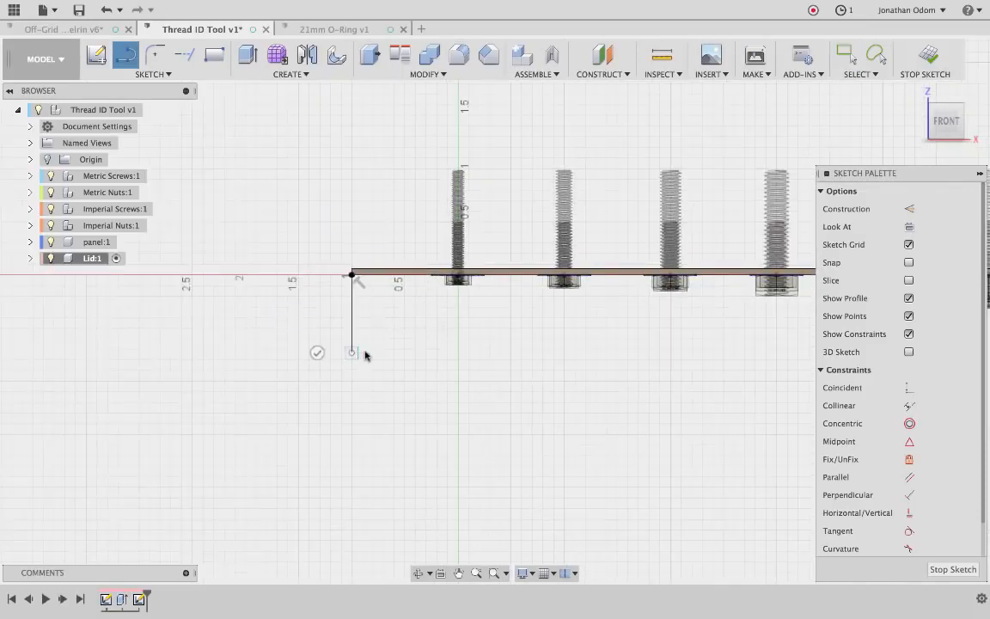
pyautogui.click(371, 277)
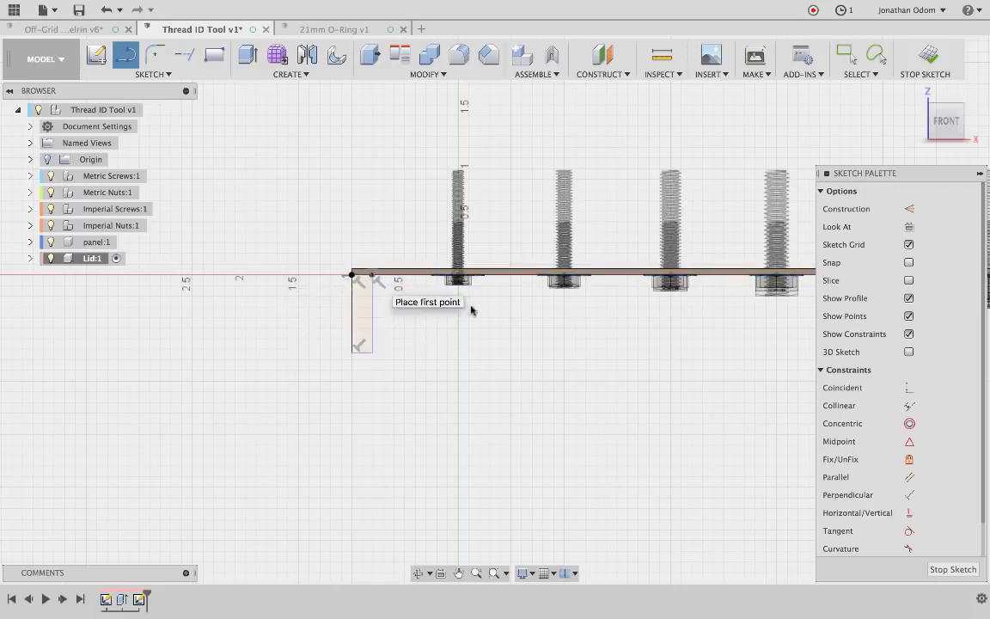
# Sketch a matching rectangular leg about 0.18 in wide hanging from the lid's lower right corner.
pyautogui.hscroll(10, 530, 330)
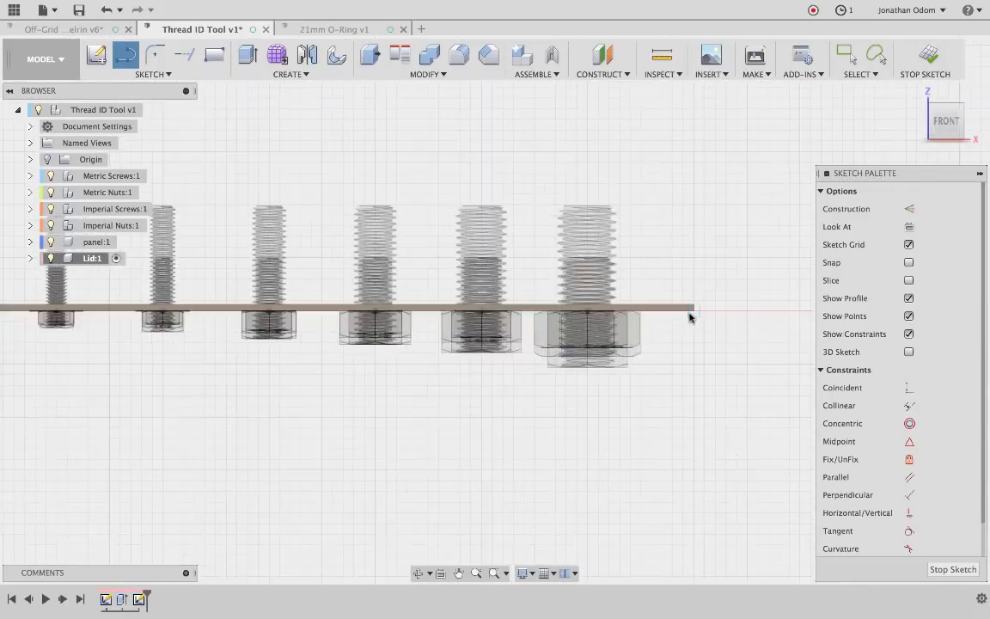
pyautogui.click(692, 307)
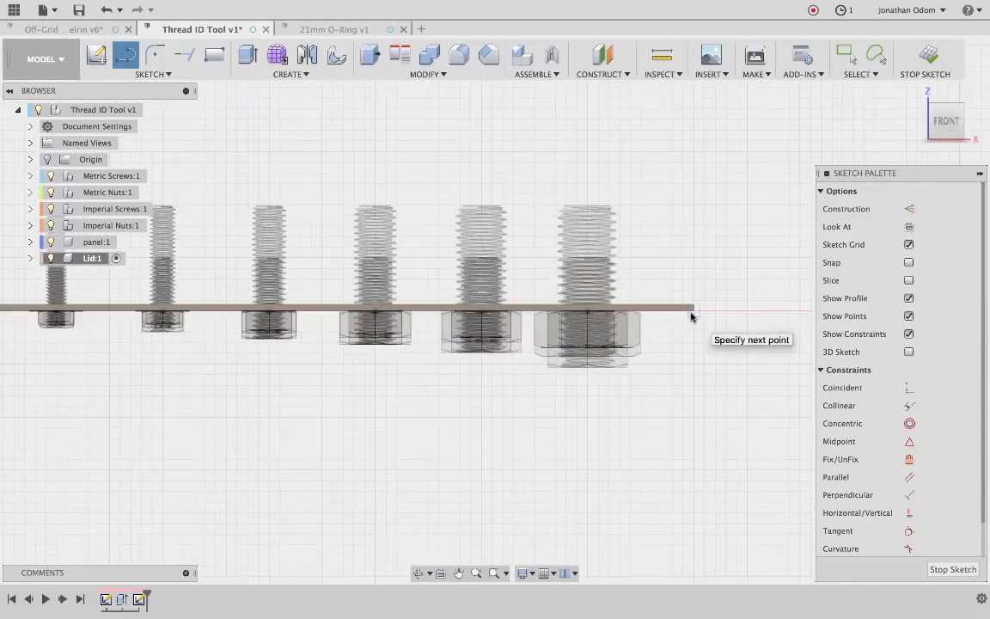
pyautogui.click(695, 396)
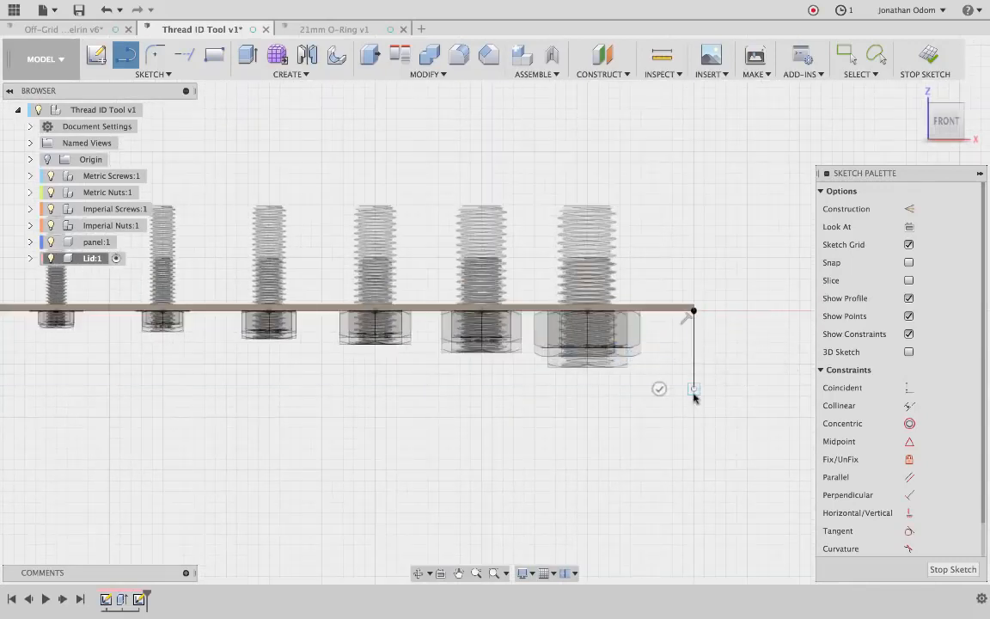
pyautogui.click(675, 311)
pyautogui.press('Escape')
# Dimension the left leg's width to 3 mm.
pyautogui.scroll(-5, 741, 290)
pyautogui.hscroll(-3, 741, 290)
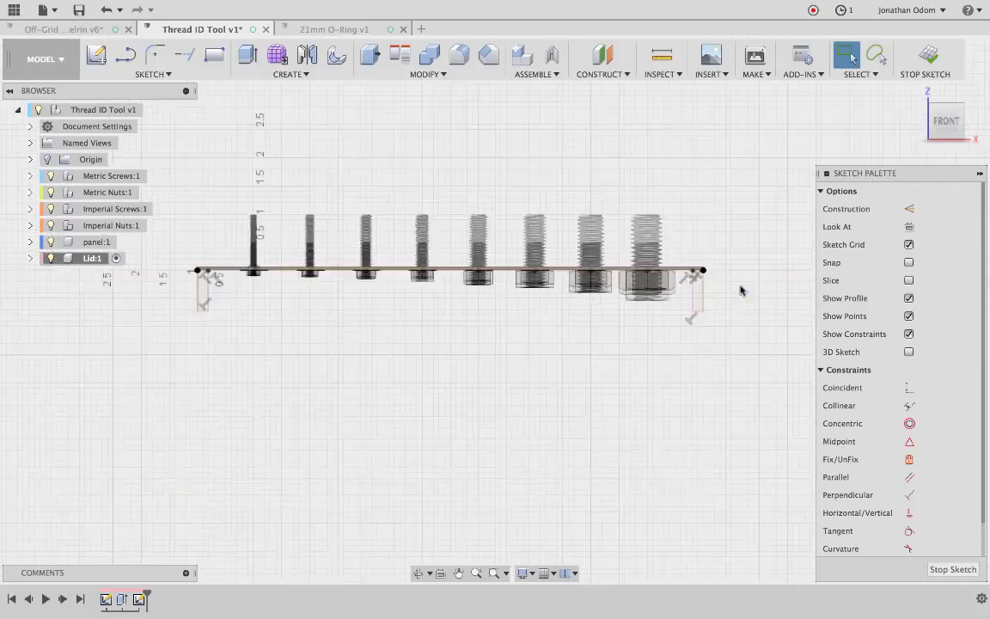
pyautogui.scroll(-3, 687, 311)
pyautogui.scroll(2, 522, 391)
pyautogui.press('d')
pyautogui.click(287, 316)
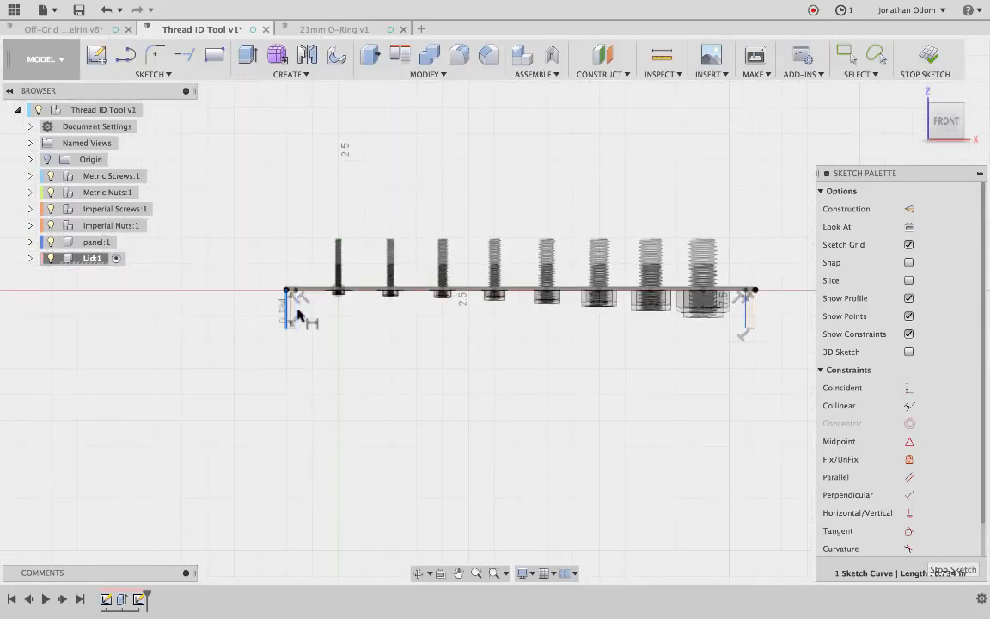
pyautogui.click(293, 373)
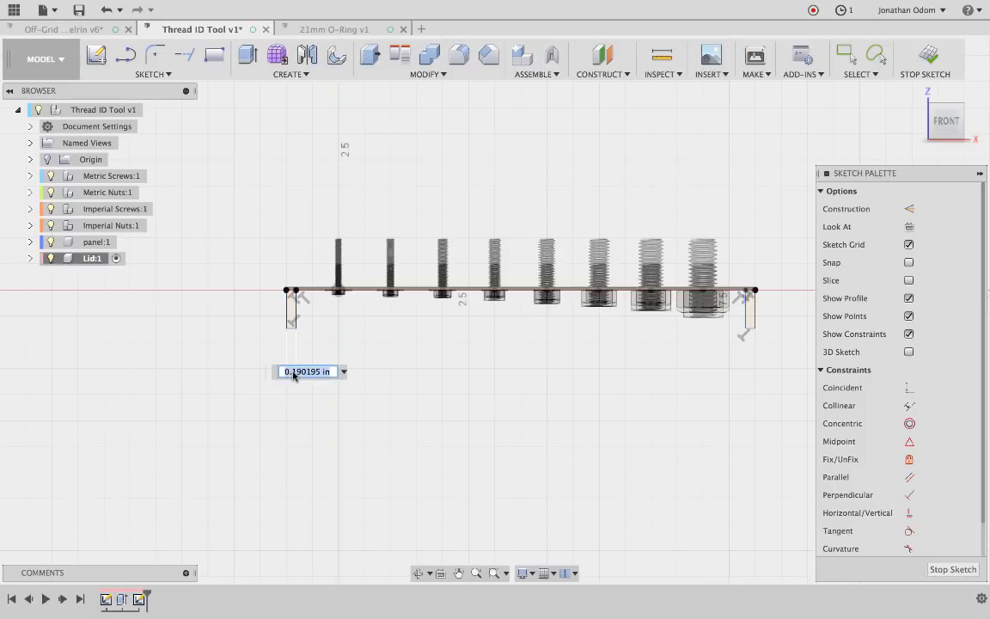
pyautogui.press('Return')
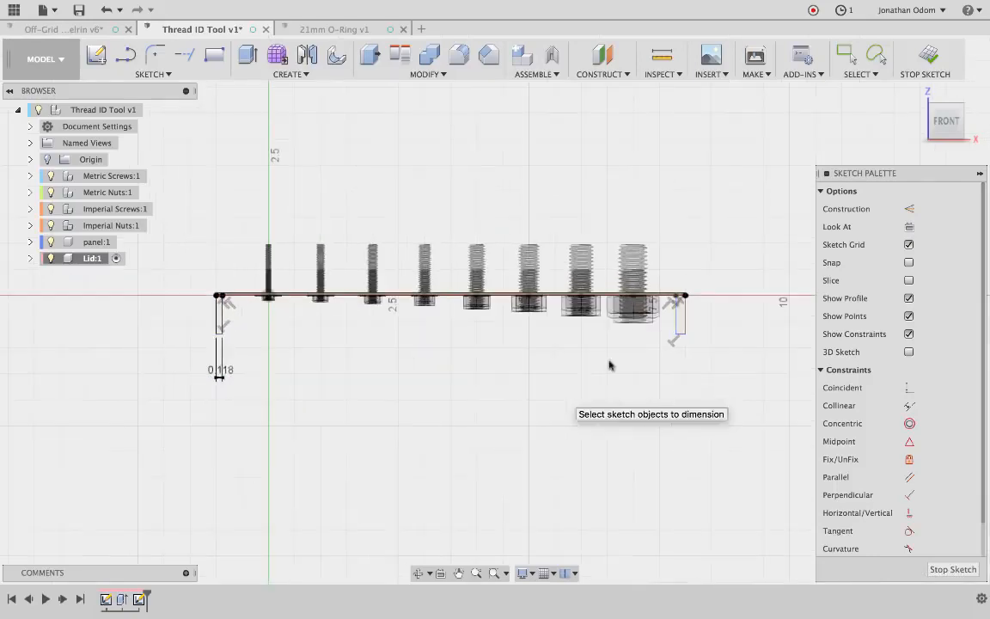
# Dimension the right leg's width to 3 mm.
pyautogui.click(680, 322)
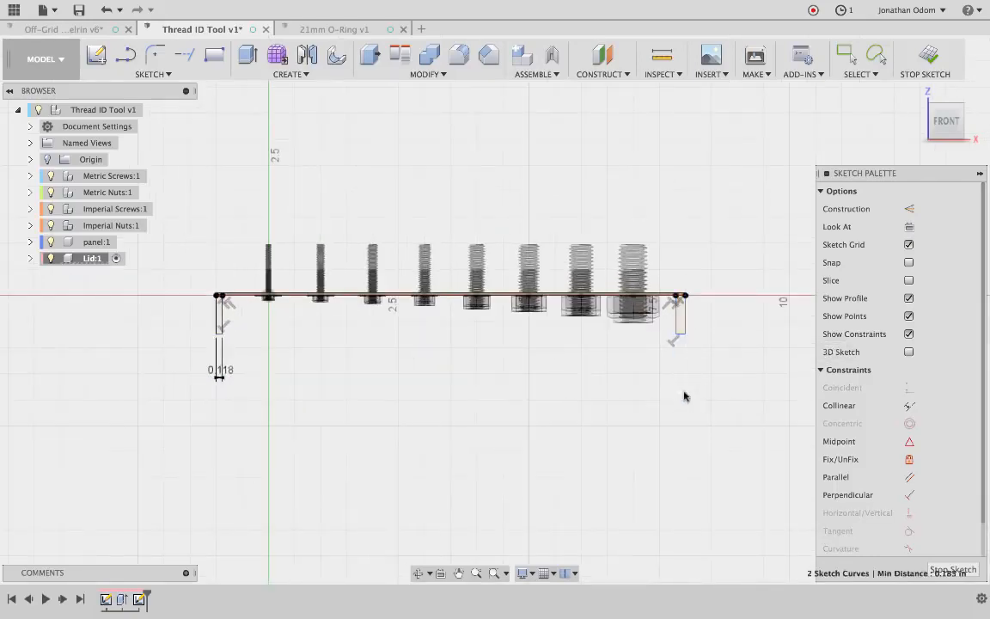
pyautogui.click(685, 393)
pyautogui.write('3mm')
pyautogui.press('Return')
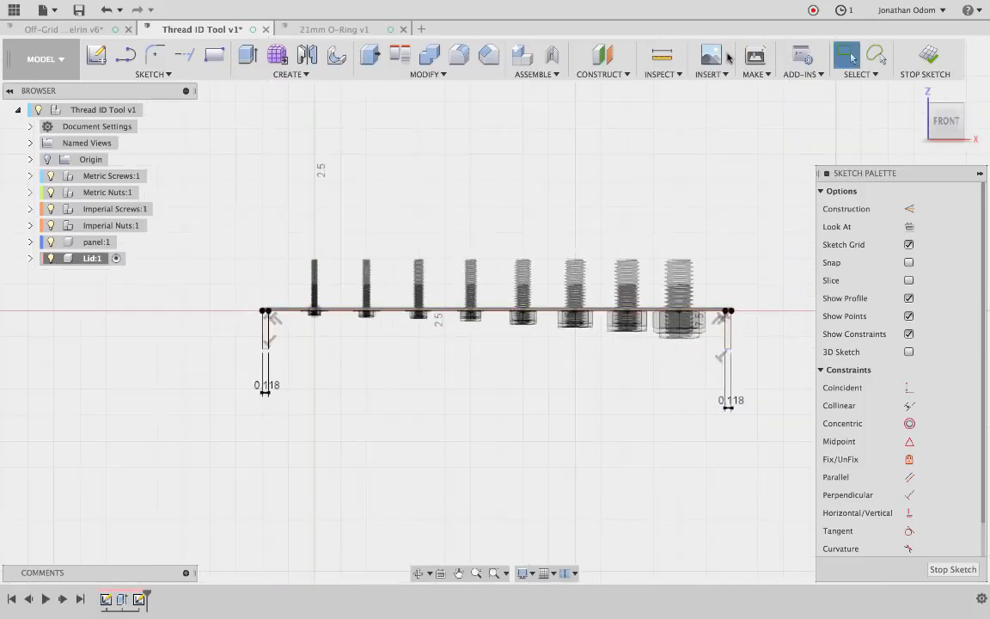
# Change the document's active units to Millimeter.
pyautogui.click(31, 126)
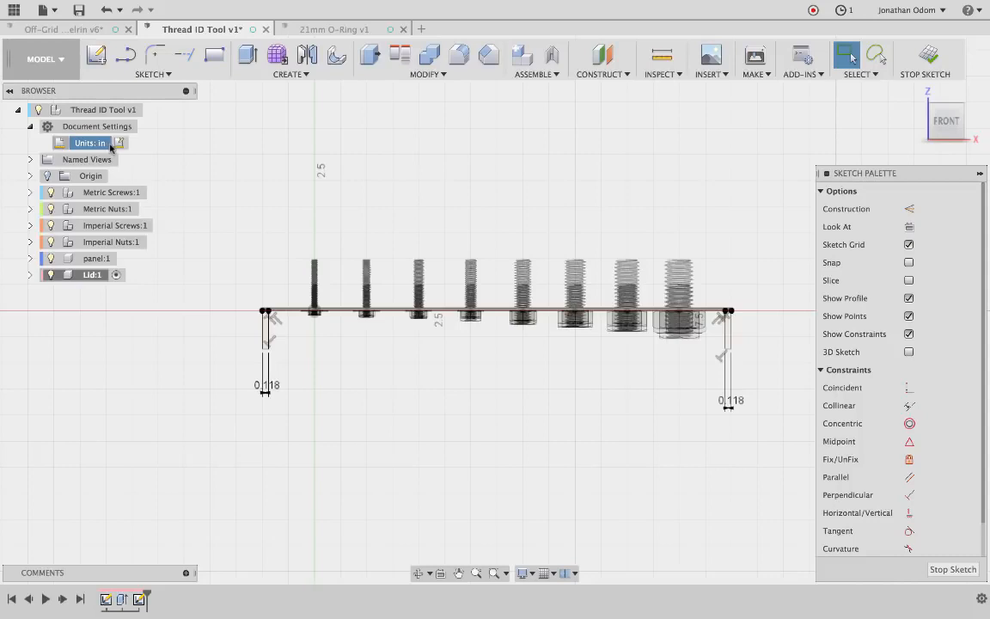
pyautogui.click(119, 144)
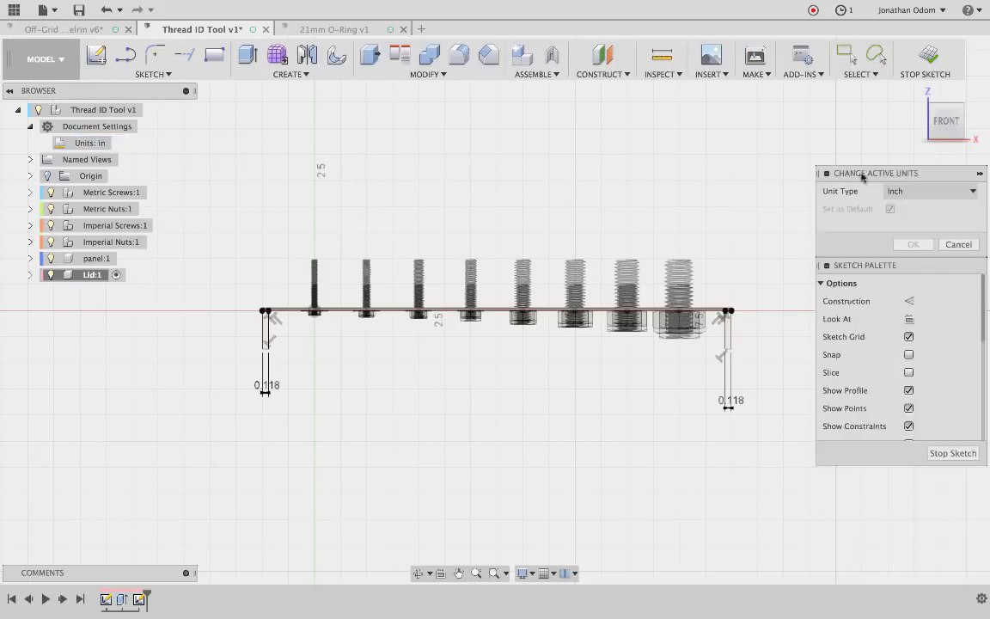
pyautogui.click(886, 185)
pyautogui.click(906, 208)
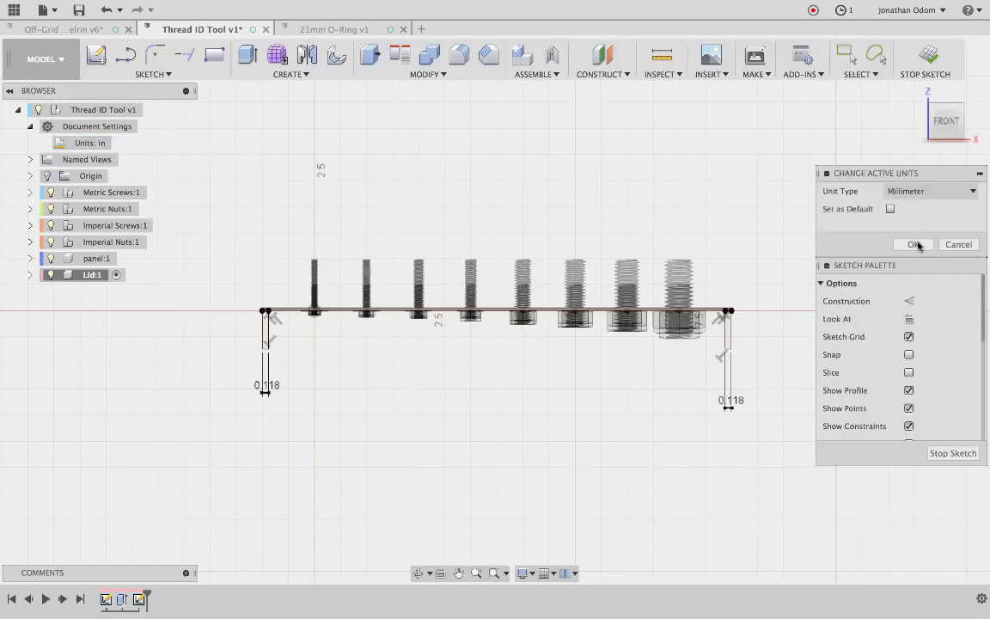
pyautogui.click(914, 244)
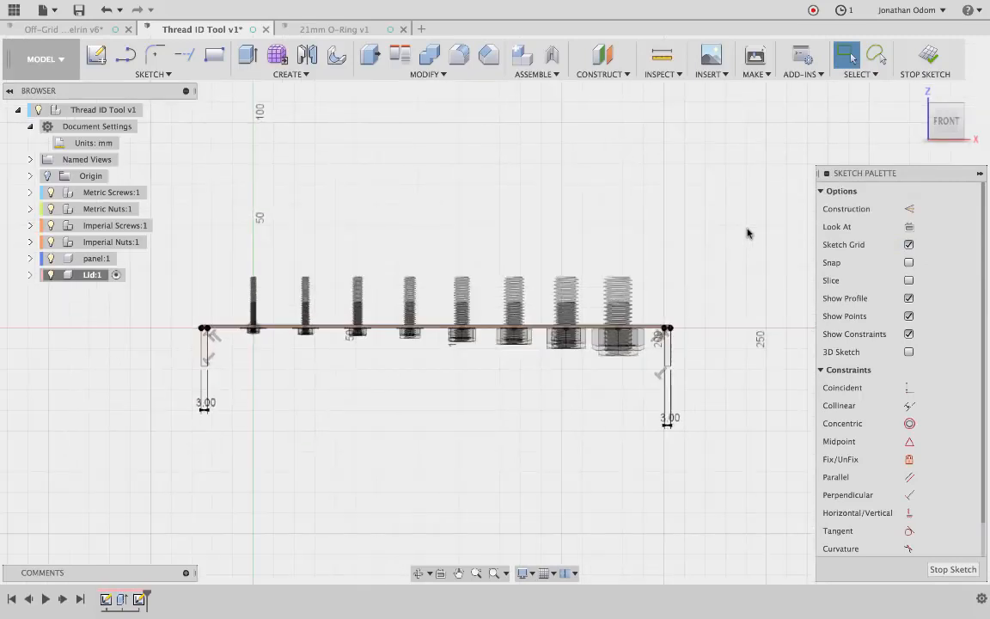
# Dimension the right leg's height to 18 mm, measured from the lid's underside to the leg's lower edge.
pyautogui.click(663, 326)
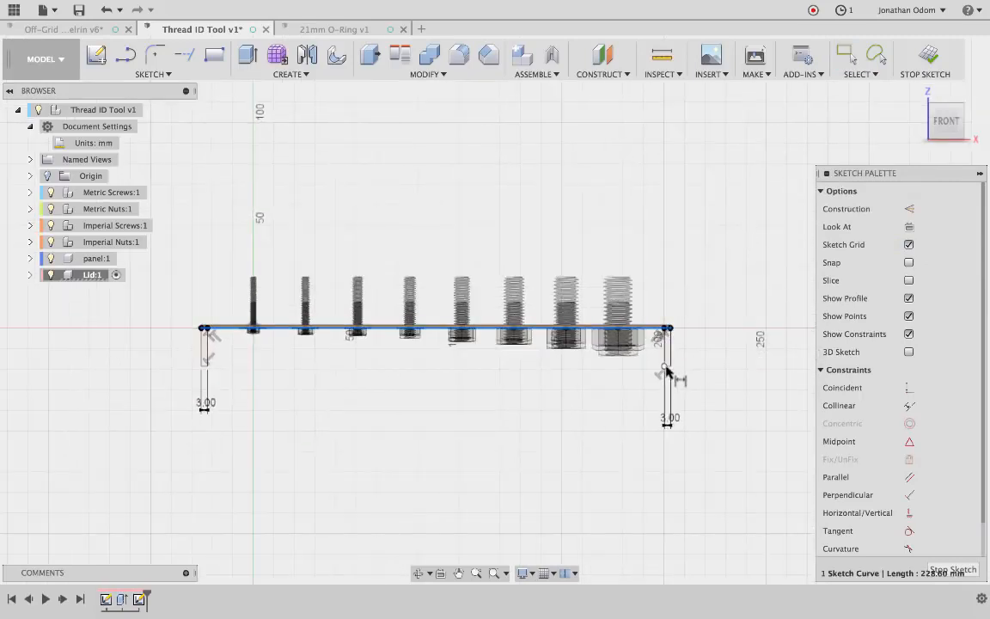
pyautogui.scroll(5, 657, 367)
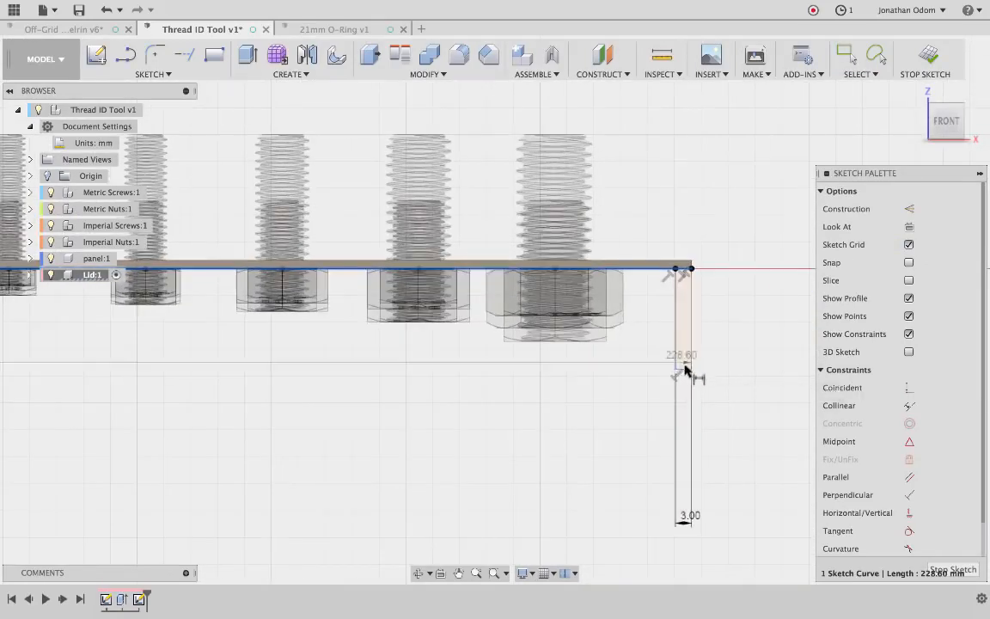
pyautogui.click(685, 371)
pyautogui.click(744, 348)
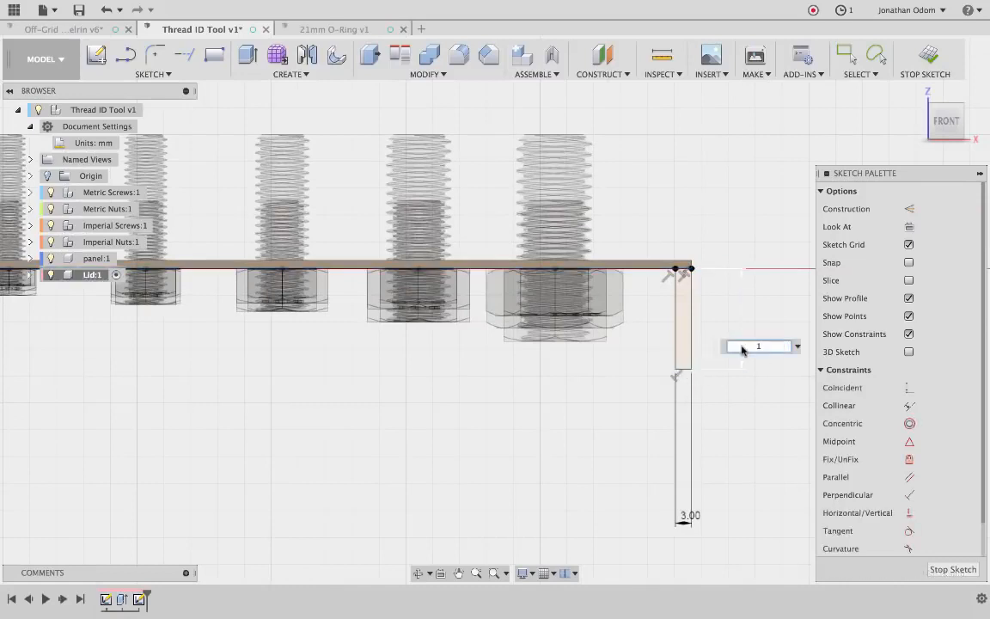
pyautogui.write('18')
pyautogui.press('Return')
pyautogui.scroll(-5, 653, 400)
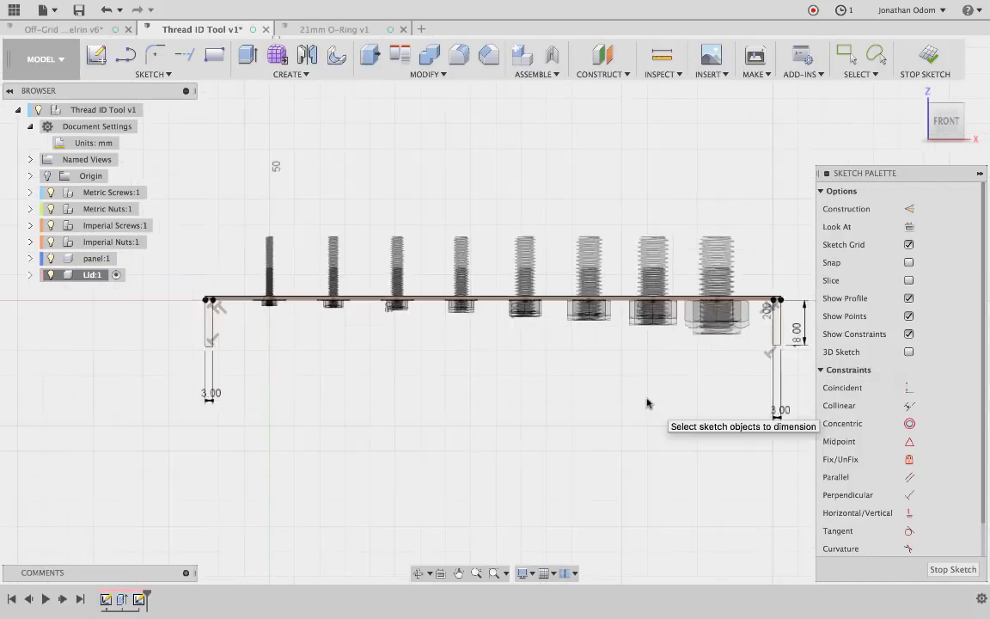
pyautogui.press('Escape')
# Pull the left leg's lower edge further down and try to constrain it coincident with the right leg.
pyautogui.moveTo(210, 348); pyautogui.dragTo(212, 394)
pyautogui.click(363, 354)
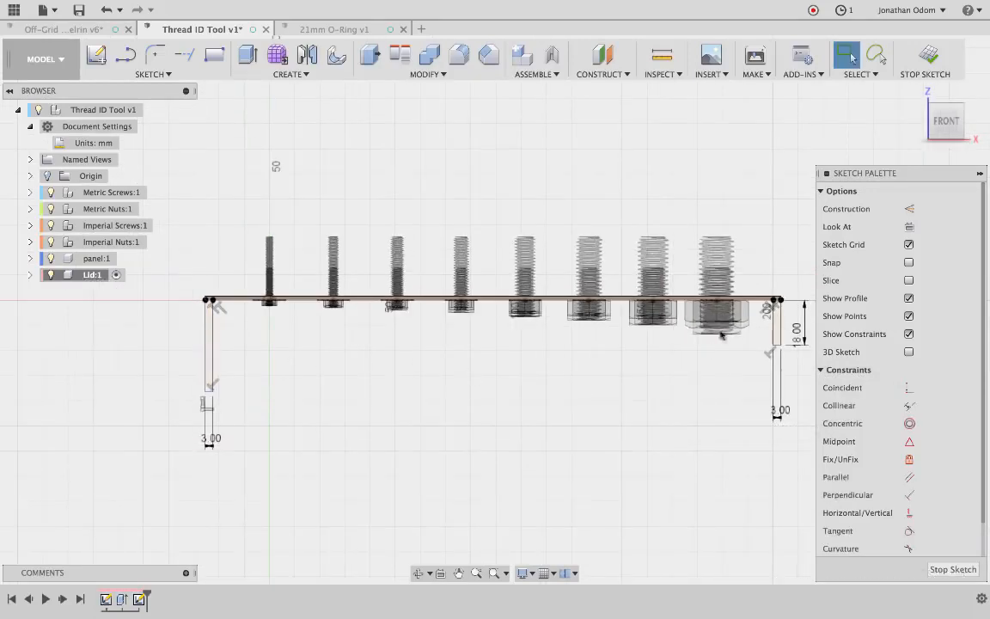
pyautogui.click(908, 394)
pyautogui.click(213, 391)
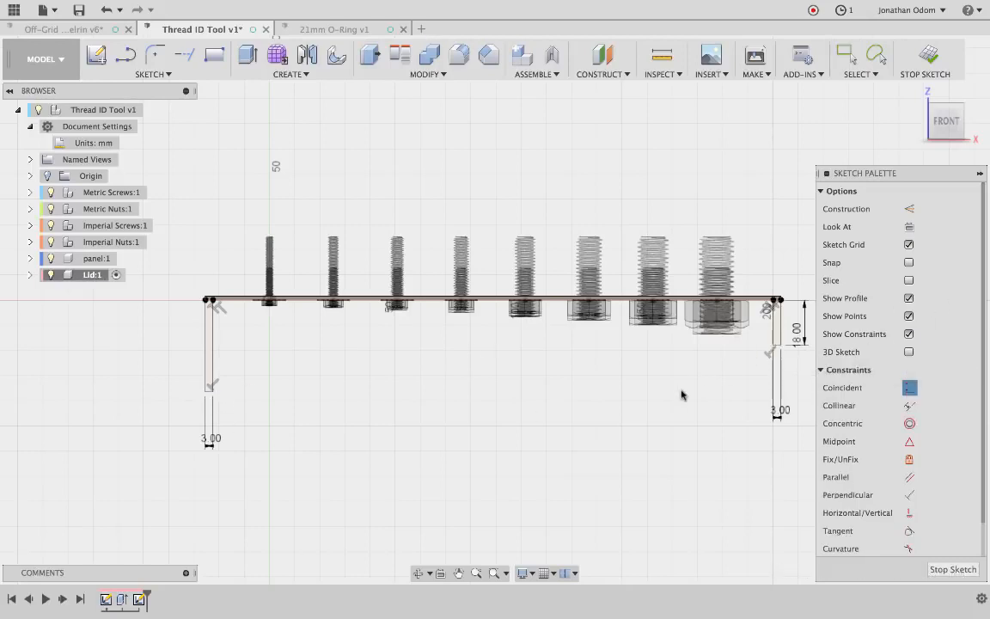
pyautogui.press('Escape')
# Apply a Coincident constraint aligning the left leg's lower edge with the bottom of the right leg.
pyautogui.scroll(3, 325, 389)
pyautogui.hscroll(-5, 324, 388)
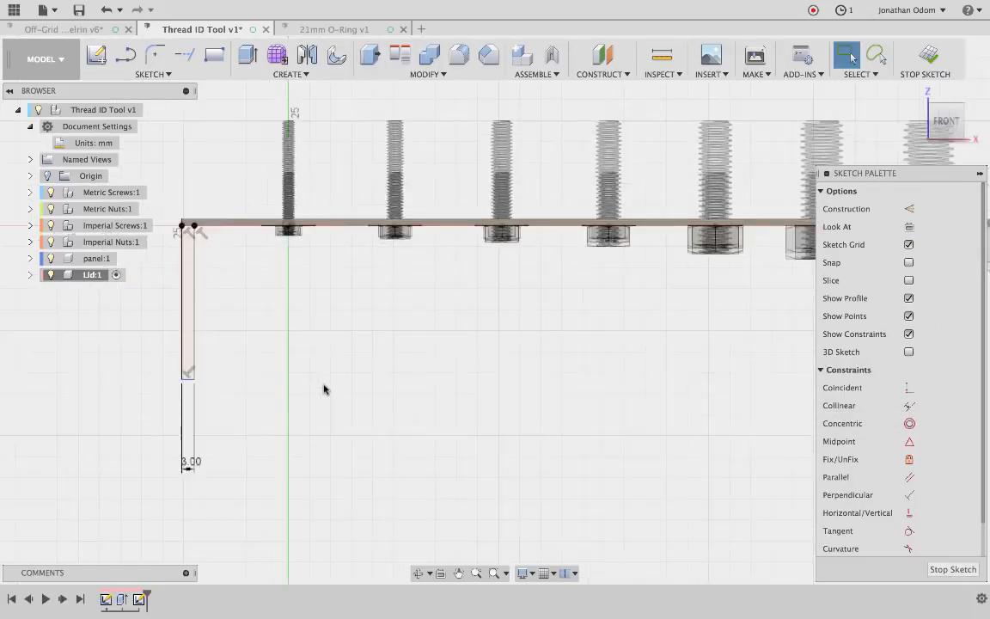
pyautogui.scroll(3, 358, 372)
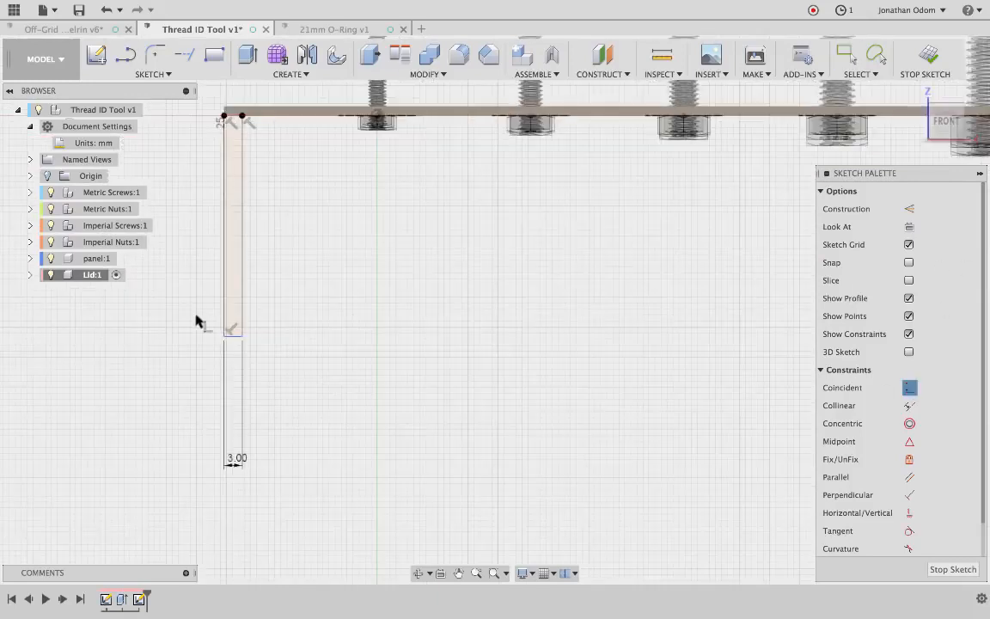
pyautogui.click(235, 337)
pyautogui.scroll(-5, 232, 336)
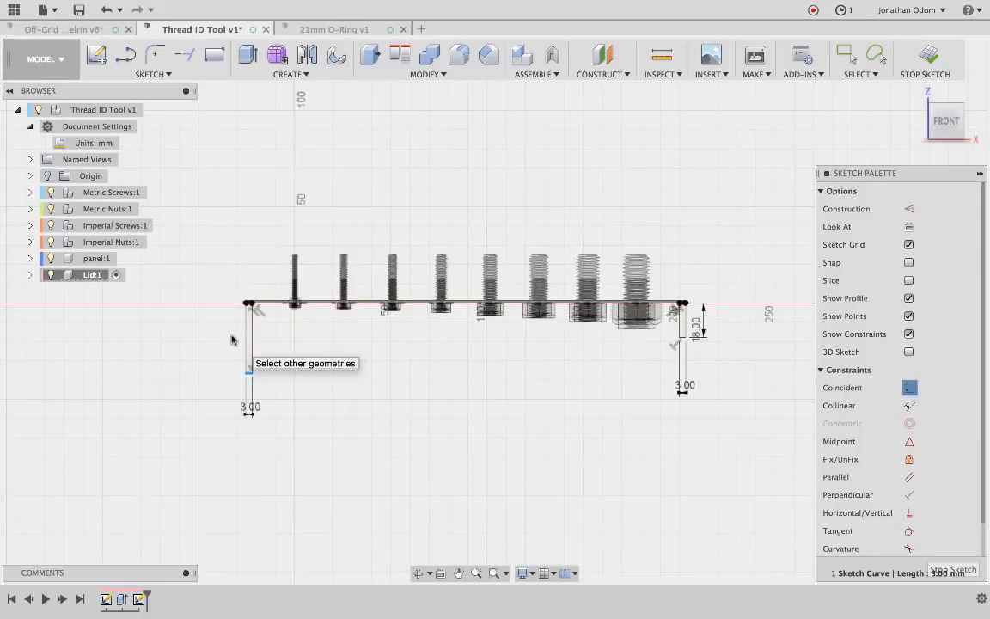
pyautogui.hscroll(3, 436, 413)
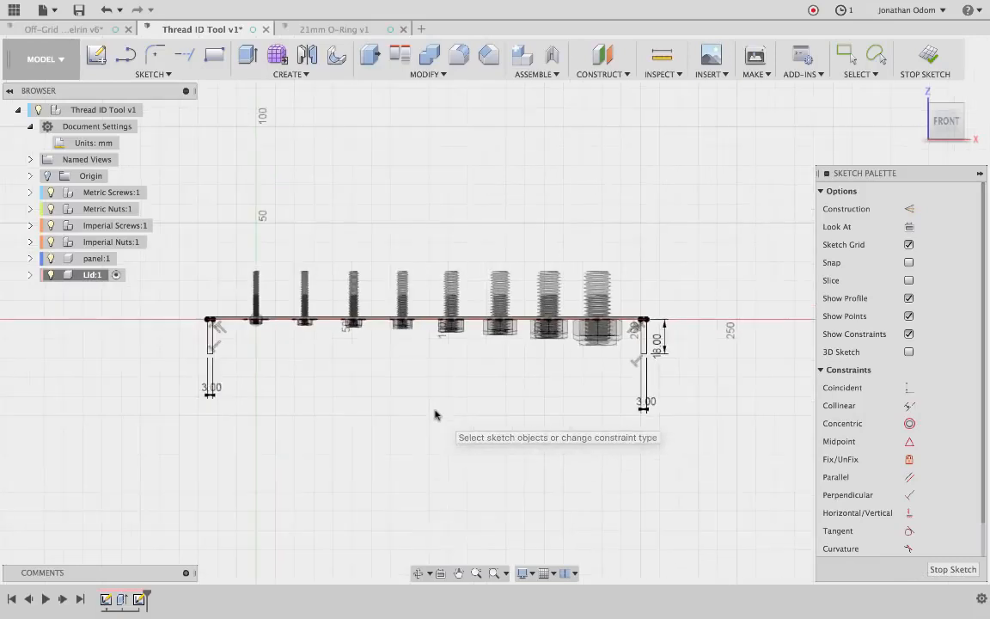
pyautogui.press('Escape')
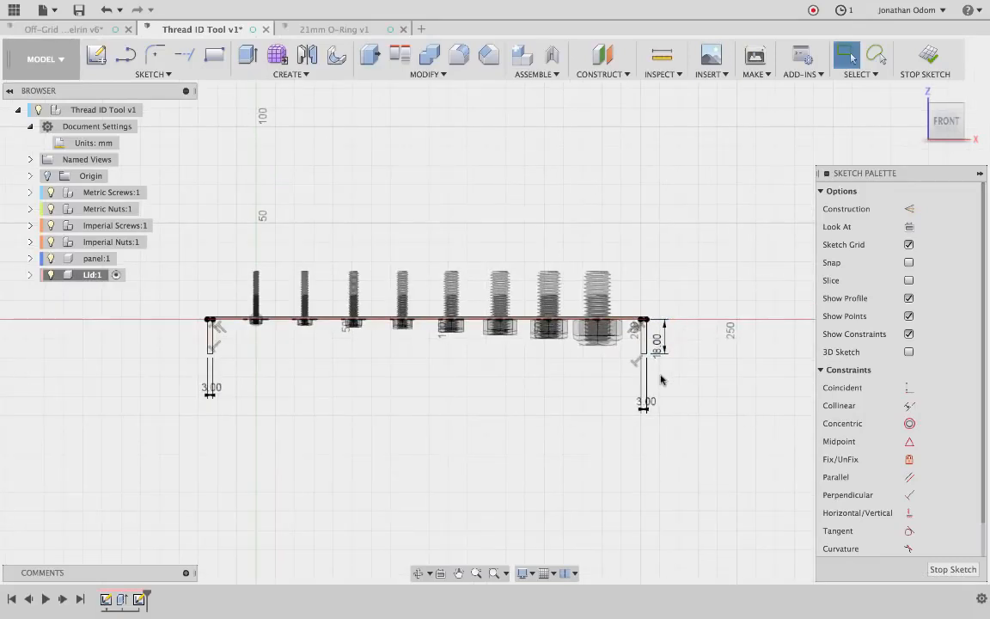
pyautogui.scroll(3, 661, 380)
pyautogui.hscroll(-2, 661, 380)
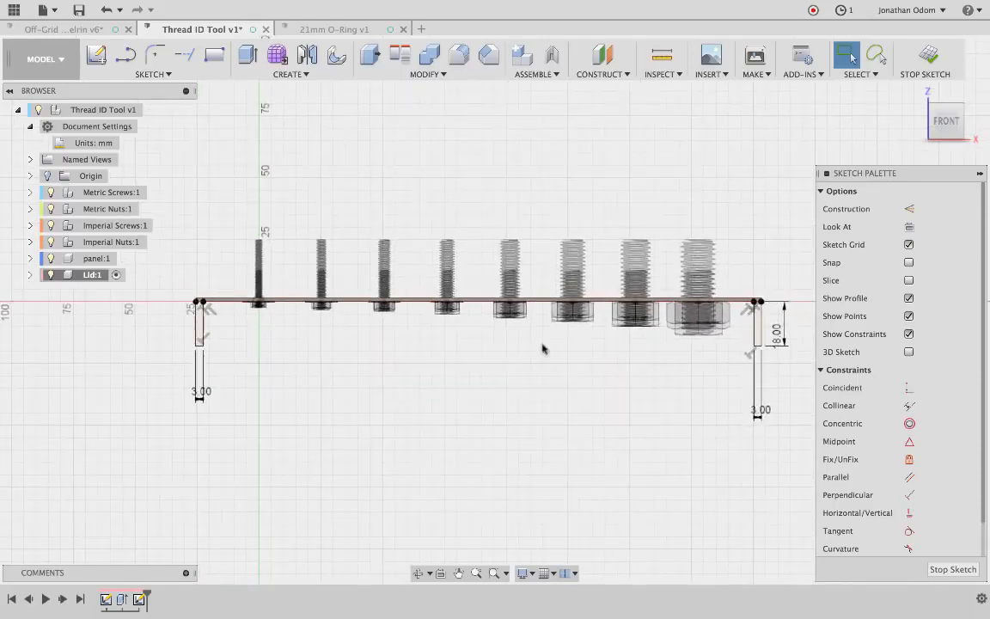
pyautogui.hscroll(3, 445, 361)
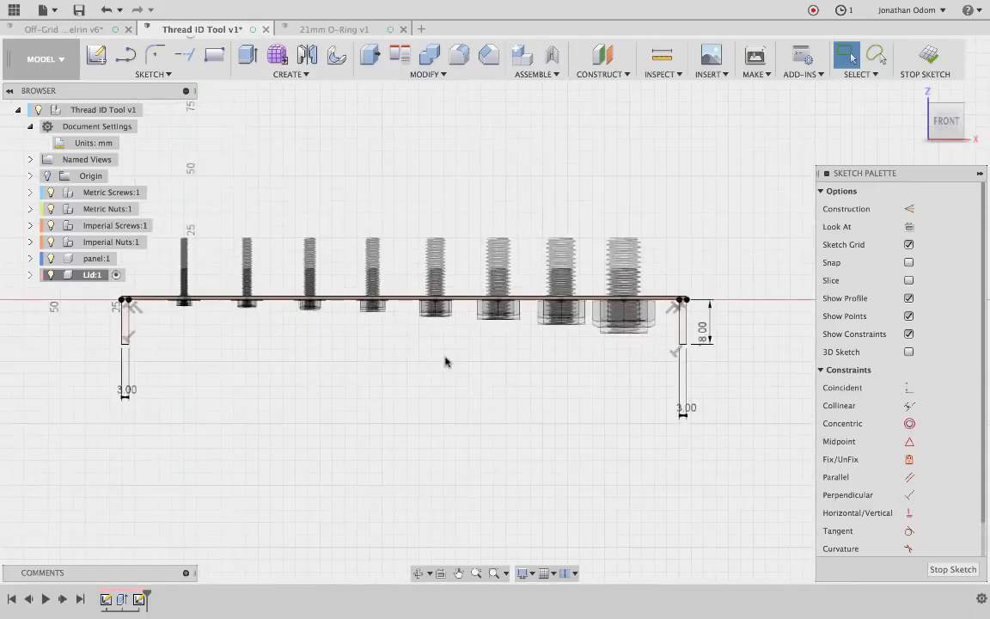
pyautogui.click(246, 49)
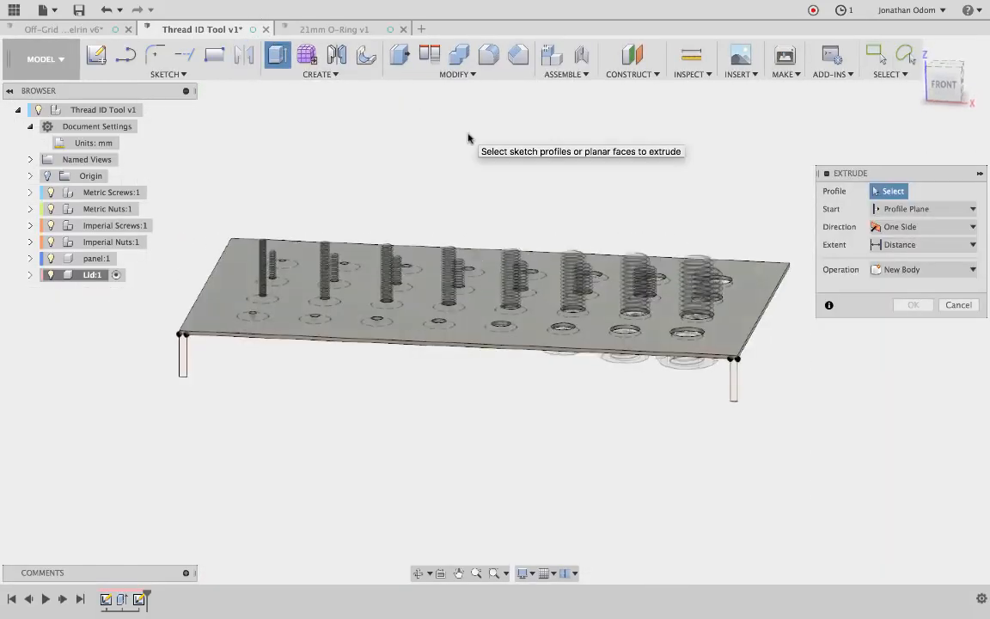
pyautogui.click(158, 361)
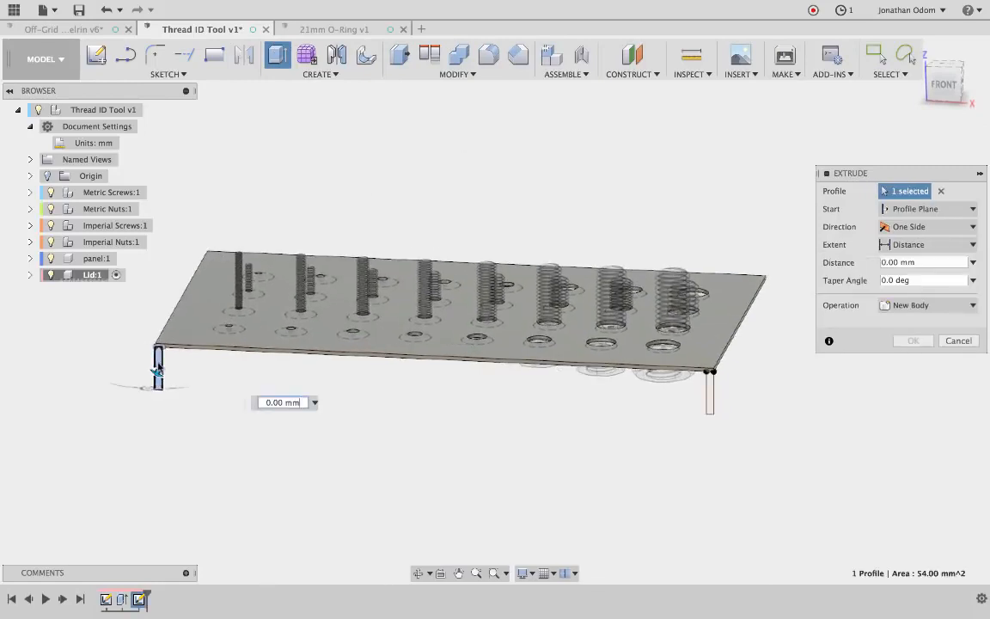
pyautogui.click(710, 397)
pyautogui.moveTo(708, 396); pyautogui.dragTo(767, 289)
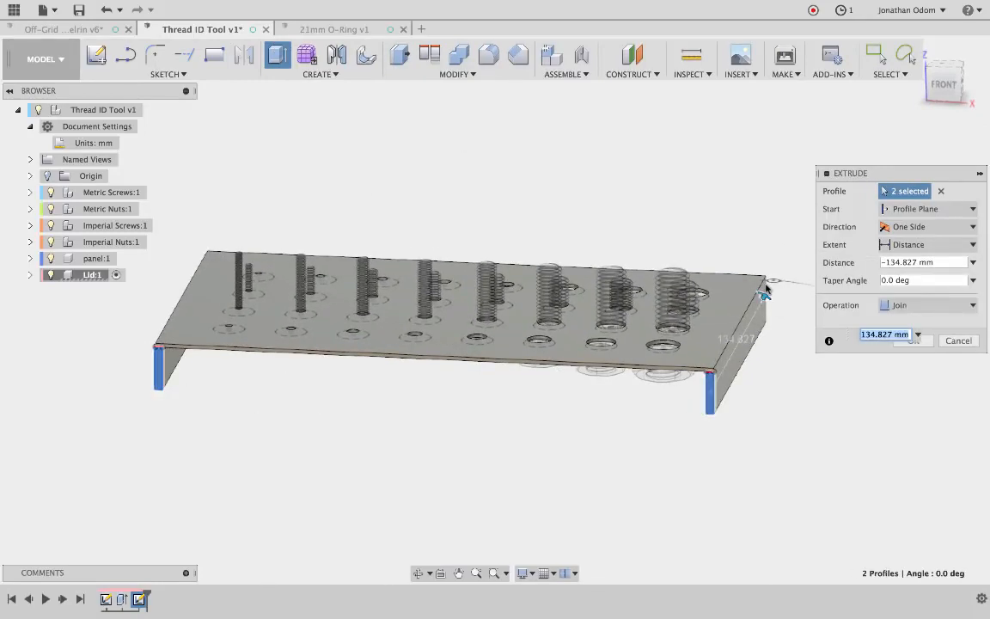
pyautogui.press('Escape')
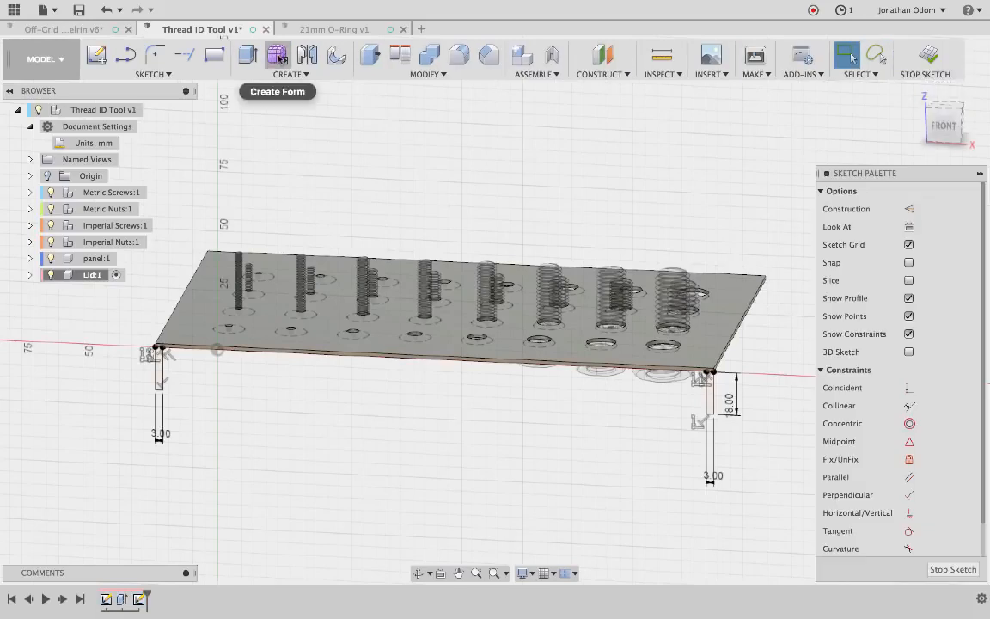
pyautogui.click(250, 51)
pyautogui.click(739, 59)
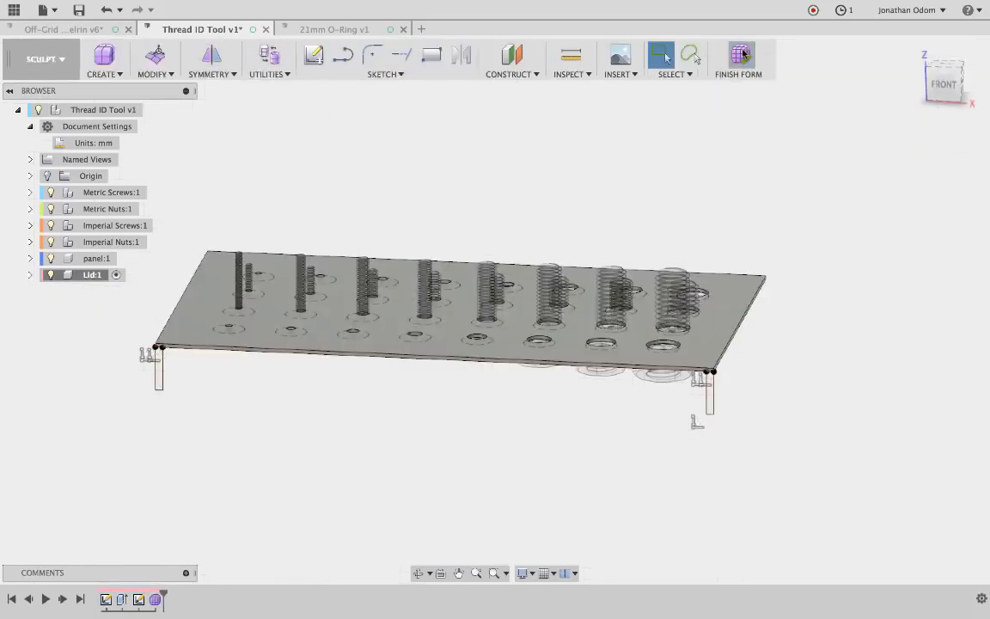
# Extrude both leg profiles back to the lid's rear corner to form the Lid's two side walls.
pyautogui.press('e')
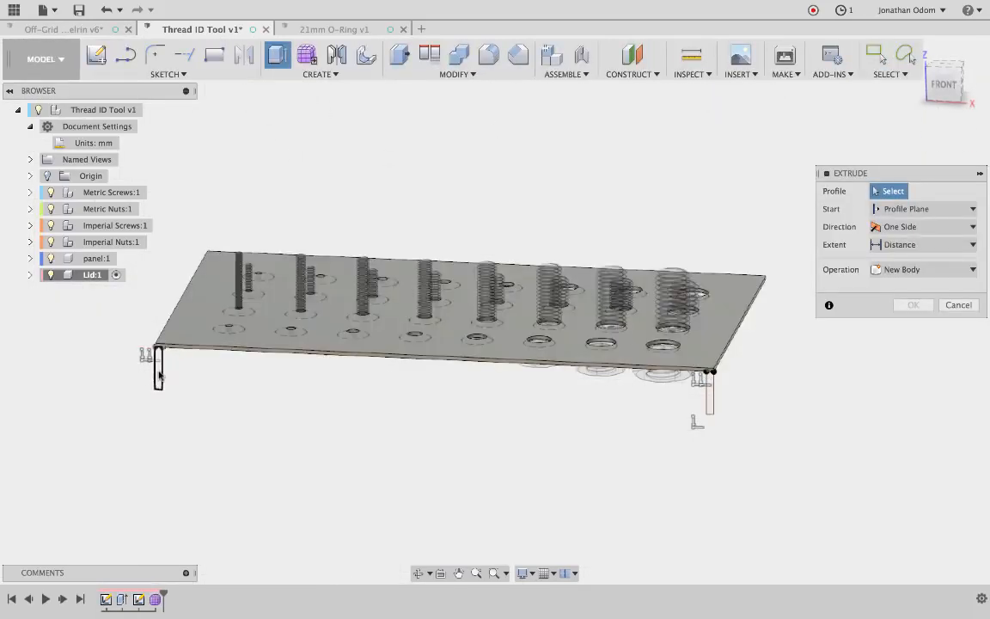
pyautogui.click(159, 376)
pyautogui.click(708, 394)
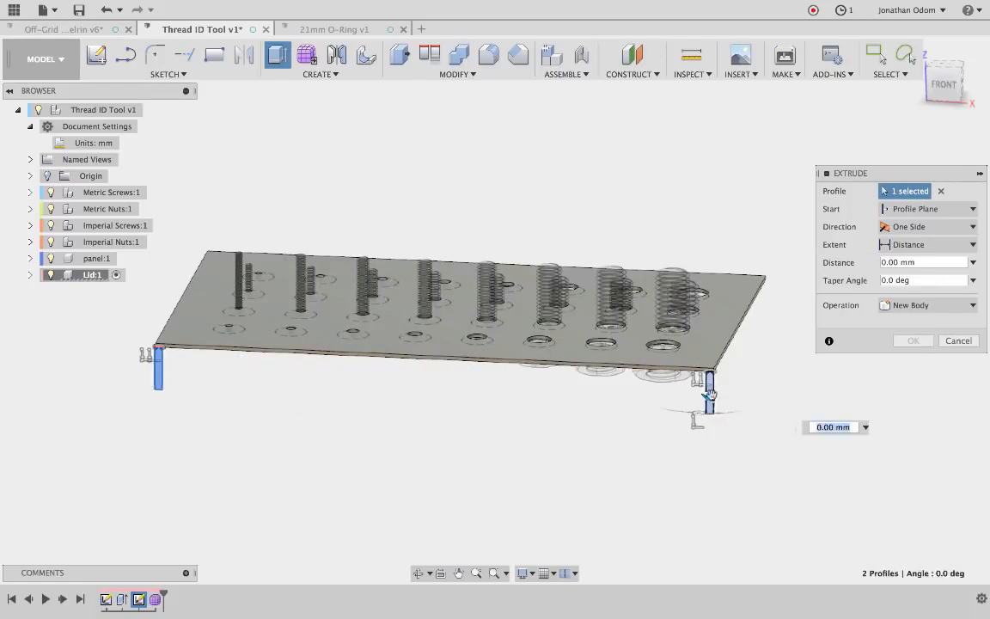
pyautogui.click(766, 281)
pyautogui.press('Return')
pyautogui.keyDown('shift'); pyautogui.hscroll(-10, 767, 284); pyautogui.keyUp('shift')
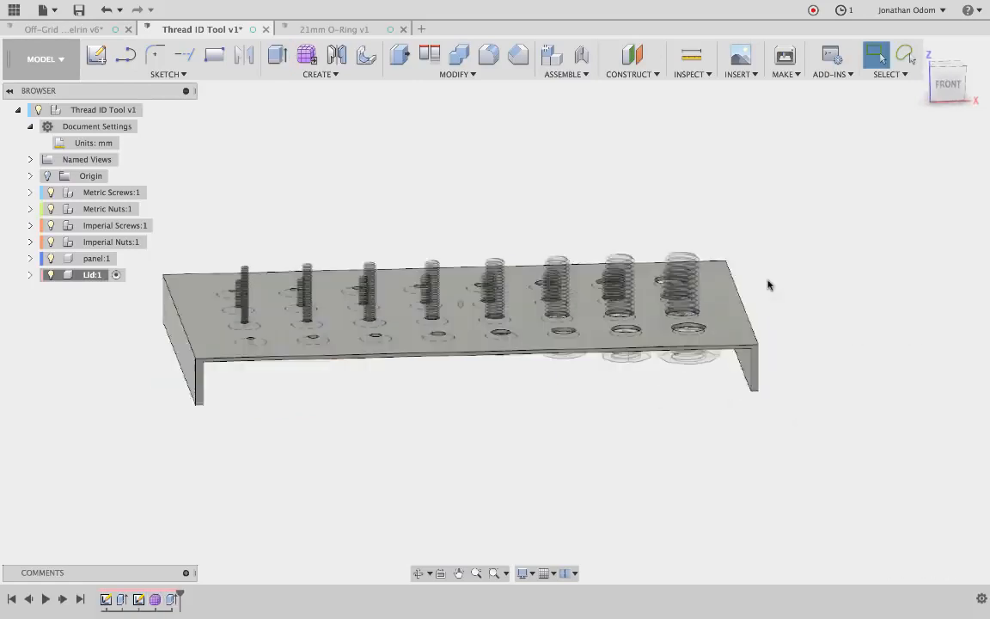
pyautogui.keyDown('shift'); pyautogui.hscroll(5, 767, 285); pyautogui.keyUp('shift')
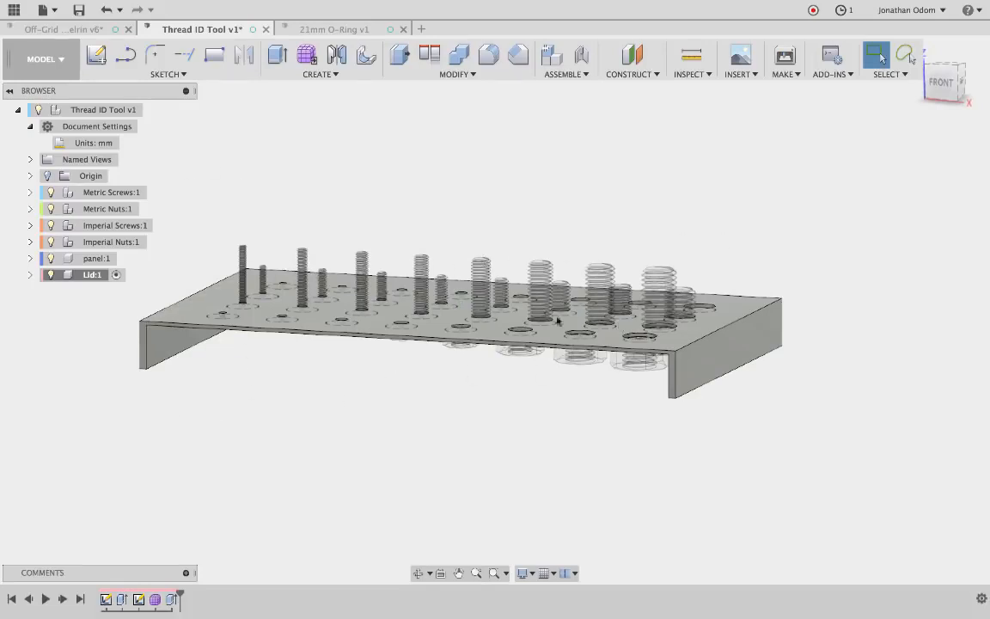
pyautogui.keyDown('shift'); pyautogui.scroll(-5, 395, 159); pyautogui.keyUp('shift')
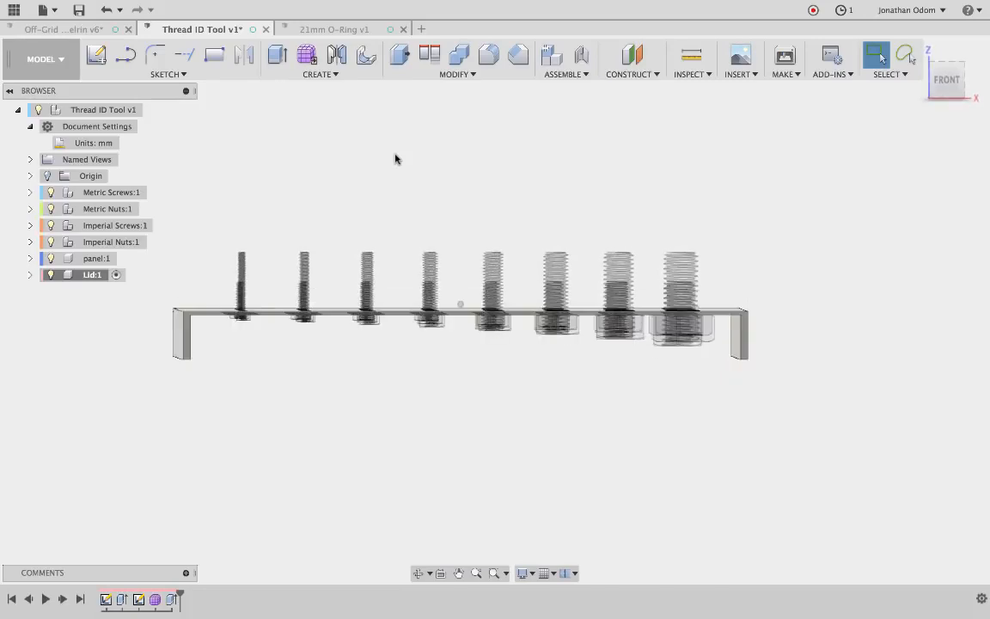
# Activate the top-level Thread ID Tool component and create a new component in it named Base.
pyautogui.keyDown('shift'); pyautogui.scroll(5, 396, 159); pyautogui.keyUp('shift')
pyautogui.rightClick(60, 110)
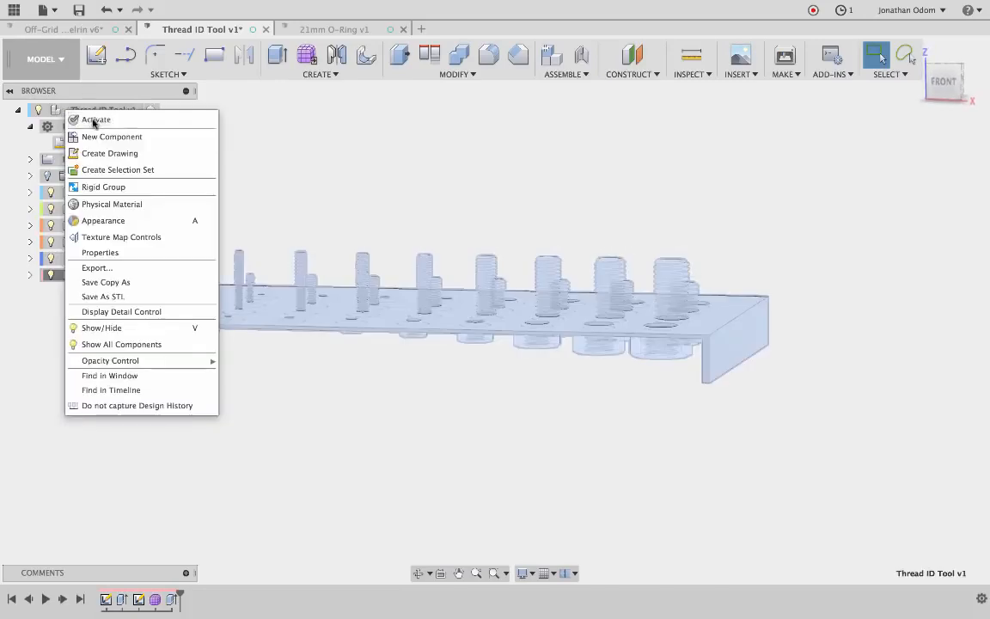
pyautogui.click(86, 119)
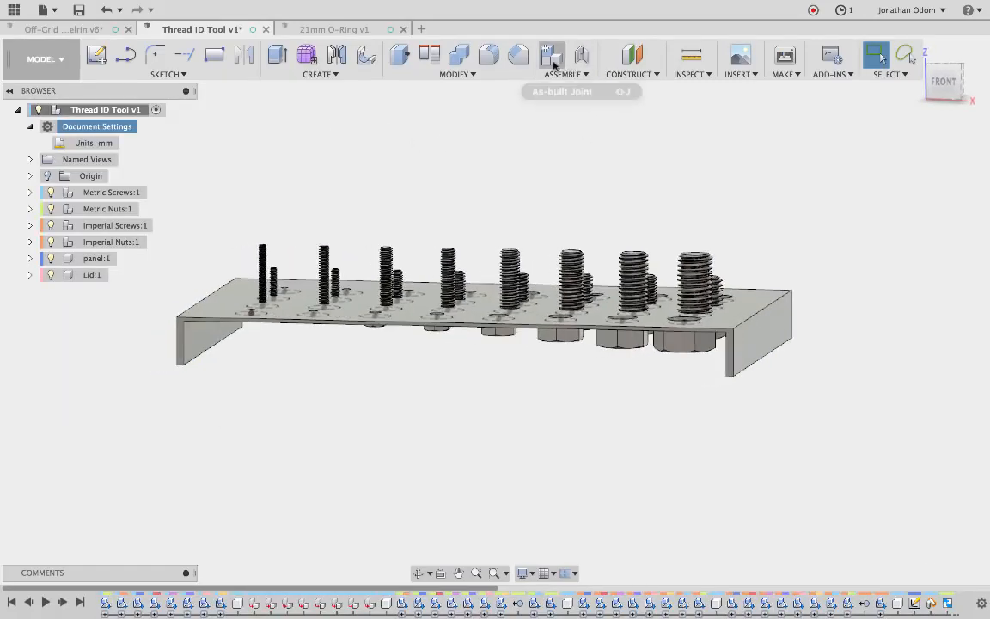
pyautogui.click(553, 57)
pyautogui.press('Return')
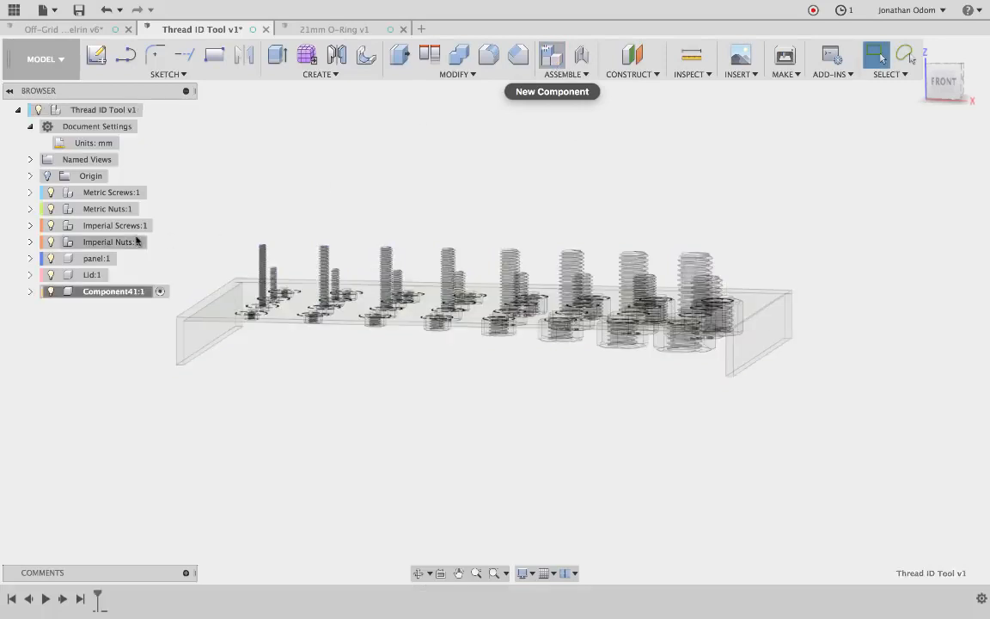
pyautogui.doubleClick(108, 293)
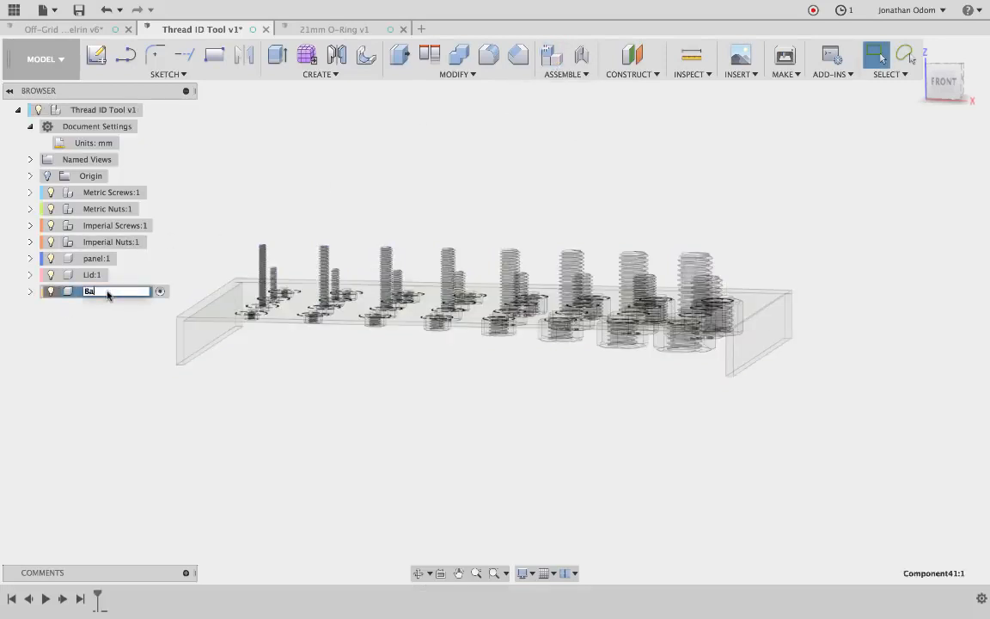
pyautogui.press('Return')
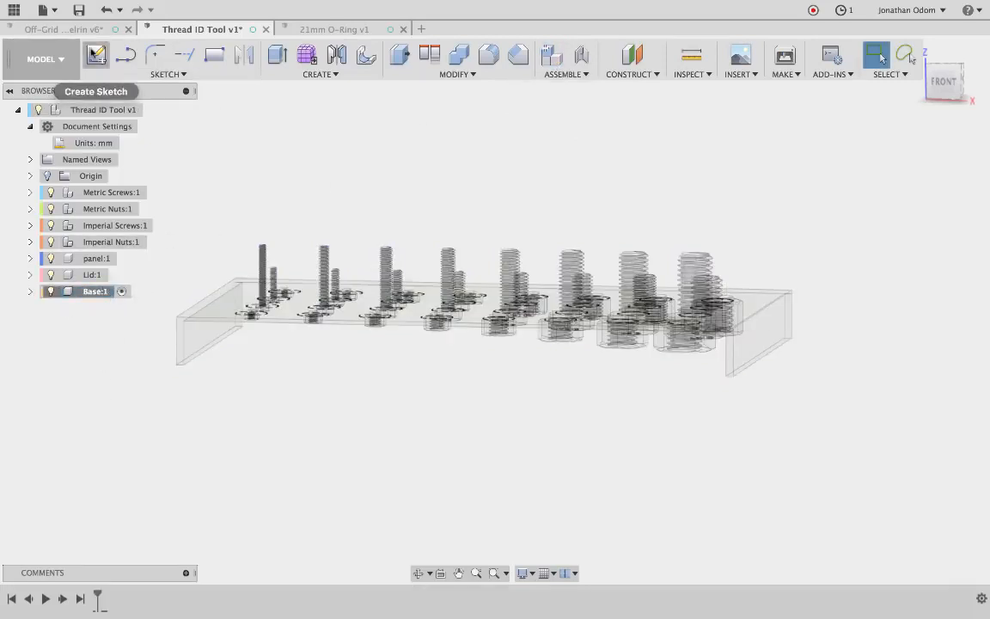
# Sketch a three-sided outline on the lid's front face, joining the side walls' outer lower corners and dropping about 8 mm below them.
pyautogui.click(96, 55)
pyautogui.click(186, 340)
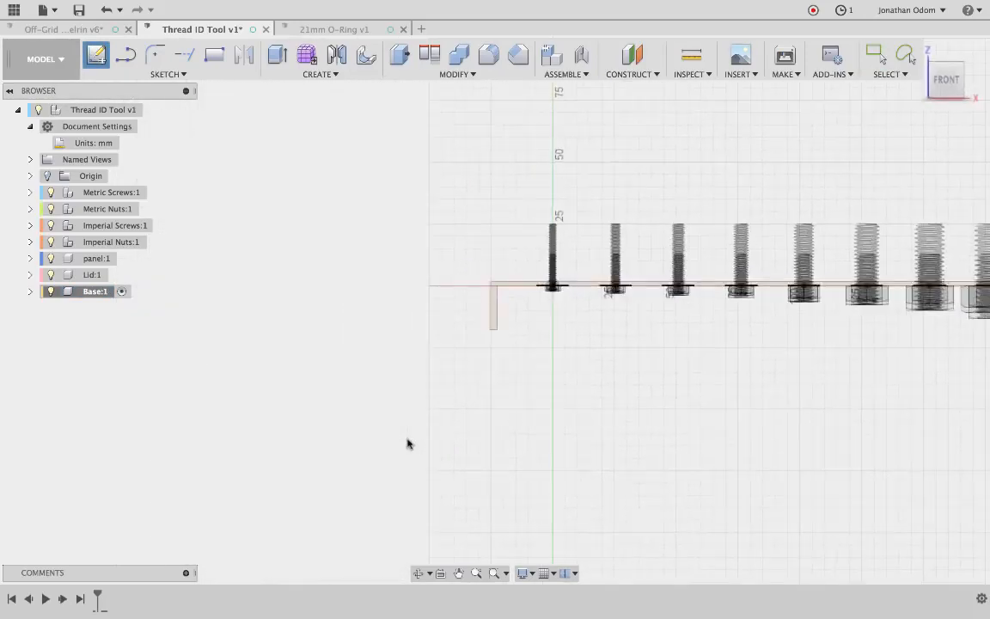
pyautogui.press('l')
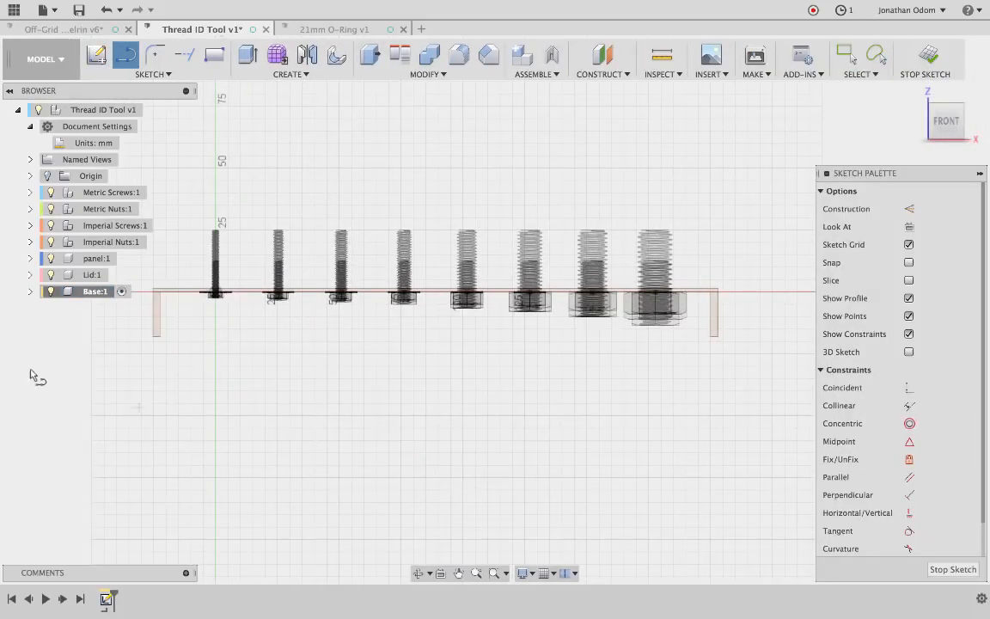
pyautogui.click(153, 336)
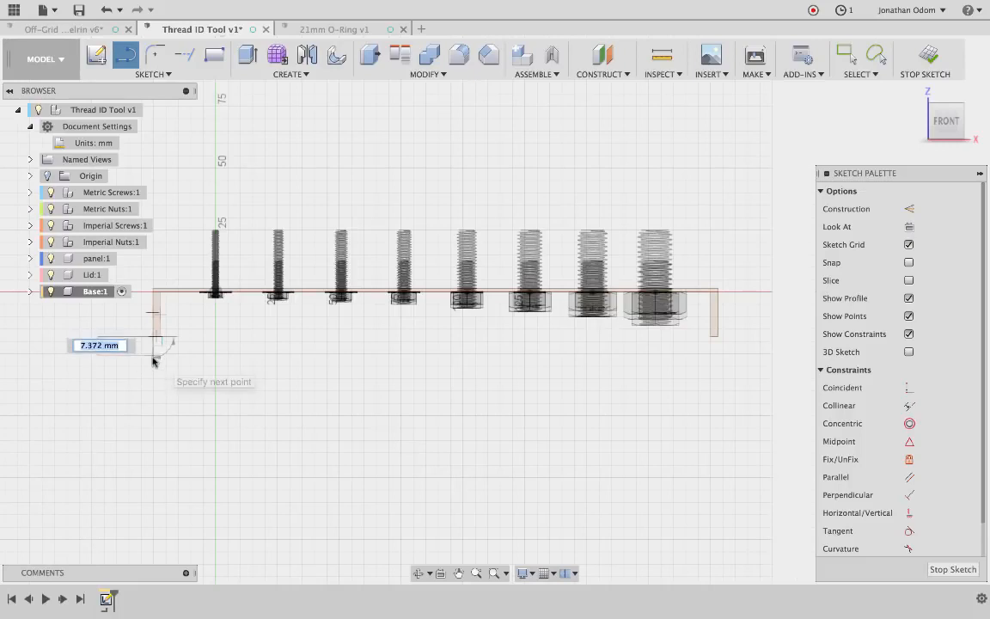
pyautogui.click(153, 356)
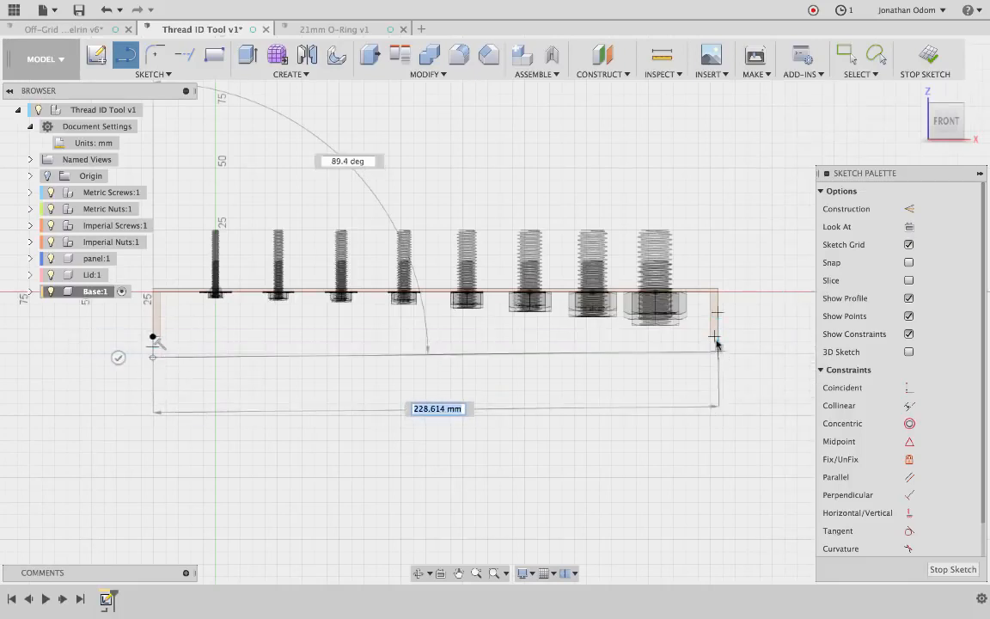
pyautogui.click(717, 358)
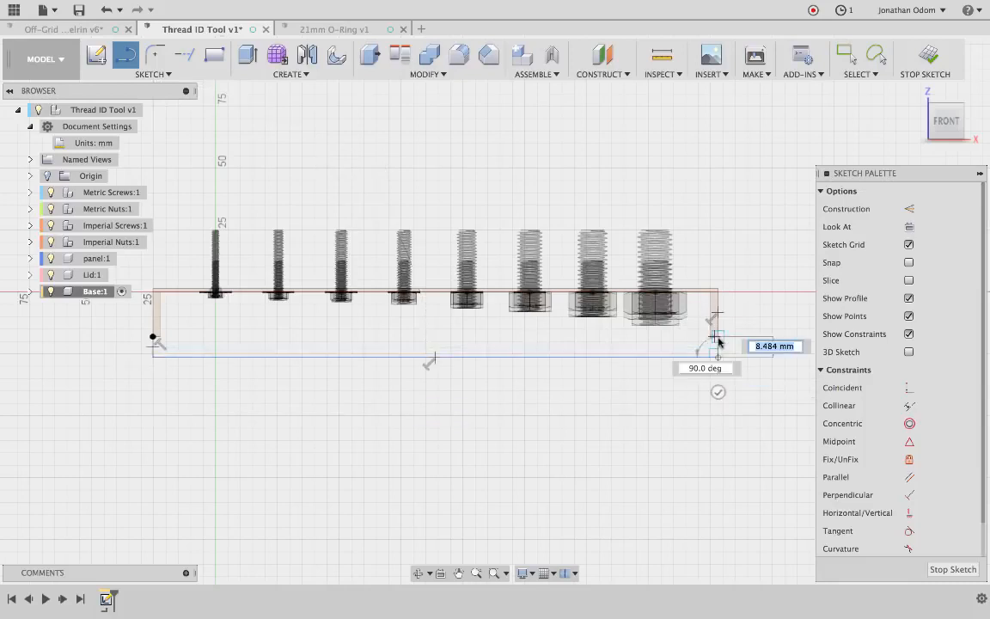
pyautogui.click(717, 337)
pyautogui.press('Escape')
pyautogui.moveTo(562, 341); pyautogui.dragTo(601, 344, button='middle')
# Dimension the base outline's bottom edge 6 mm below the side wall's outer lower corner.
pyautogui.press('d')
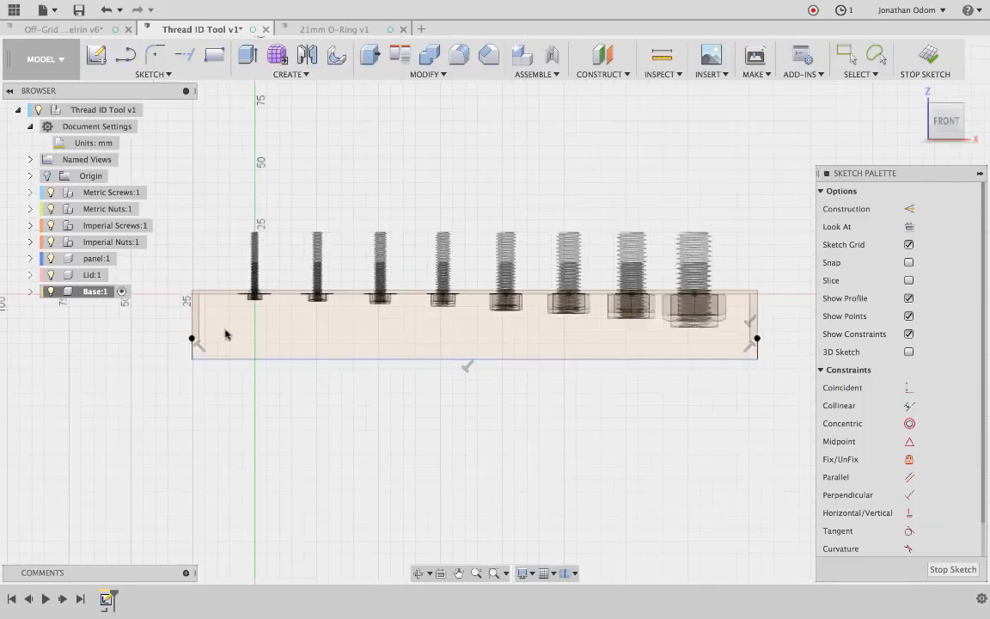
pyautogui.scroll(3, 202, 343)
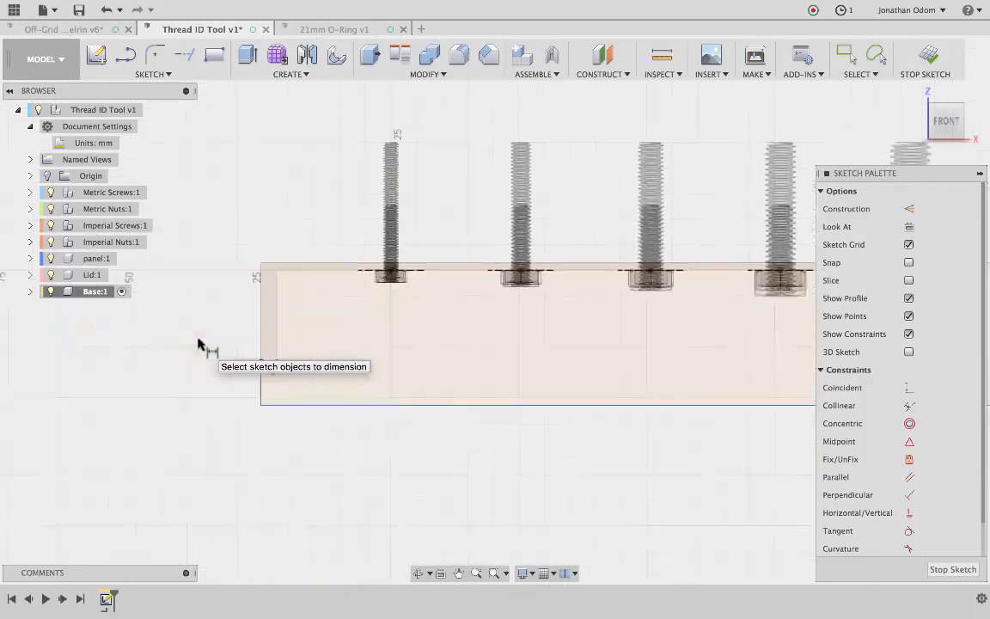
pyautogui.click(299, 401)
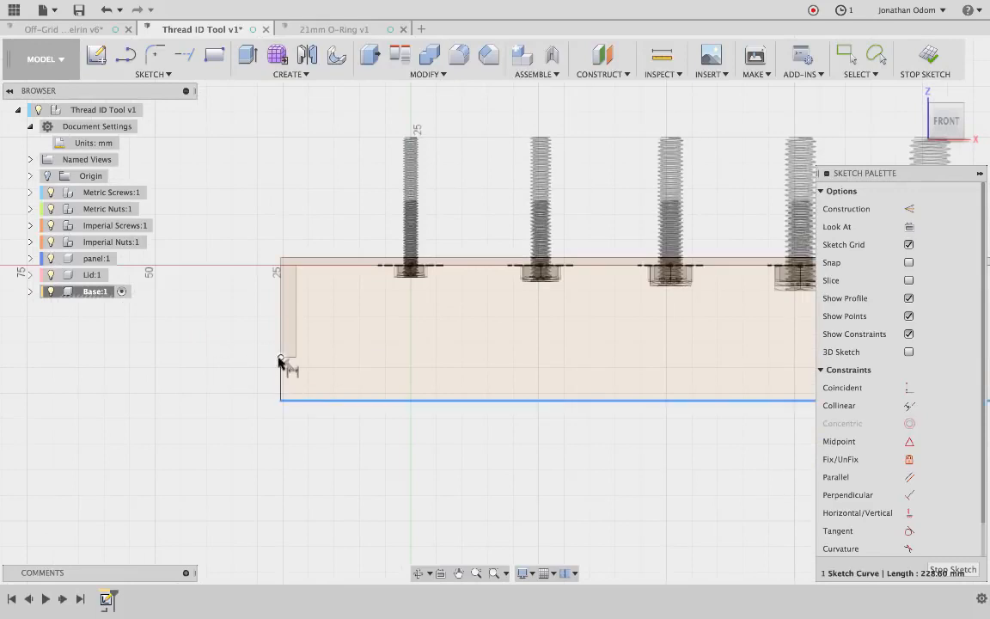
pyautogui.click(281, 357)
pyautogui.click(240, 361)
pyautogui.write('6')
pyautogui.press('Return')
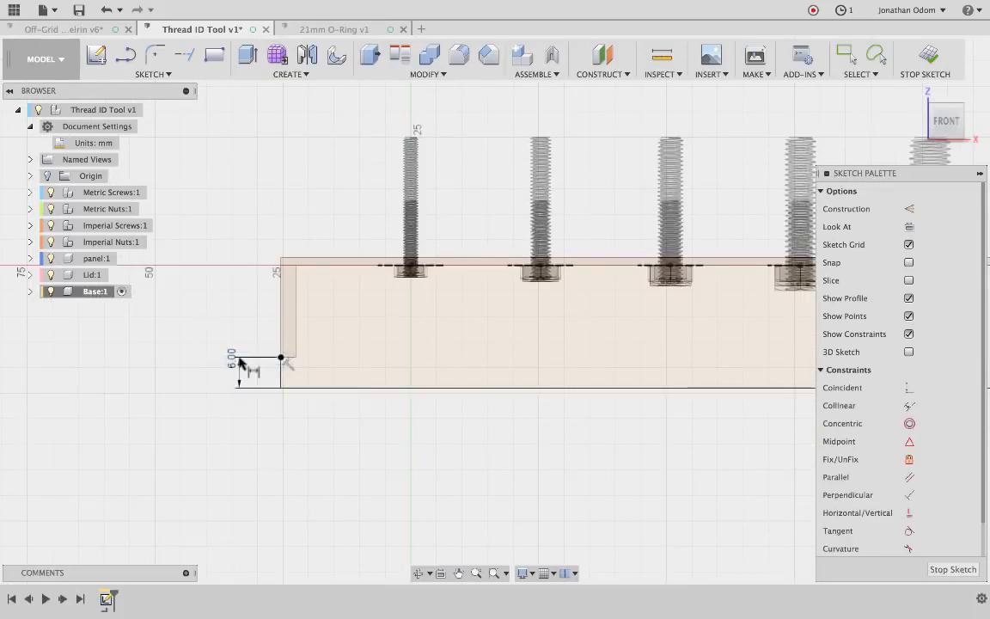
pyautogui.press('Escape')
# Extrude the profile enclosed by the lid and the base outline to the lid's rear corner, 134.827 mm, as a new body.
pyautogui.scroll(-5, 507, 476)
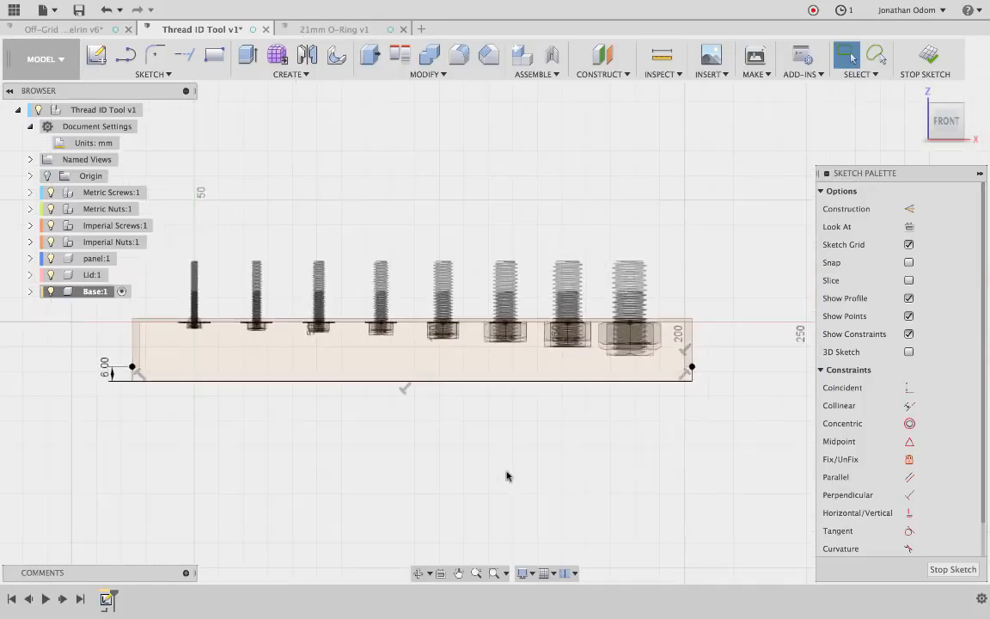
pyautogui.scroll(3, 636, 225)
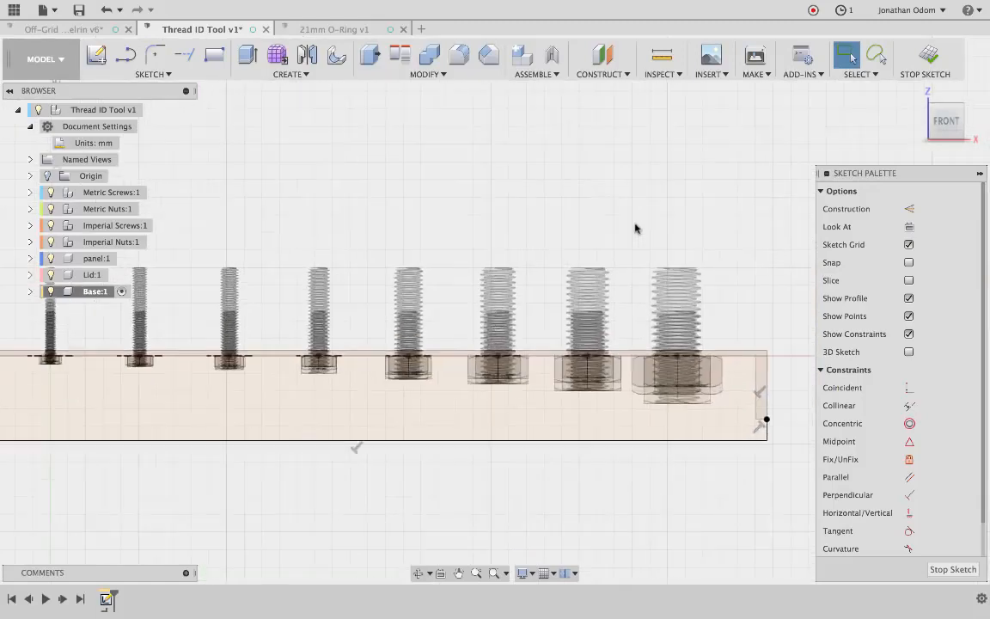
pyautogui.scroll(-2, 635, 227)
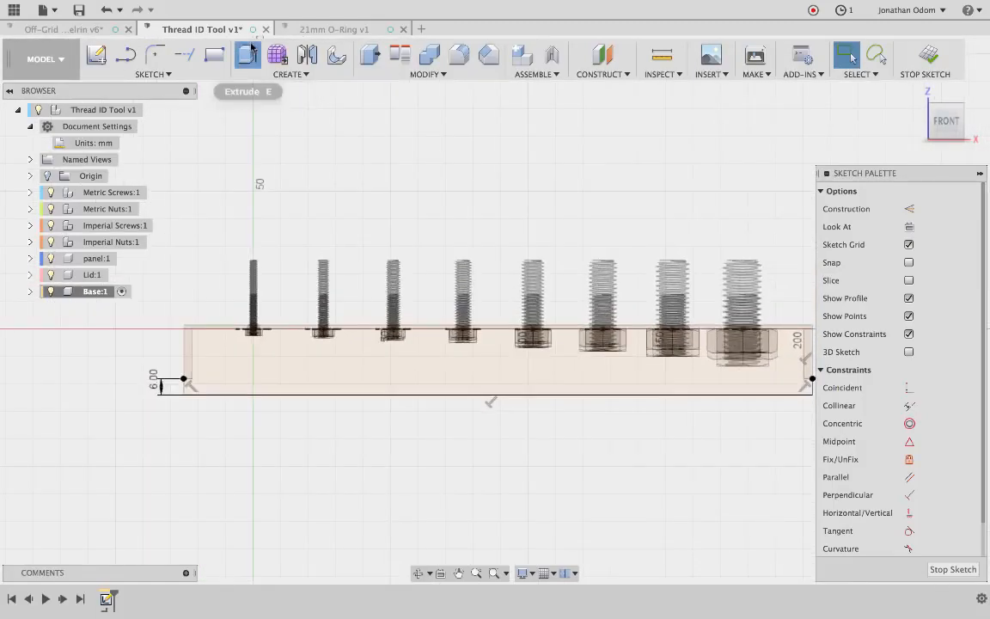
pyautogui.click(279, 52)
pyautogui.click(255, 347)
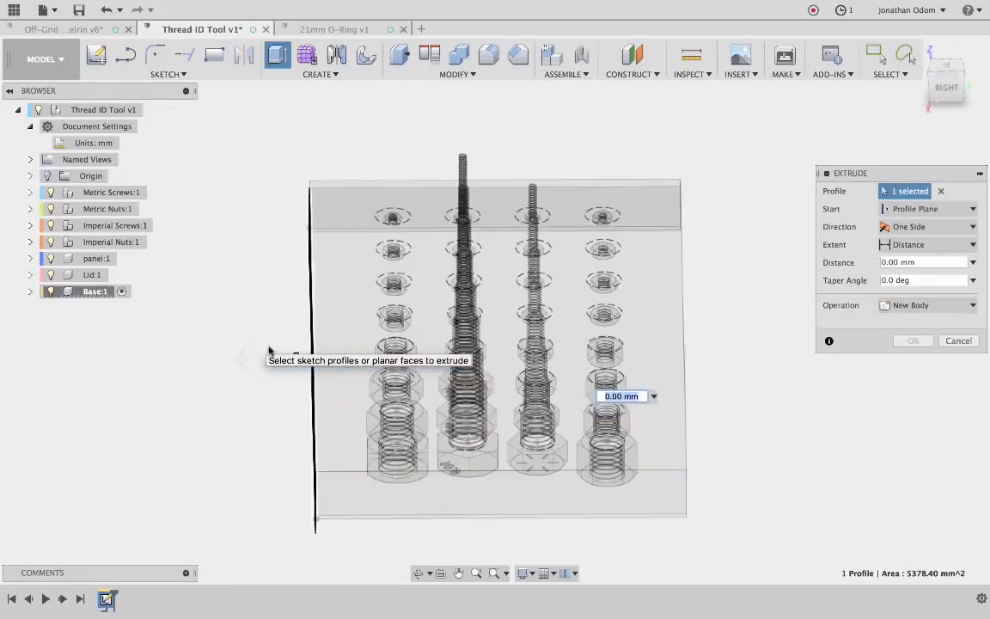
pyautogui.click(687, 475)
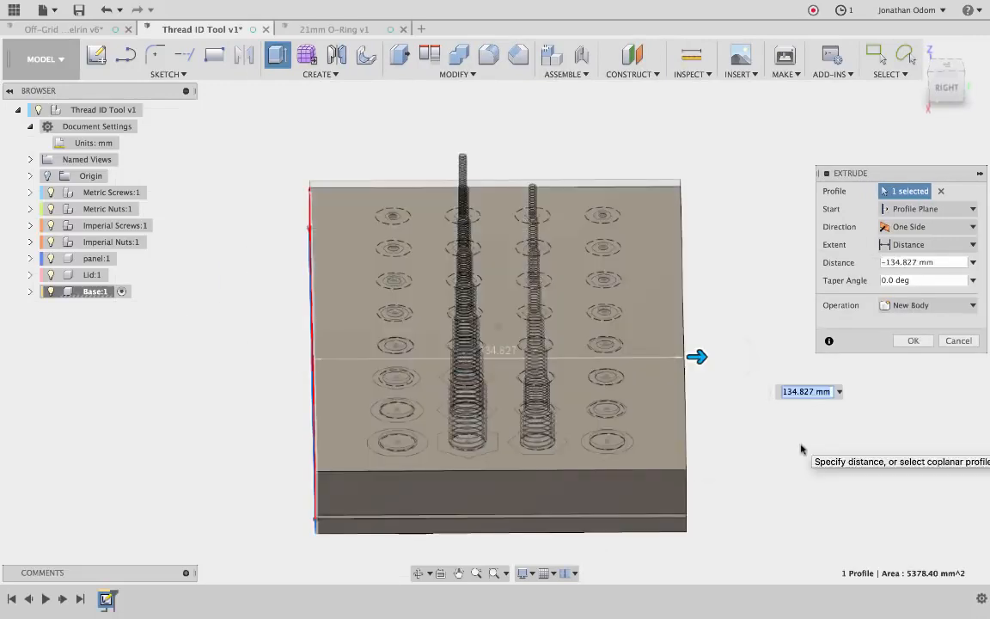
pyautogui.click(912, 341)
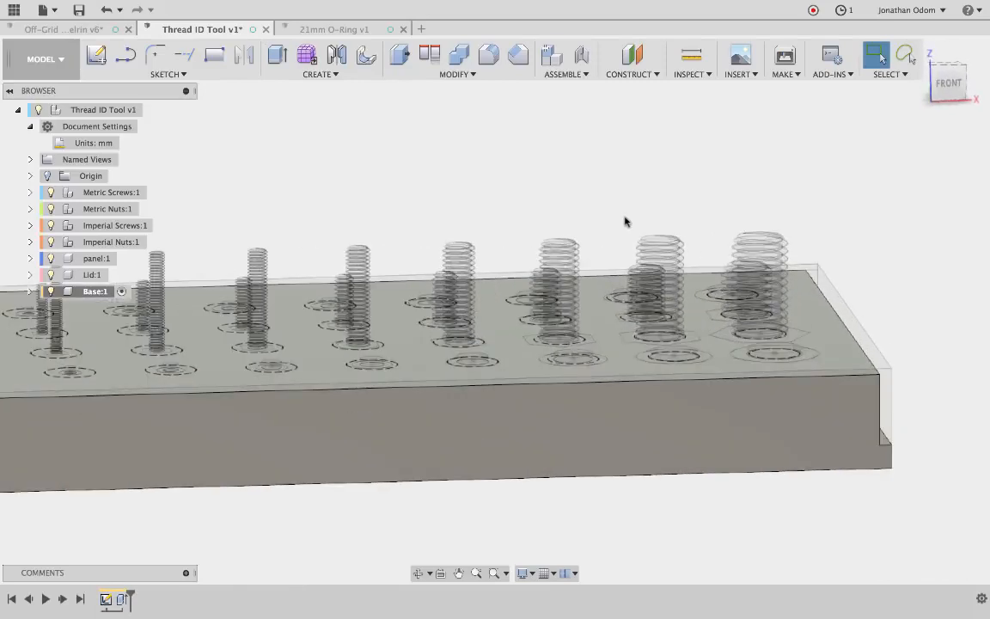
# Select the front face of the base body and hide the Lid component.
pyautogui.click(248, 357)
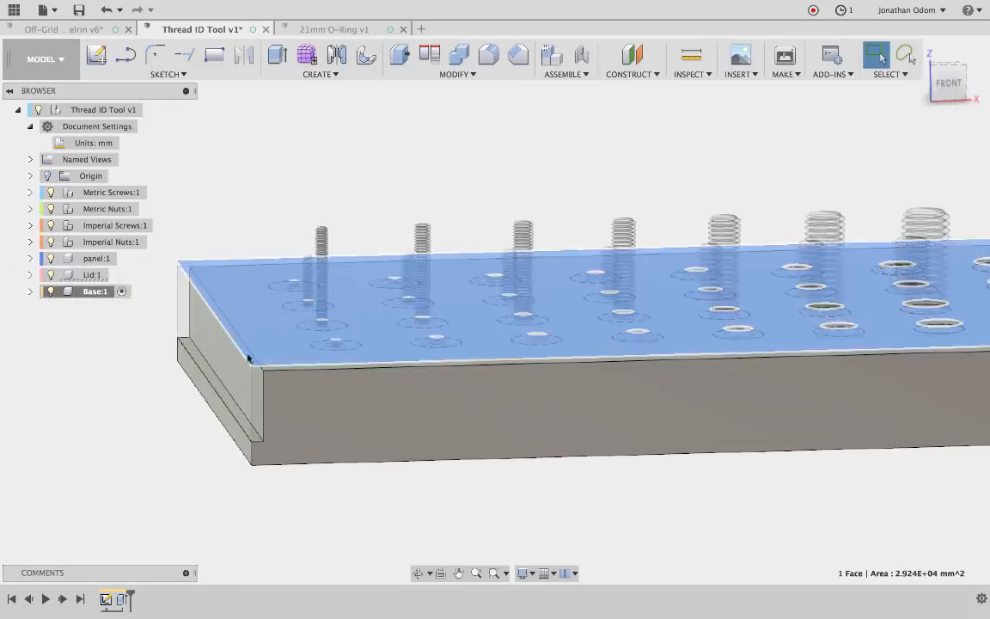
pyautogui.click(289, 412)
pyautogui.click(250, 299)
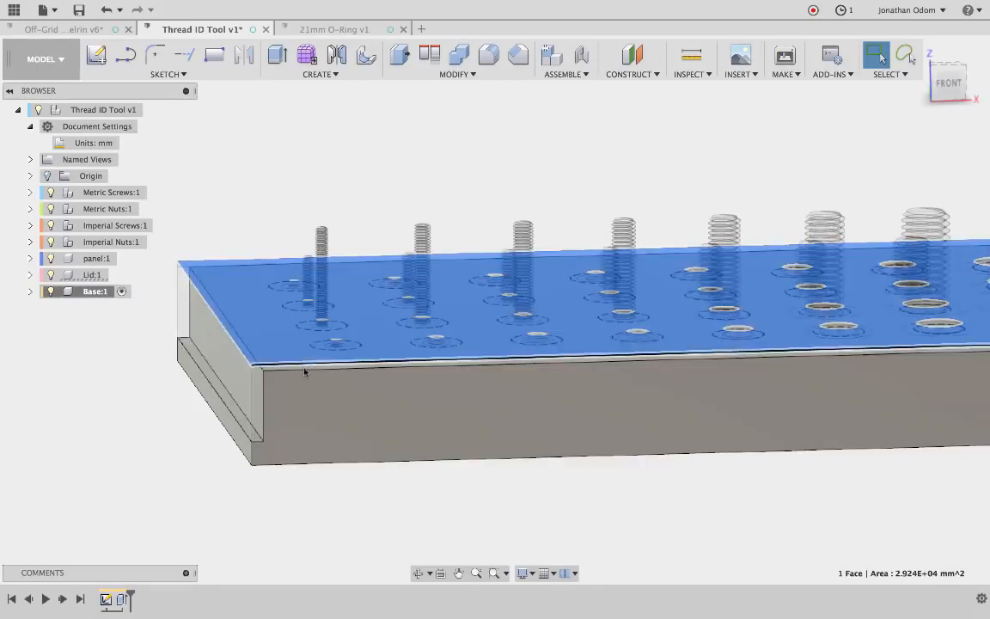
pyautogui.click(306, 392)
pyautogui.click(48, 275)
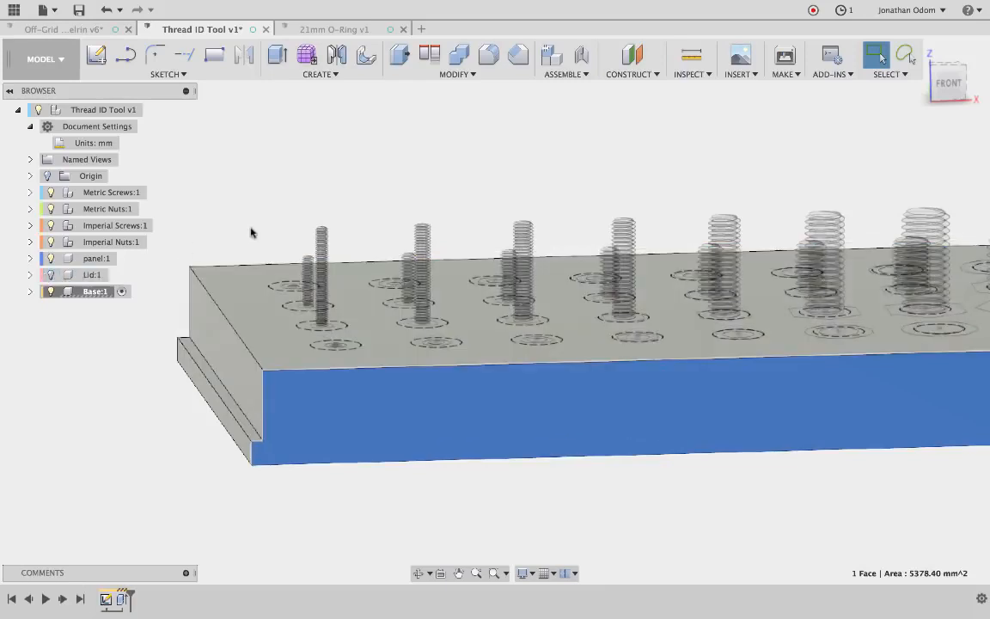
# Offset one upper end face of the base body inward by a small fit clearance, using Press Pull.
pyautogui.click(251, 229)
pyautogui.scroll(-2, 251, 230)
pyautogui.click(399, 62)
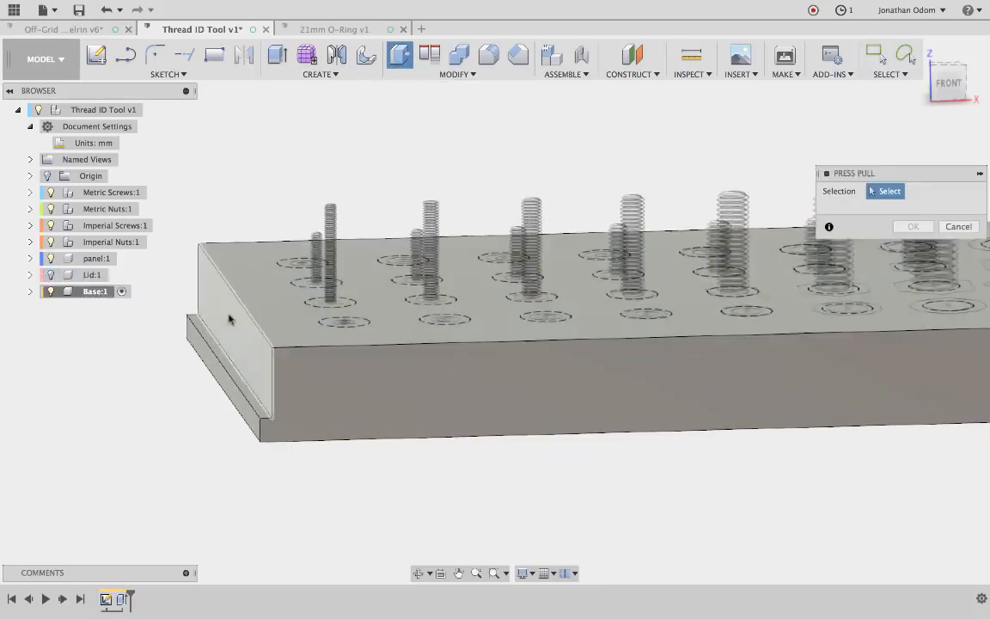
pyautogui.click(225, 316)
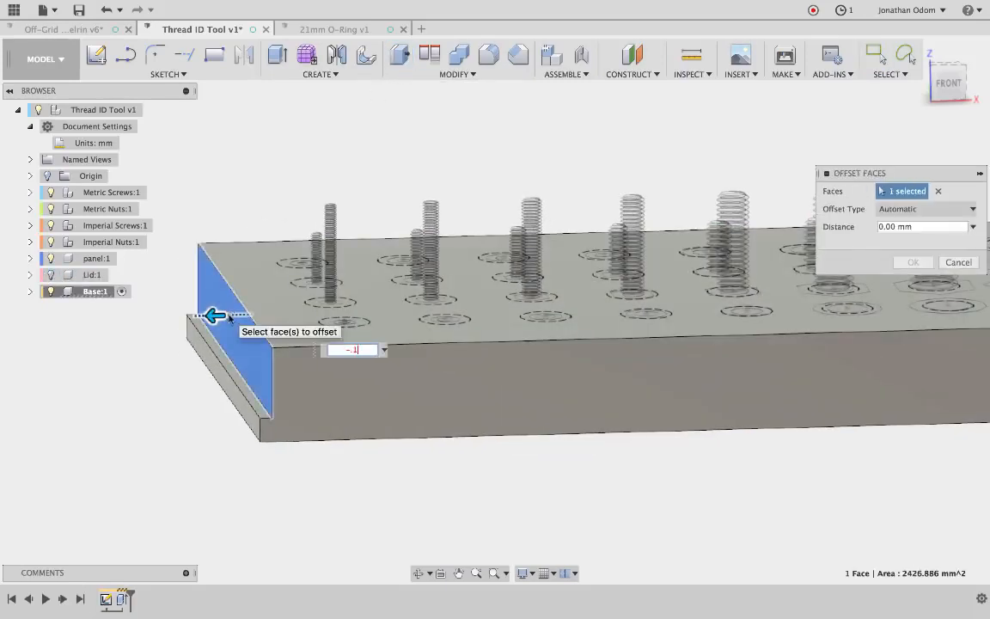
pyautogui.press('Return')
# Try to offset the opposite upper end face of the base body inward with Press Pull.
pyautogui.hscroll(10, 230, 318)
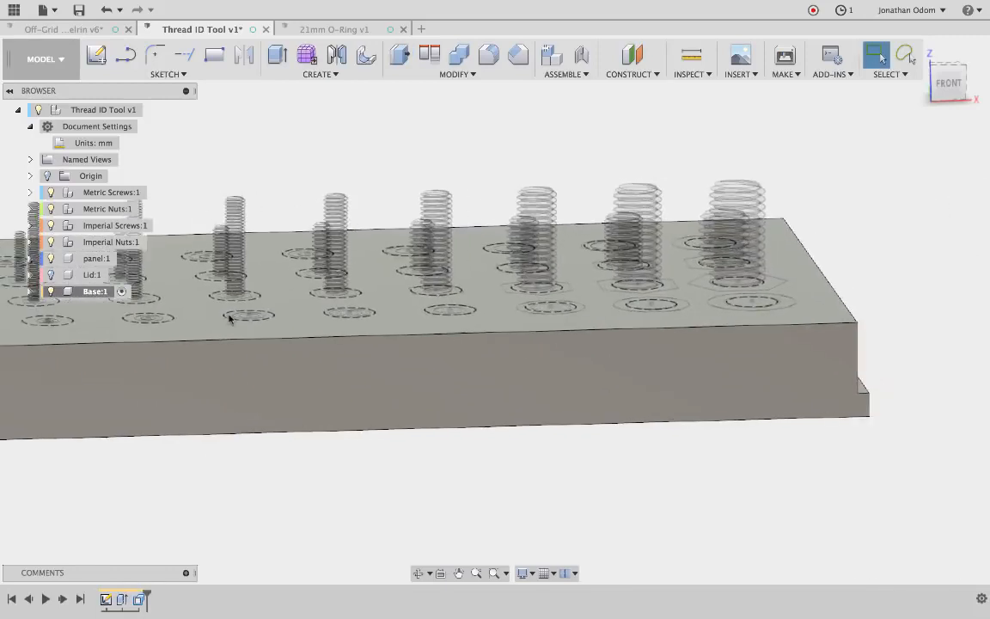
pyautogui.keyDown('shift'); pyautogui.hscroll(5, 230, 319); pyautogui.keyUp('shift')
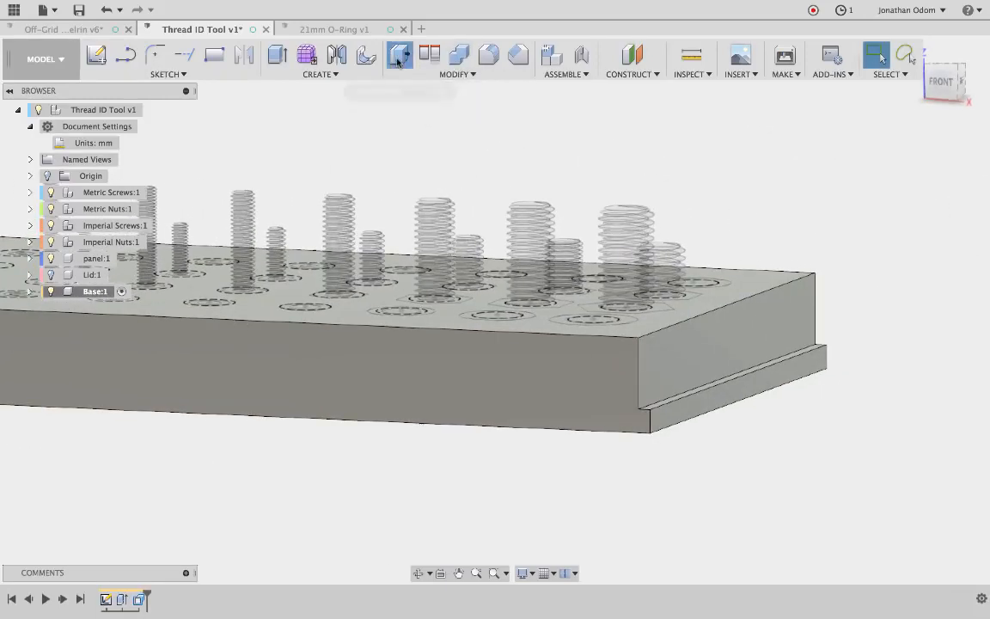
pyautogui.click(399, 56)
pyautogui.click(736, 350)
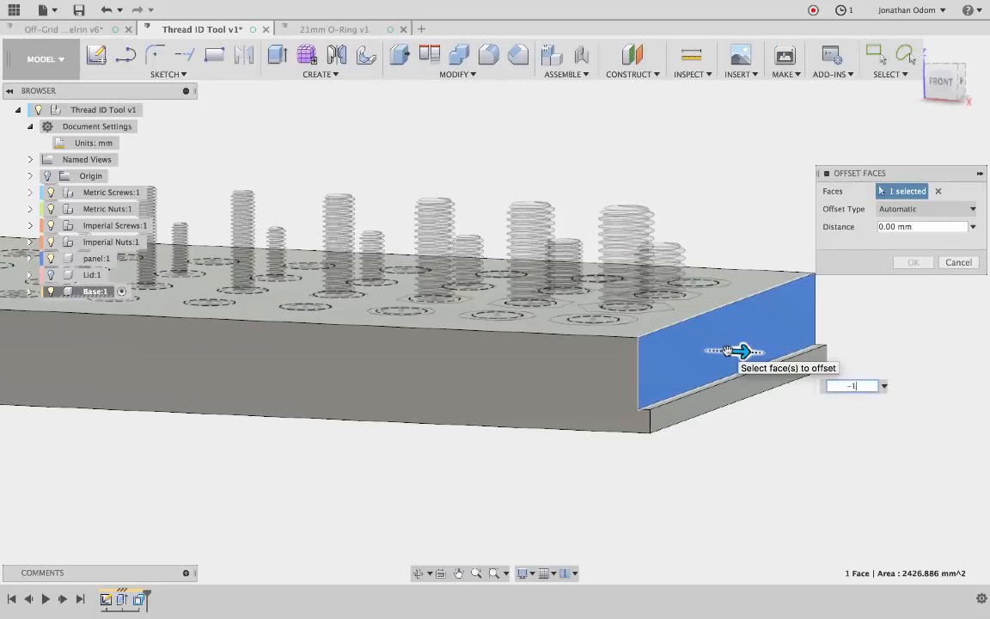
pyautogui.press('Return')
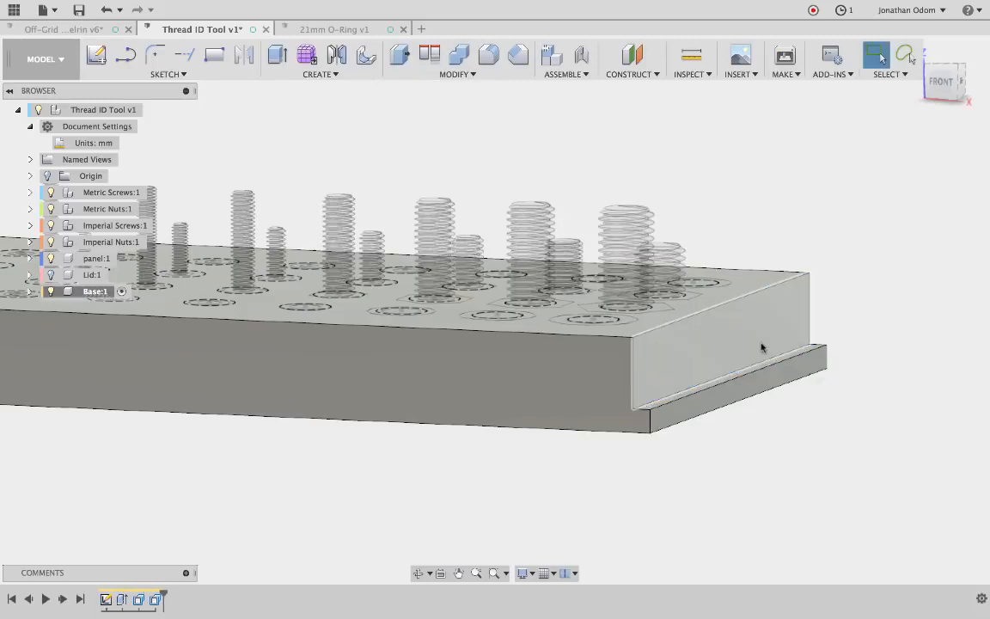
# Offset the upper end face beside the largest screws by -0.15 mm and fit the whole base in view.
pyautogui.click(400, 55)
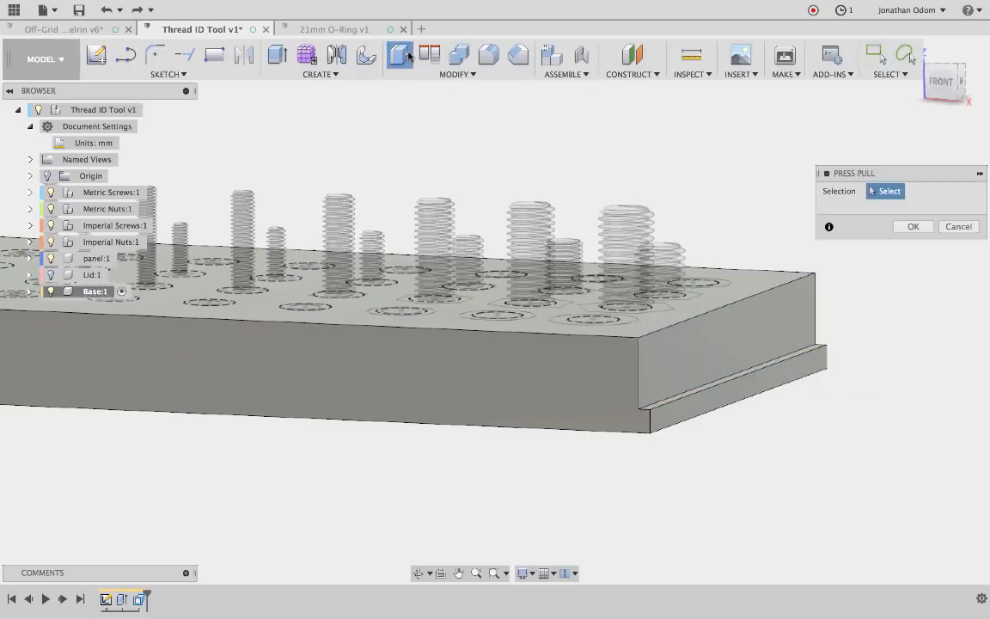
pyautogui.click(713, 334)
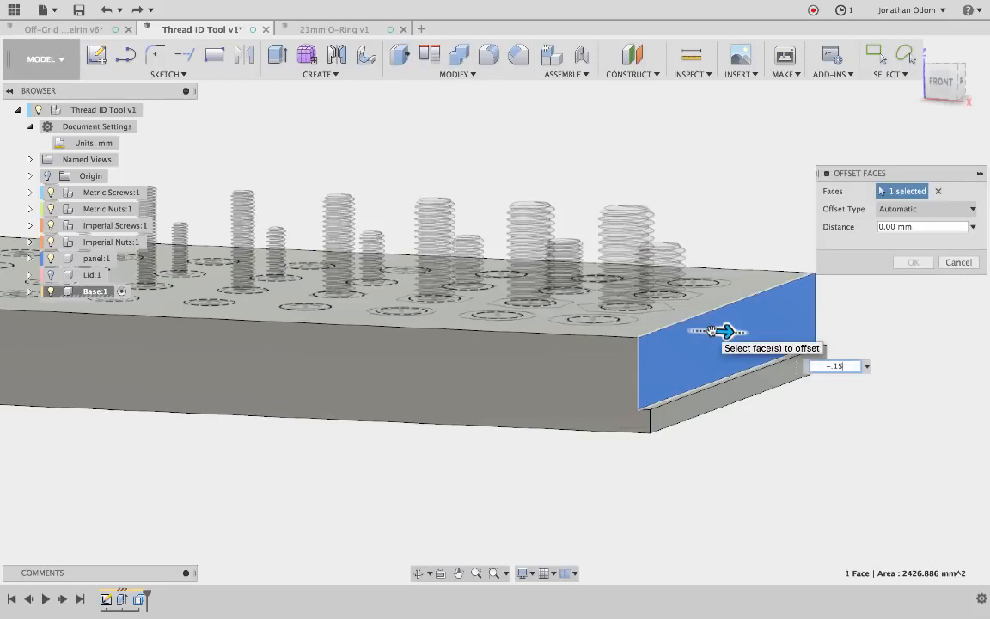
pyautogui.press('Return')
pyautogui.press('F6')
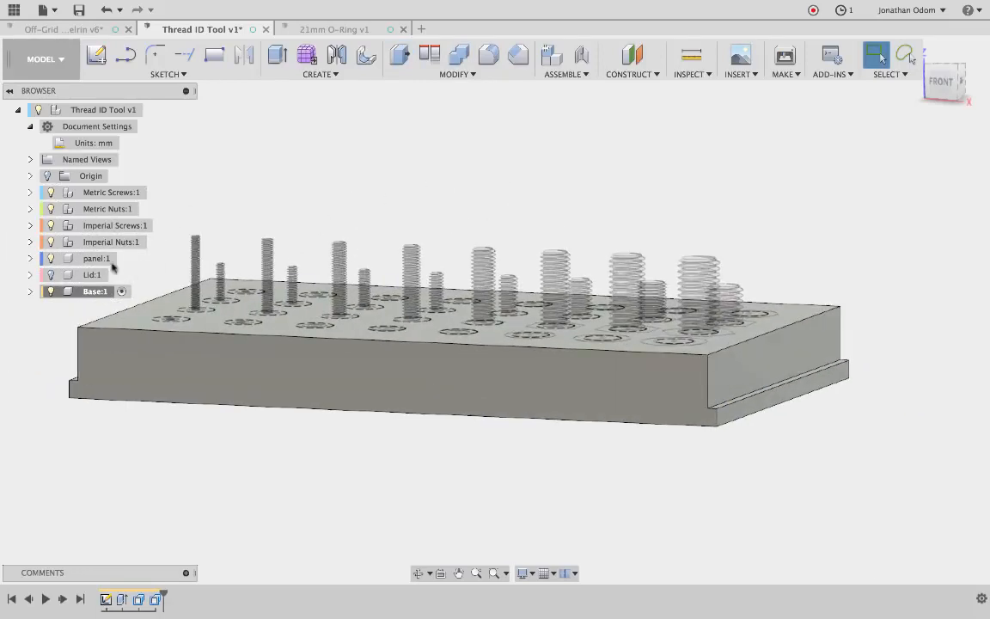
# Hide the panel component so only the base and the fastener components remain displayed.
pyautogui.keyDown('shift'); pyautogui.scroll(10, 626, 136); pyautogui.keyUp('shift')
pyautogui.hscroll(-5, 625, 137)
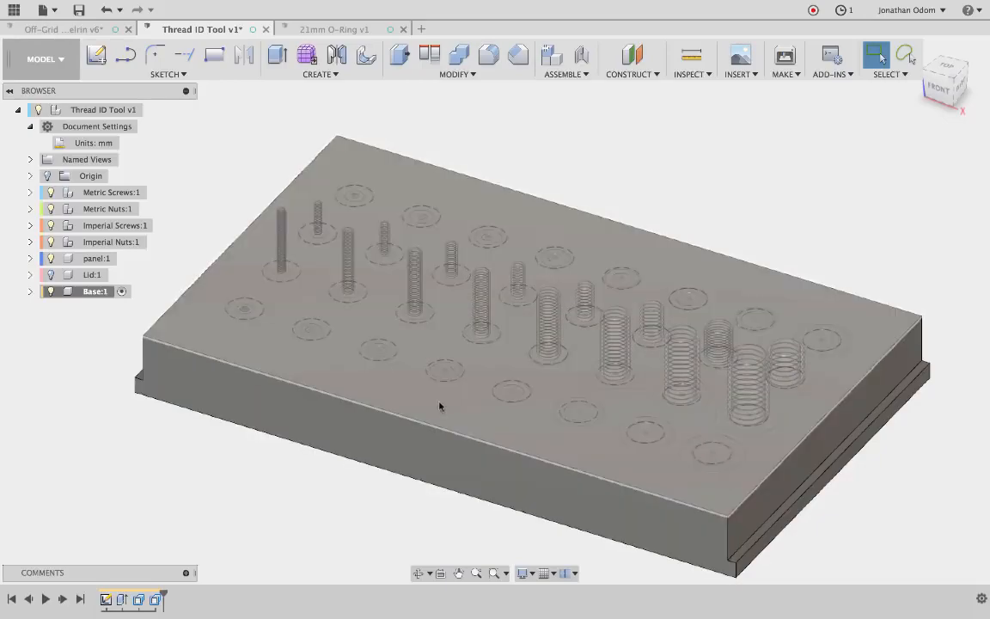
pyautogui.click(411, 367)
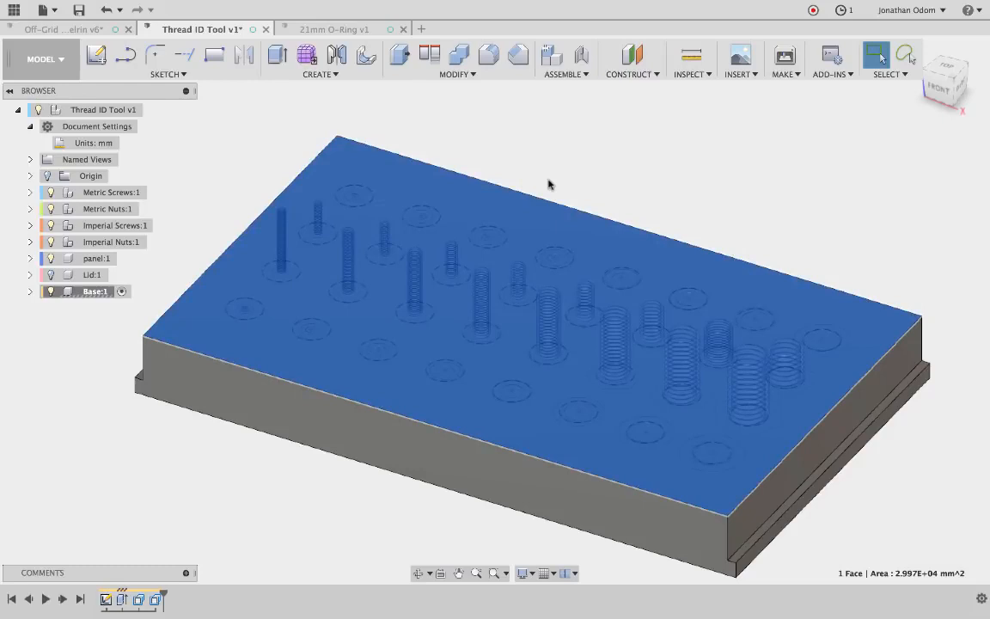
pyautogui.click(660, 205)
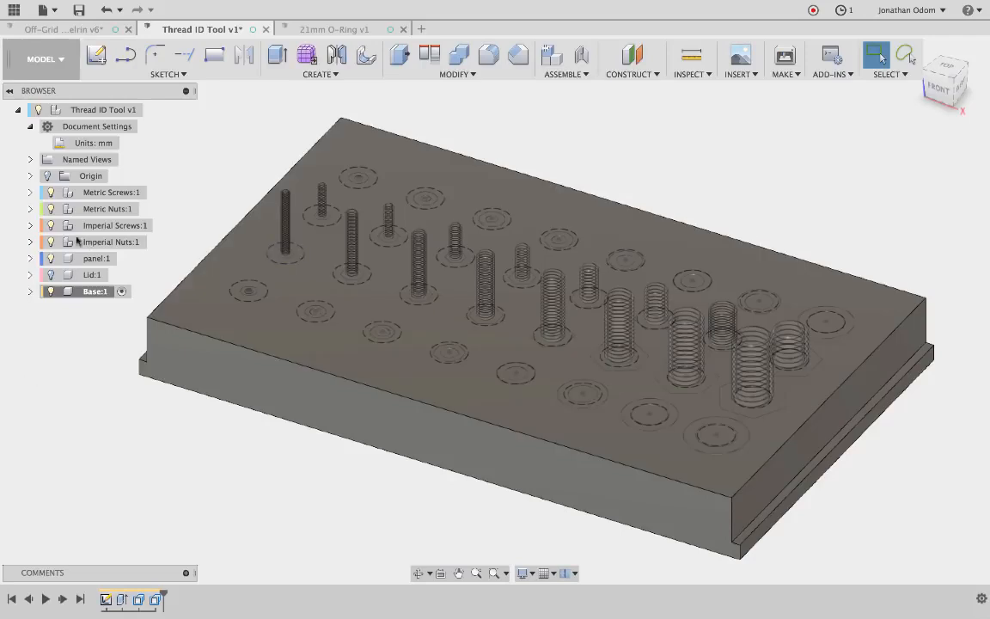
pyautogui.click(51, 260)
pyautogui.hscroll(-3, 256, 146)
pyautogui.hscroll(1, 256, 146)
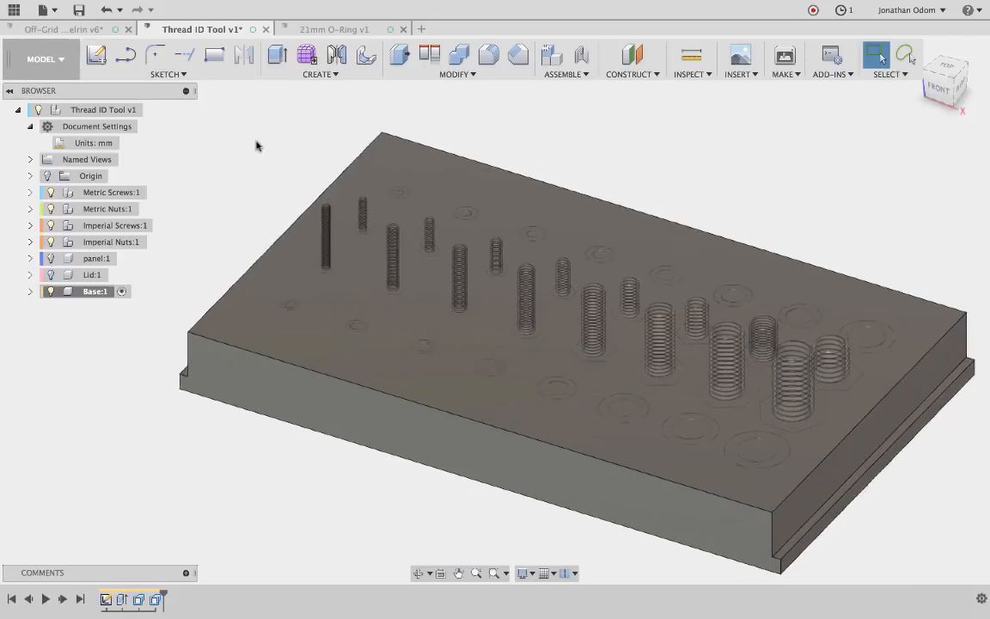
pyautogui.hscroll(2, 493, 104)
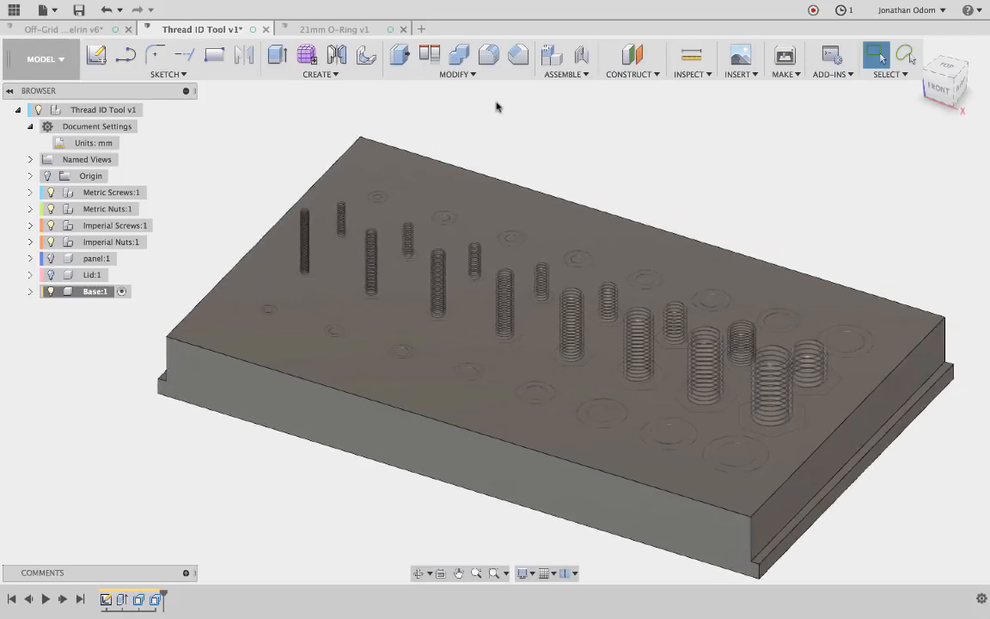
# Cut the largest metric hex bolt out of the base body with Combine, keeping the tool body.
pyautogui.click(458, 54)
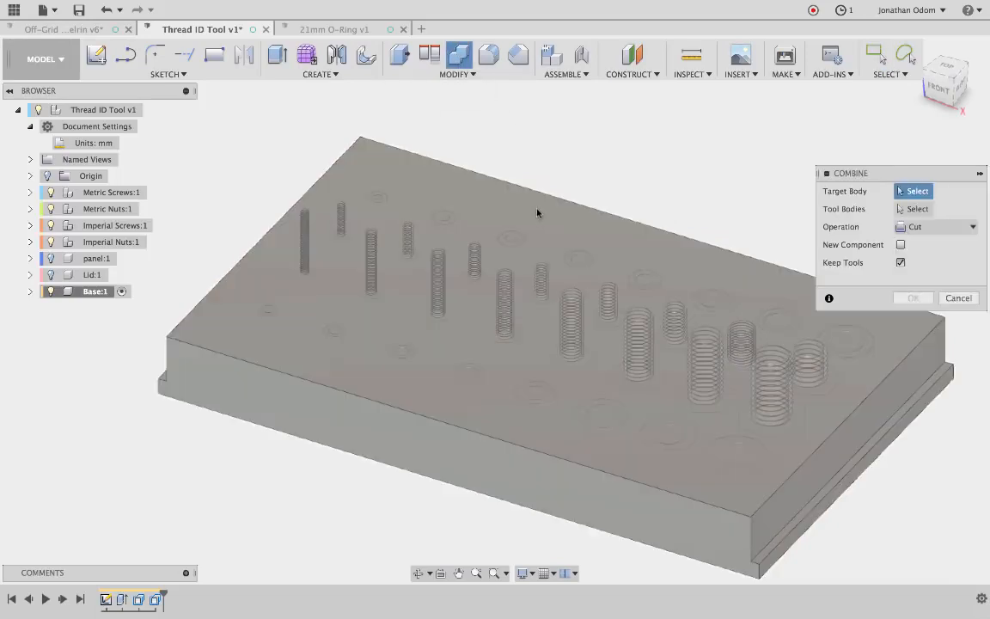
pyautogui.click(538, 213)
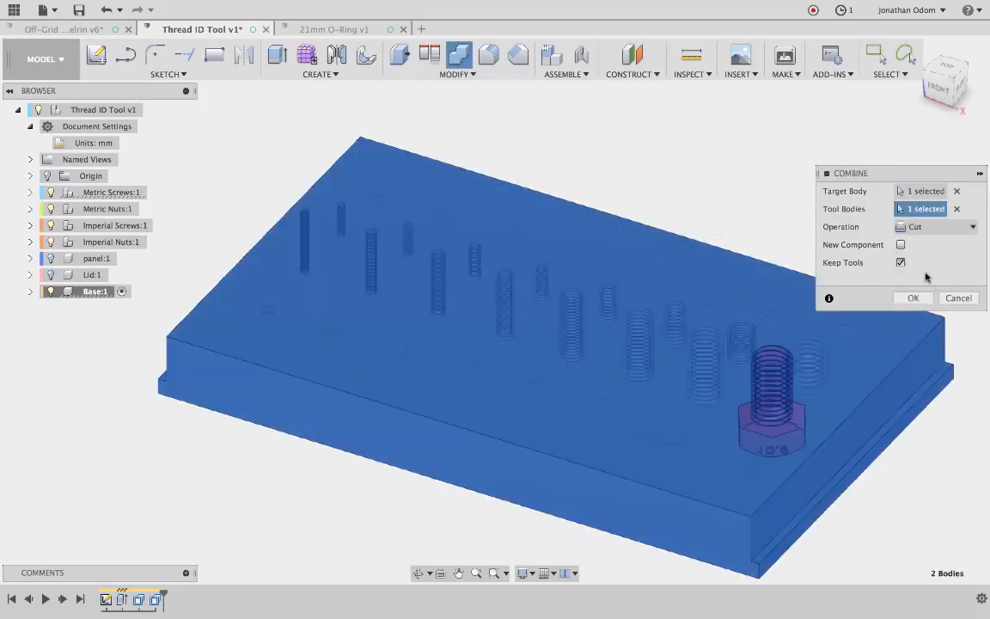
pyautogui.click(900, 262)
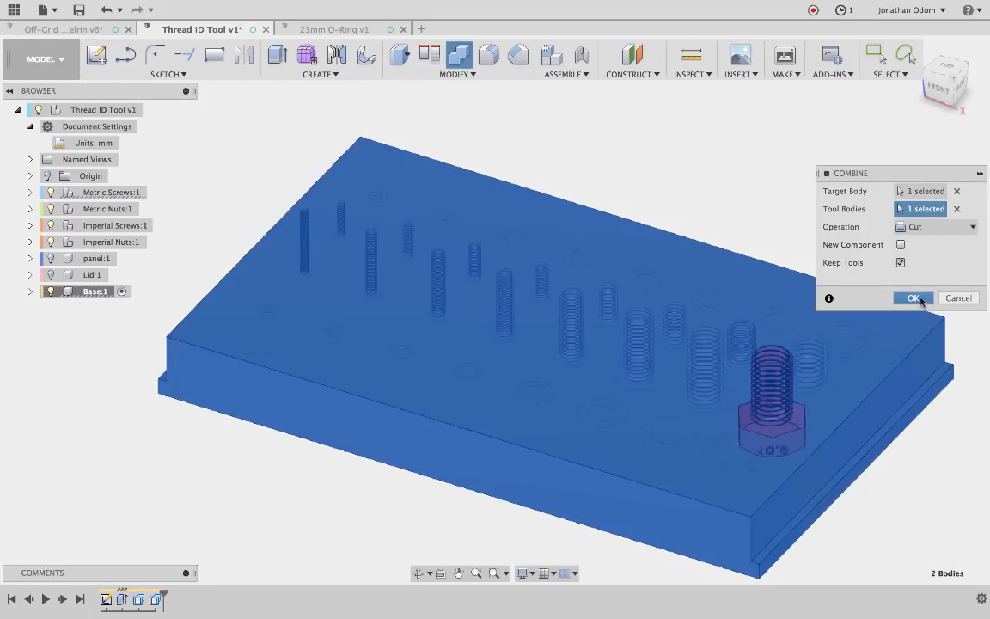
pyautogui.click(914, 299)
# Hide the Metric Screws component to expose the hex pocket cut into the base.
pyautogui.scroll(2, 865, 311)
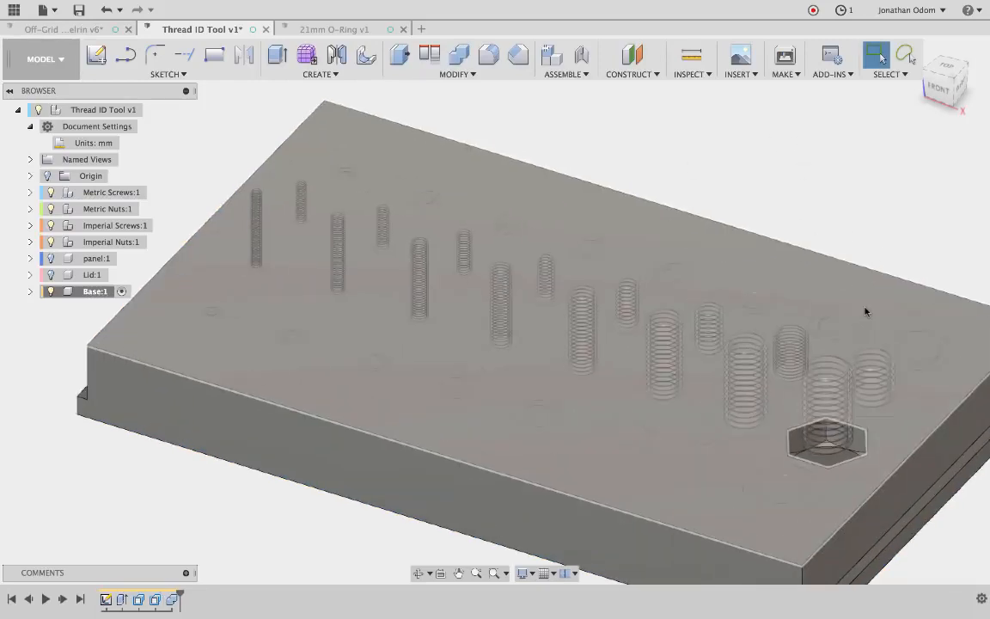
pyautogui.scroll(5, 865, 311)
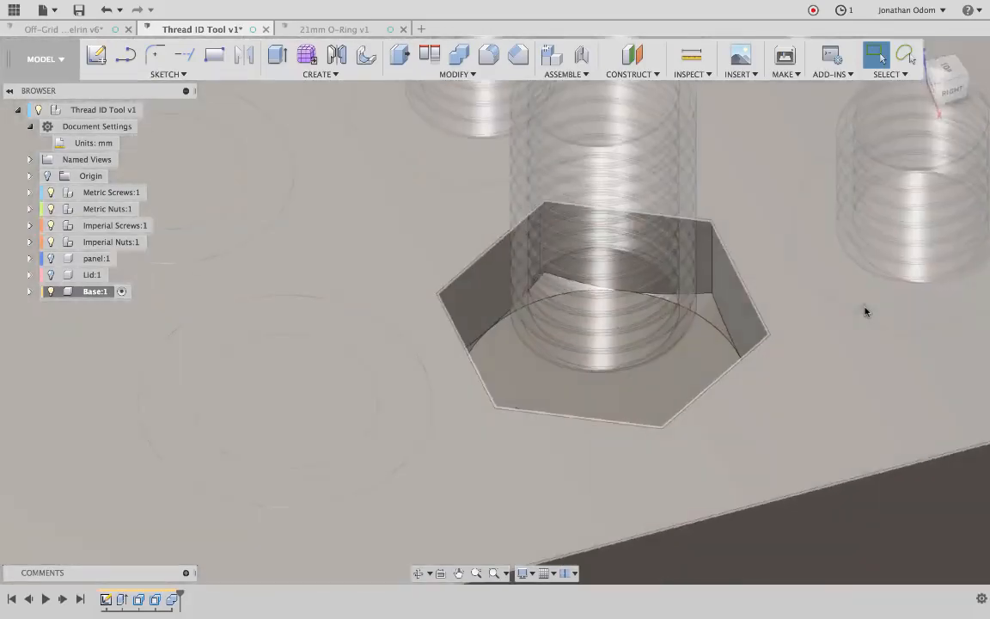
pyautogui.scroll(6, 865, 312)
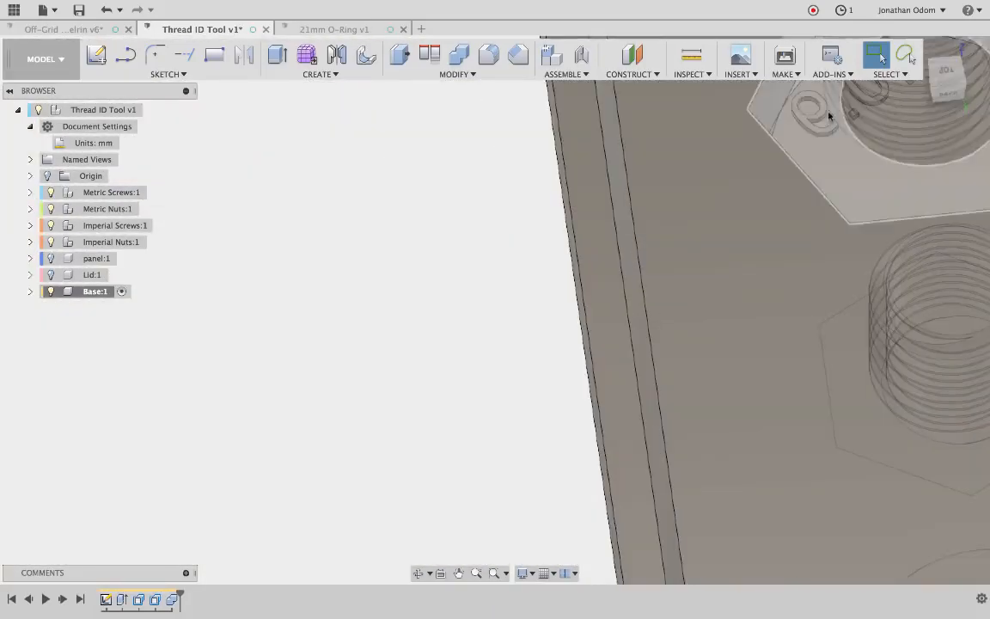
pyautogui.scroll(5, 830, 116)
pyautogui.keyDown('shift'); pyautogui.hscroll(-5, 830, 116); pyautogui.keyUp('shift')
pyautogui.hscroll(2, 822, 121)
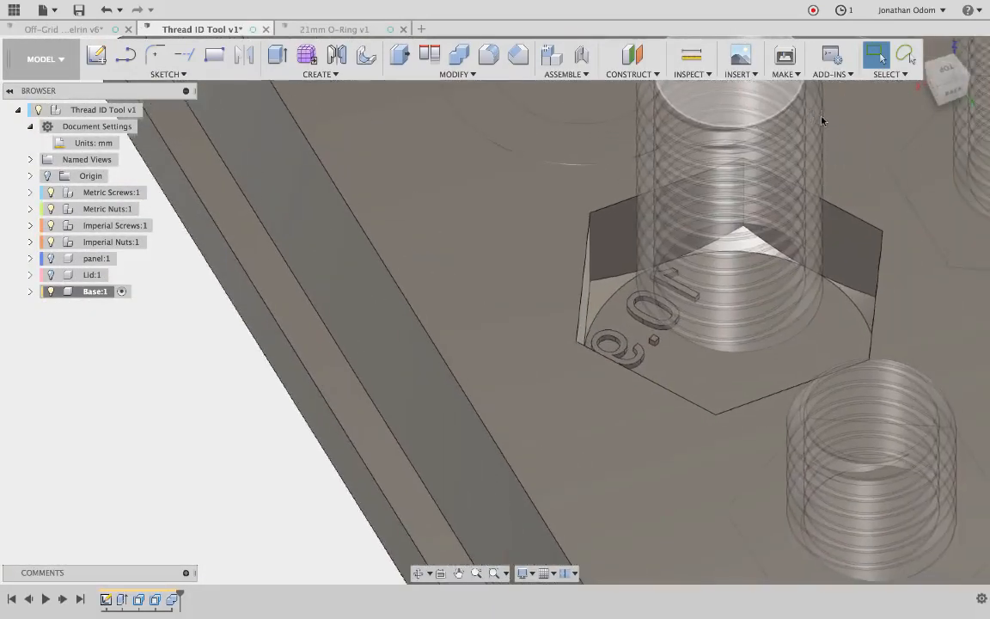
pyautogui.scroll(3, 822, 121)
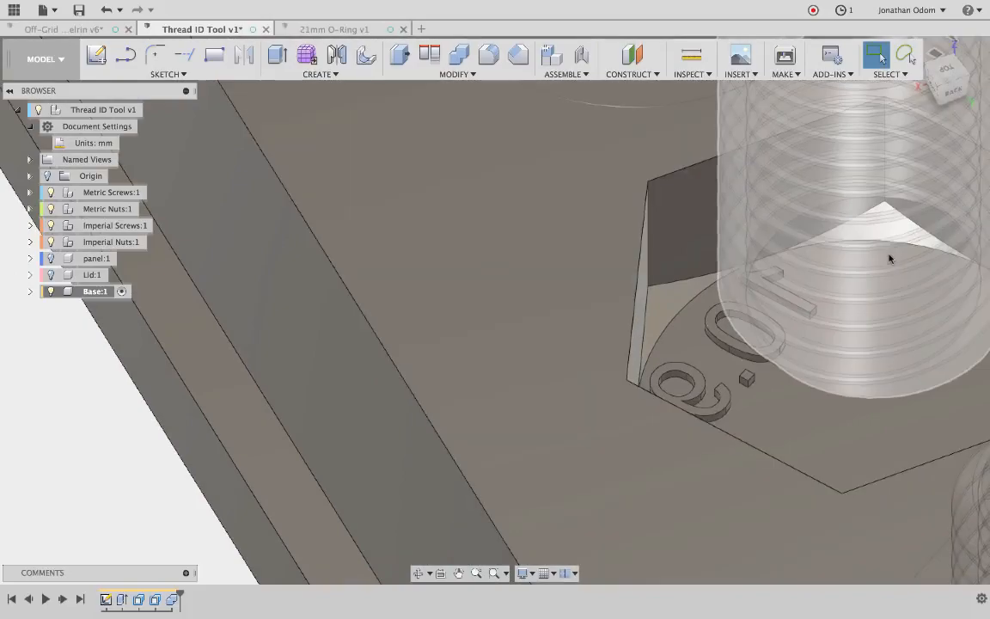
pyautogui.click(888, 257)
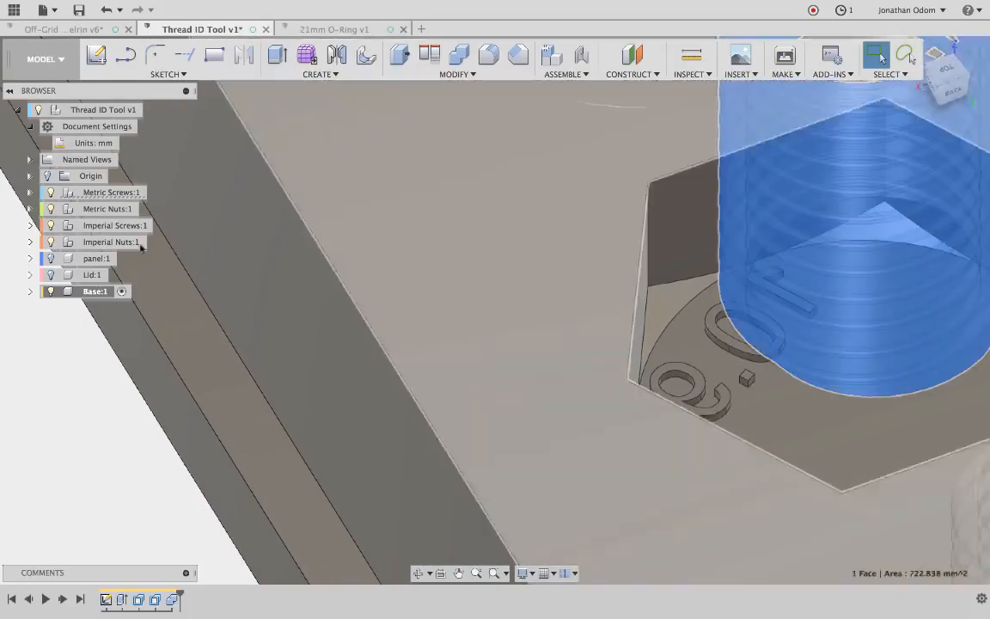
pyautogui.click(51, 193)
pyautogui.hscroll(4, 850, 271)
pyautogui.press('Escape')
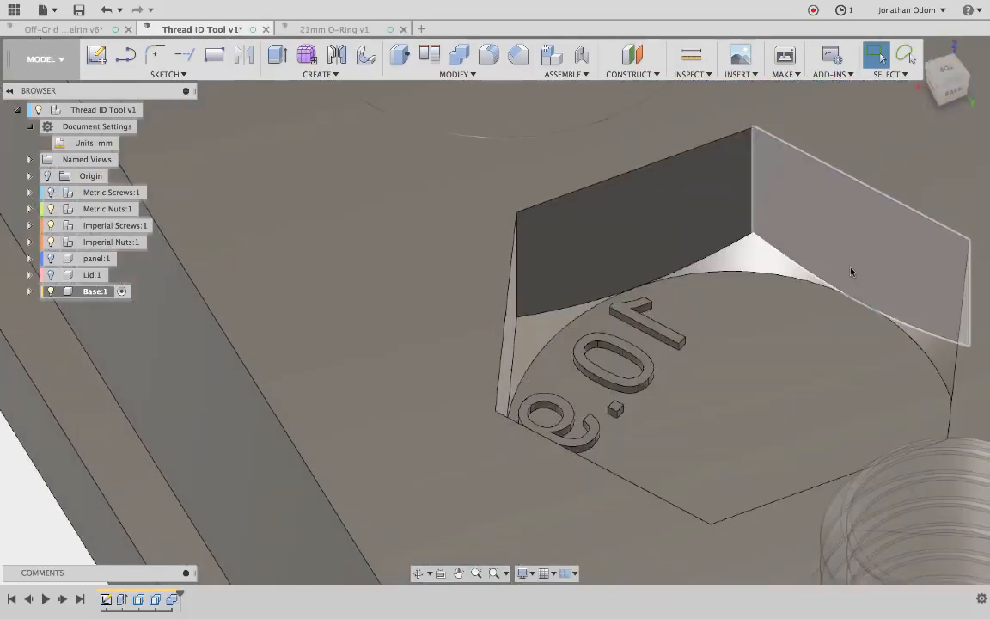
# Delete the sloped corner faces around the floor of the hex pocket in the base.
pyautogui.scroll(-5, 851, 271)
pyautogui.keyDown('shift'); pyautogui.scroll(5, 851, 271); pyautogui.keyUp('shift')
pyautogui.scroll(3, 850, 271)
pyautogui.keyDown('shift'); pyautogui.scroll(-4, 851, 271); pyautogui.keyUp('shift')
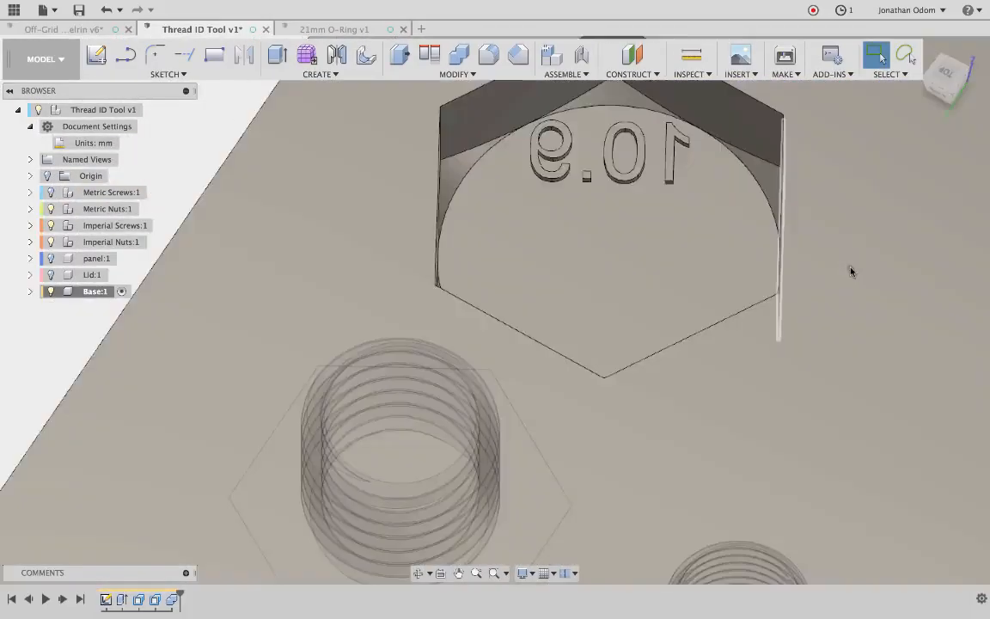
pyautogui.keyDown('shift'); pyautogui.scroll(-3, 851, 270); pyautogui.keyUp('shift')
pyautogui.scroll(4, 850, 271)
pyautogui.click(567, 230)
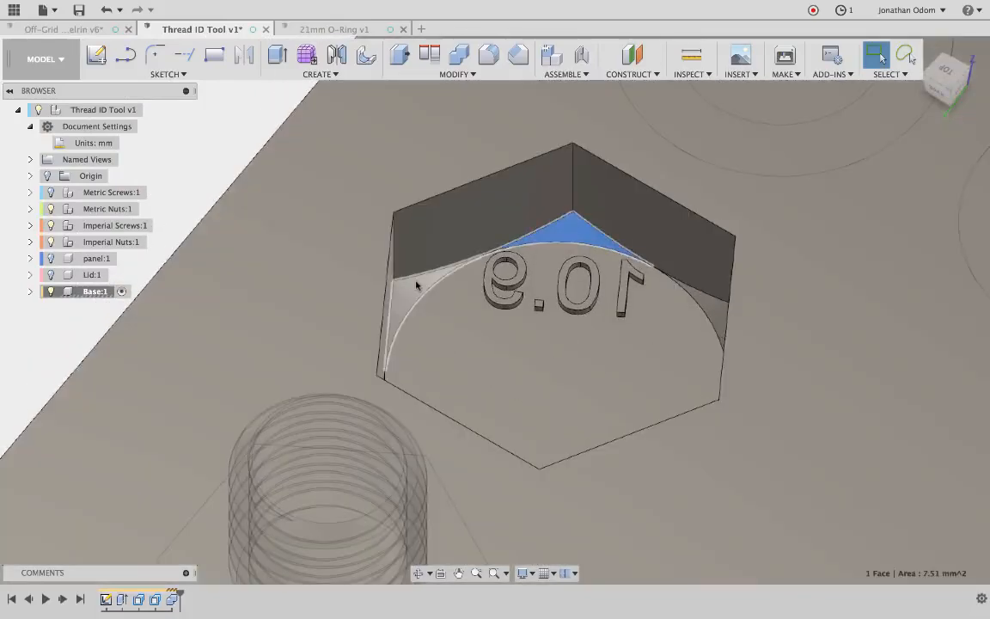
pyautogui.keyDown('shift'); pyautogui.click(409, 285); pyautogui.keyUp('shift')
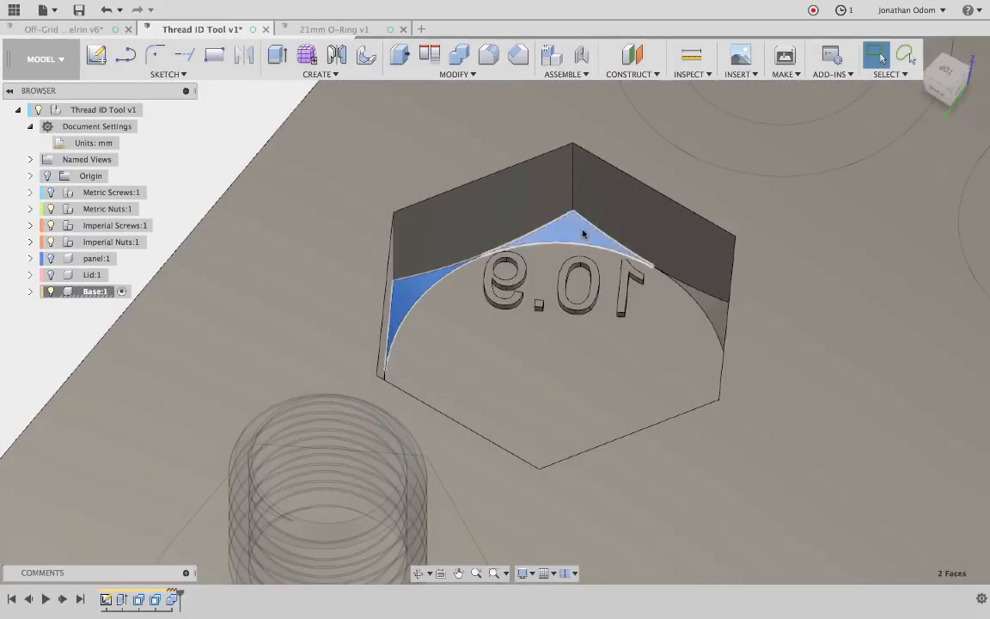
pyautogui.keyDown('shift'); pyautogui.scroll(5, 582, 234); pyautogui.keyUp('shift')
pyautogui.scroll(4, 582, 233)
pyautogui.keyDown('shift'); pyautogui.click(482, 230); pyautogui.keyUp('shift')
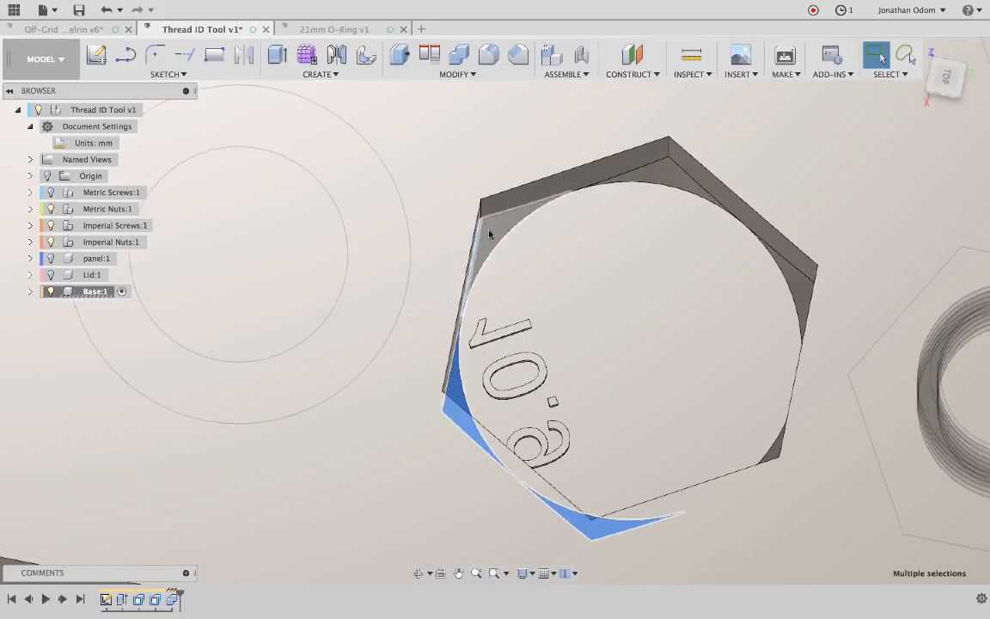
pyautogui.keyDown('shift'); pyautogui.click(489, 233); pyautogui.keyUp('shift')
pyautogui.keyDown('shift'); pyautogui.click(683, 175); pyautogui.keyUp('shift')
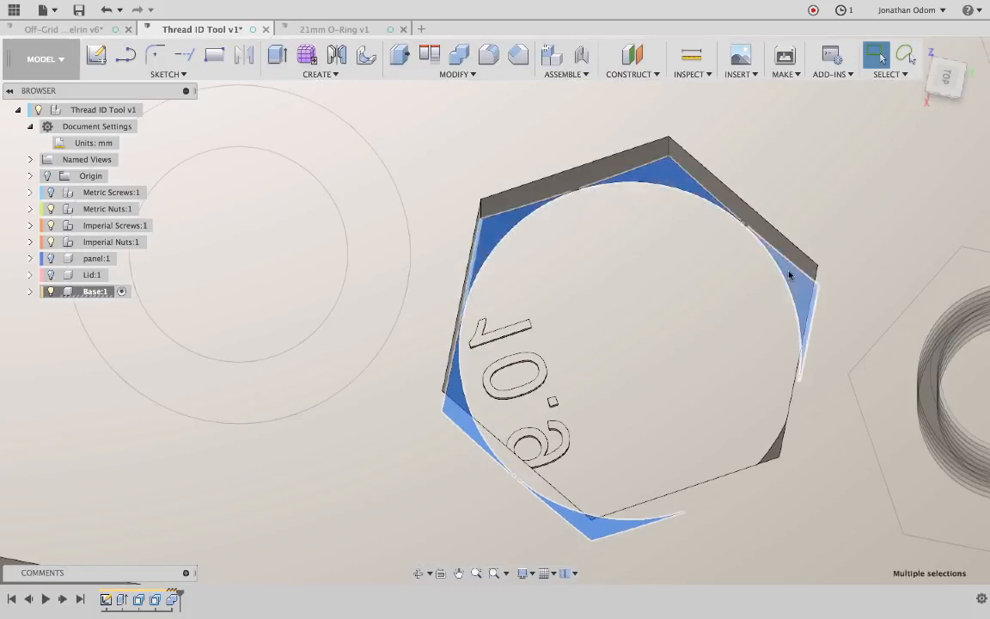
pyautogui.press('Delete')
# Delete the raised 10.9 lettering faces from the floor of the hex pocket.
pyautogui.keyDown('shift'); pyautogui.hscroll(10, 789, 275); pyautogui.keyUp('shift')
pyautogui.scroll(4, 790, 275)
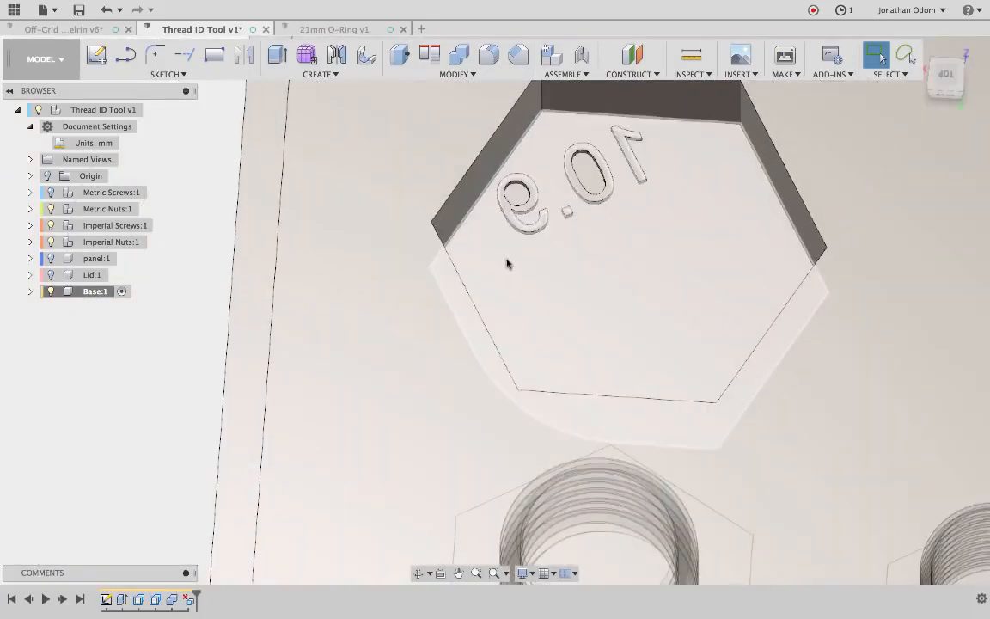
pyautogui.moveTo(507, 264); pyautogui.dragTo(585, 144)
pyautogui.press('super+z')
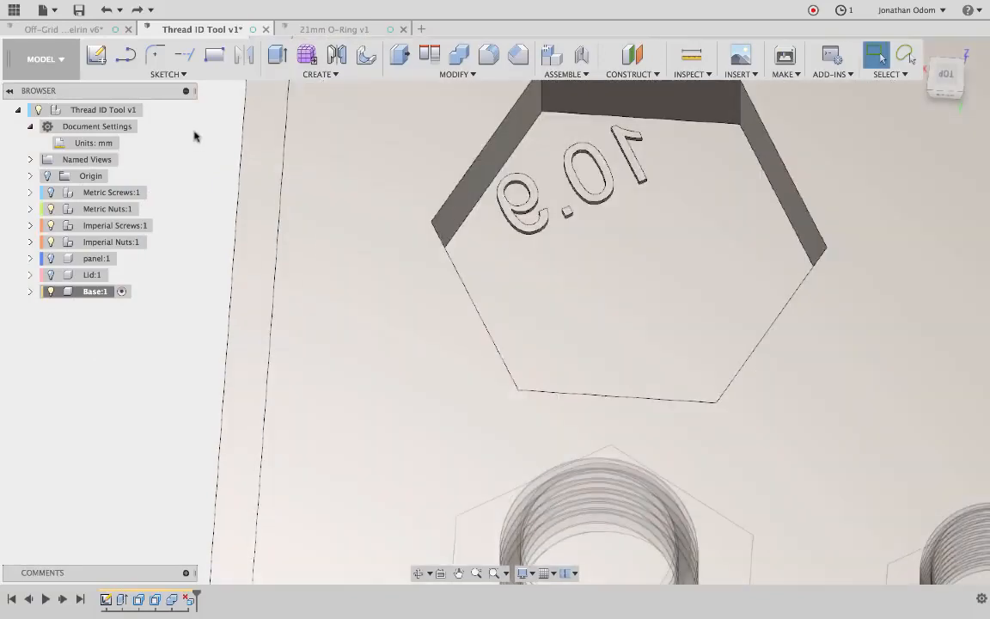
pyautogui.moveTo(174, 109); pyautogui.dragTo(636, 251)
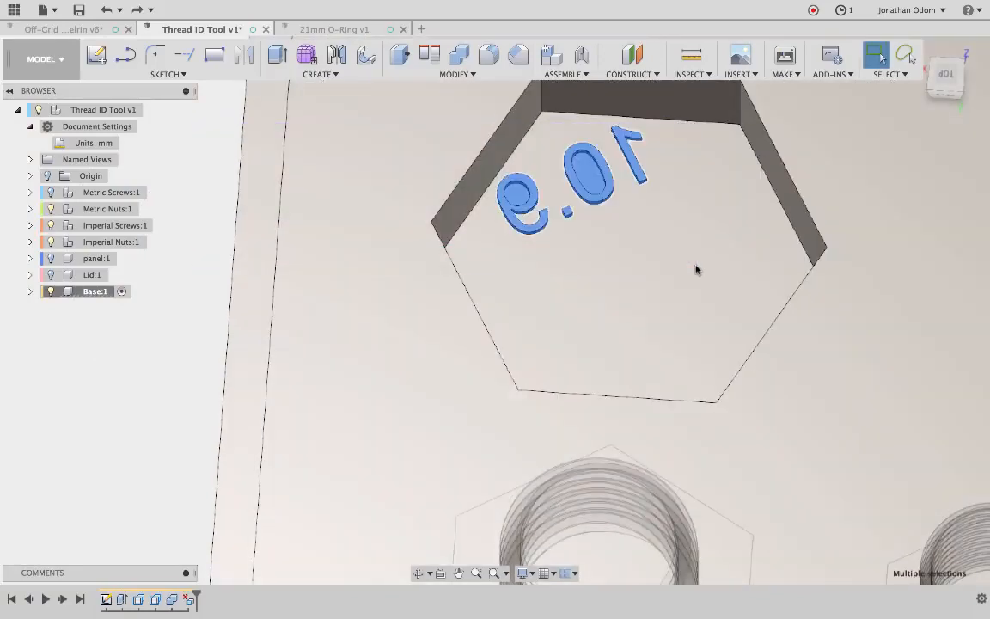
pyautogui.press('Delete')
# Delete the remaining sloped corner face at the floor of the hex pocket.
pyautogui.keyDown('shift'); pyautogui.hscroll(10, 668, 274); pyautogui.keyUp('shift')
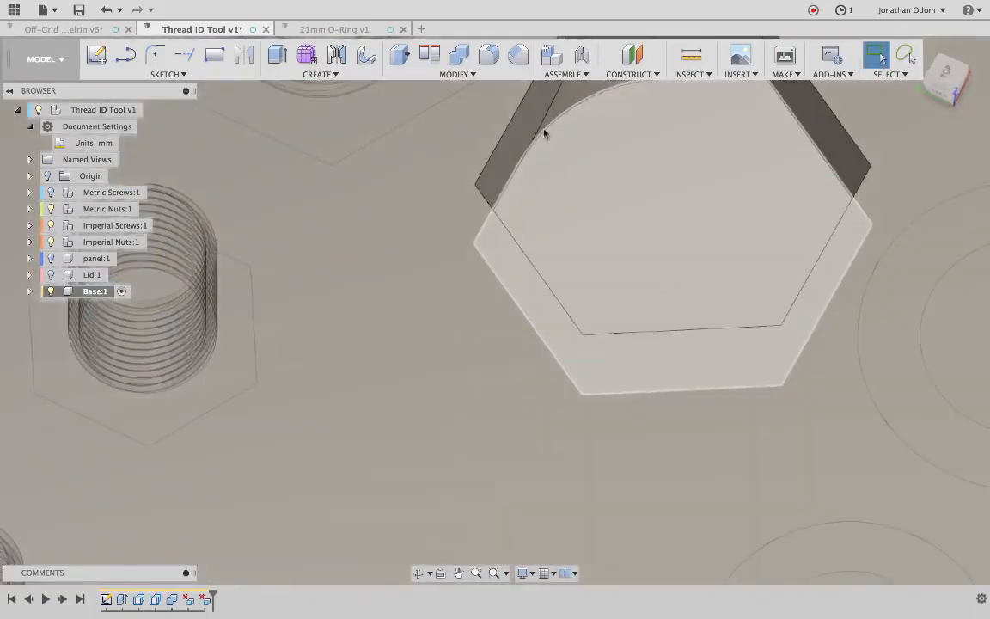
pyautogui.click(563, 106)
pyautogui.press('Delete')
pyautogui.scroll(-10, 521, 148)
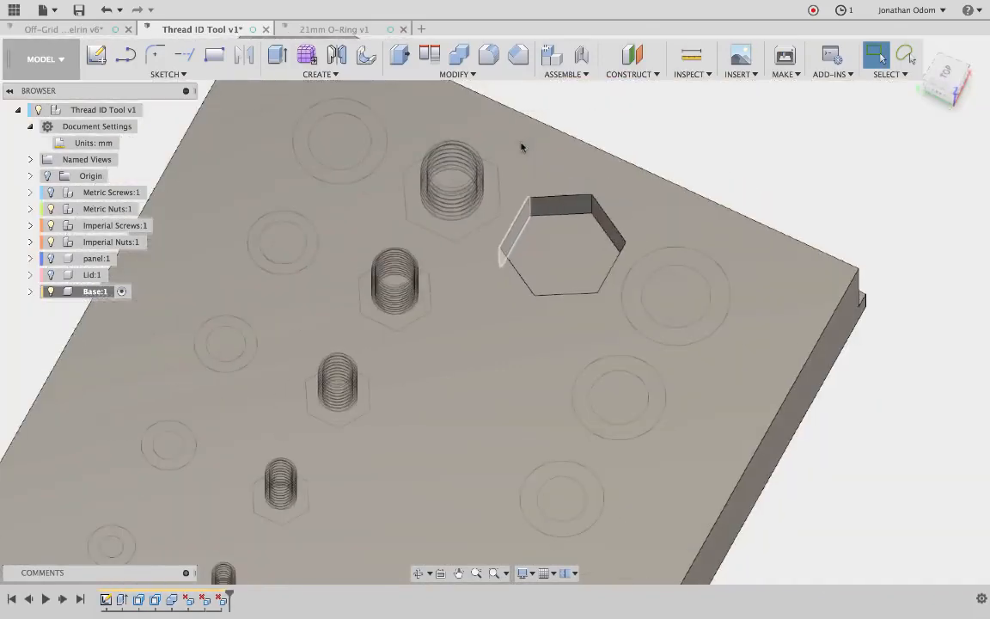
pyautogui.keyDown('shift'); pyautogui.hscroll(10, 520, 147); pyautogui.keyUp('shift')
pyautogui.hscroll(-5, 520, 148)
pyautogui.keyDown('shift'); pyautogui.hscroll(5, 521, 148); pyautogui.keyUp('shift')
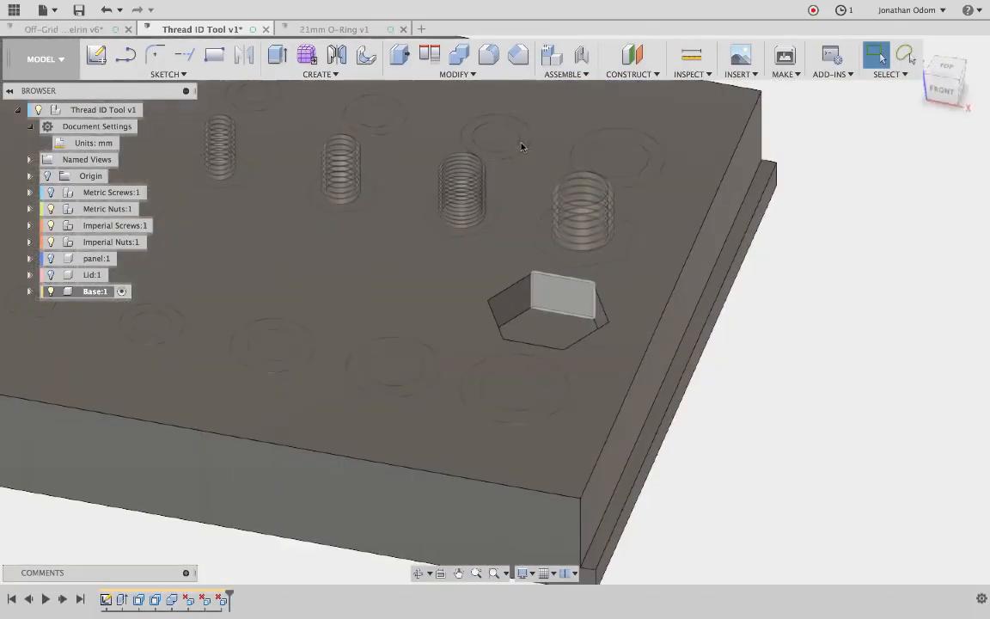
# Show the Metric Screws component again over the base, leaving the panel component hidden.
pyautogui.hscroll(-5, 521, 148)
pyautogui.scroll(-5, 194, 472)
pyautogui.hscroll(-2, 194, 473)
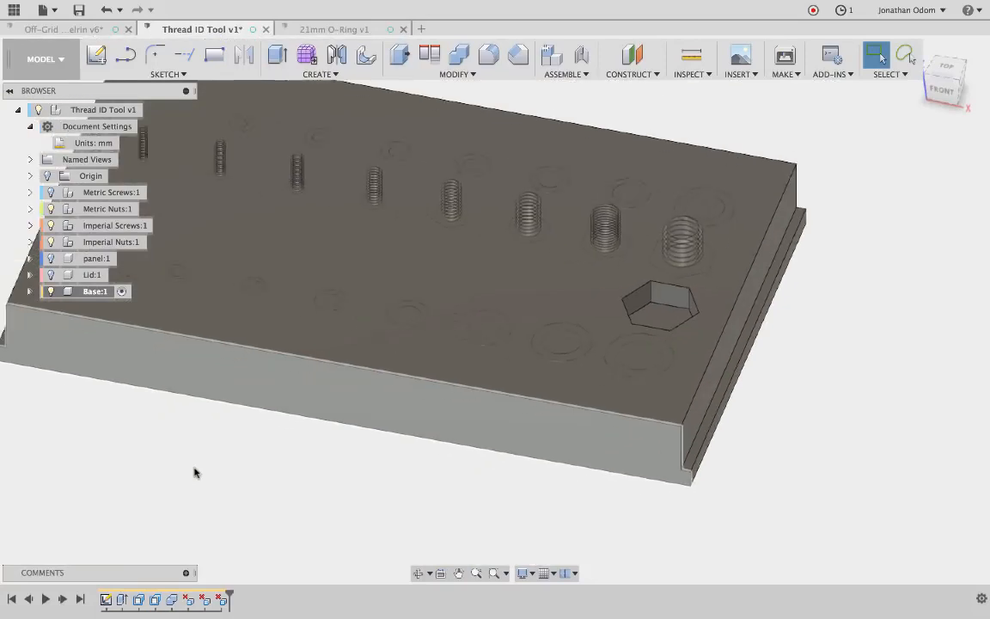
pyautogui.hscroll(-3, 194, 472)
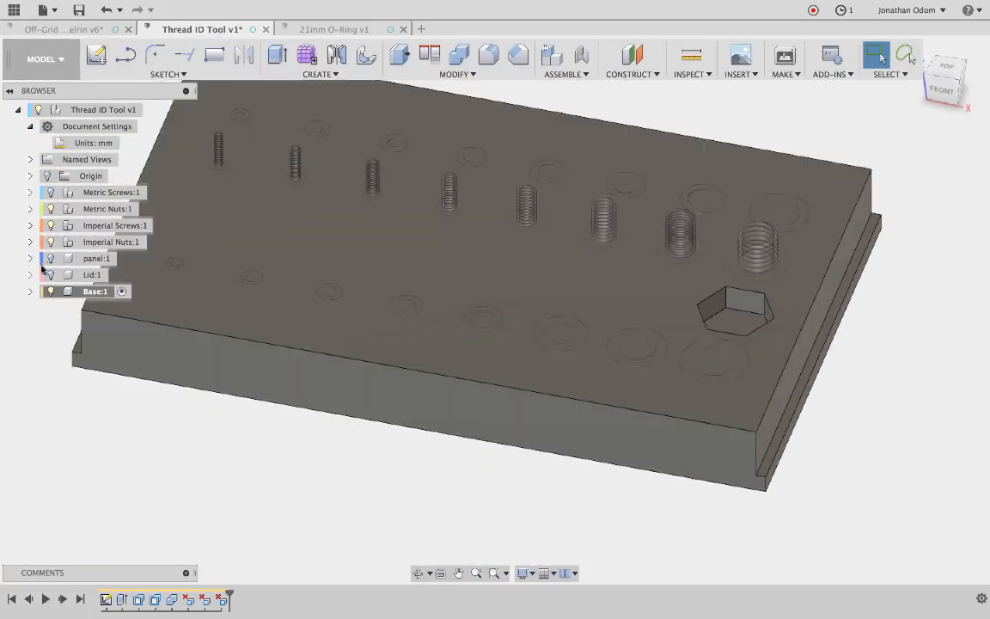
pyautogui.click(50, 259)
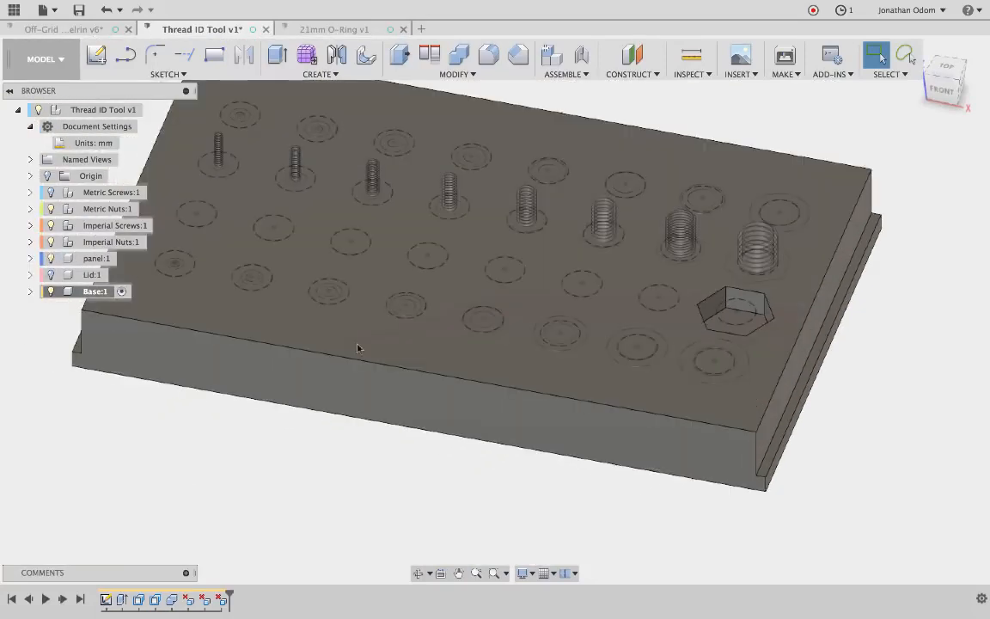
pyautogui.click(51, 258)
pyautogui.click(51, 194)
pyautogui.moveTo(655, 238); pyautogui.dragTo(596, 258, button='middle')
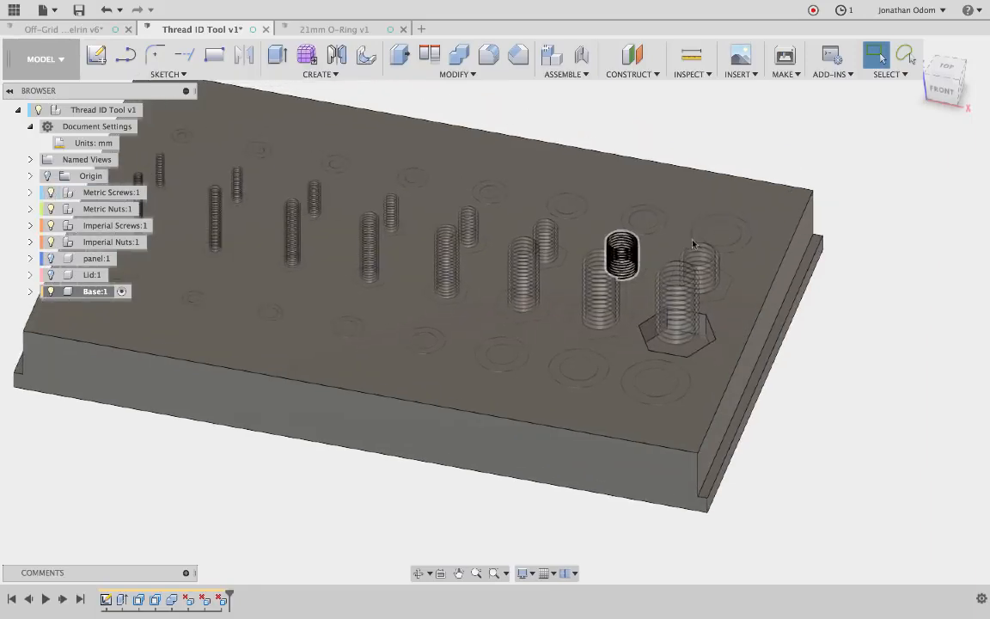
# Undo the hex pocket's face deletions and the Combine cut that made the pocket in the base.
pyautogui.press('super+z')
pyautogui.press('super+z')
pyautogui.press('super+z')
pyautogui.press('super+z')
pyautogui.press('super+z')
pyautogui.press('super+z')
pyautogui.press('super+z')
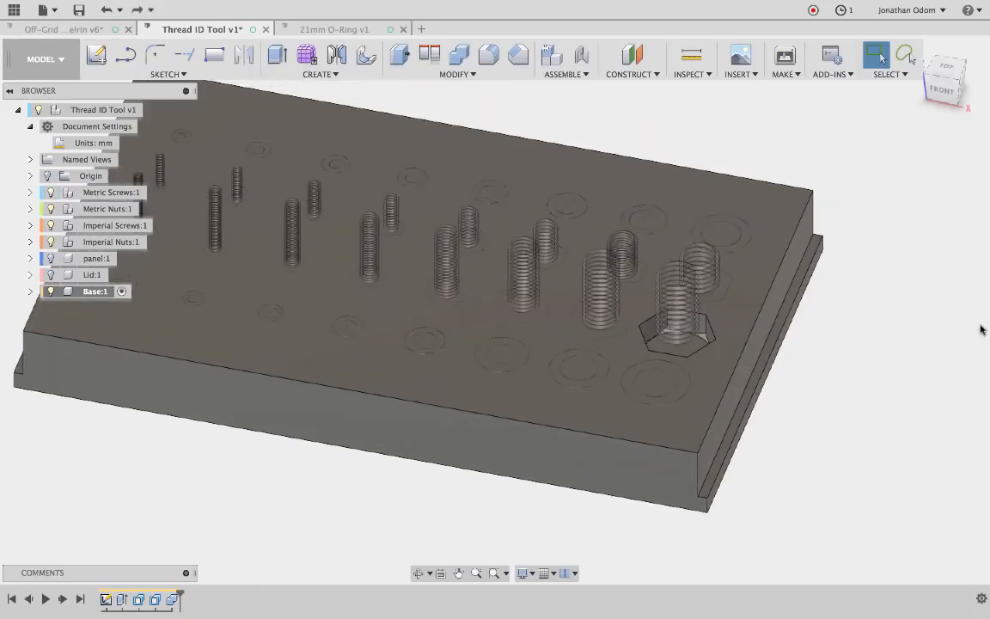
pyautogui.press('super+z')
pyautogui.moveTo(804, 173); pyautogui.dragTo(885, 183, button='middle')
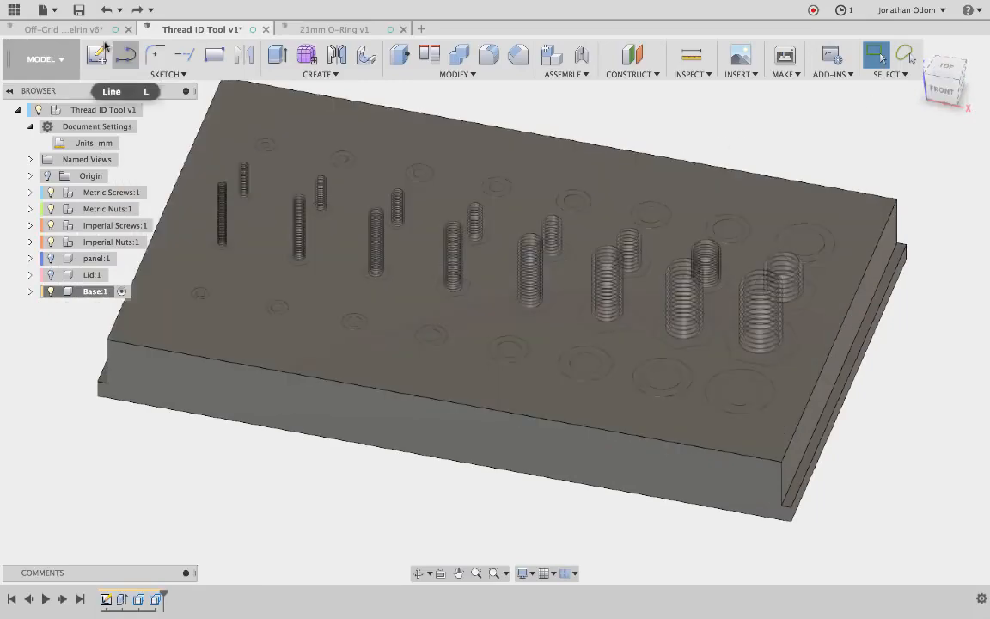
# Start a sketch on the base's top face and set the Project selection filter to whole bodies.
pyautogui.click(100, 52)
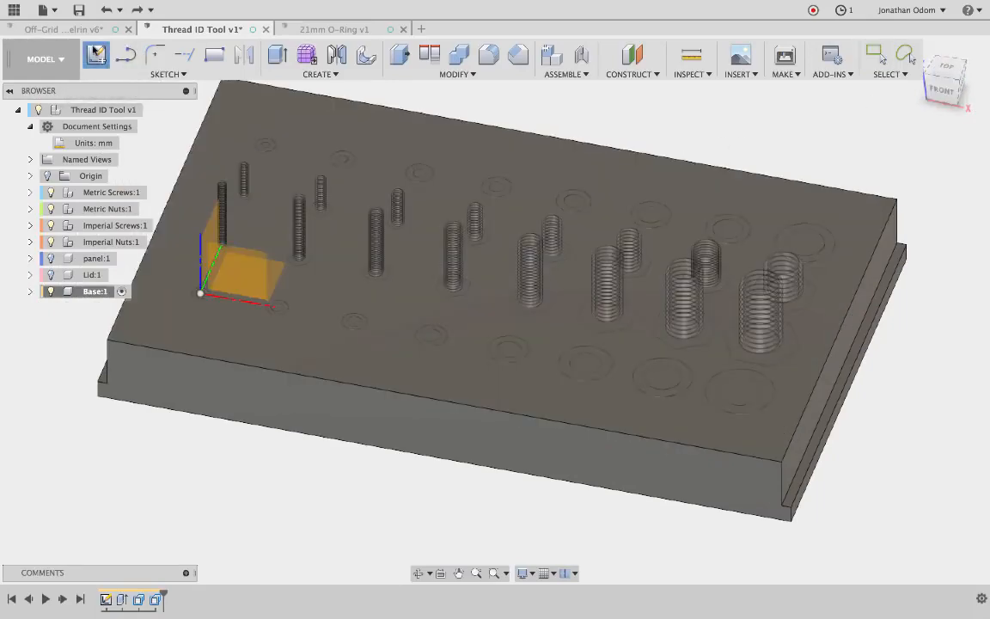
pyautogui.click(419, 150)
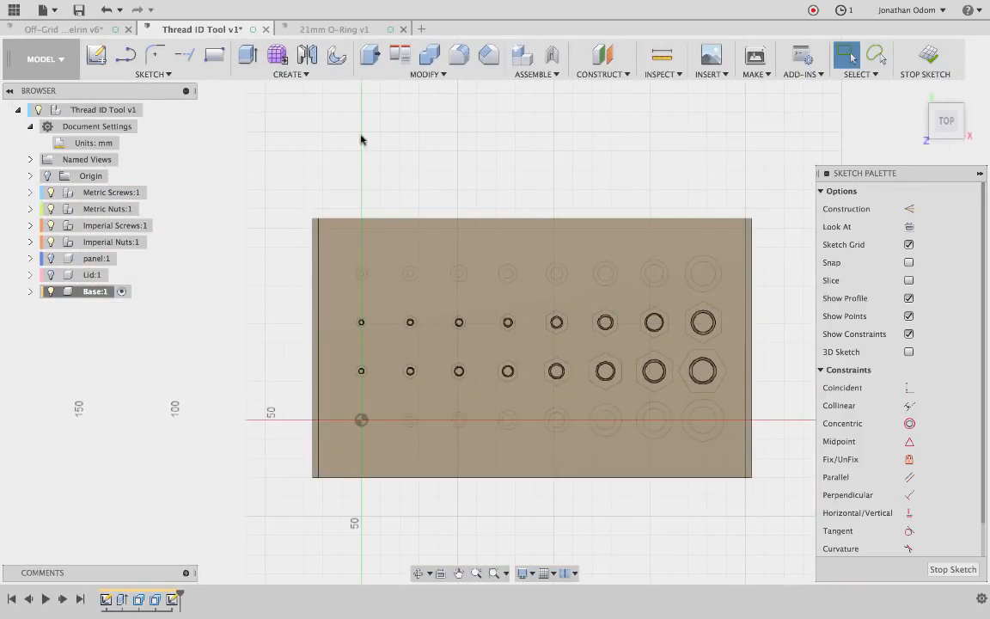
pyautogui.press('p')
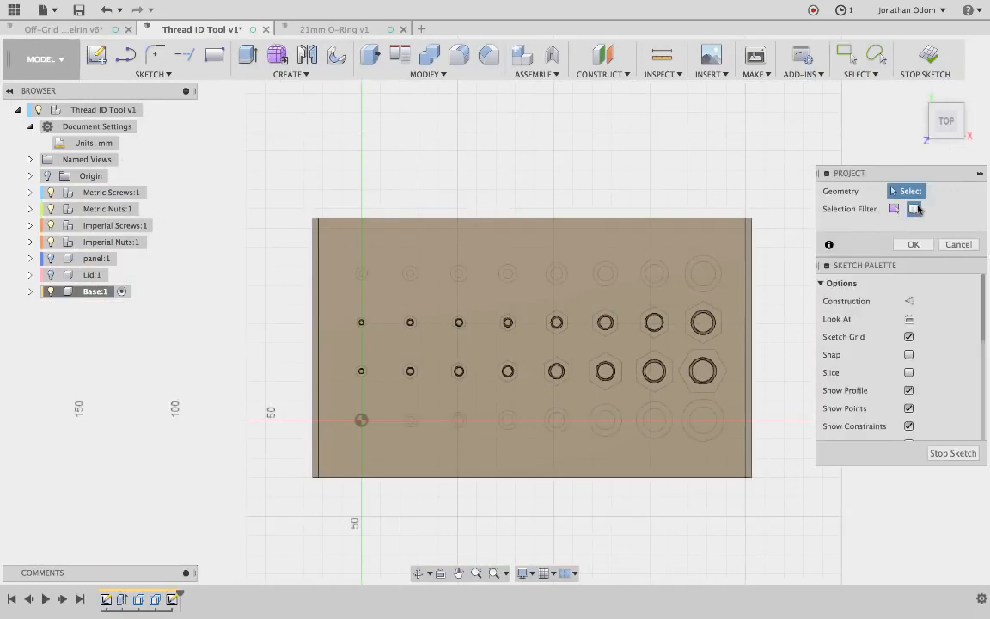
# Hide the Base component's bodies to expose all the nuts and screw heads for projection.
pyautogui.click(30, 291)
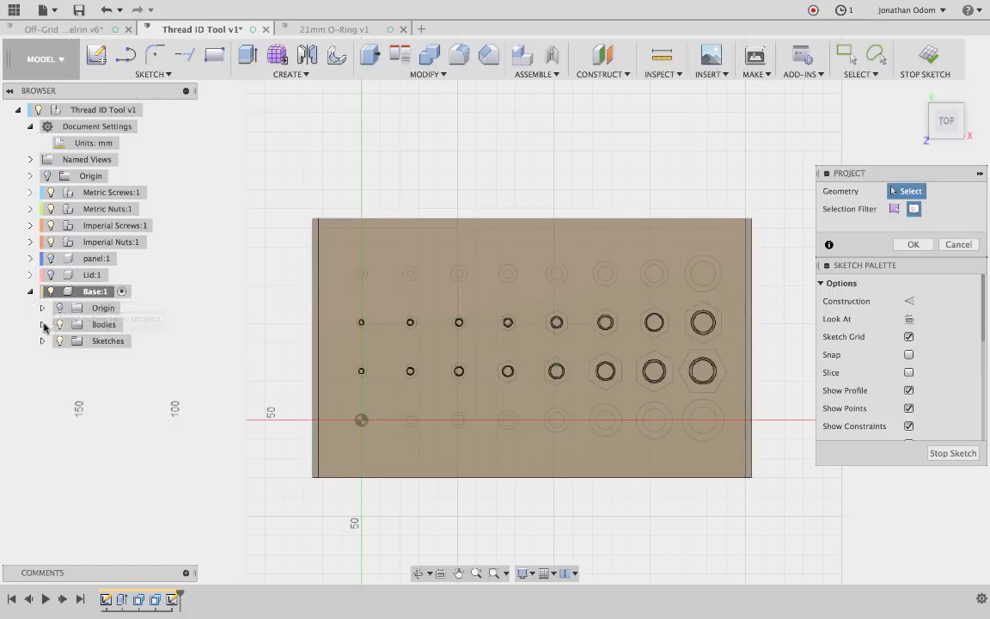
pyautogui.click(43, 324)
pyautogui.click(60, 325)
pyautogui.moveTo(514, 165); pyautogui.dragTo(491, 176, button='middle')
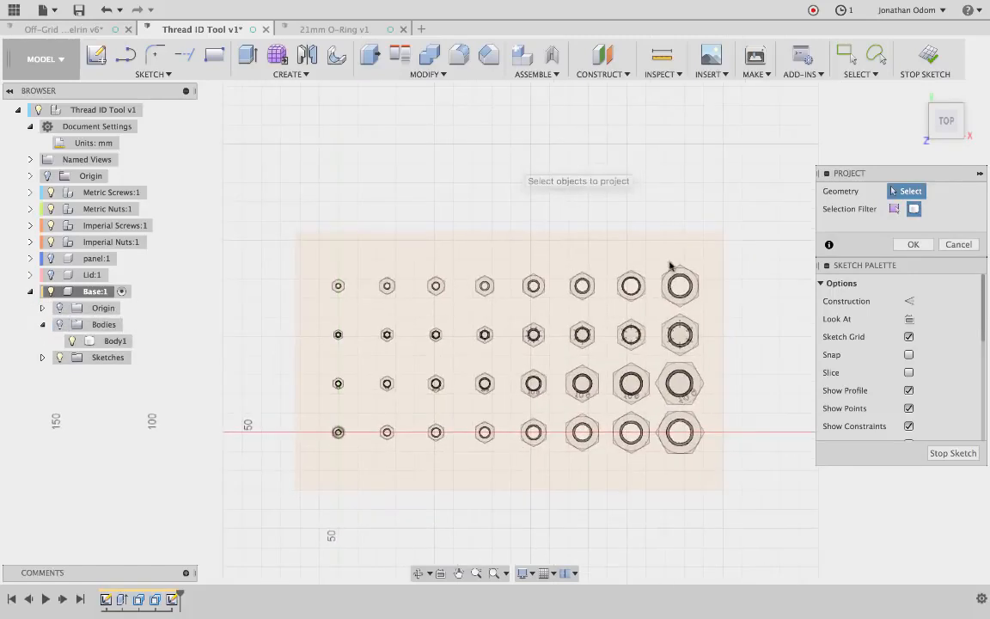
# Project all eight nut bodies of the back row, farthest from the origin, onto the sketch.
pyautogui.click(670, 275)
pyautogui.click(577, 272)
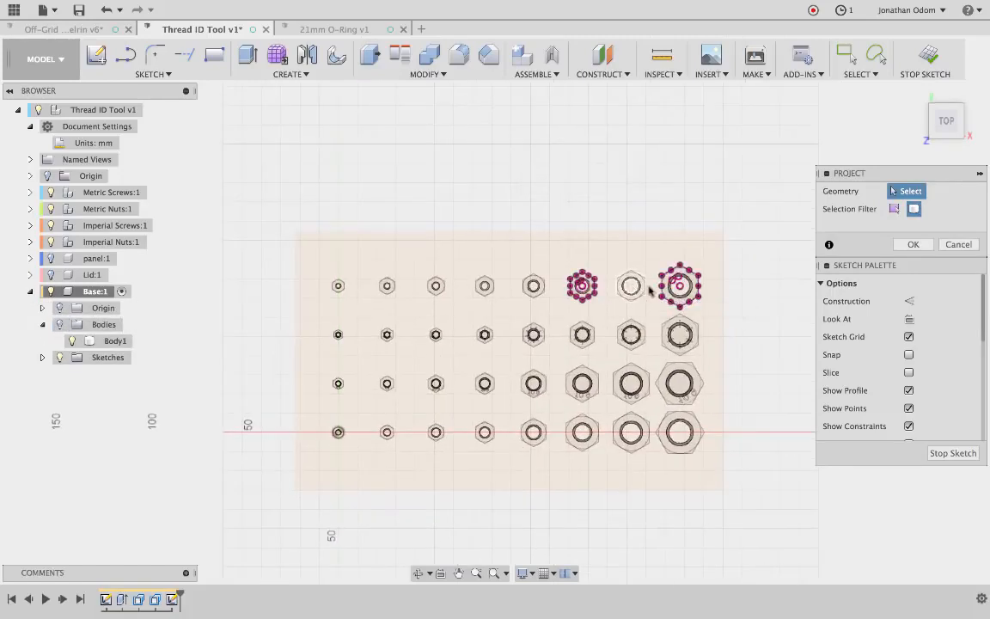
pyautogui.click(638, 297)
pyautogui.click(528, 297)
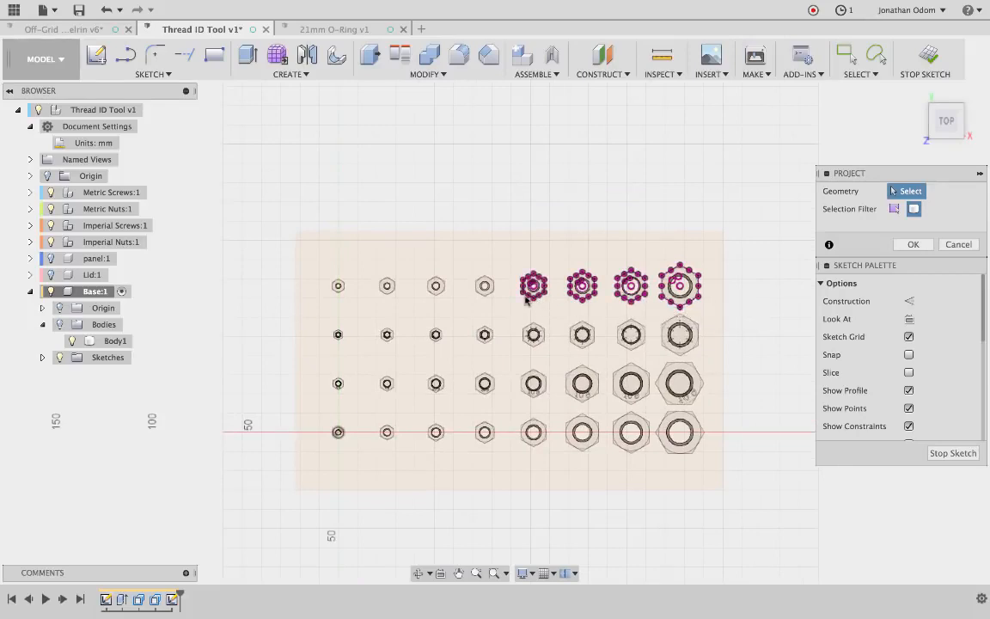
pyautogui.click(483, 292)
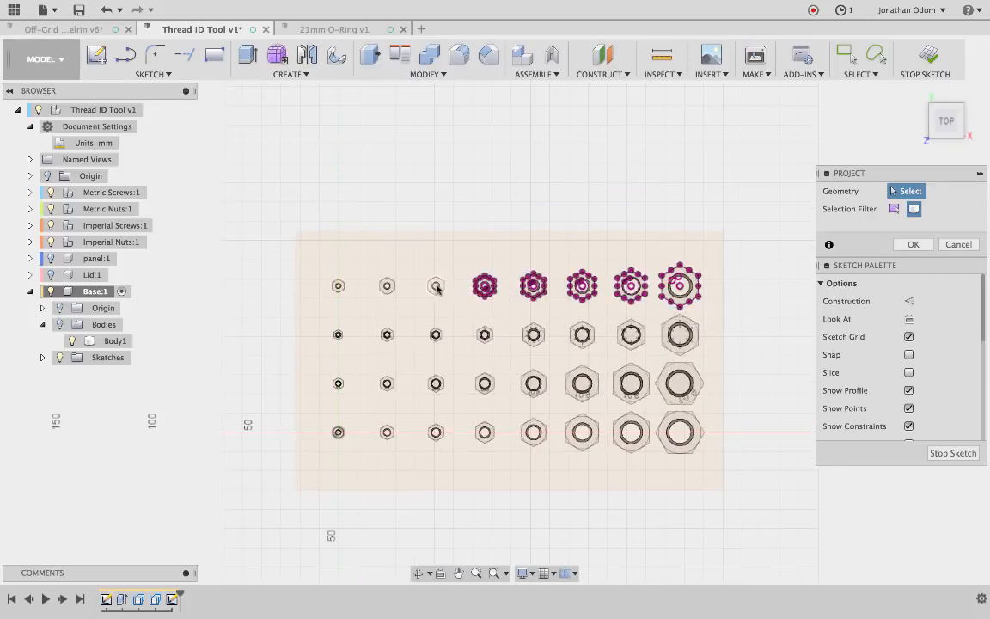
pyautogui.click(438, 289)
pyautogui.click(384, 287)
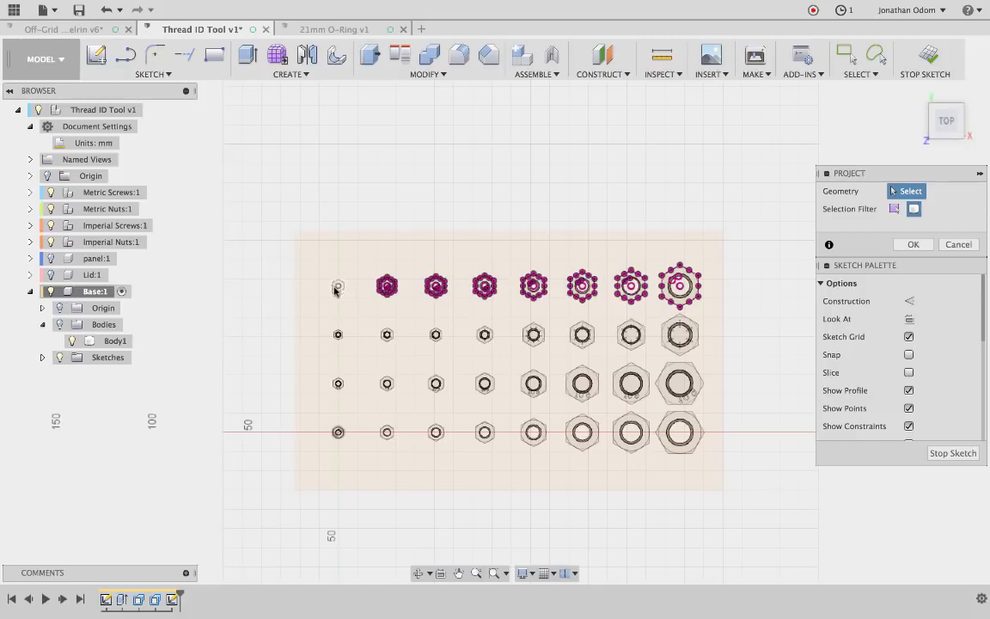
pyautogui.click(335, 288)
# Project all the screw bodies of the two middle rows onto the sketch.
pyautogui.click(339, 336)
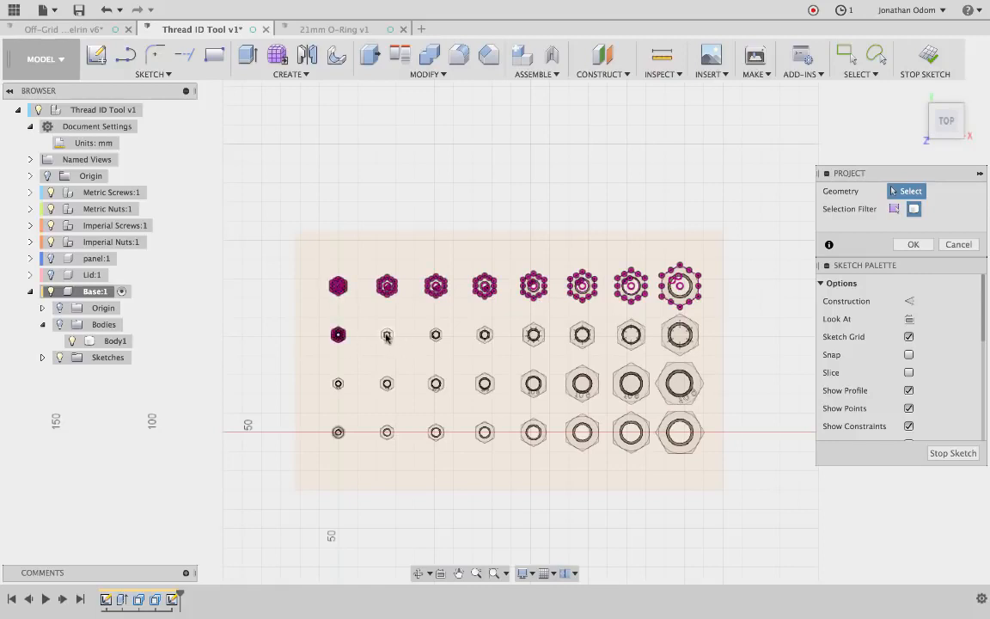
pyautogui.click(388, 335)
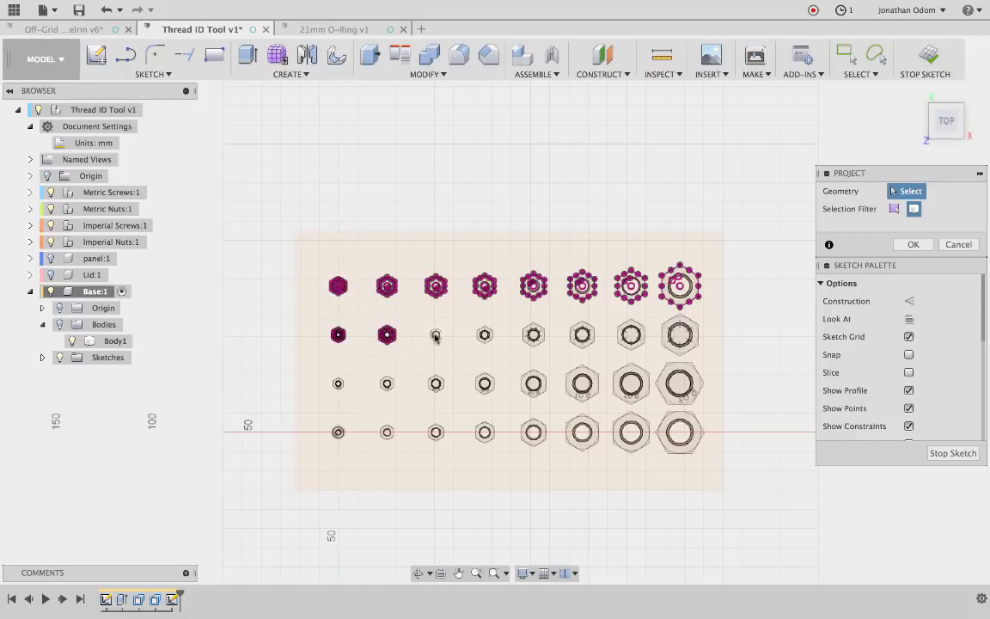
pyautogui.click(486, 337)
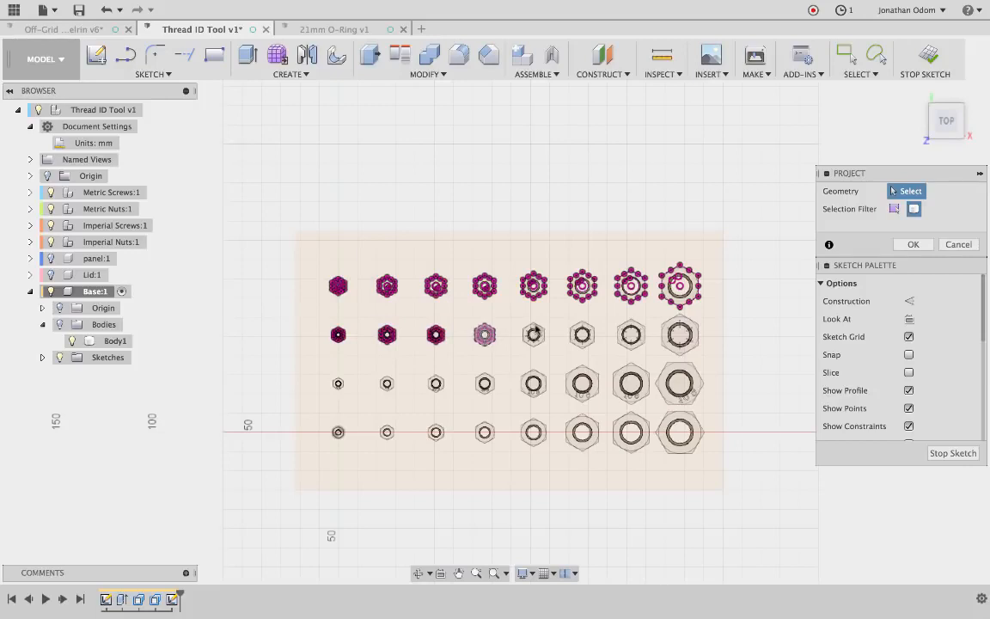
pyautogui.click(534, 335)
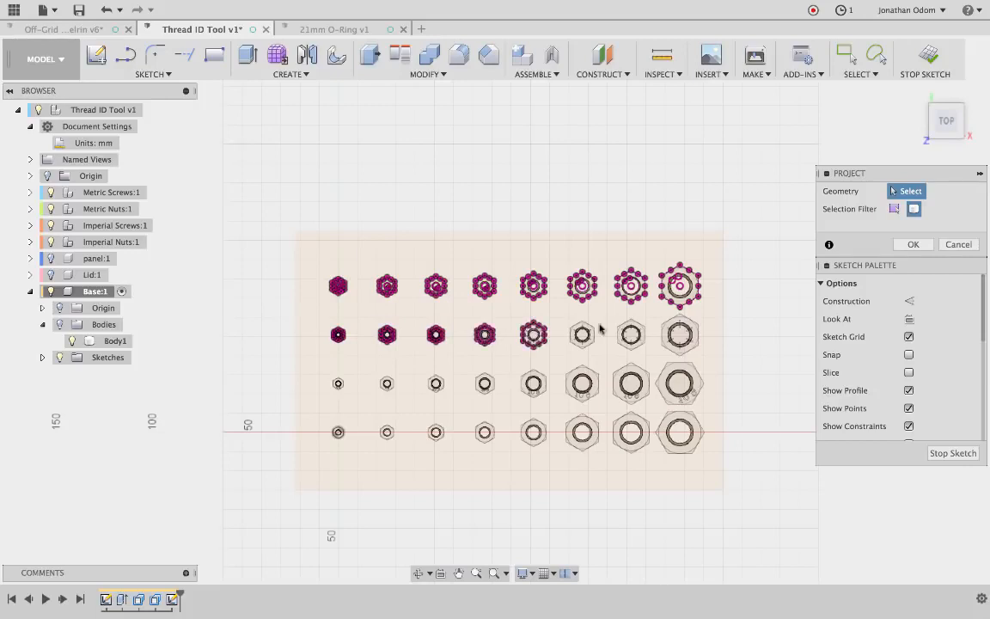
pyautogui.click(629, 332)
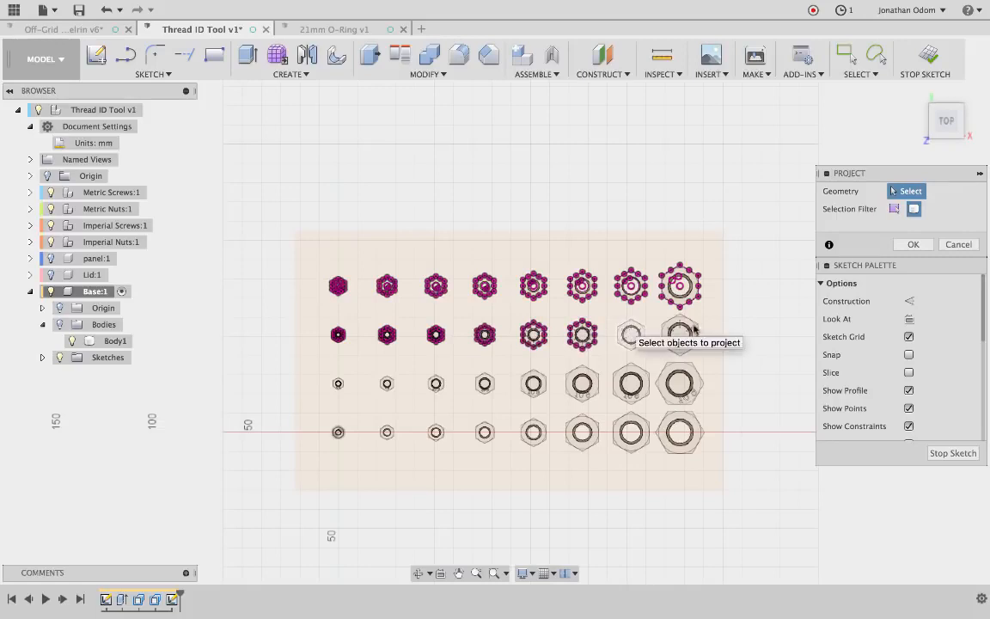
pyautogui.click(648, 386)
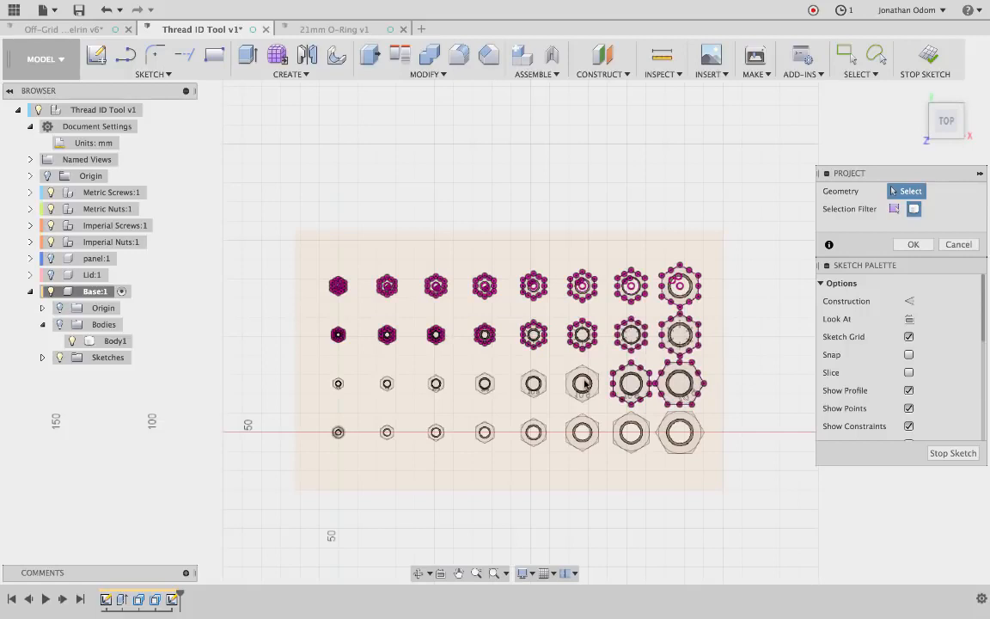
pyautogui.click(531, 389)
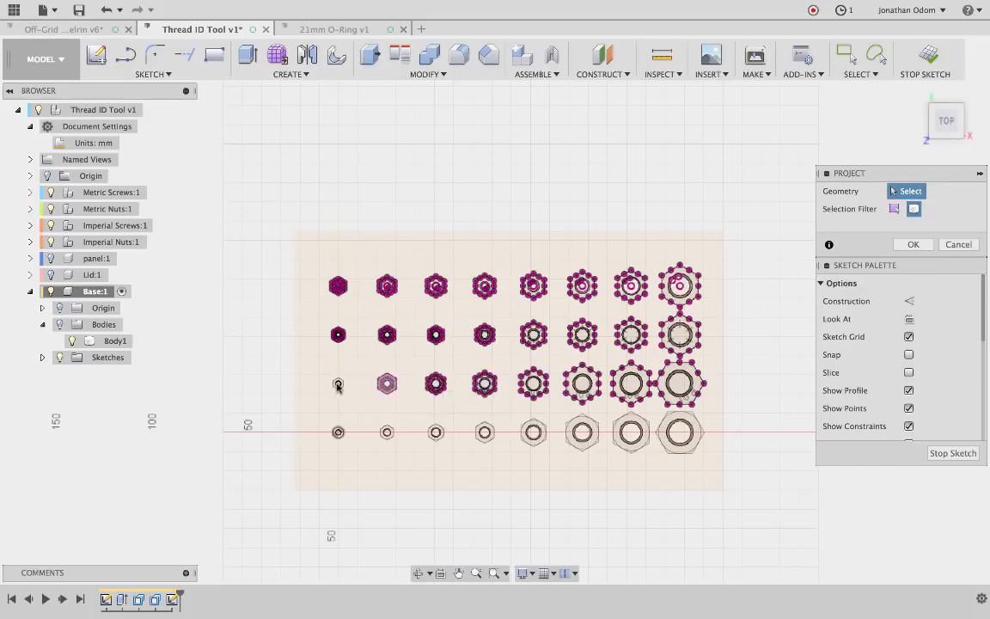
# Project all eight nut bodies of the row along the red axis and finish the projection.
pyautogui.click(342, 432)
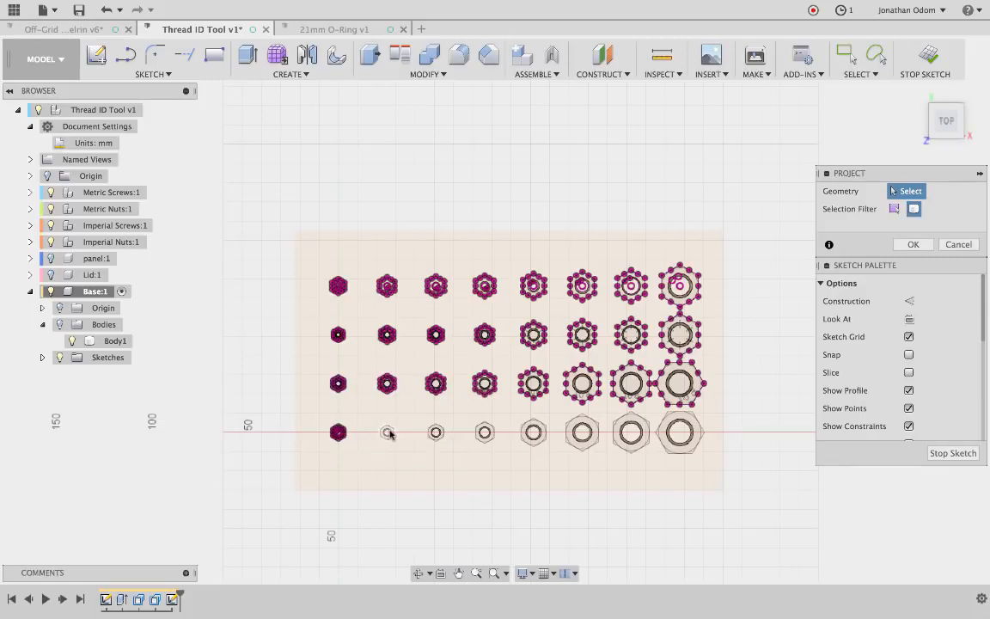
pyautogui.click(389, 432)
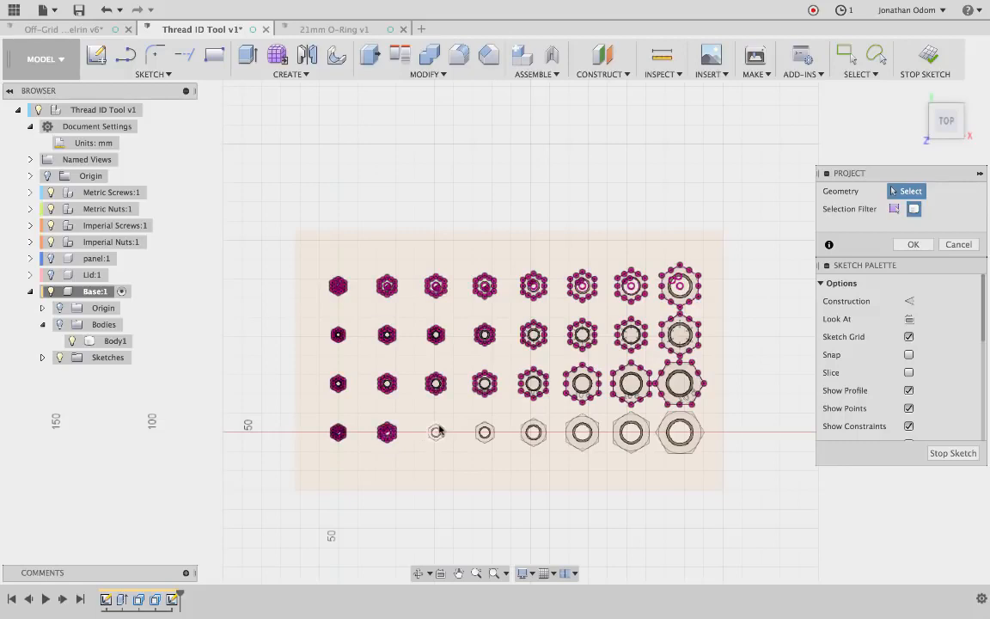
pyautogui.click(439, 430)
pyautogui.click(490, 429)
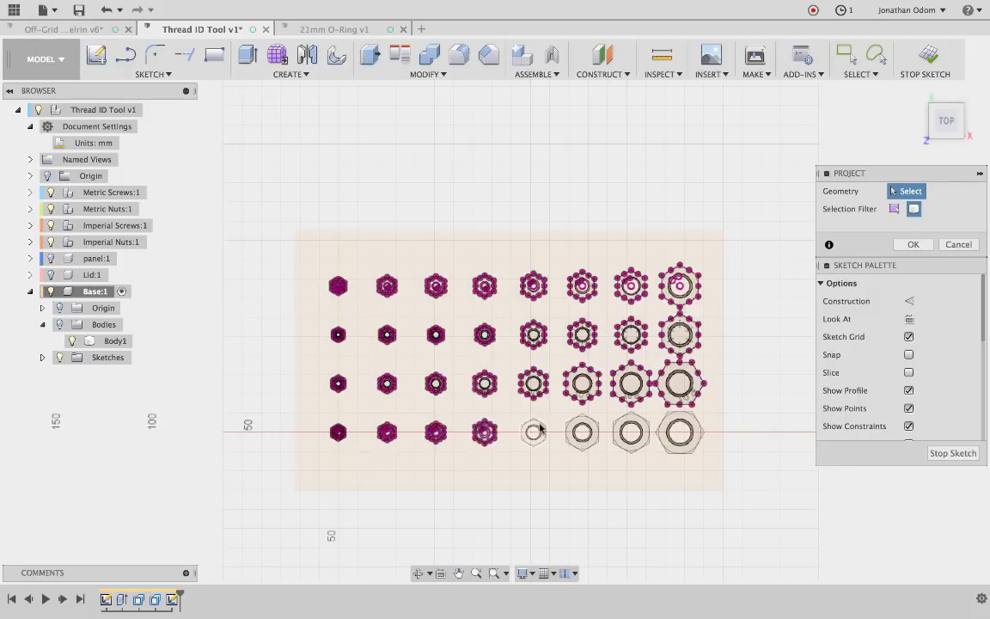
pyautogui.click(630, 428)
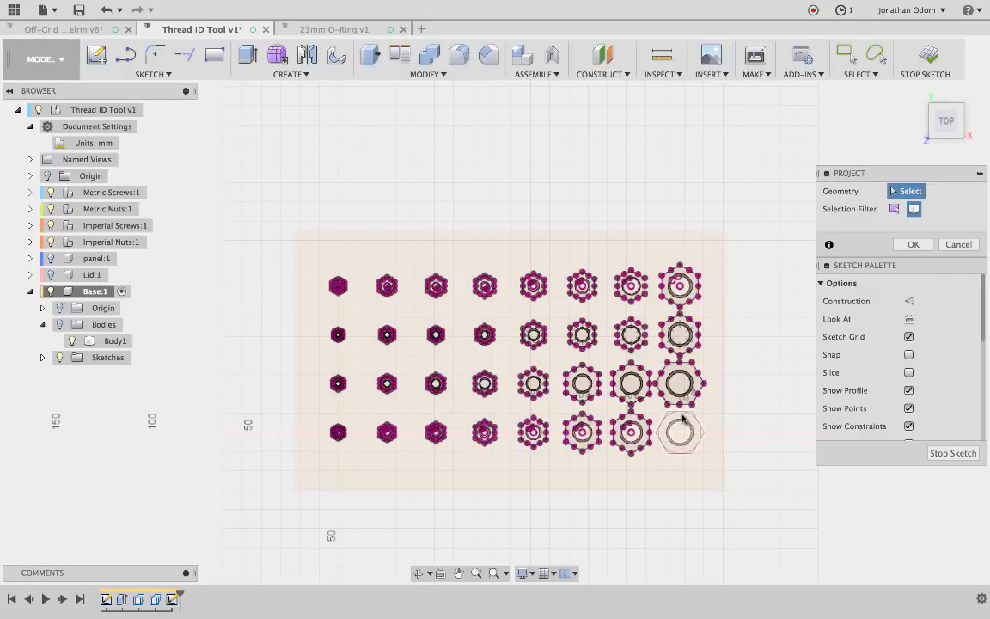
pyautogui.click(914, 244)
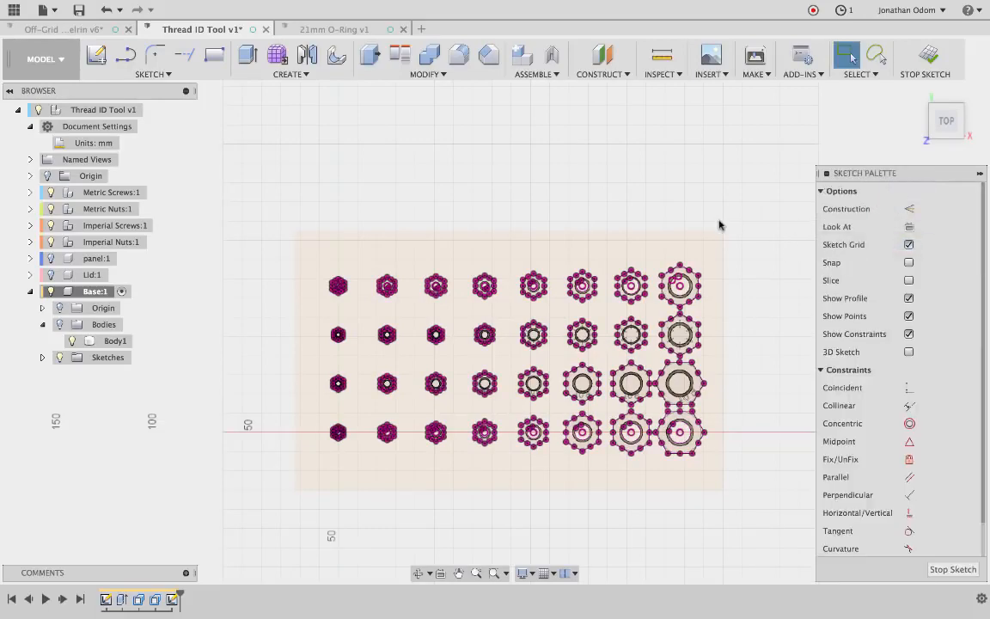
# Select every projected hex profile in all four rows and extrude them down -13.494 mm to the underside of the largest nut.
pyautogui.keyDown('shift'); pyautogui.scroll(-5, 720, 225); pyautogui.keyUp('shift')
pyautogui.hscroll(2, 720, 225)
pyautogui.scroll(4, 719, 225)
pyautogui.scroll(-2, 719, 225)
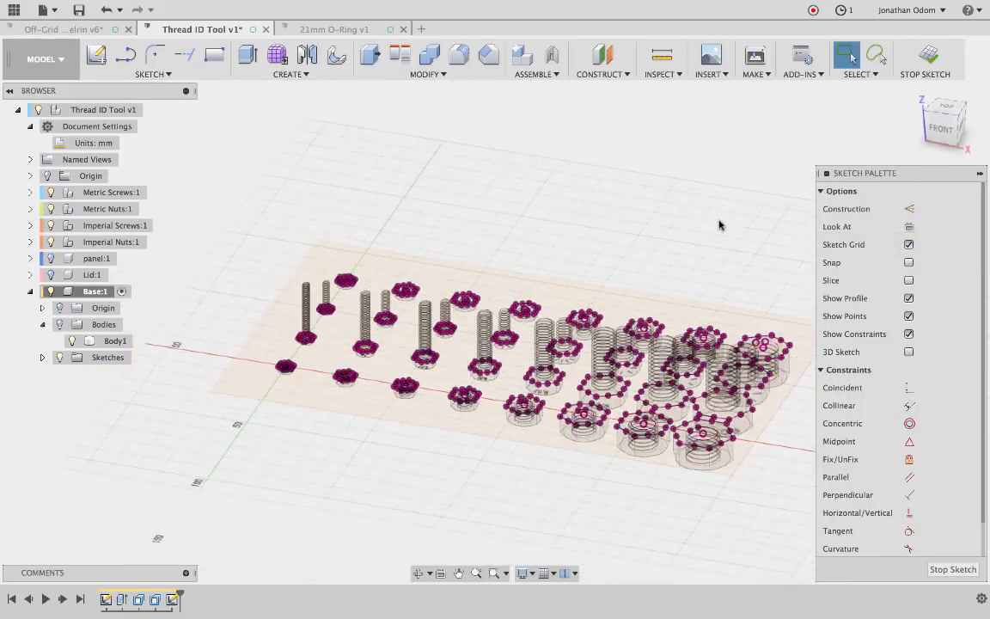
pyautogui.hscroll(2, 719, 226)
pyautogui.keyDown('shift'); pyautogui.hscroll(-5, 636, 217); pyautogui.keyUp('shift')
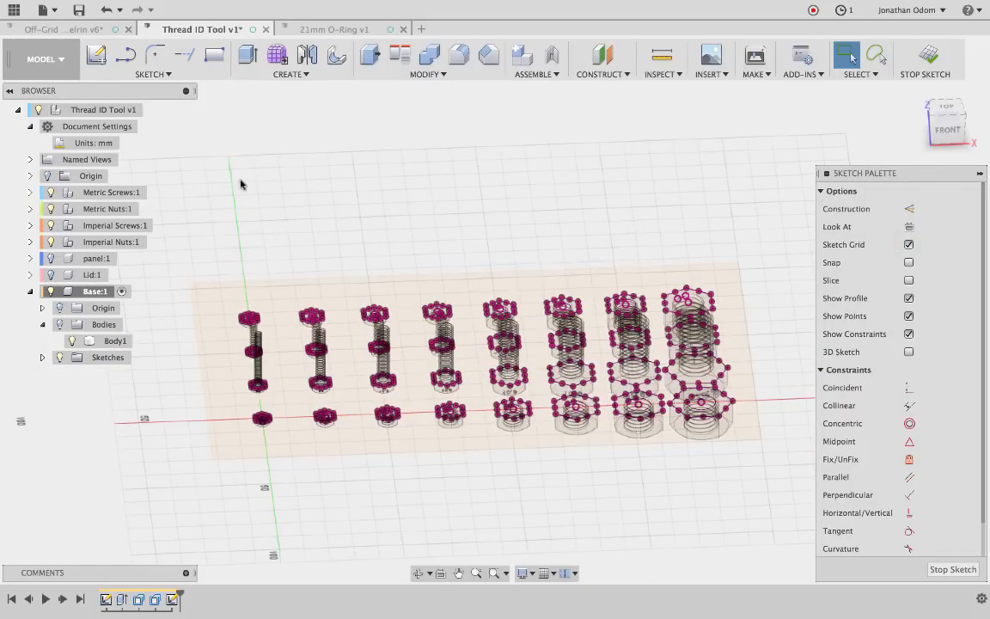
pyautogui.click(946, 107)
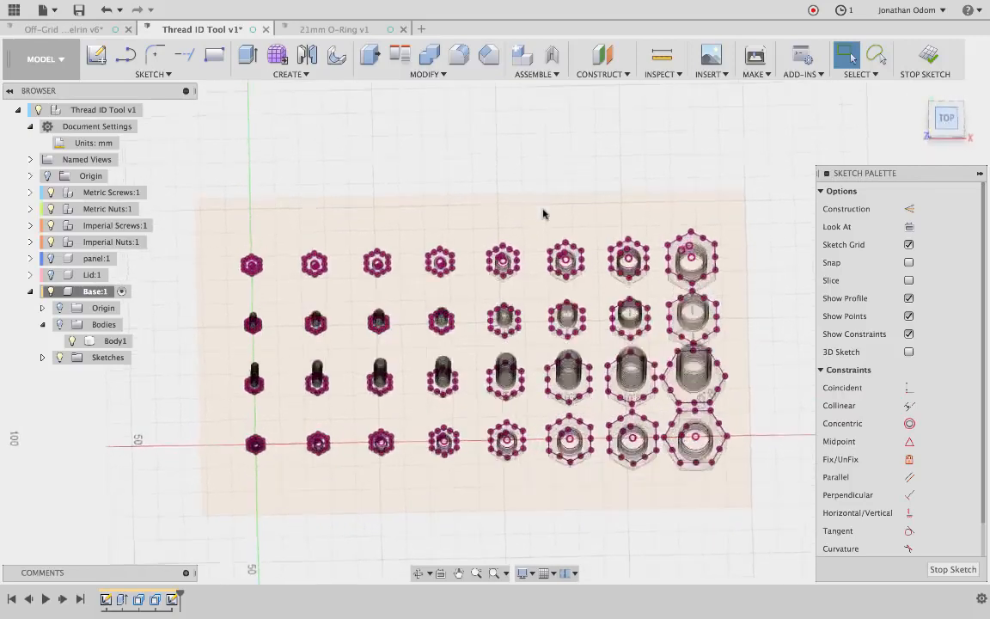
pyautogui.moveTo(331, 184); pyautogui.dragTo(646, 455)
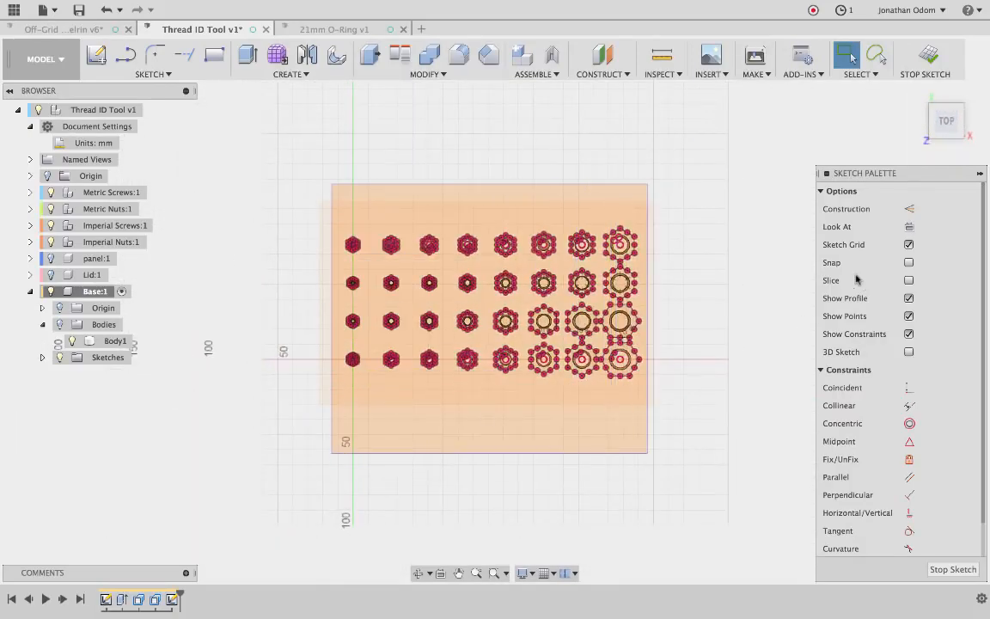
pyautogui.click(249, 58)
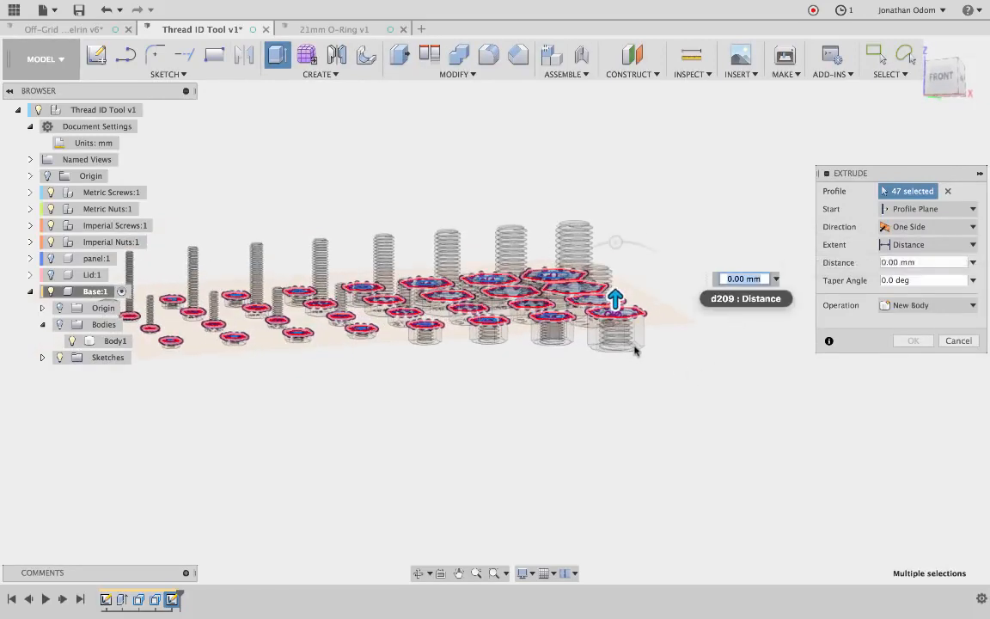
pyautogui.scroll(5, 641, 353)
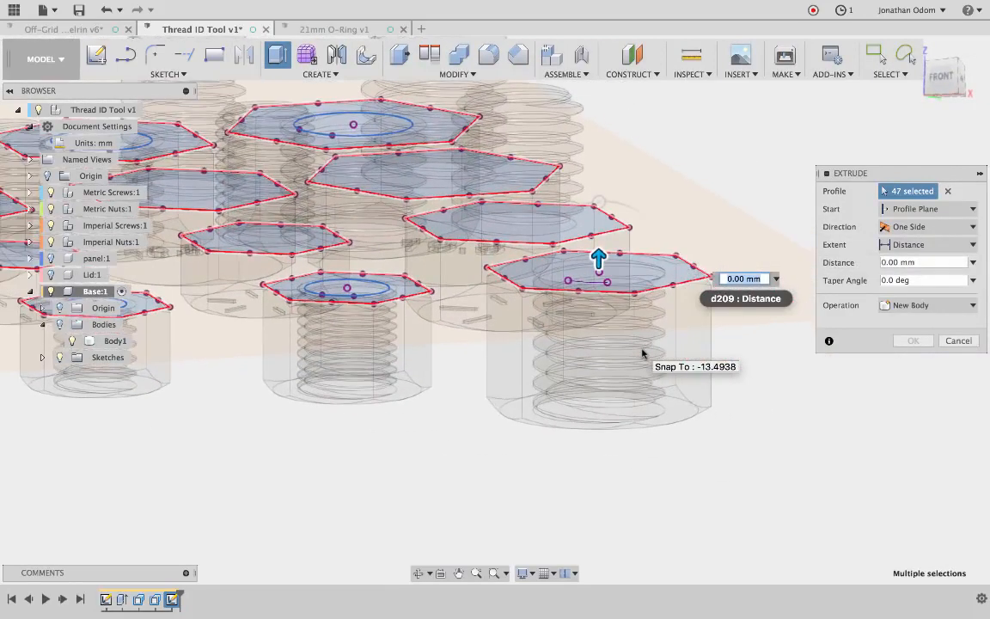
pyautogui.click(695, 410)
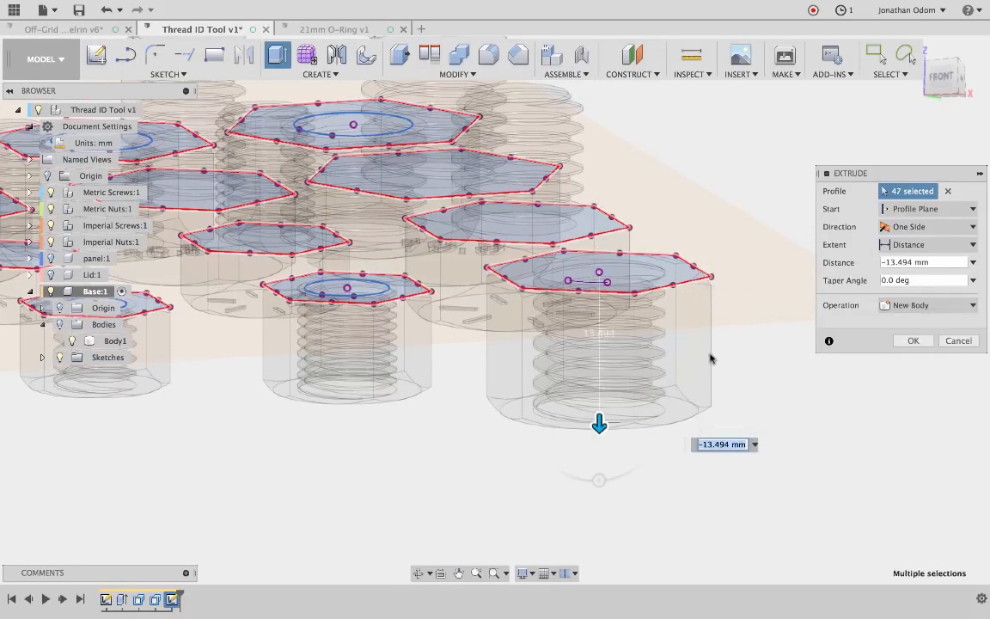
# Turn the Base's Bodies folder back on, hide its Body1 and finish the extrusion with the New Body operation.
pyautogui.scroll(-2, 710, 359)
pyautogui.scroll(-2, 710, 359)
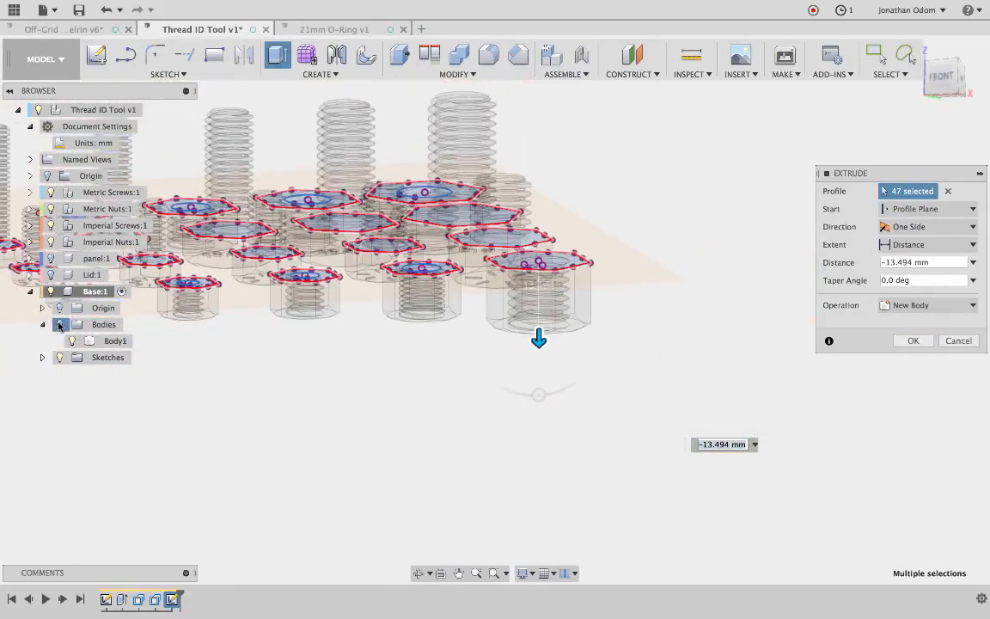
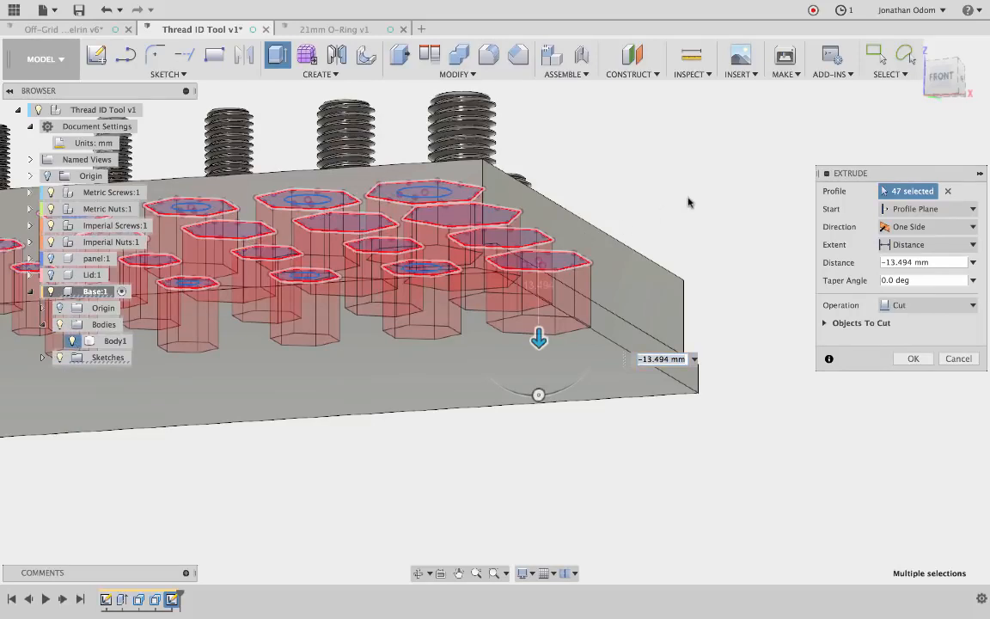
pyautogui.hscroll(-3, 704, 180)
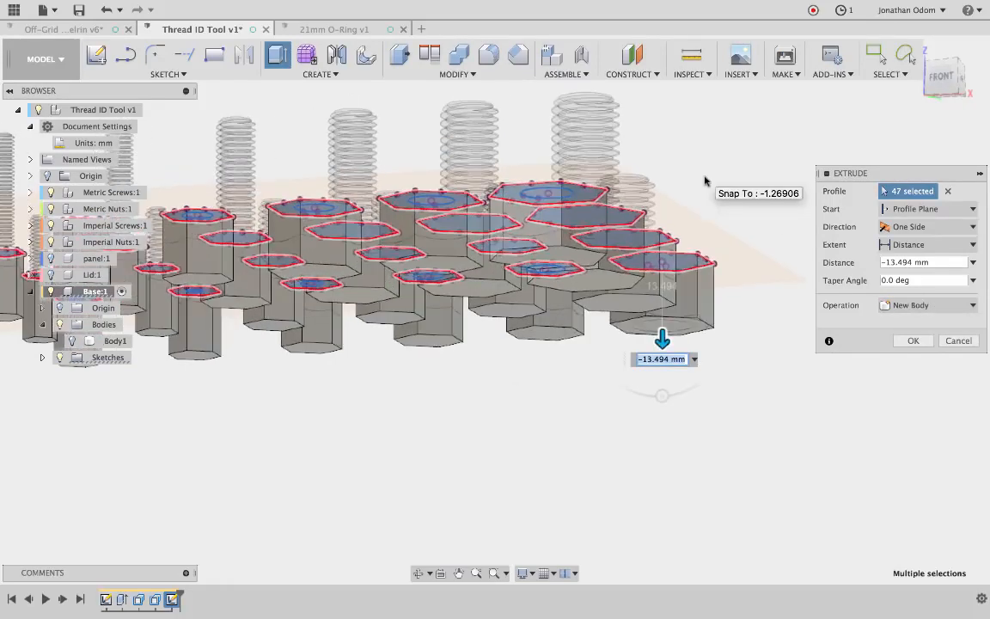
pyautogui.scroll(-4, 704, 180)
pyautogui.hscroll(-5, 705, 180)
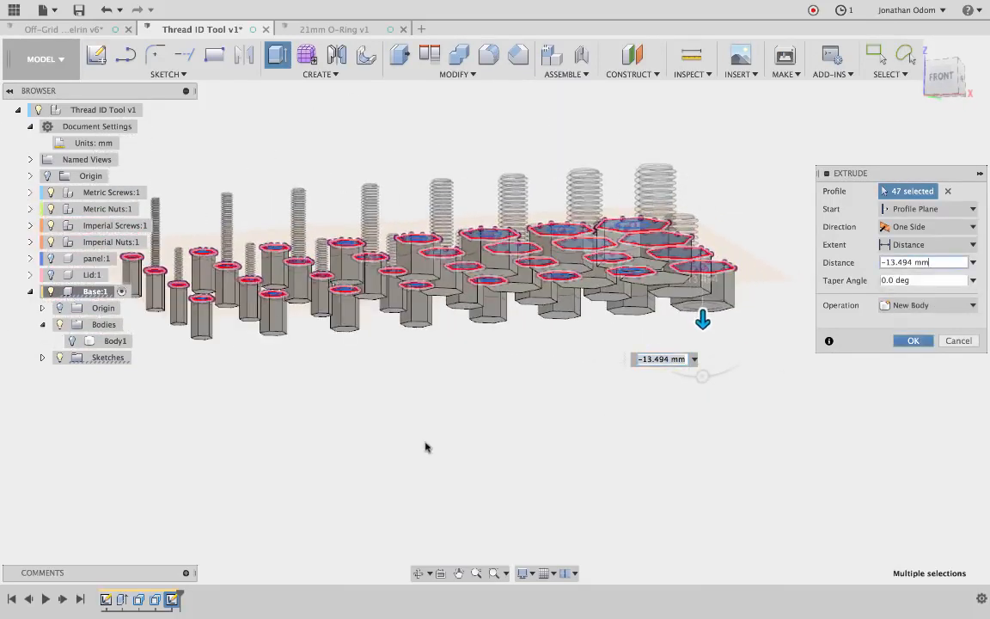
pyautogui.press('Return')
pyautogui.scroll(5, 424, 447)
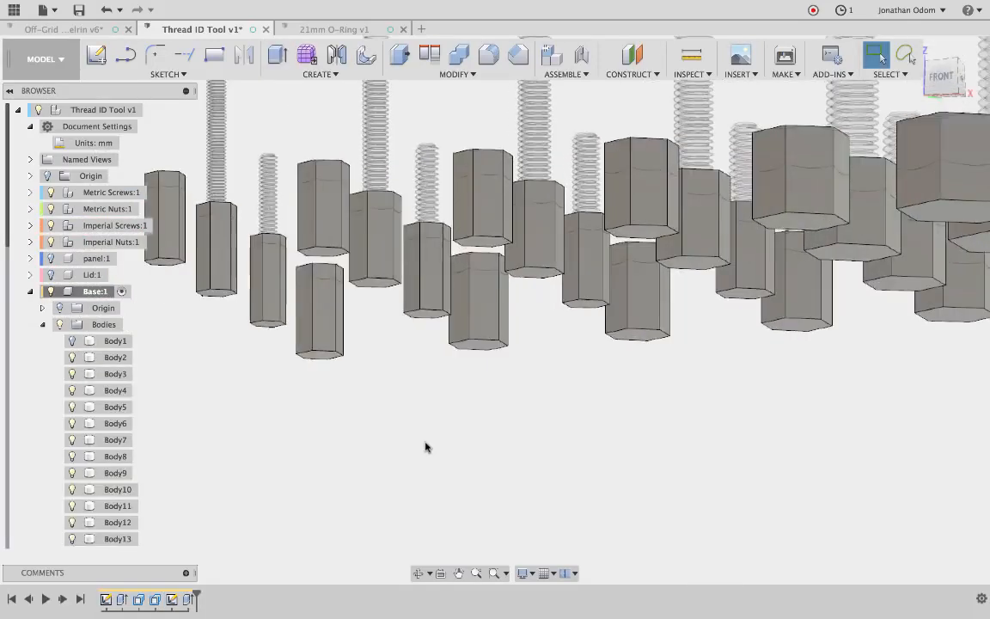
pyautogui.scroll(5, 425, 447)
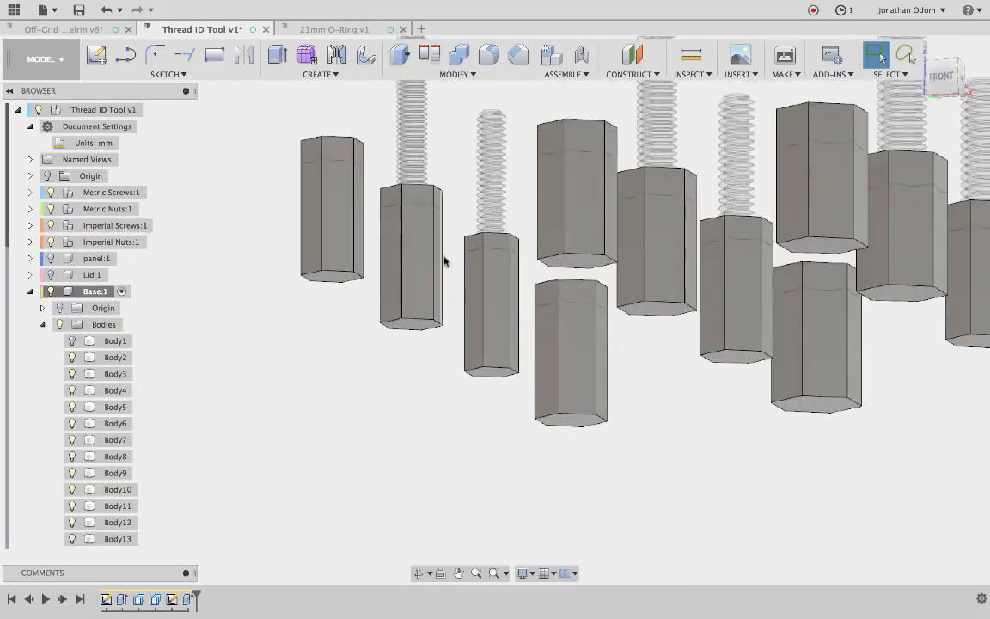
pyautogui.keyDown('shift'); pyautogui.moveTo(444, 260); pyautogui.dragTo(485, 419, button='middle'); pyautogui.keyUp('shift')
pyautogui.click(402, 60)
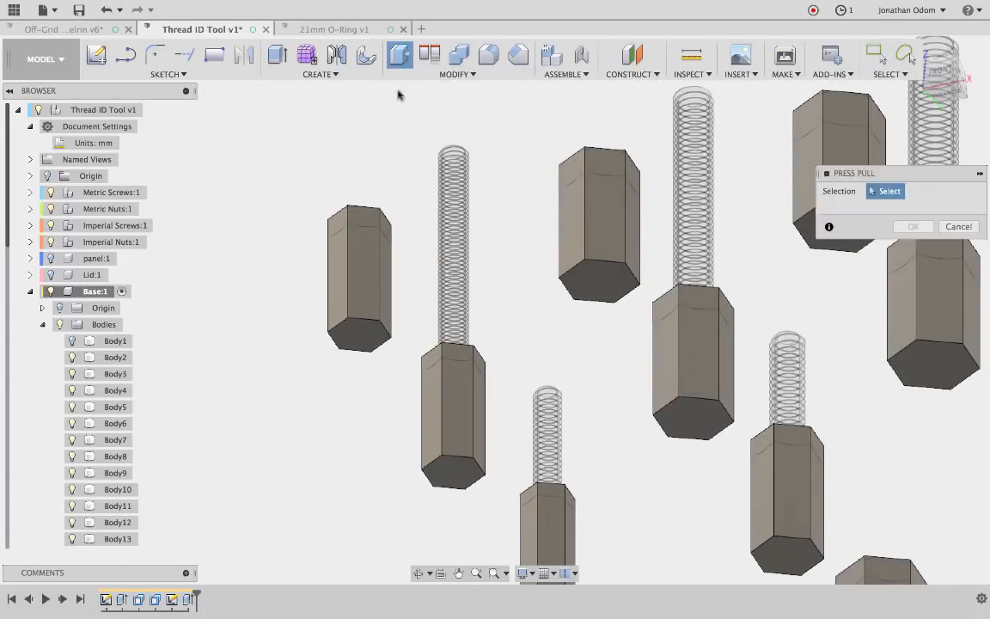
pyautogui.click(357, 336)
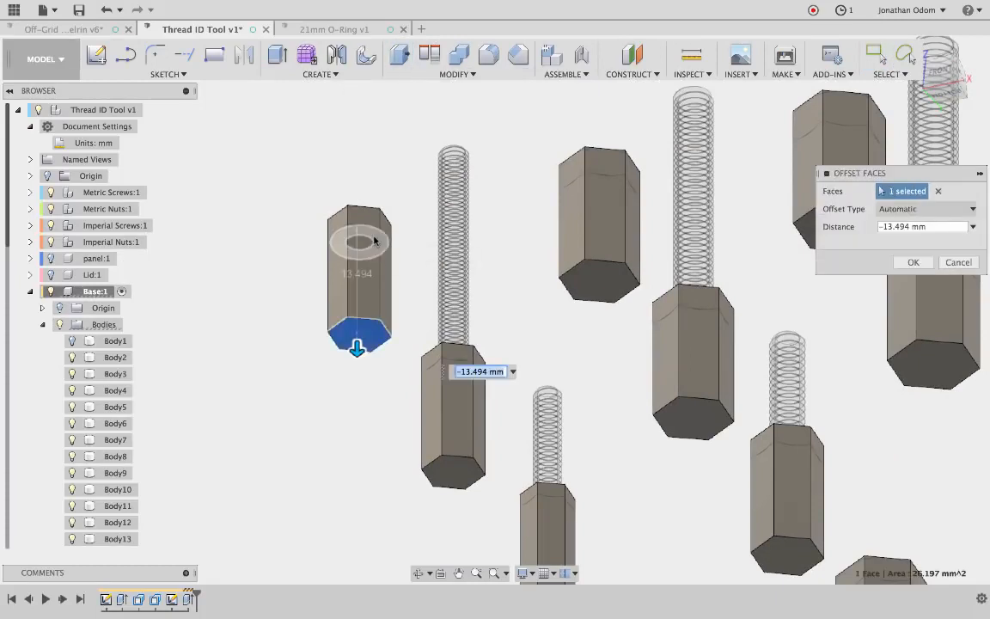
pyautogui.click(374, 241)
pyautogui.scroll(-5, 373, 241)
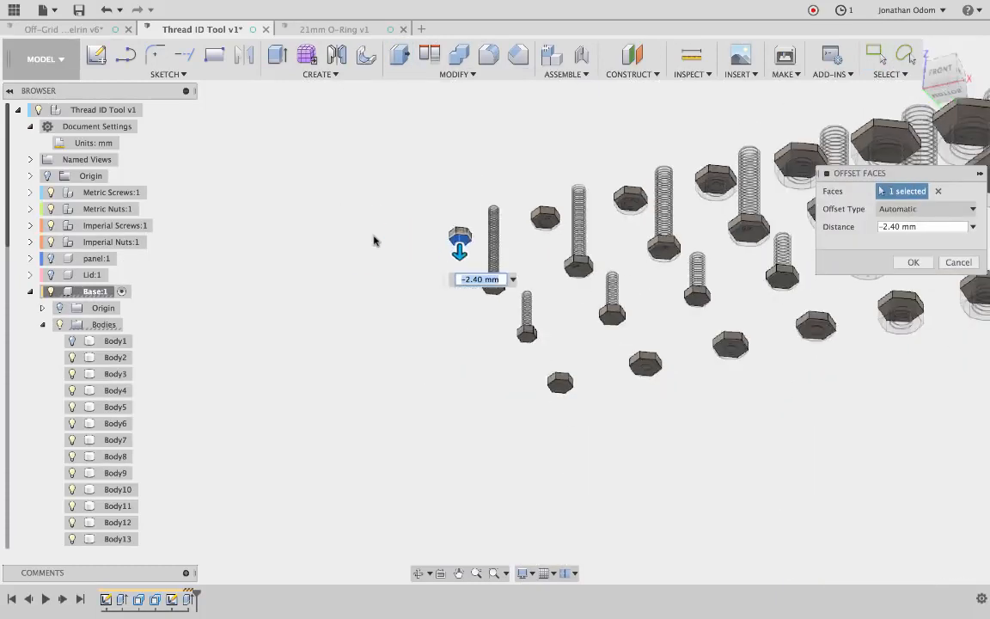
pyautogui.moveTo(374, 240); pyautogui.dragTo(258, 327, button='middle')
pyautogui.keyDown('shift'); pyautogui.scroll(5, 374, 241); pyautogui.keyUp('shift')
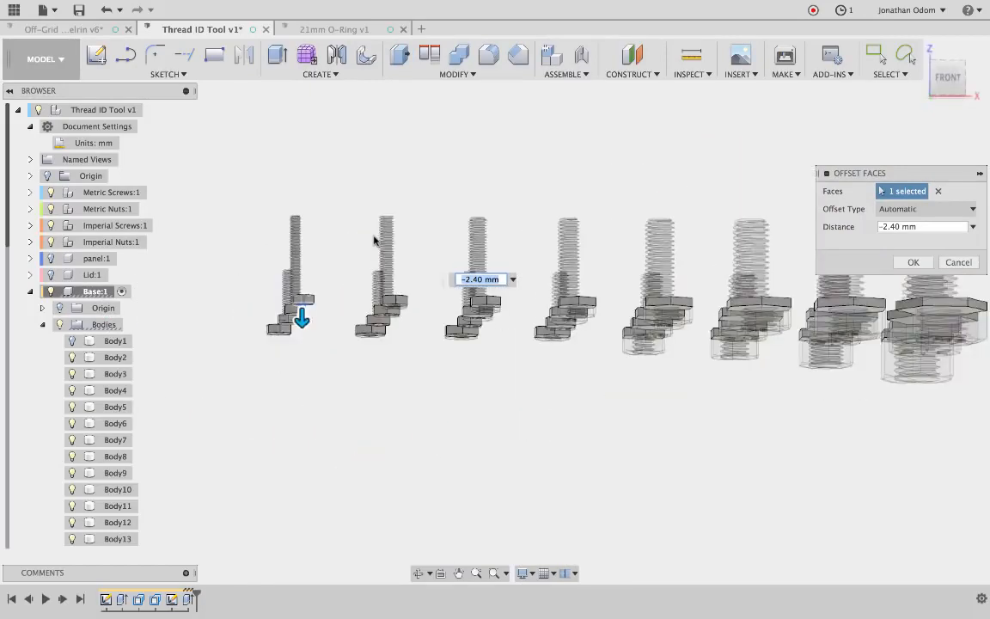
pyautogui.hscroll(5, 374, 241)
pyautogui.keyDown('shift'); pyautogui.hscroll(5, 374, 241); pyautogui.keyUp('shift')
pyautogui.keyDown('shift'); pyautogui.scroll(-5, 374, 240); pyautogui.keyUp('shift')
pyautogui.keyDown('shift'); pyautogui.scroll(5, 373, 241); pyautogui.keyUp('shift')
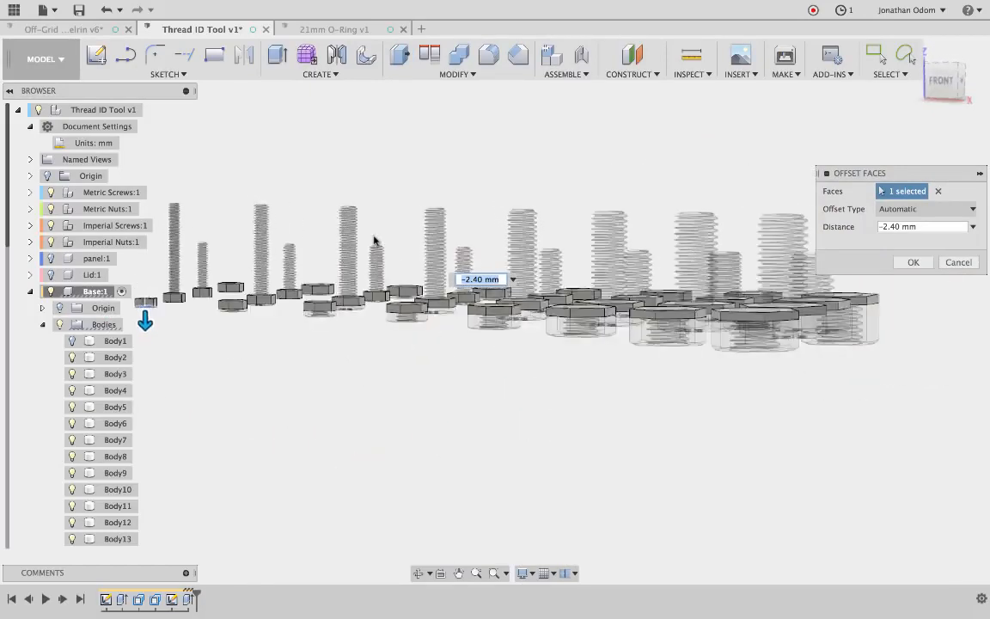
pyautogui.keyDown('shift'); pyautogui.hscroll(-5, 374, 240); pyautogui.keyUp('shift')
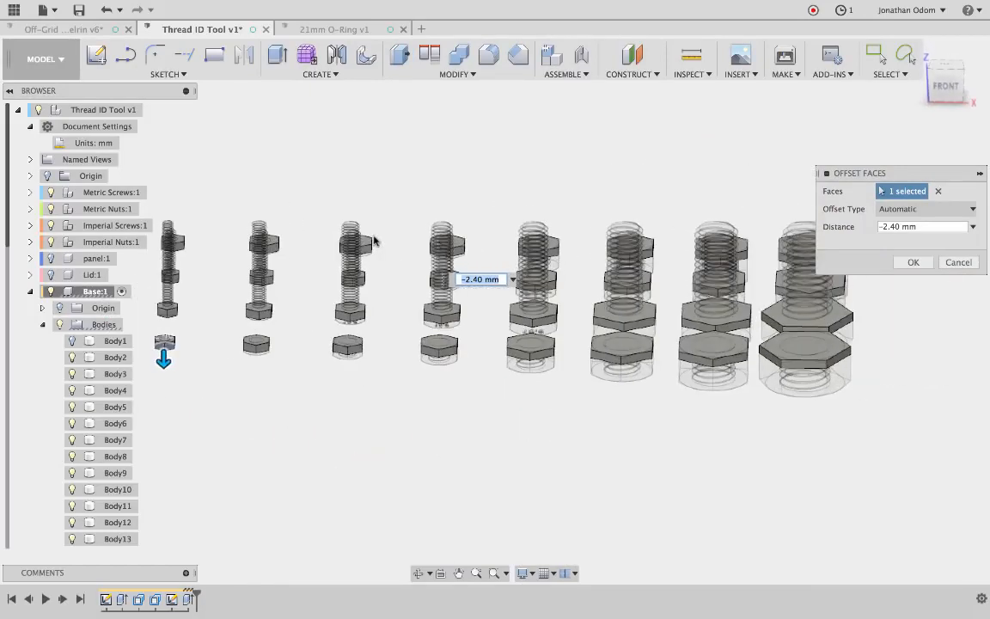
pyautogui.hscroll(2, 374, 240)
pyautogui.hscroll(-5, 374, 241)
pyautogui.scroll(2, 374, 241)
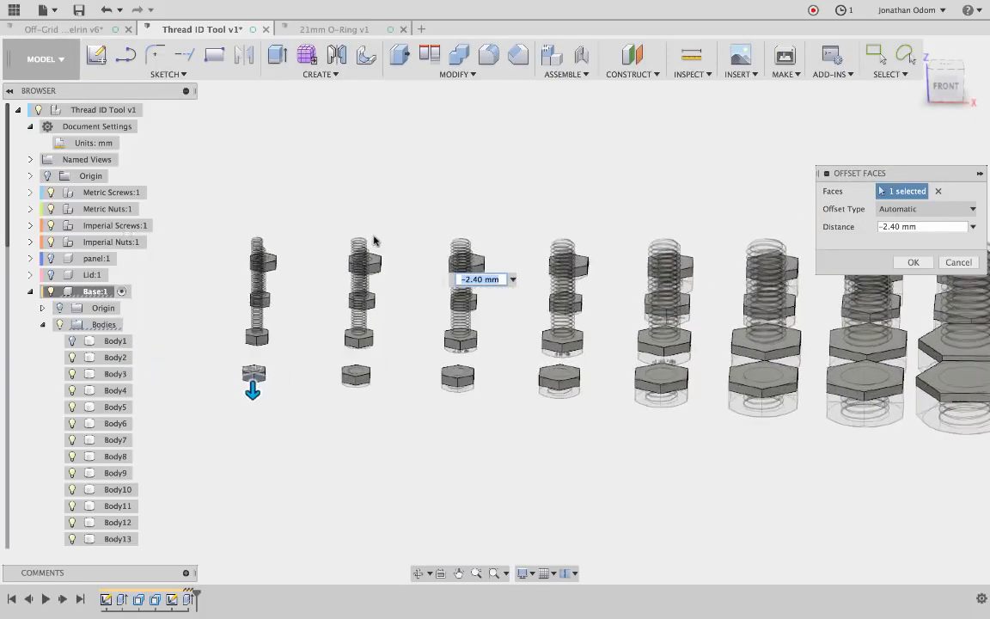
pyautogui.press('Escape')
# Extrude-cut the smallest nut's hex body in the row along the red axis by -11.094 mm, up to the nut's underside.
pyautogui.scroll(2, 249, 276)
pyautogui.keyDown('shift'); pyautogui.scroll(-5, 249, 276); pyautogui.keyUp('shift')
pyautogui.scroll(5, 249, 276)
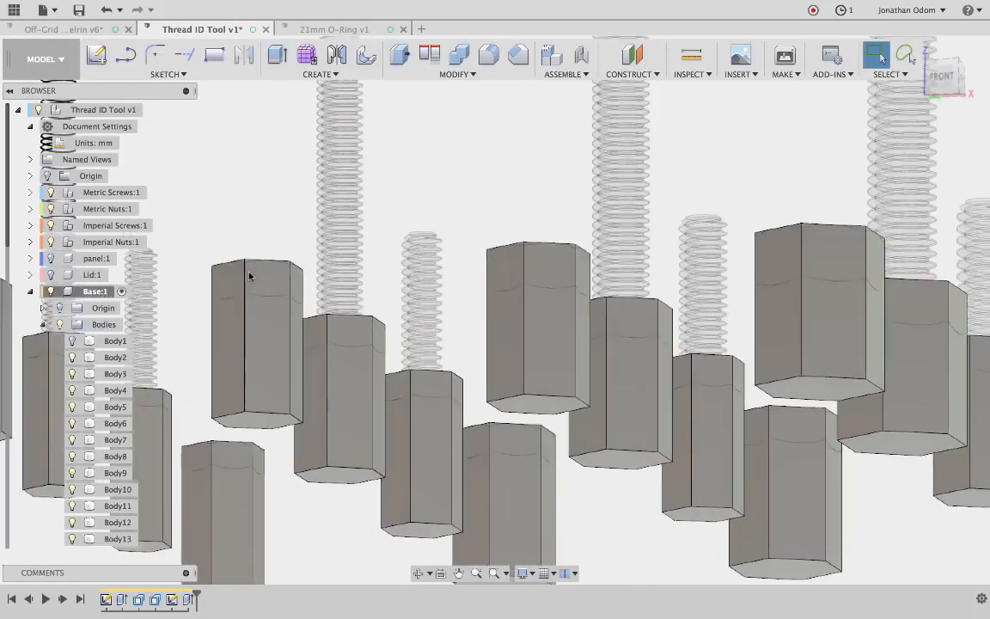
pyautogui.hscroll(-5, 249, 276)
pyautogui.scroll(3, 249, 275)
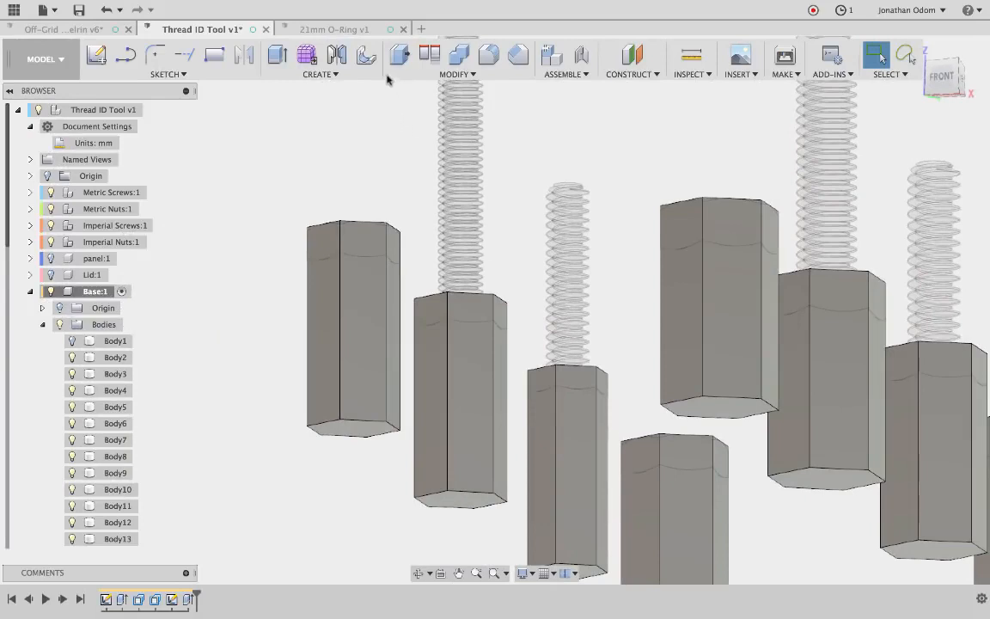
pyautogui.click(276, 54)
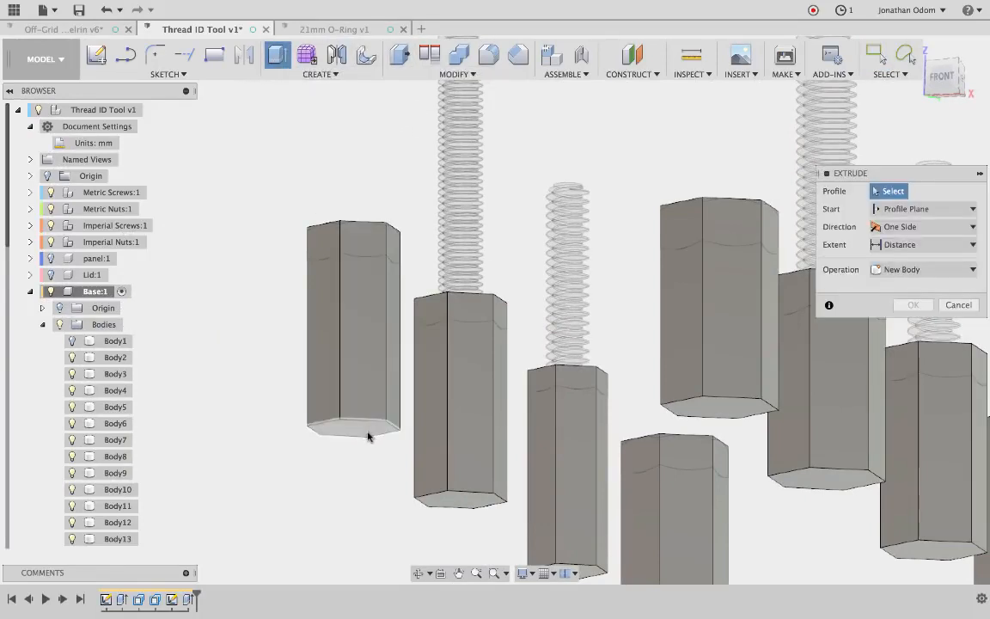
pyautogui.click(368, 434)
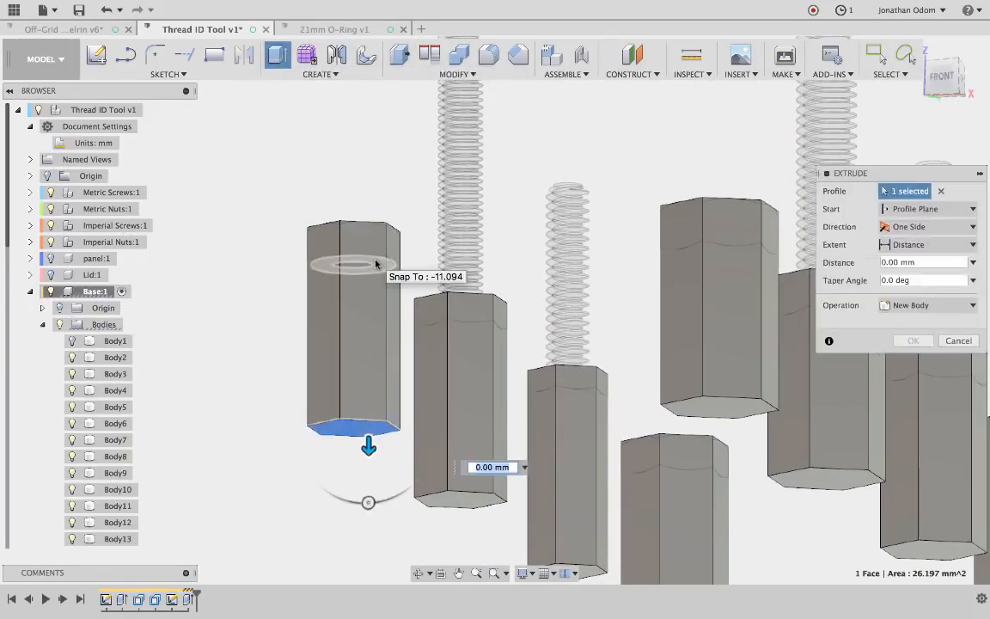
pyautogui.click(375, 264)
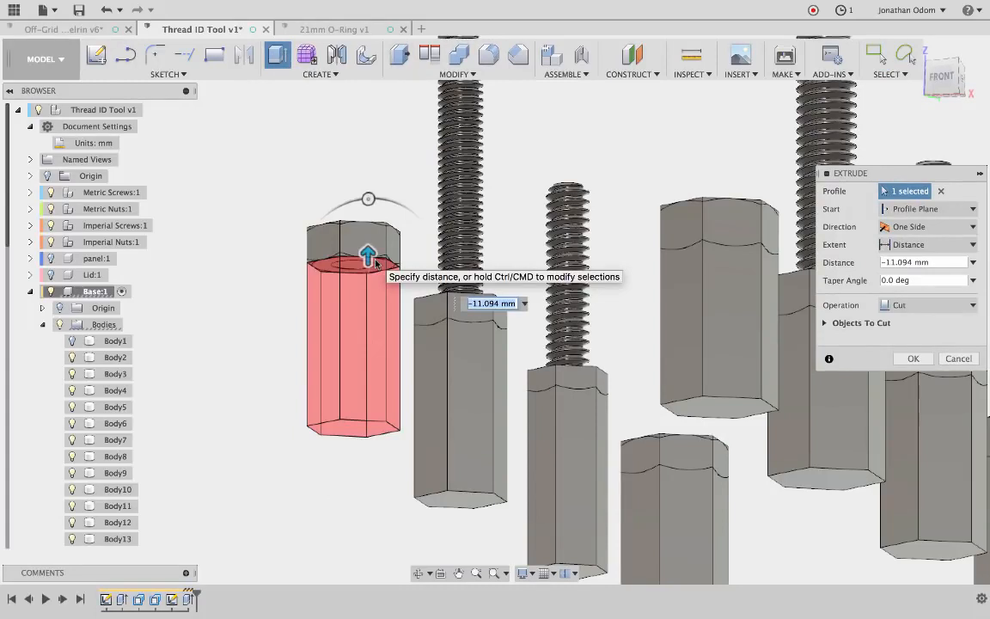
pyautogui.click(824, 324)
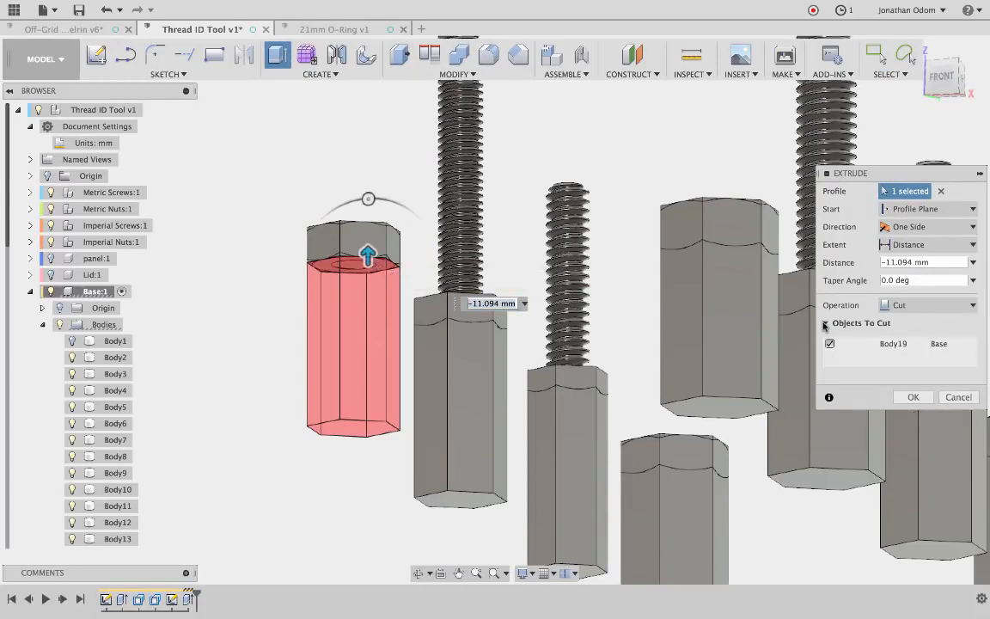
pyautogui.click(824, 323)
pyautogui.press('Return')
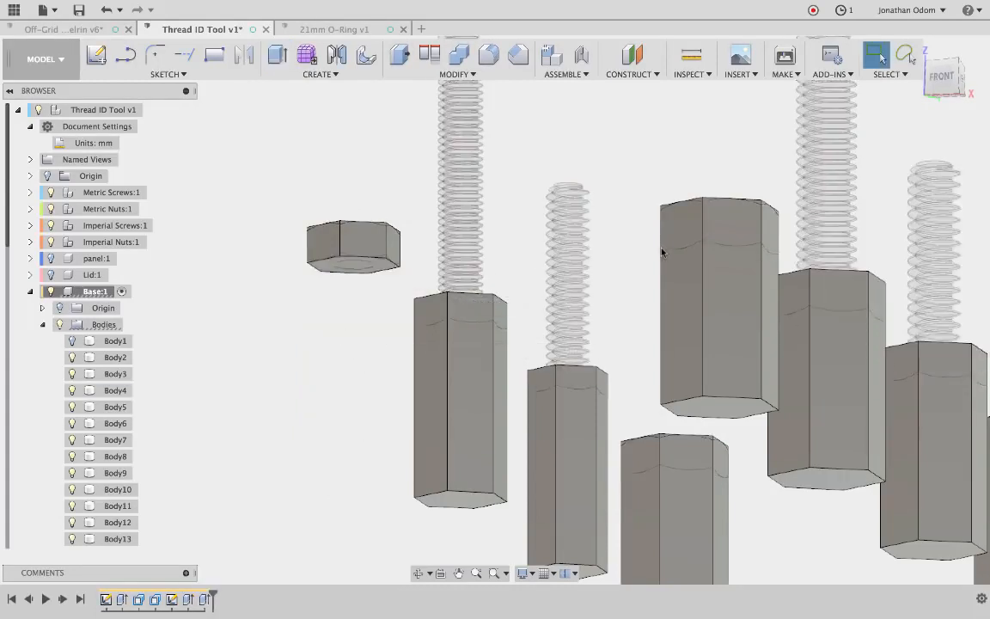
# Extrude-cut the hex body of the smallest long screw by -11.494 mm, up to the underside of its head.
pyautogui.keyDown('shift'); pyautogui.scroll(-5, 662, 251); pyautogui.keyUp('shift')
pyautogui.scroll(-5, 661, 252)
pyautogui.press('e')
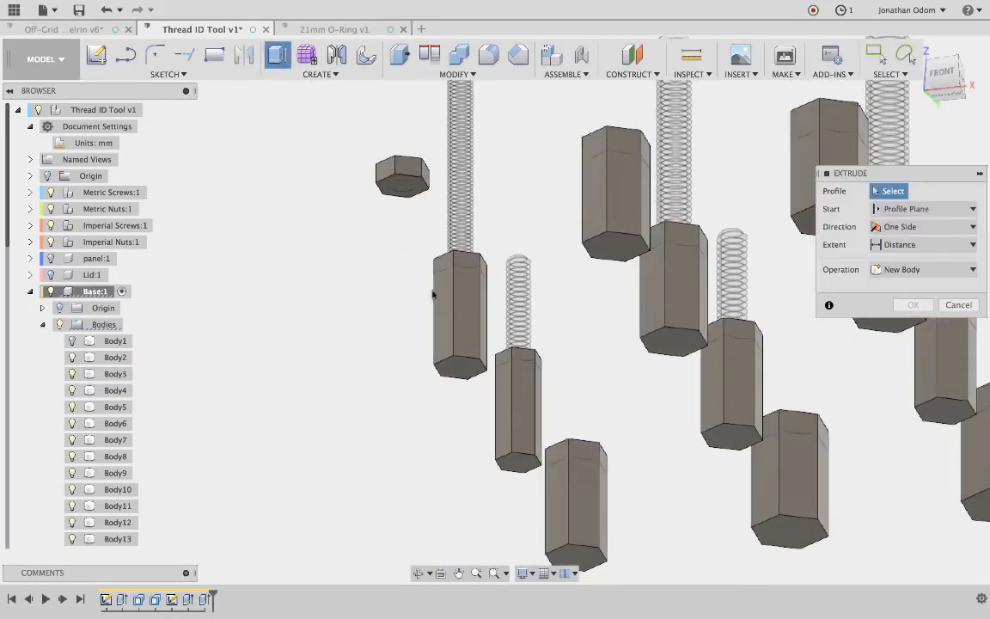
pyautogui.click(449, 368)
pyautogui.click(473, 276)
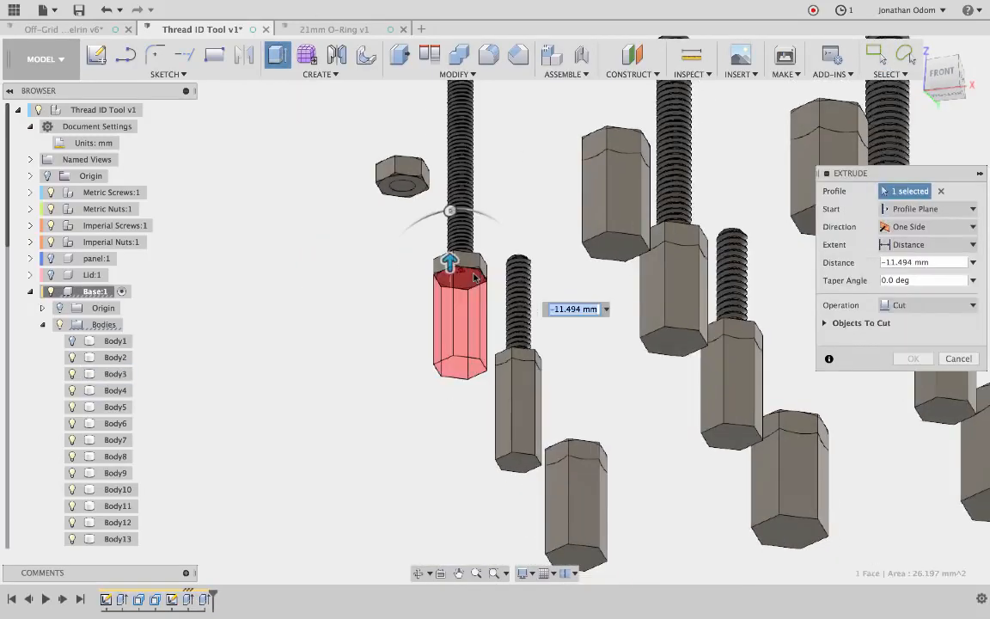
pyautogui.press('Return')
# Extrude-cut the hex body of the smallest short screw from its end face up to the underside of the screw head.
pyautogui.hscroll(5, 474, 276)
pyautogui.scroll(-3, 473, 277)
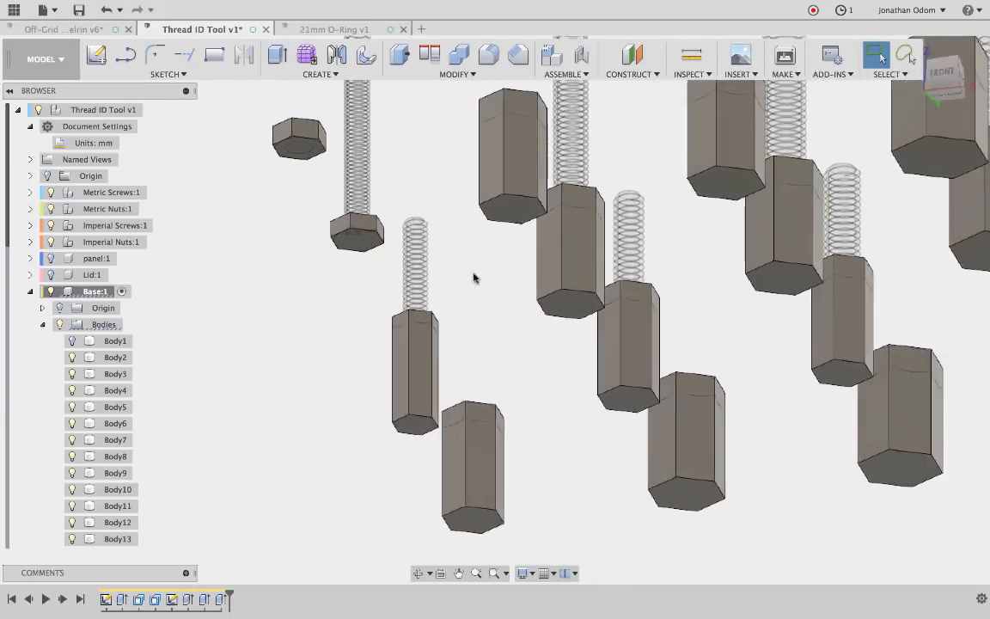
pyautogui.rightClick(453, 272)
pyautogui.click(458, 231)
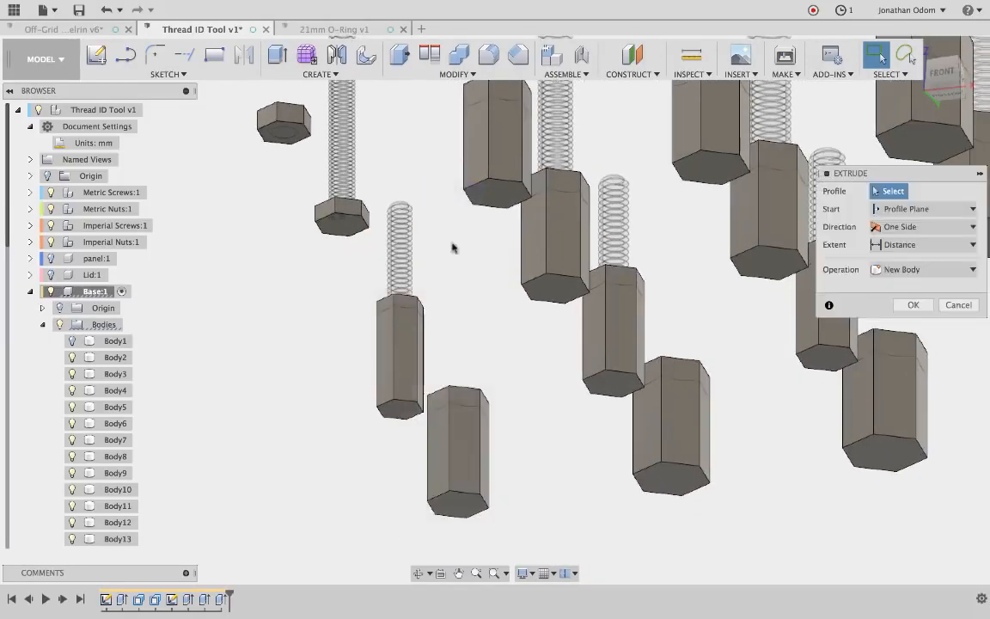
pyautogui.click(401, 409)
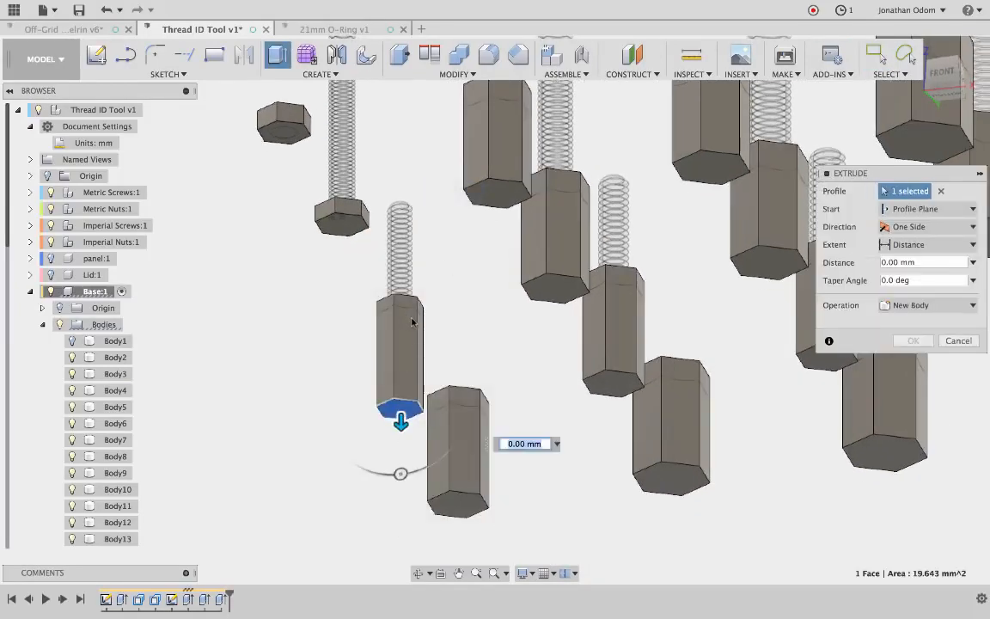
pyautogui.scroll(5, 411, 322)
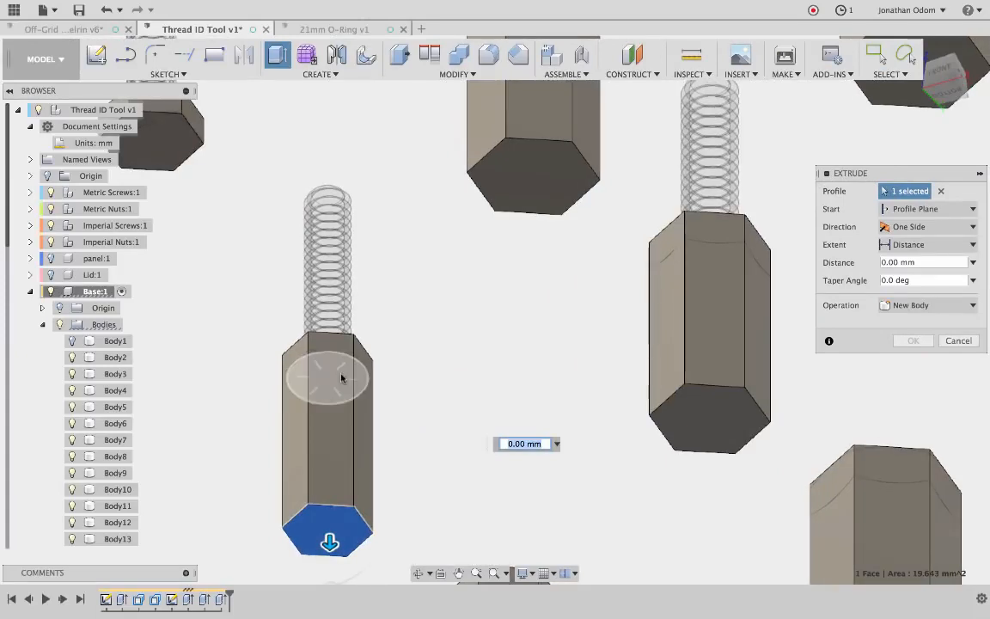
pyautogui.click(325, 373)
pyautogui.press('Return')
pyautogui.scroll(-3, 339, 378)
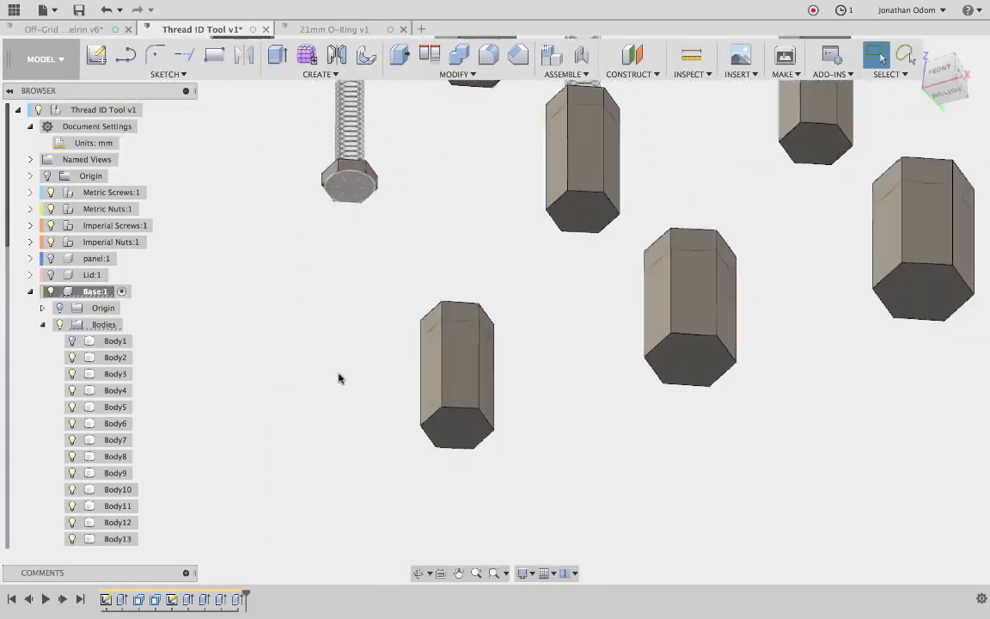
# Extrude-cut the hex body of the smallest Imperial nut by -11.113 mm, up to the nut's underside.
pyautogui.click(289, 63)
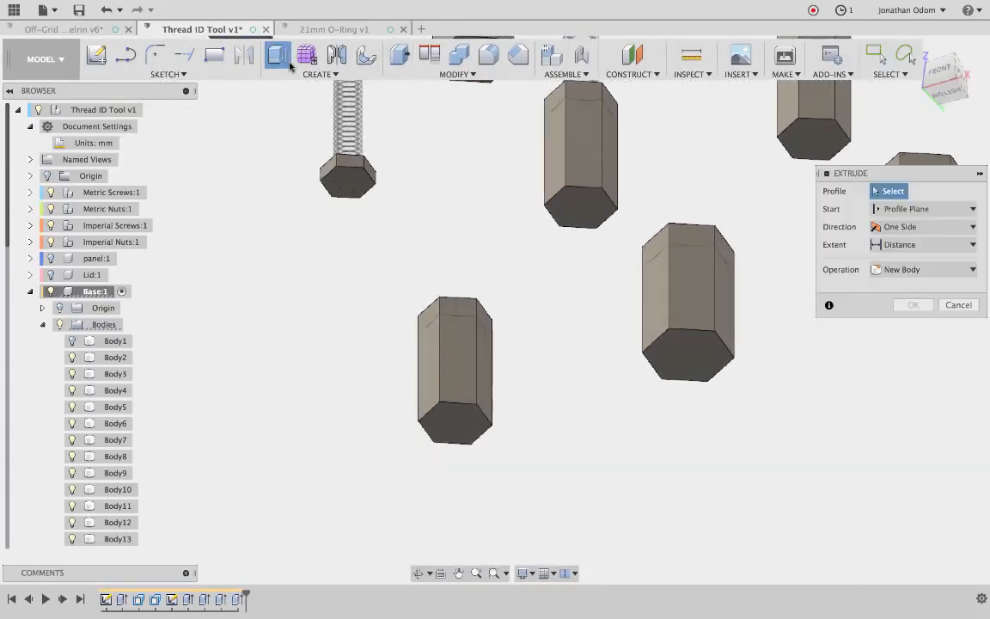
pyautogui.click(464, 431)
pyautogui.moveTo(464, 435); pyautogui.dragTo(471, 348)
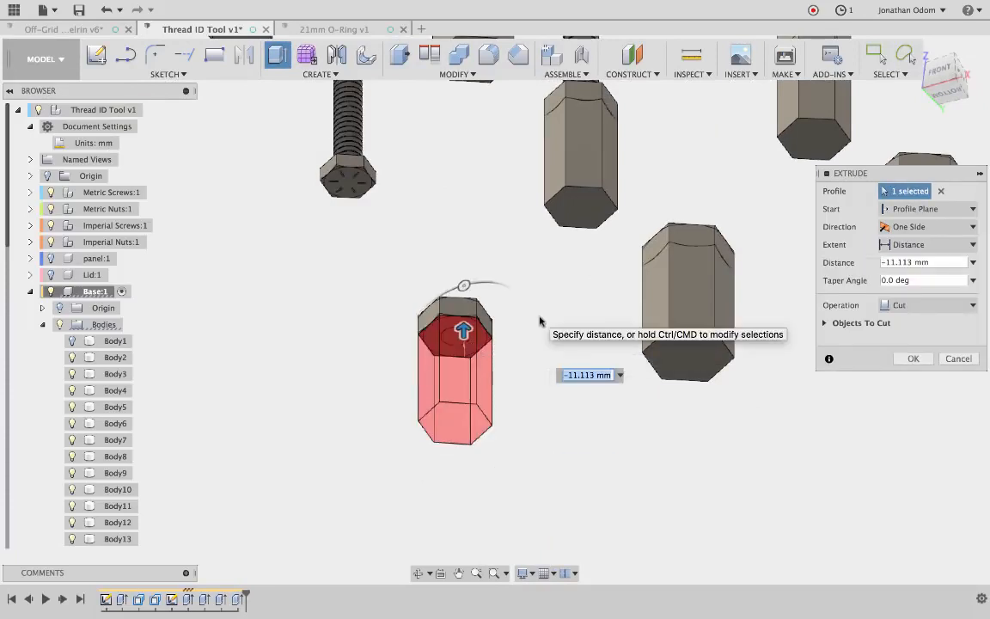
pyautogui.press('Return')
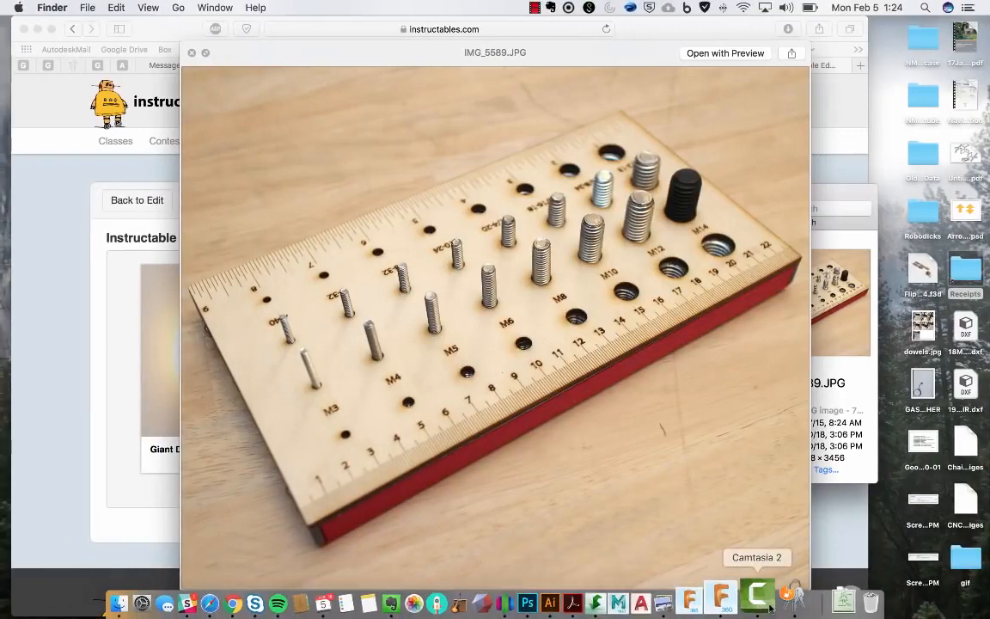
pyautogui.click(758, 599)
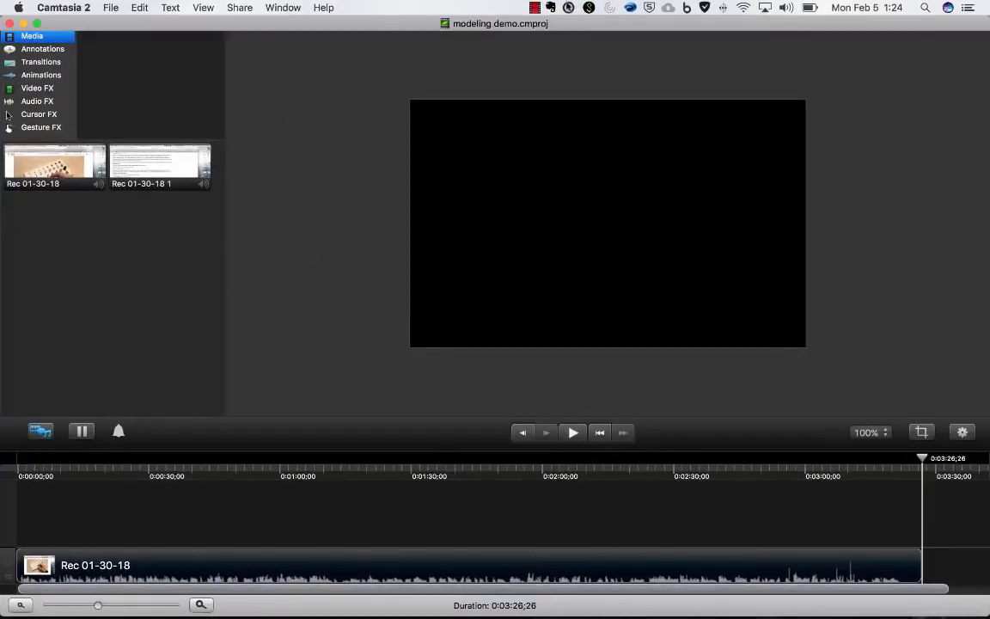
pyautogui.click(537, 8)
pyautogui.click(588, 38)
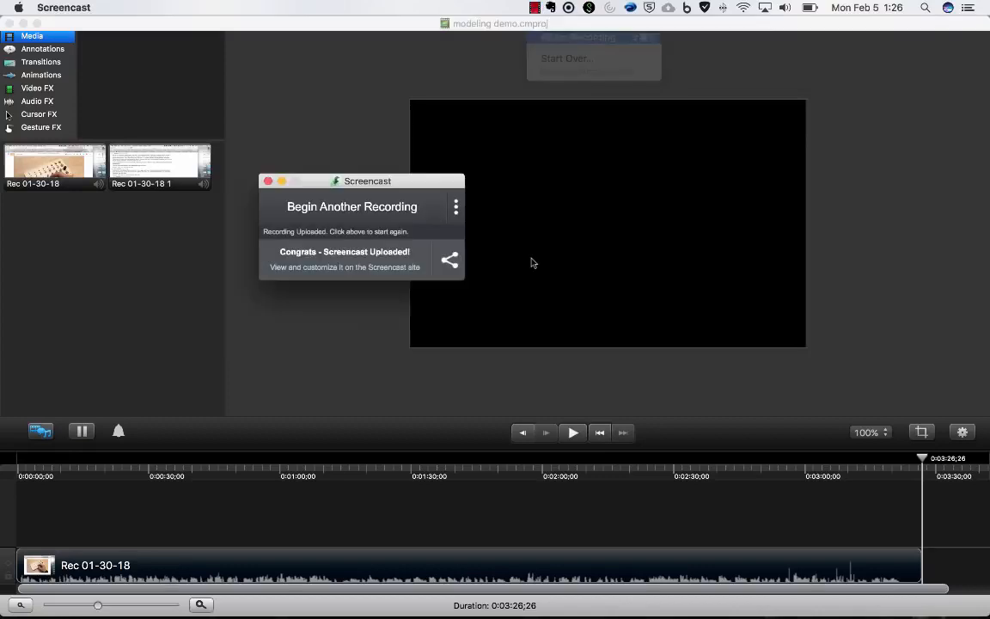
pyautogui.click(535, 8)
pyautogui.click(492, 62)
pyautogui.hotkey('ctrl', 'Right')
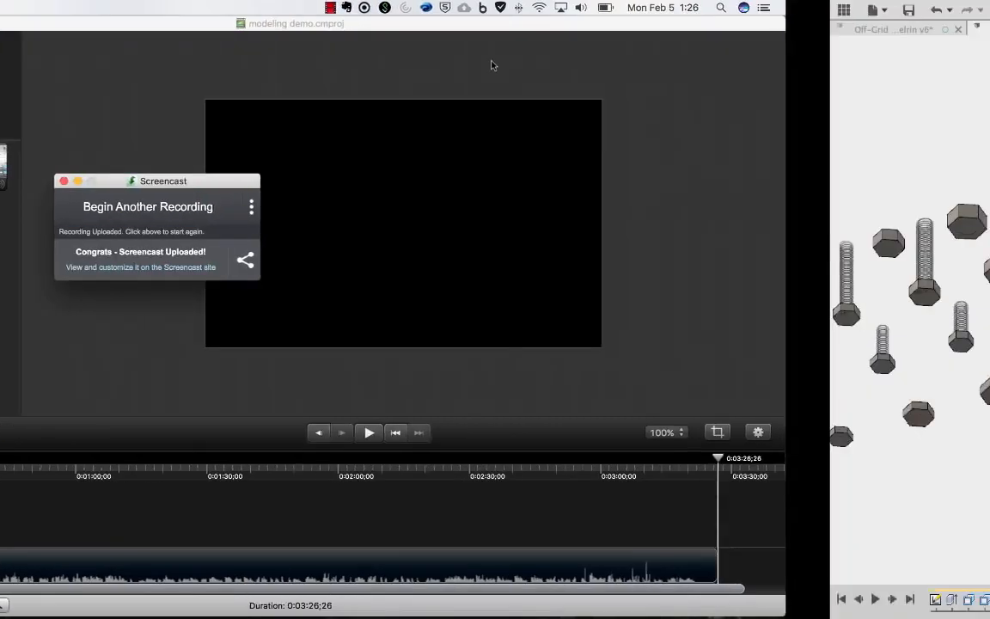
# Examine the trimmed hex bodies of all nuts and screw heads from below, the front, the sides and above.
pyautogui.hscroll(-5, 738, 193)
pyautogui.scroll(-2, 737, 194)
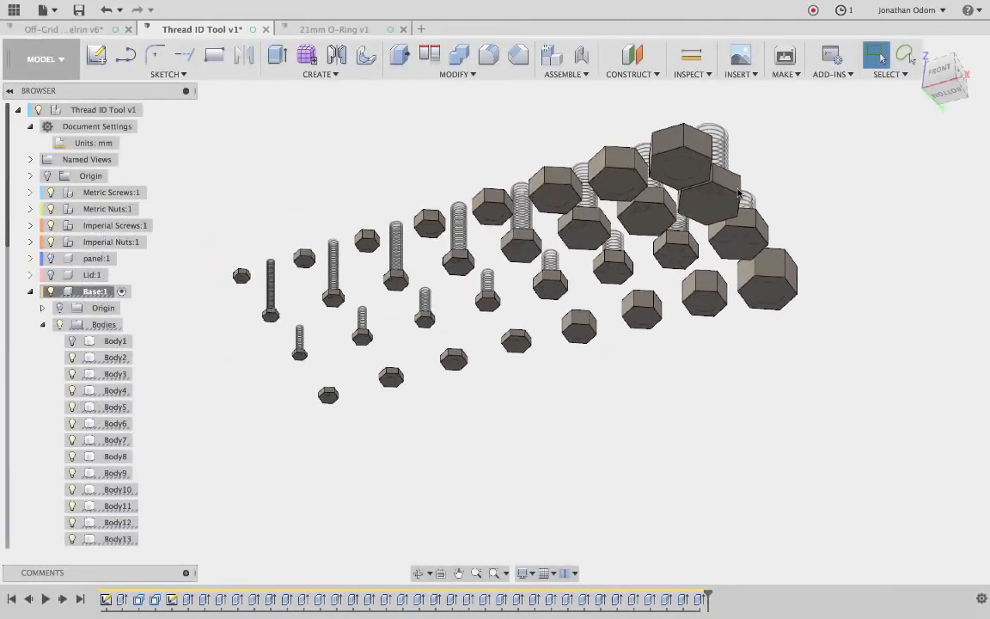
pyautogui.keyDown('shift'); pyautogui.scroll(5, 737, 194); pyautogui.keyUp('shift')
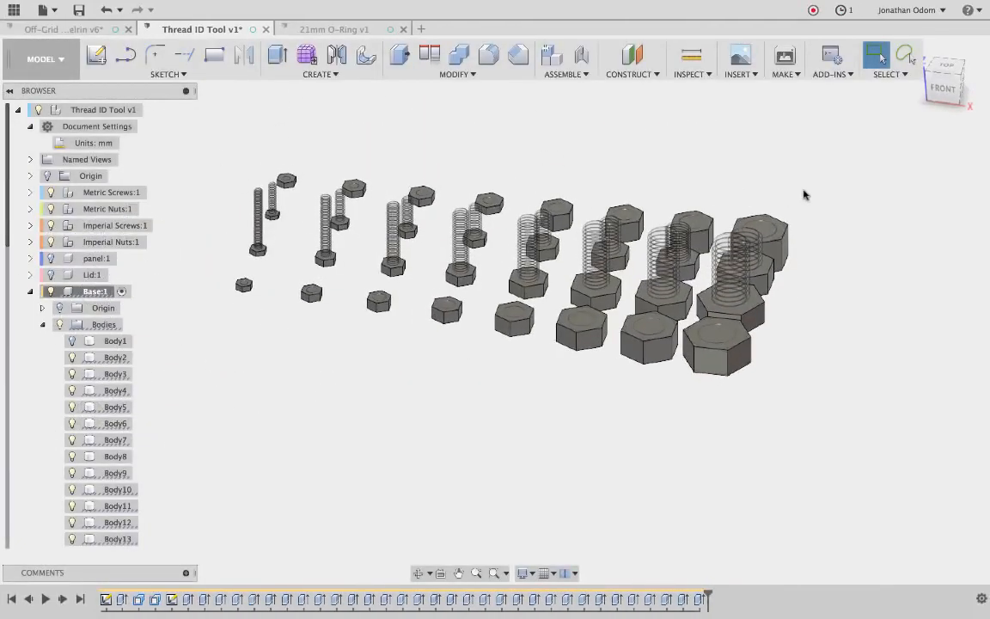
pyautogui.keyDown('shift'); pyautogui.hscroll(5, 805, 195); pyautogui.keyUp('shift')
pyautogui.keyDown('shift'); pyautogui.hscroll(-3, 805, 196); pyautogui.keyUp('shift')
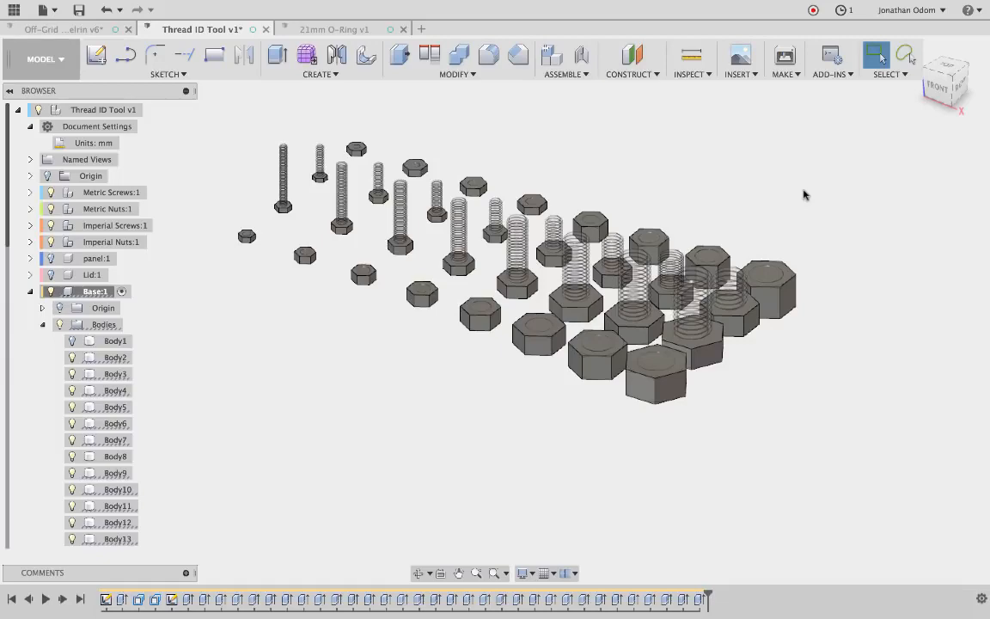
pyautogui.keyDown('shift'); pyautogui.hscroll(2, 806, 195); pyautogui.keyUp('shift')
pyautogui.keyDown('shift'); pyautogui.hscroll(-8, 805, 195); pyautogui.keyUp('shift')
pyautogui.keyDown('shift'); pyautogui.scroll(-4, 805, 195); pyautogui.keyUp('shift')
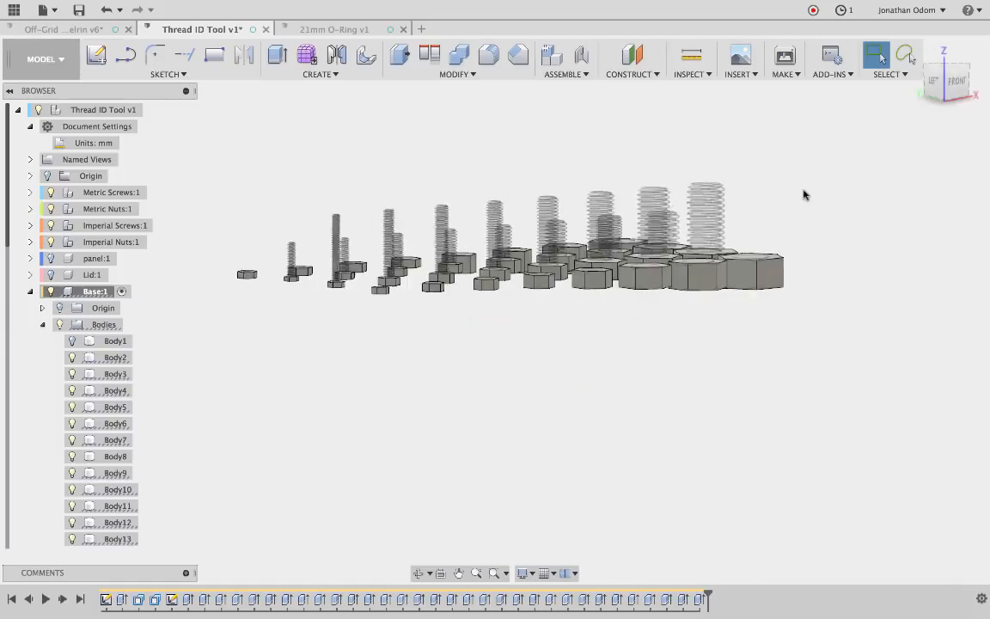
pyautogui.keyDown('shift'); pyautogui.scroll(3, 806, 195); pyautogui.keyUp('shift')
pyautogui.keyDown('shift'); pyautogui.hscroll(5, 805, 195); pyautogui.keyUp('shift')
pyautogui.keyDown('shift'); pyautogui.scroll(4, 805, 195); pyautogui.keyUp('shift')
pyautogui.hscroll(2, 805, 195)
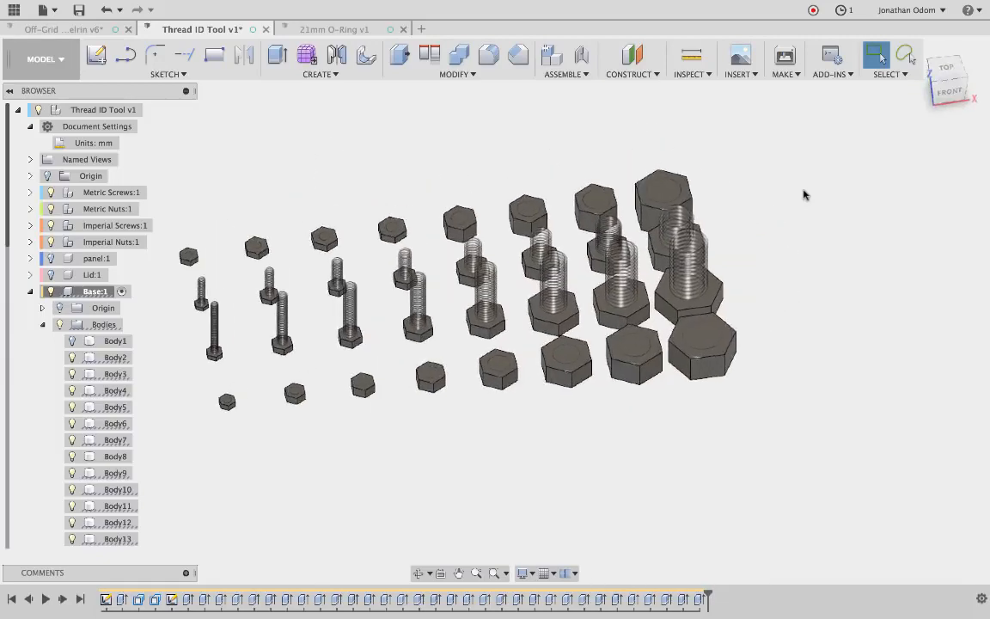
pyautogui.scroll(3, 660, 200)
pyautogui.hscroll(-1, 660, 201)
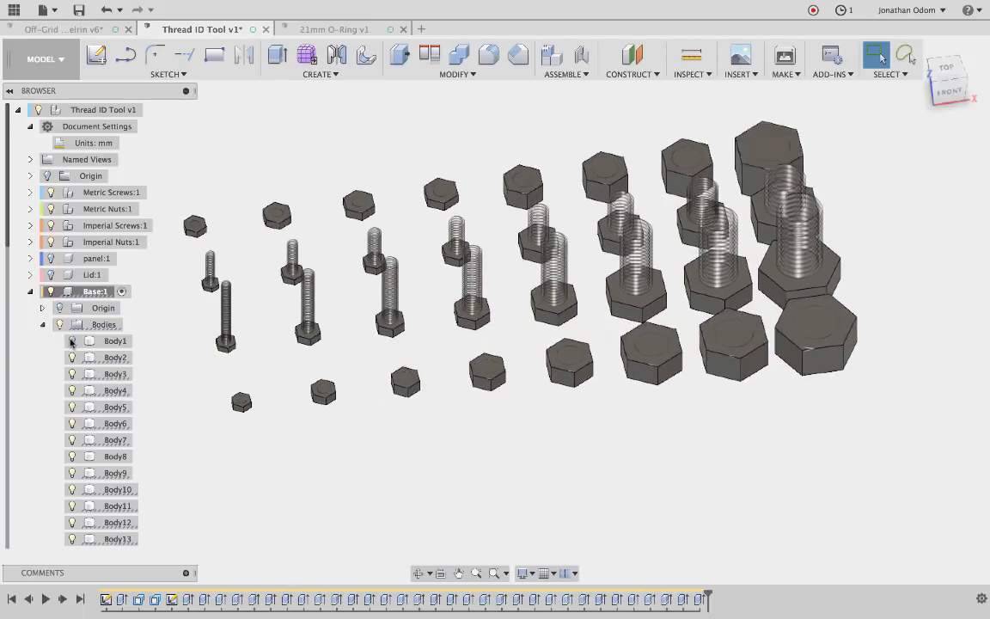
# Show the Base's Body1 and hide the metric and imperial screw and nut components.
pyautogui.click(72, 342)
pyautogui.hscroll(-3, 650, 380)
pyautogui.scroll(-3, 650, 380)
pyautogui.scroll(1, 649, 380)
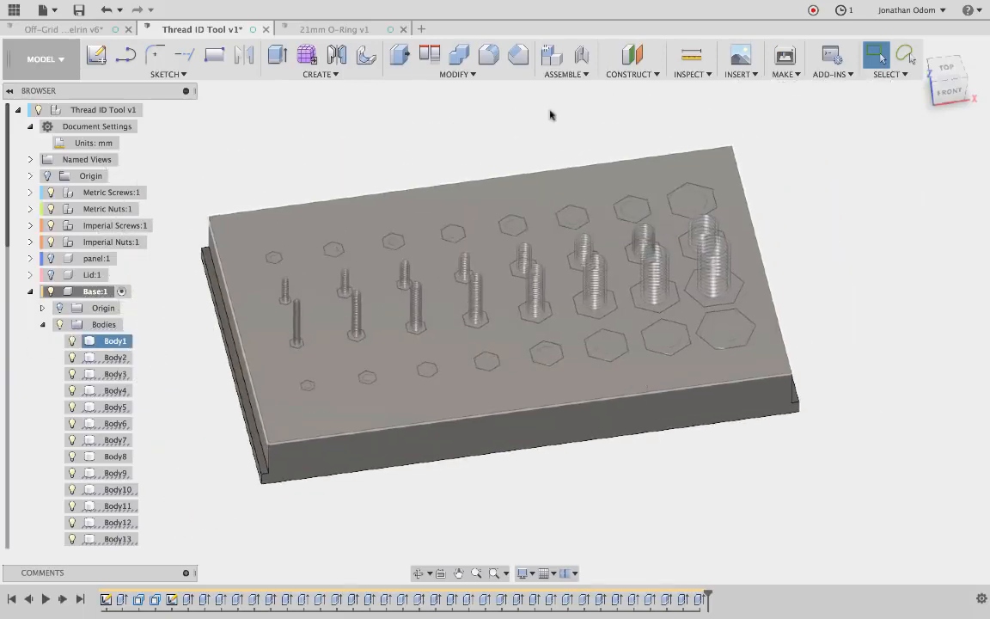
pyautogui.click(50, 227)
pyautogui.click(51, 194)
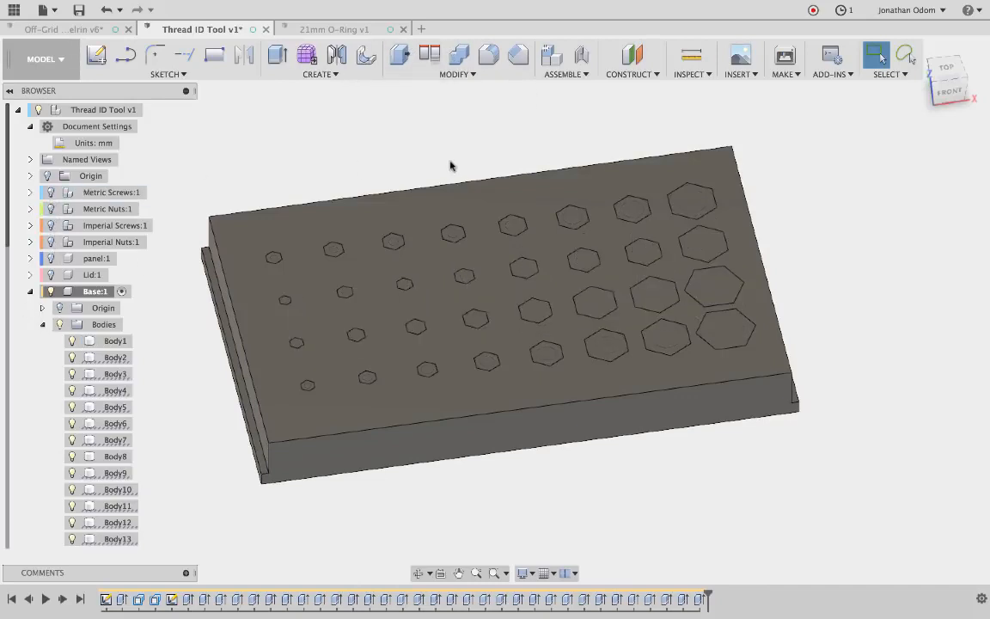
# Cut all 32 hex bodies out of the Base's Body1 with Combine, without keeping the tool bodies.
pyautogui.hscroll(-1, 451, 166)
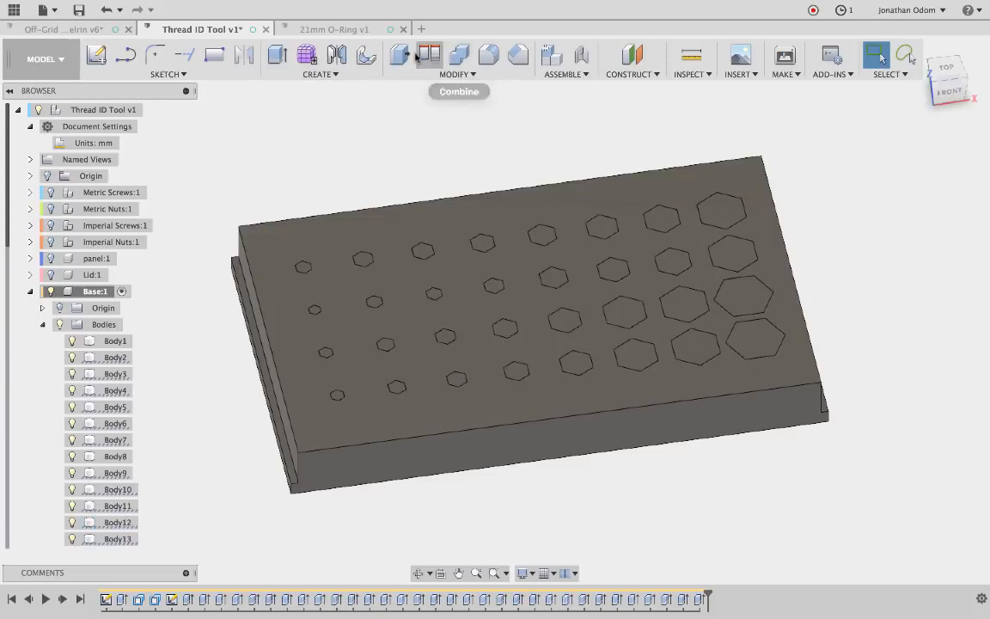
pyautogui.click(458, 55)
pyautogui.click(725, 177)
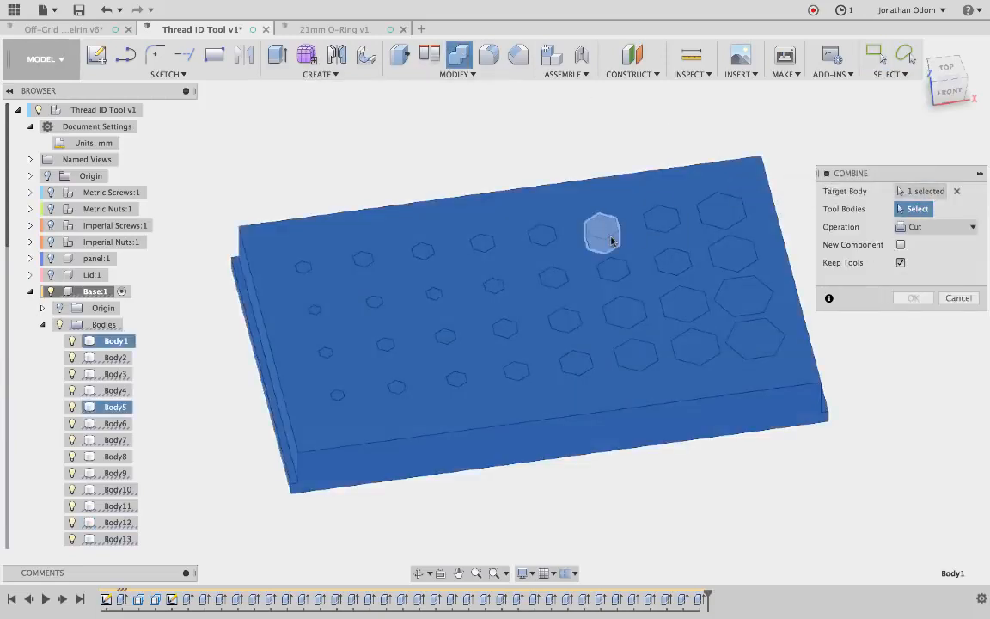
pyautogui.moveTo(218, 152); pyautogui.dragTo(856, 612)
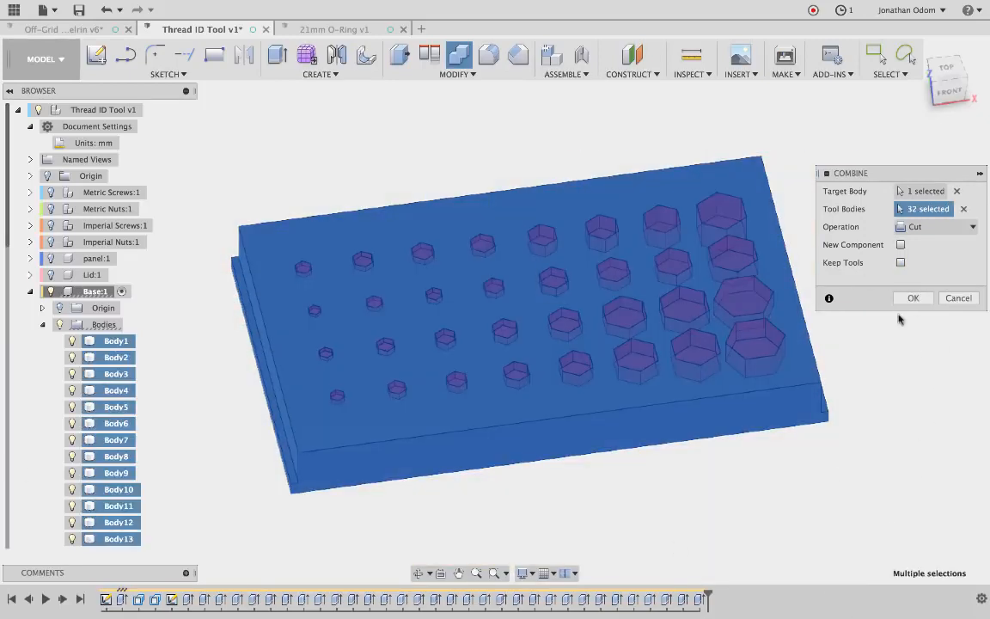
pyautogui.click(914, 298)
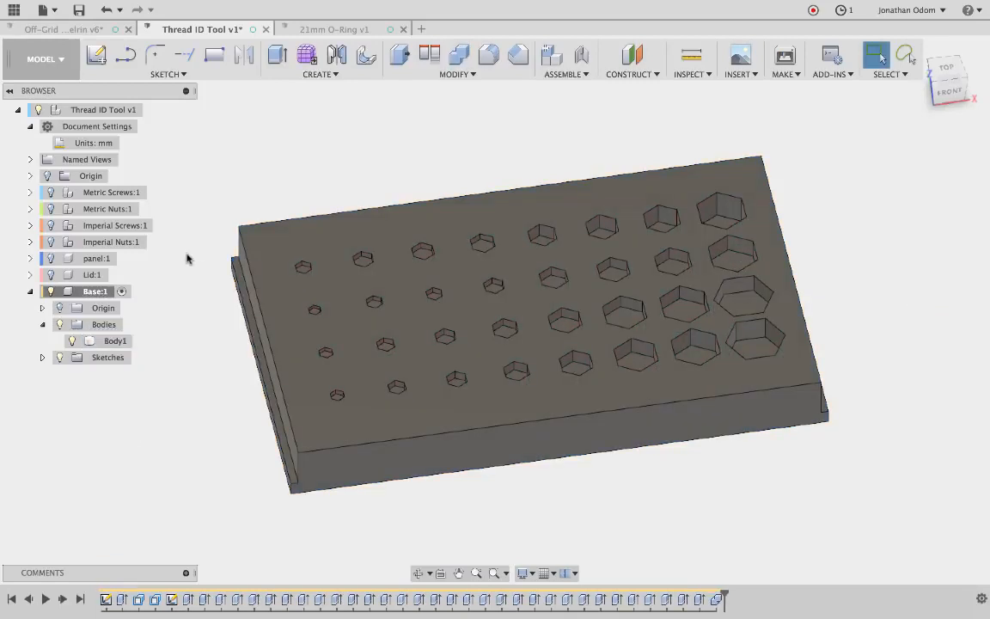
# Show the metric and imperial screws and nuts to examine their fit in the Base's hex pockets, and hide them again.
pyautogui.click(50, 225)
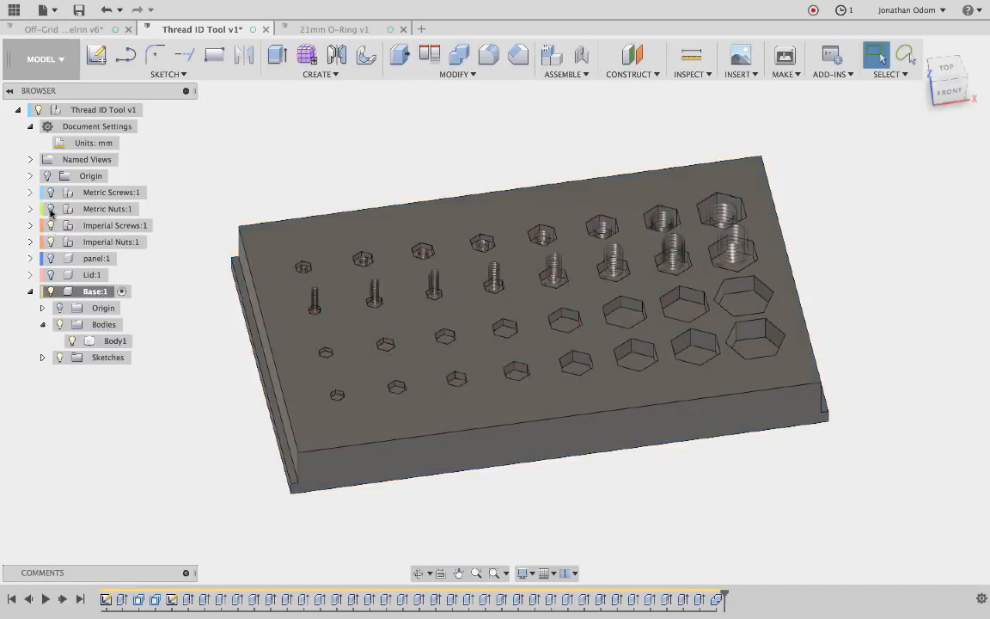
pyautogui.click(50, 209)
pyautogui.click(51, 192)
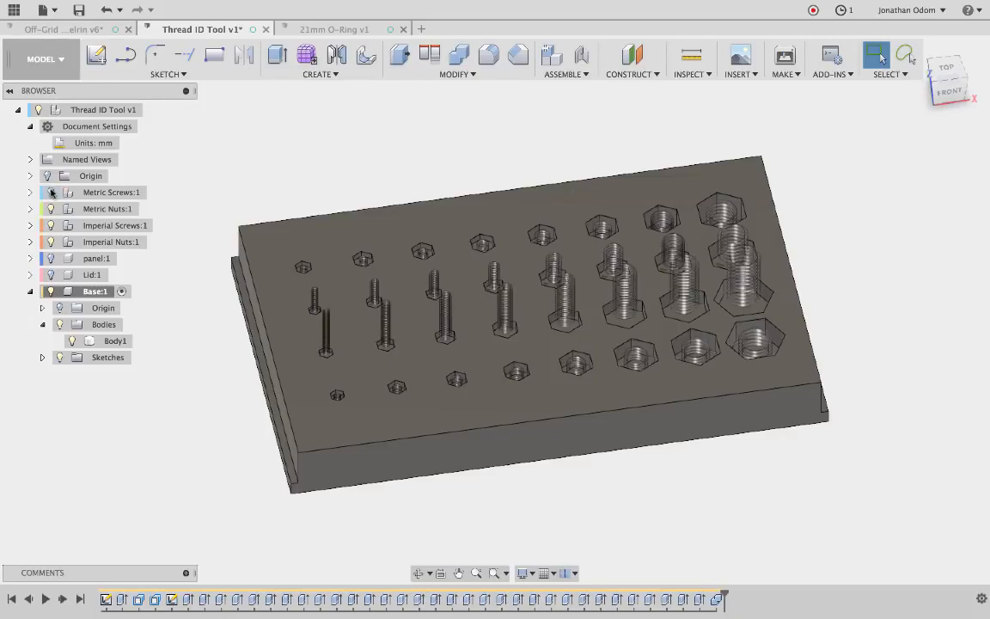
pyautogui.keyDown('shift'); pyautogui.moveTo(721, 212); pyautogui.dragTo(569, 165, button='middle'); pyautogui.keyUp('shift')
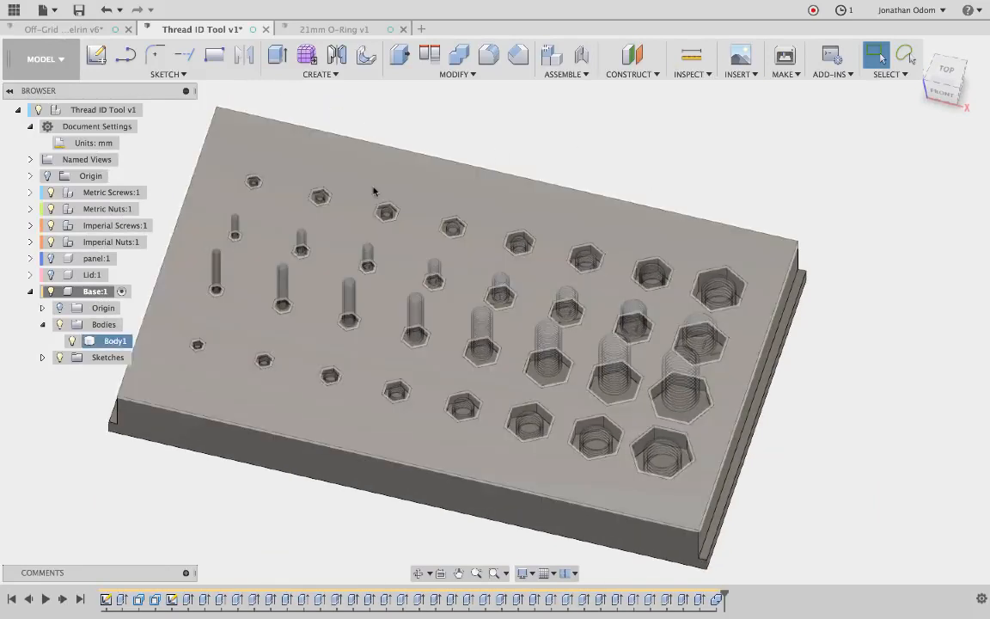
pyautogui.click(51, 193)
pyautogui.click(51, 208)
pyautogui.click(50, 225)
pyautogui.click(51, 241)
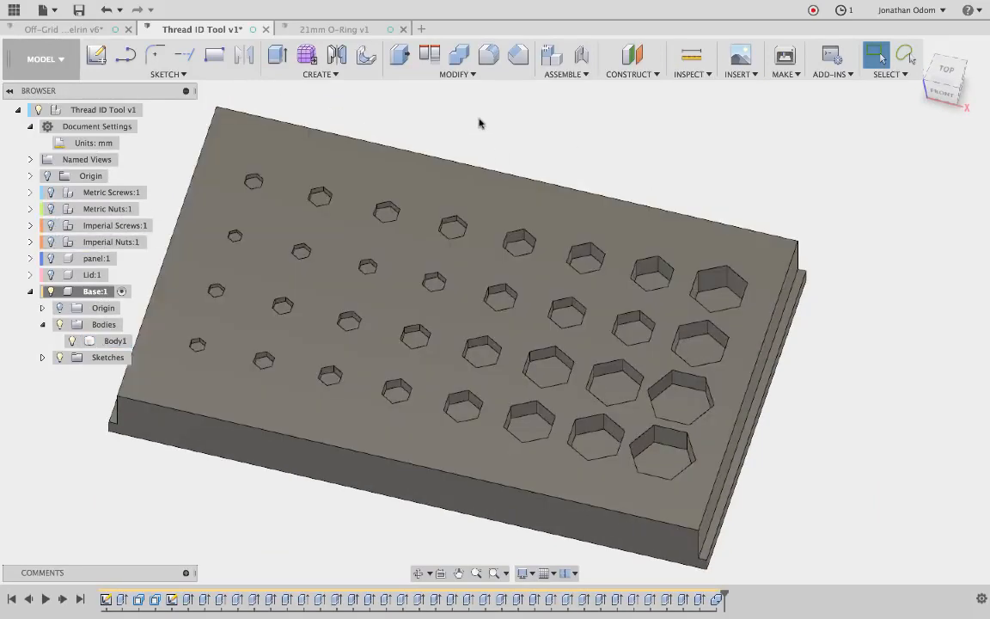
# Create a sketch on the Base's top face and project the Lid body with its outline and round holes into it.
pyautogui.click(96, 56)
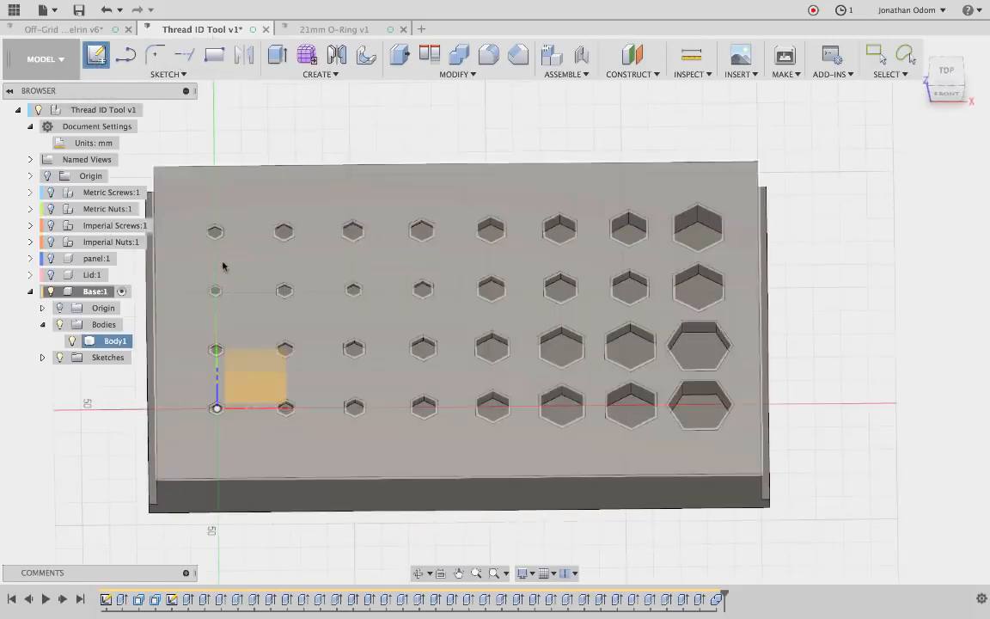
pyautogui.click(365, 168)
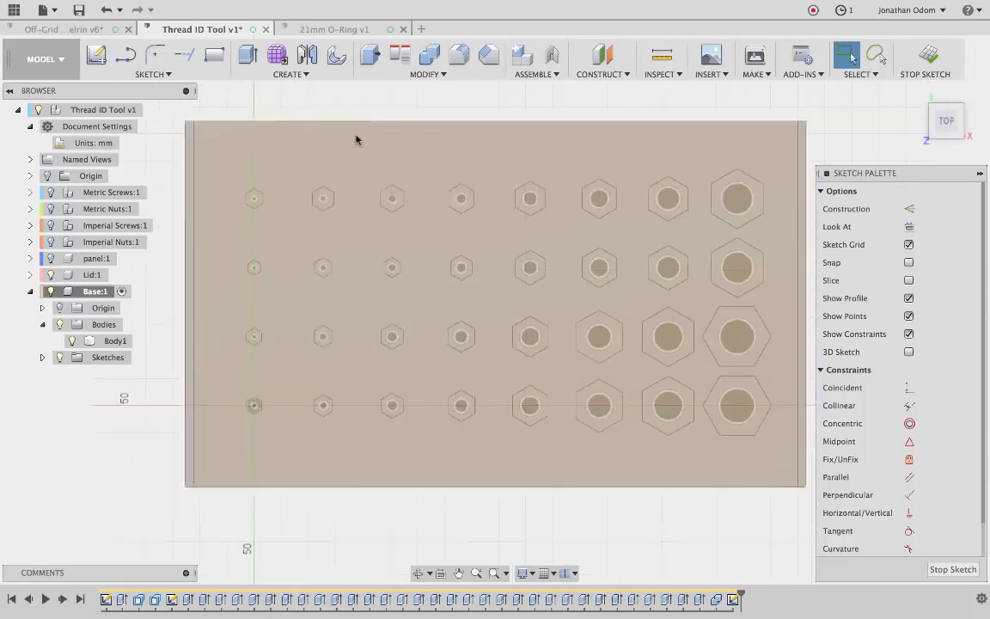
pyautogui.press('p')
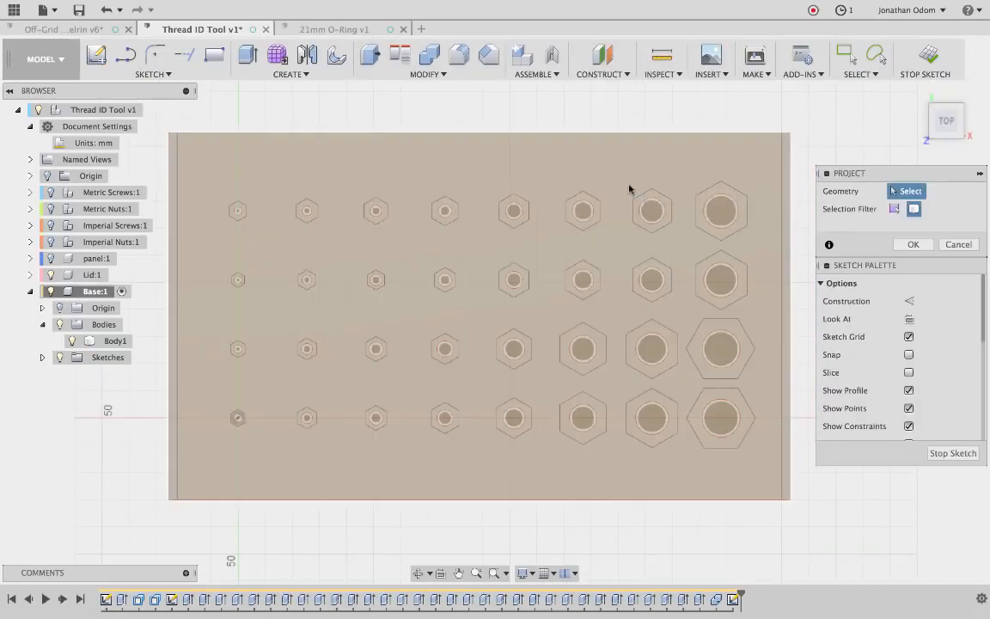
pyautogui.click(632, 194)
# Start an extrusion with the eight hole circles of the outer row farthest from the red axis as profiles.
pyautogui.click(247, 55)
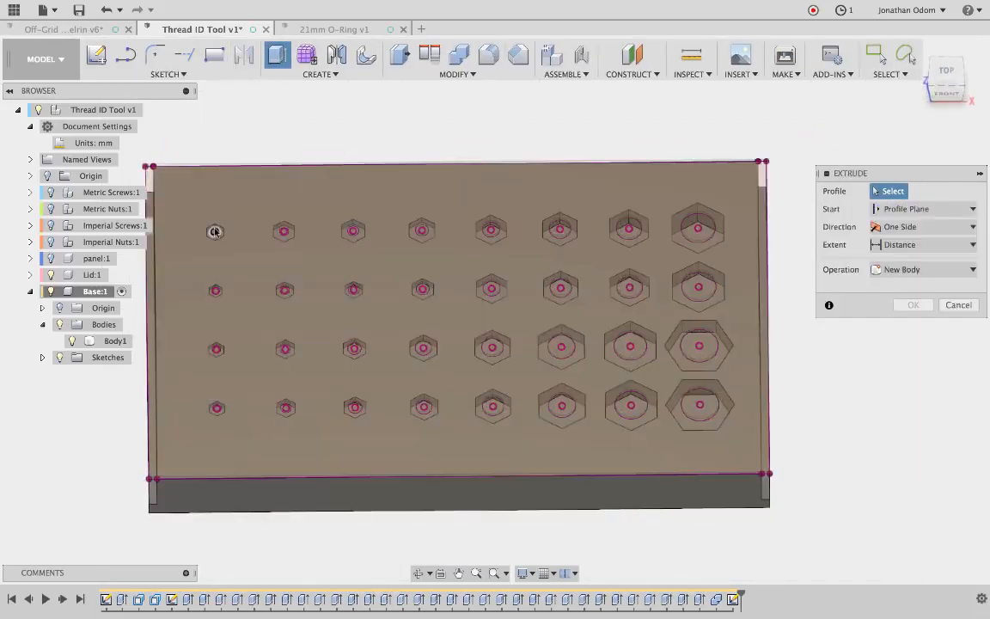
pyautogui.click(215, 231)
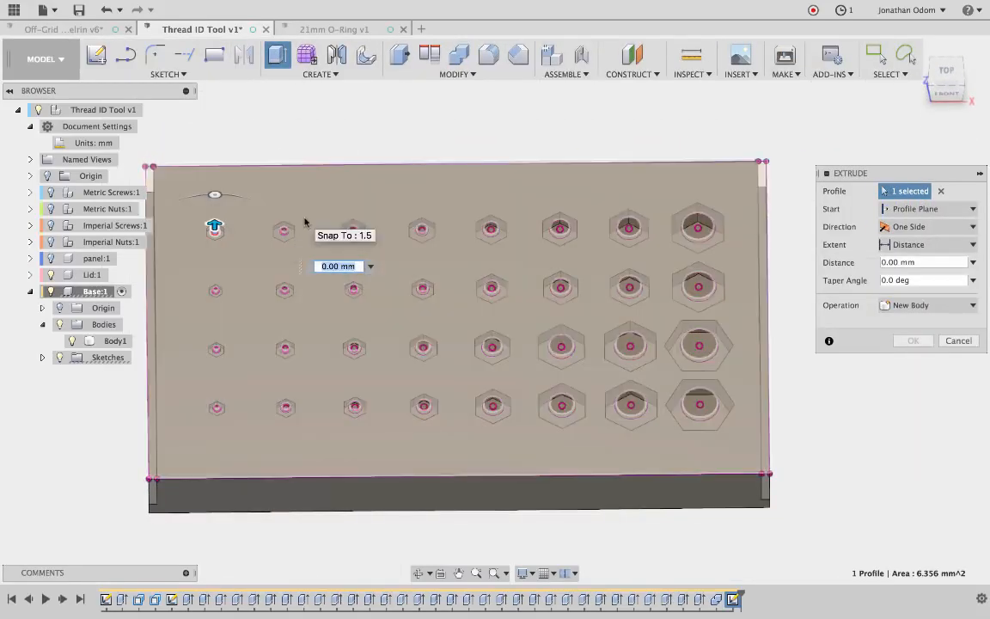
pyautogui.scroll(5, 304, 221)
pyautogui.scroll(-3, 305, 222)
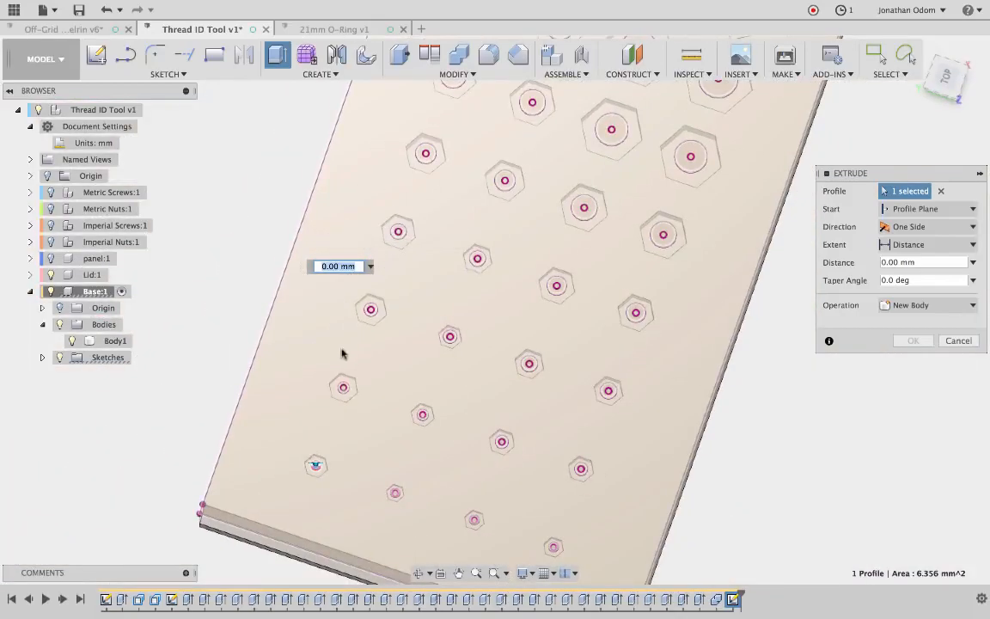
pyautogui.moveTo(343, 391); pyautogui.dragTo(345, 388)
pyautogui.click(343, 390)
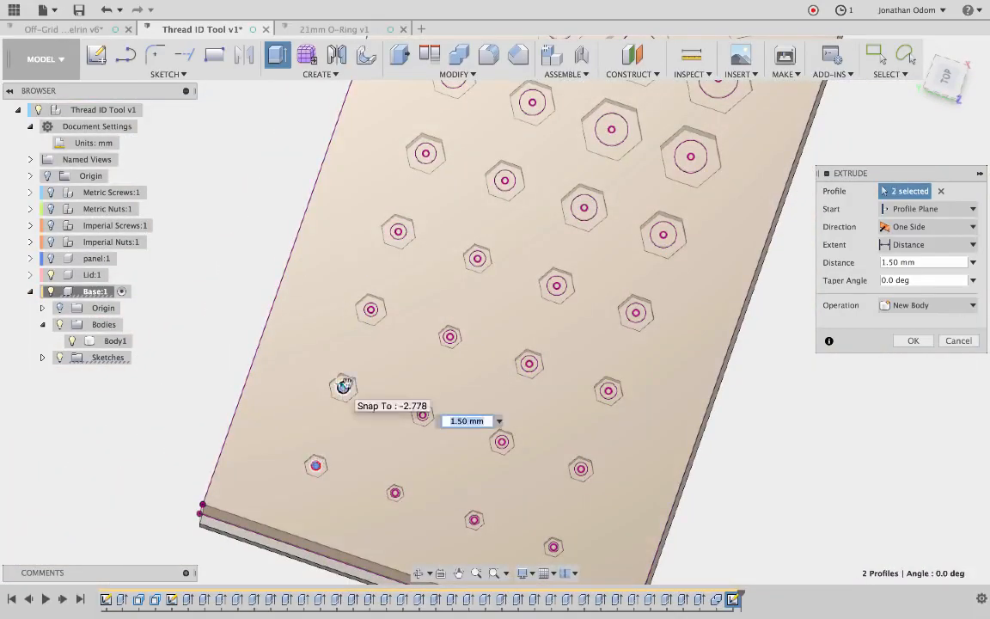
pyautogui.click(371, 315)
pyautogui.scroll(4, 370, 316)
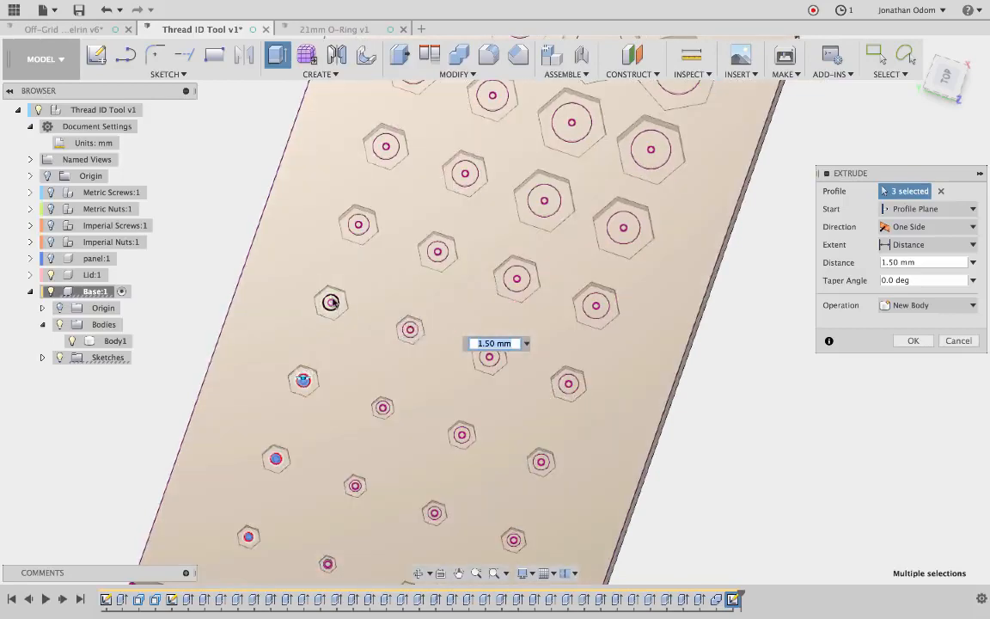
pyautogui.click(331, 304)
pyautogui.scroll(4, 332, 303)
pyautogui.click(328, 299)
pyautogui.scroll(4, 326, 297)
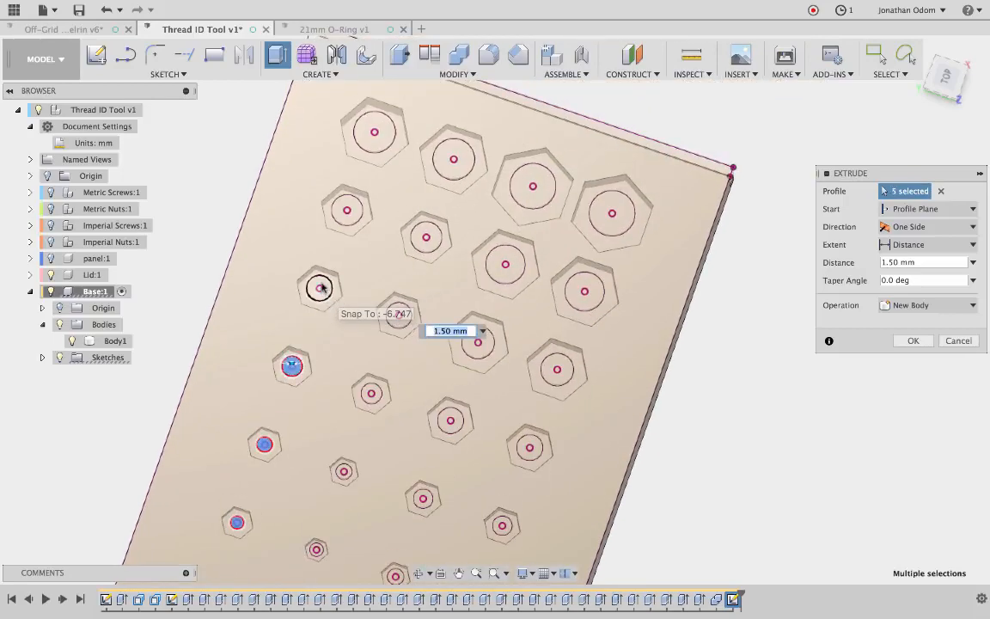
pyautogui.click(321, 286)
pyautogui.click(347, 210)
pyautogui.click(376, 132)
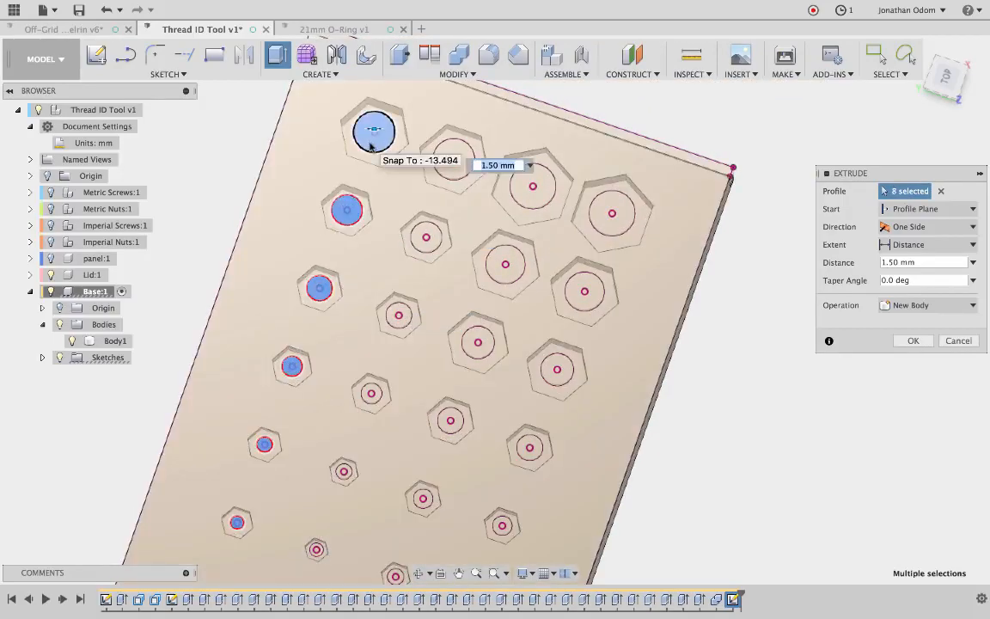
# Add the eight hole circles of the opposite outer row to the extrusion's profiles.
pyautogui.scroll(4, 375, 133)
pyautogui.click(517, 172)
pyautogui.scroll(4, 518, 176)
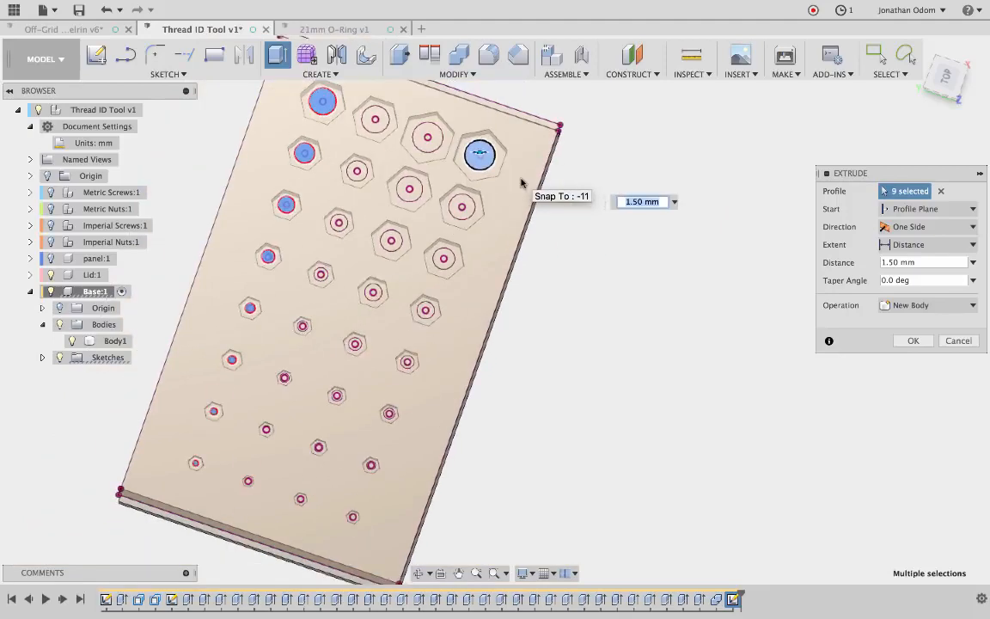
pyautogui.click(486, 152)
pyautogui.click(471, 196)
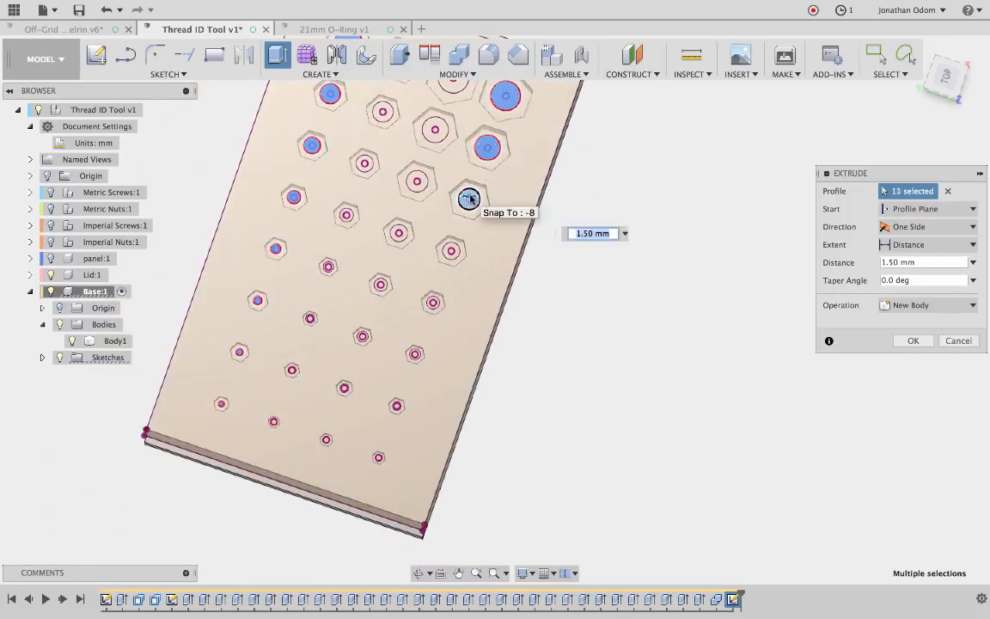
pyautogui.scroll(-4, 471, 197)
pyautogui.click(447, 133)
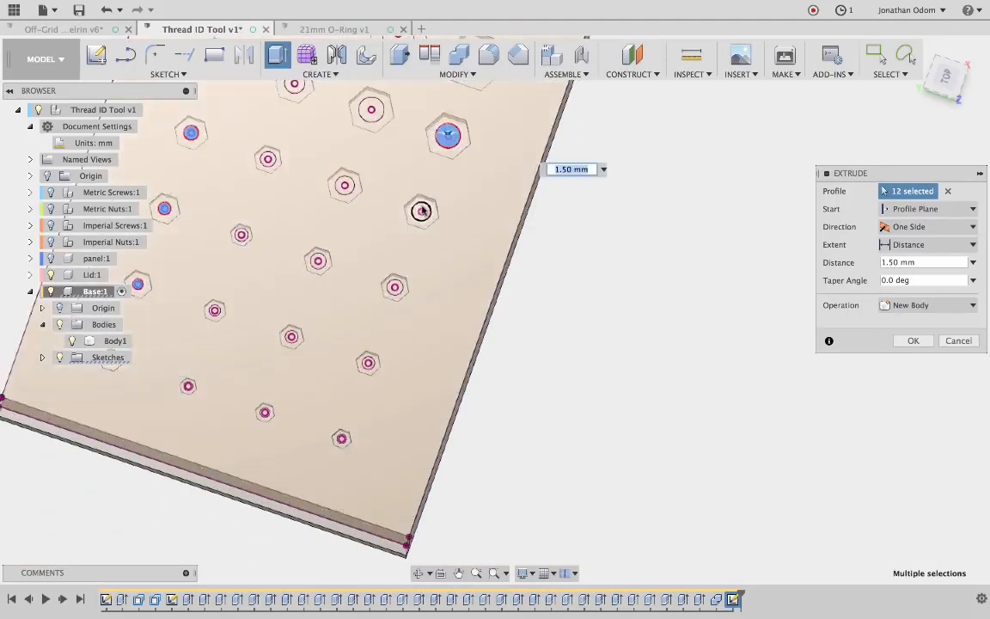
pyautogui.click(421, 211)
pyautogui.click(394, 289)
pyautogui.scroll(-3, 396, 292)
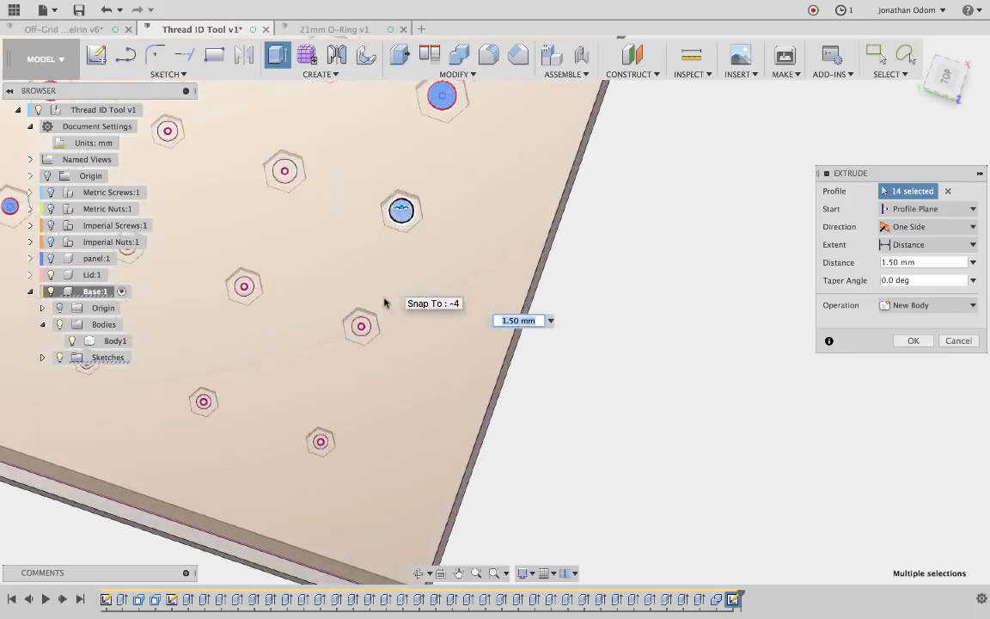
pyautogui.click(361, 327)
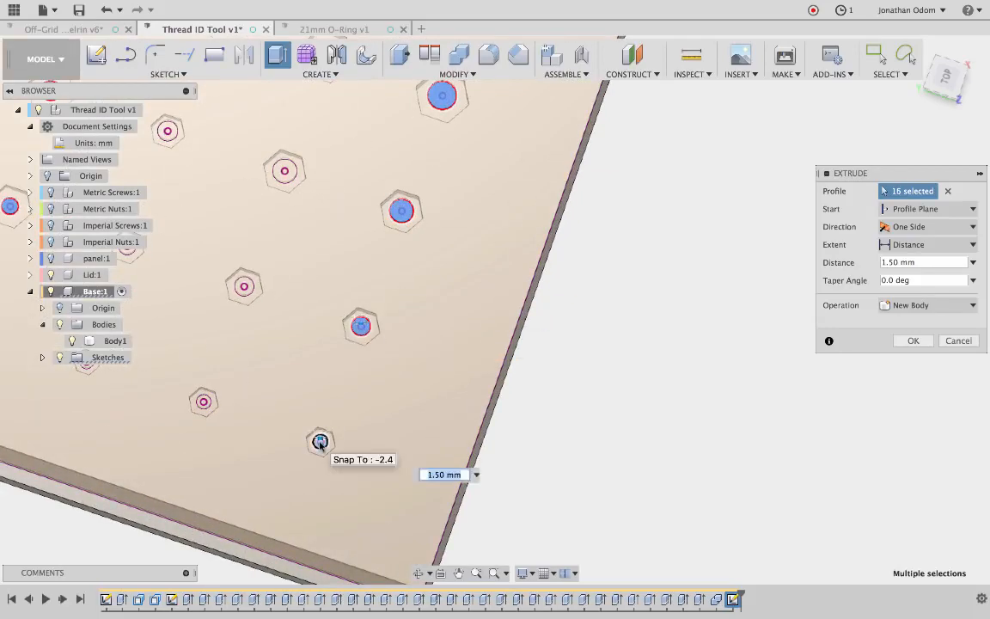
pyautogui.scroll(3, 319, 444)
# Extrude the 16 selected circles by -24 mm to cut the two outer rows of holes through the Base.
pyautogui.keyDown('shift'); pyautogui.scroll(10, 320, 444); pyautogui.keyUp('shift')
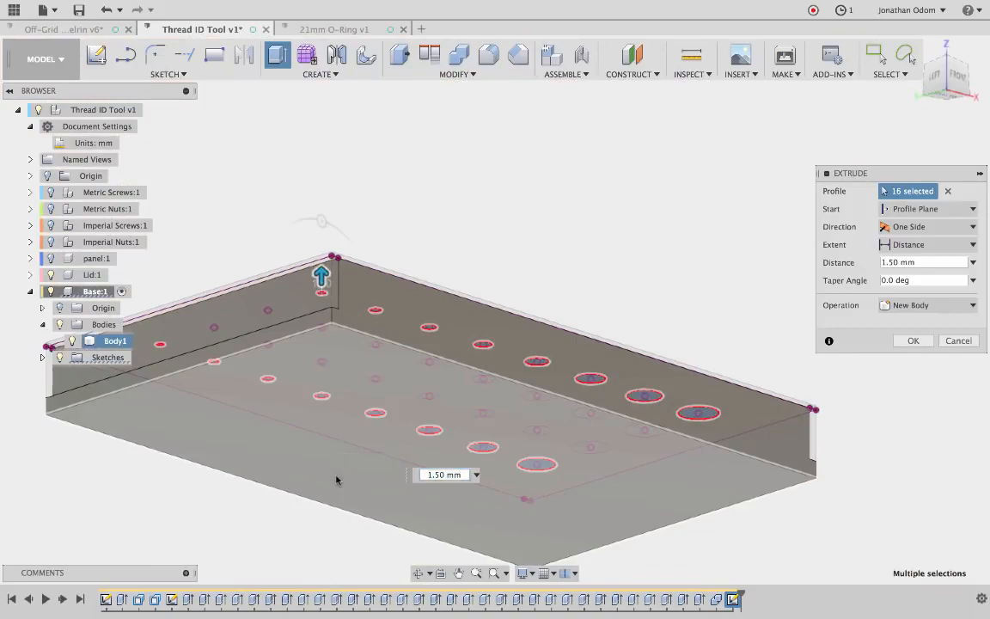
pyautogui.write('-24')
pyautogui.press('Tab')
pyautogui.press('Return')
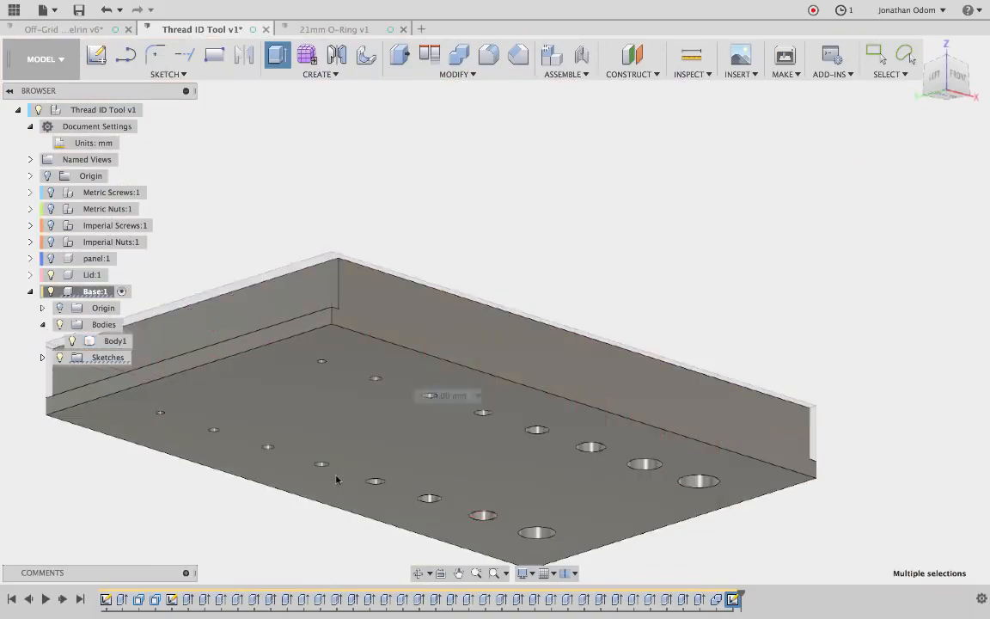
# Examine the two rows of through holes from the Base's top and bottom faces.
pyautogui.click(614, 433)
pyautogui.keyDown('shift'); pyautogui.scroll(-8, 614, 433); pyautogui.keyUp('shift')
pyautogui.keyDown('shift'); pyautogui.scroll(-4, 613, 430); pyautogui.keyUp('shift')
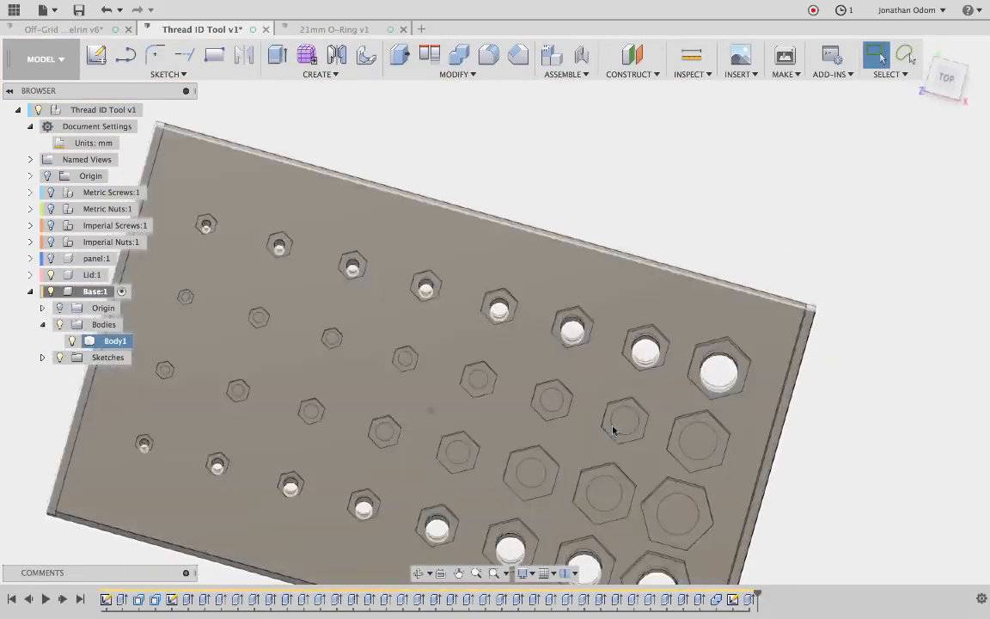
pyautogui.keyDown('shift'); pyautogui.scroll(10, 613, 431); pyautogui.keyUp('shift')
pyautogui.keyDown('shift'); pyautogui.scroll(10, 613, 430); pyautogui.keyUp('shift')
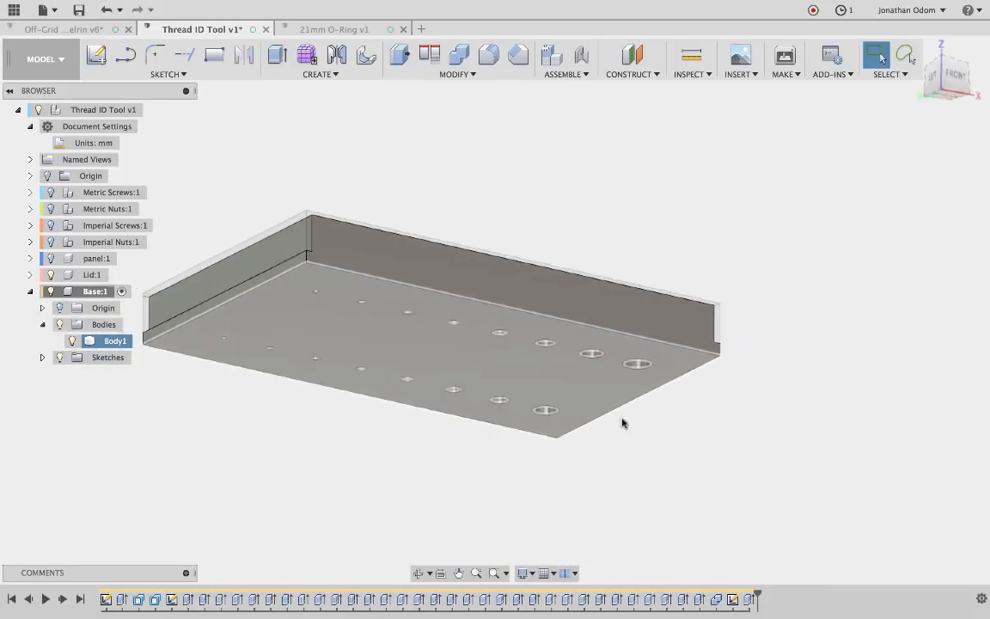
pyautogui.keyDown('shift'); pyautogui.scroll(10, 623, 422); pyautogui.keyUp('shift')
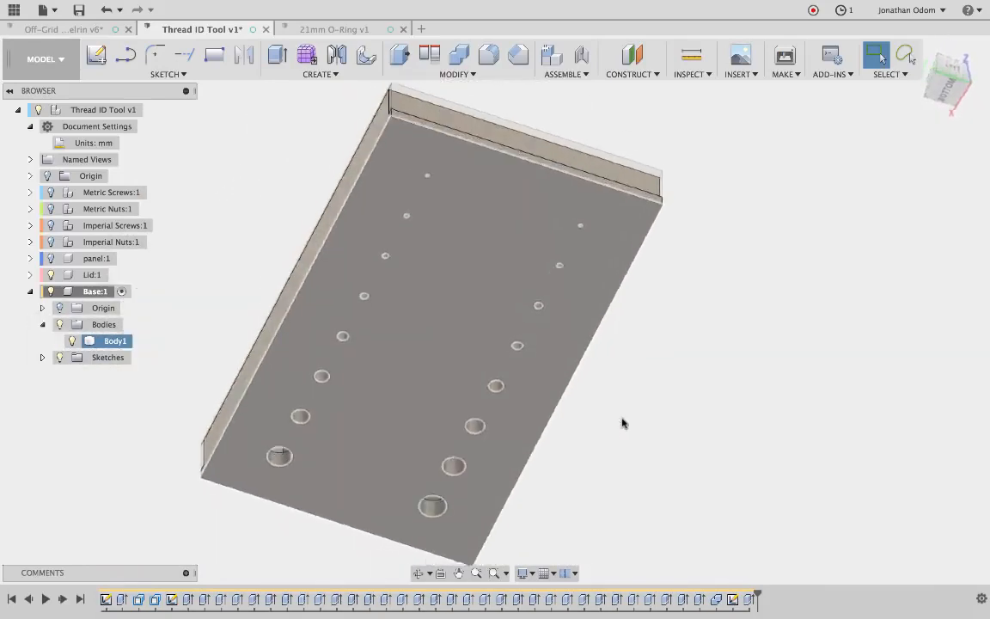
pyautogui.click(688, 329)
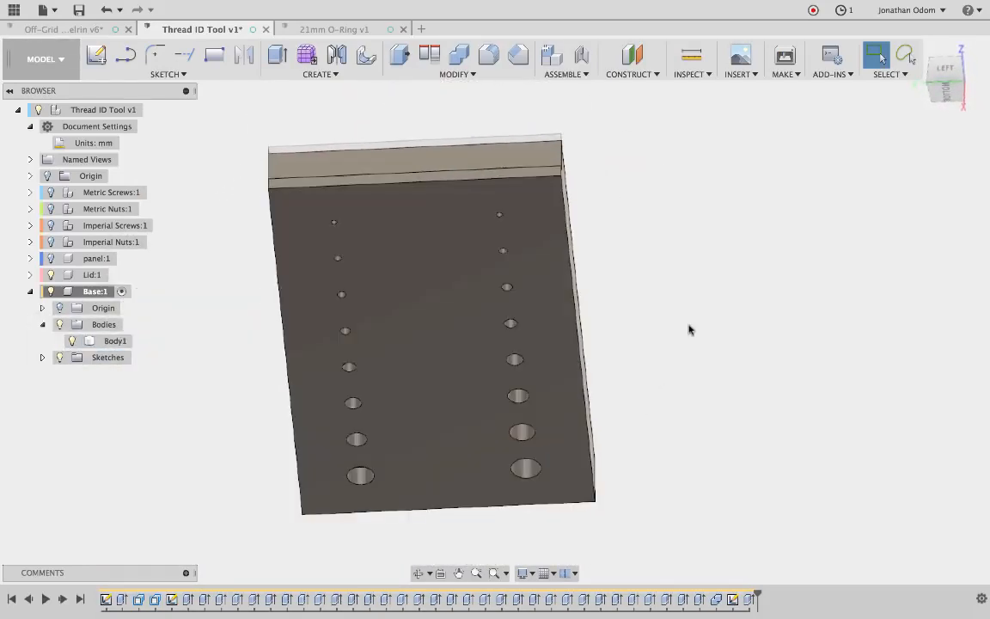
pyautogui.keyDown('shift'); pyautogui.scroll(10, 636, 163); pyautogui.keyUp('shift')
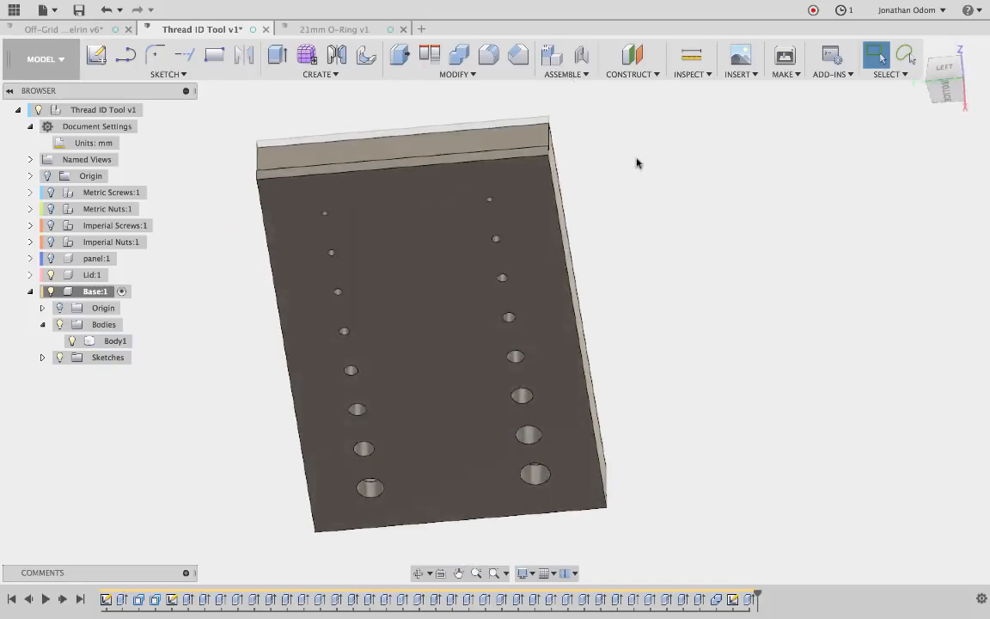
# Start a chamfer on the Base's bottom-face hole edges, selecting the full row nearest the red axis and the three smallest holes of the other row.
pyautogui.click(520, 55)
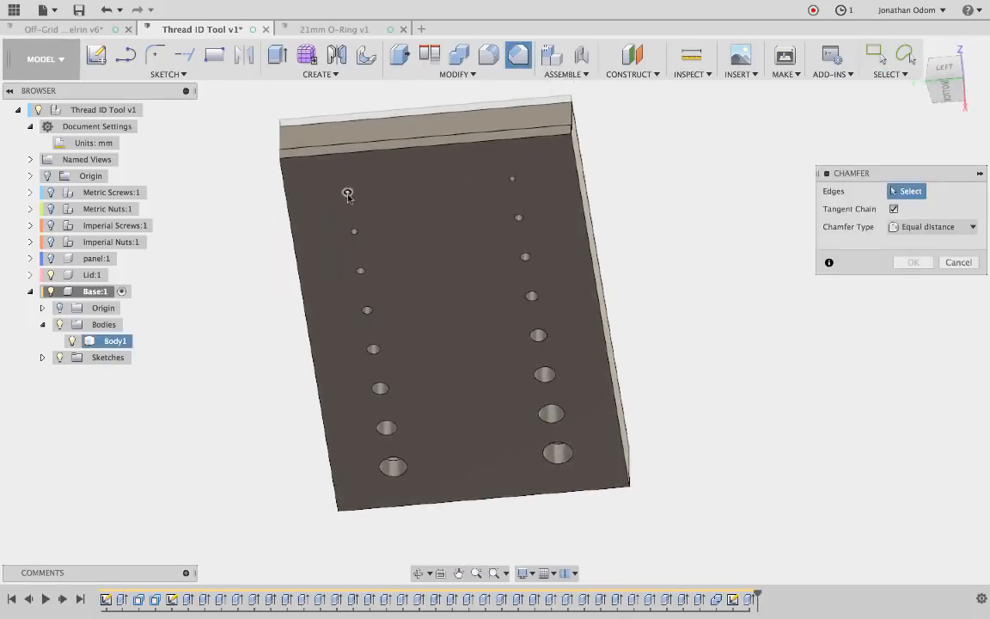
pyautogui.click(347, 194)
pyautogui.click(516, 60)
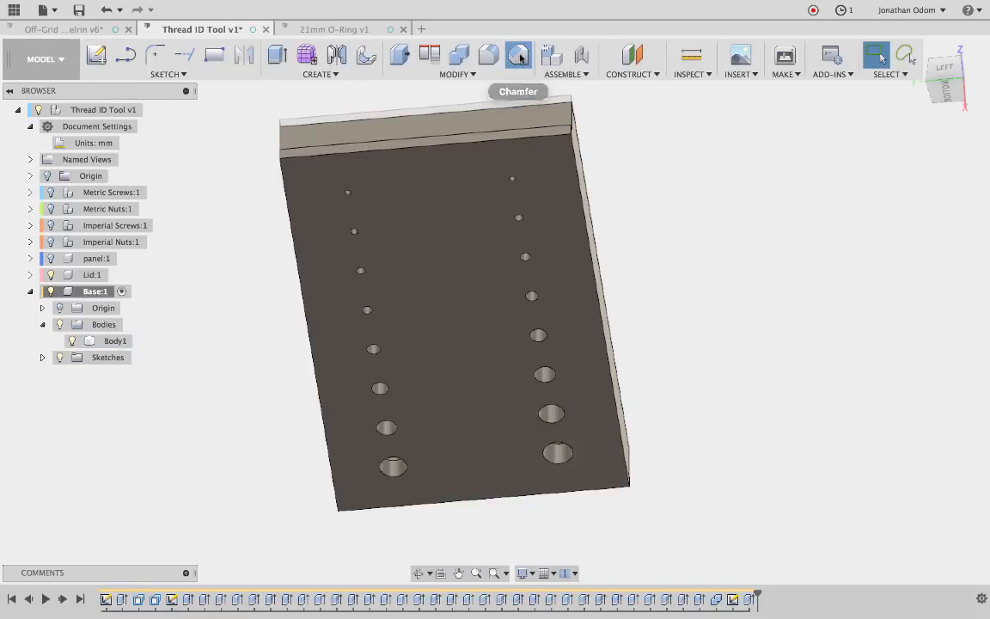
pyautogui.click(347, 194)
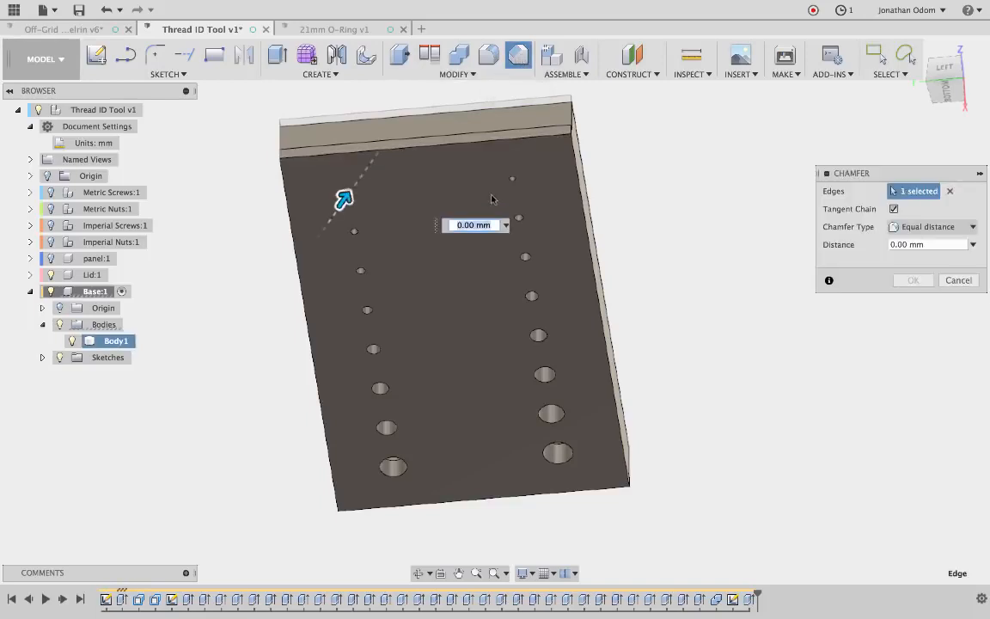
pyautogui.click(512, 179)
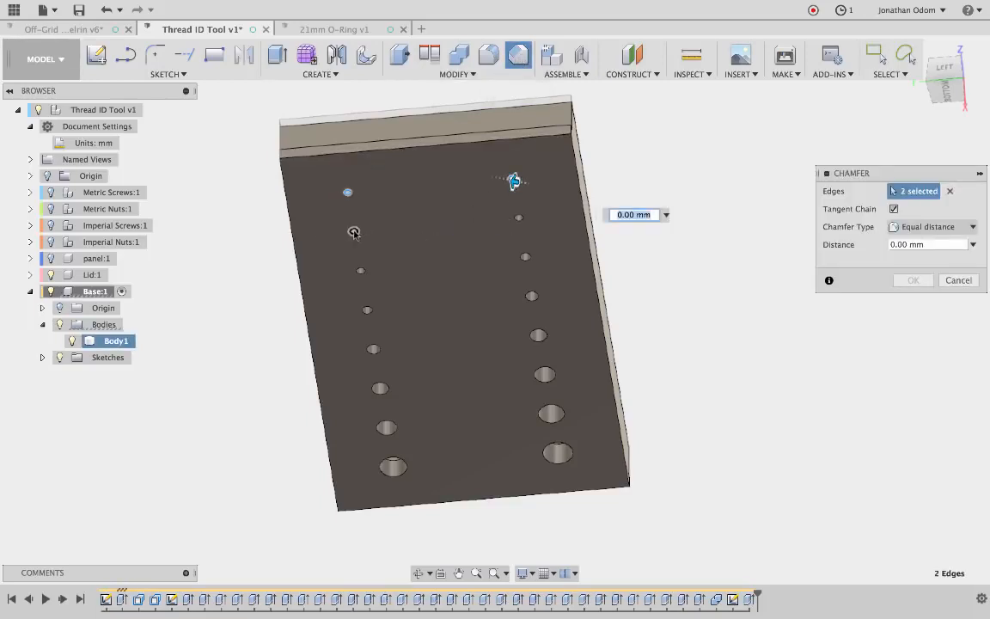
pyautogui.click(353, 232)
pyautogui.click(519, 219)
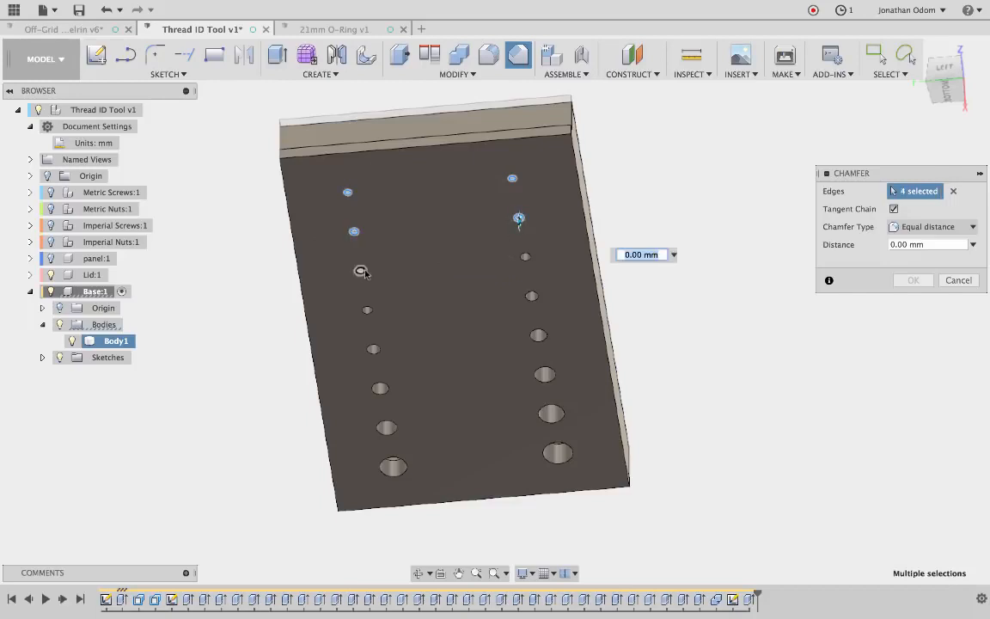
pyautogui.click(361, 271)
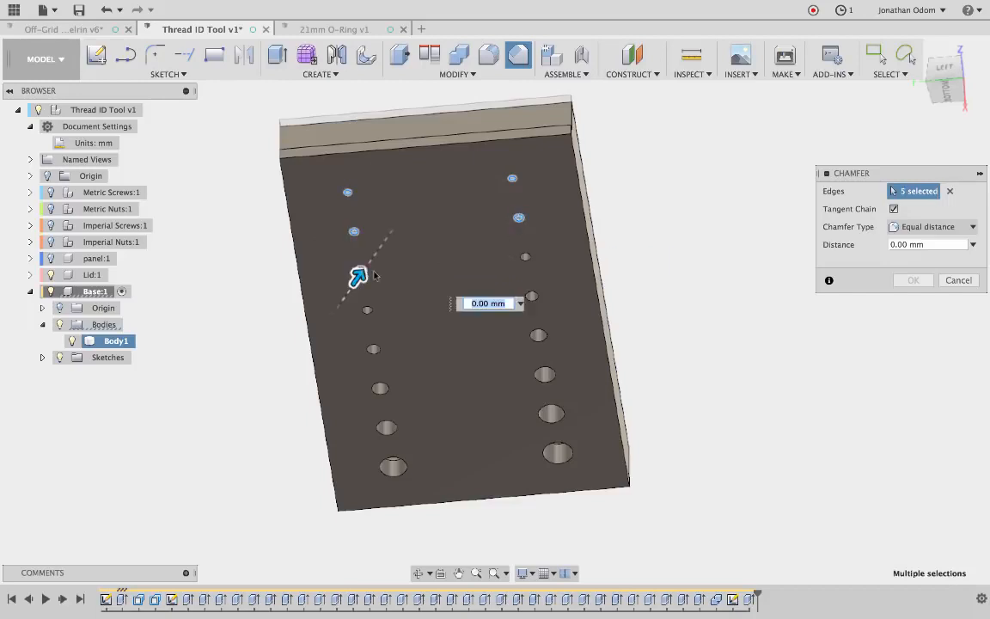
pyautogui.click(524, 259)
pyautogui.click(536, 334)
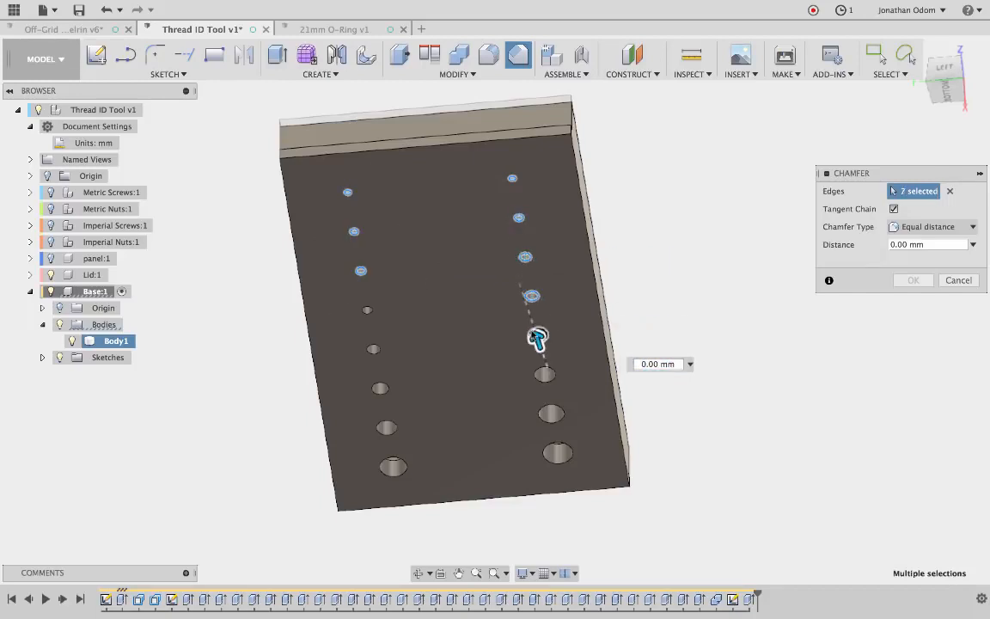
pyautogui.click(538, 372)
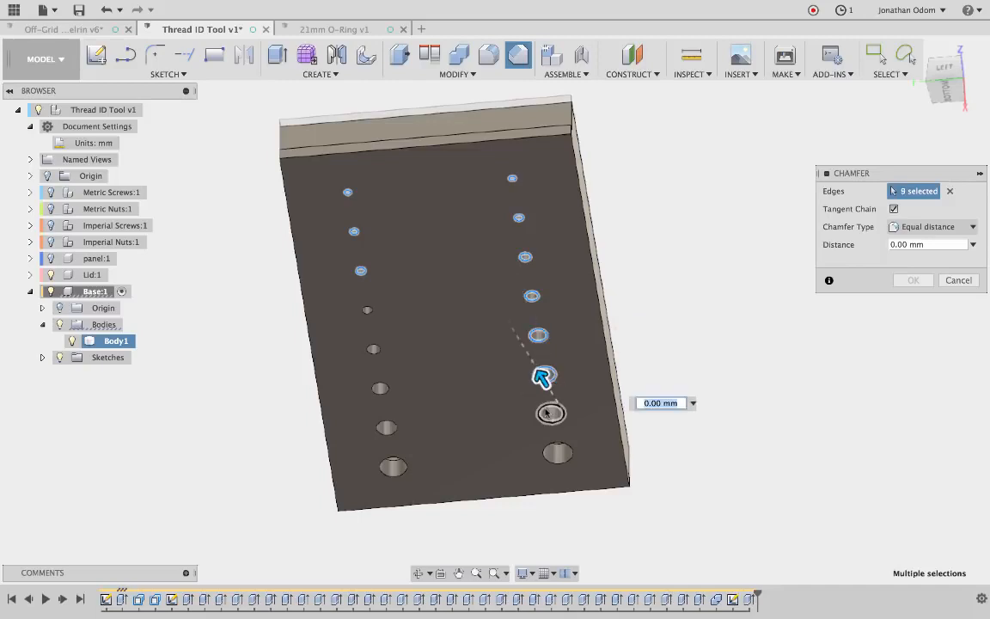
pyautogui.click(550, 414)
pyautogui.click(547, 444)
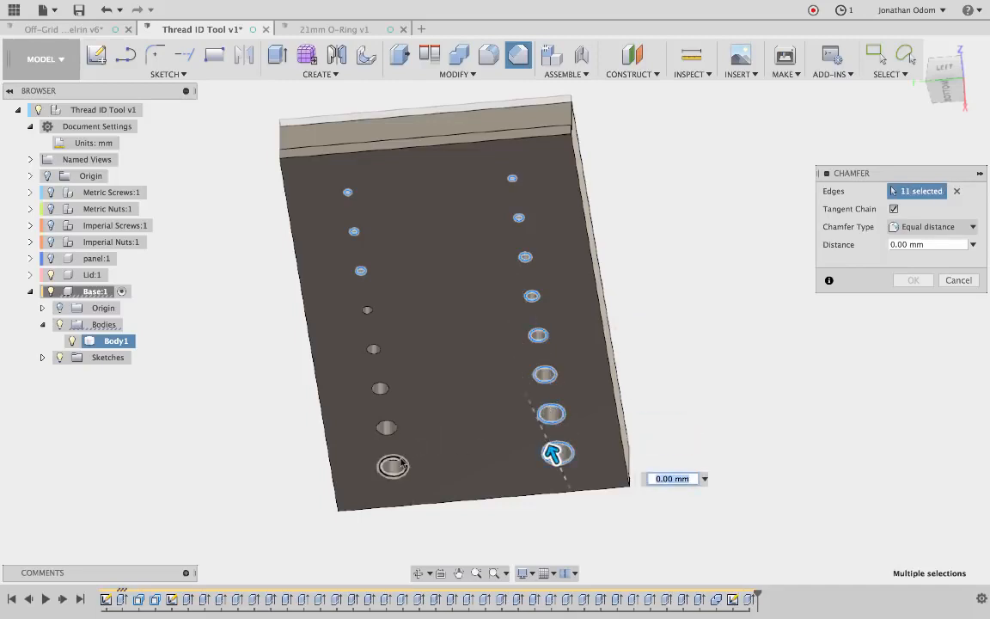
# Add the bottom-face edges of the five remaining larger holes in the other row to the chamfer selection.
pyautogui.click(401, 462)
pyautogui.click(389, 425)
pyautogui.click(385, 389)
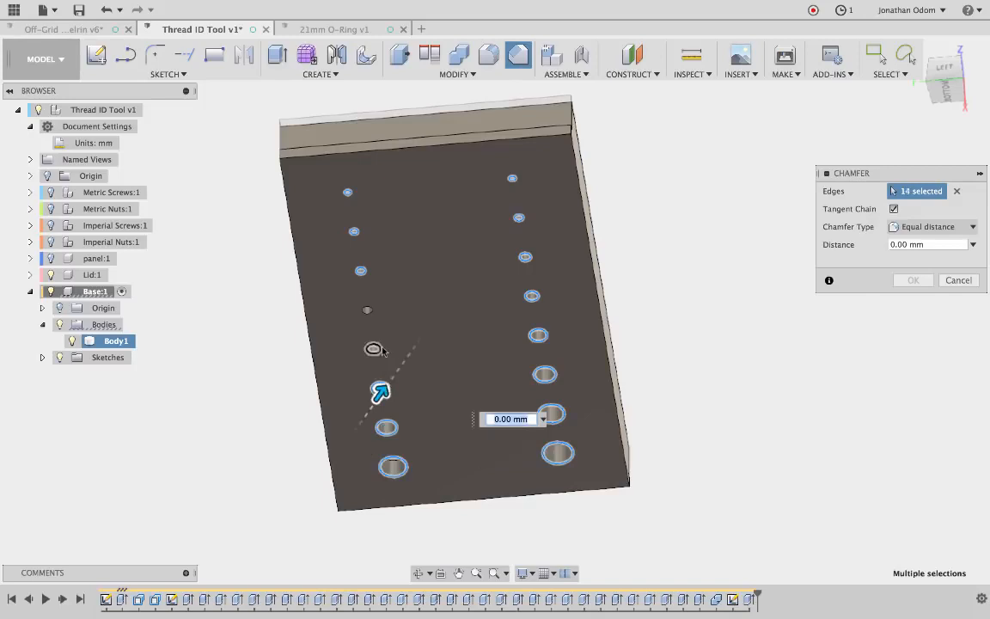
pyautogui.click(380, 345)
pyautogui.click(367, 310)
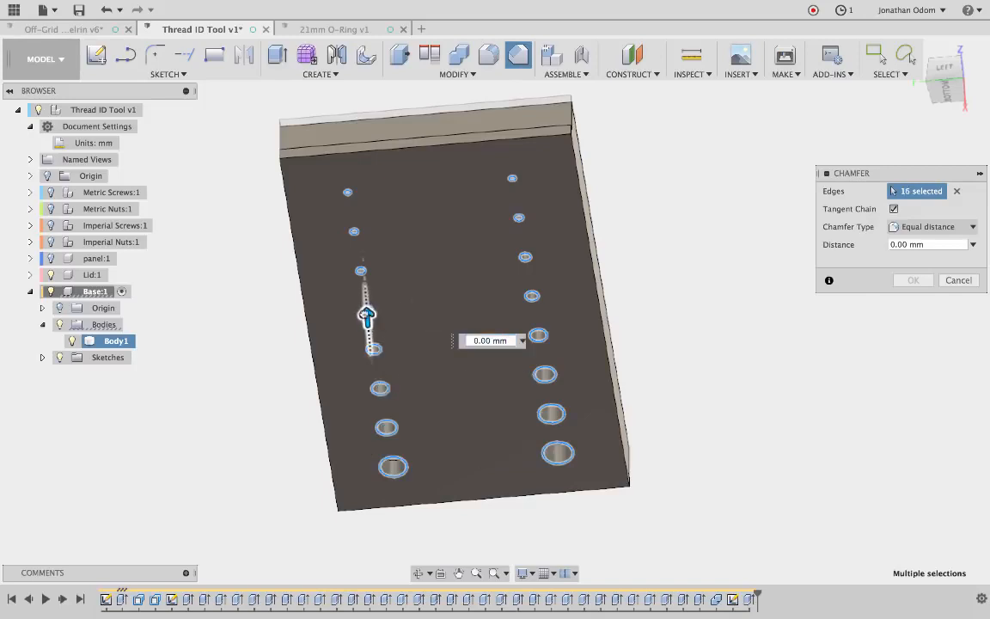
# Try a 10 mm chamfer distance on the selected hole edges and examine the cones from both sides of the Base.
pyautogui.moveTo(367, 314); pyautogui.dragTo(365, 307)
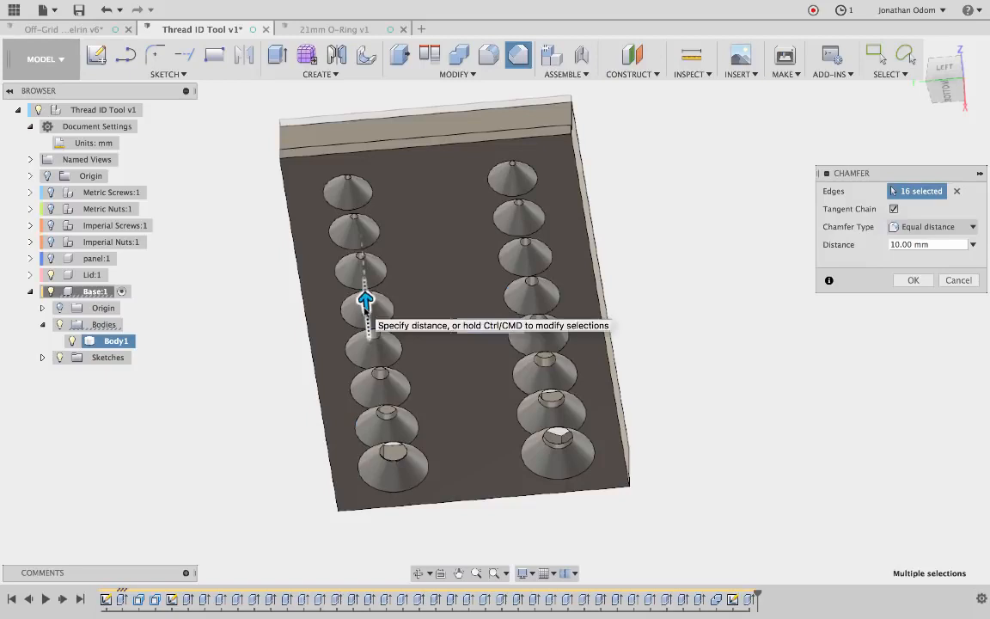
pyautogui.click(949, 97)
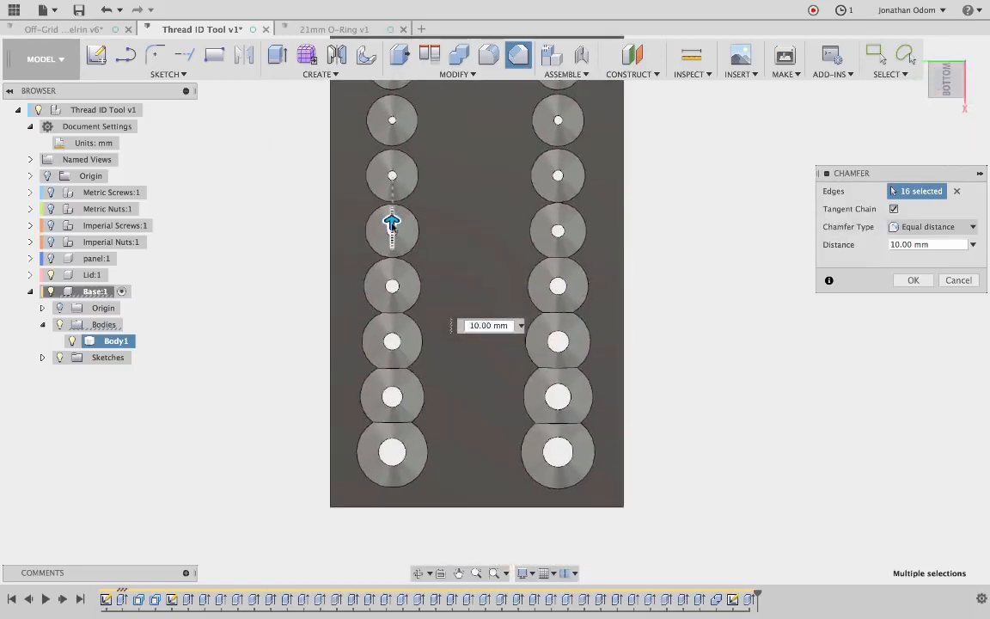
pyautogui.moveTo(391, 220); pyautogui.dragTo(391, 221)
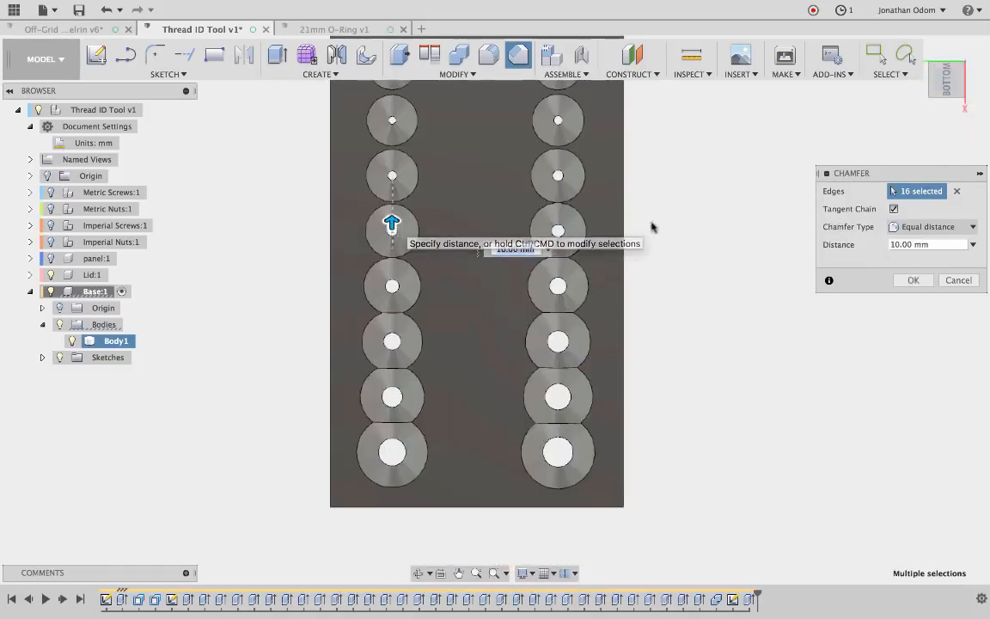
pyautogui.keyDown('shift'); pyautogui.scroll(10, 708, 190); pyautogui.keyUp('shift')
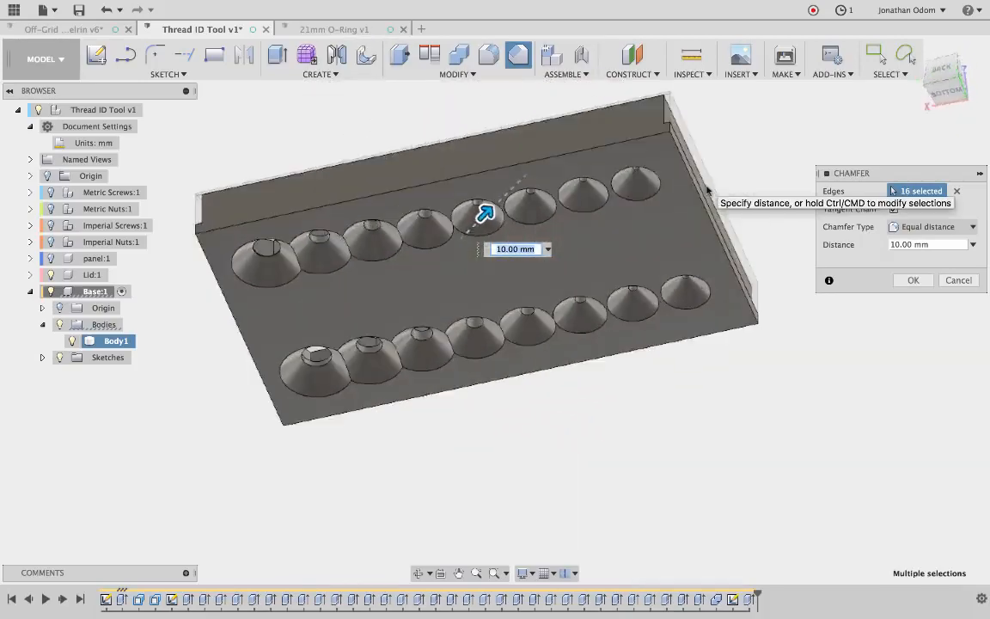
pyautogui.keyDown('shift'); pyautogui.scroll(15, 708, 190); pyautogui.keyUp('shift')
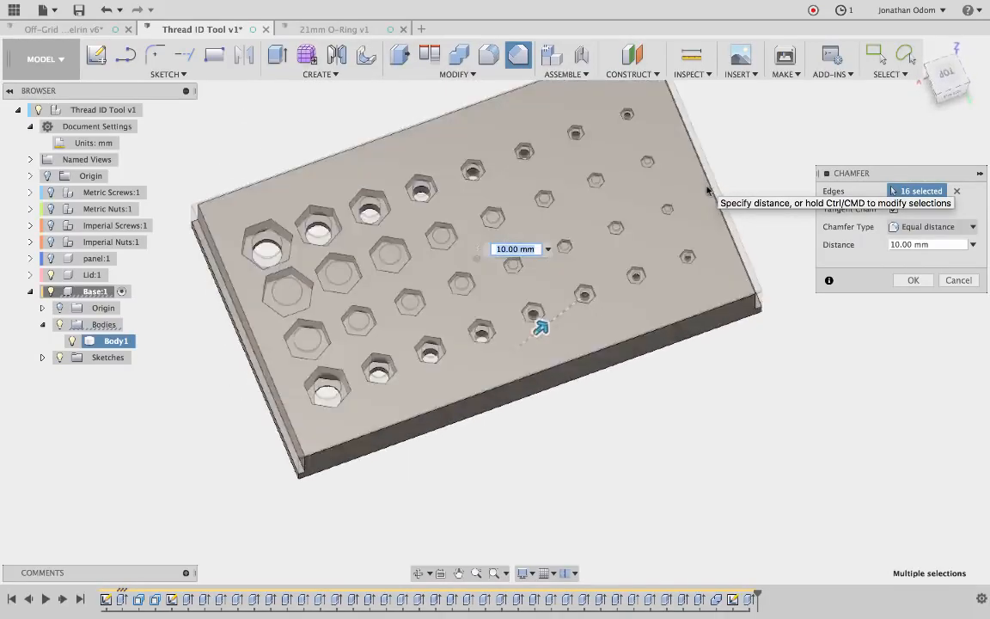
pyautogui.keyDown('shift'); pyautogui.scroll(-15, 708, 190); pyautogui.keyUp('shift')
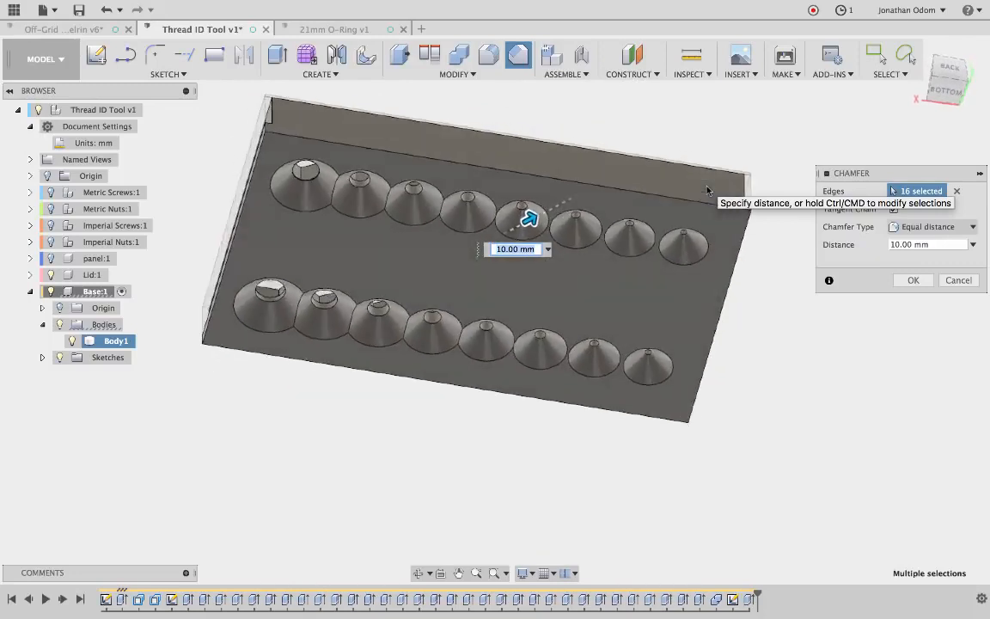
pyautogui.keyDown('shift'); pyautogui.scroll(3, 707, 190); pyautogui.keyUp('shift')
pyautogui.scroll(5, 707, 190)
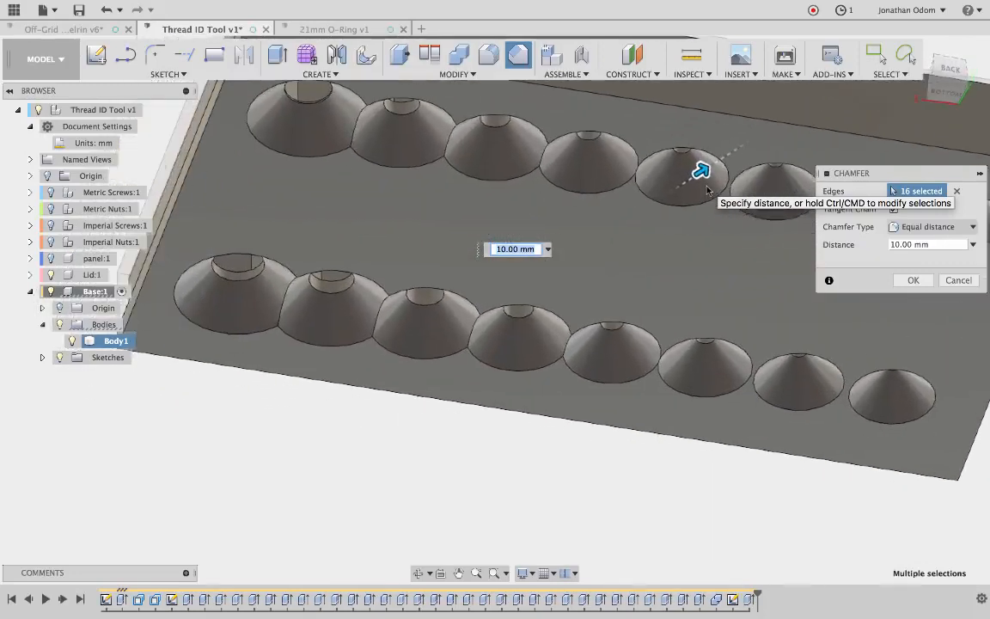
# Apply the equal-distance chamfer to the 16 hole edges with a distance of 9 mm and check it from both sides.
pyautogui.scroll(4, 707, 190)
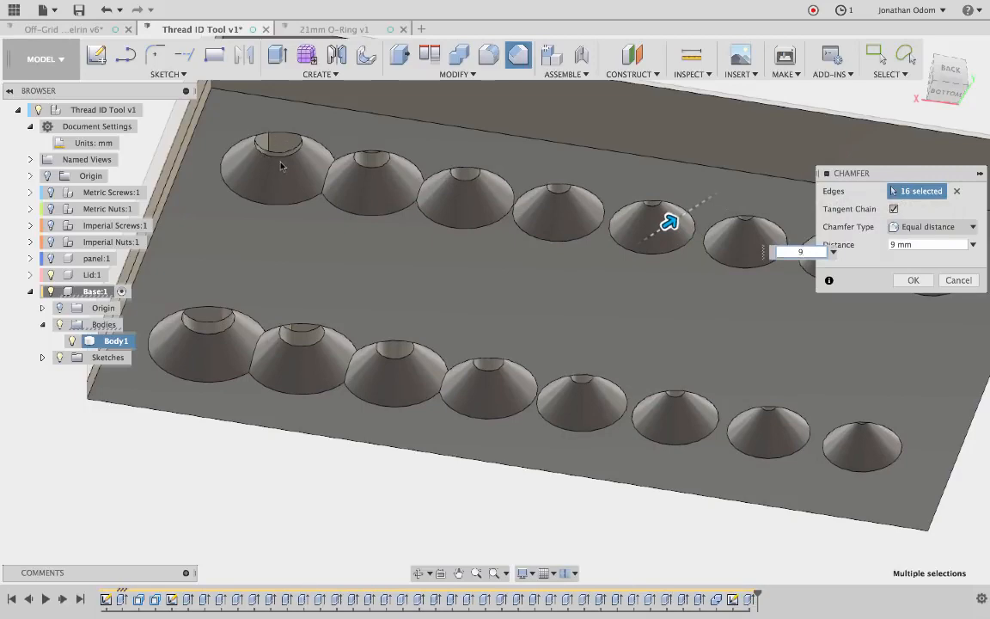
pyautogui.keyDown('shift'); pyautogui.hscroll(3, 280, 166); pyautogui.keyUp('shift')
pyautogui.hscroll(4, 280, 166)
pyautogui.scroll(-3, 280, 166)
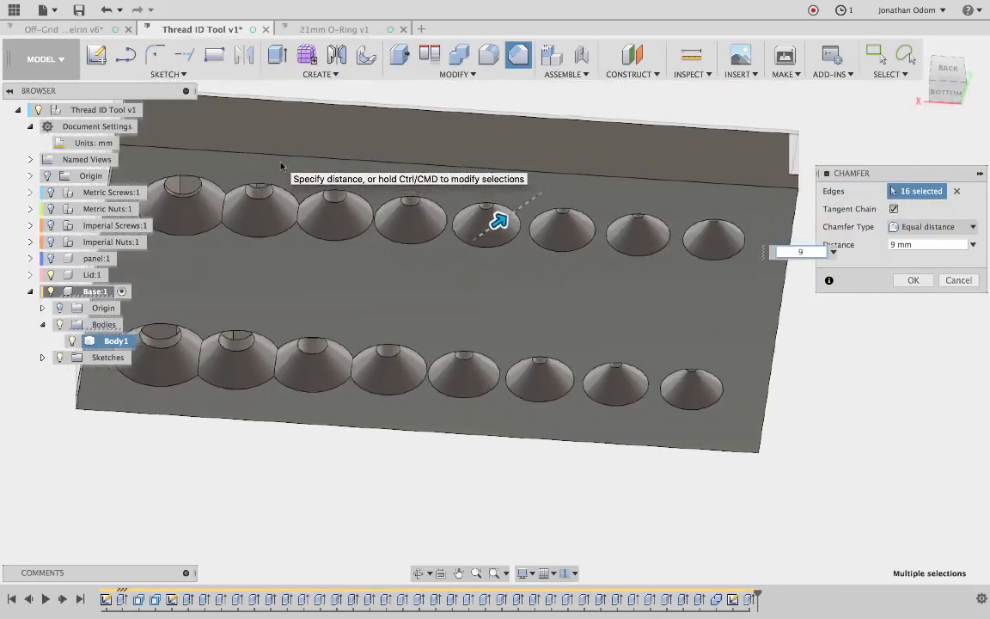
pyautogui.keyDown('shift'); pyautogui.scroll(-4, 280, 166); pyautogui.keyUp('shift')
pyautogui.keyDown('shift'); pyautogui.scroll(7, 280, 166); pyautogui.keyUp('shift')
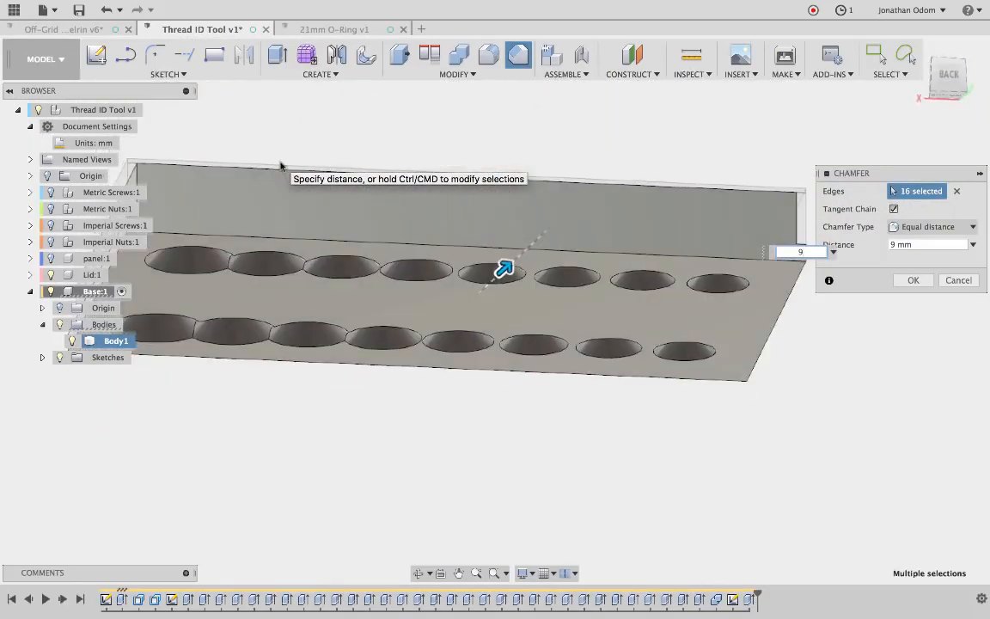
pyautogui.press('Return')
pyautogui.keyDown('shift'); pyautogui.scroll(10, 280, 166); pyautogui.keyUp('shift')
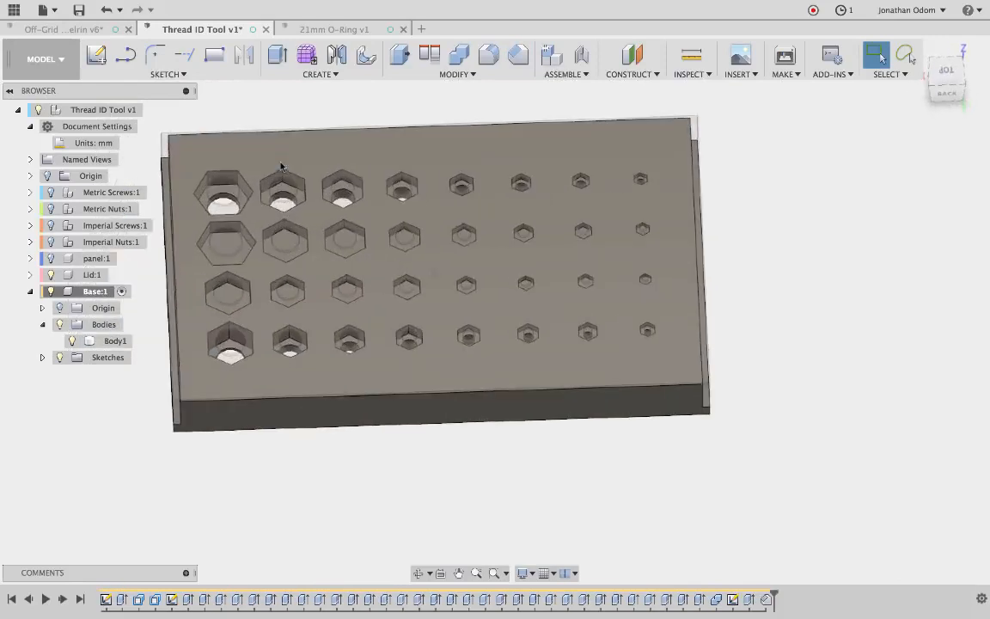
pyautogui.keyDown('shift'); pyautogui.scroll(-8, 281, 166); pyautogui.keyUp('shift')
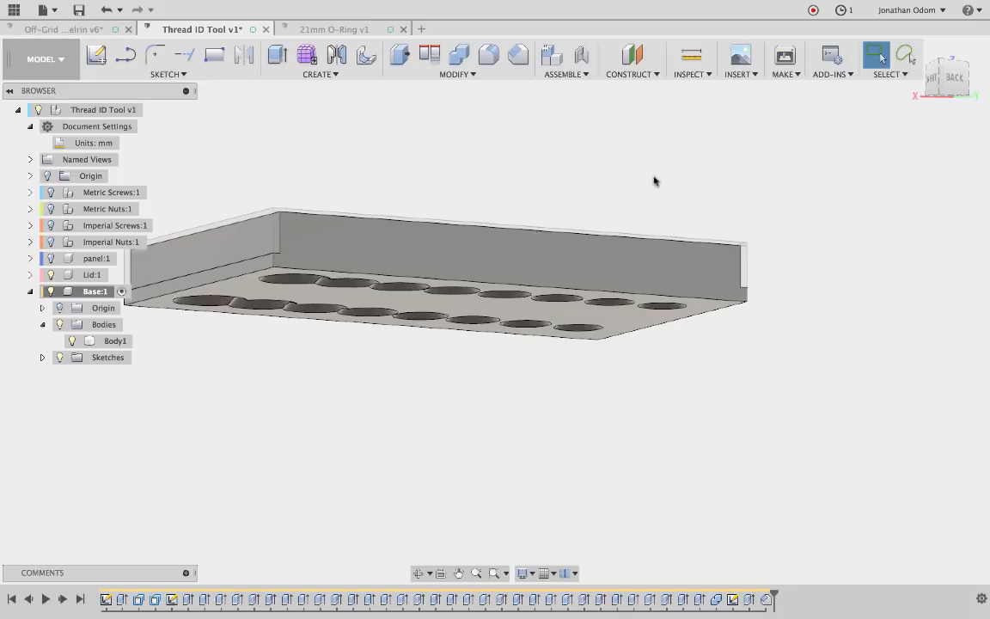
# Activate the top-level Thread ID Tool component and collapse the Base's contents in the model tree.
pyautogui.keyDown('shift'); pyautogui.scroll(10, 692, 182); pyautogui.keyUp('shift')
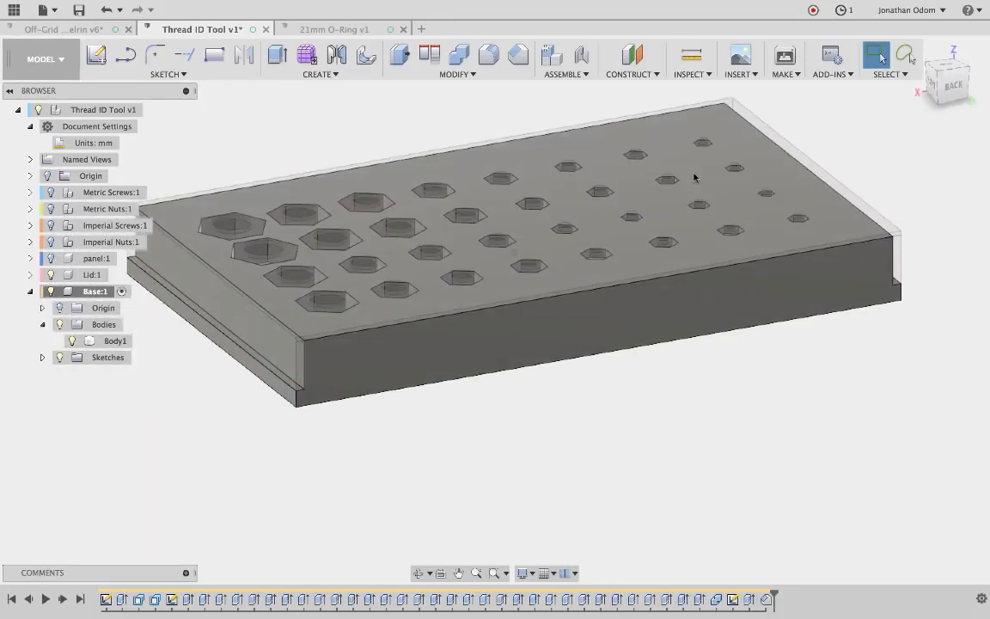
pyautogui.keyDown('shift'); pyautogui.scroll(2, 694, 178); pyautogui.keyUp('shift')
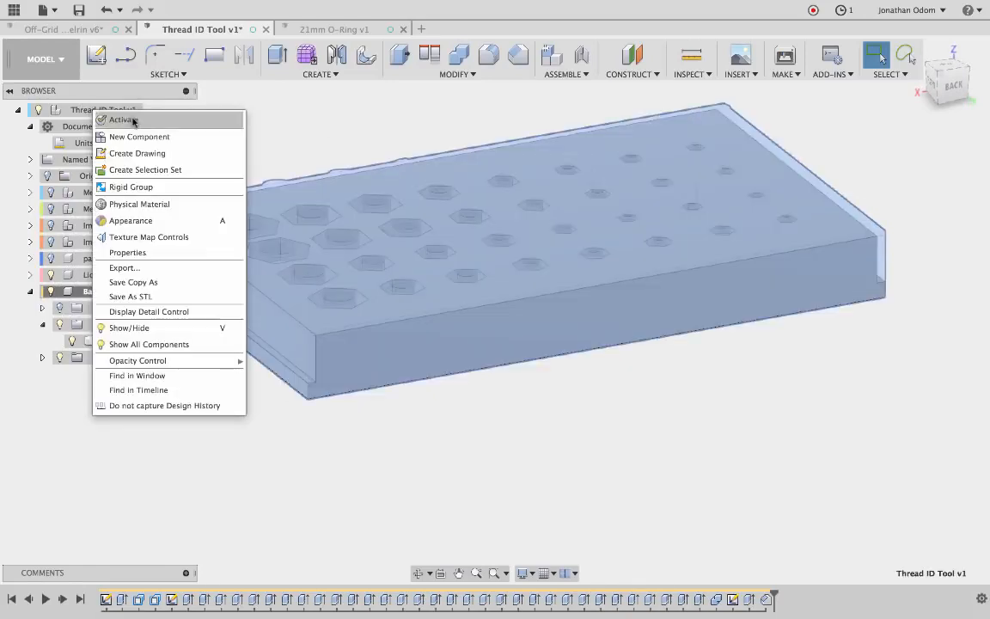
pyautogui.click(124, 119)
pyautogui.click(32, 294)
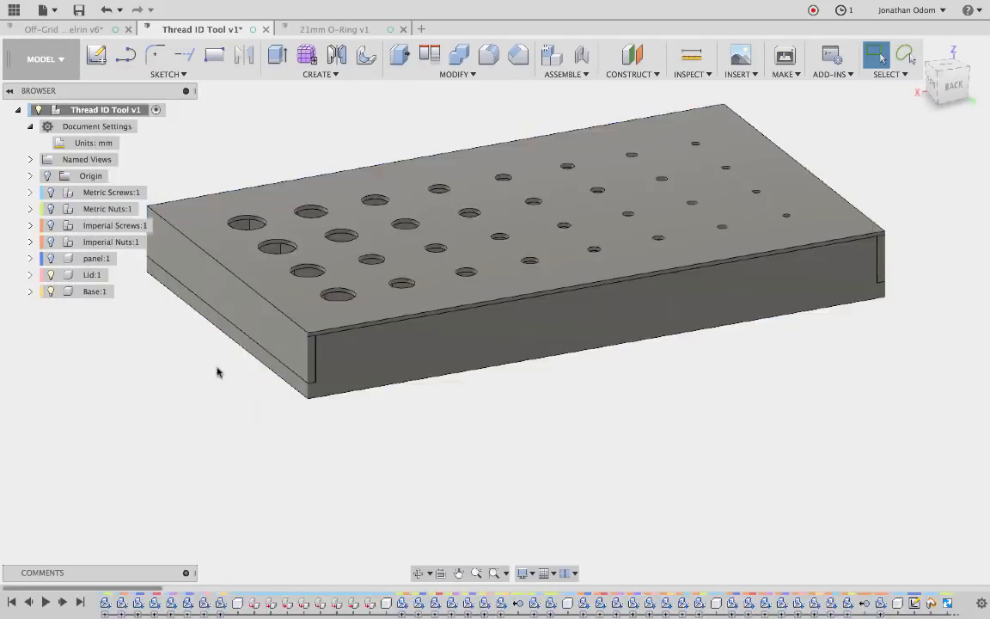
# Try deleting the Lid's thin long side face at the corner where it meets the Base.
pyautogui.scroll(5, 216, 372)
pyautogui.scroll(3, 218, 372)
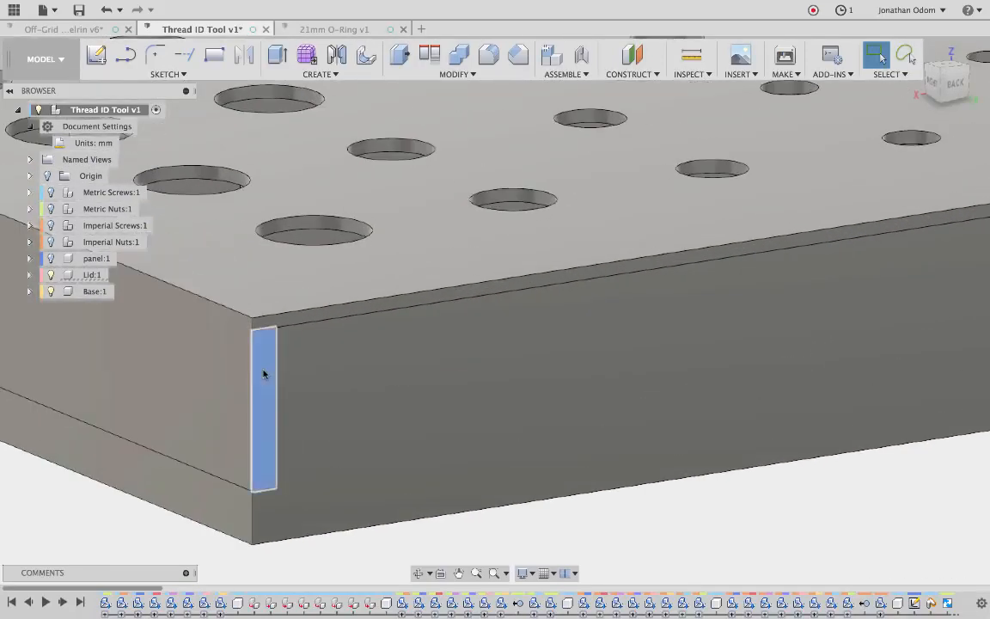
pyautogui.scroll(-5, 264, 374)
pyautogui.scroll(4, 437, 188)
pyautogui.scroll(6, 436, 189)
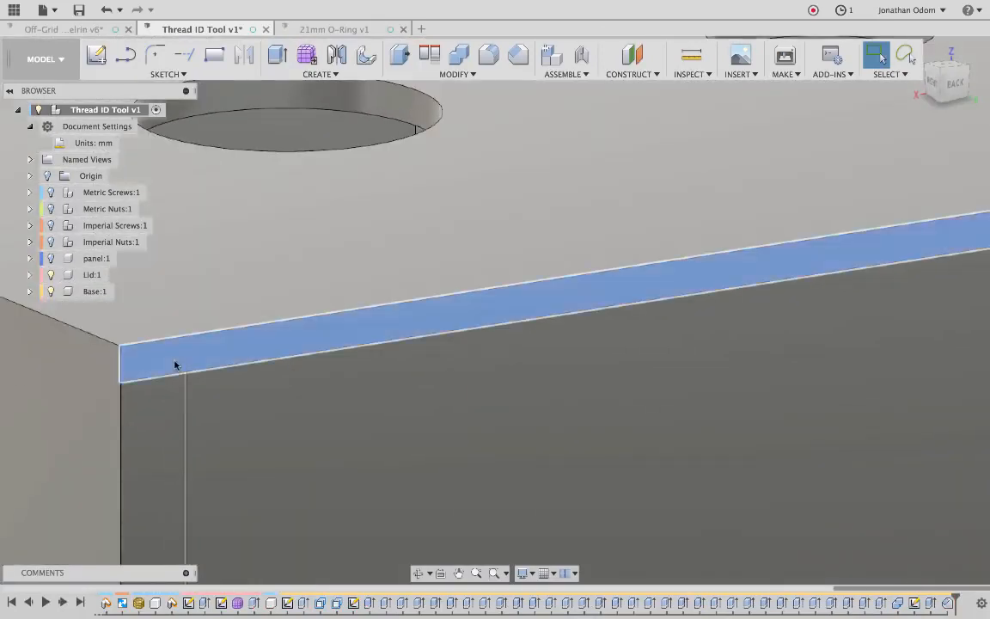
pyautogui.click(175, 365)
pyautogui.press('Delete')
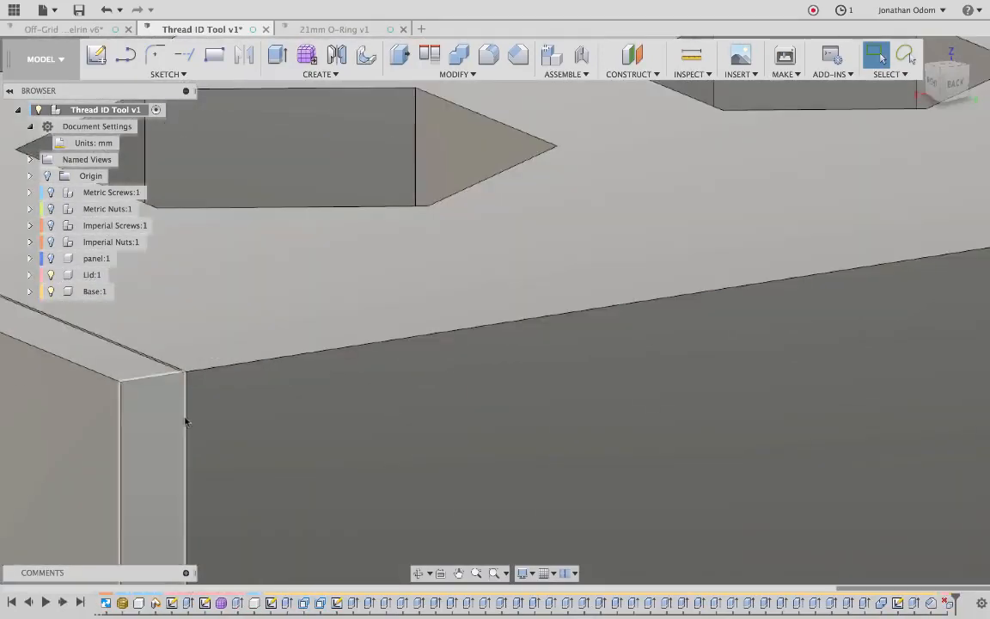
pyautogui.scroll(-5, 177, 427)
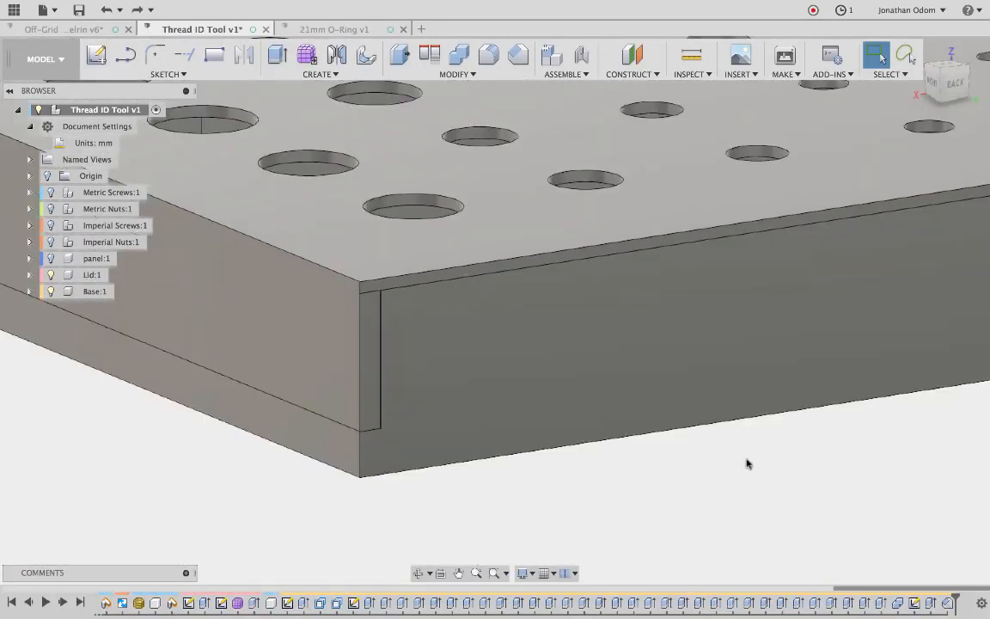
# Examine the corner joint between Lid and Base from below, and inspect the assembled tool from the front.
pyautogui.scroll(5, 393, 304)
pyautogui.keyDown('shift'); pyautogui.moveTo(393, 305); pyautogui.dragTo(393, 304, button='middle'); pyautogui.keyUp('shift')
pyautogui.scroll(10, 392, 304)
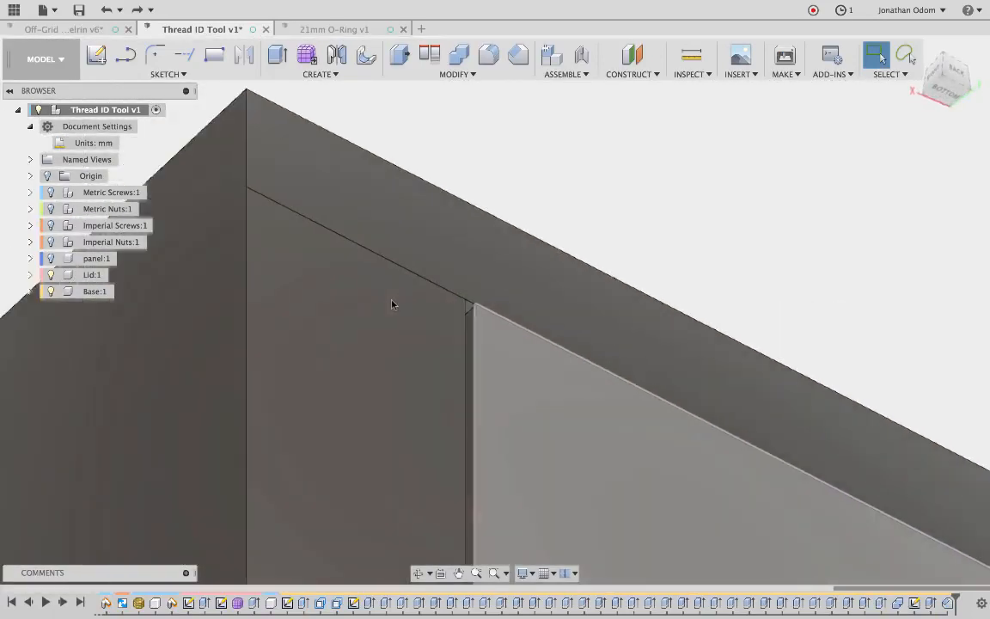
pyautogui.hscroll(-5, 392, 304)
pyautogui.scroll(3, 393, 305)
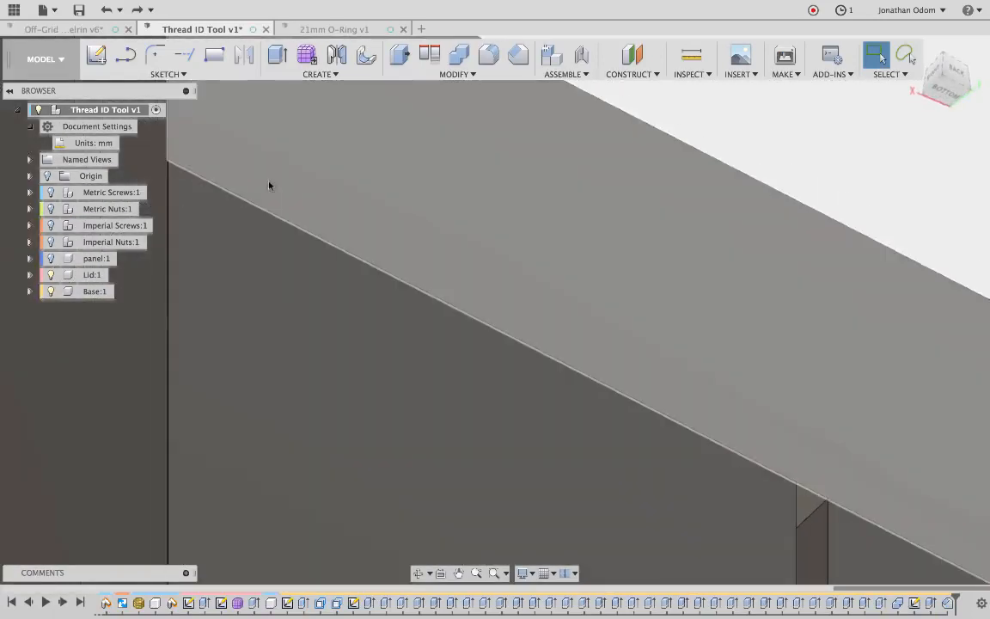
pyautogui.scroll(-3, 358, 256)
pyautogui.scroll(-8, 358, 256)
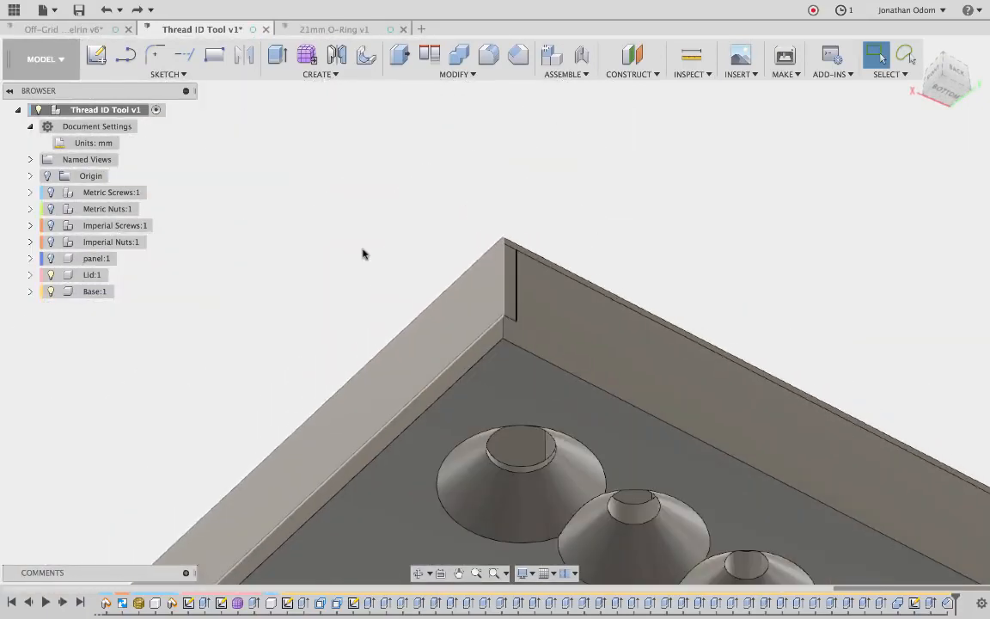
pyautogui.scroll(-8, 384, 234)
pyautogui.keyDown('shift'); pyautogui.scroll(10, 385, 234); pyautogui.keyUp('shift')
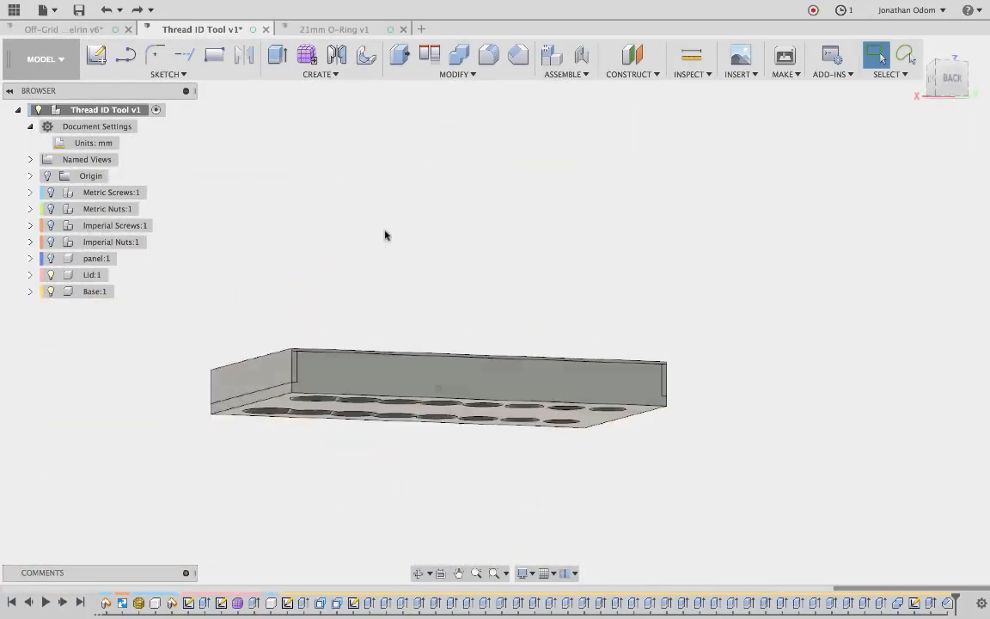
pyautogui.keyDown('shift'); pyautogui.hscroll(-8, 385, 235); pyautogui.keyUp('shift')
pyautogui.scroll(6, 385, 235)
pyautogui.scroll(-8, 385, 235)
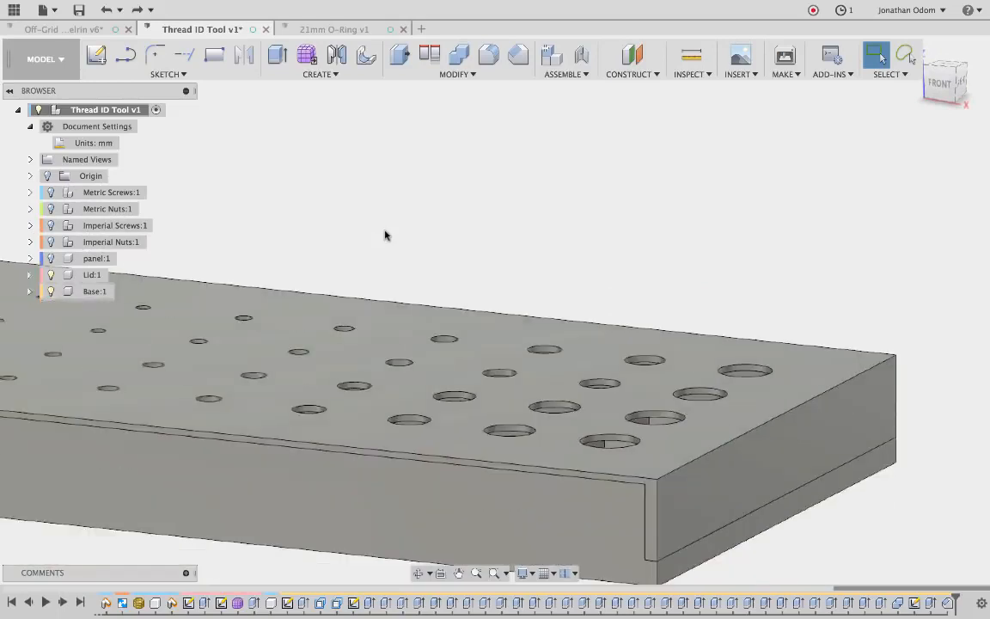
pyautogui.scroll(-6, 886, 322)
pyautogui.keyDown('shift'); pyautogui.scroll(5, 886, 322); pyautogui.keyUp('shift')
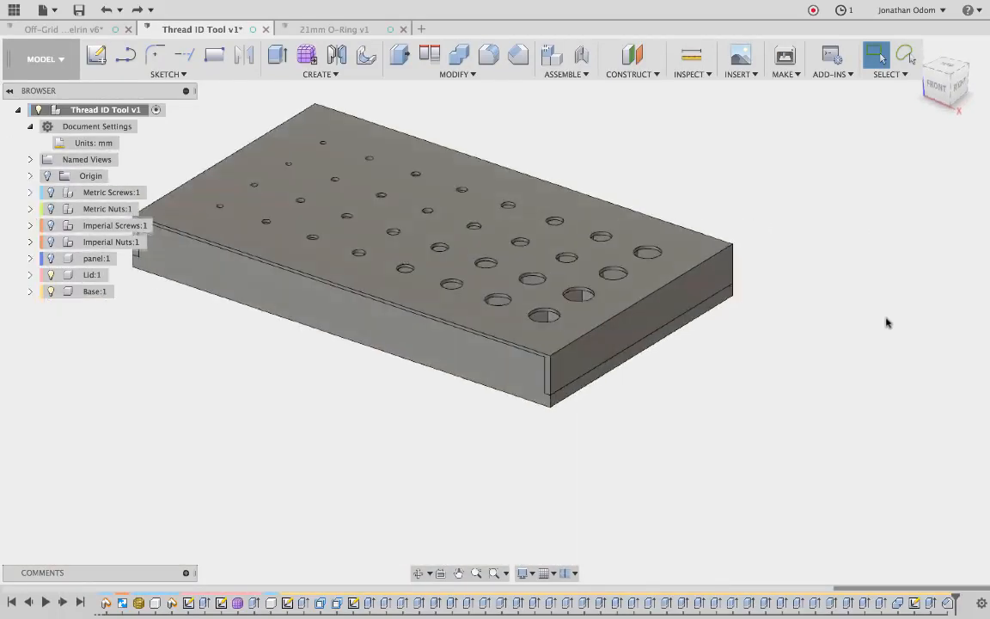
# Create a sketch on the Lid's top face to capture its outline and holes, and finish the sketch.
pyautogui.scroll(4, 886, 322)
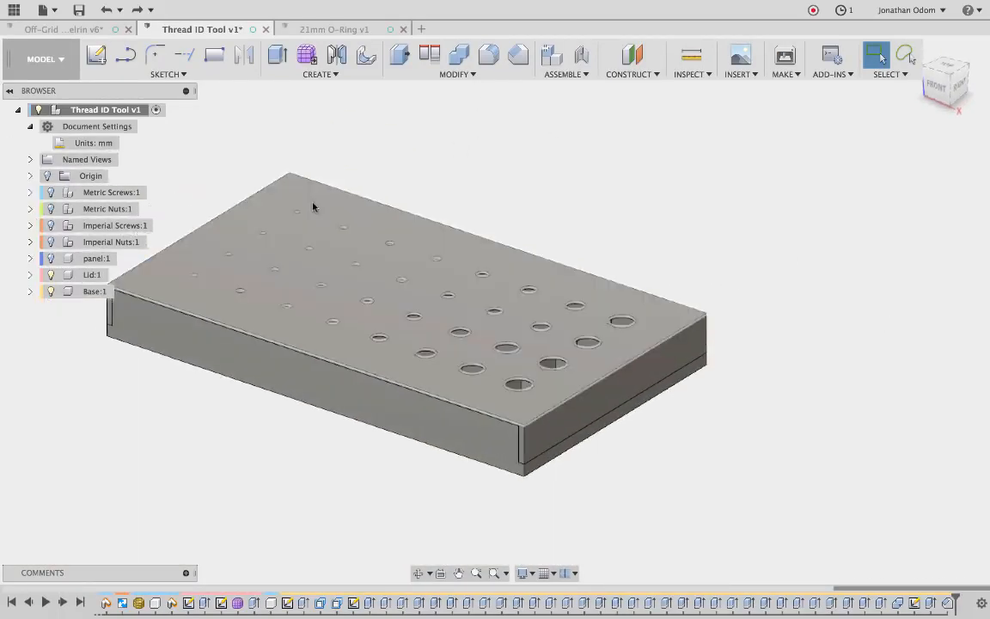
pyautogui.click(317, 210)
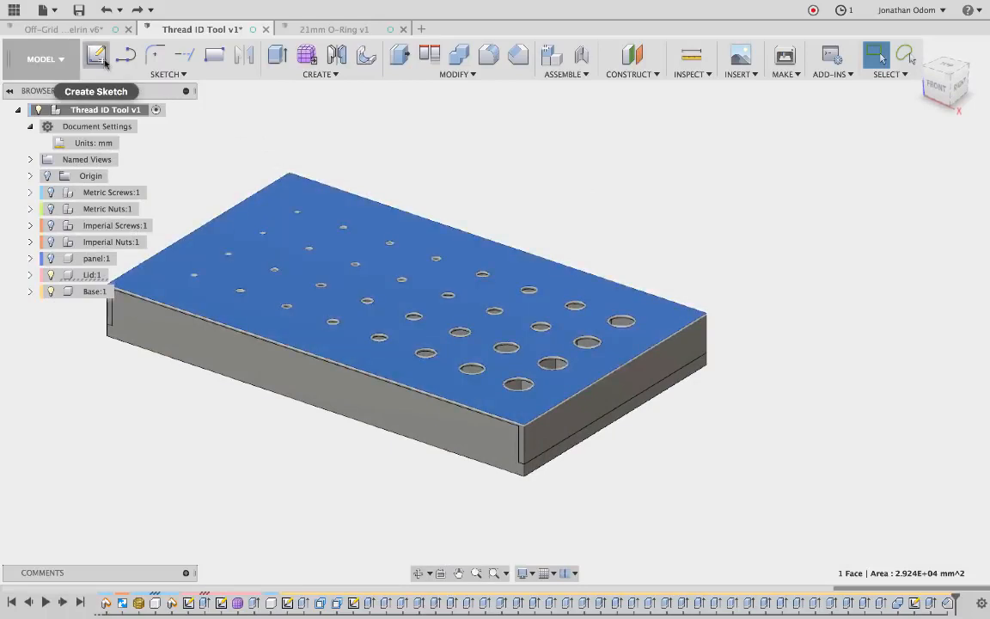
pyautogui.click(97, 57)
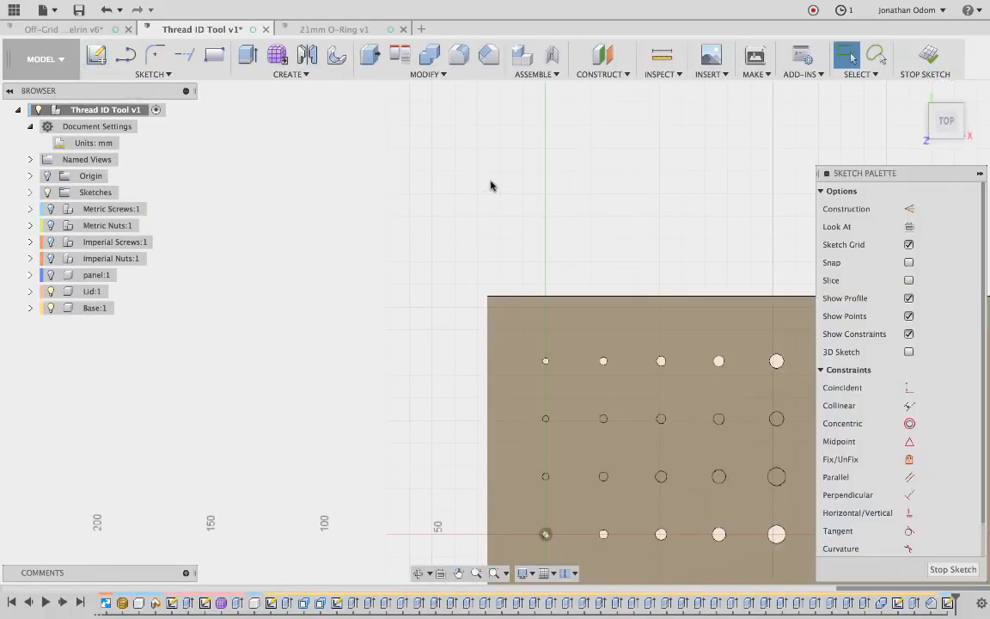
pyautogui.click(927, 57)
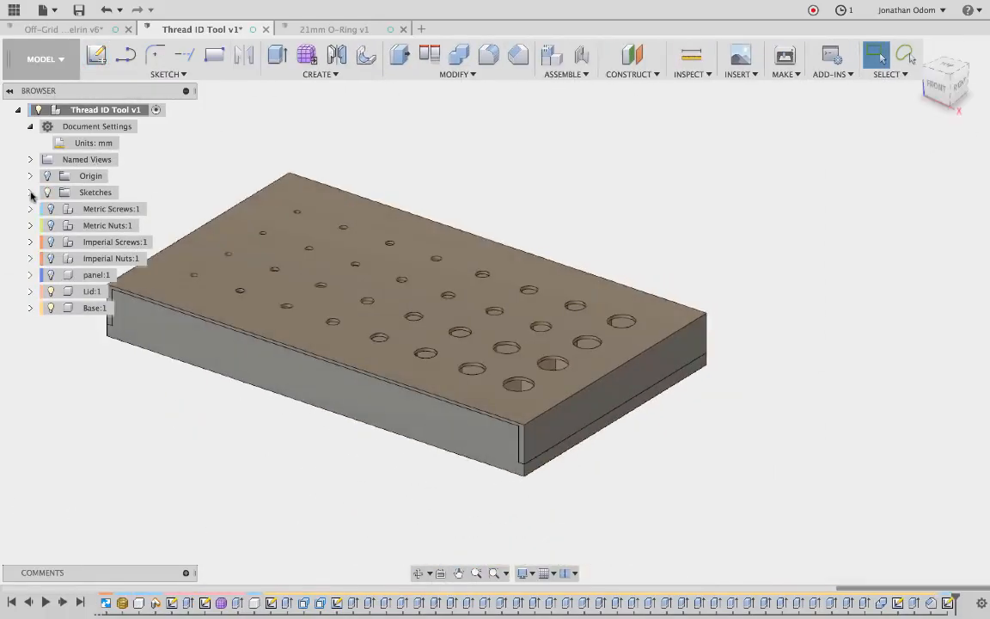
# Start exporting the Lid's top-face sketch as a DXF, browse to the Thread Tester folder in Garage, and cancel the export.
pyautogui.click(30, 193)
pyautogui.rightClick(86, 209)
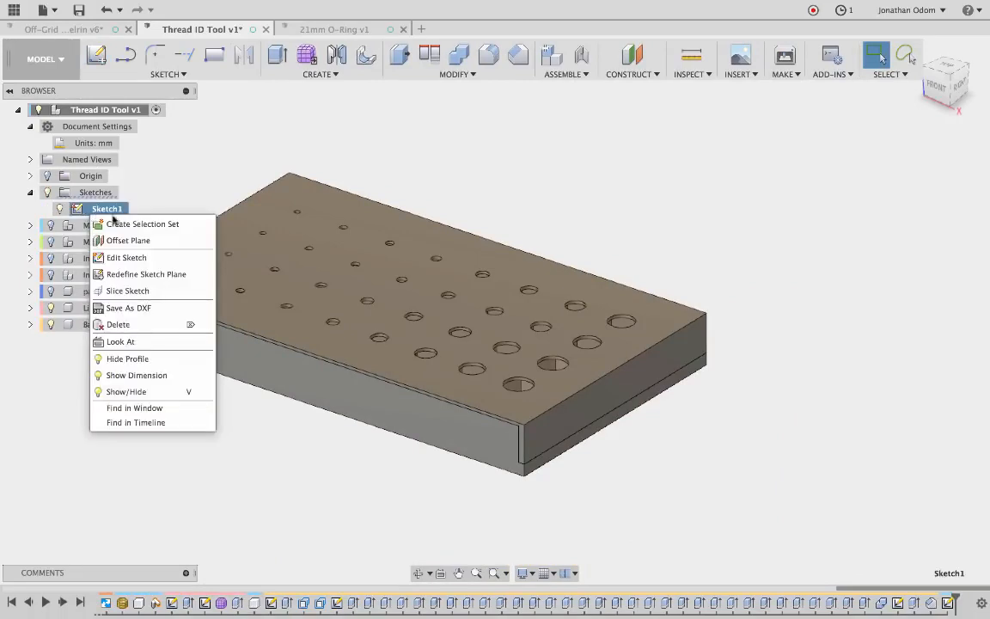
pyautogui.click(151, 308)
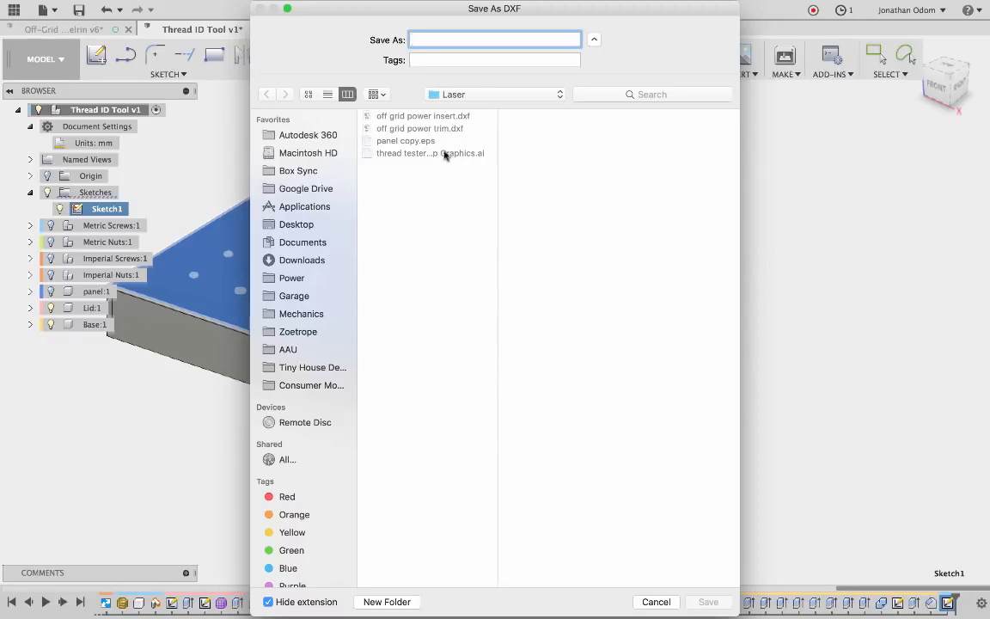
pyautogui.click(467, 96)
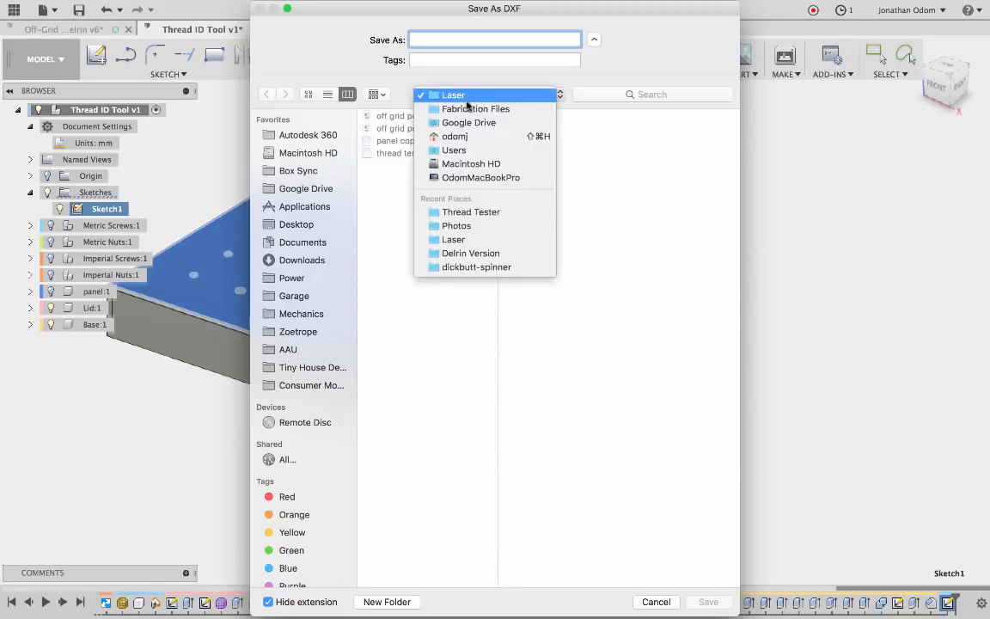
pyautogui.press('Escape')
pyautogui.write('`')
pyautogui.click(305, 170)
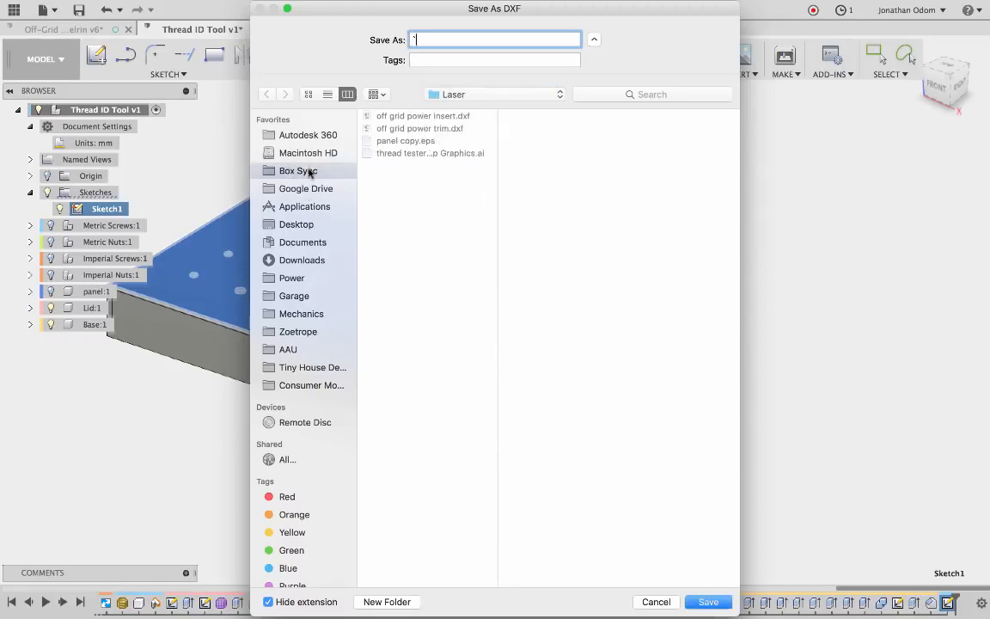
pyautogui.click(293, 295)
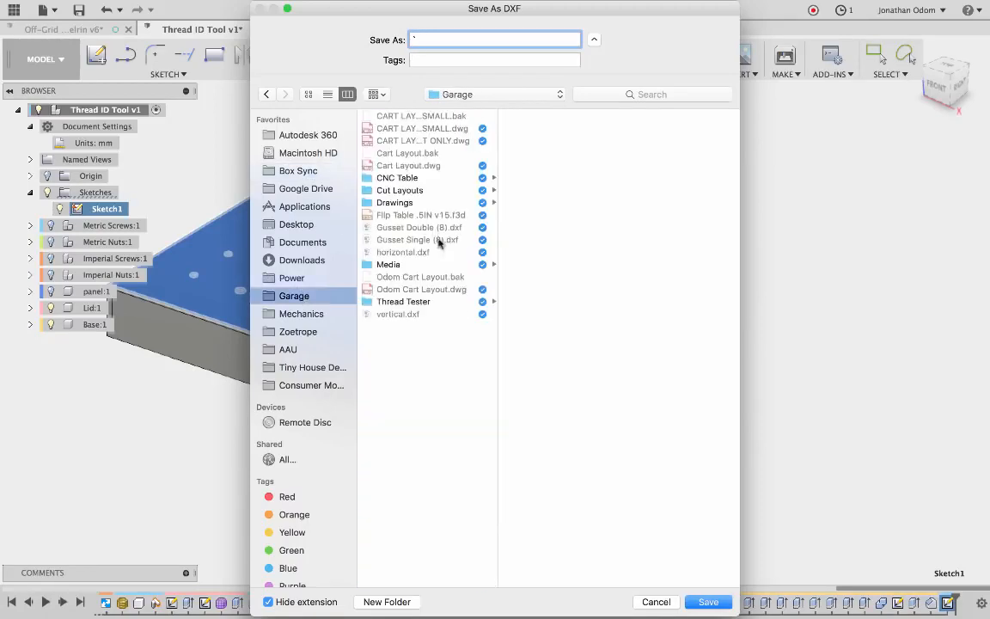
pyautogui.click(412, 302)
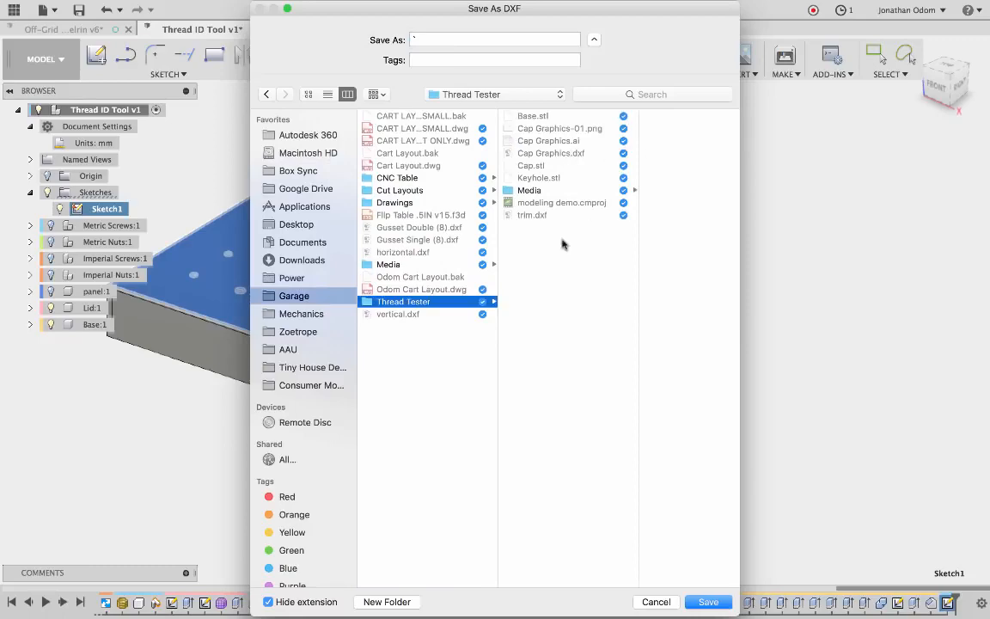
pyautogui.press('Escape')
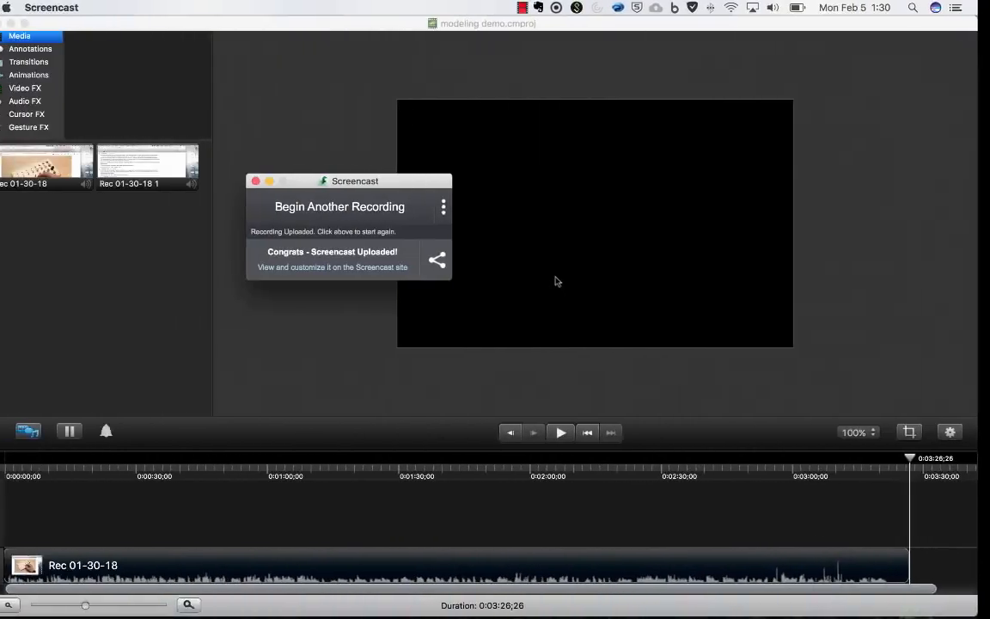
# Switch to Finder and preview Cap Graphics.ai in the Thread Tester folder to examine its rulers and thread size labels.
pyautogui.click(150, 593)
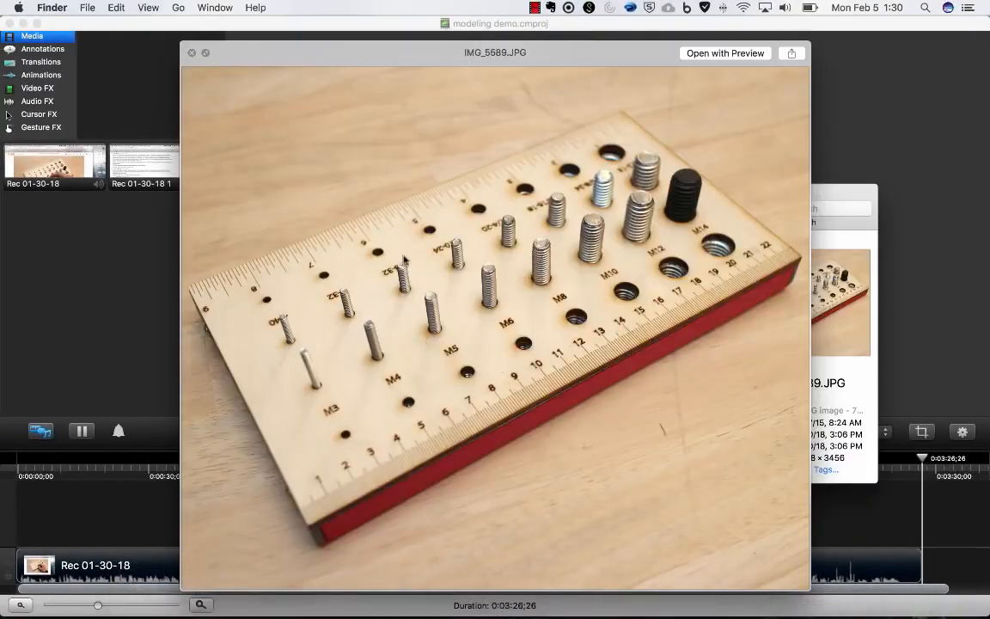
pyautogui.press('space')
pyautogui.hscroll(-2, 558, 274)
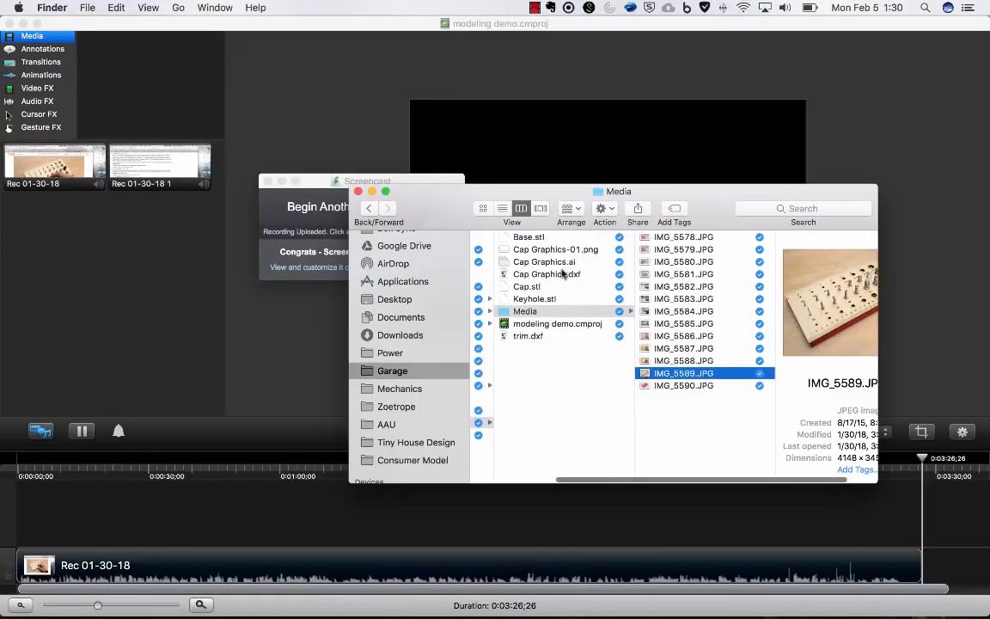
pyautogui.click(567, 273)
pyautogui.click(550, 261)
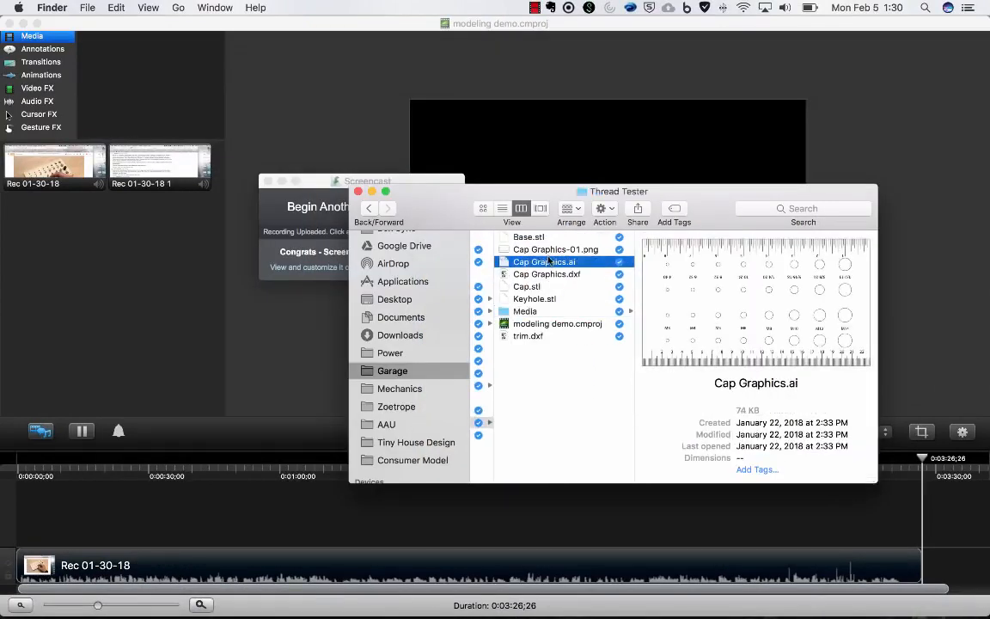
pyautogui.press('space')
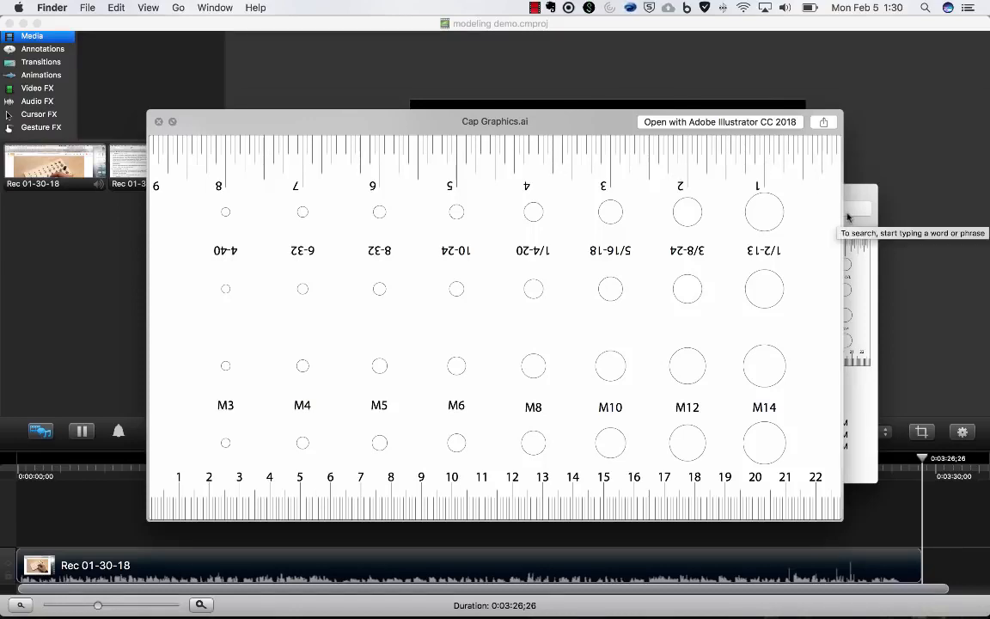
pyautogui.press('space')
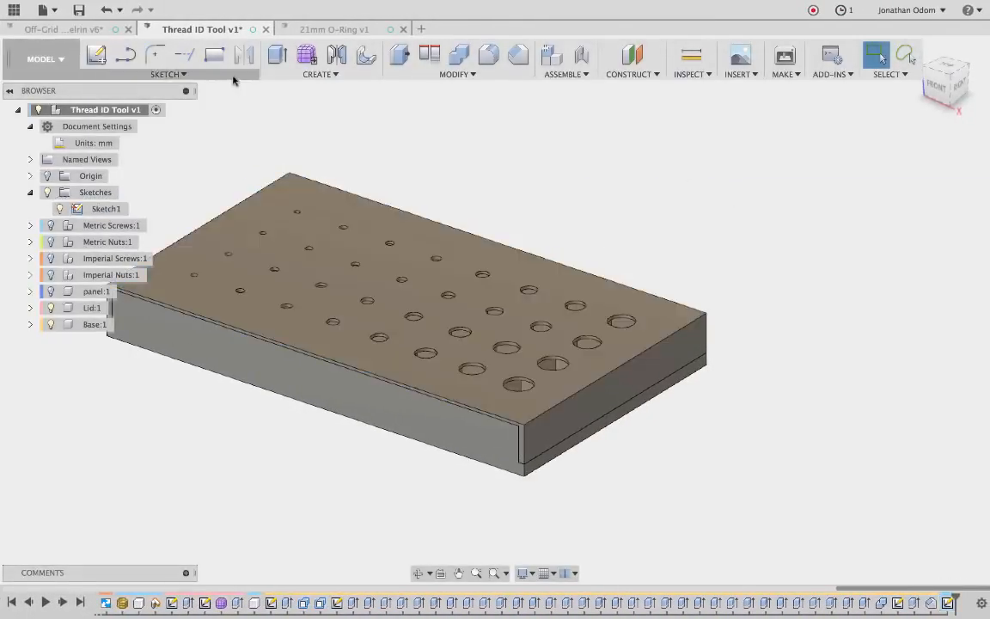
# Switch back to the CAD program, leave the Mechanisms project and browse the list of saved projects.
pyautogui.click(13, 9)
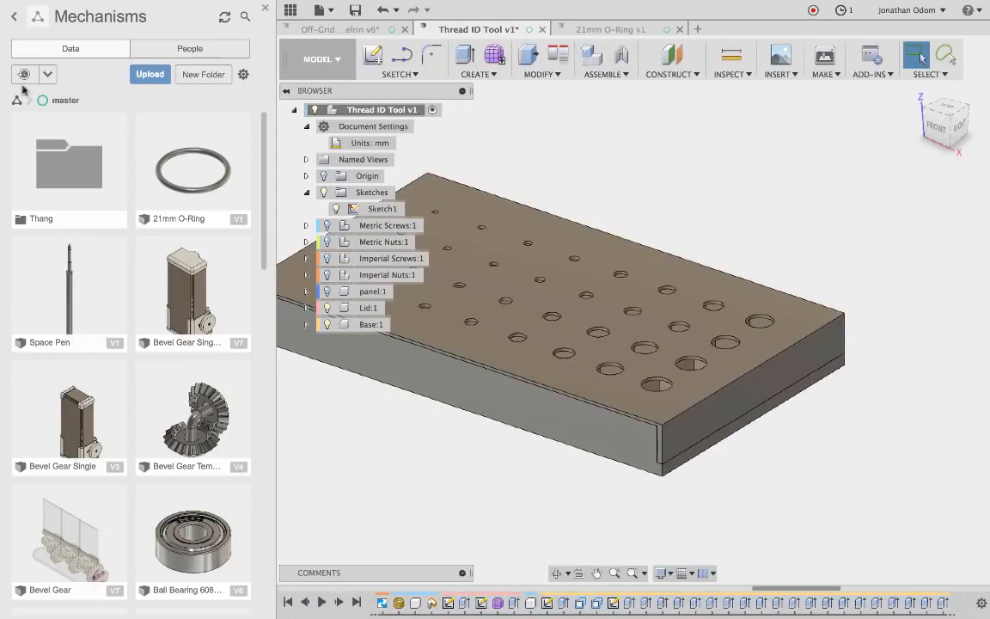
pyautogui.click(14, 16)
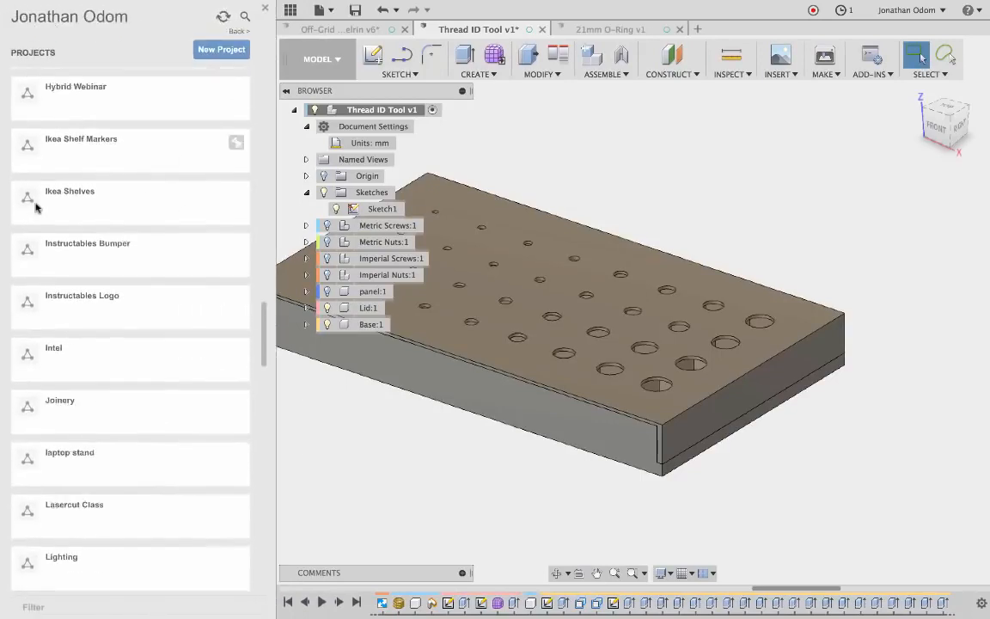
pyautogui.scroll(10, 36, 206)
pyautogui.scroll(-1, 52, 215)
pyautogui.click(90, 237)
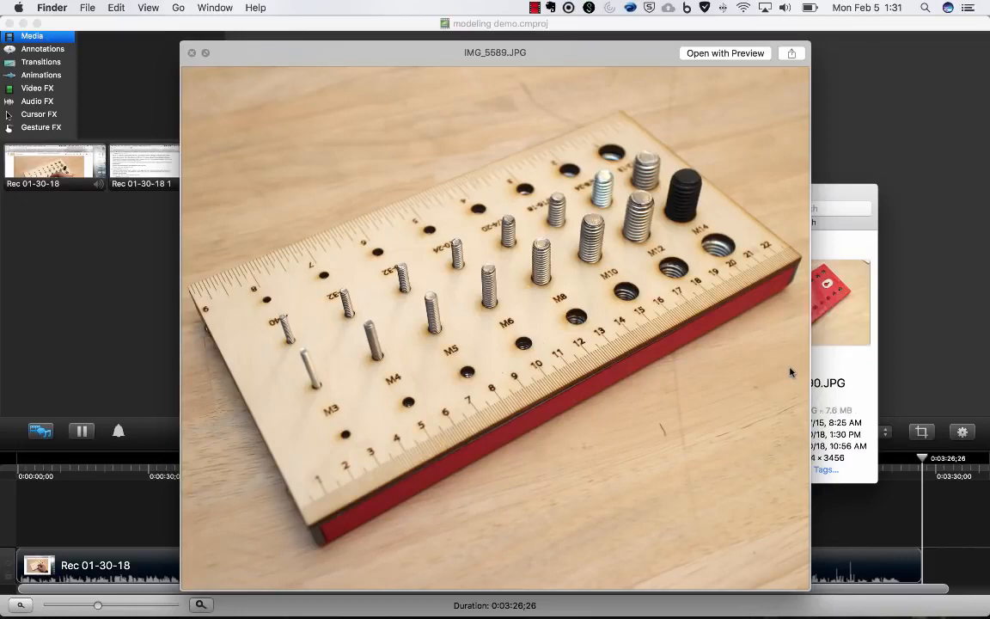
# Switch to Finder and compare the preview photos IMG_5589.JPG, IMG_5590.JPG and IMG_5588.JPG of the finished tool.
pyautogui.press('Right')
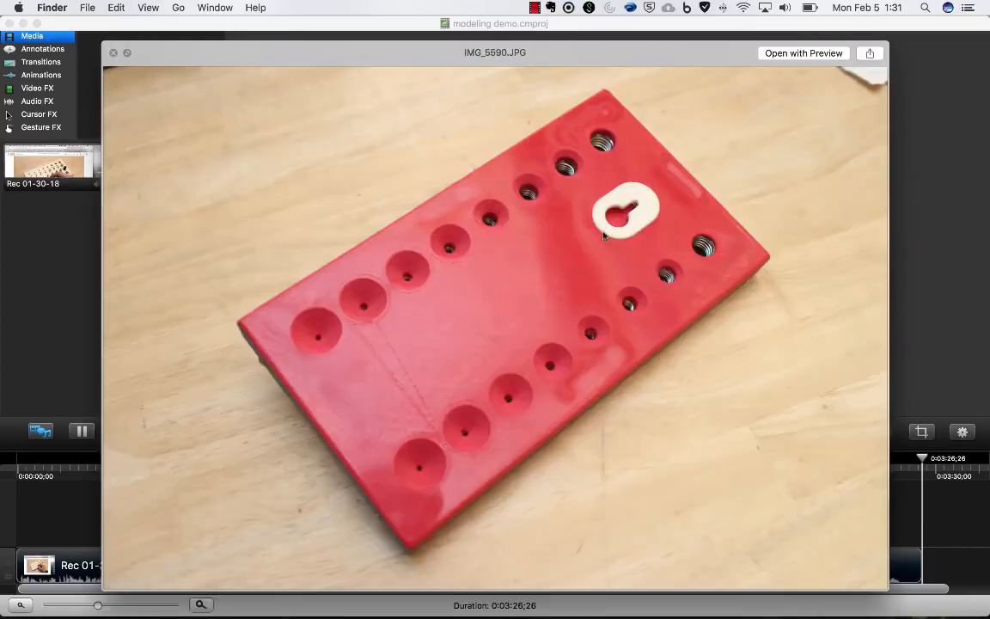
pyautogui.press('Left')
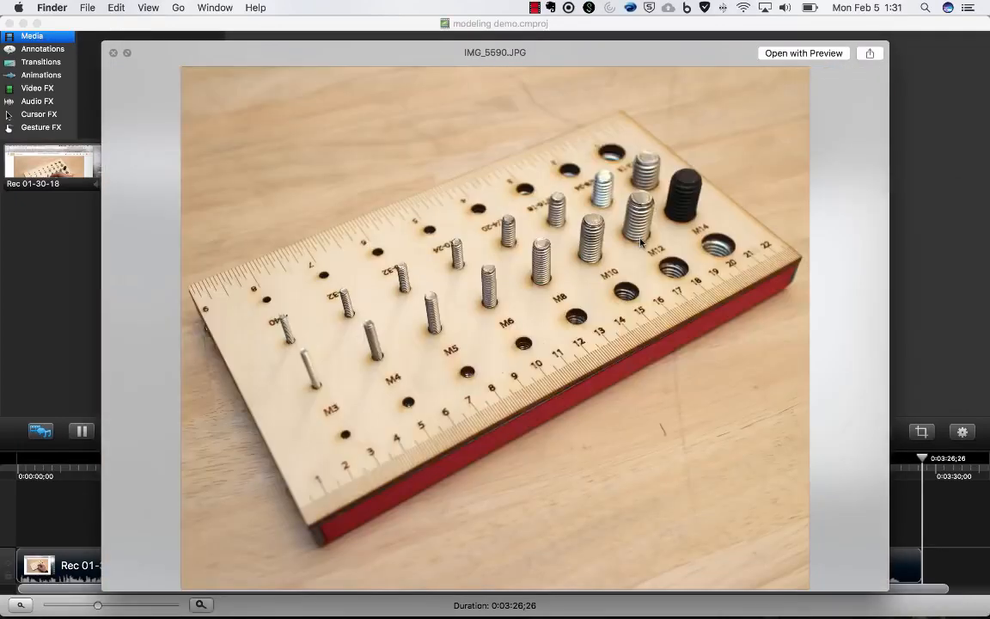
pyautogui.press('Left')
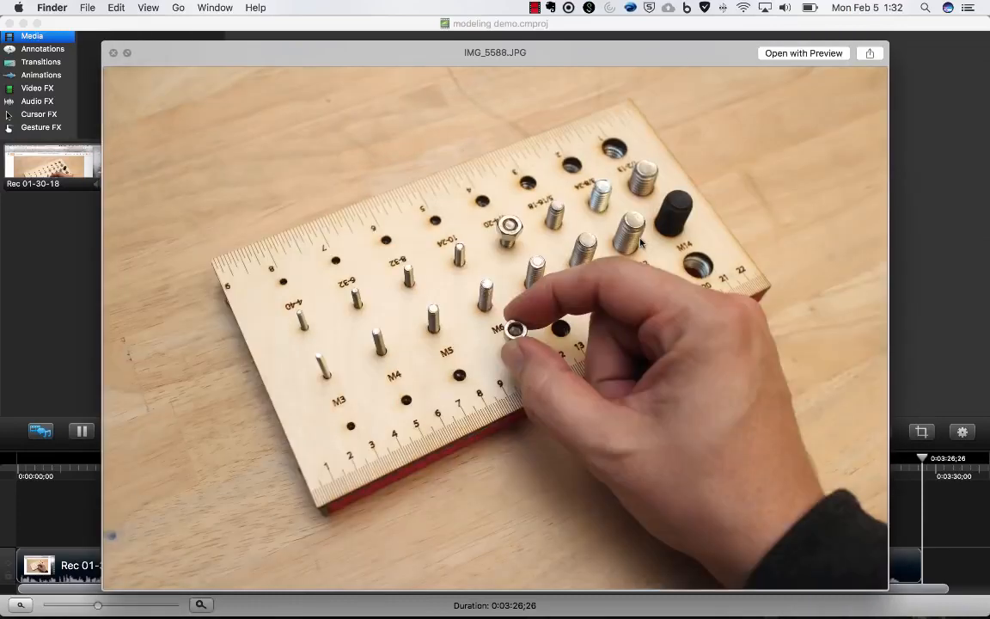
# Preview the photos from IMG_5587.JPG back to IMG_5581.JPG to examine nut checking, clamping and gluing of the wooden cap.
pyautogui.press('Left')
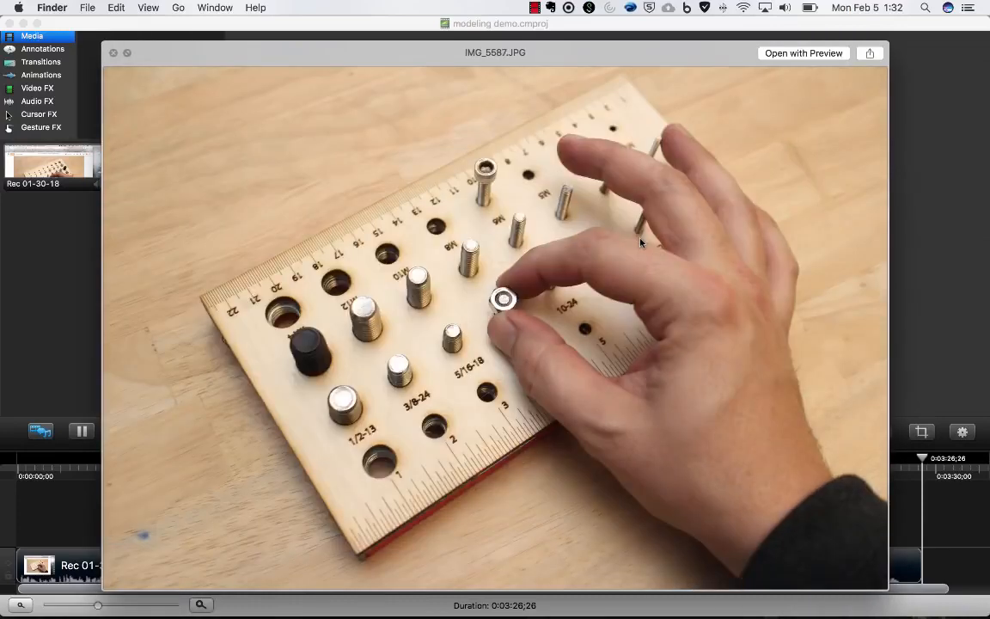
pyautogui.press('Left')
pyautogui.press('Left')
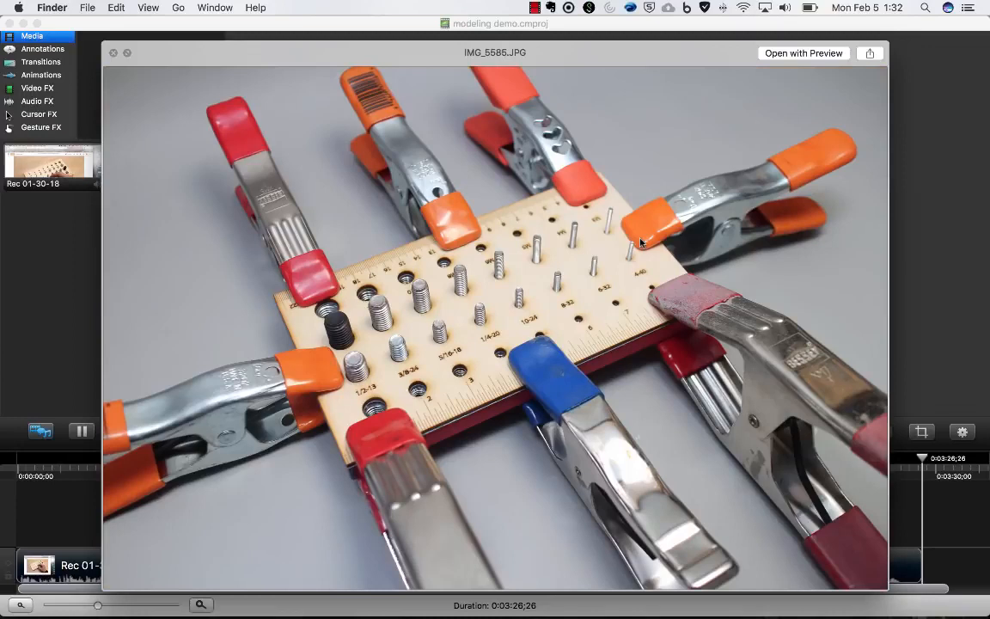
pyautogui.press('Left')
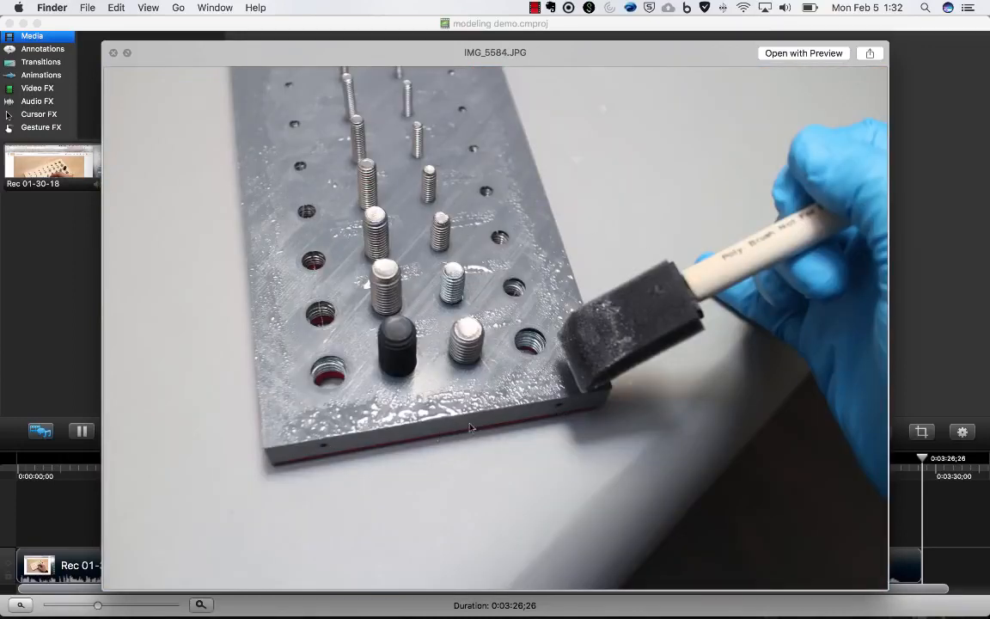
pyautogui.press('Left')
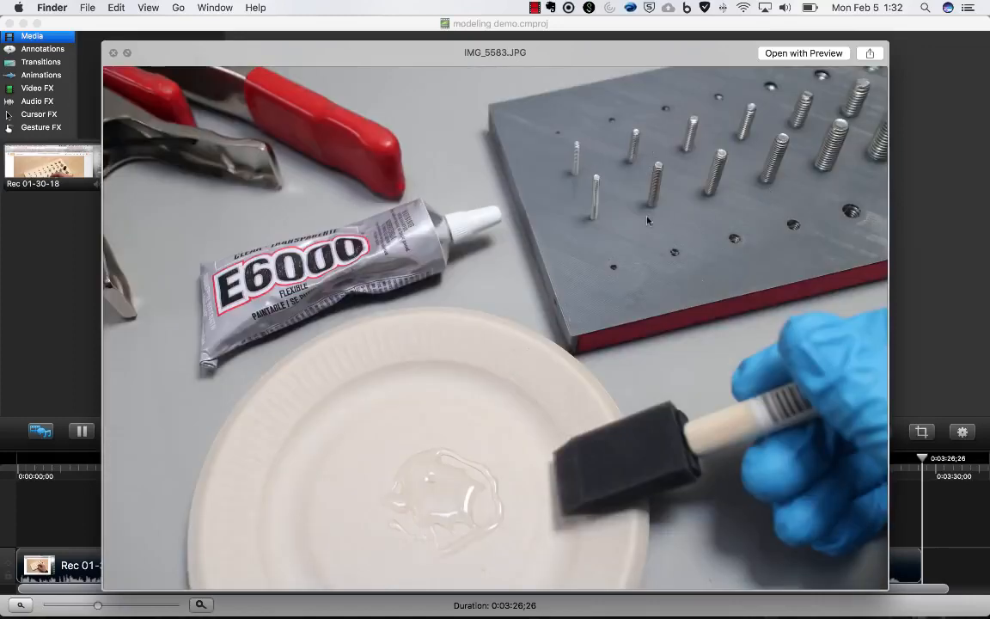
pyautogui.press('Left')
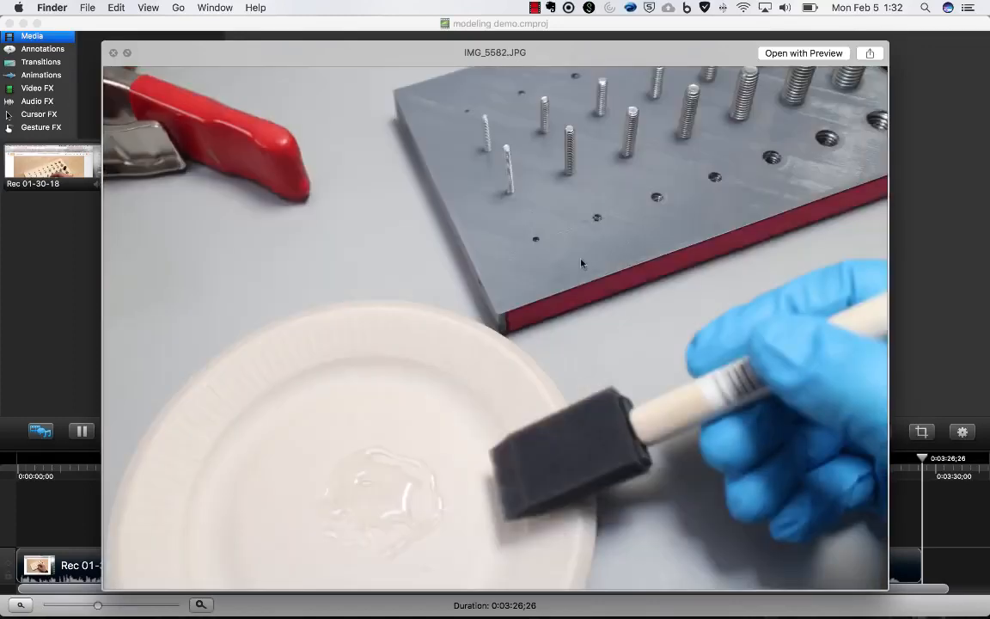
pyautogui.press('Left')
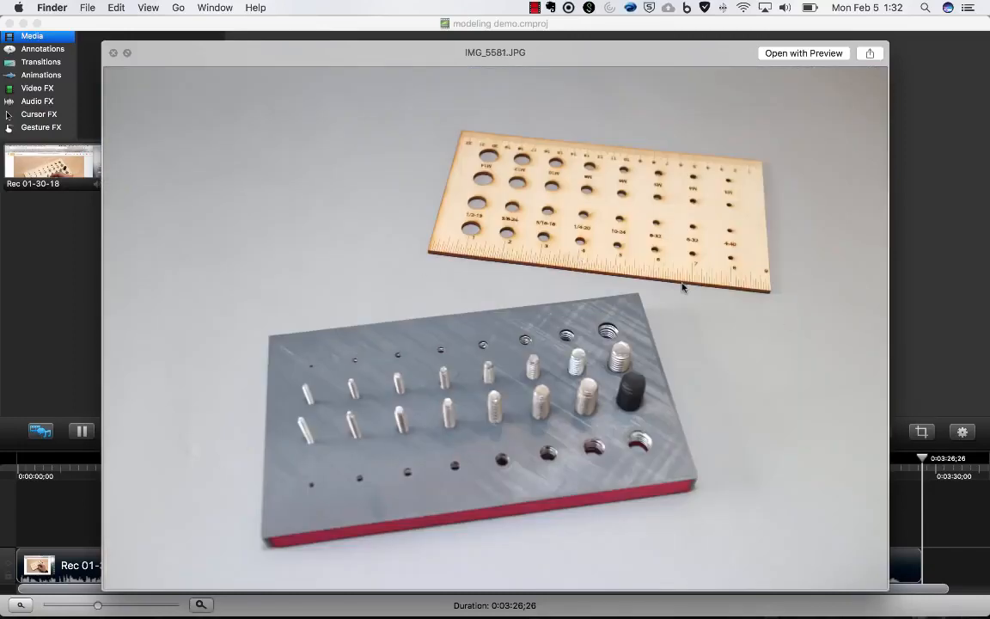
pyautogui.press('Right')
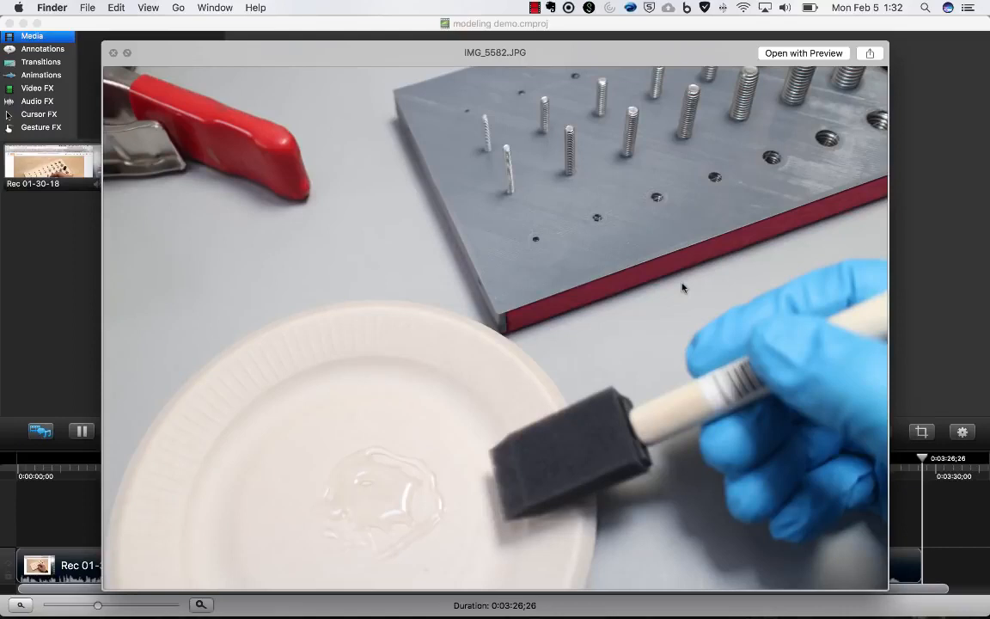
pyautogui.press('Left')
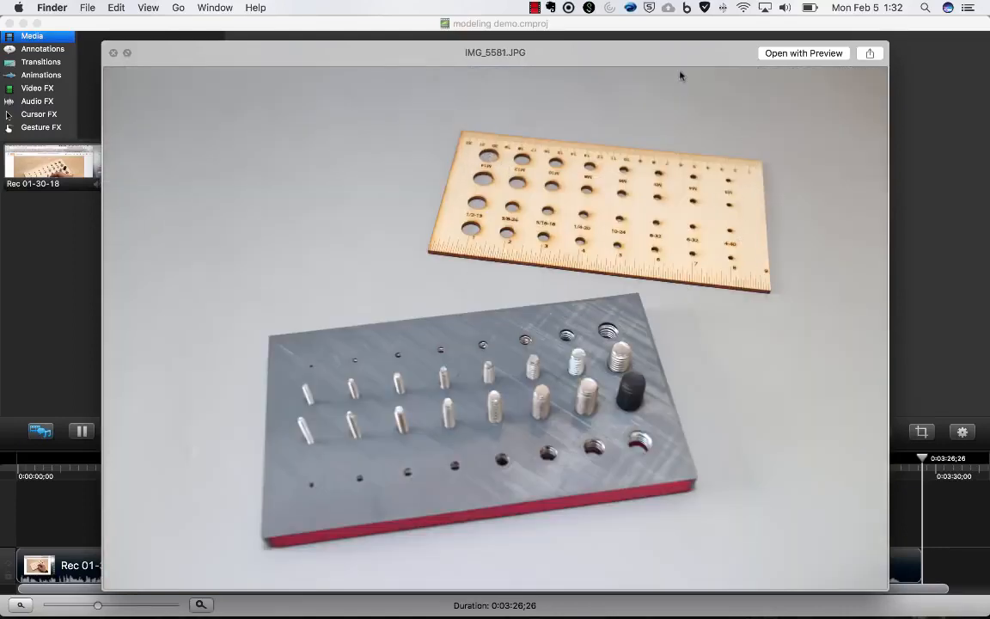
# Preview IMG_5578.JPG, IMG_5579.JPG and IMG_5580.JPG to examine the unassembled parts and bolts, and close the preview.
pyautogui.press('Left')
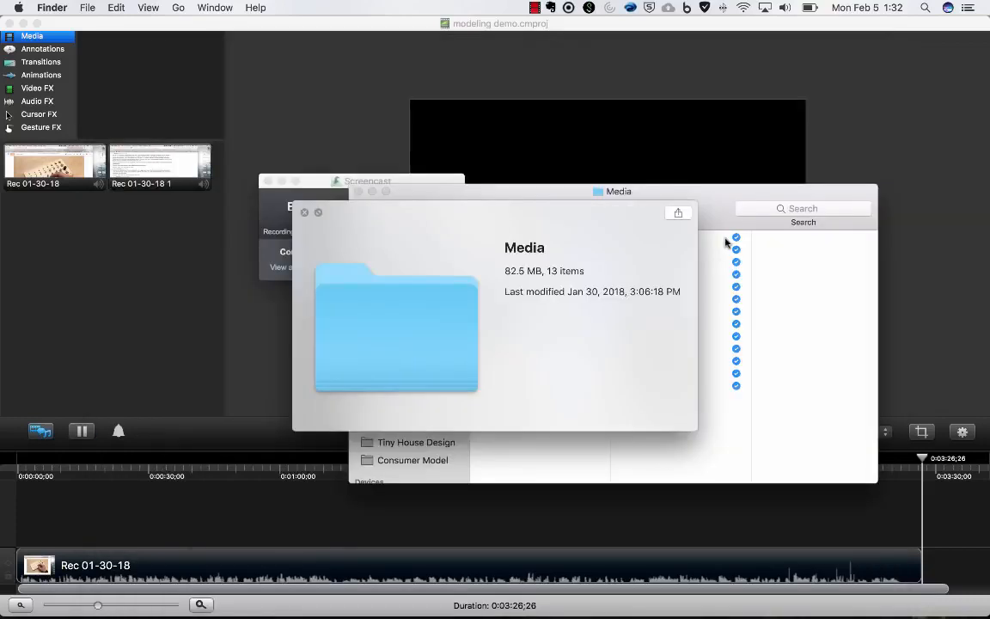
pyautogui.press('Right')
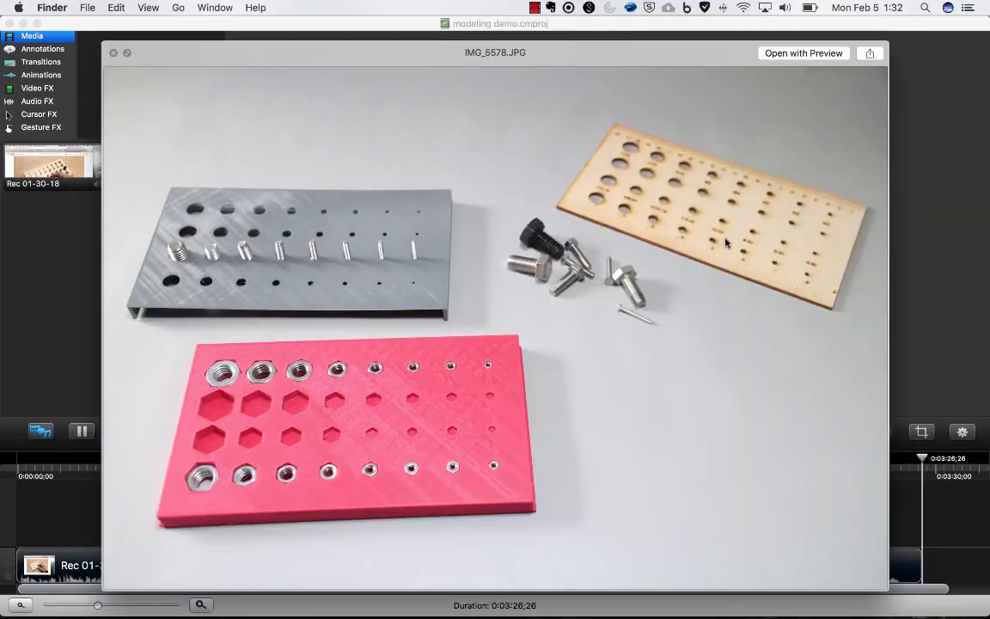
pyautogui.press('Right')
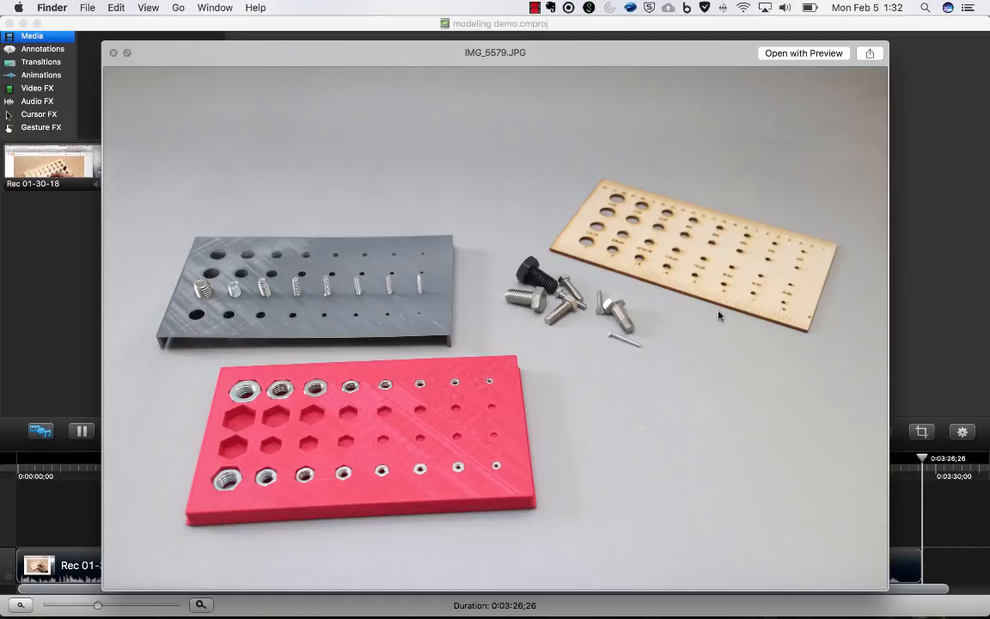
pyautogui.press('Right')
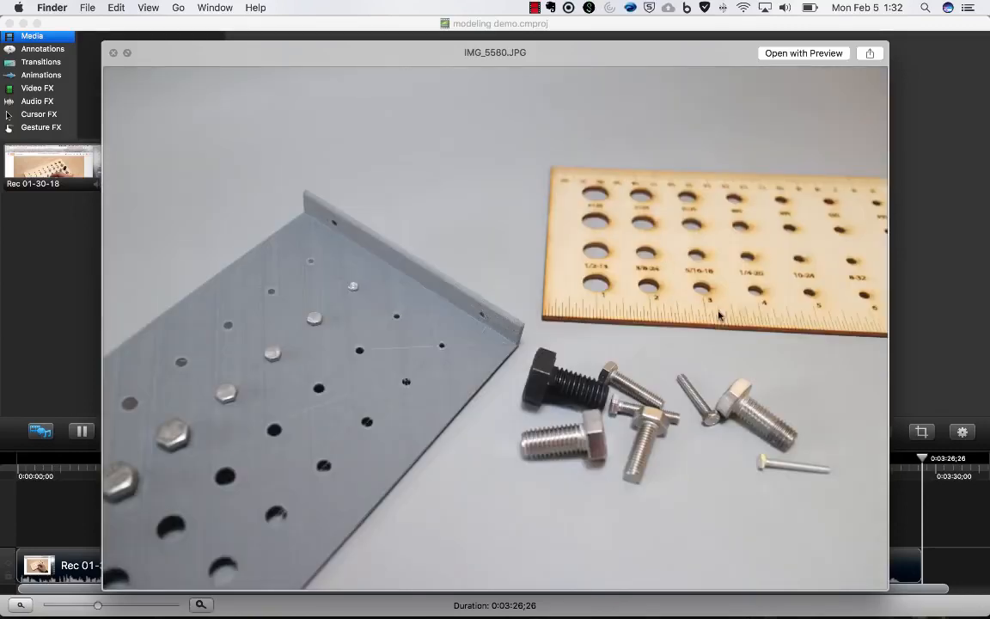
pyautogui.press('space')
pyautogui.hscroll(-2, 724, 318)
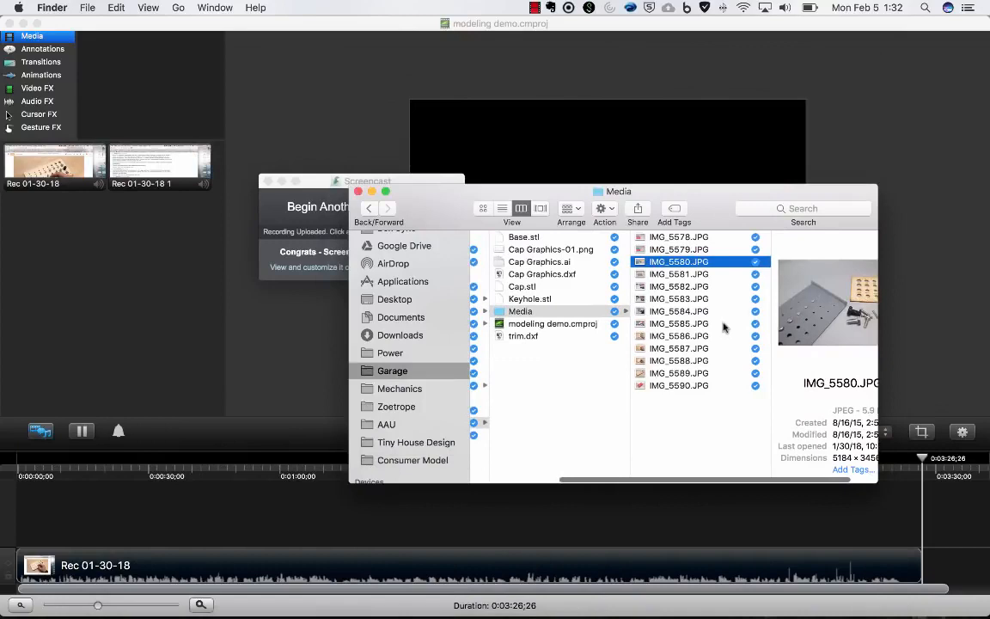